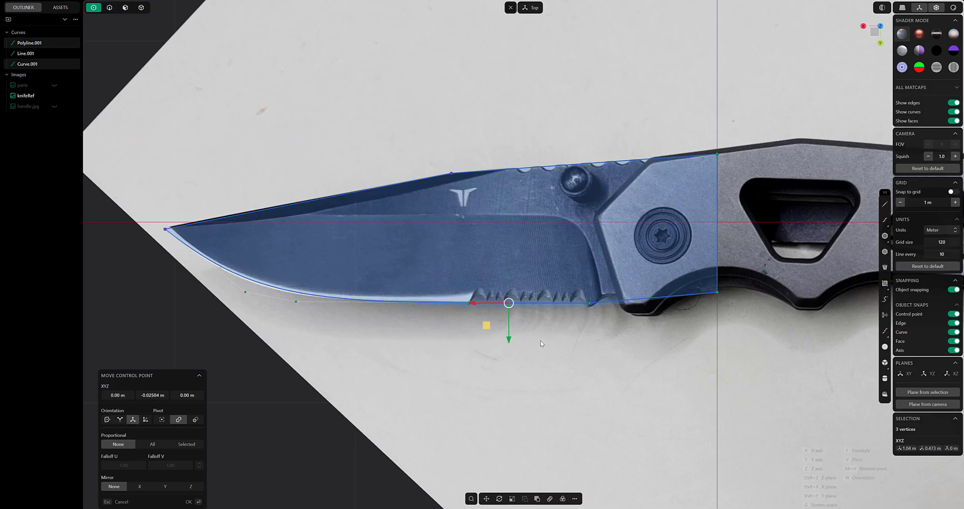
Align the lower-edge points and the blade-tip point of the outline with the knife reference by moving them along Y
{"action": "key", "text": "Return"}
{"action": "scroll", "coordinate": [540, 344], "scroll_direction": "down", "scroll_amount": 2}
{"action": "scroll", "coordinate": [451, 281], "scroll_direction": "up", "scroll_amount": 2}
{"action": "key", "text": "p"}
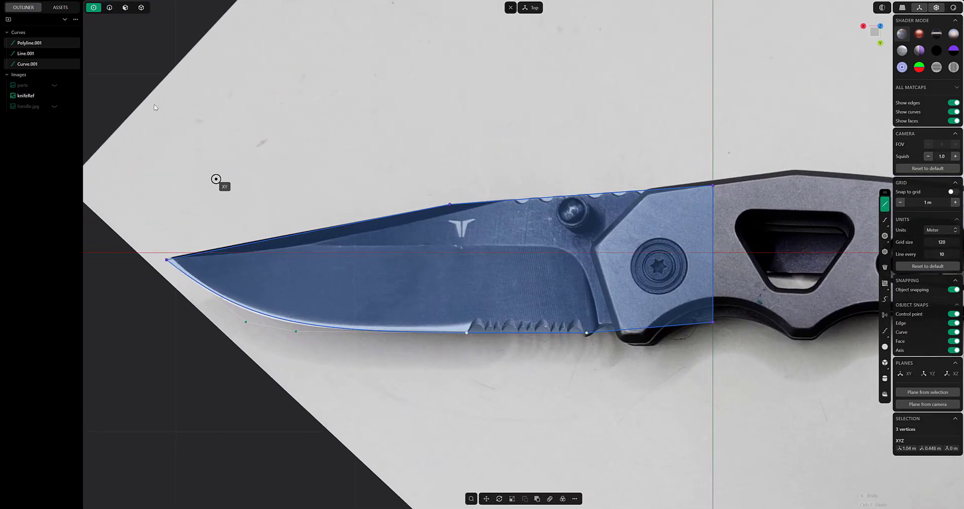
{"action": "middle_click_drag", "start_coordinate": [155, 107], "coordinate": [221, 109]}
{"action": "key", "text": "g"}
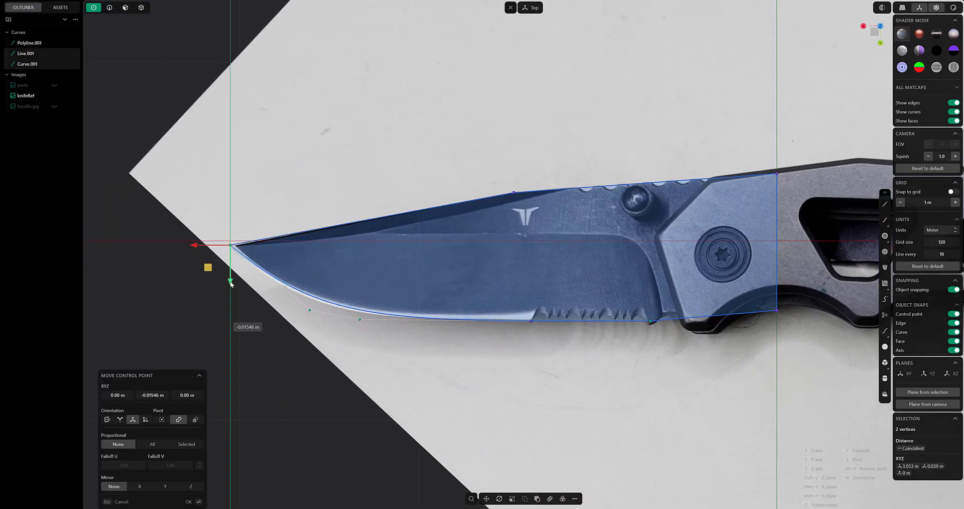
{"action": "key", "text": "Return"}
Draw a line about 0.45 m long from the blade tip and continue it with a curve along the bevel edge
{"action": "middle_click_drag", "start_coordinate": [389, 285], "coordinate": [308, 233]}
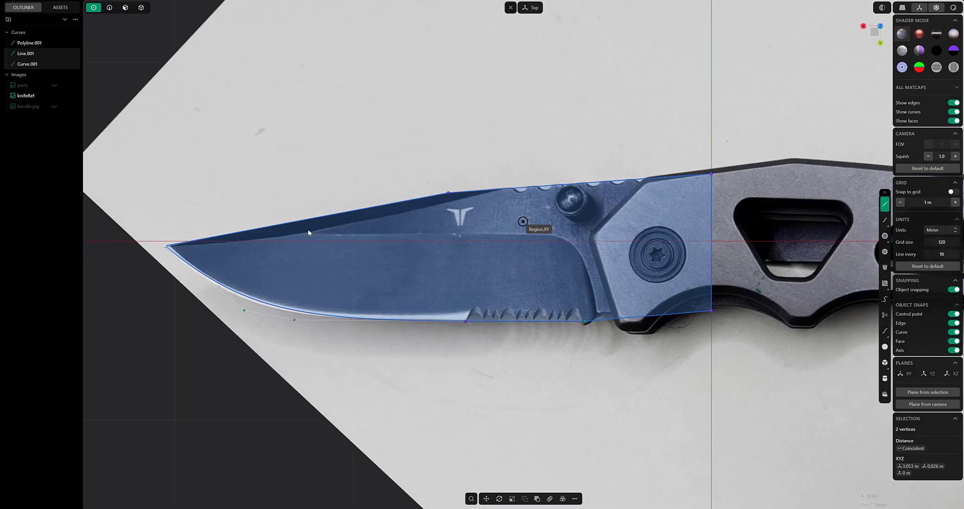
{"action": "left_click", "coordinate": [245, 240]}
{"action": "scroll", "coordinate": [580, 240], "scroll_direction": "up", "scroll_amount": 3}
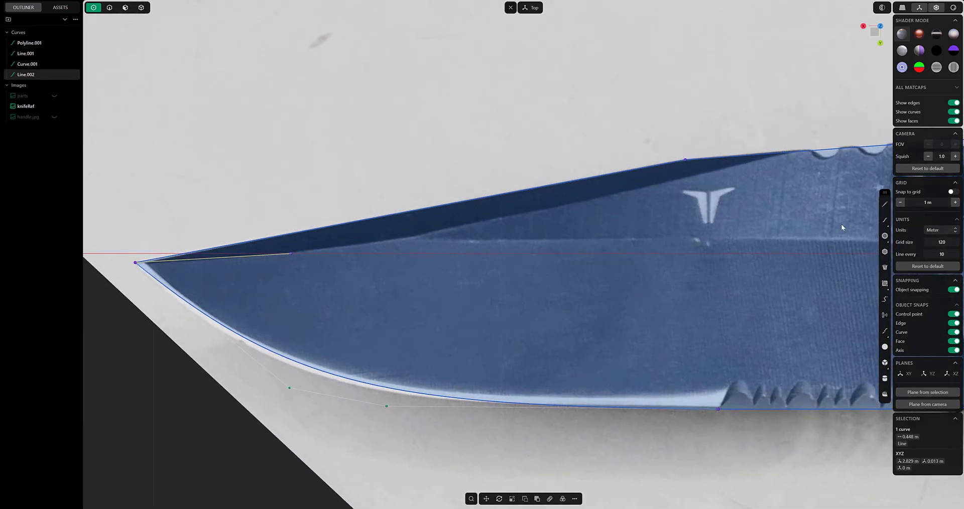
{"action": "left_click", "coordinate": [884, 220]}
{"action": "left_click", "coordinate": [413, 236]}
{"action": "key", "text": "Return"}
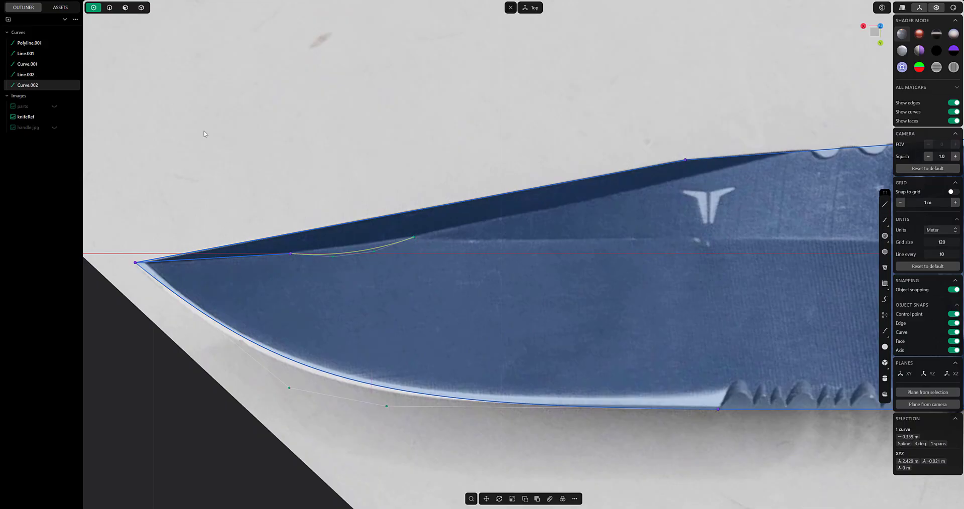
Adjust the control points of the bevel curve and its joint with the tip line to follow the reference edge
{"action": "left_click", "coordinate": [94, 7]}
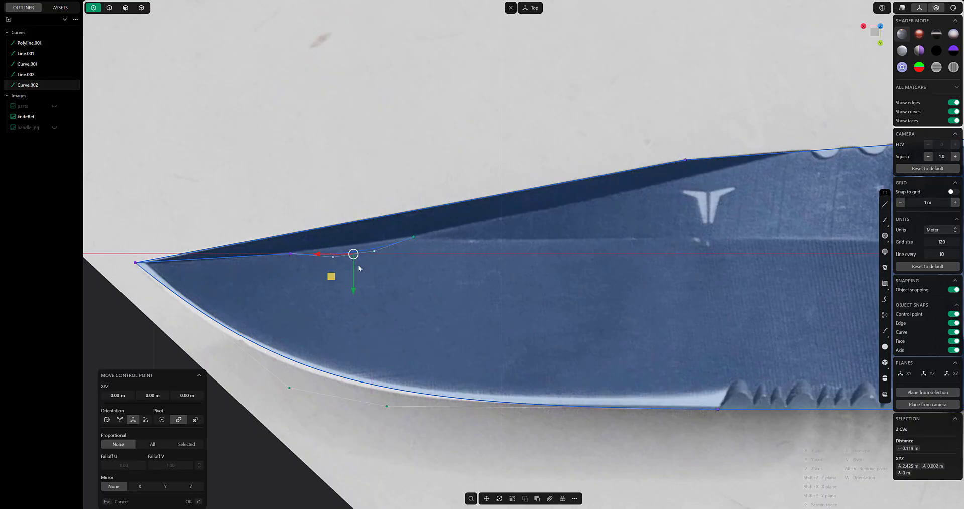
{"action": "scroll", "coordinate": [300, 227], "scroll_direction": "up", "scroll_amount": 5}
{"action": "left_click", "coordinate": [355, 237]}
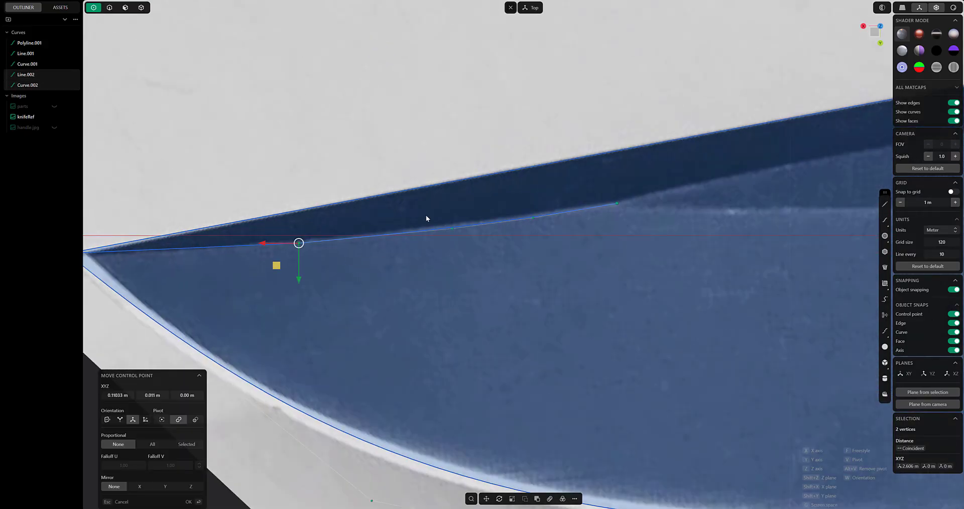
{"action": "left_click", "coordinate": [452, 228]}
{"action": "middle_click_drag", "start_coordinate": [328, 234], "coordinate": [321, 243]}
{"action": "left_click", "coordinate": [288, 252]}
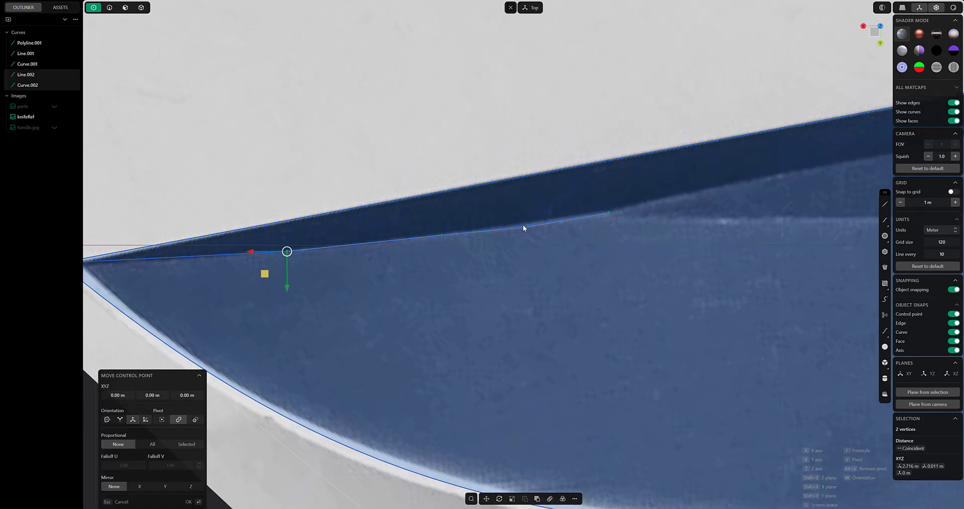
{"action": "scroll", "coordinate": [477, 247], "scroll_direction": "down", "scroll_amount": 5}
{"action": "scroll", "coordinate": [495, 254], "scroll_direction": "up", "scroll_amount": 4}
{"action": "scroll", "coordinate": [526, 290], "scroll_direction": "down", "scroll_amount": 2}
{"action": "scroll", "coordinate": [544, 290], "scroll_direction": "up", "scroll_amount": 2}
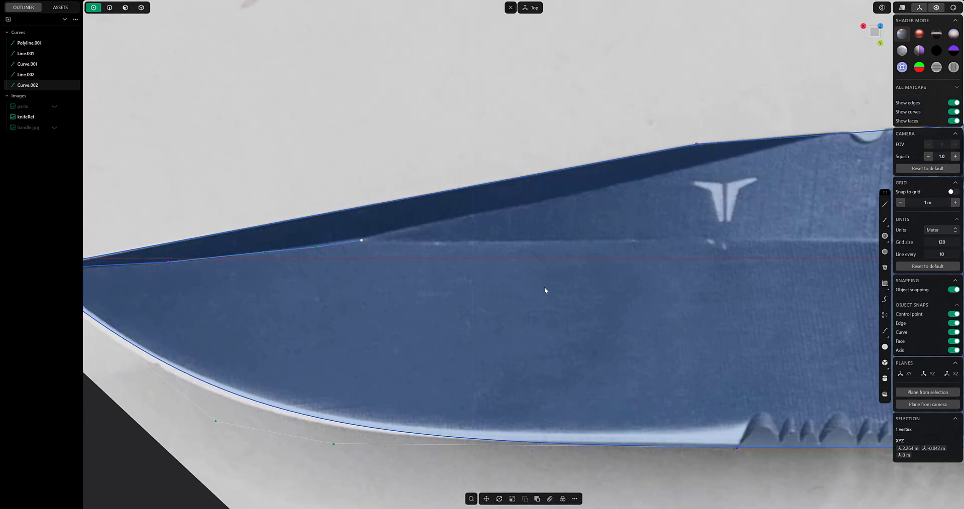
From the bevel curve's end, draw a line about 1.15 m long to the spine and one about 1.18 m long along the grind line
{"action": "middle_click_drag", "start_coordinate": [544, 290], "coordinate": [510, 287]}
{"action": "key", "text": "l"}
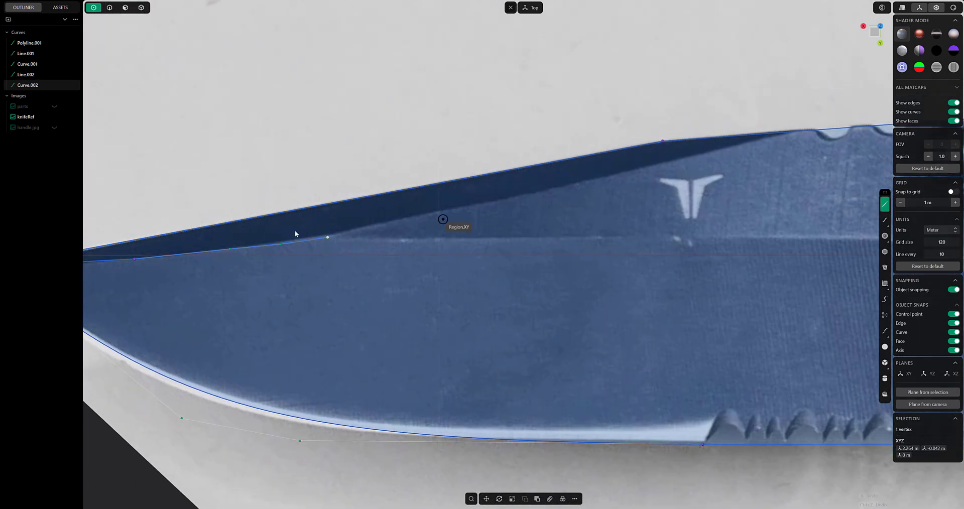
{"action": "left_click", "coordinate": [803, 132]}
{"action": "scroll", "coordinate": [804, 132], "scroll_direction": "down", "scroll_amount": 5}
{"action": "scroll", "coordinate": [435, 228], "scroll_direction": "up", "scroll_amount": 4}
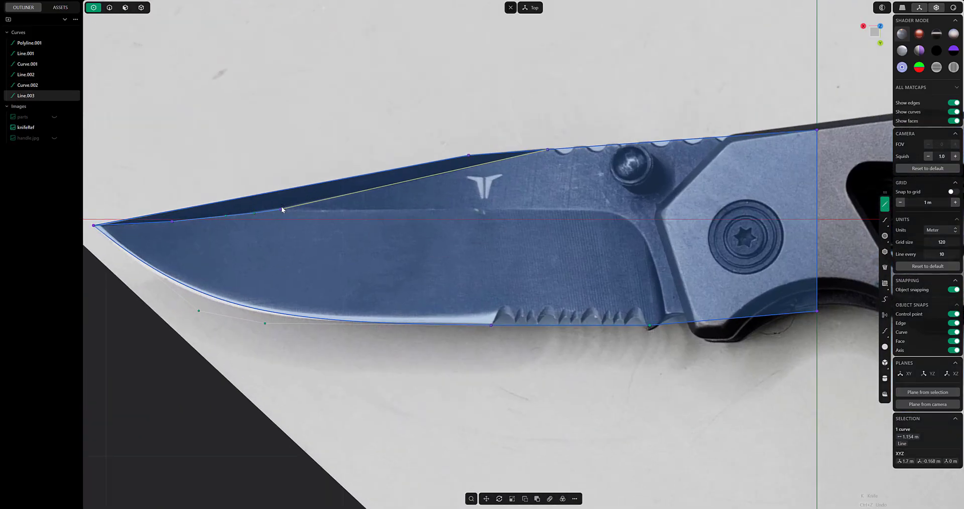
{"action": "left_click", "coordinate": [559, 210]}
Draw a curve from the grind line's end around the grind's rounded corner and down past the blade's lower edge
{"action": "left_click", "coordinate": [884, 219]}
{"action": "scroll", "coordinate": [839, 236], "scroll_direction": "up", "scroll_amount": 2}
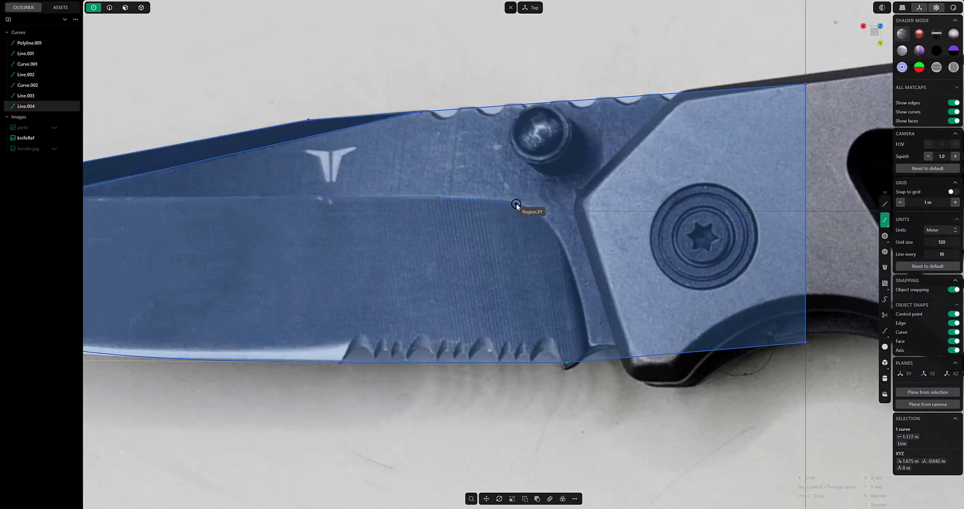
{"action": "left_click", "coordinate": [596, 404]}
{"action": "right_click", "coordinate": [595, 404]}
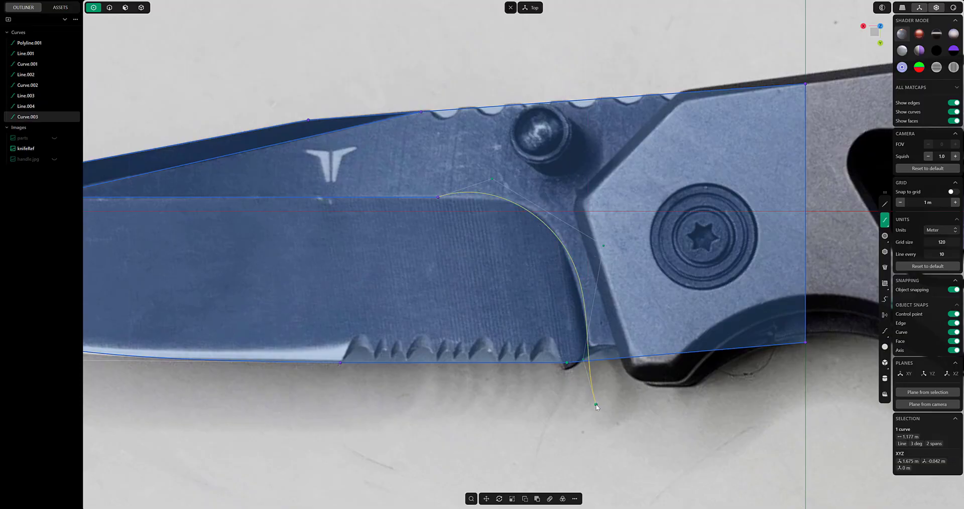
Move the corner curve's end point onto the lower edge and adjust its lower control point to match the reference
{"action": "middle_click_drag", "start_coordinate": [596, 404], "coordinate": [527, 357], "text": "shift"}
{"action": "middle_click_drag", "start_coordinate": [403, 208], "coordinate": [366, 147], "text": "shift"}
{"action": "scroll", "coordinate": [367, 145], "scroll_direction": "up", "scroll_amount": 2}
{"action": "left_click", "coordinate": [517, 332]}
{"action": "key", "text": "g"}
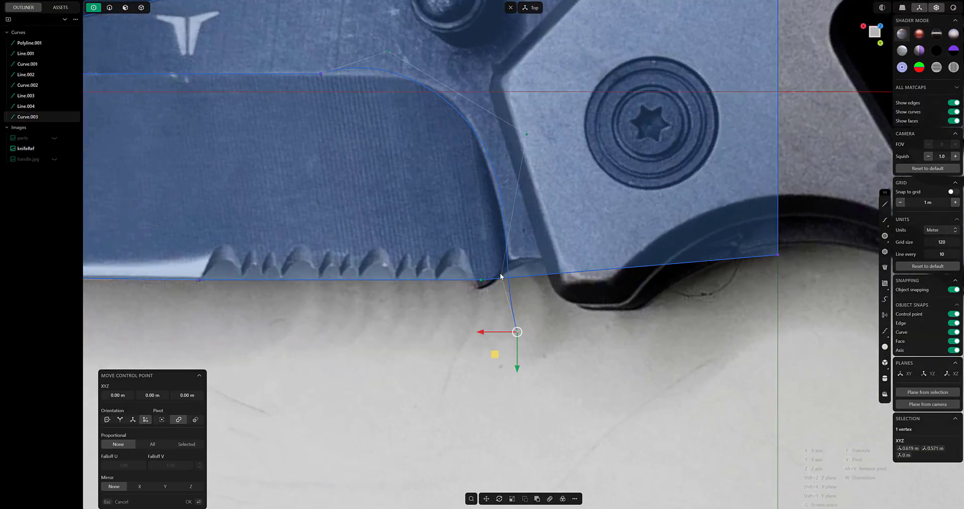
{"action": "left_click_drag", "start_coordinate": [508, 276], "coordinate": [507, 277]}
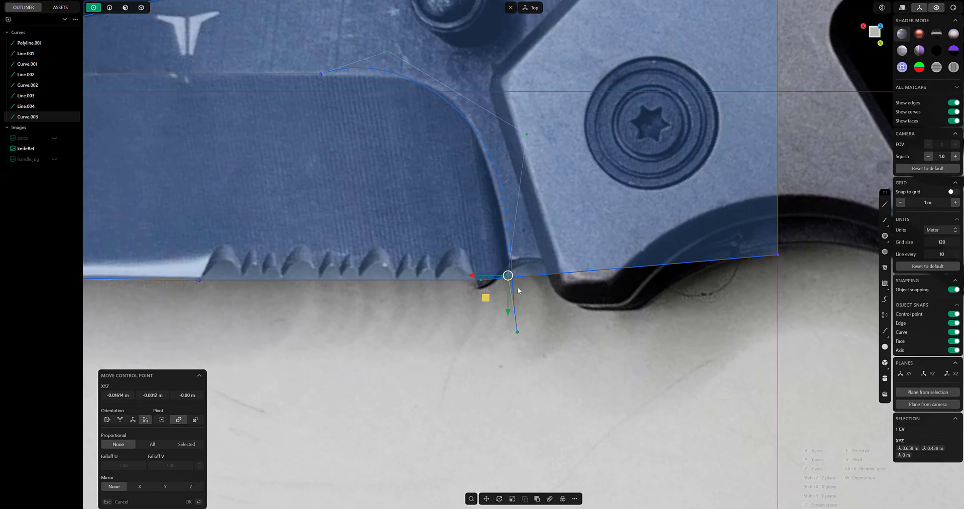
{"action": "left_click", "coordinate": [517, 333]}
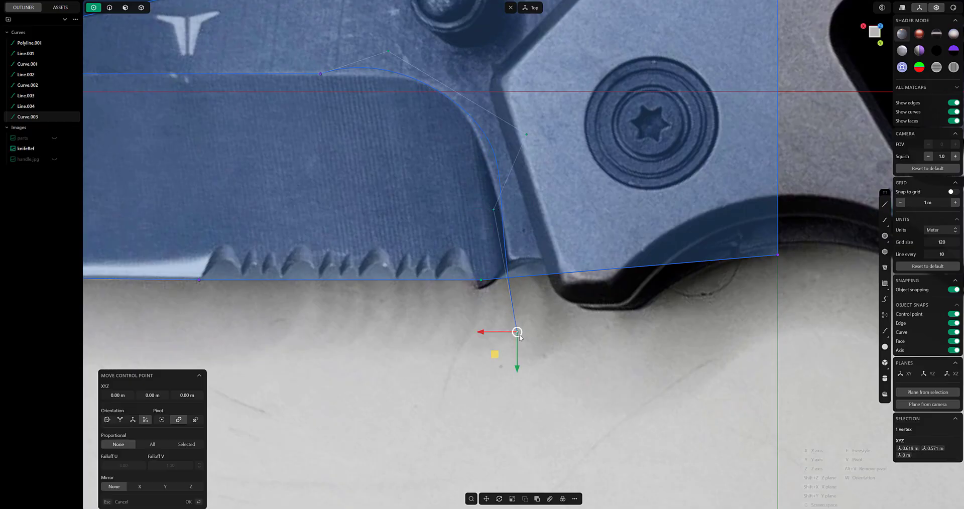
{"action": "left_click_drag", "start_coordinate": [511, 278], "coordinate": [506, 277]}
{"action": "middle_click_drag", "start_coordinate": [499, 205], "coordinate": [499, 246], "text": "shift"}
{"action": "left_click_drag", "start_coordinate": [493, 250], "coordinate": [502, 250]}
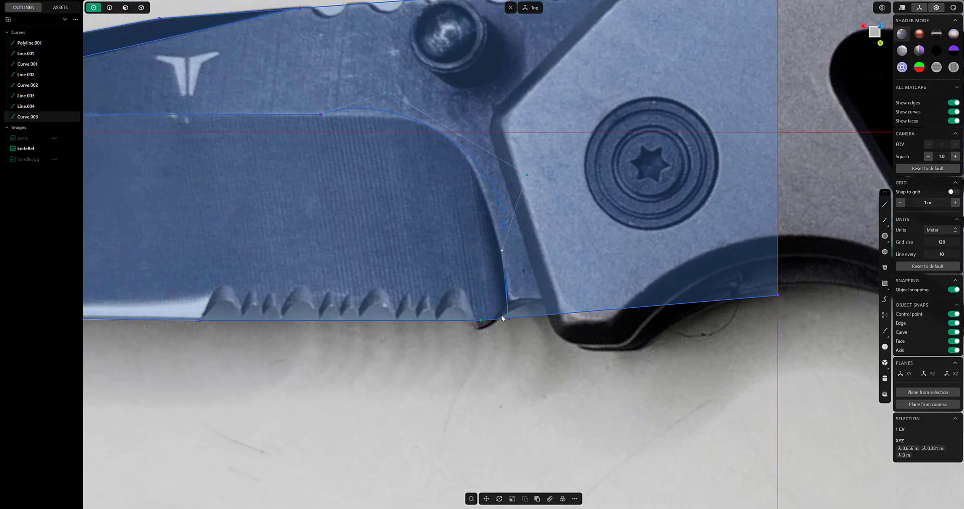
{"action": "left_click_drag", "start_coordinate": [507, 318], "coordinate": [515, 318]}
Reshape the upper part of the corner curve by moving its control points and its joint with the grind line
{"action": "middle_click_drag", "start_coordinate": [526, 171], "coordinate": [552, 276], "text": "shift"}
{"action": "left_click", "coordinate": [551, 278]}
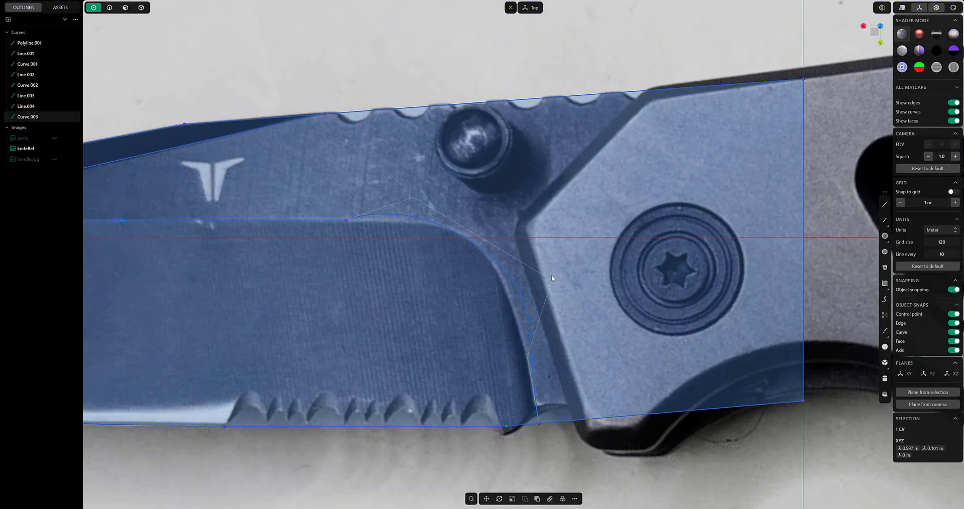
{"action": "left_click_drag", "start_coordinate": [551, 278], "coordinate": [520, 263]}
{"action": "scroll", "coordinate": [494, 230], "scroll_direction": "up", "scroll_amount": 3}
{"action": "left_click", "coordinate": [448, 205]}
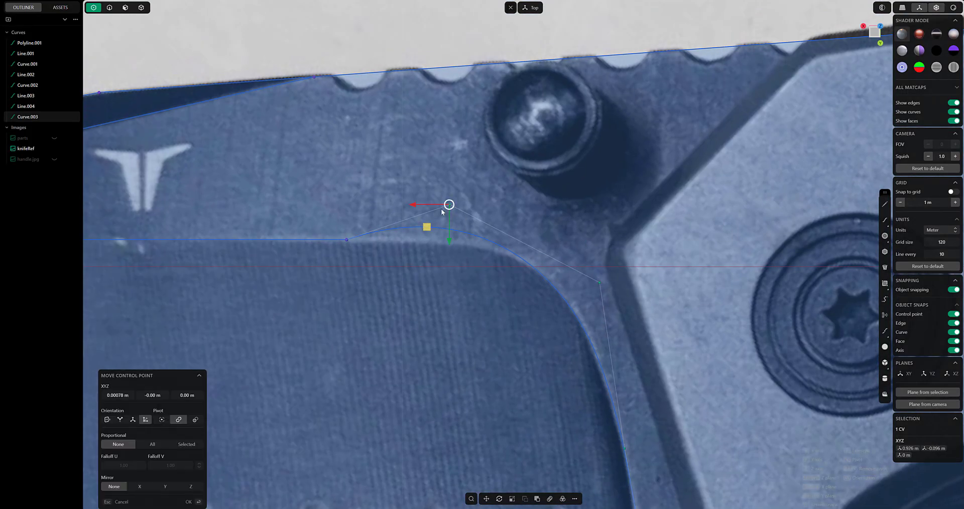
{"action": "left_click_drag", "start_coordinate": [486, 238], "coordinate": [483, 240]}
{"action": "left_click_drag", "start_coordinate": [330, 231], "coordinate": [366, 251]}
{"action": "left_click_drag", "start_coordinate": [348, 240], "coordinate": [393, 245]}
{"action": "middle_click_drag", "start_coordinate": [456, 281], "coordinate": [342, 172], "text": "shift"}
{"action": "left_click", "coordinate": [485, 174]}
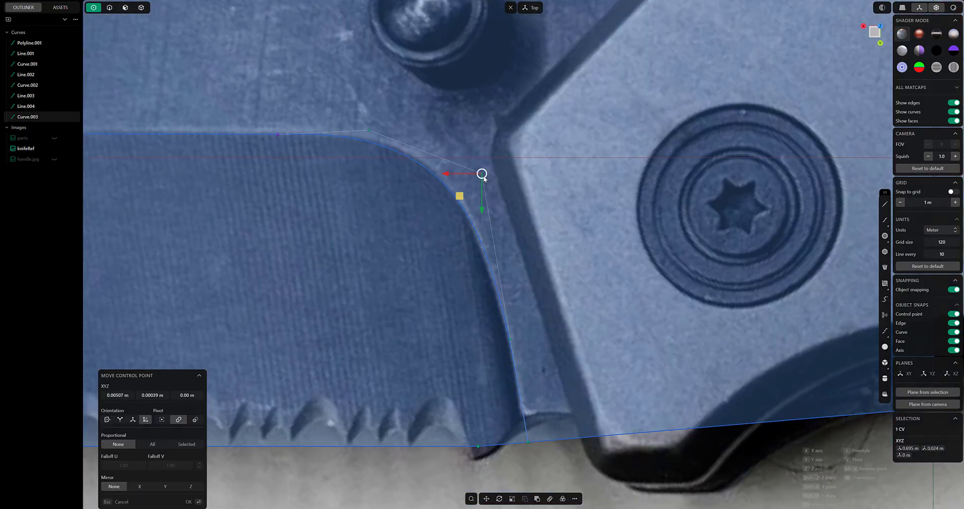
{"action": "scroll", "coordinate": [609, 317], "scroll_direction": "down", "scroll_amount": 6}
Hide the knife reference image and extrude the region between the spine and the grind line upward into a solid
{"action": "mouse_move", "coordinate": [578, 279]}
{"action": "middle_mouse_down"}
{"action": "mouse_move", "coordinate": [604, 243]}
{"action": "mouse_move", "coordinate": [615, 266]}
{"action": "mouse_move", "coordinate": [650, 276]}
{"action": "mouse_move", "coordinate": [593, 276]}
{"action": "middle_mouse_up"}
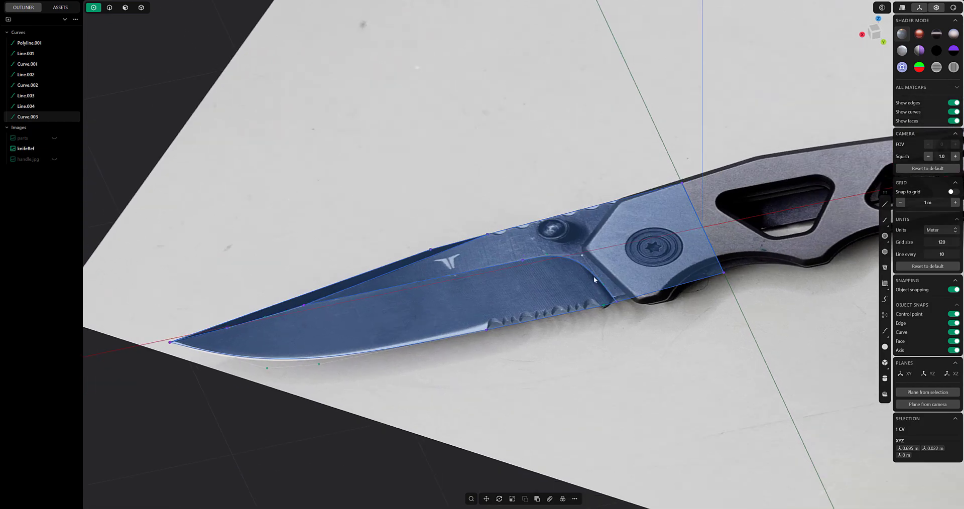
{"action": "left_click", "coordinate": [61, 127]}
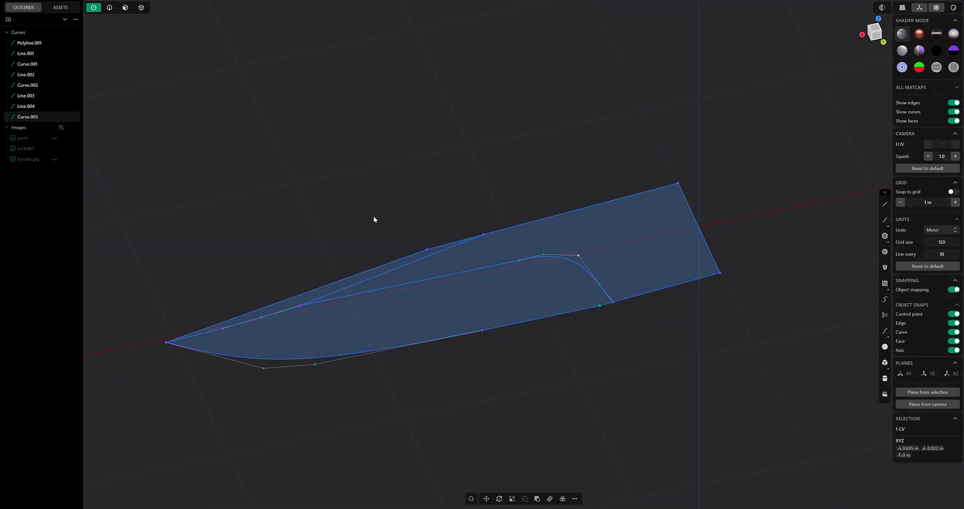
{"action": "middle_click_drag", "start_coordinate": [324, 204], "coordinate": [326, 185]}
{"action": "left_click", "coordinate": [534, 226]}
{"action": "key", "text": "e"}
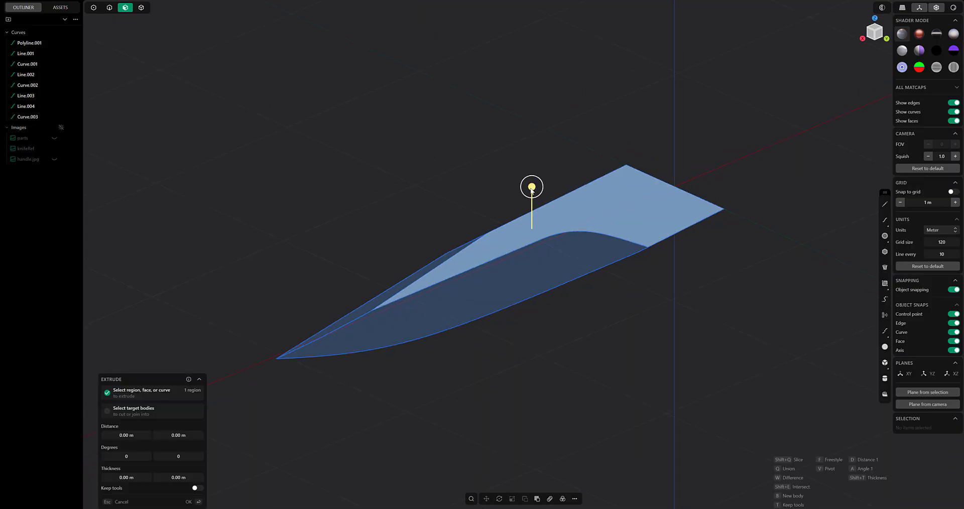
{"action": "left_click", "coordinate": [530, 180]}
Lower the solid's top face to reduce the body's thickness to about 0.036 m
{"action": "middle_click_drag", "start_coordinate": [463, 221], "coordinate": [435, 200]}
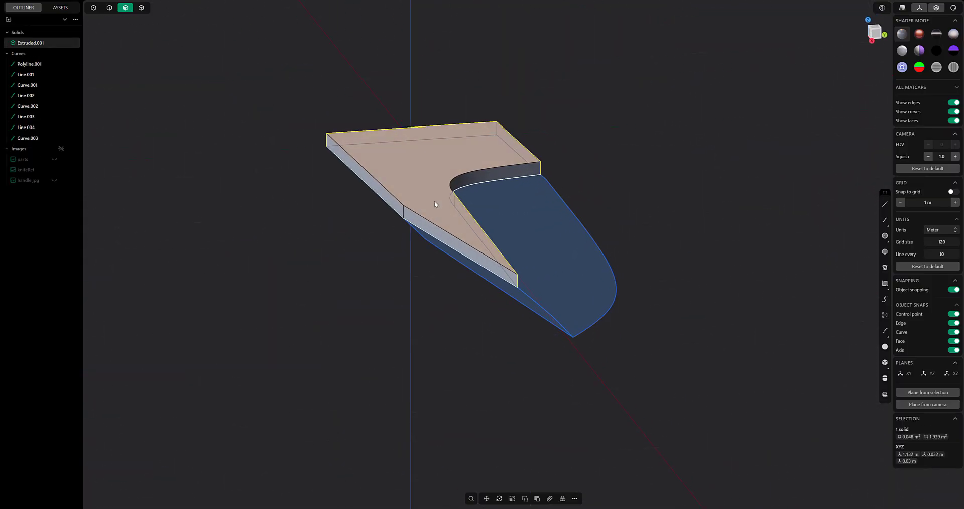
{"action": "left_click", "coordinate": [433, 200]}
{"action": "left_click_drag", "start_coordinate": [428, 160], "coordinate": [428, 162]}
{"action": "left_click", "coordinate": [336, 199]}
Loft a sheet between the solid's slanted top edge on the spine side and the outer spine line toward the tip
{"action": "middle_click_drag", "start_coordinate": [336, 199], "coordinate": [520, 294]}
{"action": "left_click", "coordinate": [110, 7]}
{"action": "scroll", "coordinate": [400, 243], "scroll_direction": "up", "scroll_amount": 4}
{"action": "left_click", "coordinate": [451, 172]}
{"action": "key", "text": "b"}
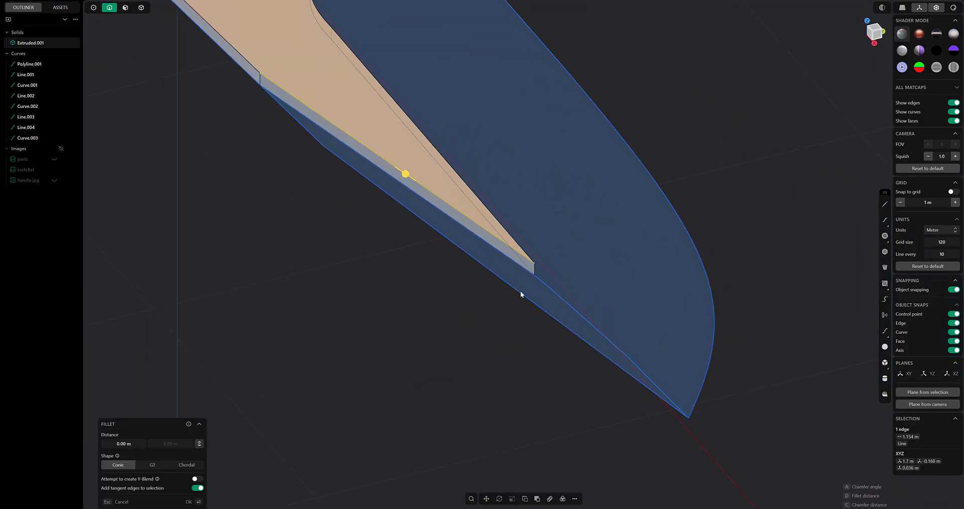
{"action": "left_click", "coordinate": [585, 321]}
{"action": "left_click", "coordinate": [609, 366]}
{"action": "middle_click_drag", "start_coordinate": [609, 365], "coordinate": [417, 271]}
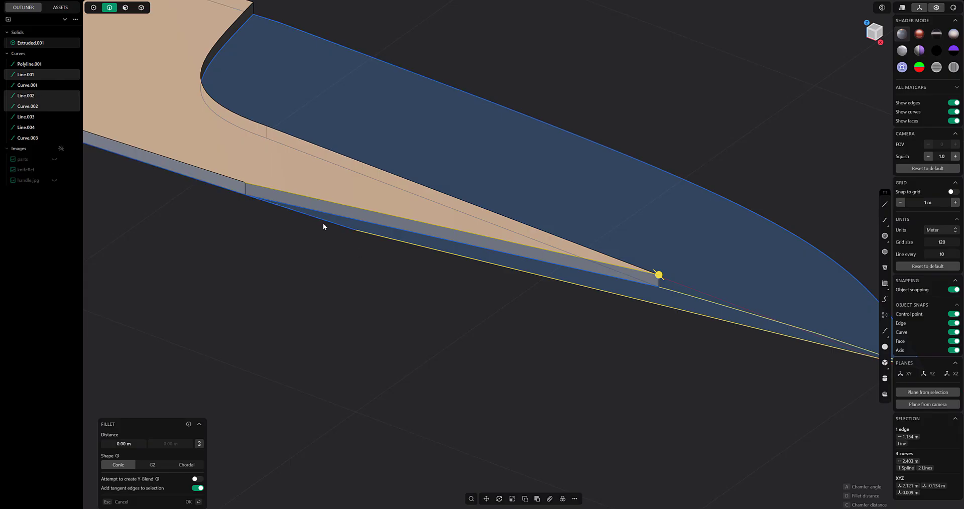
{"action": "middle_click_drag", "start_coordinate": [324, 224], "coordinate": [475, 275]}
{"action": "left_click", "coordinate": [475, 275]}
{"action": "type", "text": "fl"}
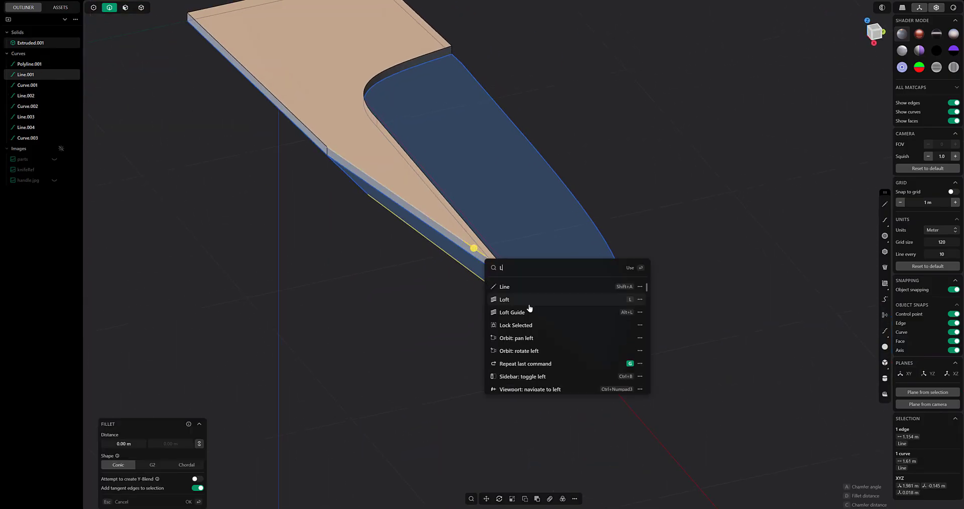
{"action": "left_click", "coordinate": [528, 300]}
Loft a sheet with G0 continuity between the solid's straight grind edge and the curved cutting-edge curve
{"action": "middle_click_drag", "start_coordinate": [289, 318], "coordinate": [504, 189]}
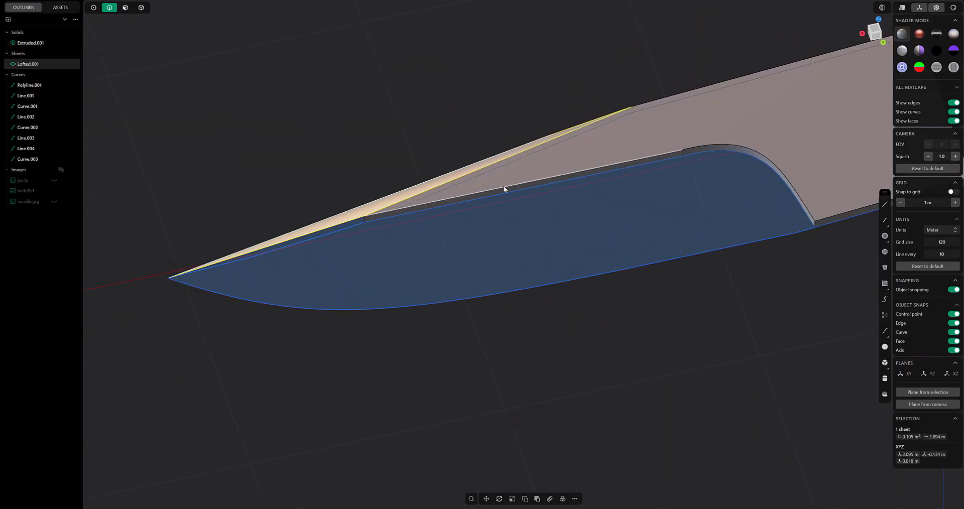
{"action": "left_click", "coordinate": [504, 190]}
{"action": "key", "text": "f"}
{"action": "middle_click_drag", "start_coordinate": [567, 211], "coordinate": [473, 301]}
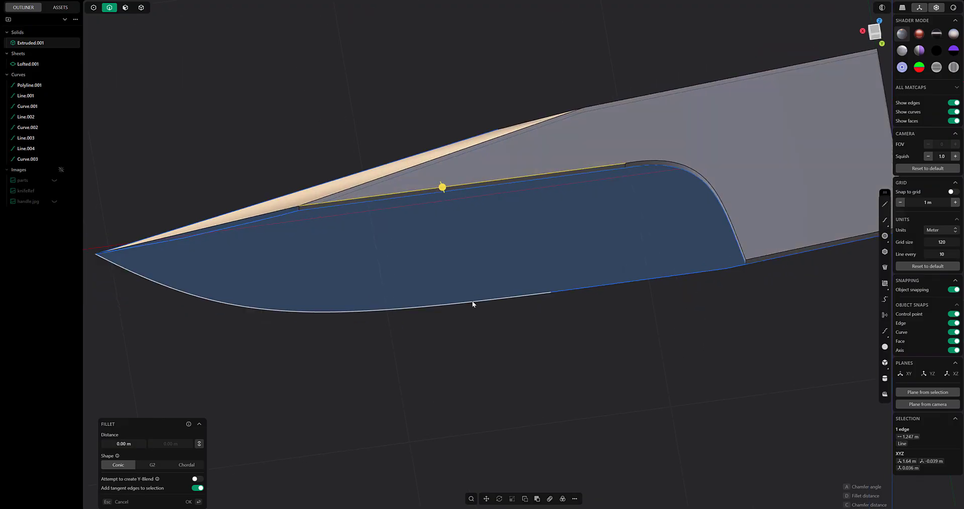
{"action": "left_click", "coordinate": [473, 301]}
{"action": "type", "text": "fl"}
{"action": "left_click", "coordinate": [434, 314]}
{"action": "left_click", "coordinate": [125, 440]}
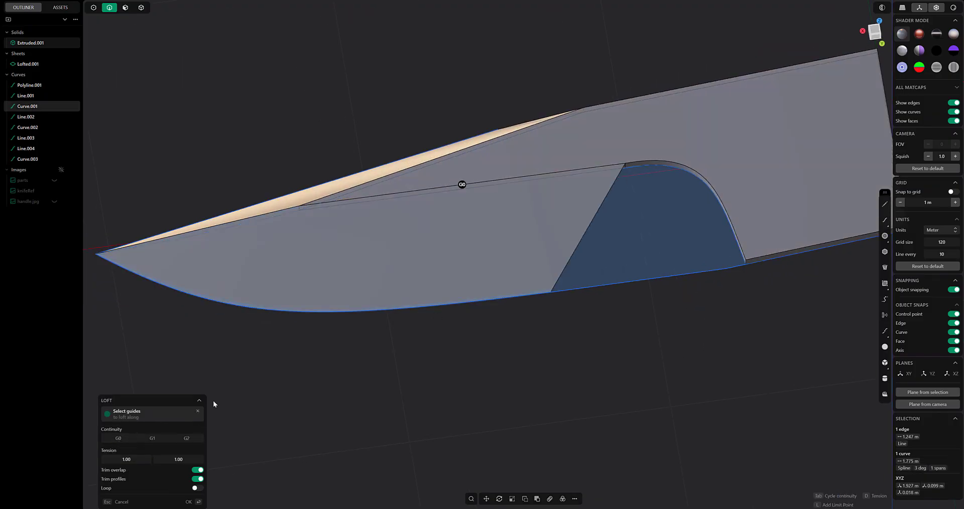
{"action": "key", "text": "Return"}
Select the extruded solid and both lofted sheets and isolate them
{"action": "mouse_move", "coordinate": [436, 365]}
{"action": "middle_mouse_down", "text": "shift"}
{"action": "mouse_move", "coordinate": [364, 375]}
{"action": "mouse_move", "coordinate": [432, 322]}
{"action": "mouse_move", "coordinate": [421, 318]}
{"action": "mouse_move", "coordinate": [506, 275]}
{"action": "mouse_move", "coordinate": [506, 261]}
{"action": "middle_mouse_up", "text": "shift"}
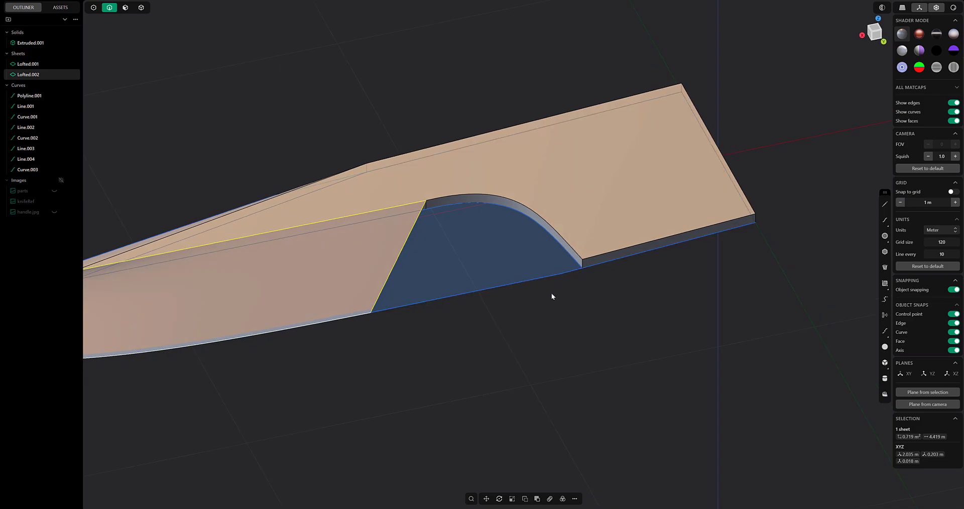
{"action": "middle_click_drag", "start_coordinate": [551, 296], "coordinate": [554, 335]}
{"action": "left_click", "coordinate": [355, 197]}
{"action": "left_click", "coordinate": [335, 184], "text": "shift"}
{"action": "left_click", "coordinate": [323, 269], "text": "shift"}
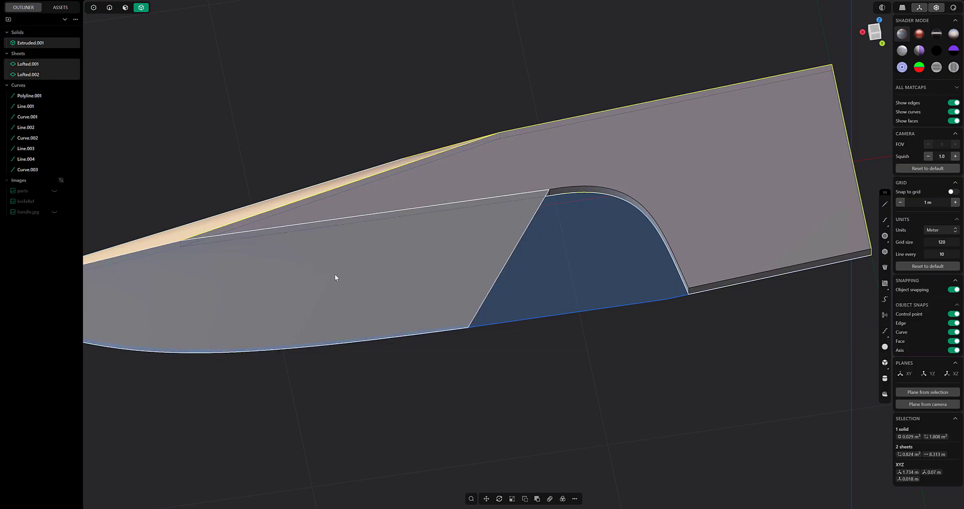
{"action": "key", "text": "slash"}
Draw a line about 0.75 m long from the cutting-edge sheet's lower corner to the solid's bottom corner
{"action": "middle_click_drag", "start_coordinate": [399, 281], "coordinate": [498, 230]}
{"action": "left_click", "coordinate": [495, 176]}
{"action": "left_click", "coordinate": [884, 204]}
{"action": "middle_click_drag", "start_coordinate": [818, 225], "coordinate": [805, 271]}
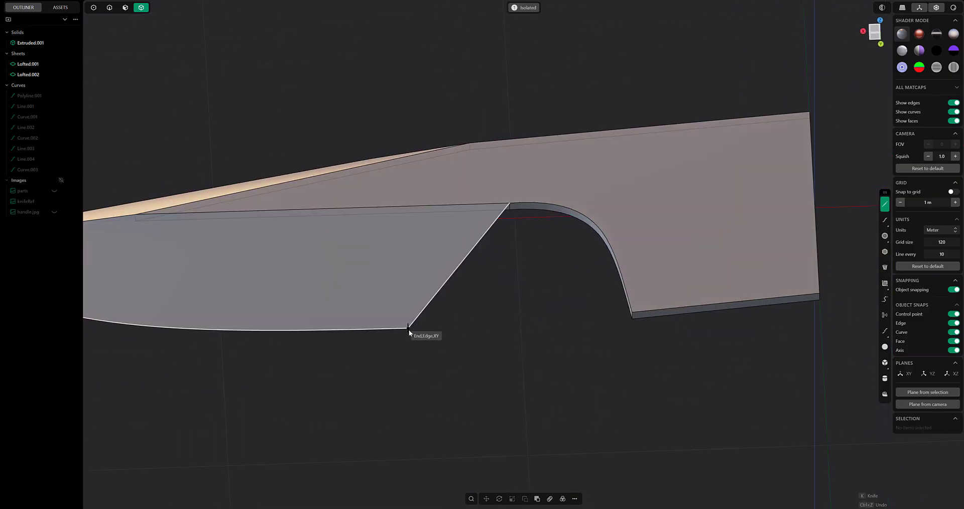
{"action": "left_click", "coordinate": [408, 327]}
{"action": "left_click", "coordinate": [627, 318]}
{"action": "middle_click_drag", "start_coordinate": [627, 318], "coordinate": [537, 330]}
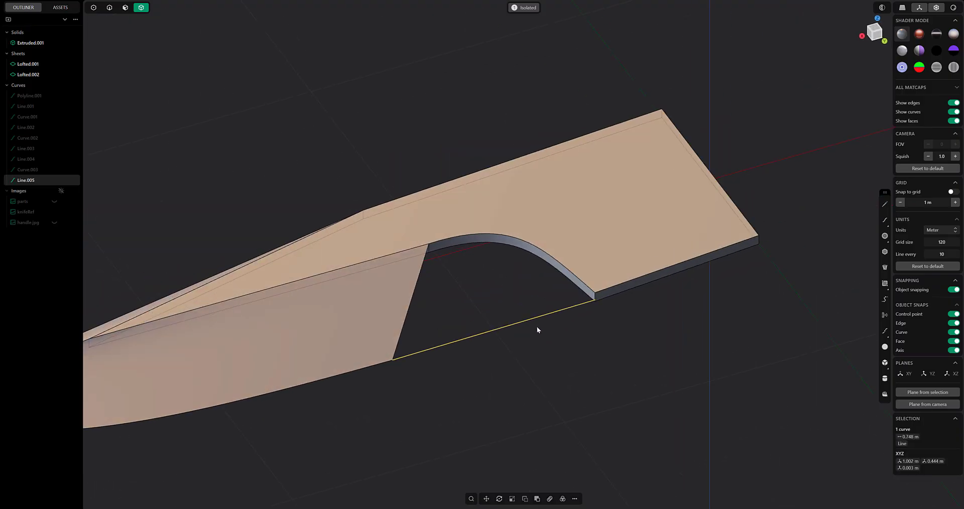
{"action": "left_click", "coordinate": [523, 240]}
{"action": "key", "text": "f"}
{"action": "middle_click_drag", "start_coordinate": [523, 240], "coordinate": [470, 315]}
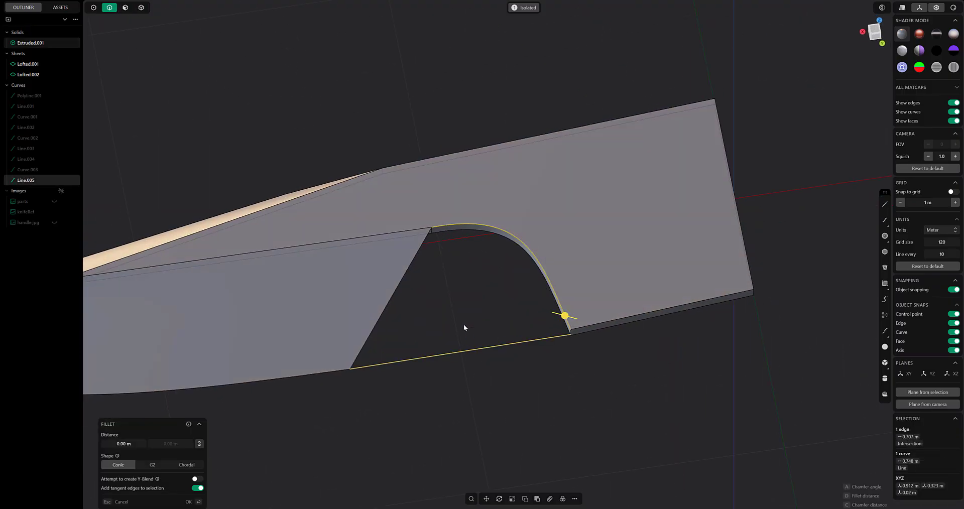
{"action": "left_click", "coordinate": [393, 297]}
{"action": "middle_click_drag", "start_coordinate": [394, 297], "coordinate": [183, 65]}
{"action": "key", "text": "Escape"}
Move the new line's end point at the notch down onto the solid's lower corner, at Z 0 m
{"action": "left_click", "coordinate": [617, 249]}
{"action": "key", "text": "g"}
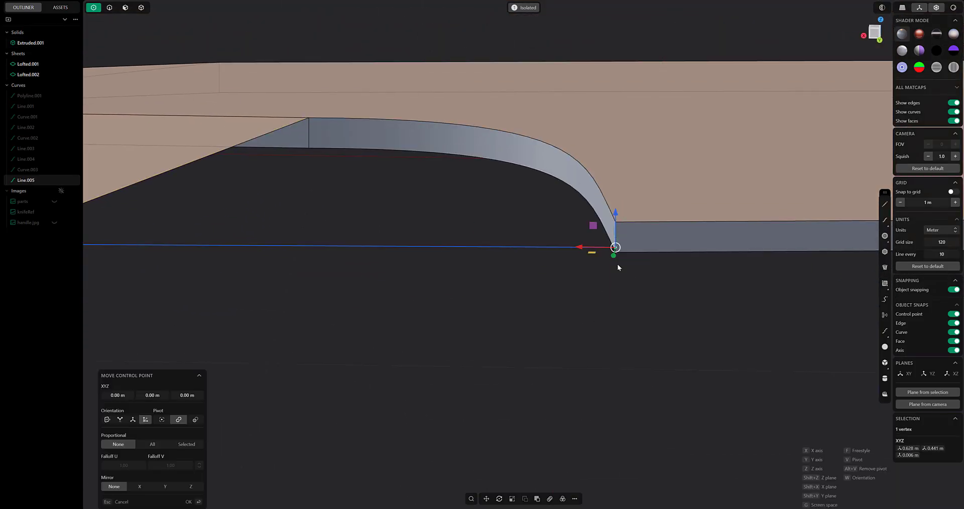
{"action": "scroll", "coordinate": [618, 256], "scroll_direction": "up", "scroll_amount": 5}
{"action": "key", "text": "Escape"}
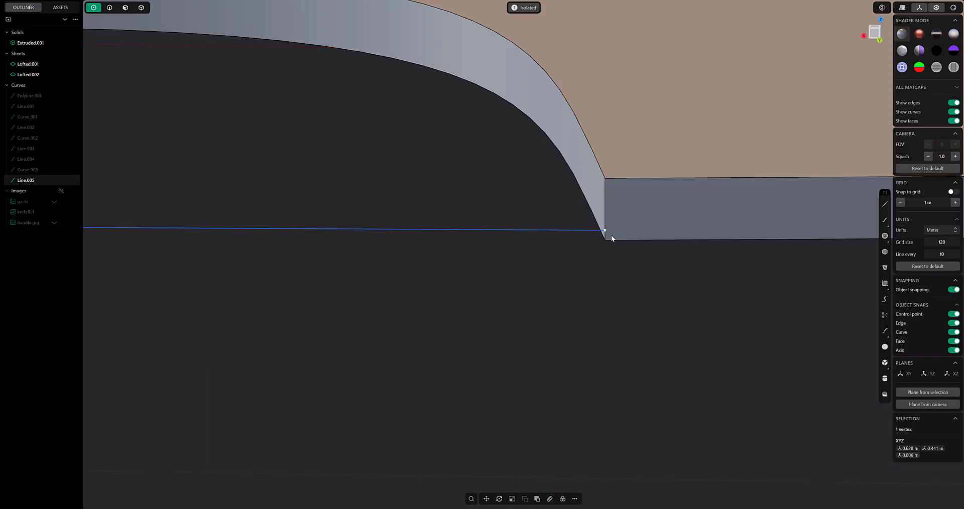
{"action": "key", "text": "g"}
{"action": "key", "text": "y"}
{"action": "left_click", "coordinate": [607, 250]}
{"action": "middle_click_drag", "start_coordinate": [660, 291], "coordinate": [626, 282]}
{"action": "scroll", "coordinate": [626, 283], "scroll_direction": "up", "scroll_amount": 2}
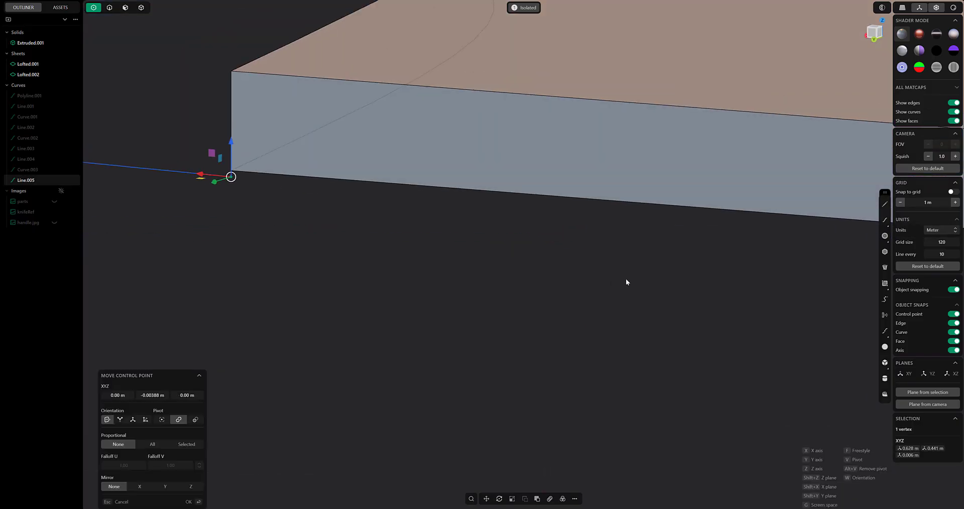
{"action": "scroll", "coordinate": [625, 283], "scroll_direction": "up", "scroll_amount": 2}
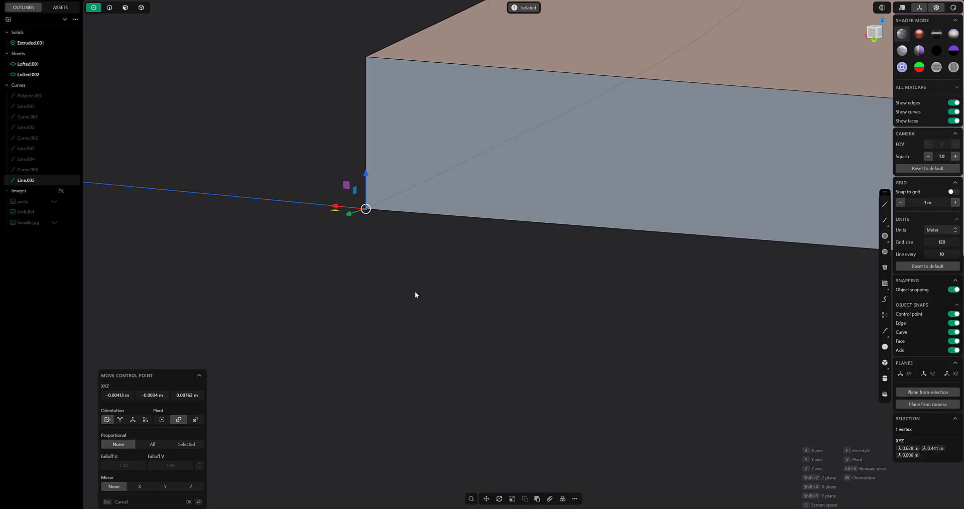
{"action": "scroll", "coordinate": [415, 295], "scroll_direction": "down", "scroll_amount": 5}
{"action": "key", "text": "Escape"}
{"action": "middle_click_drag", "start_coordinate": [440, 329], "coordinate": [479, 321]}
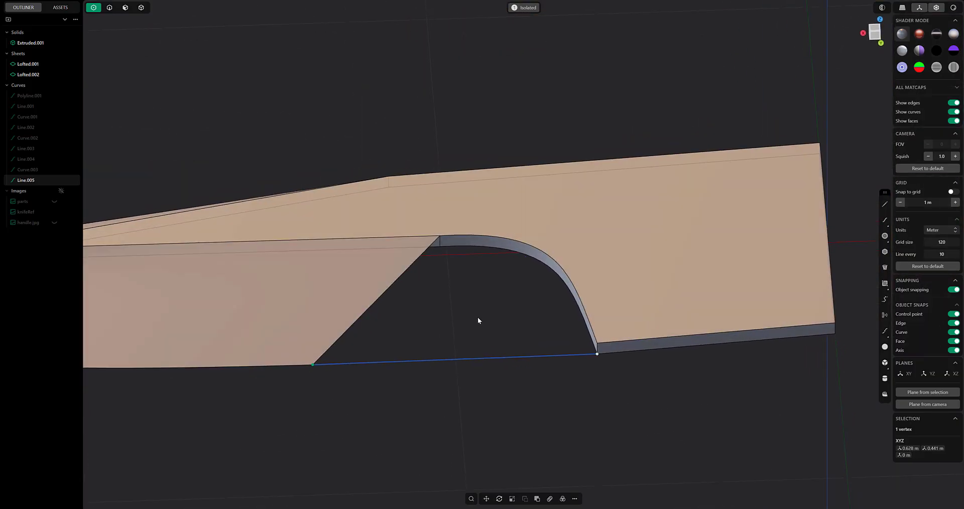
Try to loft a sheet with G1 continuity between the cutting-edge sheet's end edge and the solid's curved notch edge
{"action": "left_click", "coordinate": [470, 242]}
{"action": "key", "text": "e"}
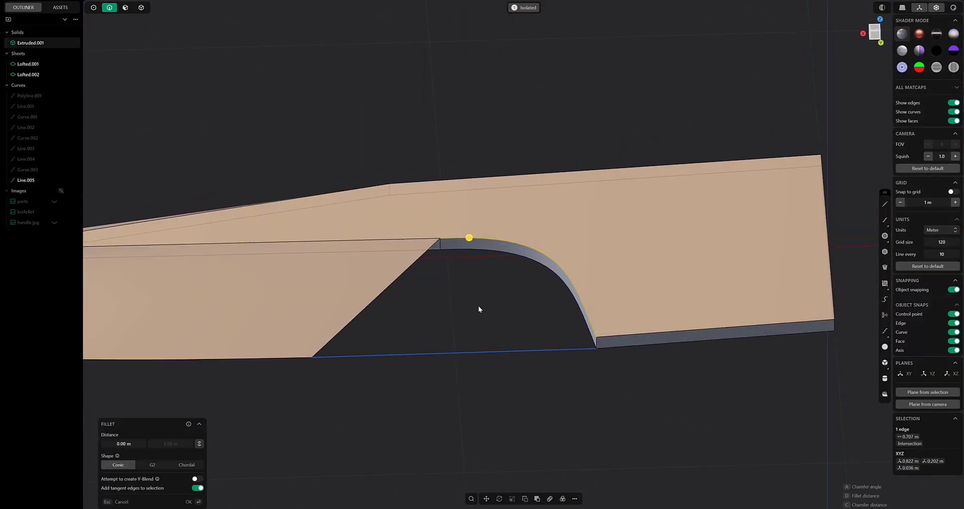
{"action": "middle_click_drag", "start_coordinate": [488, 303], "coordinate": [520, 344]}
{"action": "left_click", "coordinate": [521, 389]}
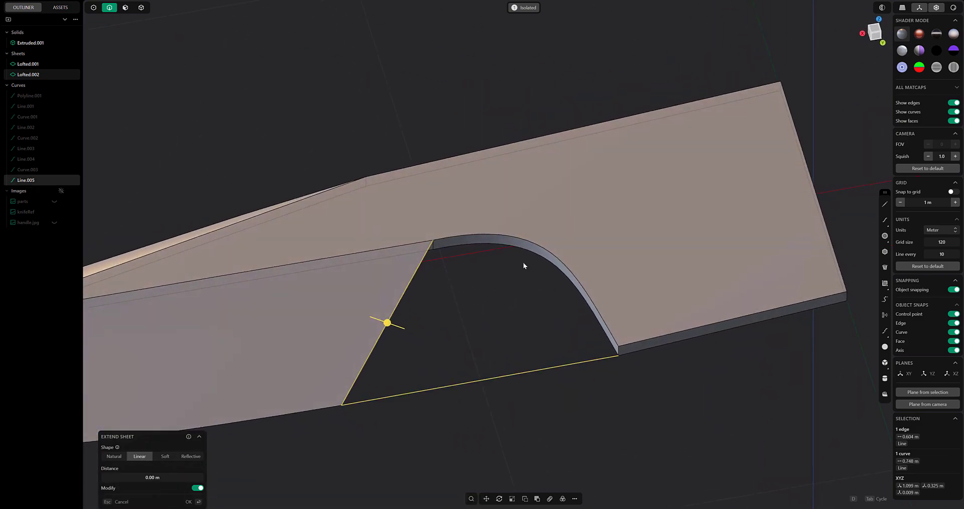
{"action": "left_click", "coordinate": [520, 239], "text": "shift"}
{"action": "key", "text": "f"}
{"action": "right_click", "coordinate": [532, 294]}
{"action": "type", "text": "loft"}
{"action": "key", "text": "Return"}
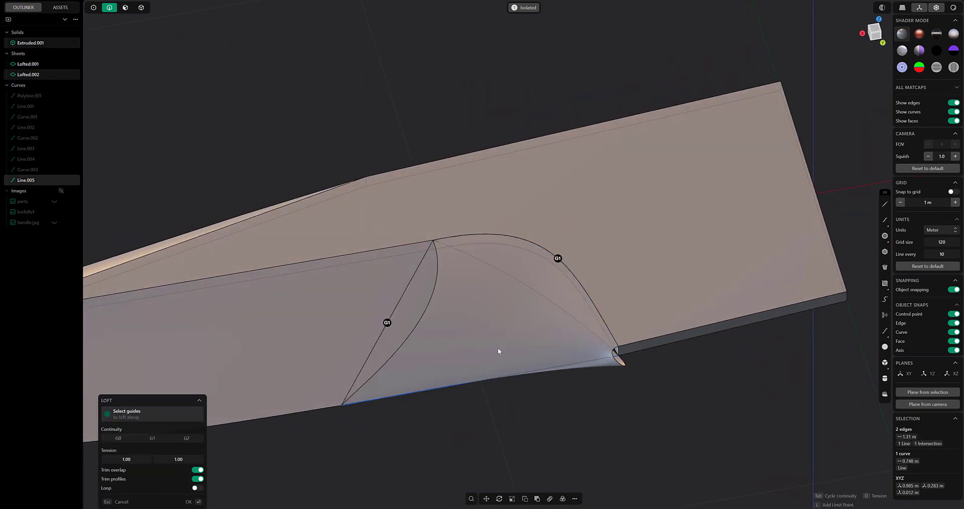
{"action": "key", "text": "Escape"}
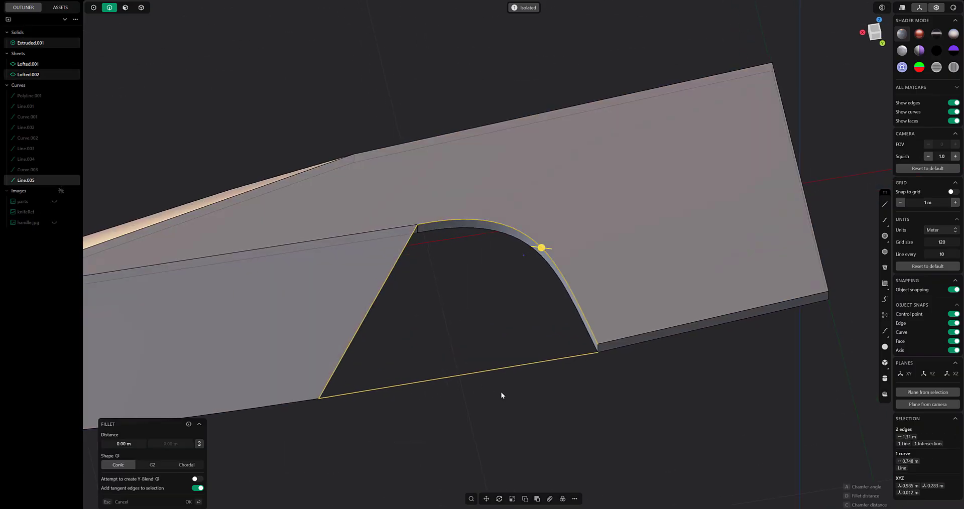
{"action": "left_click", "coordinate": [454, 232]}
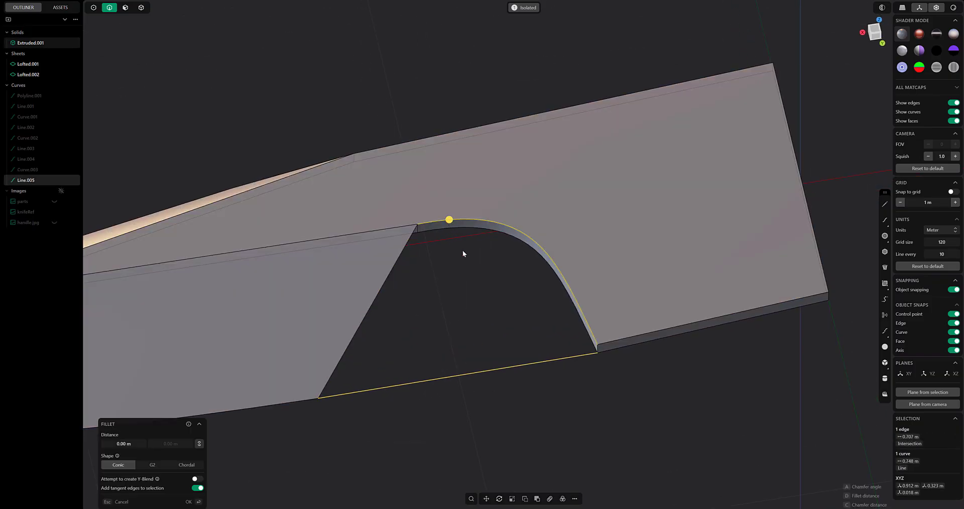
{"action": "middle_click_drag", "start_coordinate": [462, 256], "coordinate": [491, 328]}
{"action": "key", "text": "Escape"}
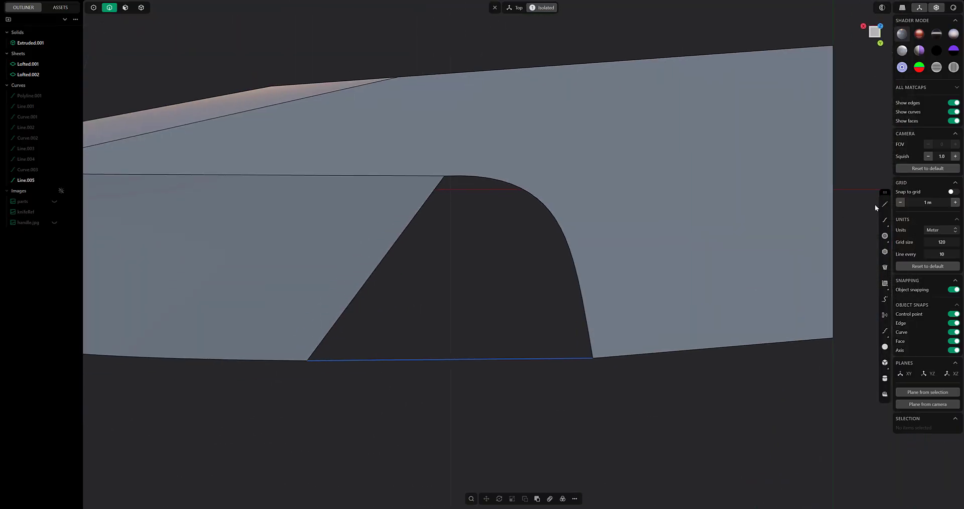
Draw a cross line about 0.44 m long from the curved notch edge to the bottom line, with its lower end at Z 0 m
{"action": "left_click", "coordinate": [524, 190]}
{"action": "left_click", "coordinate": [527, 358]}
{"action": "middle_click_drag", "start_coordinate": [535, 351], "coordinate": [562, 288]}
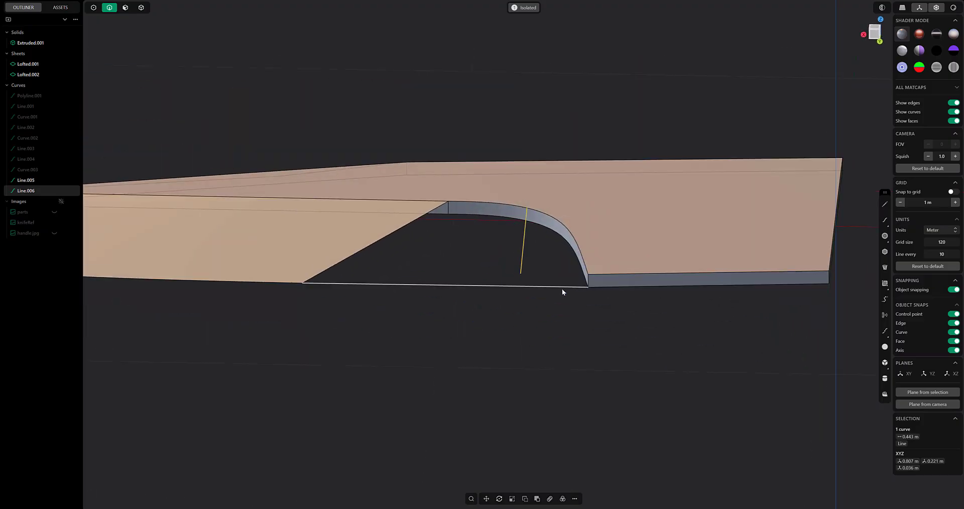
{"action": "left_click_drag", "start_coordinate": [520, 273], "coordinate": [533, 303]}
{"action": "middle_click_drag", "start_coordinate": [533, 303], "coordinate": [499, 228]}
{"action": "scroll", "coordinate": [499, 227], "scroll_direction": "up", "scroll_amount": 3}
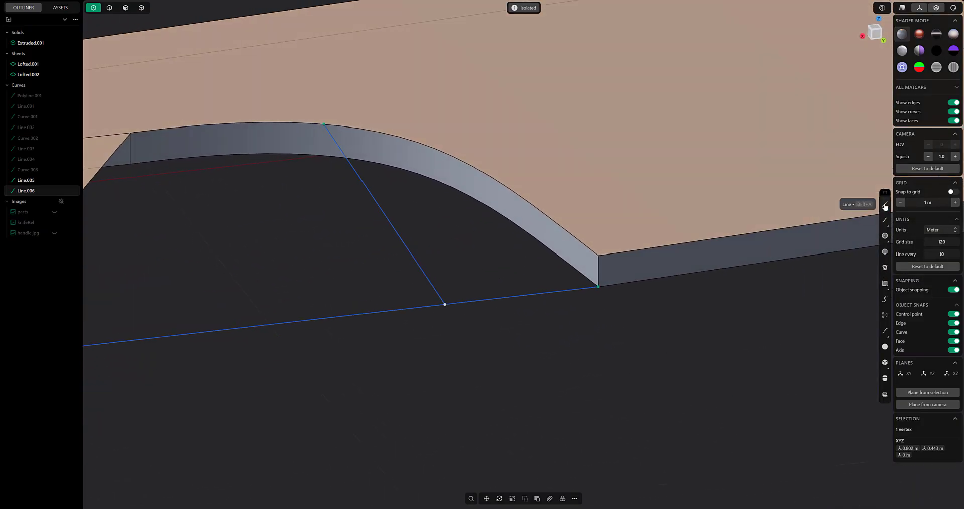
Draw a curve about 0.19 m long from the cross line's lower end to the solid's upper corner at the notch
{"action": "left_click", "coordinate": [521, 295]}
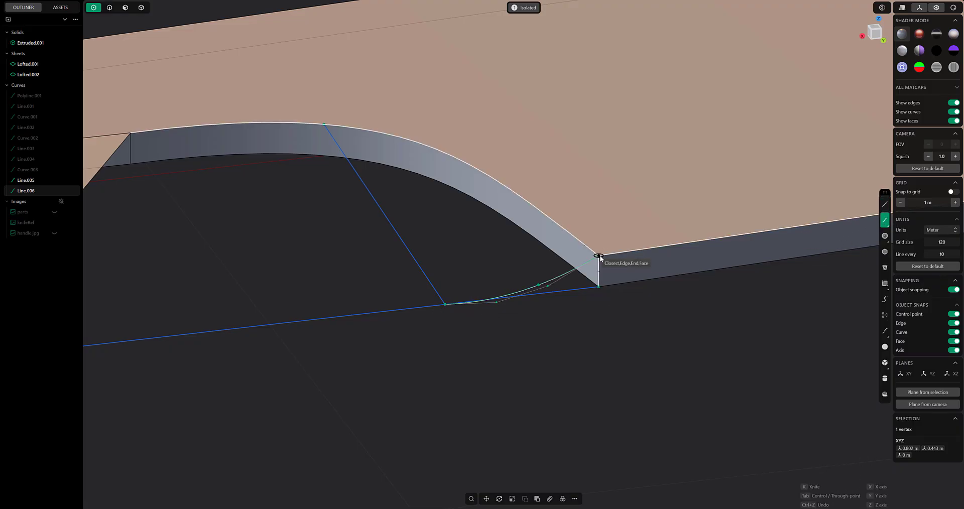
{"action": "left_click", "coordinate": [599, 256]}
{"action": "right_click", "coordinate": [598, 256]}
{"action": "mouse_move", "coordinate": [599, 255]}
{"action": "middle_mouse_down"}
{"action": "mouse_move", "coordinate": [669, 301]}
{"action": "mouse_move", "coordinate": [622, 334]}
{"action": "middle_mouse_up"}
Move the small curve's two middle control points along Y to 0.441 m, aligning them with the bottom line
{"action": "key", "text": "g"}
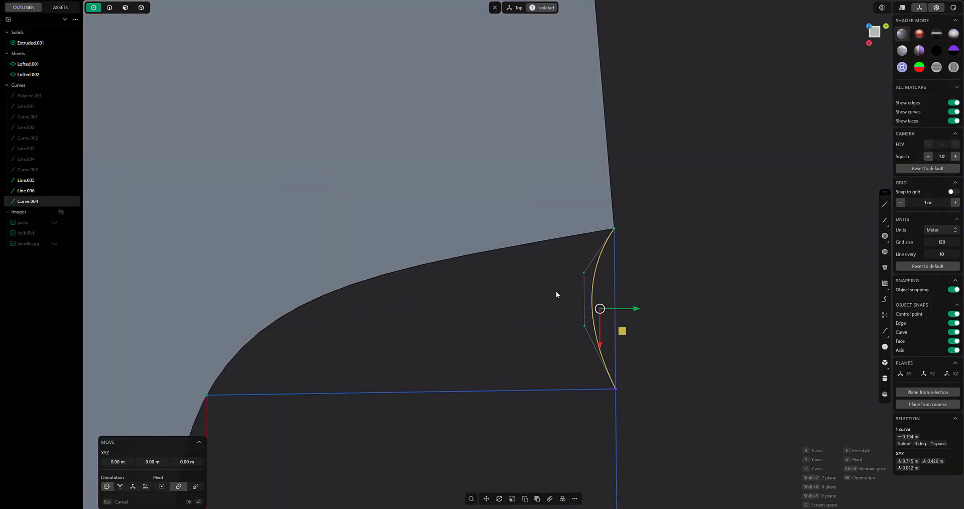
{"action": "left_click", "coordinate": [583, 296]}
{"action": "left_click_drag", "start_coordinate": [627, 298], "coordinate": [651, 298]}
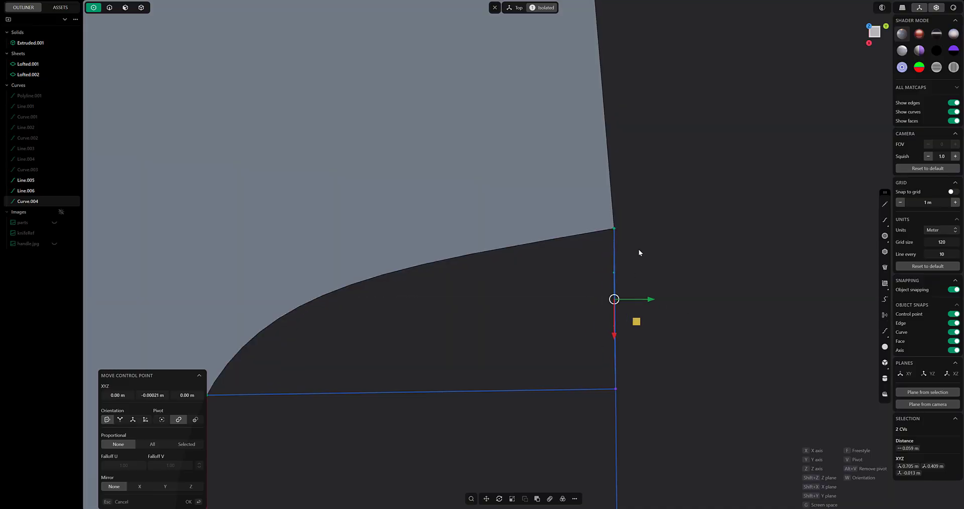
{"action": "middle_click_drag", "start_coordinate": [638, 251], "coordinate": [454, 260]}
{"action": "left_click", "coordinate": [462, 202]}
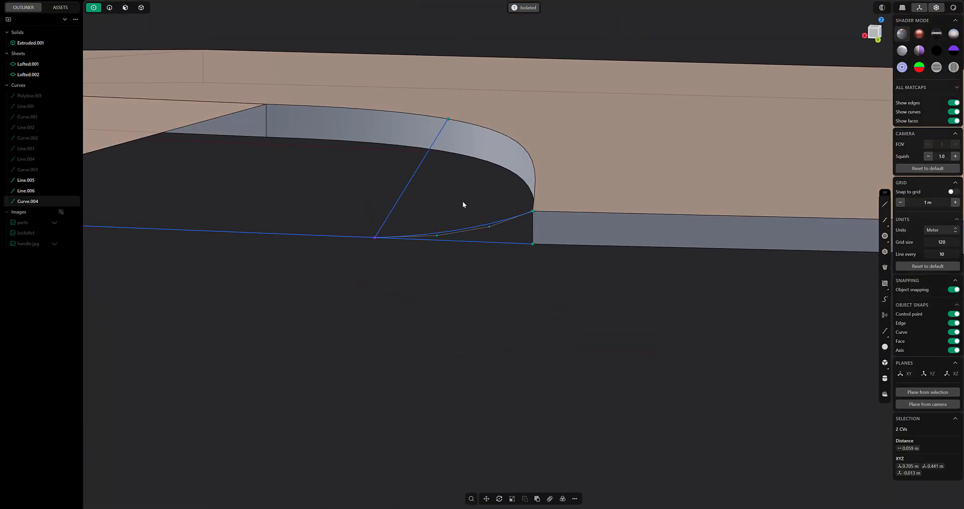
Shift the small curve's control point nearest the cross line about 0.07 m along X toward the solid's corner
{"action": "left_click", "coordinate": [489, 226]}
{"action": "middle_click_drag", "start_coordinate": [485, 228], "coordinate": [508, 251]}
{"action": "left_click_drag", "start_coordinate": [435, 228], "coordinate": [480, 259]}
{"action": "left_click_drag", "start_coordinate": [415, 248], "coordinate": [469, 249]}
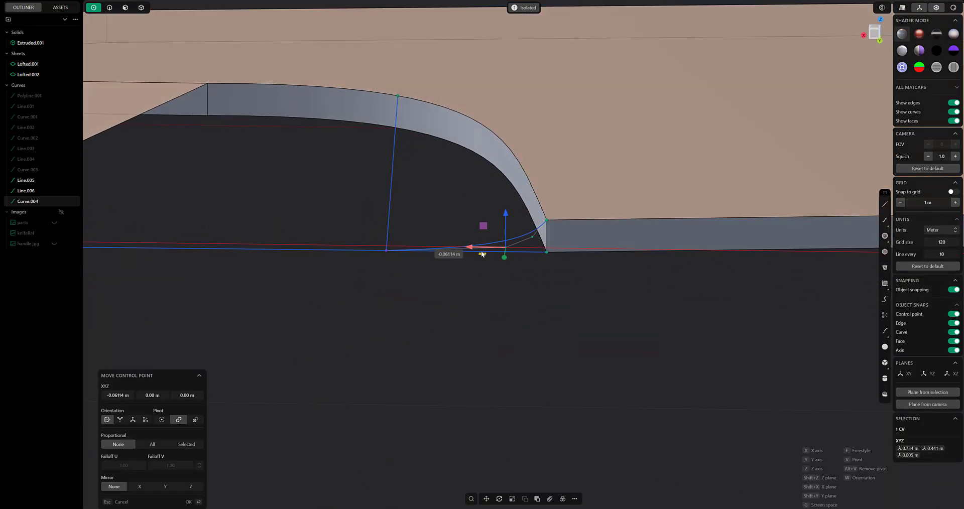
{"action": "middle_click_drag", "start_coordinate": [502, 301], "coordinate": [450, 310]}
{"action": "left_click", "coordinate": [512, 316]}
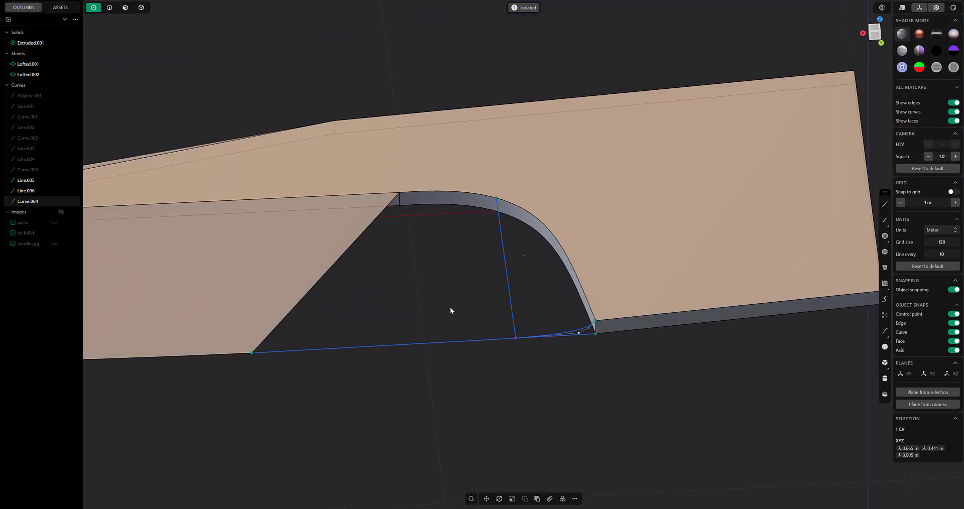
Duplicate the solid's upper curved notch edge and trim away the copy's part between the cross line and the solid's corner
{"action": "middle_click_drag", "start_coordinate": [421, 265], "coordinate": [158, 28]}
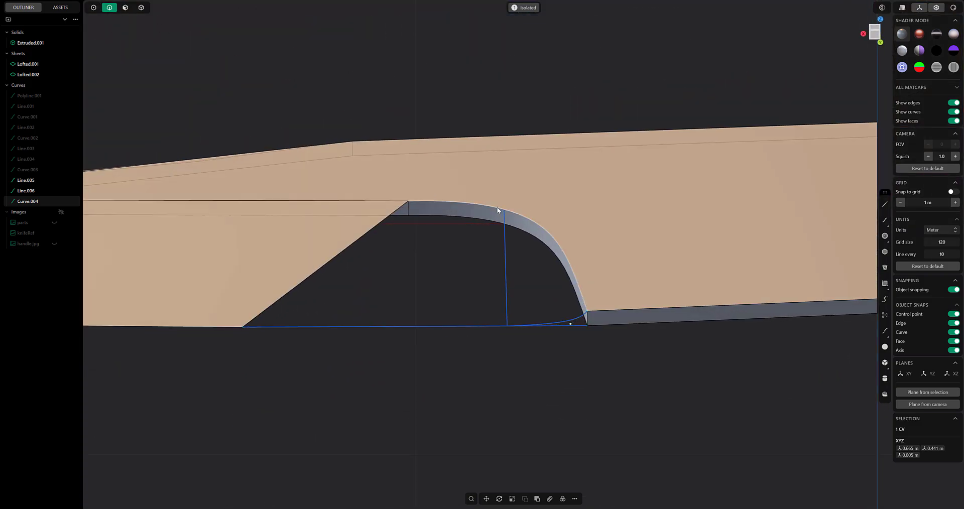
{"action": "middle_click_drag", "start_coordinate": [497, 209], "coordinate": [477, 212]}
{"action": "left_click", "coordinate": [479, 205]}
{"action": "key", "text": "shift+d"}
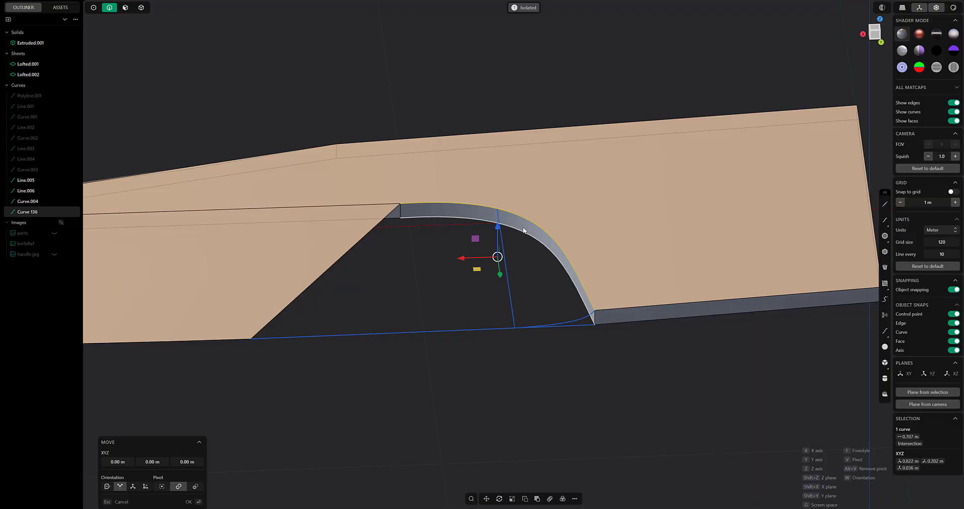
{"action": "left_click", "coordinate": [884, 315]}
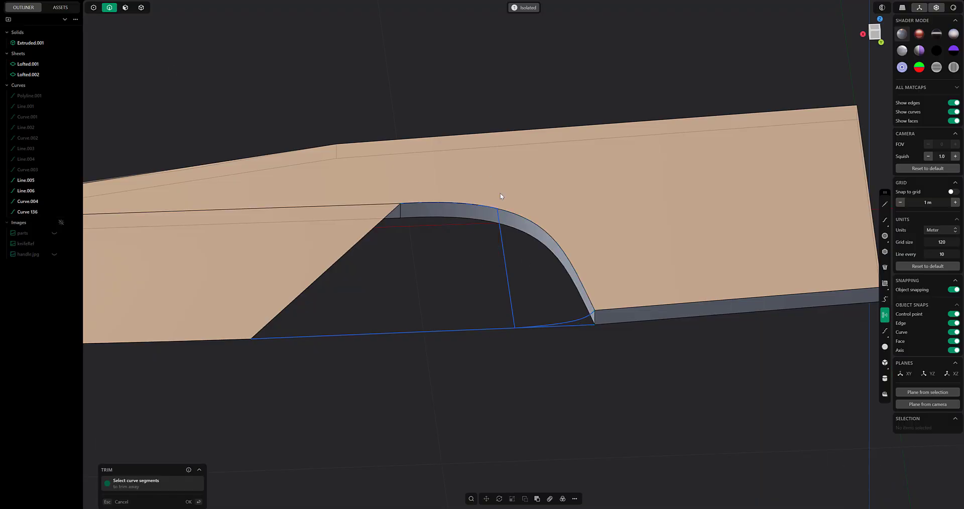
{"action": "middle_click_drag", "start_coordinate": [500, 196], "coordinate": [456, 342]}
{"action": "left_click", "coordinate": [544, 356]}
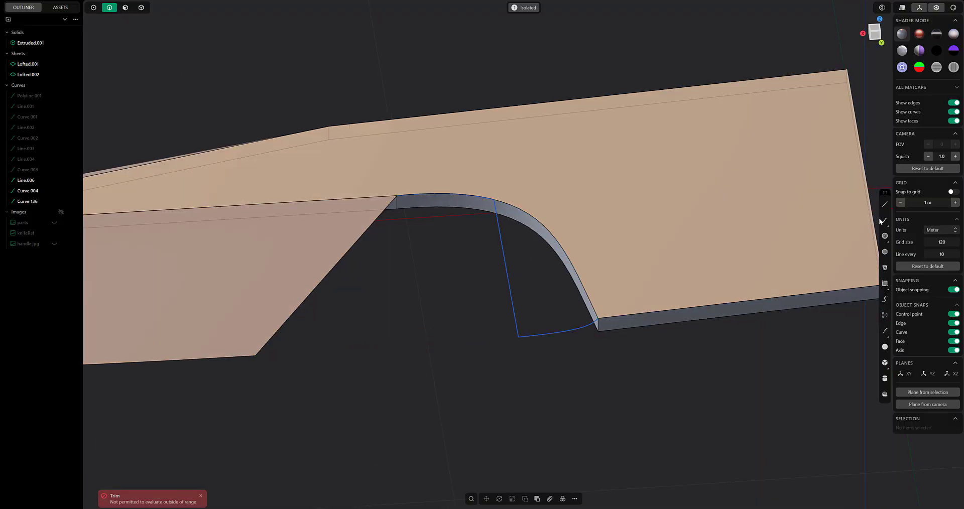
Draw a line about 0.57 m long from the cross line's lower end to the cutting-edge sheet's lower corner
{"action": "left_click", "coordinate": [884, 204]}
{"action": "left_click", "coordinate": [518, 338]}
{"action": "middle_click_drag", "start_coordinate": [522, 347], "coordinate": [540, 354]}
{"action": "left_click", "coordinate": [264, 383]}
{"action": "middle_click_drag", "start_coordinate": [264, 383], "coordinate": [241, 351]}
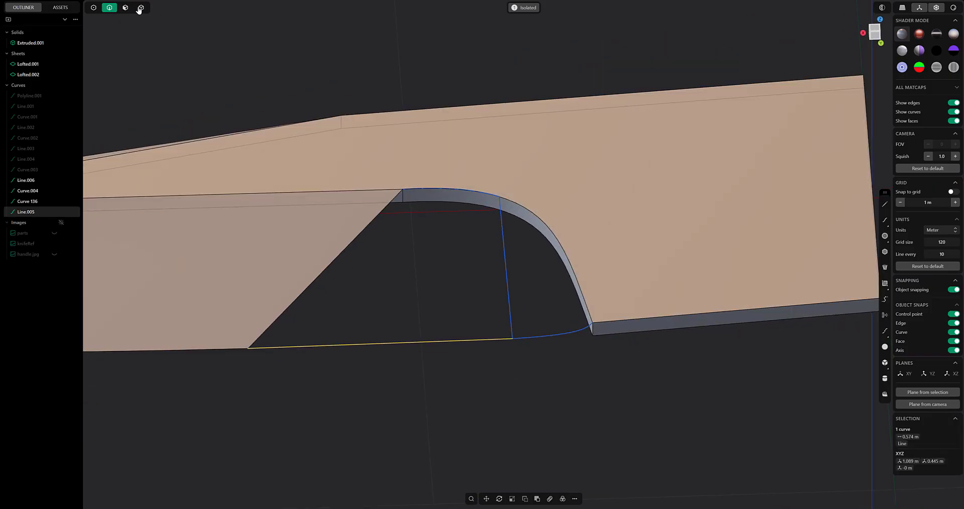
Try to loft a G0 sheet between the trimmed notch curve and the bottom line, guided by the sheet's end edge and the cross line
{"action": "left_click", "coordinate": [444, 189]}
{"action": "left_click", "coordinate": [450, 341], "text": "shift"}
{"action": "middle_click_drag", "start_coordinate": [450, 339], "coordinate": [454, 271]}
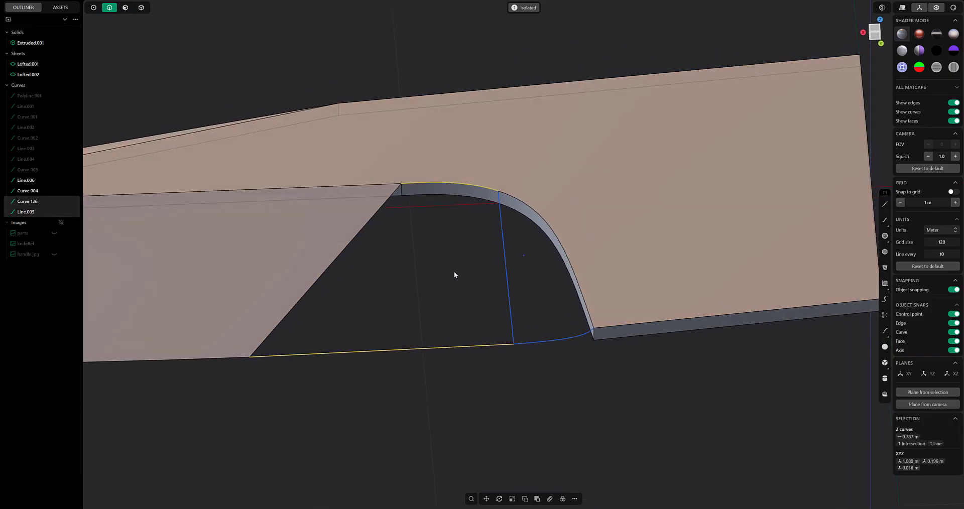
{"action": "type", "text": "fl"}
{"action": "left_click", "coordinate": [477, 312]}
{"action": "left_click", "coordinate": [346, 246]}
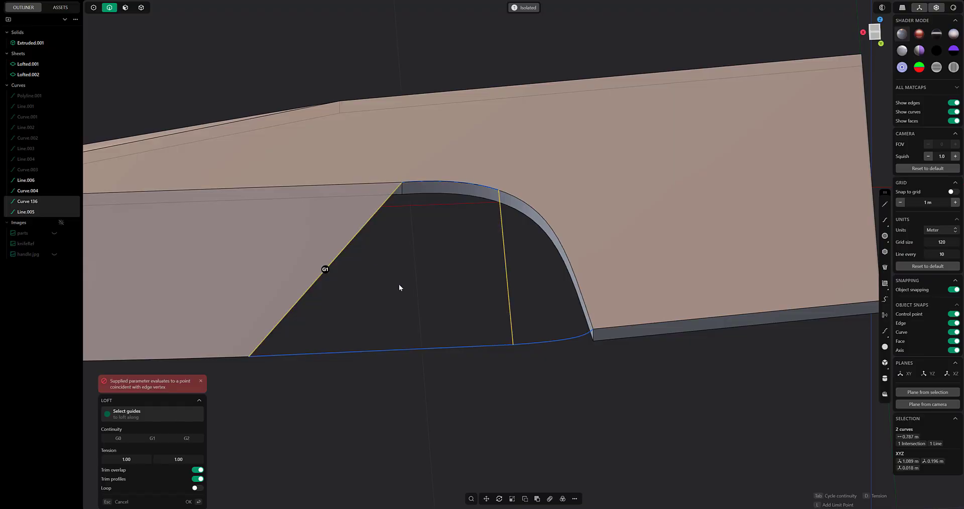
{"action": "left_click", "coordinate": [127, 438]}
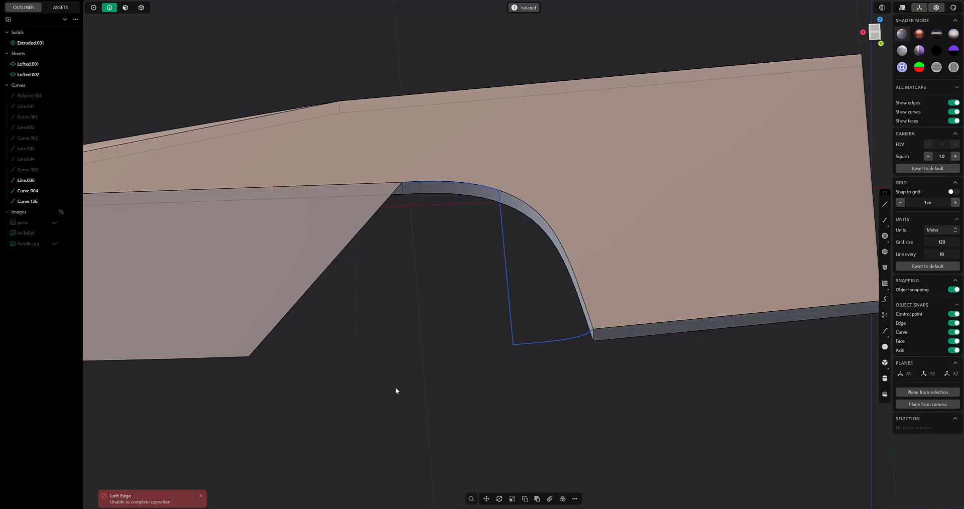
Trim away the bottom line's segment between the cross line and the solid's lower corner
{"action": "left_click", "coordinate": [460, 391]}
{"action": "left_click", "coordinate": [884, 315]}
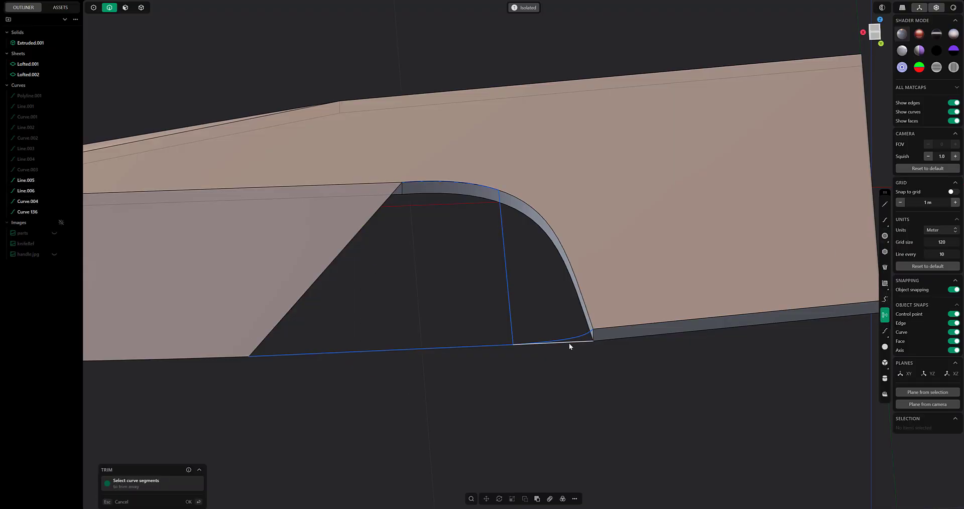
{"action": "left_click", "coordinate": [885, 203]}
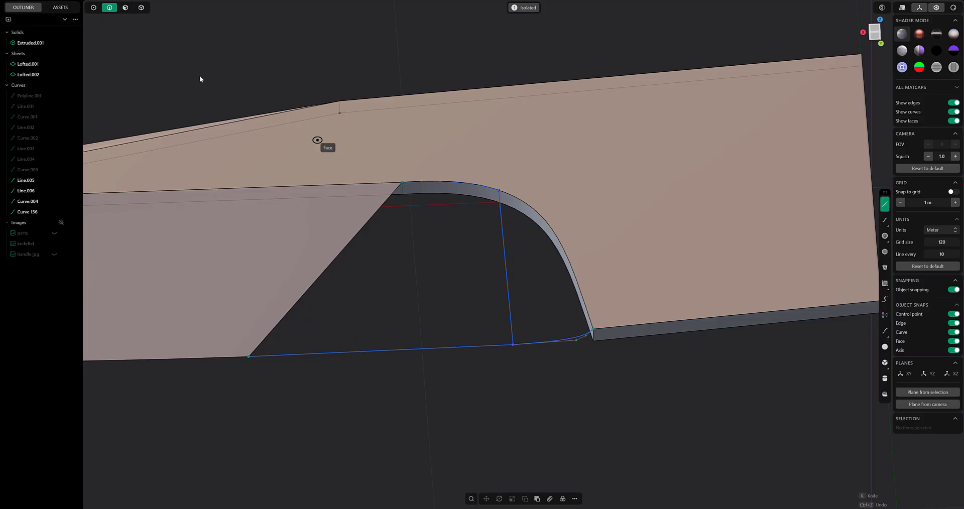
Loft a sheet between the trimmed notch curve and the trimmed bottom line, filling the gap up to the cross line
{"action": "left_click", "coordinate": [421, 181]}
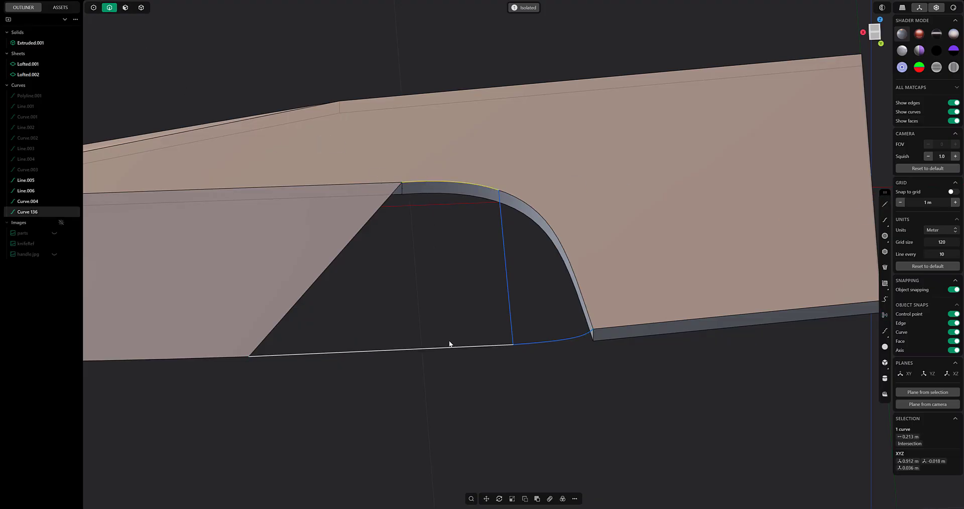
{"action": "left_click", "coordinate": [450, 347], "text": "shift"}
{"action": "middle_click_drag", "start_coordinate": [454, 297], "coordinate": [469, 264]}
{"action": "type", "text": "fL"}
{"action": "left_click", "coordinate": [502, 304]}
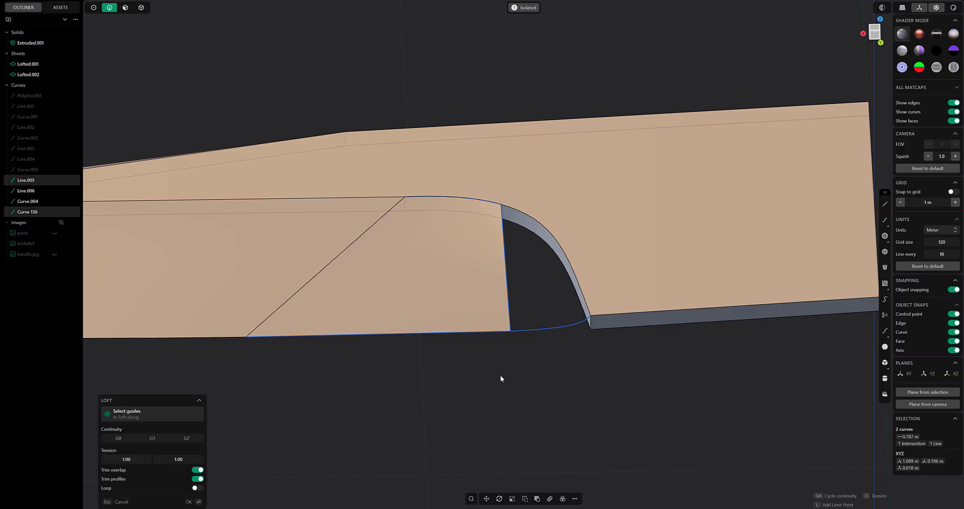
{"action": "middle_click_drag", "start_coordinate": [500, 375], "coordinate": [429, 269]}
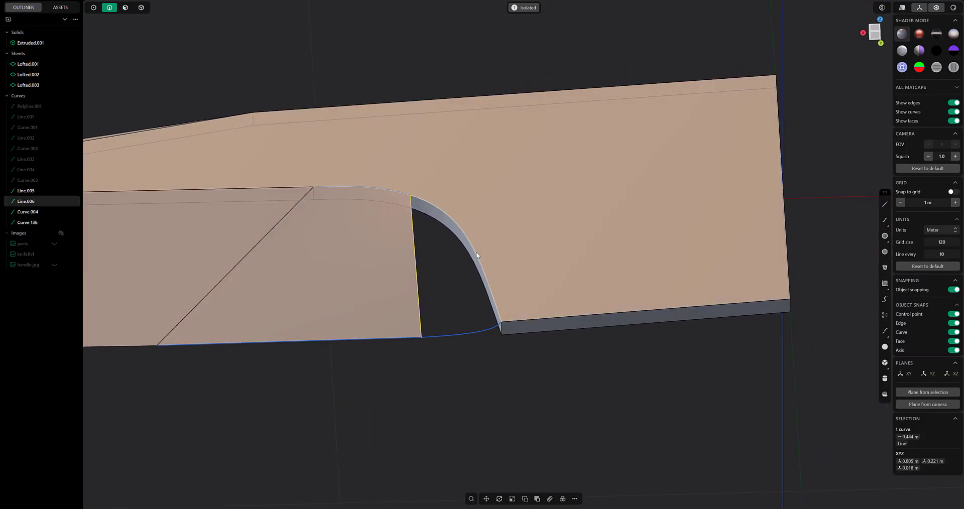
Try to extract the notch's curved edge as a curve, trim it at the cross line and move it along Z
{"action": "left_click", "coordinate": [440, 215]}
{"action": "key", "text": "ctrl+d"}
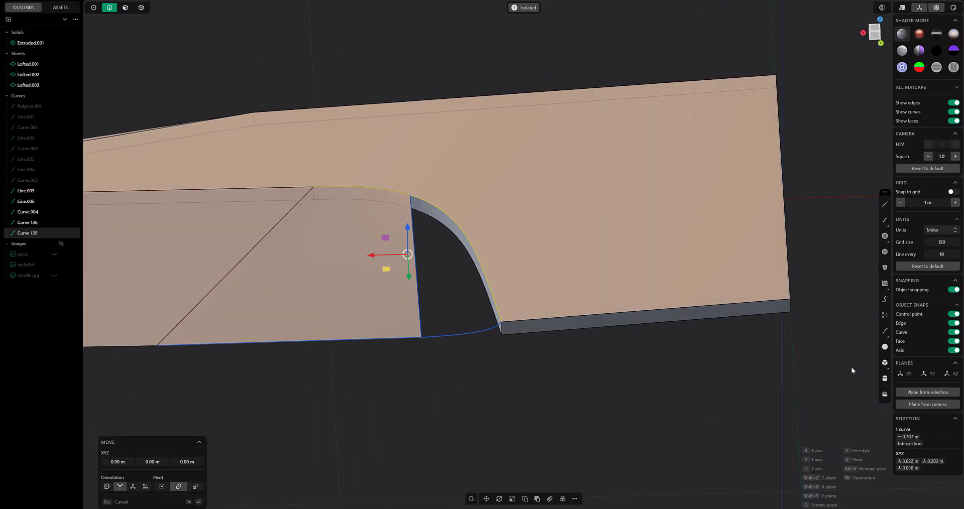
{"action": "key", "text": "t"}
{"action": "left_click", "coordinate": [421, 280]}
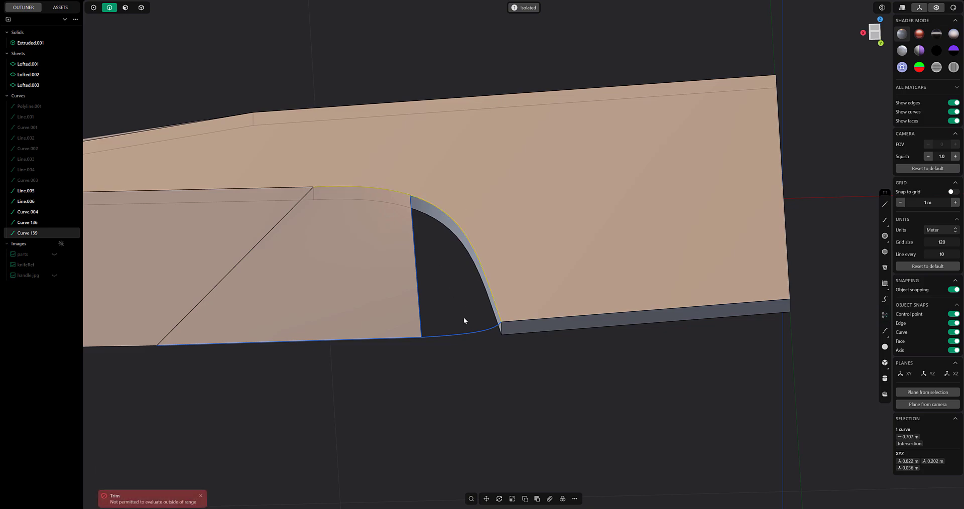
{"action": "middle_click_drag", "start_coordinate": [464, 360], "coordinate": [416, 251]}
{"action": "key", "text": "g"}
{"action": "key", "text": "z"}
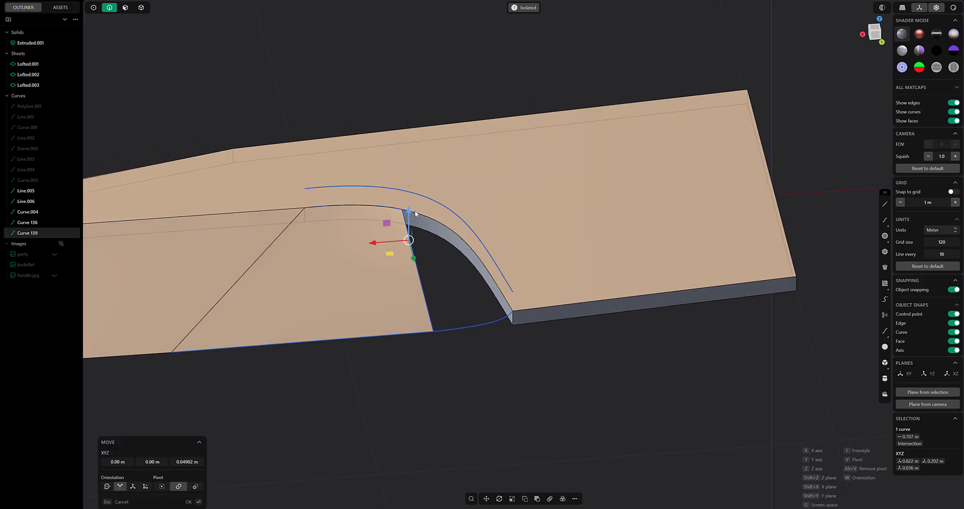
{"action": "key", "text": "Escape"}
{"action": "middle_click_drag", "start_coordinate": [281, 125], "coordinate": [329, 191]}
{"action": "key", "text": "ctrl+z"}
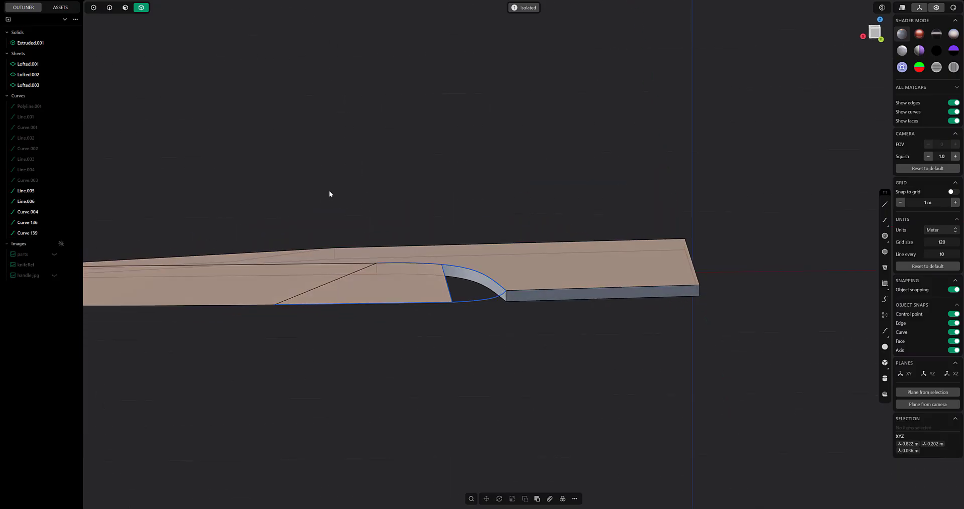
Delete the solid's side walls and underside together with the cross line, leaving its upper surfaces as an open sheet
{"action": "middle_click_drag", "start_coordinate": [423, 215], "coordinate": [121, 30]}
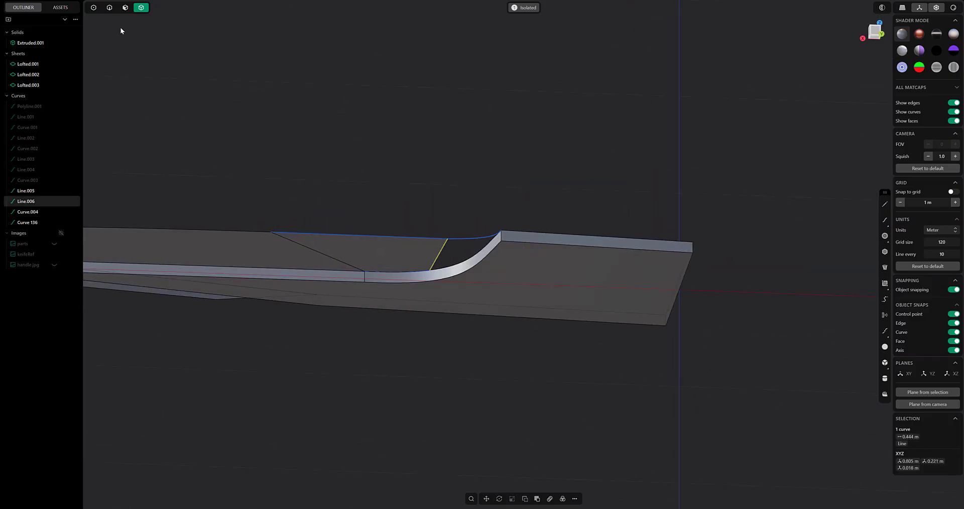
{"action": "left_click", "coordinate": [123, 12]}
{"action": "left_click", "coordinate": [459, 230]}
{"action": "key", "text": "o"}
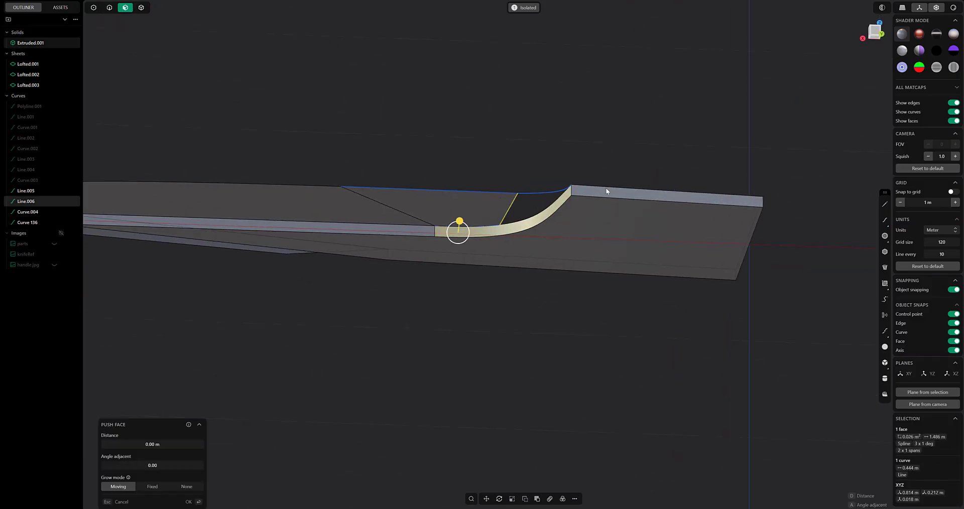
{"action": "left_click", "coordinate": [577, 223], "text": "shift"}
{"action": "key", "text": "Escape"}
{"action": "mouse_move", "coordinate": [576, 222]}
{"action": "middle_mouse_down"}
{"action": "mouse_move", "coordinate": [622, 200]}
{"action": "mouse_move", "coordinate": [550, 293]}
{"action": "mouse_move", "coordinate": [580, 219]}
{"action": "middle_mouse_up"}
{"action": "left_click", "coordinate": [695, 209]}
{"action": "key", "text": "o"}
{"action": "left_click", "coordinate": [628, 281], "text": "shift"}
{"action": "key", "text": "Escape"}
{"action": "left_click", "coordinate": [580, 219]}
{"action": "left_click", "coordinate": [596, 246], "text": "shift"}
{"action": "key", "text": "o"}
{"action": "key", "text": "Escape"}
{"action": "scroll", "coordinate": [592, 251], "scroll_direction": "down", "scroll_amount": 2}
{"action": "middle_click_drag", "start_coordinate": [591, 251], "coordinate": [453, 295]}
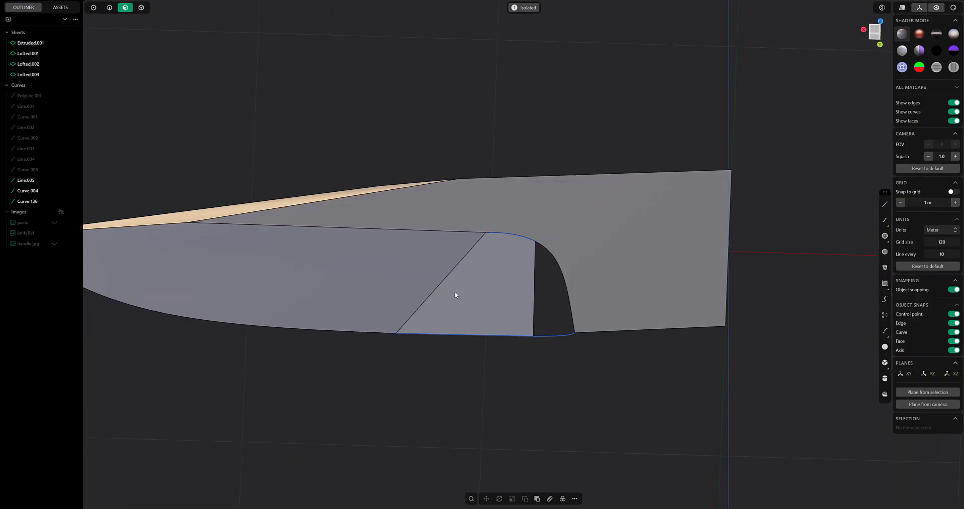
Join the open blade sheet with the three lofted sheets into one sheet
{"action": "key", "text": "4"}
{"action": "left_click", "coordinate": [312, 228]}
{"action": "left_click", "coordinate": [526, 256], "text": "shift"}
{"action": "left_click", "coordinate": [525, 256], "text": "shift"}
{"action": "middle_click_drag", "start_coordinate": [525, 257], "coordinate": [419, 314]}
{"action": "key", "text": "ctrl+j"}
{"action": "scroll", "coordinate": [516, 307], "scroll_direction": "up", "scroll_amount": 5}
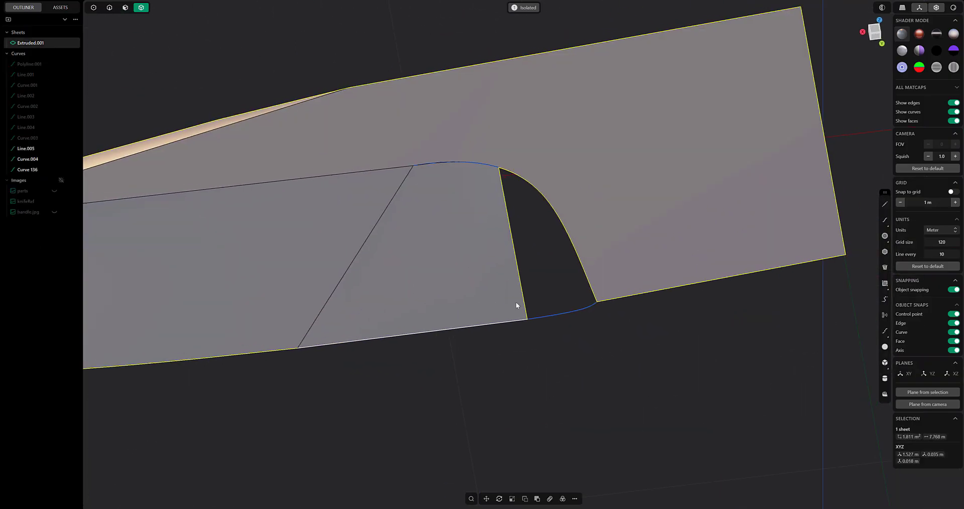
Loft a G0 sheet across the notch gap between its curved edge and the adjoining sheet's end edge, following the short bottom curve
{"action": "key", "text": "2"}
{"action": "left_click", "coordinate": [459, 225]}
{"action": "left_click", "coordinate": [513, 220], "text": "shift"}
{"action": "type", "text": "e"}
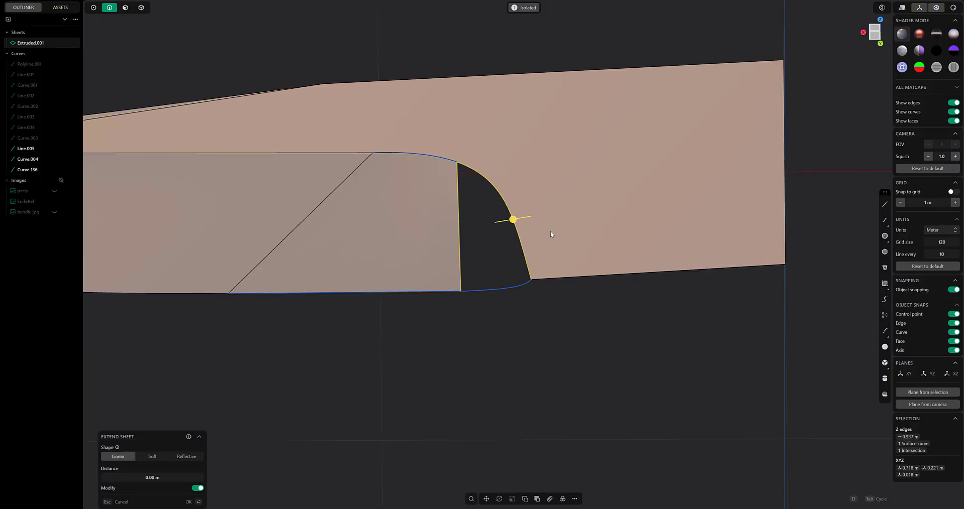
{"action": "type", "text": "fL"}
{"action": "left_click", "coordinate": [567, 271]}
{"action": "scroll", "coordinate": [475, 327], "scroll_direction": "down", "scroll_amount": 1}
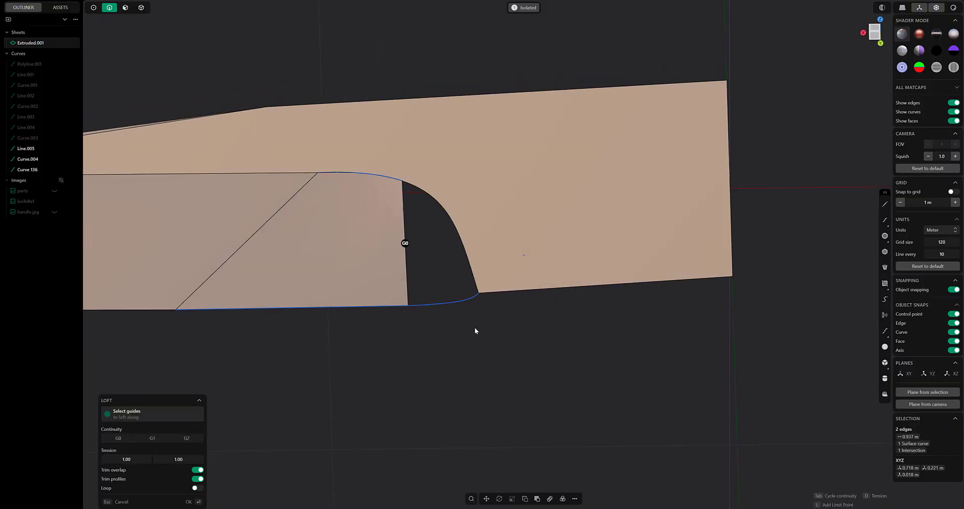
{"action": "middle_click_drag", "start_coordinate": [475, 328], "coordinate": [474, 220]}
{"action": "key", "text": "Escape"}
{"action": "left_click", "coordinate": [518, 245], "text": "shift"}
{"action": "type", "text": "fl"}
{"action": "left_click", "coordinate": [547, 336]}
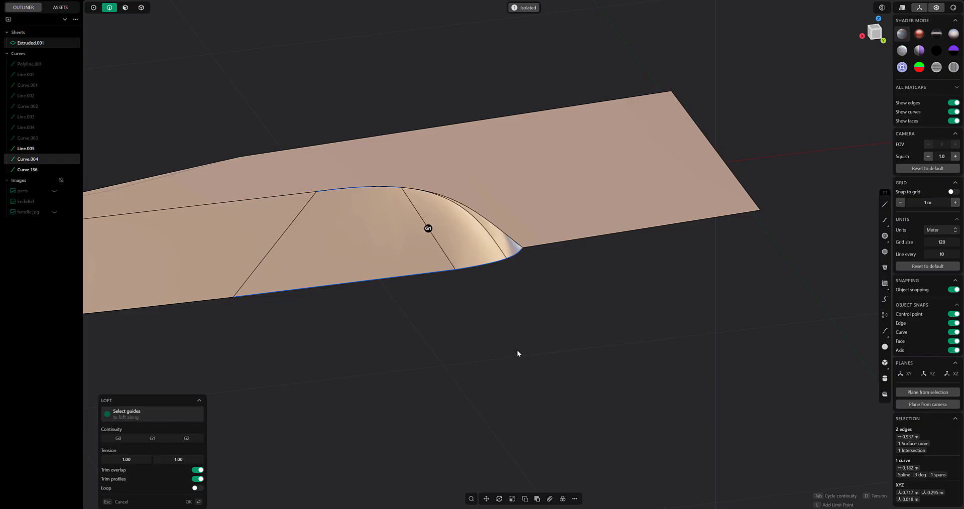
{"action": "left_click", "coordinate": [119, 438]}
{"action": "mouse_move", "coordinate": [507, 321]}
{"action": "middle_mouse_down"}
{"action": "mouse_move", "coordinate": [518, 217]}
{"action": "mouse_move", "coordinate": [542, 236]}
{"action": "mouse_move", "coordinate": [510, 333]}
{"action": "mouse_move", "coordinate": [555, 187]}
{"action": "mouse_move", "coordinate": [561, 234]}
{"action": "mouse_move", "coordinate": [512, 314]}
{"action": "mouse_move", "coordinate": [555, 101]}
{"action": "mouse_move", "coordinate": [608, 79]}
{"action": "mouse_move", "coordinate": [538, 213]}
{"action": "middle_mouse_up"}
{"action": "key", "text": "Return"}
Join the lofted notch sheet to the blade sheet
{"action": "key", "text": "4"}
{"action": "left_click", "coordinate": [506, 262]}
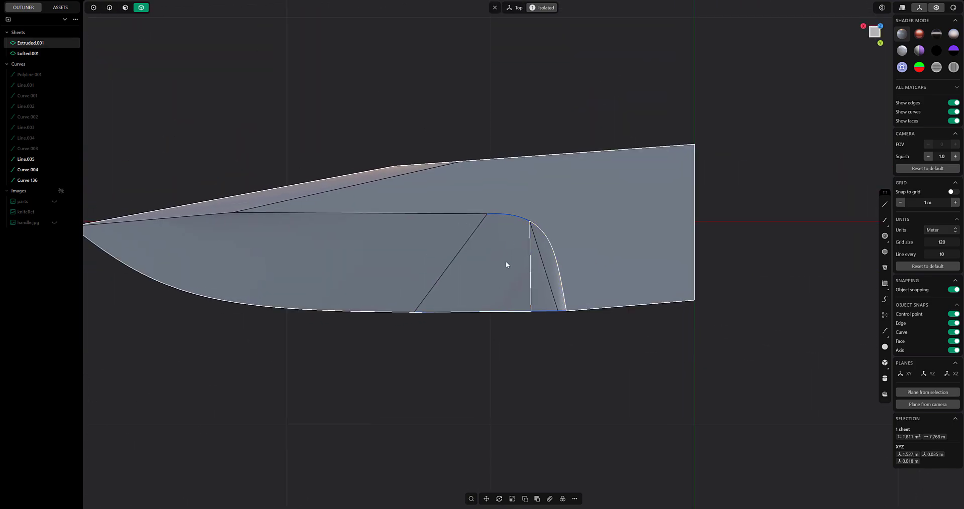
{"action": "key", "text": "j"}
{"action": "key", "text": "ctrl+KP_1"}
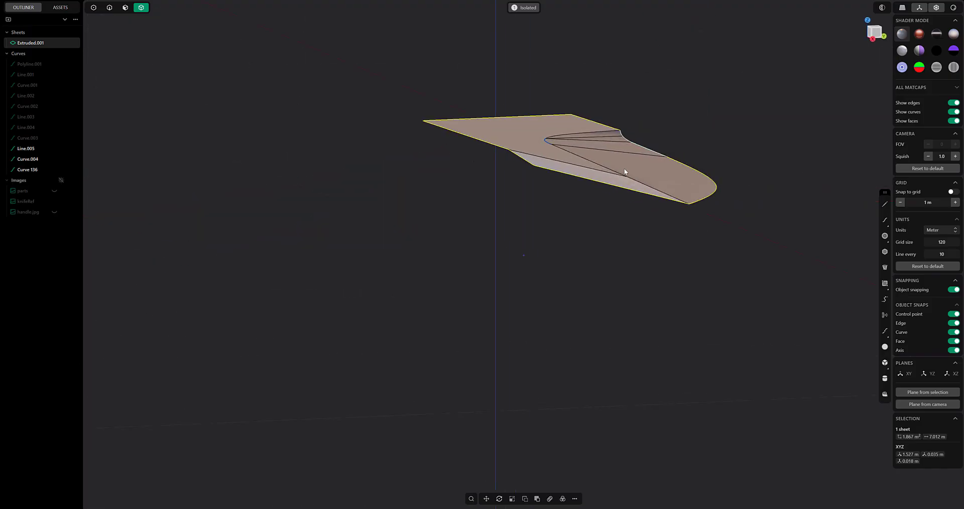
{"action": "left_click", "coordinate": [574, 151]}
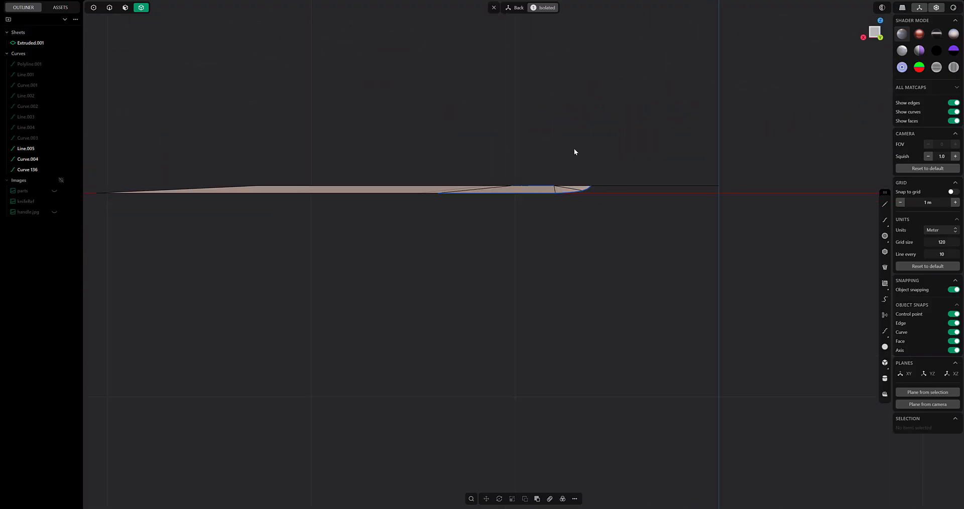
{"action": "middle_click_drag", "start_coordinate": [574, 151], "coordinate": [72, 244]}
Isolate the joined blade sheet and duplicate its outer boundary edges as a curve placed below it
{"action": "left_click", "coordinate": [426, 222]}
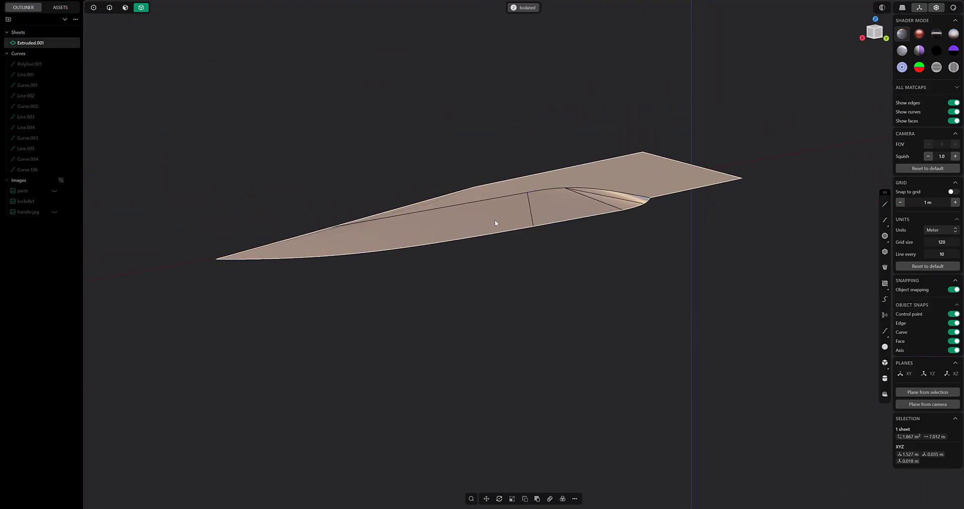
{"action": "middle_click_drag", "start_coordinate": [495, 219], "coordinate": [129, 18]}
{"action": "left_click", "coordinate": [109, 7]}
{"action": "key", "text": "ctrl+d"}
{"action": "middle_click_drag", "start_coordinate": [554, 215], "coordinate": [502, 264]}
Flatten the duplicated outline curve by scaling it down along the world Z axis
{"action": "key", "text": "s"}
{"action": "left_click_drag", "start_coordinate": [434, 205], "coordinate": [435, 219]}
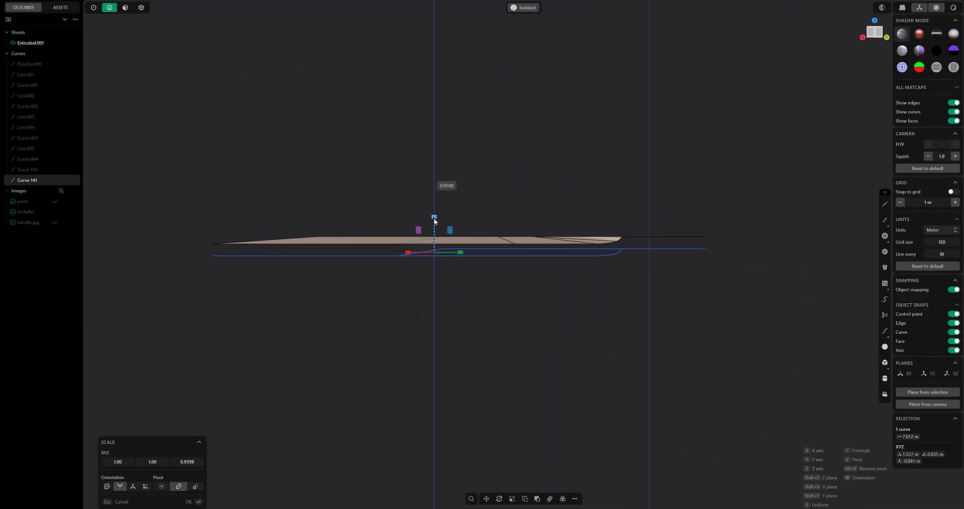
{"action": "scroll", "coordinate": [459, 275], "scroll_direction": "up", "scroll_amount": 3}
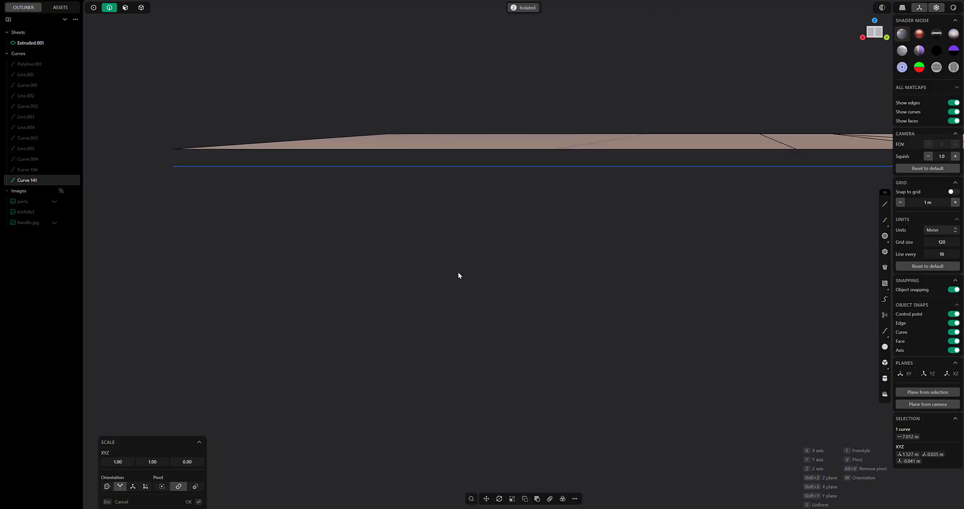
{"action": "key", "text": "w"}
{"action": "scroll", "coordinate": [530, 268], "scroll_direction": "down", "scroll_amount": 2}
{"action": "left_click_drag", "start_coordinate": [531, 268], "coordinate": [530, 282]}
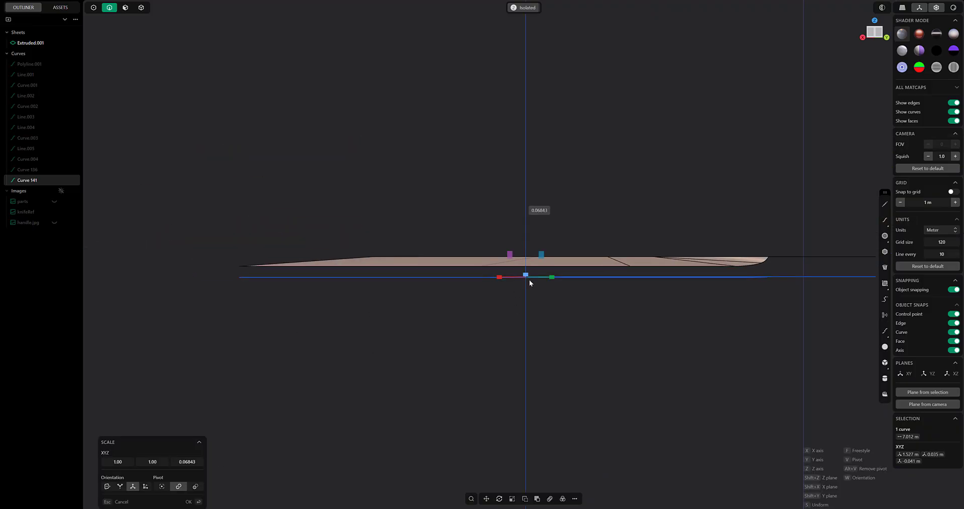
{"action": "key", "text": "Return"}
Move the flattened outline up about 0.036 m along Z to sit just beneath the blade sheet
{"action": "key", "text": "g"}
{"action": "scroll", "coordinate": [407, 291], "scroll_direction": "down", "scroll_amount": 1}
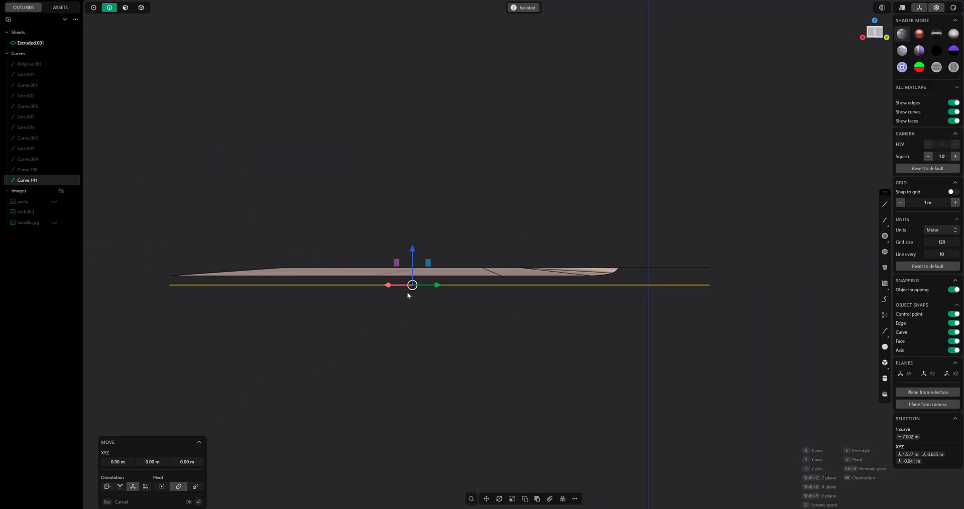
{"action": "scroll", "coordinate": [410, 266], "scroll_direction": "up", "scroll_amount": 2}
{"action": "left_click_drag", "start_coordinate": [415, 240], "coordinate": [413, 225]}
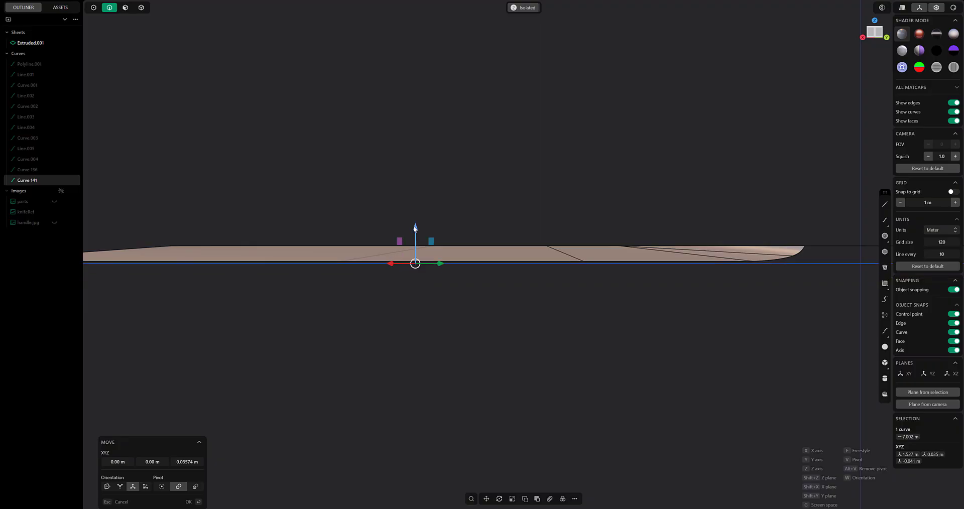
Loft side walls between the blade sheet's full outer edge loop and the flattened outline curve
{"action": "middle_click_drag", "start_coordinate": [413, 225], "coordinate": [451, 210]}
{"action": "scroll", "coordinate": [716, 216], "scroll_direction": "up", "scroll_amount": 3}
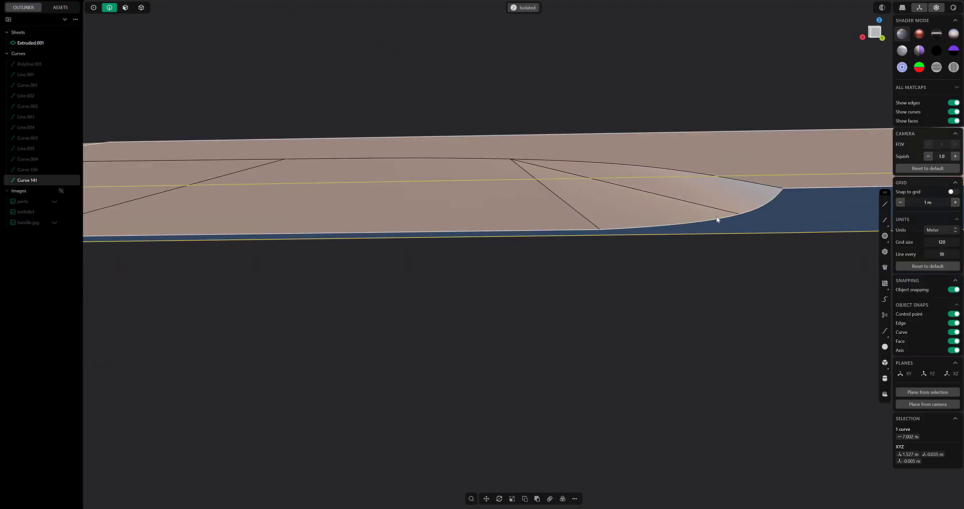
{"action": "double_click", "coordinate": [716, 216]}
{"action": "key", "text": "e"}
{"action": "scroll", "coordinate": [618, 336], "scroll_direction": "down", "scroll_amount": 3}
{"action": "scroll", "coordinate": [566, 339], "scroll_direction": "up", "scroll_amount": 2}
{"action": "right_click", "coordinate": [566, 339]}
{"action": "left_click", "coordinate": [603, 382]}
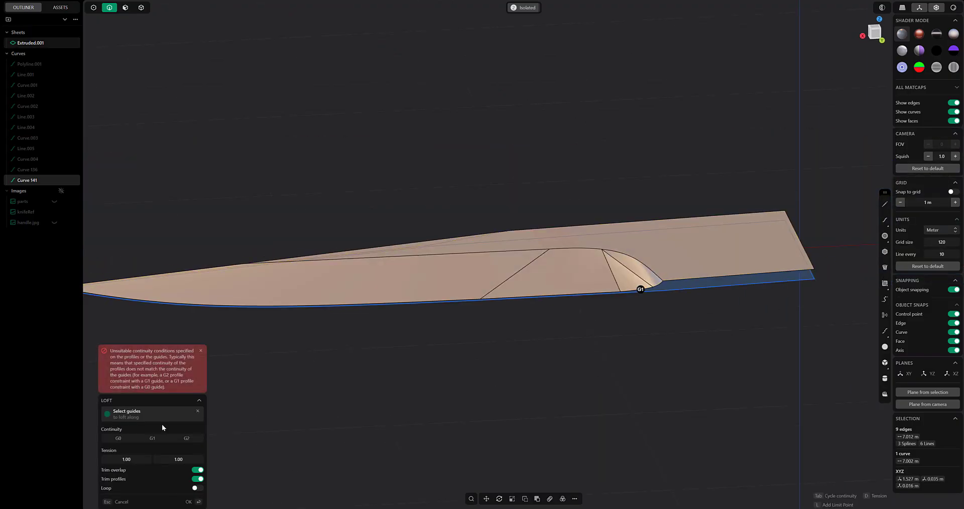
{"action": "key", "text": "Return"}
Join the side walls to the blade sheet and patch the open underside to close it into a solid
{"action": "middle_click_drag", "start_coordinate": [458, 359], "coordinate": [473, 261]}
{"action": "key", "text": "4"}
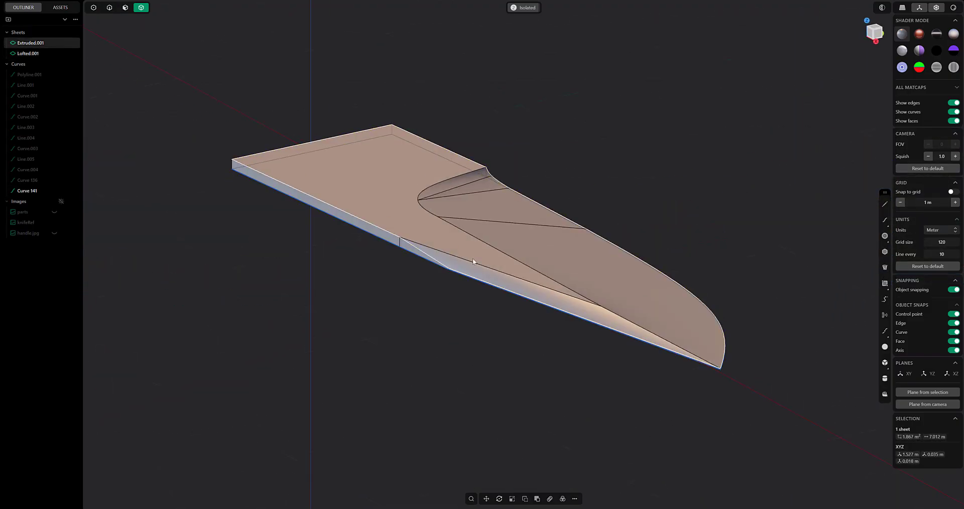
{"action": "key", "text": "j"}
{"action": "middle_click_drag", "start_coordinate": [447, 293], "coordinate": [438, 255]}
{"action": "right_click", "coordinate": [437, 256]}
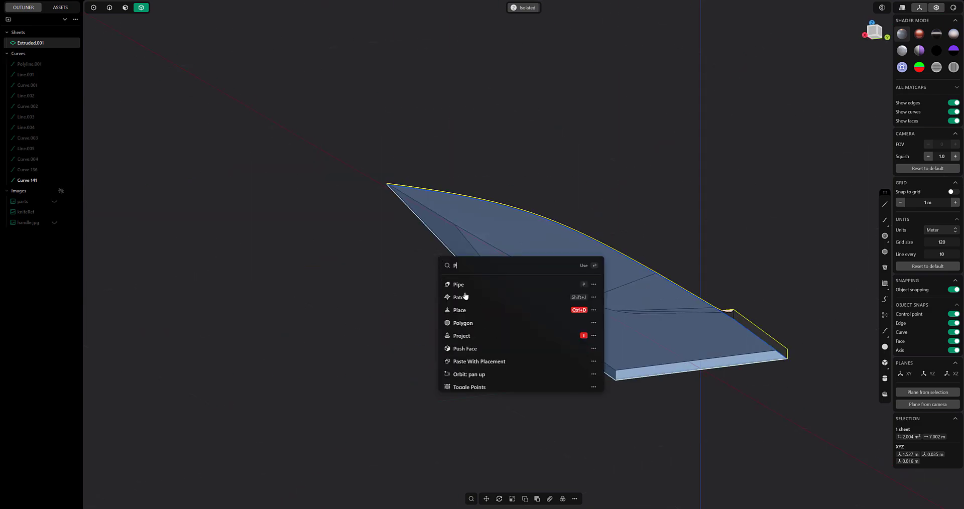
{"action": "middle_click_drag", "start_coordinate": [372, 276], "coordinate": [227, 99]}
{"action": "key", "text": "KP_7"}
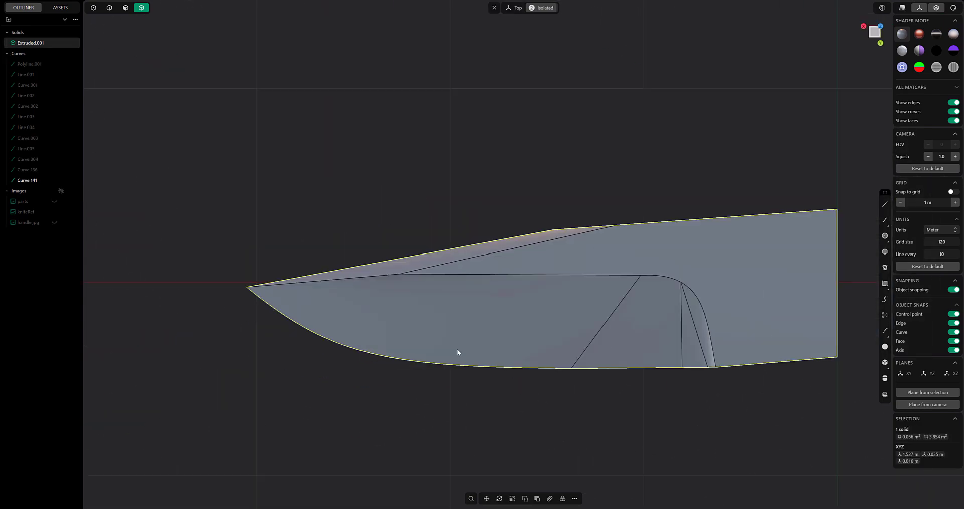
{"action": "scroll", "coordinate": [439, 262], "scroll_direction": "up", "scroll_amount": 5}
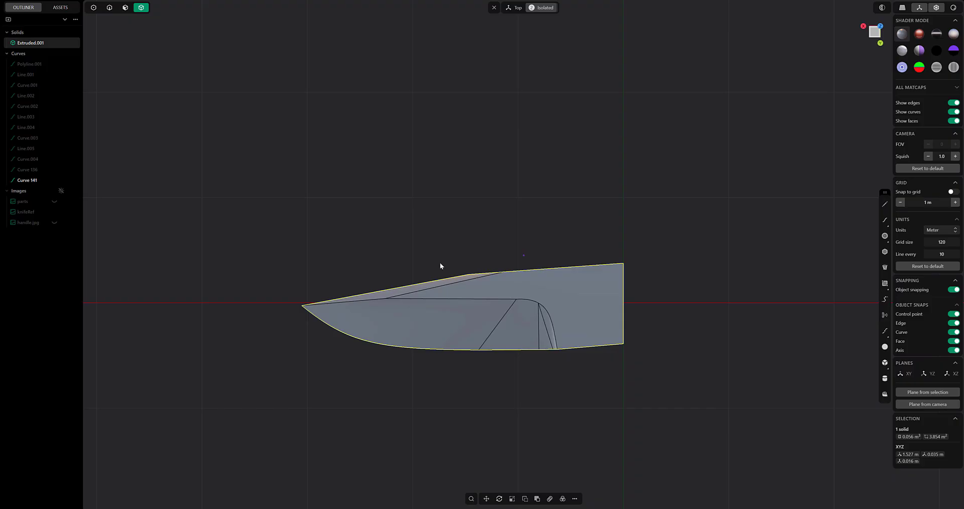
{"action": "left_click", "coordinate": [489, 196]}
Turn on the parts image and leave isolation so the curves and reference images are displayed with the blade
{"action": "middle_click_drag", "start_coordinate": [630, 265], "coordinate": [604, 258], "text": "shift"}
{"action": "left_click", "coordinate": [54, 201]}
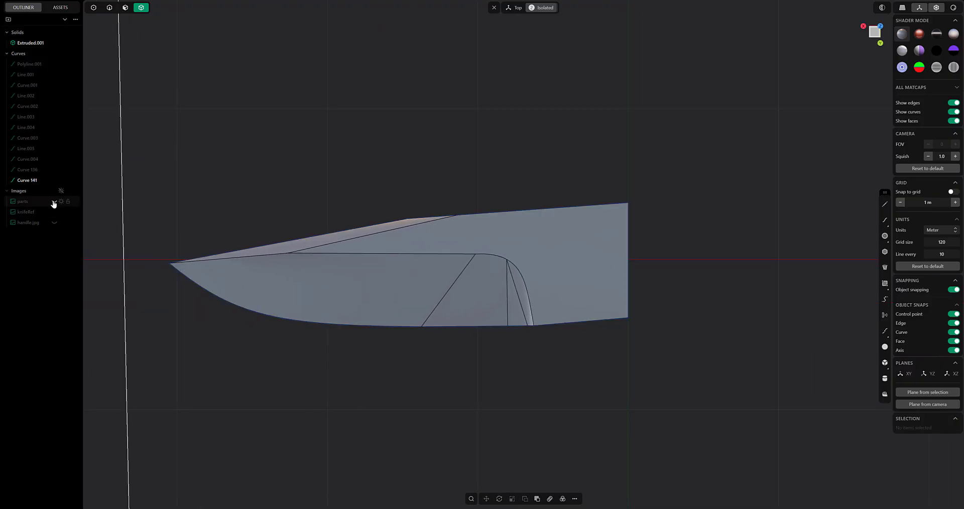
{"action": "scroll", "coordinate": [442, 287], "scroll_direction": "down", "scroll_amount": 2}
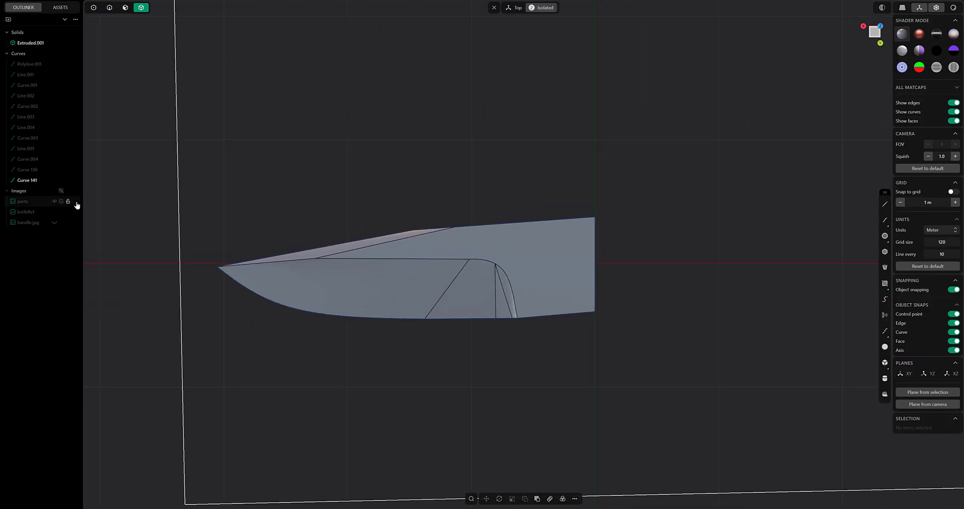
{"action": "middle_click_drag", "start_coordinate": [523, 247], "coordinate": [529, 232], "text": "shift"}
{"action": "left_click", "coordinate": [62, 190]}
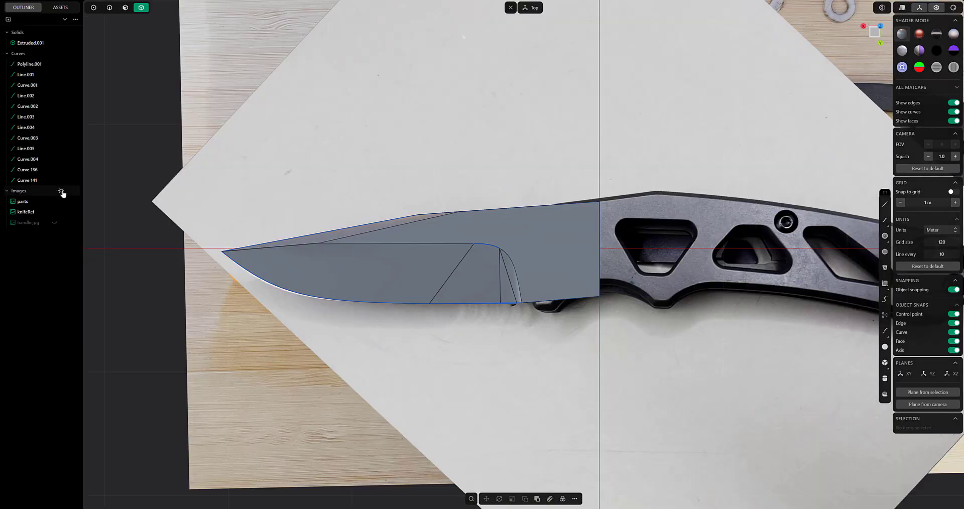
Assign a translucent material to the blade solid and hide the knifeRef image
{"action": "scroll", "coordinate": [412, 231], "scroll_direction": "up", "scroll_amount": 1}
{"action": "left_click", "coordinate": [502, 240]}
{"action": "key", "text": "m"}
{"action": "key", "text": "Return"}
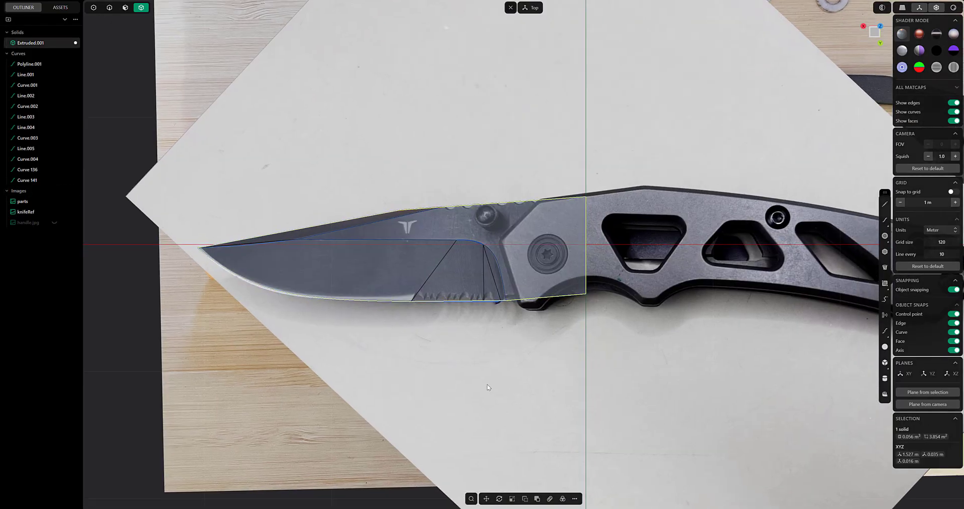
{"action": "left_click", "coordinate": [54, 211]}
Draw a line about 0.32 m long over the tang's upper rear edge, starting above the blade and ending at the concave cutout
{"action": "scroll", "coordinate": [381, 289], "scroll_direction": "up", "scroll_amount": 2}
{"action": "scroll", "coordinate": [437, 288], "scroll_direction": "up", "scroll_amount": 2}
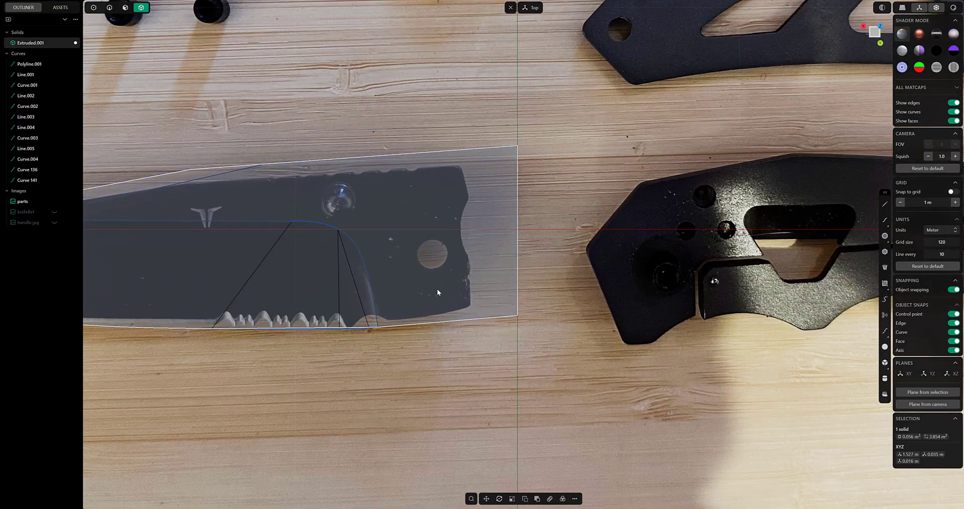
{"action": "left_click", "coordinate": [448, 138]}
{"action": "left_click", "coordinate": [471, 203]}
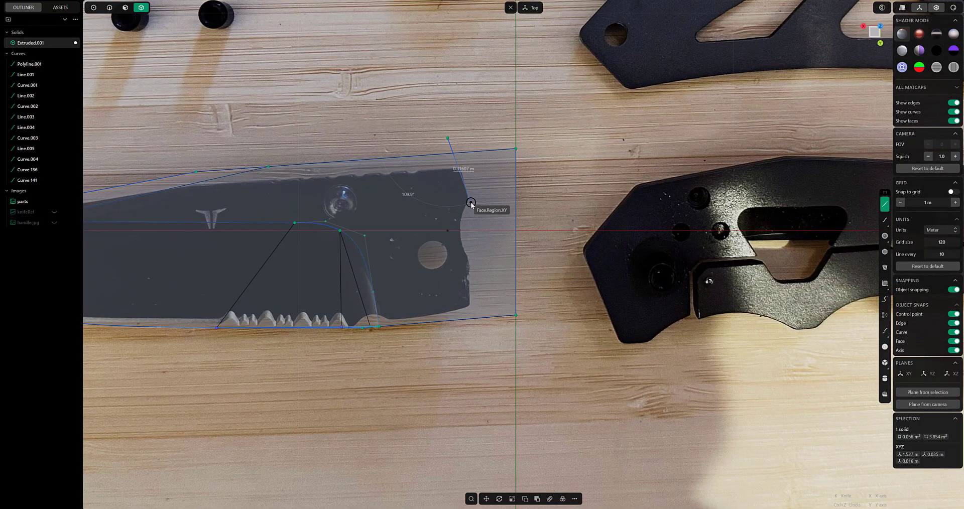
{"action": "right_click", "coordinate": [471, 203]}
Draw a spline about 0.29 m long along the tang's concave rear cutout, starting at the line's lower end
{"action": "middle_click_drag", "start_coordinate": [594, 226], "coordinate": [606, 200], "text": "shift"}
{"action": "mouse_move", "coordinate": [783, 221]}
{"action": "middle_mouse_down", "text": "shift"}
{"action": "mouse_move", "coordinate": [613, 232]}
{"action": "mouse_move", "coordinate": [750, 238]}
{"action": "middle_mouse_up", "text": "shift"}
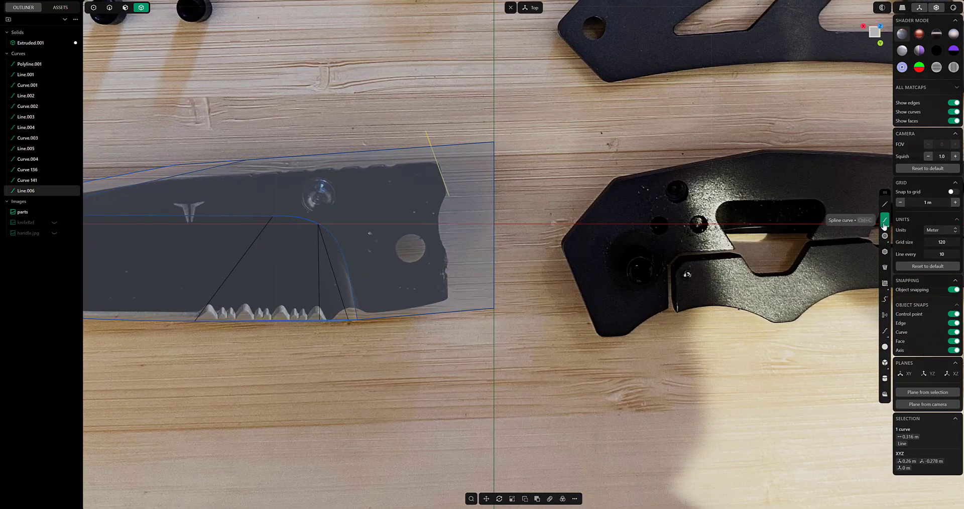
{"action": "left_click", "coordinate": [447, 252]}
{"action": "right_click", "coordinate": [448, 252]}
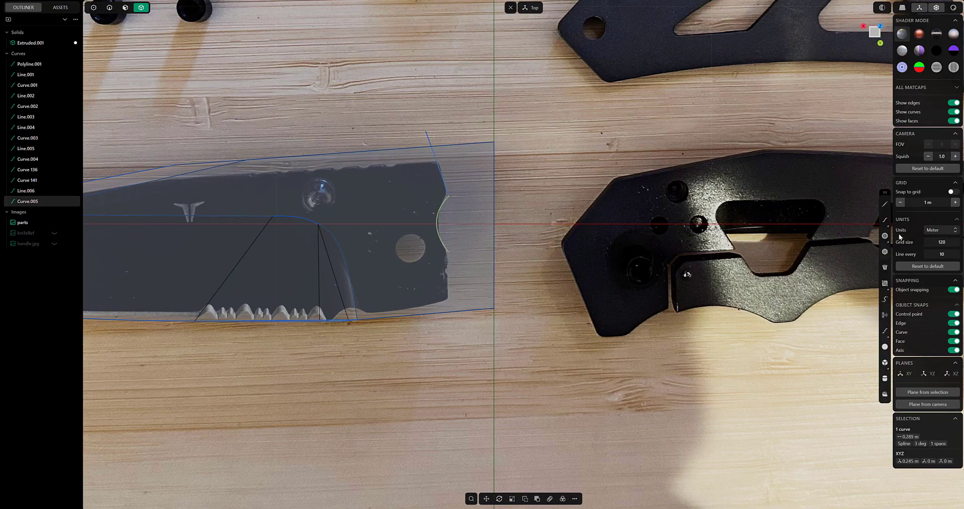
Draw a line about 0.43 m long from the spline's lower end down past the blade's bottom edge
{"action": "left_click", "coordinate": [448, 345]}
{"action": "right_click", "coordinate": [448, 345]}
{"action": "mouse_move", "coordinate": [448, 346]}
{"action": "middle_mouse_down"}
{"action": "mouse_move", "coordinate": [456, 333]}
{"action": "mouse_move", "coordinate": [339, 173]}
{"action": "middle_mouse_up"}
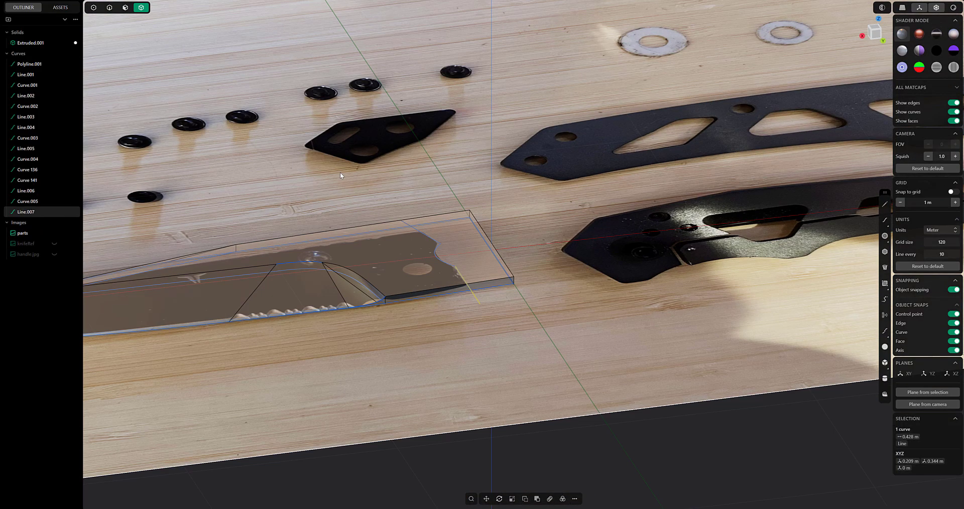
Select the two lines and the spline of the tang's rear profile and raise them about 0.13 m
{"action": "left_click", "coordinate": [111, 9]}
{"action": "left_click", "coordinate": [440, 256]}
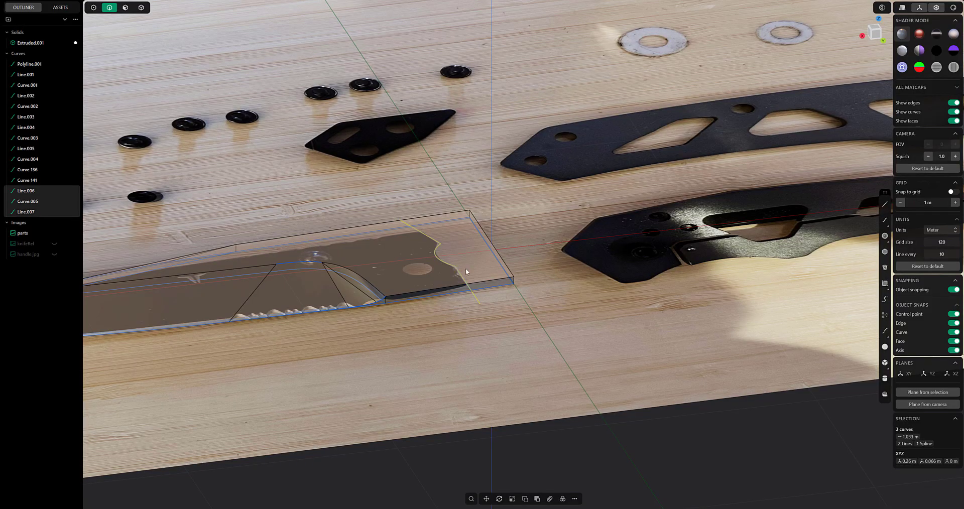
{"action": "middle_click_drag", "start_coordinate": [465, 268], "coordinate": [506, 251]}
{"action": "key", "text": "g"}
{"action": "left_click_drag", "start_coordinate": [465, 251], "coordinate": [466, 226]}
Join the three profile curves into one and cut the blade solid with the joined curve
{"action": "type", "text": "jfcut"}
{"action": "key", "text": "Return"}
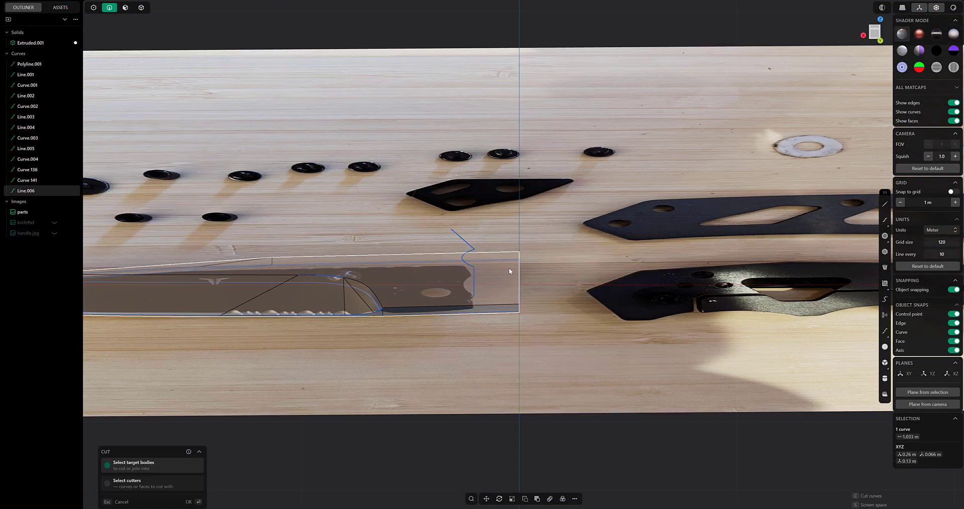
{"action": "left_click", "coordinate": [509, 269]}
{"action": "right_click", "coordinate": [511, 279]}
Delete the waste piece behind the tang's rear profile and hide all curves
{"action": "middle_click_drag", "start_coordinate": [509, 268], "coordinate": [511, 296]}
{"action": "left_click", "coordinate": [141, 8]}
{"action": "left_click", "coordinate": [483, 252]}
{"action": "key", "text": "x"}
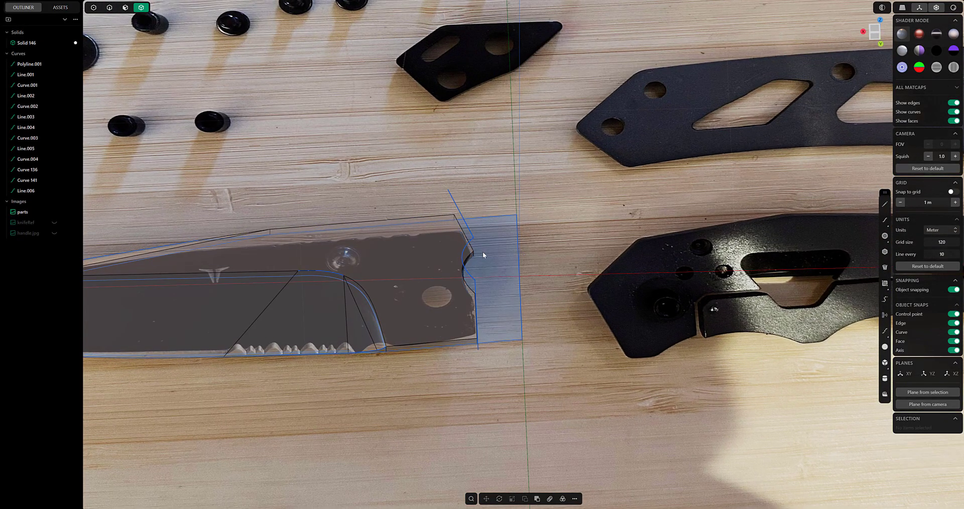
{"action": "middle_click_drag", "start_coordinate": [482, 255], "coordinate": [497, 236]}
{"action": "left_click", "coordinate": [62, 53]}
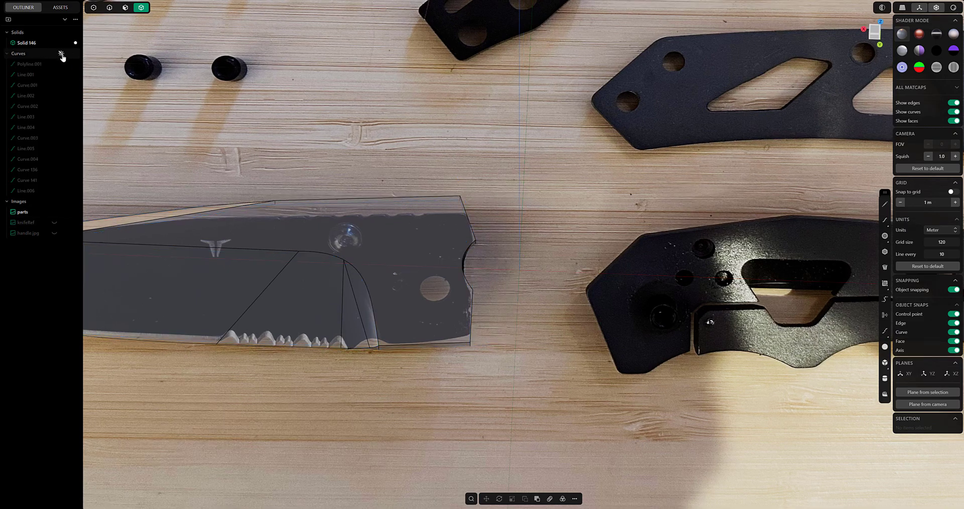
{"action": "scroll", "coordinate": [472, 276], "scroll_direction": "up", "scroll_amount": 3}
{"action": "middle_click_drag", "start_coordinate": [480, 278], "coordinate": [519, 329]}
{"action": "scroll", "coordinate": [519, 329], "scroll_direction": "up", "scroll_amount": 2}
{"action": "key", "text": "KP_7"}
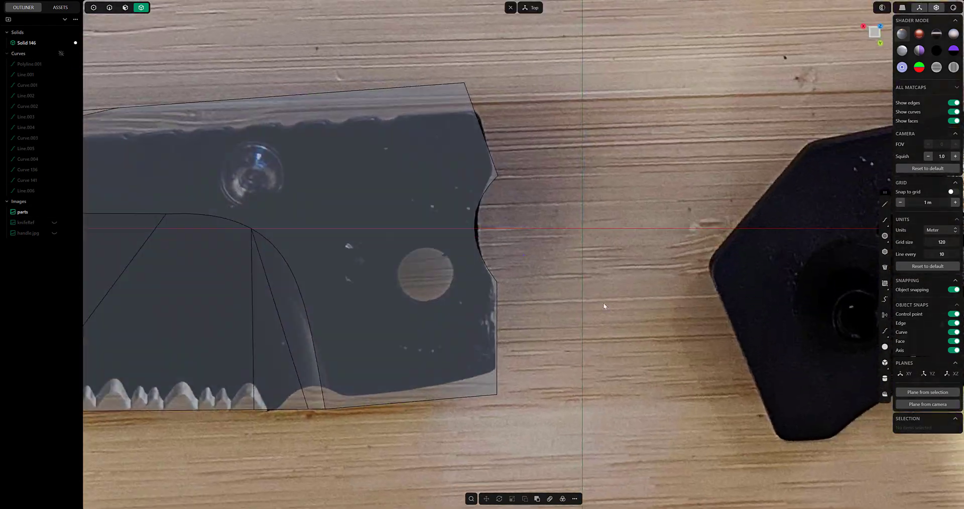
{"action": "key", "text": "3"}
{"action": "middle_click_drag", "start_coordinate": [482, 261], "coordinate": [504, 234]}
{"action": "left_click", "coordinate": [522, 238]}
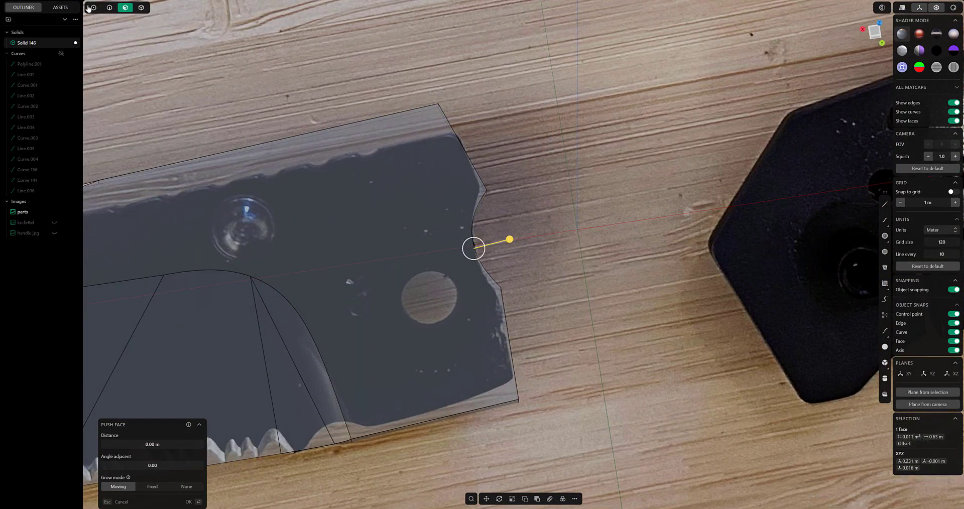
Fillet the vertical edge at the upper end of the tang's concave rear cutout
{"action": "left_click", "coordinate": [109, 7]}
{"action": "middle_click_drag", "start_coordinate": [517, 187], "coordinate": [477, 170]}
{"action": "scroll", "coordinate": [489, 200], "scroll_direction": "up", "scroll_amount": 2}
{"action": "left_click", "coordinate": [511, 238]}
{"action": "left_click_drag", "start_coordinate": [521, 250], "coordinate": [519, 283]}
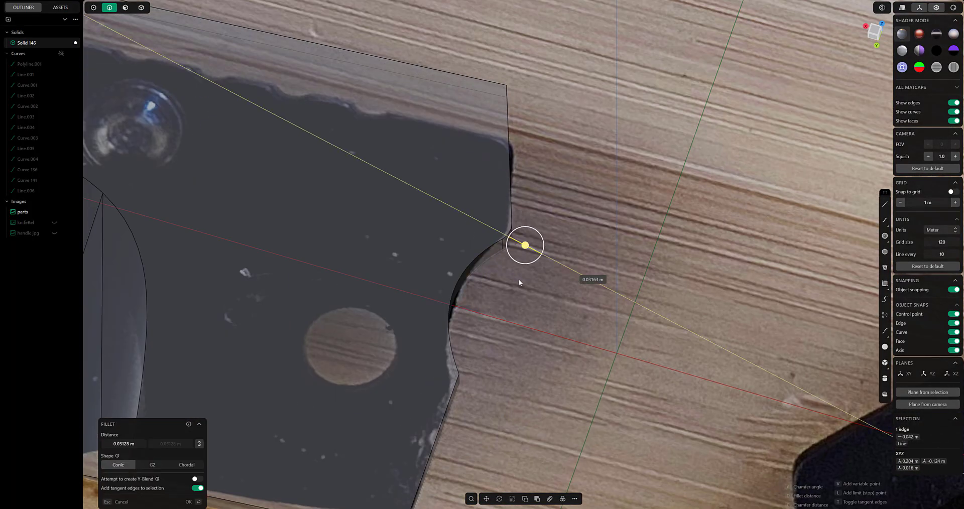
{"action": "right_click", "coordinate": [515, 315]}
{"action": "middle_click_drag", "start_coordinate": [516, 315], "coordinate": [472, 295]}
{"action": "left_click", "coordinate": [471, 294]}
{"action": "left_click_drag", "start_coordinate": [470, 299], "coordinate": [469, 307]}
{"action": "right_click", "coordinate": [520, 313]}
{"action": "middle_click_drag", "start_coordinate": [519, 312], "coordinate": [482, 296]}
{"action": "left_click", "coordinate": [477, 292]}
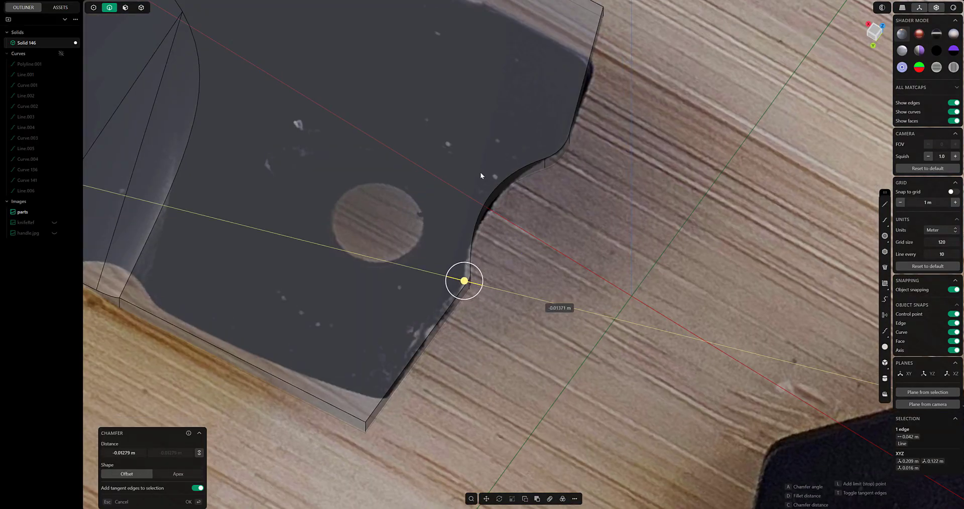
{"action": "left_click_drag", "start_coordinate": [459, 371], "coordinate": [430, 359]}
{"action": "middle_click_drag", "start_coordinate": [488, 326], "coordinate": [414, 295]}
{"action": "scroll", "coordinate": [415, 294], "scroll_direction": "up", "scroll_amount": 5}
{"action": "left_click_drag", "start_coordinate": [506, 193], "coordinate": [404, 267]}
{"action": "middle_click_drag", "start_coordinate": [661, 148], "coordinate": [612, 161]}
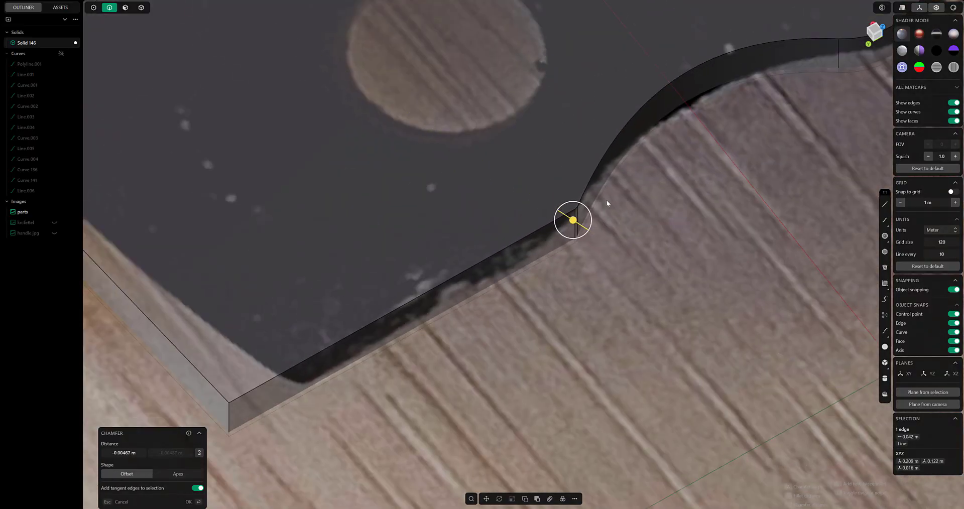
{"action": "key", "text": "Escape"}
{"action": "scroll", "coordinate": [606, 203], "scroll_direction": "down", "scroll_amount": 3}
{"action": "middle_click_drag", "start_coordinate": [606, 203], "coordinate": [592, 265]}
{"action": "left_click", "coordinate": [589, 206]}
{"action": "key", "text": "b"}
{"action": "key", "text": "q"}
{"action": "key", "text": "Escape"}
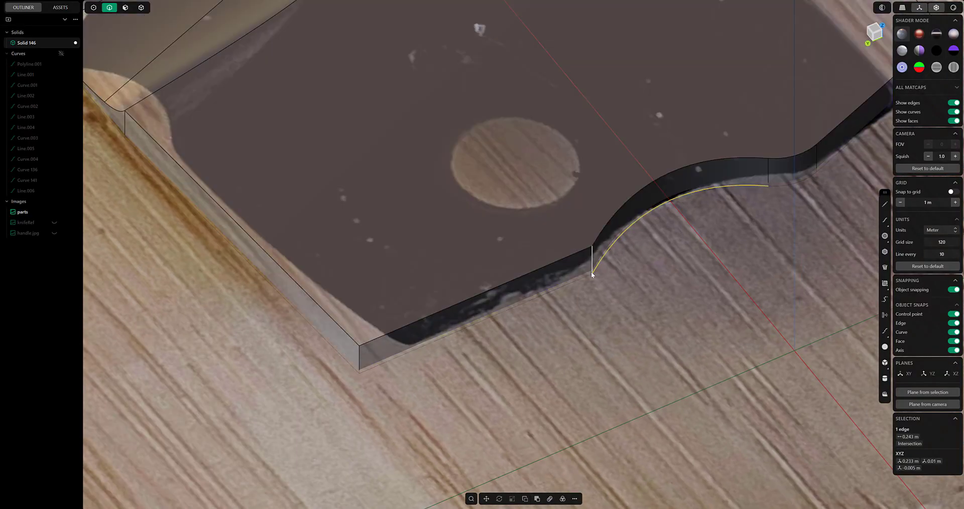
Fillet the vertical edge at the lower end of the concave rear cutout by about 0.13 m
{"action": "left_click", "coordinate": [592, 261]}
{"action": "key", "text": "b"}
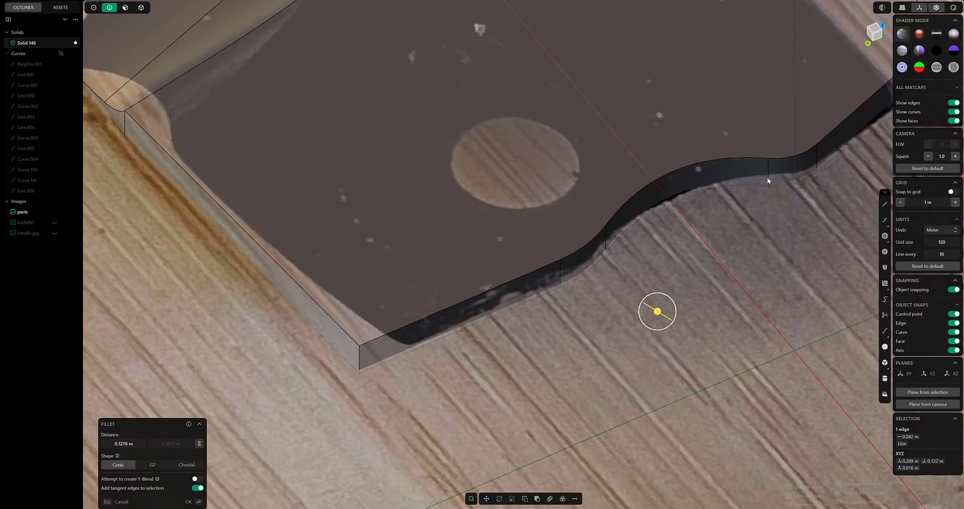
{"action": "middle_click_drag", "start_coordinate": [767, 181], "coordinate": [673, 244]}
{"action": "middle_click_drag", "start_coordinate": [543, 402], "coordinate": [542, 304], "text": "shift"}
{"action": "scroll", "coordinate": [571, 314], "scroll_direction": "down", "scroll_amount": 3}
{"action": "key", "text": "Escape"}
Chamfer the vertical edge at the tang's lower rear corner
{"action": "left_click", "coordinate": [534, 329]}
{"action": "key", "text": "b"}
{"action": "middle_click_drag", "start_coordinate": [534, 352], "coordinate": [548, 365]}
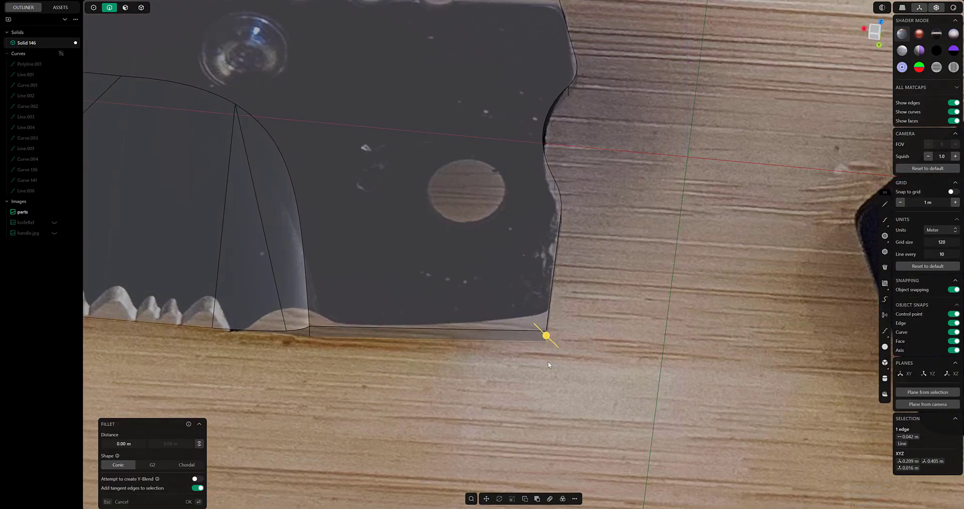
{"action": "left_click_drag", "start_coordinate": [548, 365], "coordinate": [488, 402]}
{"action": "left_click_drag", "start_coordinate": [601, 233], "coordinate": [588, 261]}
{"action": "key", "text": "Return"}
Chamfer the front edge of the lower rear corner's chamfer to extend the slope forward along the tang's bottom
{"action": "middle_click_drag", "start_coordinate": [562, 312], "coordinate": [585, 318]}
{"action": "left_click", "coordinate": [542, 330]}
{"action": "key", "text": "b"}
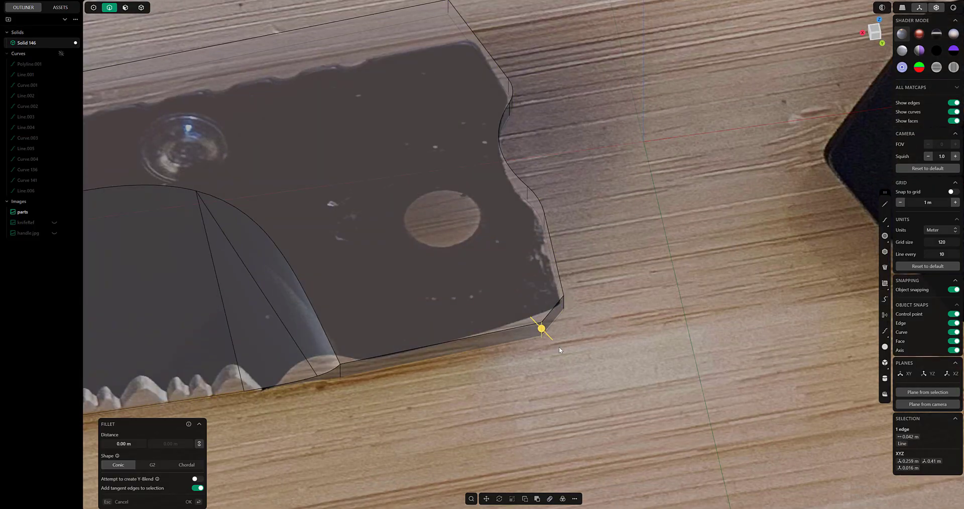
{"action": "left_click_drag", "start_coordinate": [542, 354], "coordinate": [540, 459]}
{"action": "middle_click_drag", "start_coordinate": [509, 367], "coordinate": [552, 285], "text": "shift"}
{"action": "key", "text": "Return"}
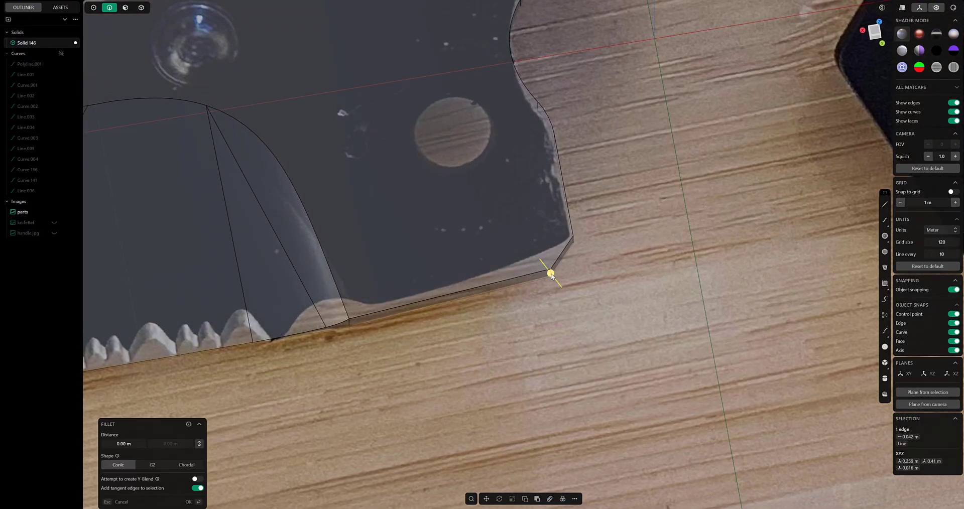
{"action": "left_click", "coordinate": [532, 144]}
{"action": "key", "text": "Return"}
Chamfer the slope's forward edge once more so the tang's bottom follows the slanted outline in the reference
{"action": "left_click", "coordinate": [505, 284]}
{"action": "key", "text": "b"}
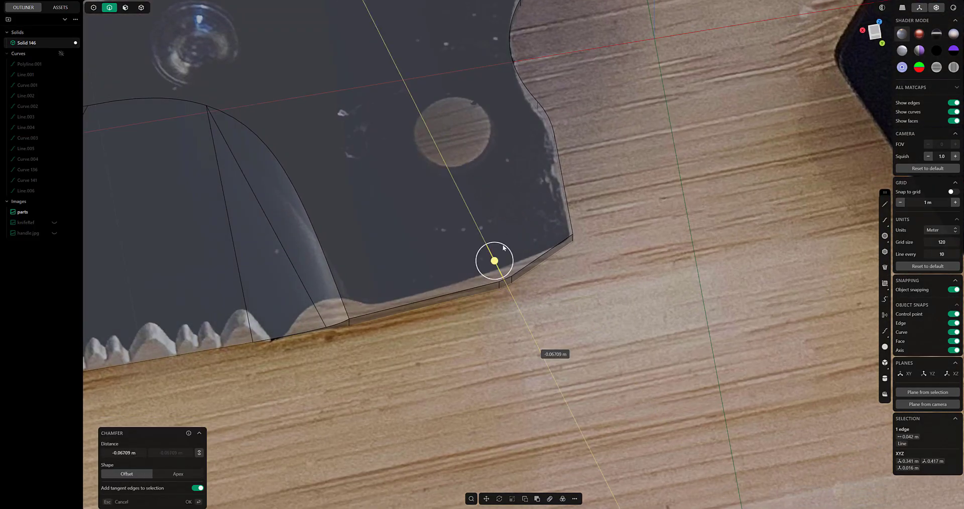
{"action": "middle_click_drag", "start_coordinate": [510, 205], "coordinate": [542, 275], "text": "shift"}
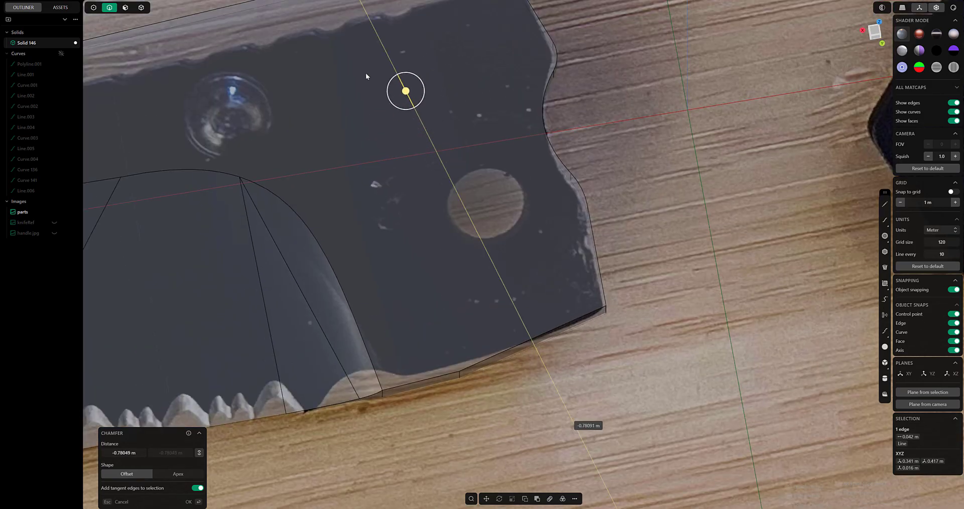
{"action": "middle_click_drag", "start_coordinate": [365, 74], "coordinate": [532, 301]}
{"action": "key", "text": "Return"}
Fillet the vertical edge at the tang's lower rear corner by about 0.02 m
{"action": "left_click", "coordinate": [566, 332]}
{"action": "key", "text": "b"}
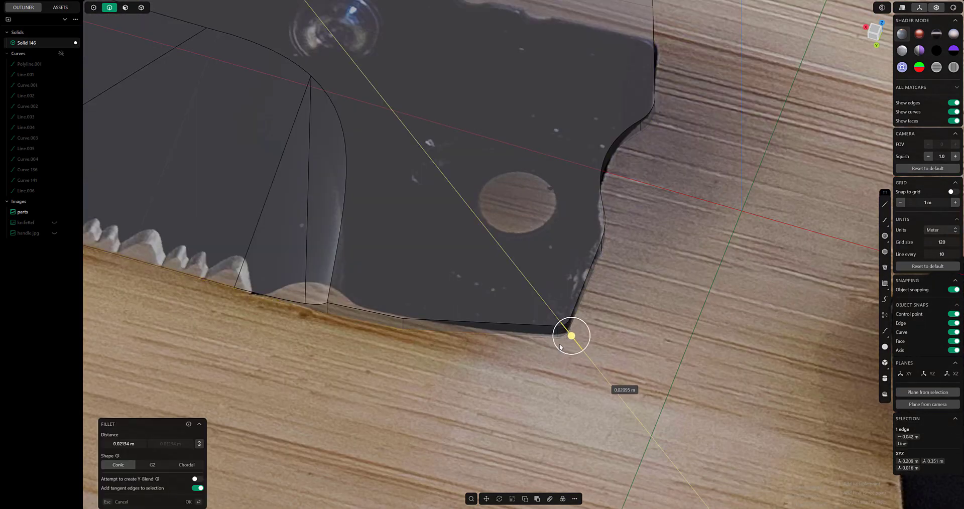
{"action": "key", "text": "Return"}
Fillet the vertical edge at the tang's upper rear corner by about 0.03 m
{"action": "middle_click_drag", "start_coordinate": [560, 347], "coordinate": [597, 353]}
{"action": "left_click", "coordinate": [600, 355]}
{"action": "key", "text": "b"}
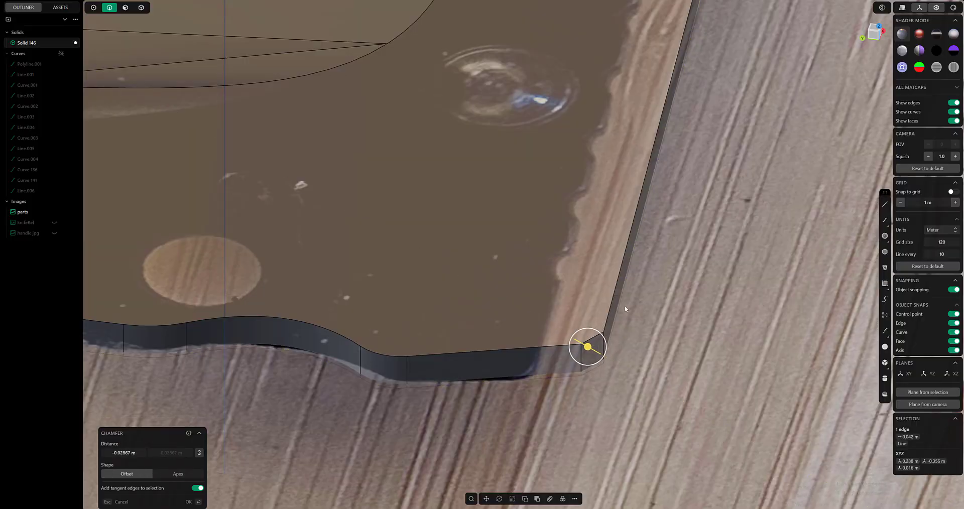
{"action": "key", "text": "Escape"}
{"action": "middle_click_drag", "start_coordinate": [624, 305], "coordinate": [556, 309], "text": "shift"}
{"action": "left_click_drag", "start_coordinate": [525, 371], "coordinate": [595, 206]}
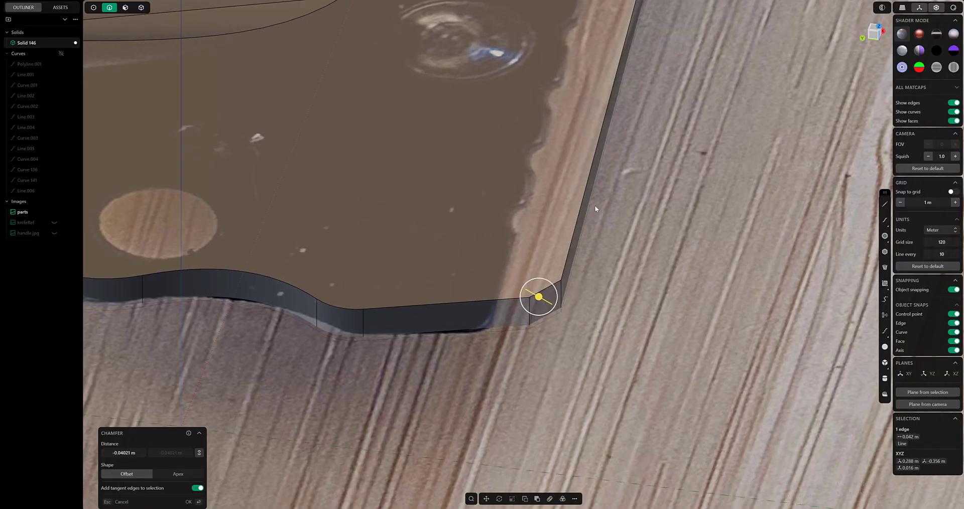
{"action": "middle_click_drag", "start_coordinate": [594, 205], "coordinate": [536, 301]}
{"action": "key", "text": "Escape"}
{"action": "key", "text": "b"}
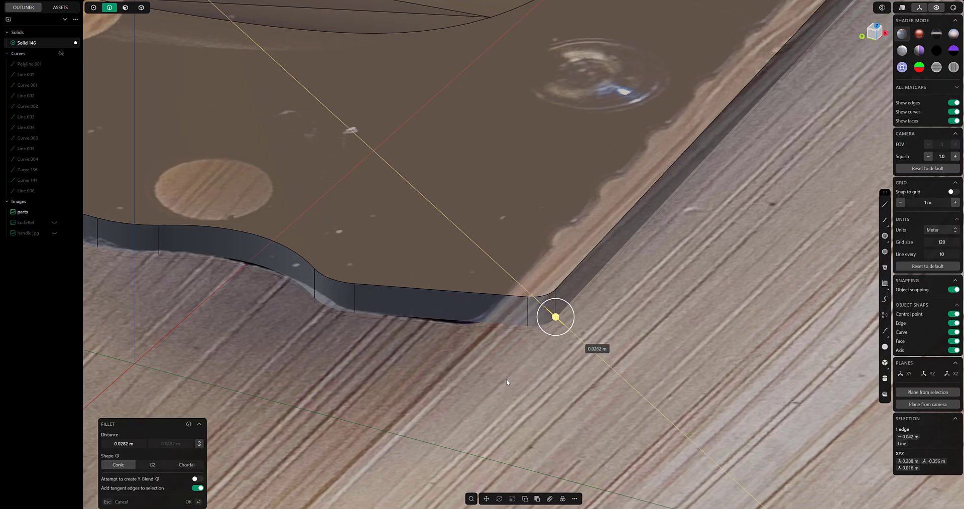
{"action": "middle_click_drag", "start_coordinate": [546, 360], "coordinate": [538, 382]}
{"action": "mouse_move", "coordinate": [565, 338]}
{"action": "left_mouse_down"}
{"action": "mouse_move", "coordinate": [553, 317]}
{"action": "mouse_move", "coordinate": [559, 326]}
{"action": "left_mouse_up"}
{"action": "middle_click_drag", "start_coordinate": [559, 327], "coordinate": [616, 340]}
{"action": "key", "text": "KP_7"}
{"action": "key", "text": "Return"}
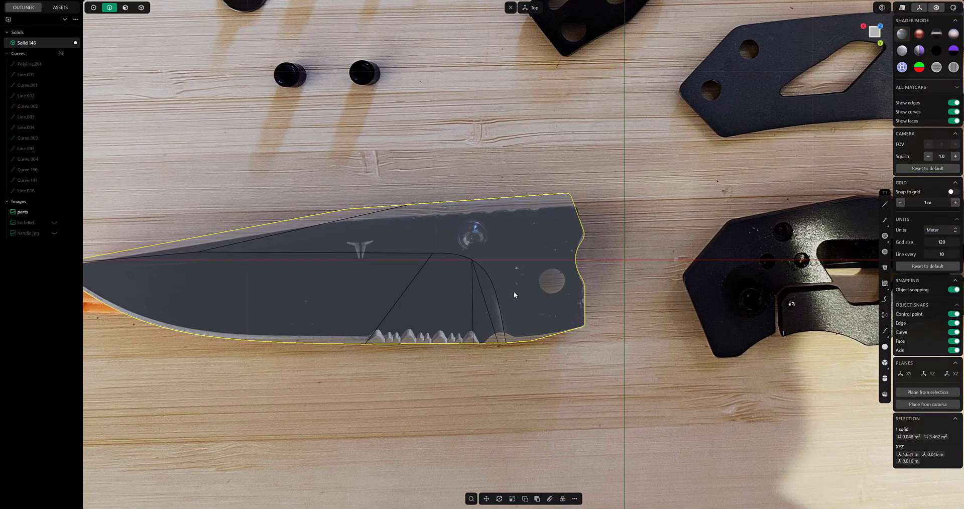
{"action": "scroll", "coordinate": [525, 366], "scroll_direction": "up", "scroll_amount": 5}
{"action": "middle_click_drag", "start_coordinate": [556, 308], "coordinate": [517, 339]}
{"action": "left_click", "coordinate": [525, 305]}
{"action": "key", "text": "b"}
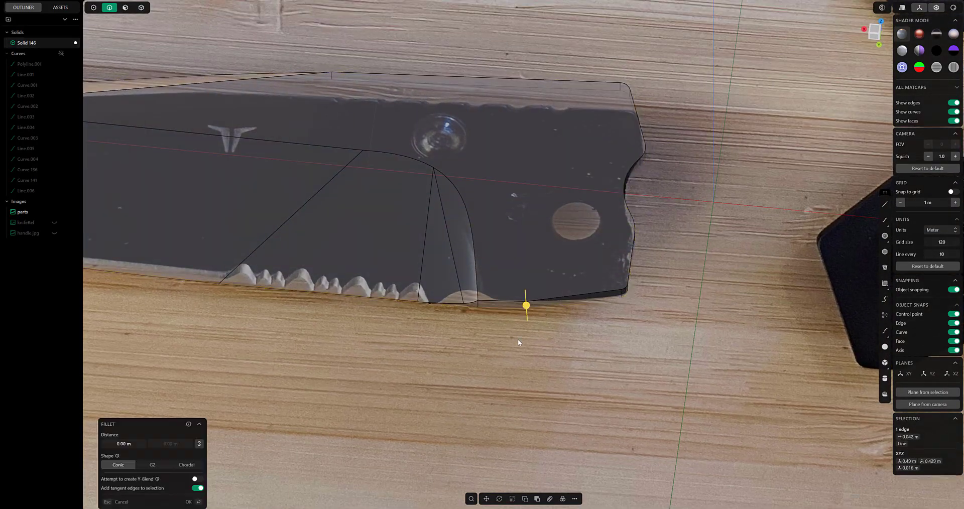
{"action": "scroll", "coordinate": [532, 290], "scroll_direction": "up", "scroll_amount": 3}
{"action": "middle_click_drag", "start_coordinate": [596, 396], "coordinate": [568, 323], "text": "shift"}
{"action": "left_click_drag", "start_coordinate": [520, 313], "coordinate": [513, 253]}
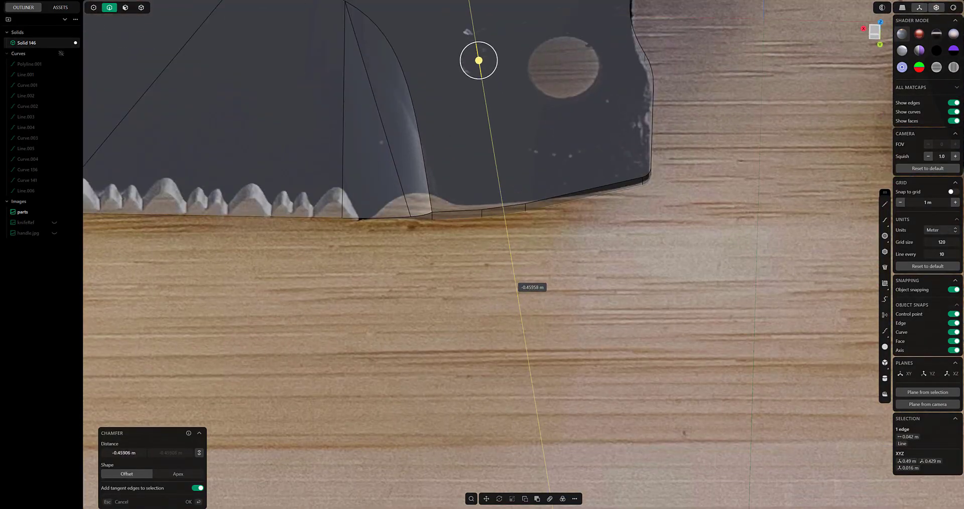
{"action": "key", "text": "KP_7"}
{"action": "key", "text": "Escape"}
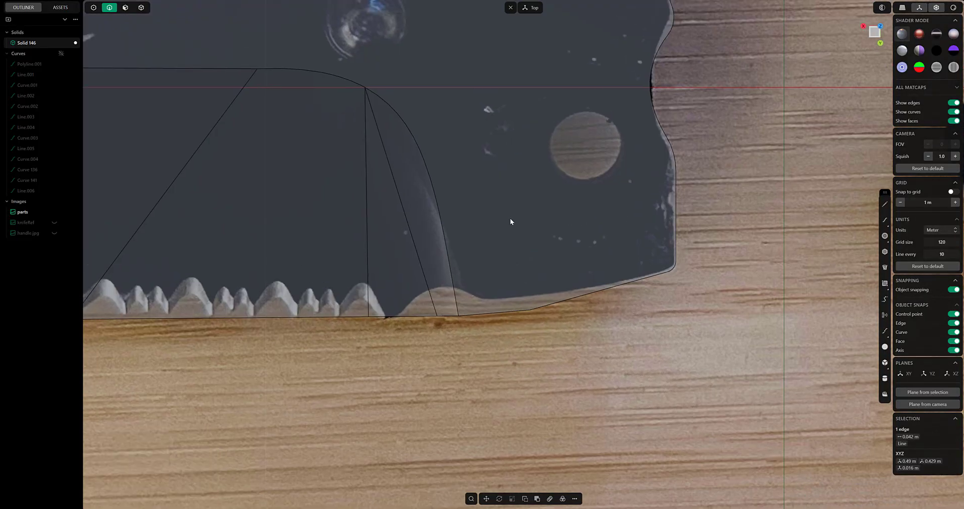
Fillet the vertical edge where the tang's slanted bottom meets the cutting edge by about 1.3 m
{"action": "middle_click_drag", "start_coordinate": [510, 221], "coordinate": [550, 362]}
{"action": "key", "text": "b"}
{"action": "scroll", "coordinate": [550, 360], "scroll_direction": "up", "scroll_amount": 2}
{"action": "left_click_drag", "start_coordinate": [576, 362], "coordinate": [606, 396]}
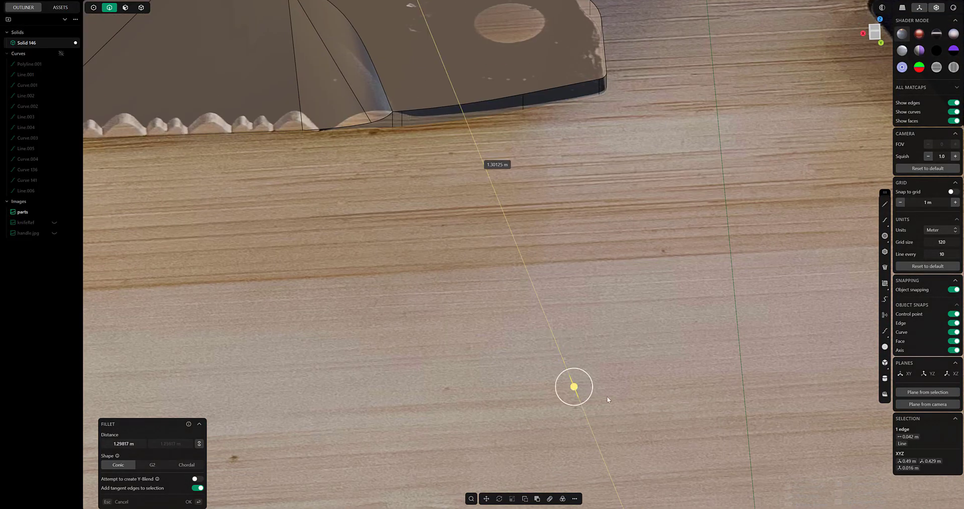
{"action": "scroll", "coordinate": [502, 216], "scroll_direction": "down", "scroll_amount": 5}
{"action": "key", "text": "Return"}
{"action": "key", "text": "KP_7"}
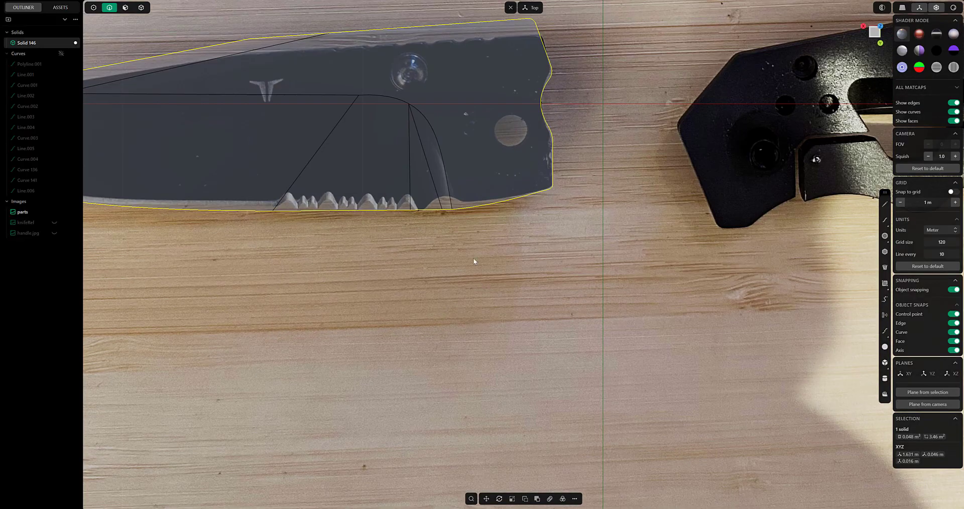
Draw a circle about 0.08 m in radius over the tang's pivot hole and raise it above the blade
{"action": "middle_click_drag", "start_coordinate": [522, 314], "coordinate": [479, 302], "text": "shift"}
{"action": "left_click", "coordinate": [559, 264]}
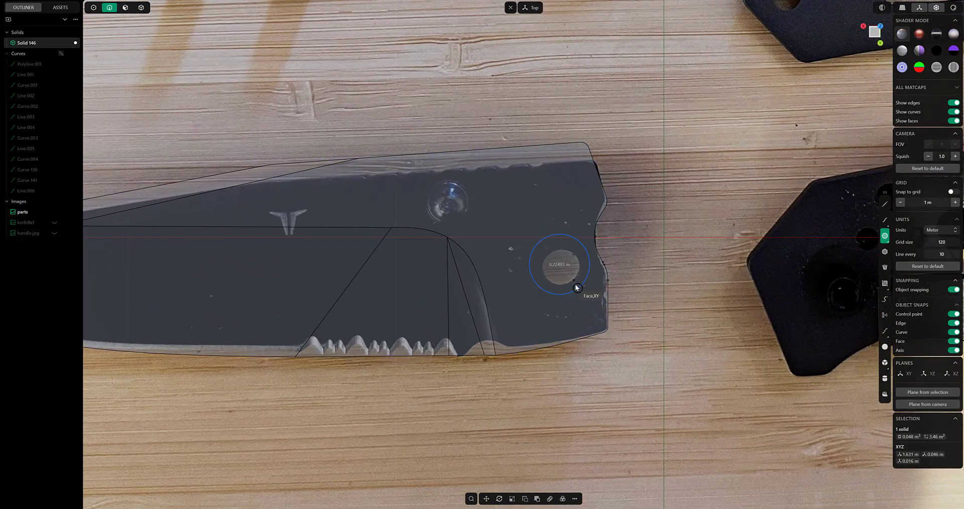
{"action": "left_click", "coordinate": [574, 294]}
{"action": "mouse_move", "coordinate": [573, 296]}
{"action": "middle_mouse_down"}
{"action": "mouse_move", "coordinate": [419, 154]}
{"action": "mouse_move", "coordinate": [579, 254]}
{"action": "mouse_move", "coordinate": [590, 209]}
{"action": "mouse_move", "coordinate": [195, 169]}
{"action": "middle_mouse_up"}
{"action": "key", "text": "g"}
{"action": "left_click", "coordinate": [579, 254]}
Show the curves again and extrude the pivot-hole circle down through the blade as a separate cylinder
{"action": "key", "text": "3"}
{"action": "left_click", "coordinate": [59, 53]}
{"action": "middle_click_drag", "start_coordinate": [472, 261], "coordinate": [524, 300]}
{"action": "left_click", "coordinate": [538, 301]}
{"action": "left_click", "coordinate": [54, 54]}
{"action": "left_click", "coordinate": [567, 267]}
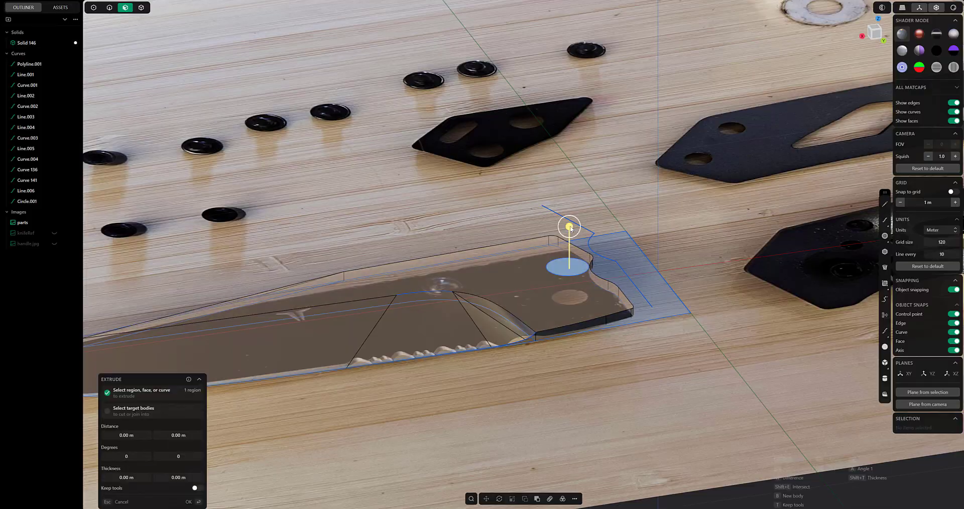
{"action": "left_click_drag", "start_coordinate": [567, 227], "coordinate": [568, 296]}
{"action": "right_click", "coordinate": [568, 297]}
Subtract the cylinder from the blade solid with a Boolean difference to make the pivot hole
{"action": "key", "text": "4"}
{"action": "left_click", "coordinate": [511, 276]}
{"action": "middle_click_drag", "start_coordinate": [511, 276], "coordinate": [563, 308]}
{"action": "key", "text": "ctrl+minus"}
{"action": "left_click", "coordinate": [562, 305]}
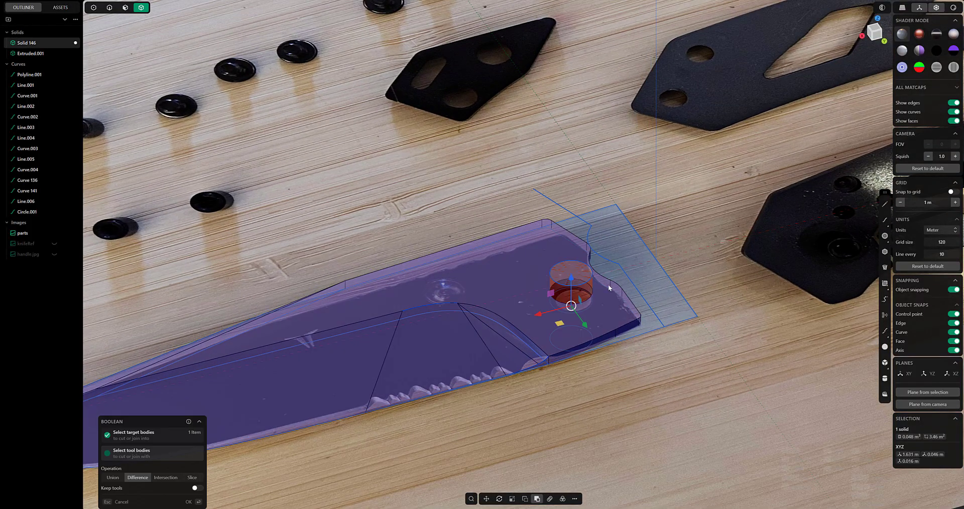
{"action": "key", "text": "Return"}
Draw a spline tracing the rounded notch behind the serrations, ending below the blade's bottom edge
{"action": "key", "text": "7"}
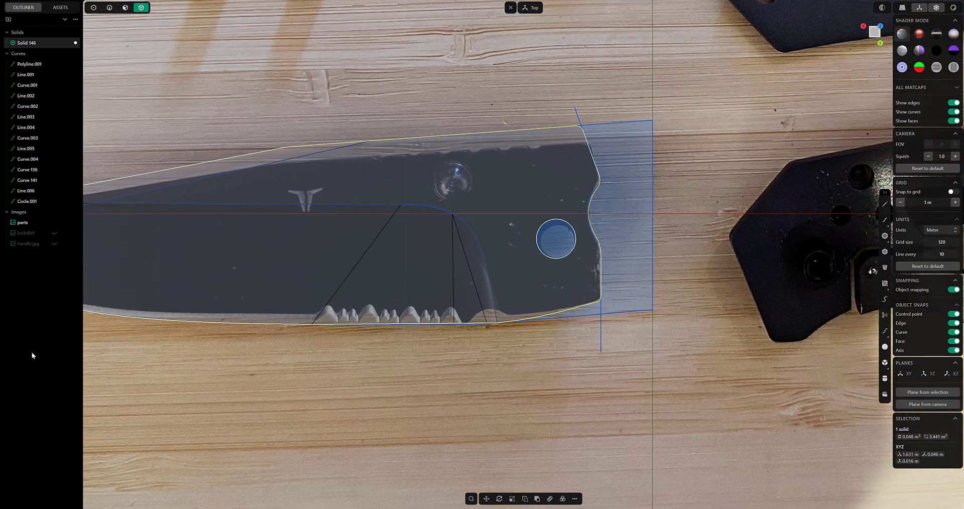
{"action": "left_click", "coordinate": [885, 222]}
{"action": "scroll", "coordinate": [452, 312], "scroll_direction": "up", "scroll_amount": 5}
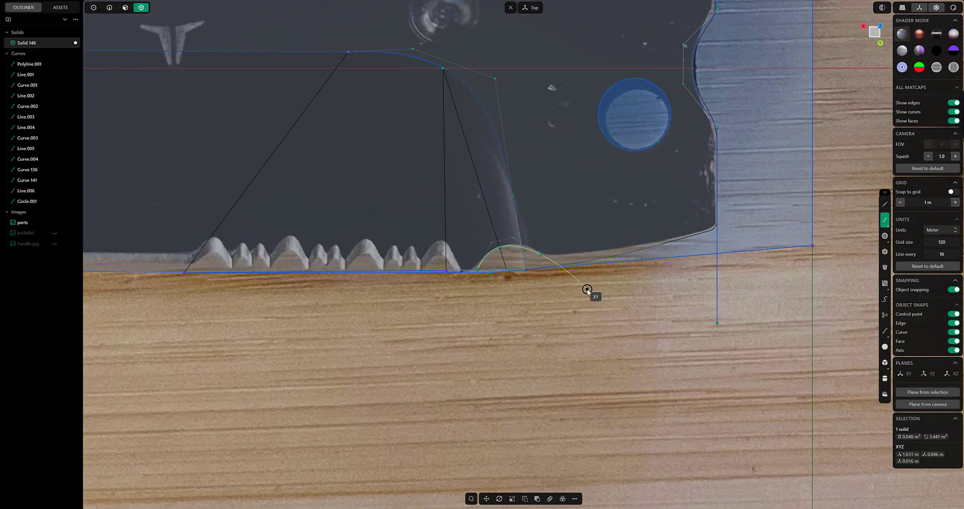
{"action": "left_click", "coordinate": [587, 290]}
Cut the blade solid with the notch spline and delete the small cut-off piece
{"action": "middle_click_drag", "start_coordinate": [581, 294], "coordinate": [519, 326]}
{"action": "key", "text": "f"}
{"action": "left_click", "coordinate": [524, 333]}
{"action": "left_click", "coordinate": [453, 244]}
{"action": "left_click", "coordinate": [532, 276]}
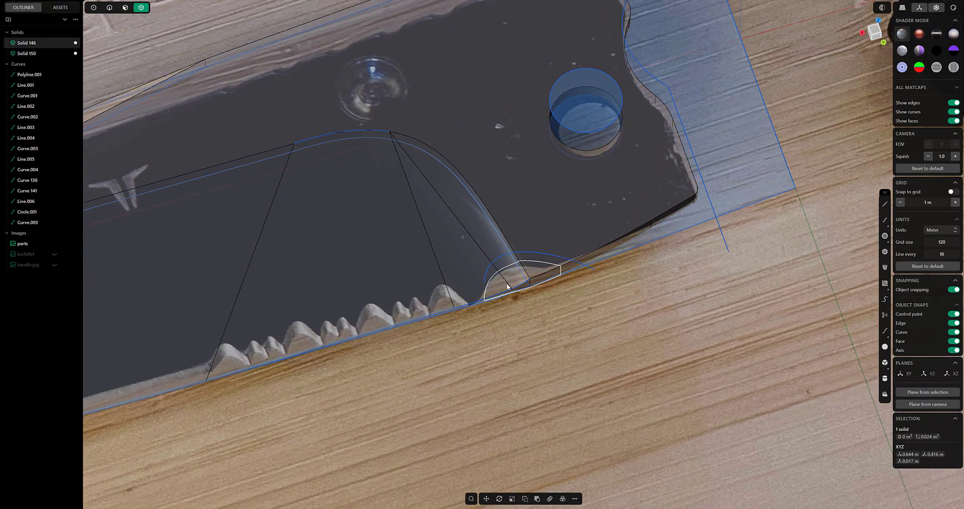
{"action": "key", "text": "Delete"}
Isolate the blade solid and fillet the vertical edge at the rear end of the notch
{"action": "left_click", "coordinate": [440, 129]}
{"action": "key", "text": "slash"}
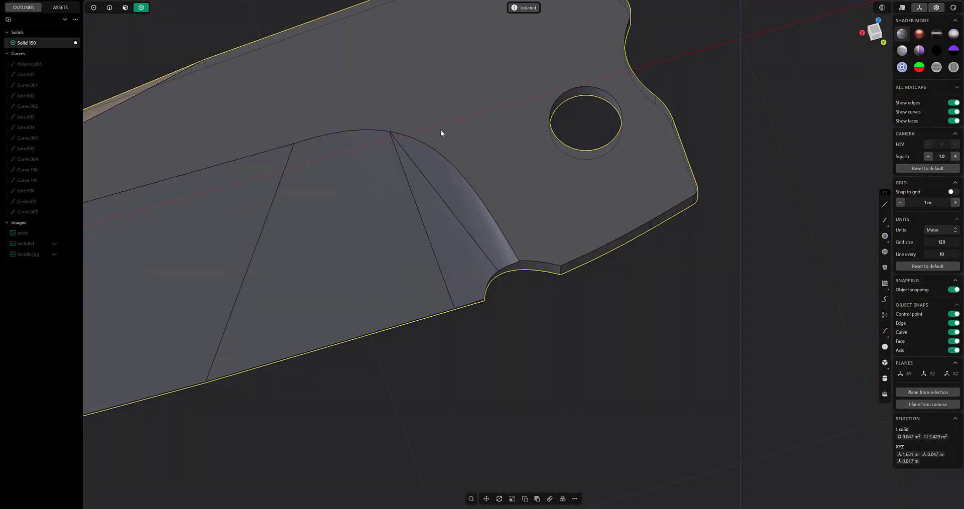
{"action": "key", "text": "KP_7"}
{"action": "left_click", "coordinate": [560, 281]}
{"action": "key", "text": "f"}
{"action": "middle_click_drag", "start_coordinate": [561, 285], "coordinate": [517, 266]}
{"action": "key", "text": "Return"}
{"action": "scroll", "coordinate": [517, 266], "scroll_direction": "down", "scroll_amount": 3}
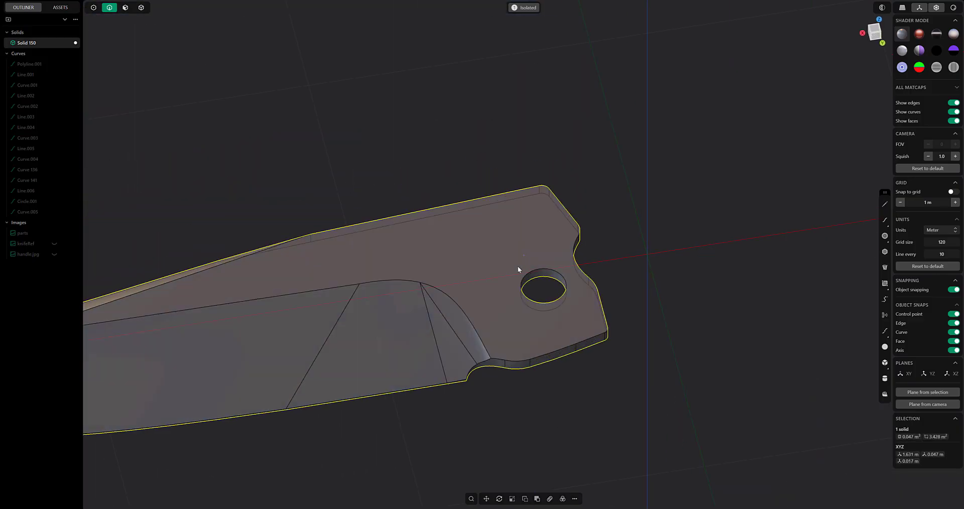
Chamfer the upper rim of the blade's pivot hole
{"action": "scroll", "coordinate": [517, 266], "scroll_direction": "up", "scroll_amount": 3}
{"action": "left_click", "coordinate": [553, 283]}
{"action": "key", "text": "b"}
{"action": "left_click_drag", "start_coordinate": [553, 284], "coordinate": [552, 282]}
{"action": "key", "text": "d"}
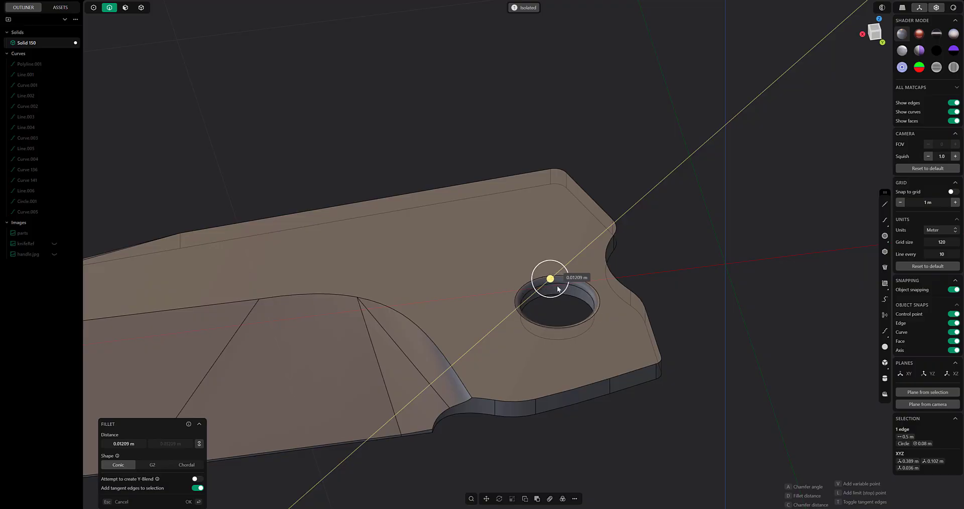
{"action": "key", "text": "c"}
{"action": "key", "text": "d"}
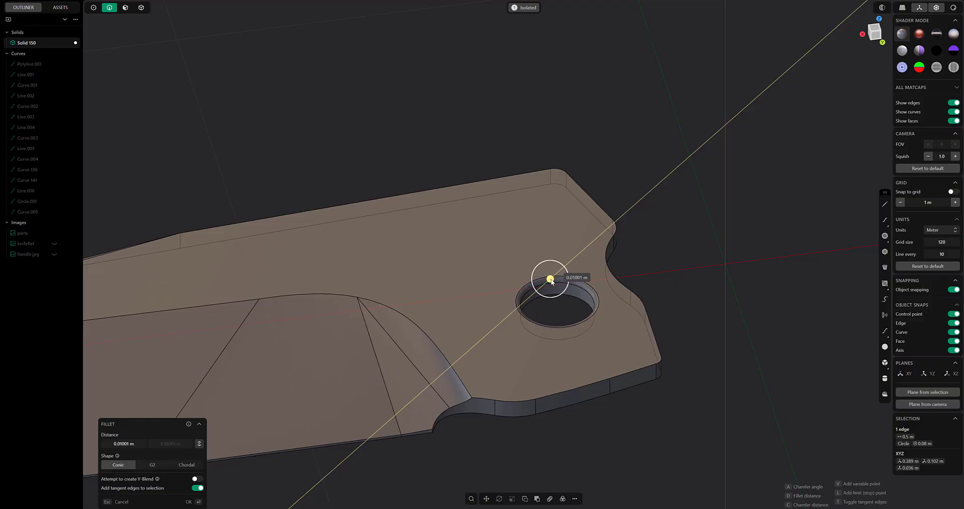
{"action": "key", "text": "c"}
{"action": "left_click", "coordinate": [558, 293]}
Leave isolation in the top view and show the knifeRef reference image behind the blade
{"action": "middle_click_drag", "start_coordinate": [558, 293], "coordinate": [661, 341], "text": "alt"}
{"action": "scroll", "coordinate": [610, 330], "scroll_direction": "down", "scroll_amount": 3}
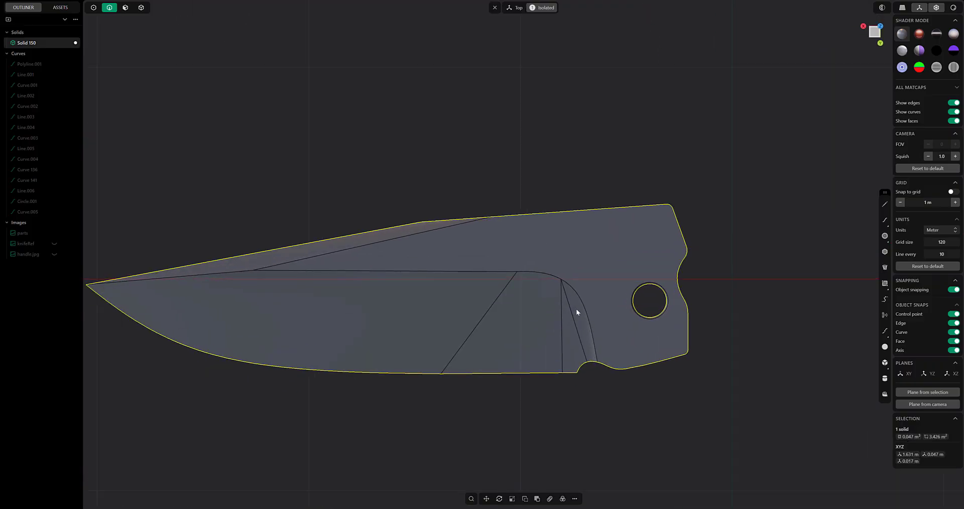
{"action": "middle_click_drag", "start_coordinate": [576, 309], "coordinate": [528, 309]}
{"action": "left_click", "coordinate": [141, 7]}
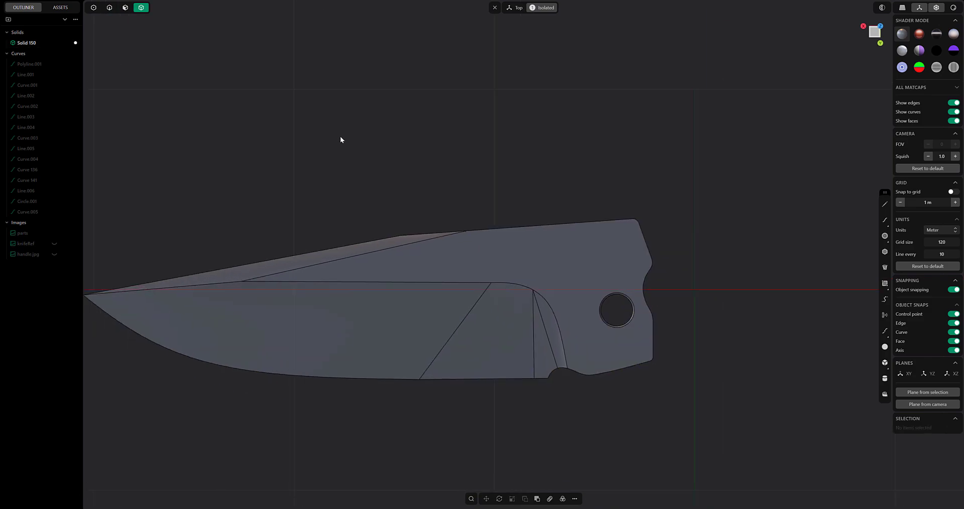
{"action": "key", "text": "Escape"}
{"action": "key", "text": "Escape"}
{"action": "key", "text": "slash"}
{"action": "middle_click_drag", "start_coordinate": [444, 260], "coordinate": [431, 243], "text": "shift"}
{"action": "left_click", "coordinate": [54, 244]}
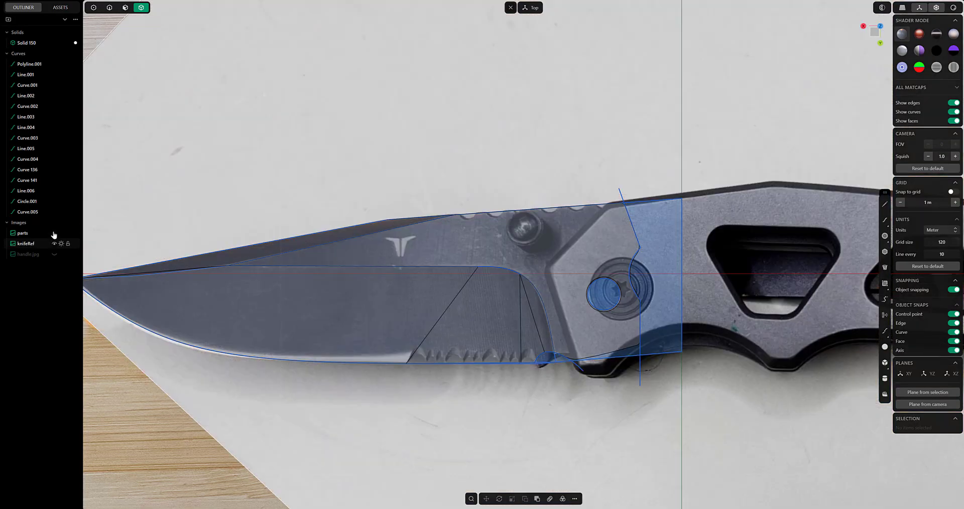
{"action": "middle_click_drag", "start_coordinate": [478, 269], "coordinate": [456, 260], "text": "shift"}
Draw a circle of about 0.045 m radius over the first spine notch and shift it about 0.017 m outward from the spine
{"action": "left_click", "coordinate": [885, 235]}
{"action": "middle_click_drag", "start_coordinate": [451, 205], "coordinate": [502, 244], "text": "shift"}
{"action": "scroll", "coordinate": [503, 243], "scroll_direction": "up", "scroll_amount": 3}
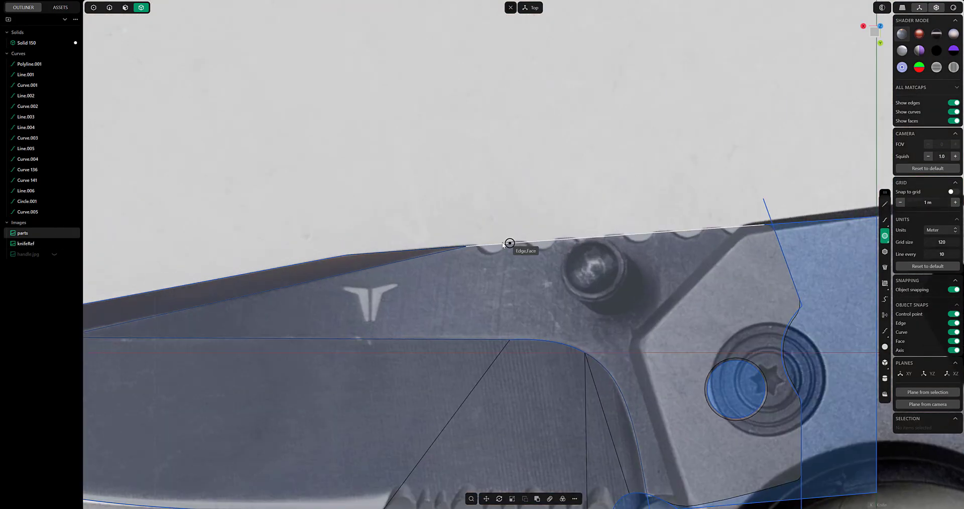
{"action": "left_click", "coordinate": [501, 257]}
{"action": "key", "text": "g"}
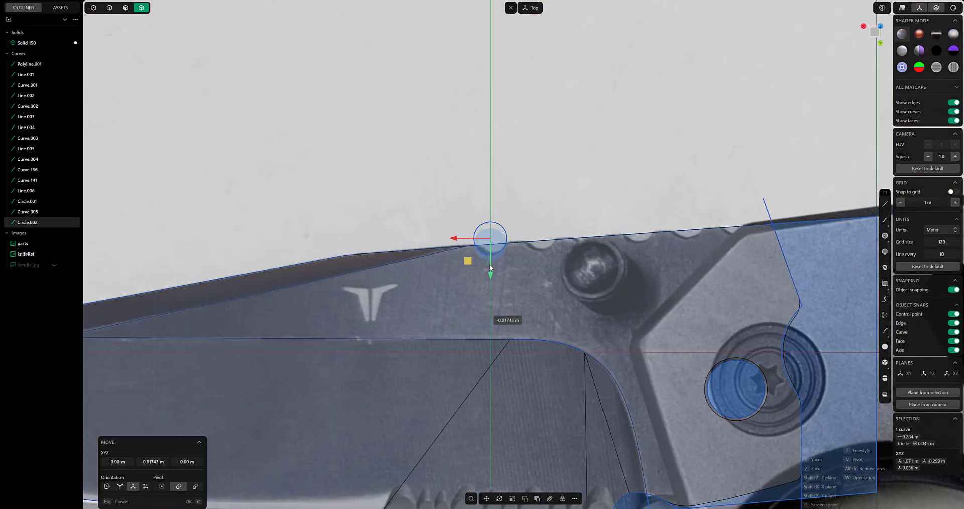
Raise the circle above the blade and extrude it down through the spine as a cylinder
{"action": "middle_click_drag", "start_coordinate": [490, 266], "coordinate": [190, 39]}
{"action": "key", "text": "Return"}
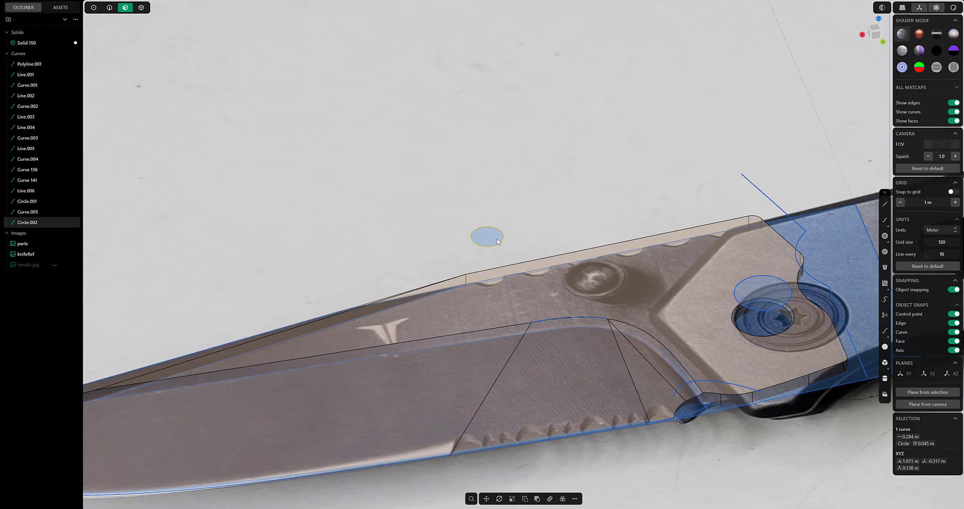
{"action": "key", "text": "e"}
{"action": "key", "text": "Return"}
Create a rectangular array of six cylinders from the first spine notch along the spine in one direction
{"action": "key", "text": "KP_7"}
{"action": "key", "text": "4"}
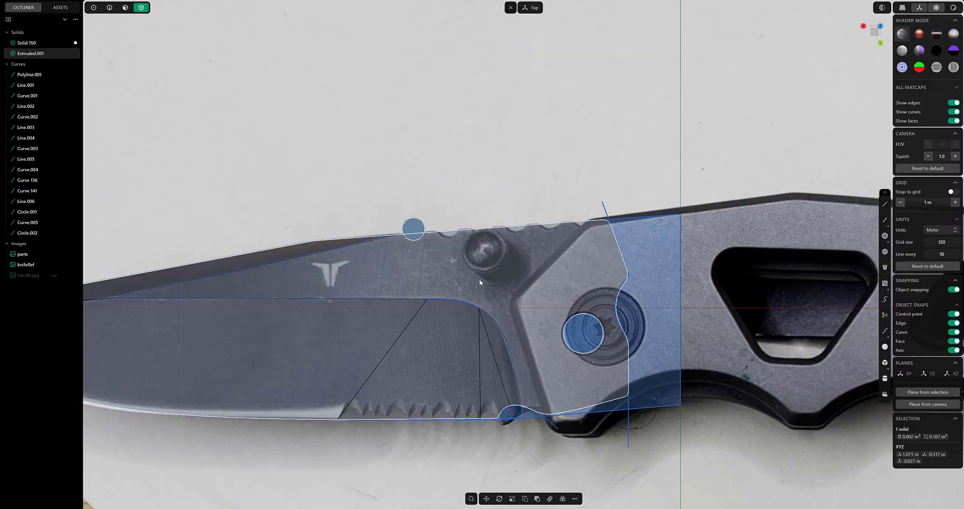
{"action": "right_click", "coordinate": [460, 278]}
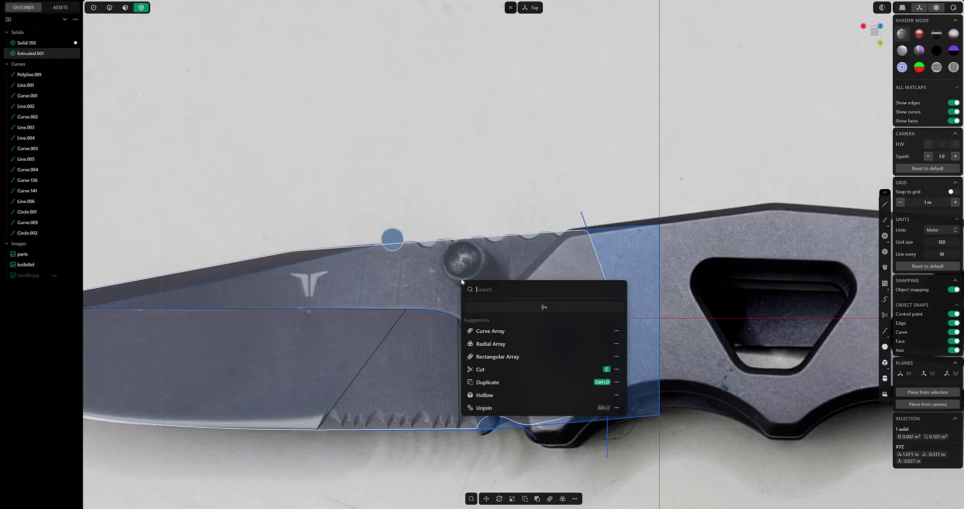
{"action": "type", "text": "arr"}
{"action": "left_click", "coordinate": [506, 371]}
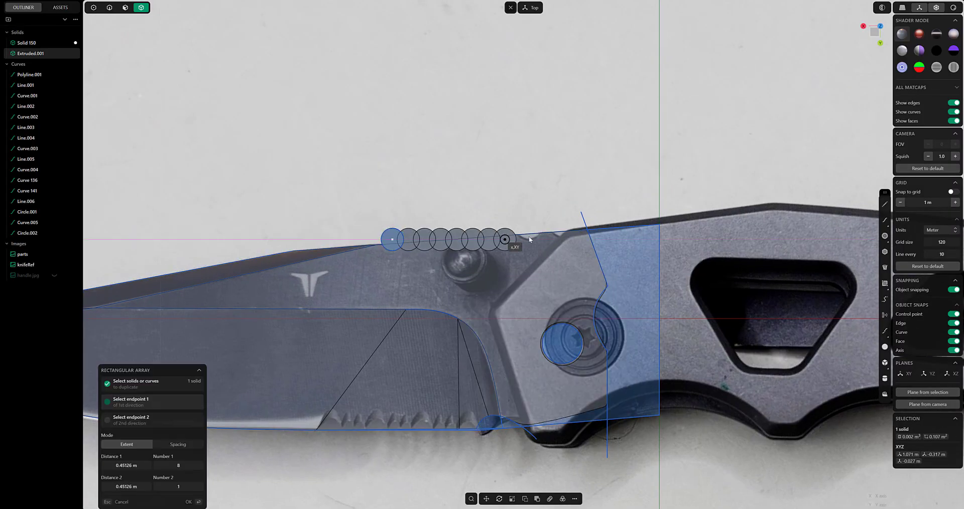
{"action": "left_click", "coordinate": [564, 230]}
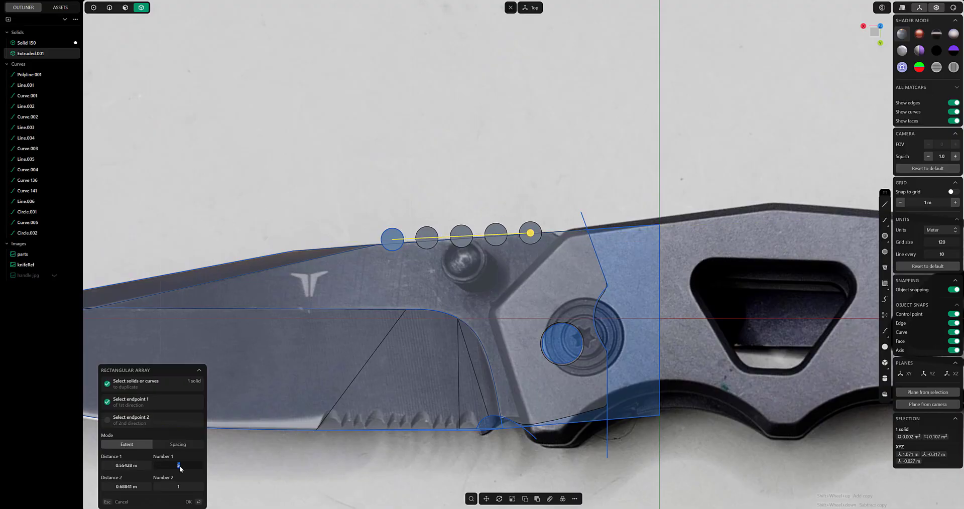
{"action": "key", "text": "Return"}
Subtract the six cylinders from the blade solid with a Boolean difference to cut the spine notches
{"action": "middle_click_drag", "start_coordinate": [564, 230], "coordinate": [356, 216]}
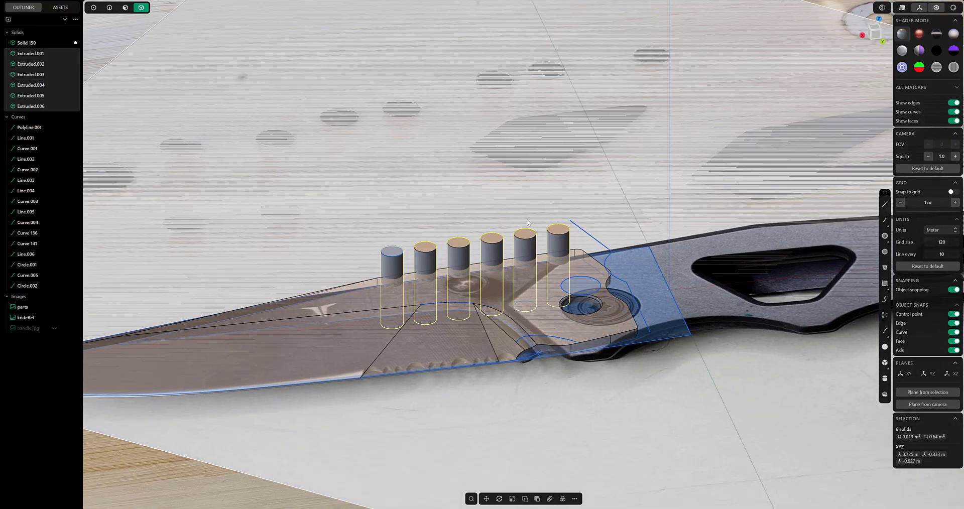
{"action": "key", "text": "b"}
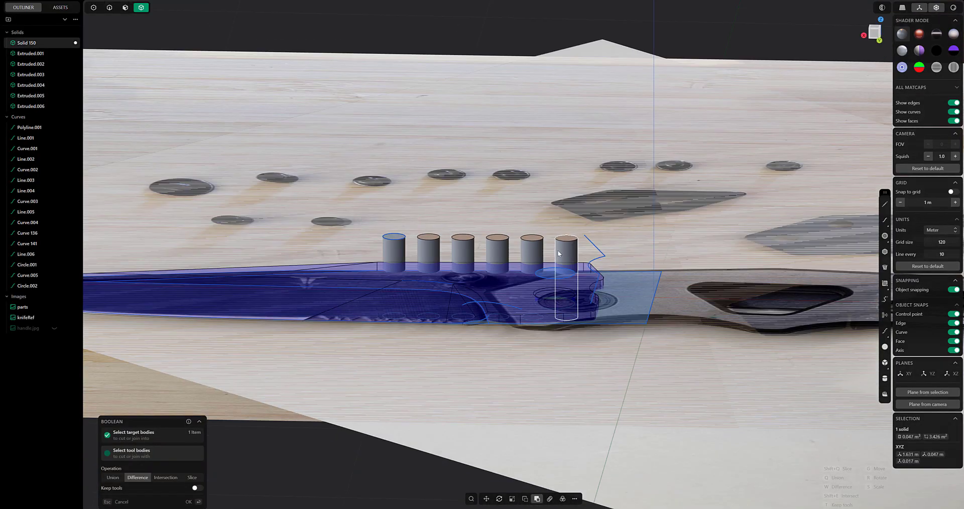
{"action": "left_click", "coordinate": [392, 250]}
{"action": "key", "text": "Return"}
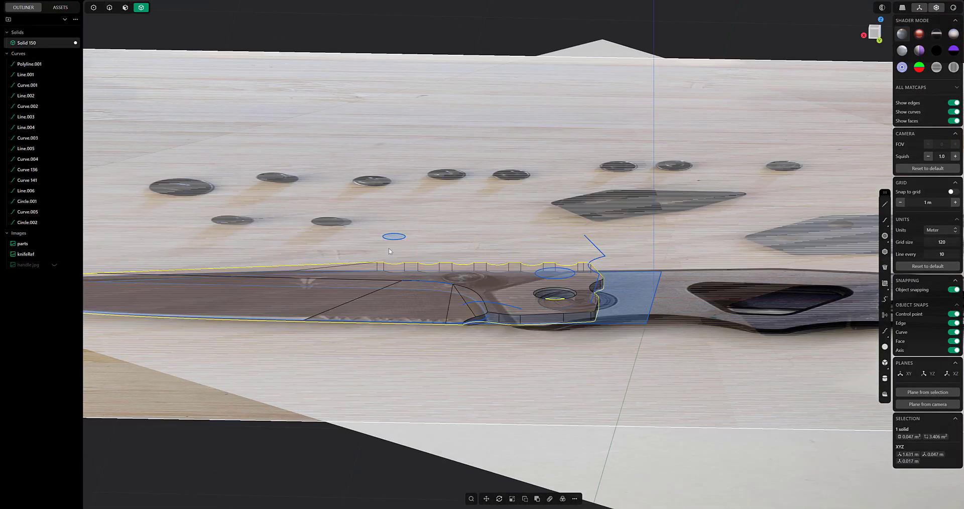
In the top view, draw a spline arching over the first serration from the blade's cutting edge
{"action": "key", "text": "7"}
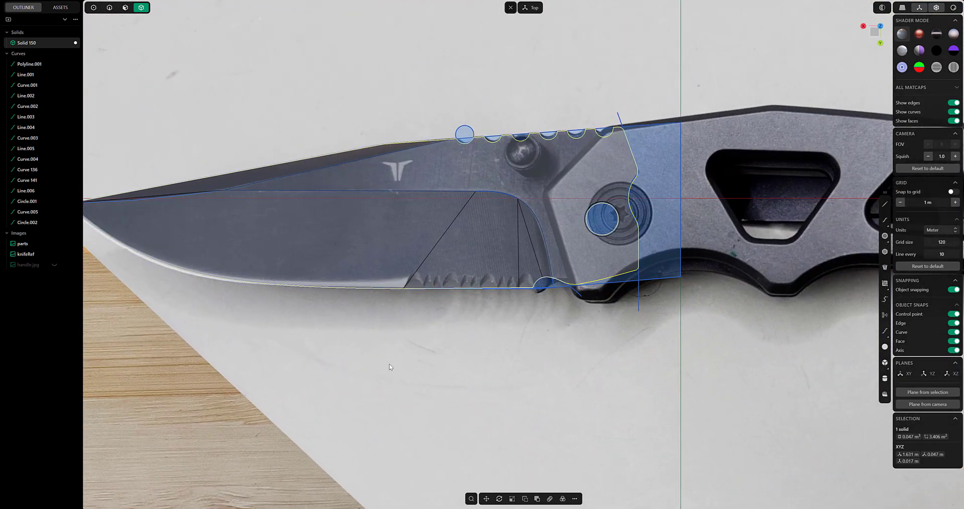
{"action": "left_click", "coordinate": [884, 221]}
{"action": "scroll", "coordinate": [424, 283], "scroll_direction": "up", "scroll_amount": 5}
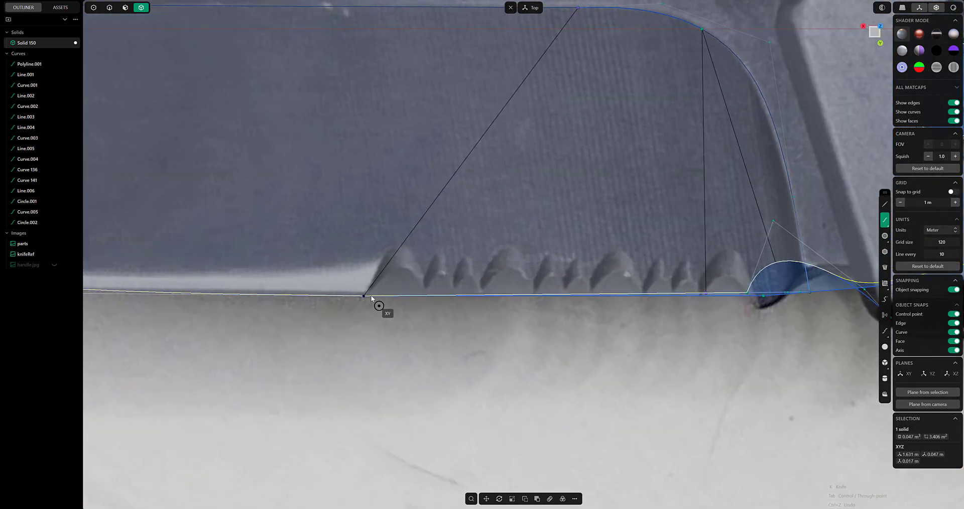
{"action": "left_click", "coordinate": [422, 281]}
{"action": "key", "text": "Return"}
Move the first serration spline's upper control point to fit the arch to the reference scallop
{"action": "key", "text": "1"}
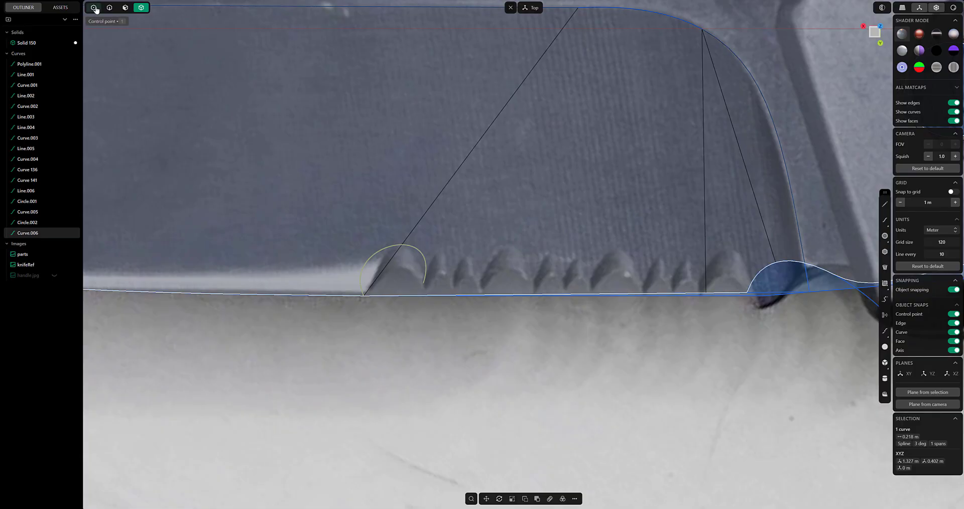
{"action": "left_click", "coordinate": [386, 241]}
{"action": "key", "text": "g"}
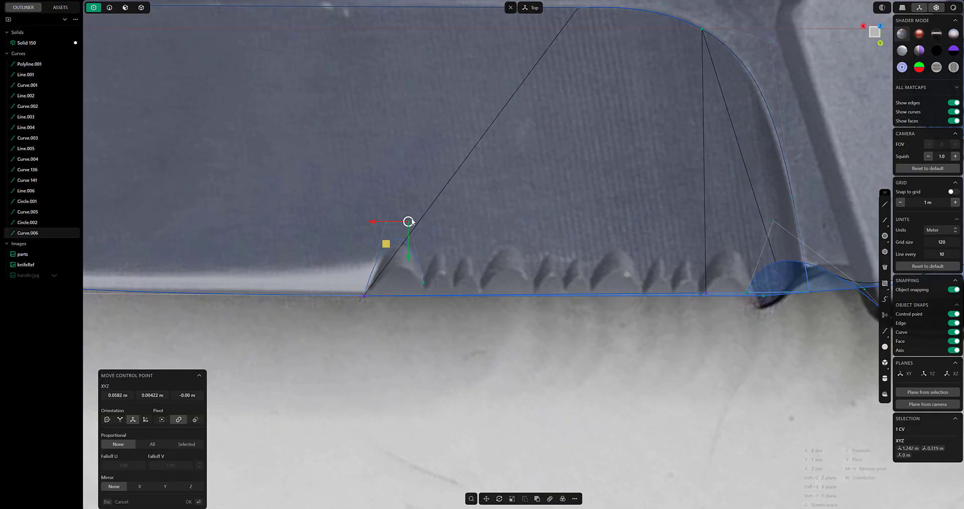
{"action": "left_click", "coordinate": [411, 200]}
Duplicate the first serration curve onto the second serration and scale the copy down
{"action": "left_click", "coordinate": [108, 7]}
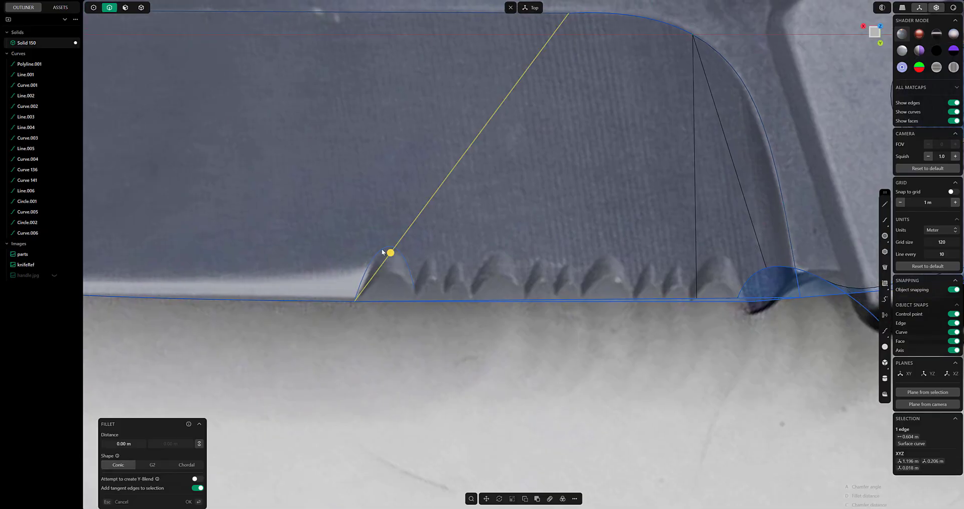
{"action": "left_click", "coordinate": [414, 260]}
{"action": "key", "text": "ctrl+d"}
{"action": "left_click", "coordinate": [408, 266]}
{"action": "key", "text": "s"}
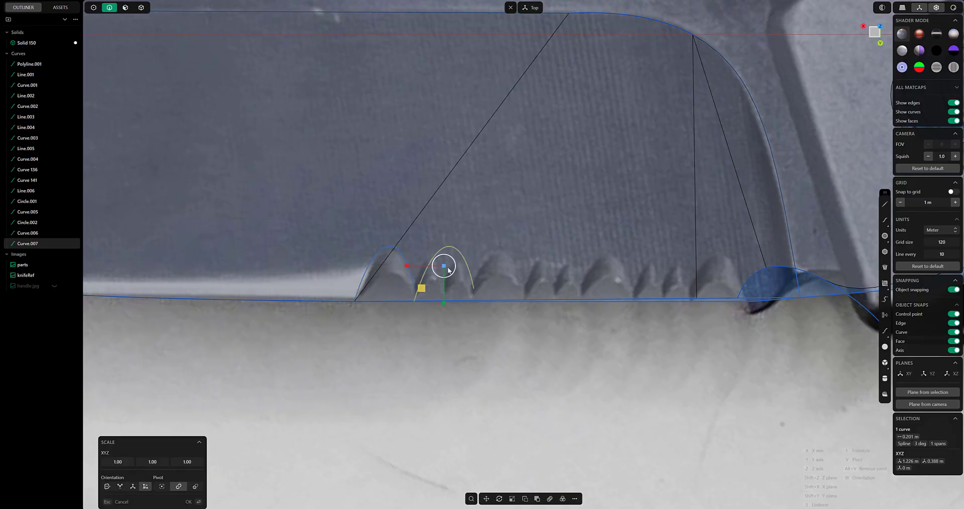
{"action": "key", "text": "Return"}
Reposition the second serration curve's end points and upper control points to match the small scallop, starting where the first arch ends
{"action": "key", "text": "1"}
{"action": "left_click", "coordinate": [430, 302]}
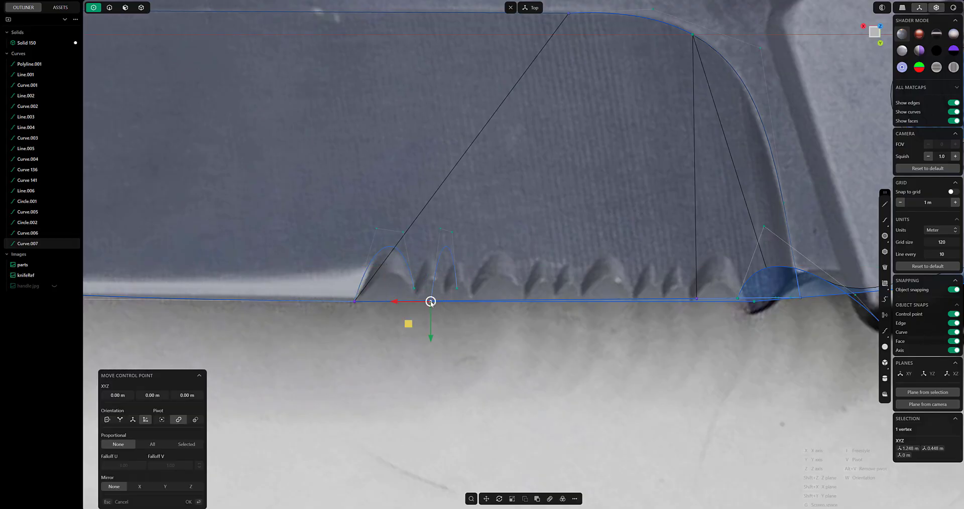
{"action": "left_click", "coordinate": [439, 228]}
{"action": "mouse_move", "coordinate": [439, 228]}
{"action": "left_mouse_down"}
{"action": "mouse_move", "coordinate": [447, 224]}
{"action": "mouse_move", "coordinate": [444, 233]}
{"action": "left_mouse_up"}
{"action": "left_click", "coordinate": [456, 288]}
{"action": "left_click_drag", "start_coordinate": [456, 288], "coordinate": [443, 287]}
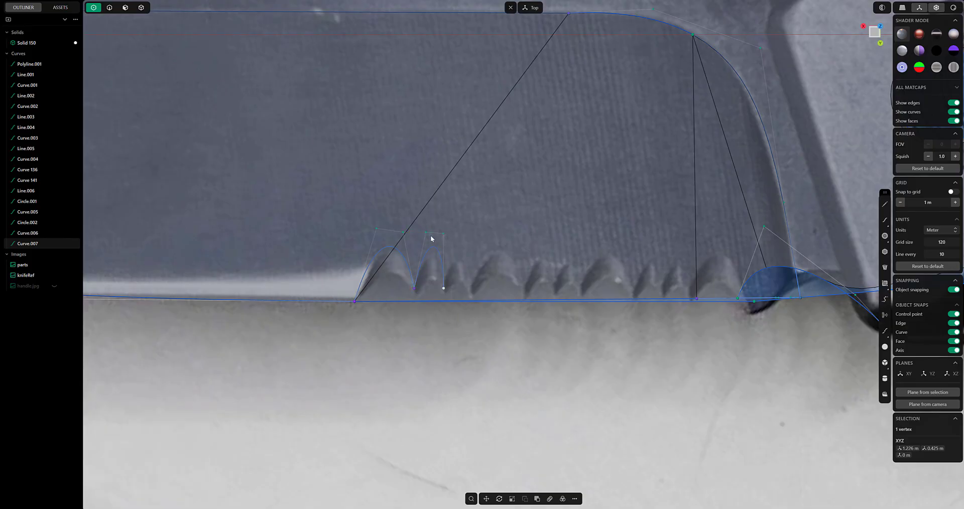
{"action": "left_click", "coordinate": [420, 238]}
{"action": "left_click_drag", "start_coordinate": [419, 252], "coordinate": [435, 241]}
Duplicate the second serration curve and place the copy over the third serration
{"action": "scroll", "coordinate": [467, 259], "scroll_direction": "down", "scroll_amount": 2}
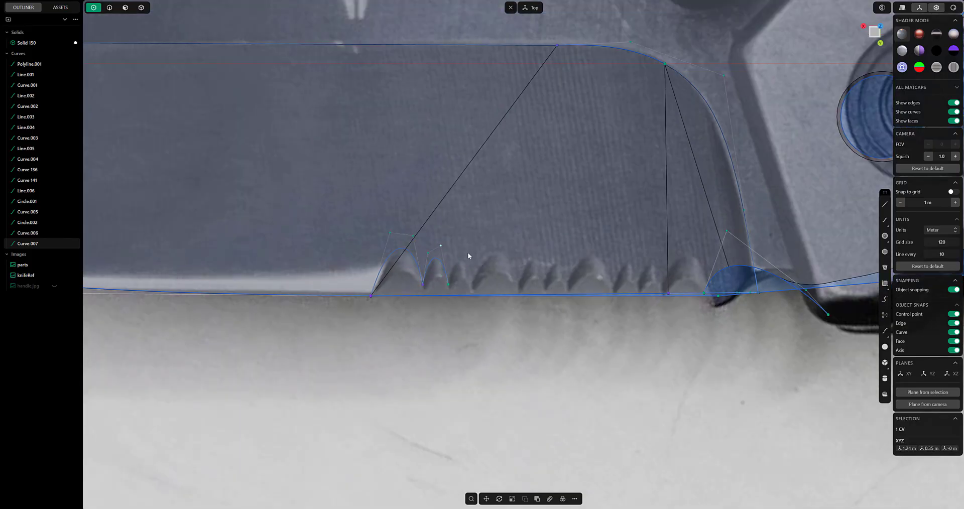
{"action": "scroll", "coordinate": [396, 286], "scroll_direction": "up", "scroll_amount": 2}
{"action": "middle_click_drag", "start_coordinate": [404, 283], "coordinate": [451, 289]}
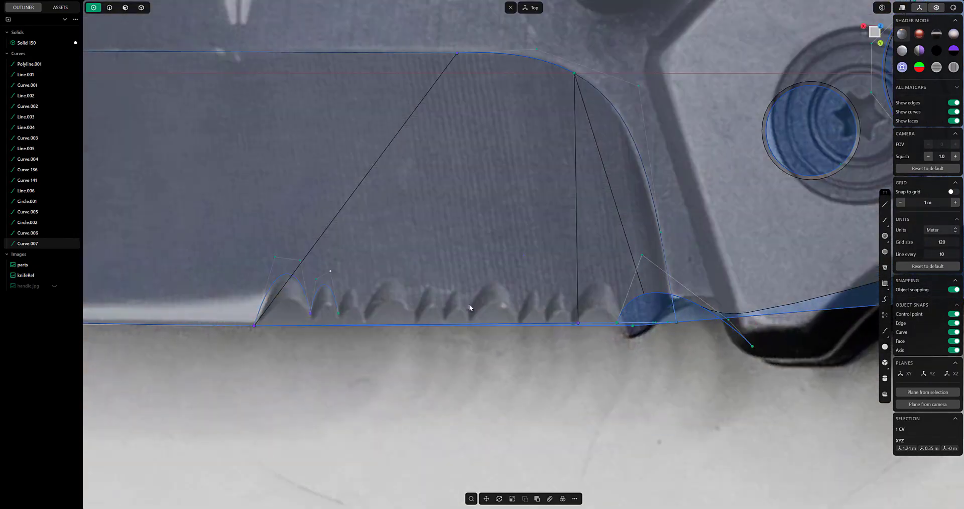
{"action": "scroll", "coordinate": [469, 297], "scroll_direction": "up", "scroll_amount": 3}
{"action": "left_click", "coordinate": [351, 300]}
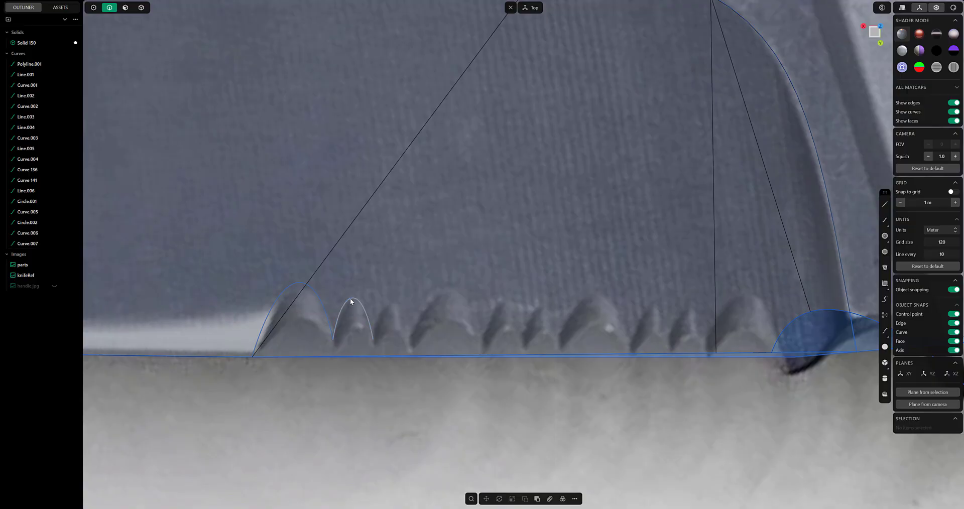
{"action": "key", "text": "g"}
{"action": "key", "text": "1"}
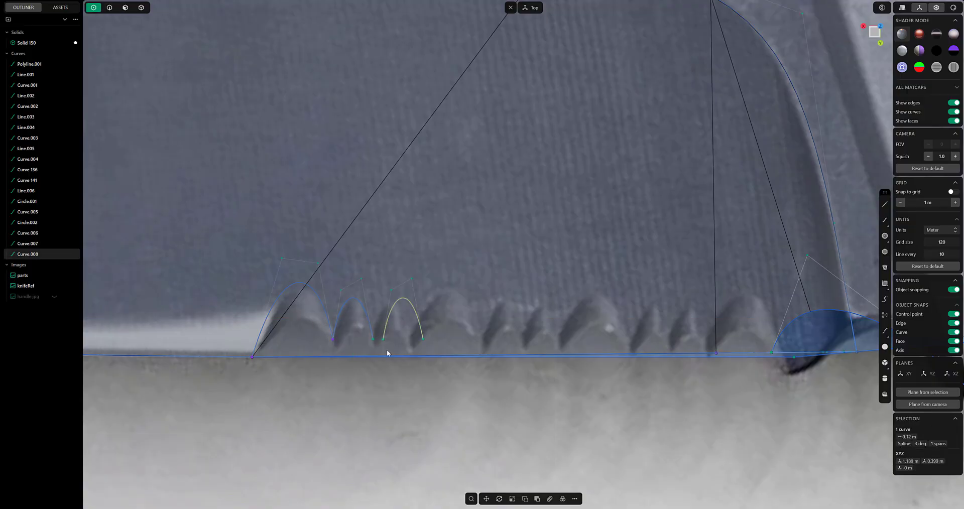
Snap the third curve's start to the second curve's end and move its other points to fit the third scallop
{"action": "left_click", "coordinate": [373, 339]}
{"action": "key", "text": "g"}
{"action": "left_click", "coordinate": [423, 339]}
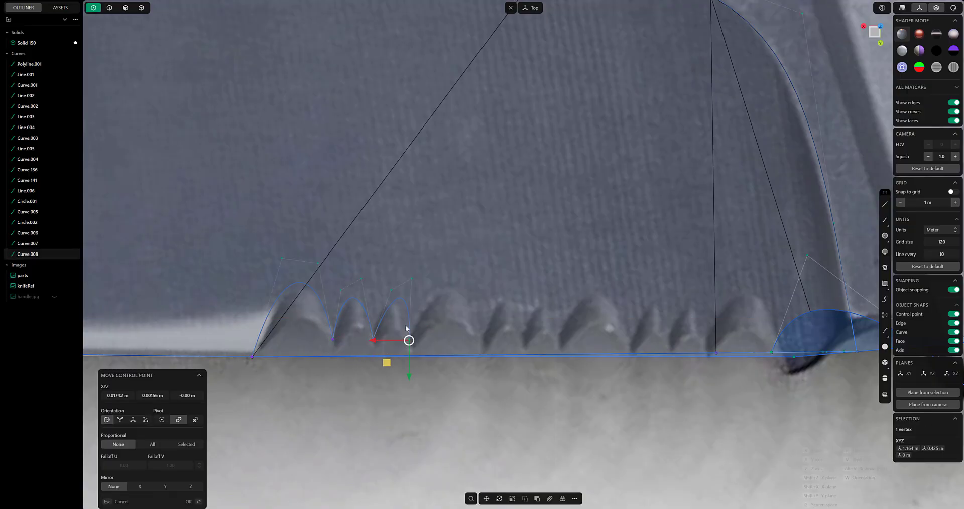
{"action": "left_click", "coordinate": [385, 292]}
{"action": "left_click", "coordinate": [398, 270]}
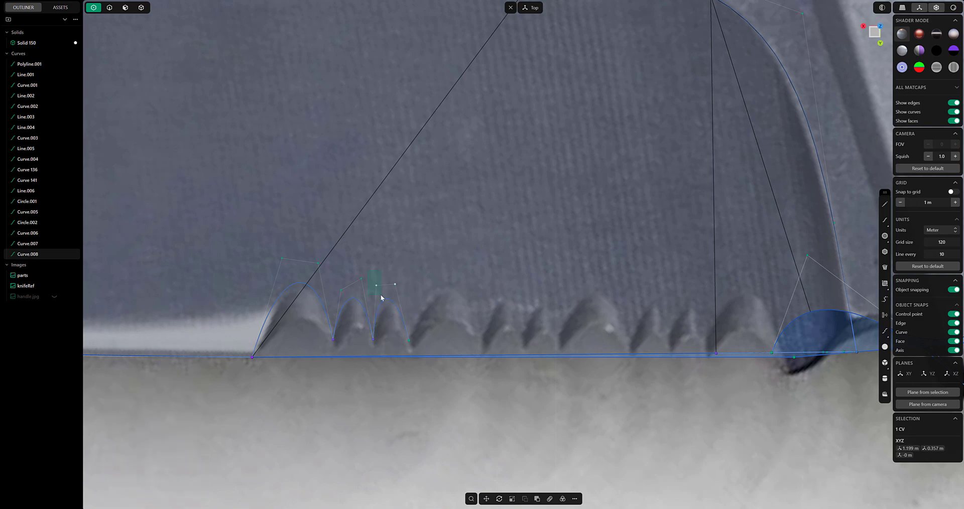
{"action": "key", "text": "g"}
{"action": "left_click", "coordinate": [389, 277]}
Duplicate the three serration curves twice, placing the copies end to end over the following two groups of serrations
{"action": "scroll", "coordinate": [409, 323], "scroll_direction": "down", "scroll_amount": 2}
{"action": "key", "text": "2"}
{"action": "left_click", "coordinate": [331, 306]}
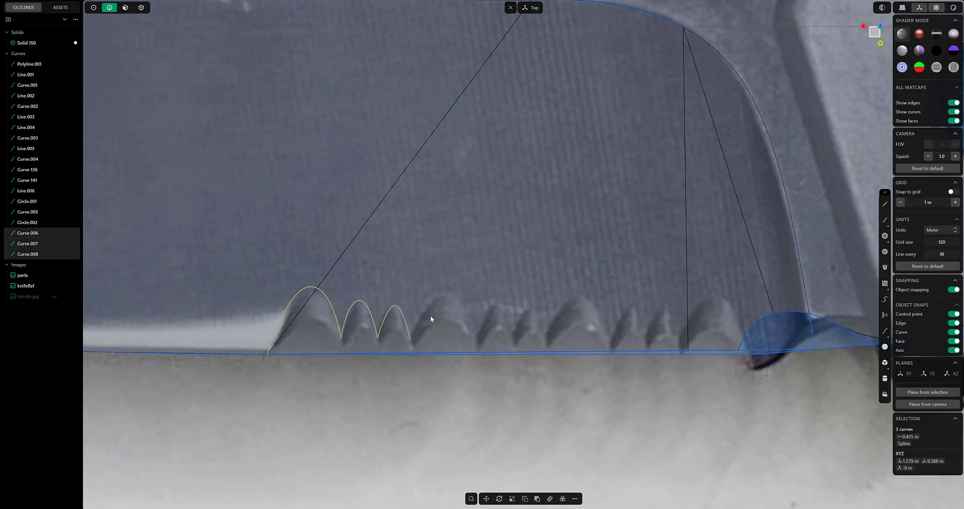
{"action": "key", "text": "shift+d"}
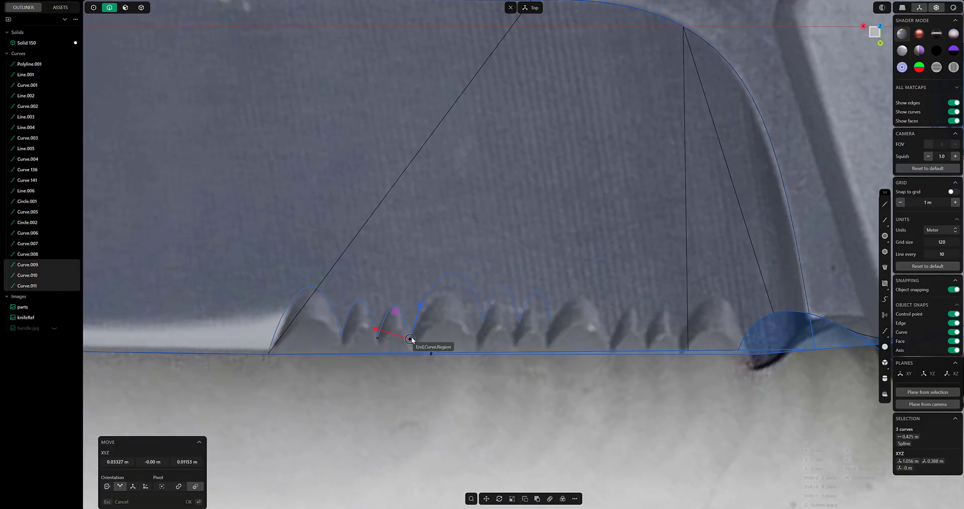
{"action": "scroll", "coordinate": [452, 306], "scroll_direction": "up", "scroll_amount": 2}
{"action": "scroll", "coordinate": [415, 300], "scroll_direction": "down", "scroll_amount": 3}
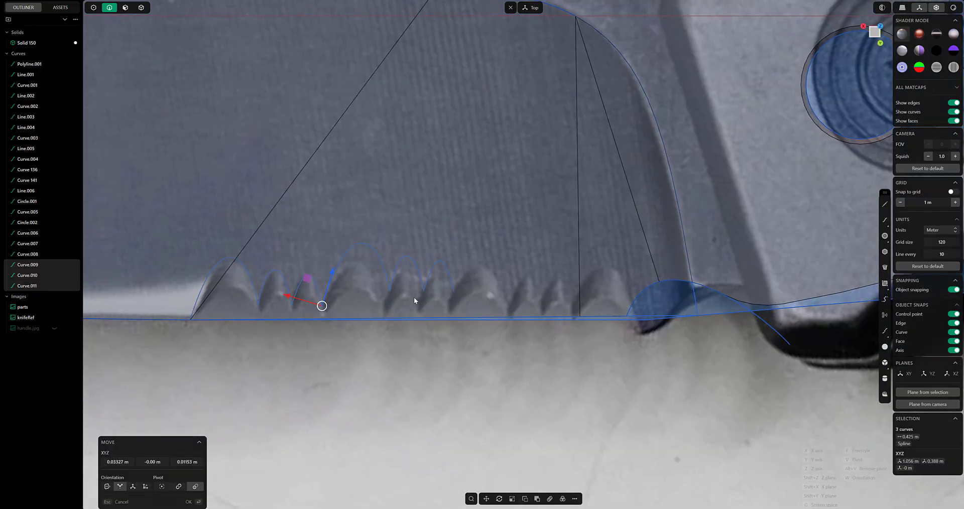
{"action": "left_click", "coordinate": [322, 305]}
{"action": "key", "text": "shift+d"}
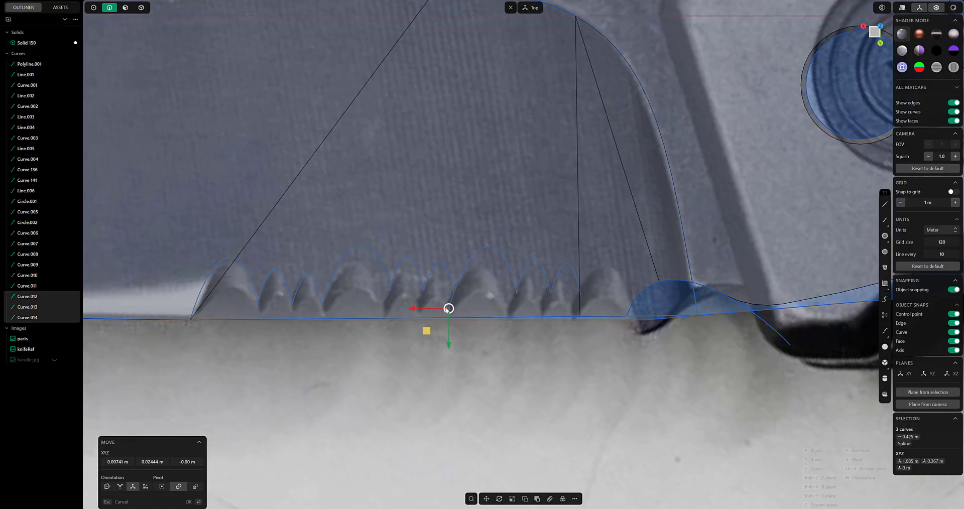
{"action": "left_click", "coordinate": [445, 305]}
Lower the fourth serration curve's upper control points and adjust its shared end vertex to fit the large second-group scallop
{"action": "key", "text": "1"}
{"action": "scroll", "coordinate": [351, 230], "scroll_direction": "up", "scroll_amount": 3}
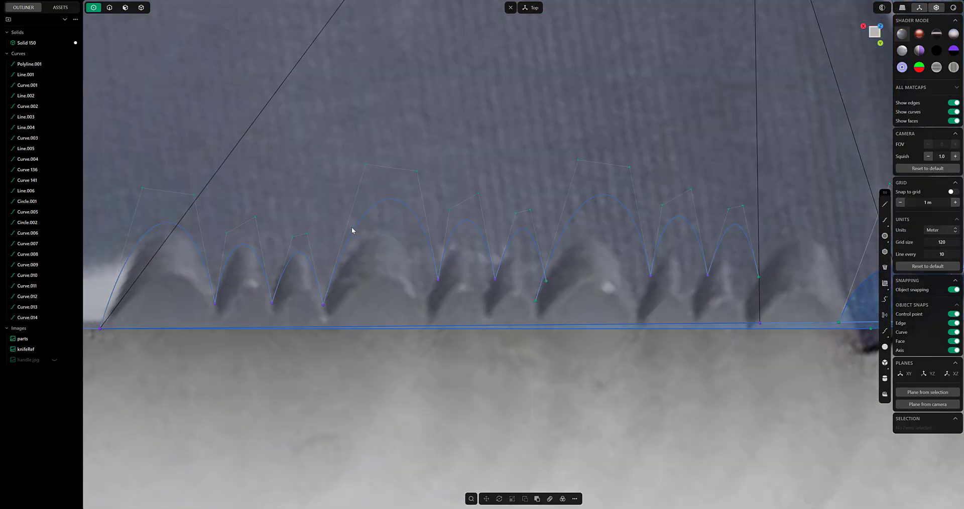
{"action": "left_click", "coordinate": [355, 194]}
{"action": "key", "text": "g"}
{"action": "left_click", "coordinate": [352, 218]}
{"action": "left_click", "coordinate": [423, 172]}
{"action": "key", "text": "g"}
{"action": "left_click", "coordinate": [415, 199]}
{"action": "left_click", "coordinate": [444, 286]}
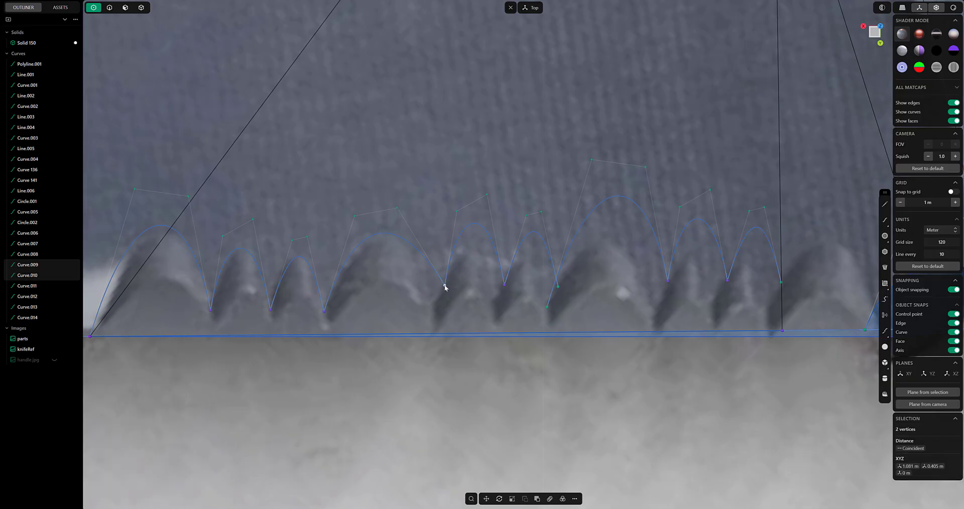
Reposition the fifth serration curve's upper control points and its end vertex to match the first small scallop of the second group
{"action": "left_click", "coordinate": [456, 210]}
{"action": "key", "text": "g"}
{"action": "left_click", "coordinate": [477, 187]}
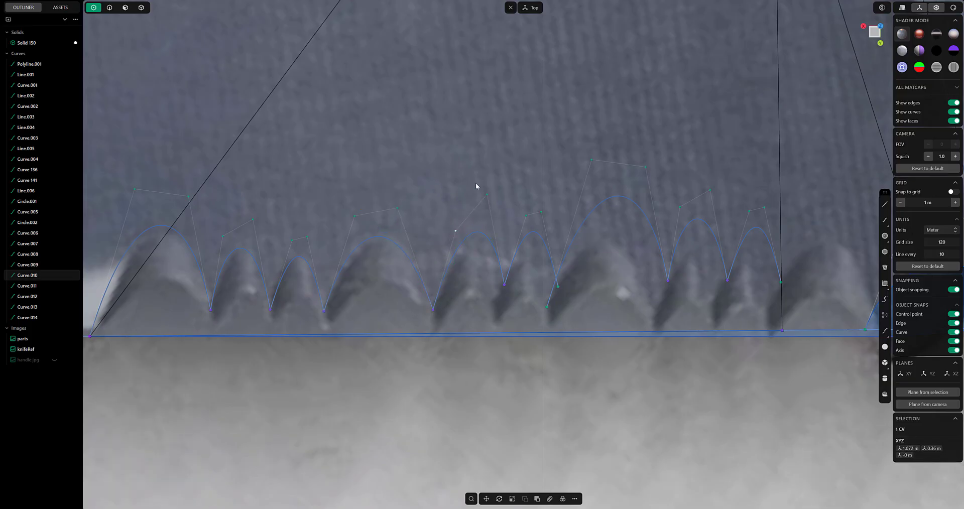
{"action": "left_click", "coordinate": [487, 193]}
{"action": "key", "text": "g"}
{"action": "left_click", "coordinate": [494, 207]}
{"action": "left_click", "coordinate": [504, 284]}
{"action": "key", "text": "g"}
{"action": "left_click", "coordinate": [498, 298]}
Lower the sixth serration curve's upper control points and snap its end to the start of the seventh curve
{"action": "left_click", "coordinate": [526, 215]}
{"action": "key", "text": "g"}
{"action": "left_click", "coordinate": [517, 229]}
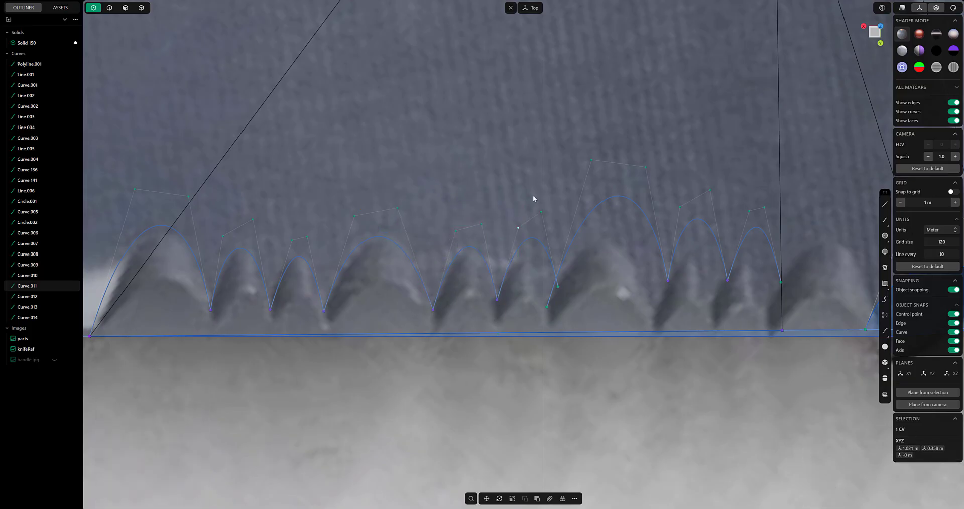
{"action": "left_click", "coordinate": [540, 212]}
{"action": "key", "text": "g"}
{"action": "left_click", "coordinate": [533, 242]}
{"action": "left_click", "coordinate": [558, 287]}
{"action": "key", "text": "g"}
{"action": "left_click", "coordinate": [548, 307]}
Lower the seventh serration curve's upper control point and move its shared end vertex into the valley after the large scallop
{"action": "middle_click_drag", "start_coordinate": [613, 220], "coordinate": [464, 235], "text": "shift"}
{"action": "left_click", "coordinate": [444, 175]}
{"action": "key", "text": "g"}
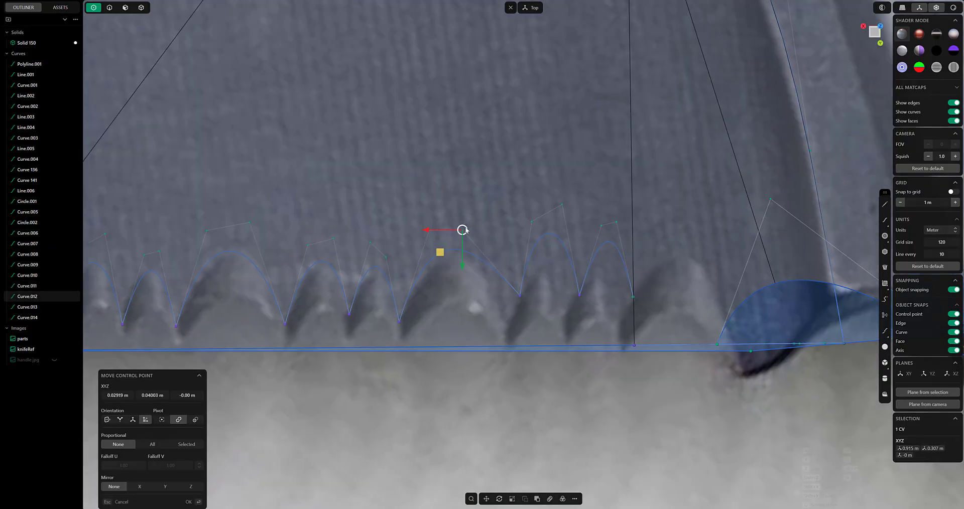
{"action": "left_click", "coordinate": [520, 295]}
{"action": "key", "text": "g"}
{"action": "left_click", "coordinate": [508, 331]}
Move the eighth serration curve's upper control points and end vertex to fit the first small scallop of the third group
{"action": "scroll", "coordinate": [513, 311], "scroll_direction": "down", "scroll_amount": 2}
{"action": "middle_click_drag", "start_coordinate": [513, 305], "coordinate": [437, 296], "text": "shift"}
{"action": "left_click", "coordinate": [451, 244]}
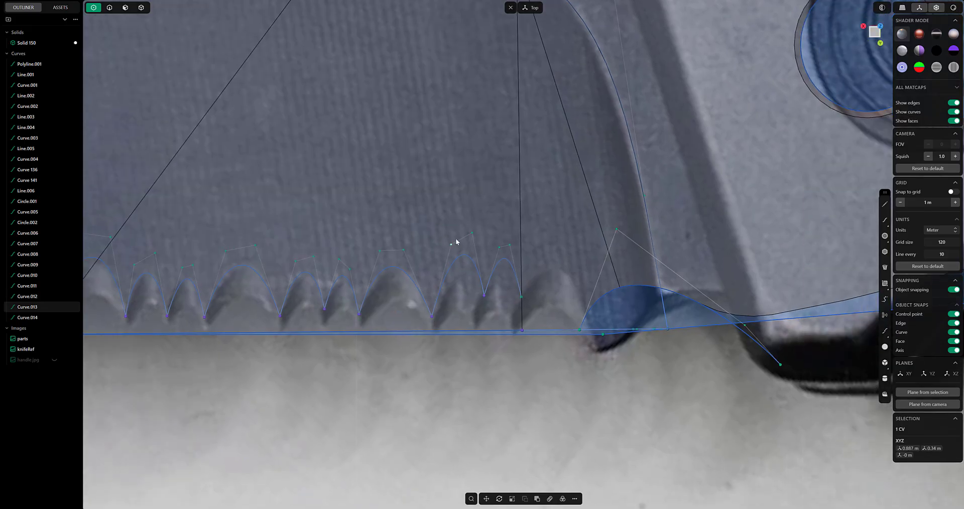
{"action": "key", "text": "g"}
{"action": "left_click", "coordinate": [447, 280]}
{"action": "left_click", "coordinate": [472, 232]}
{"action": "key", "text": "g"}
{"action": "left_click", "coordinate": [459, 266]}
{"action": "left_click", "coordinate": [485, 296]}
{"action": "key", "text": "g"}
{"action": "left_click", "coordinate": [482, 322]}
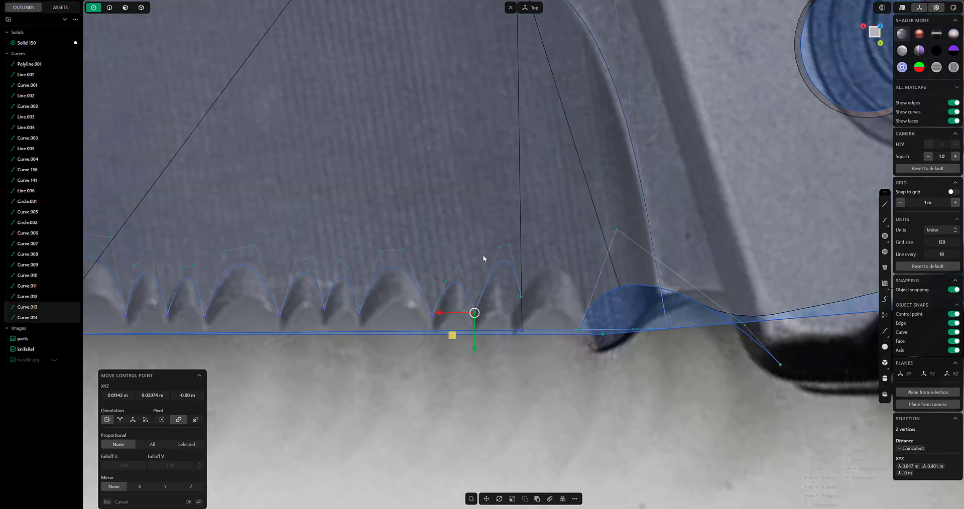
Lower the ninth serration curve's upper control points and move its end vertex to fit the last small scallop
{"action": "left_click", "coordinate": [499, 247]}
{"action": "key", "text": "g"}
{"action": "left_click", "coordinate": [488, 278]}
{"action": "left_click", "coordinate": [509, 244]}
{"action": "key", "text": "g"}
{"action": "left_click", "coordinate": [500, 276]}
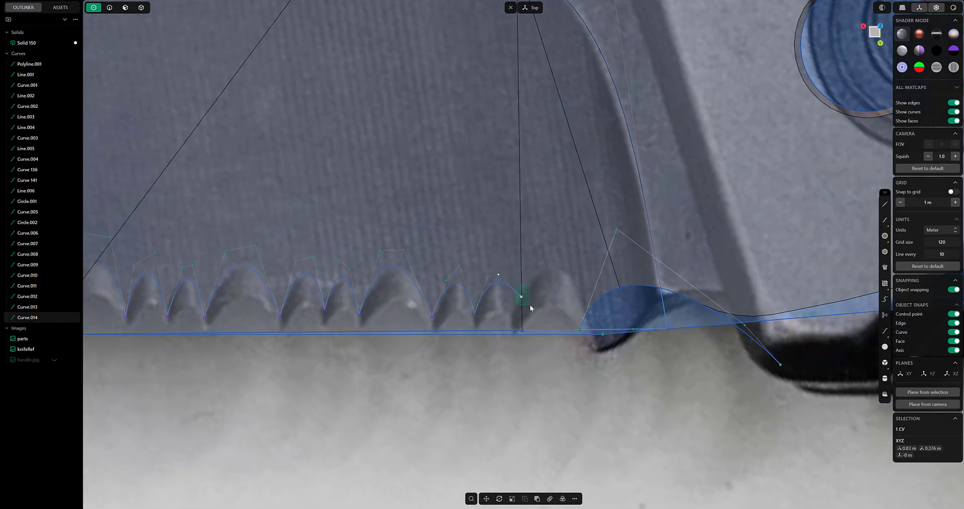
{"action": "left_click", "coordinate": [521, 296]}
{"action": "key", "text": "g"}
{"action": "left_click", "coordinate": [517, 315]}
Duplicate the seventh serration curve onto the last large scallop and adjust its upper control point and end vertex to fit
{"action": "scroll", "coordinate": [373, 166], "scroll_direction": "down", "scroll_amount": 1}
{"action": "left_click", "coordinate": [400, 261]}
{"action": "key", "text": "ctrl+d"}
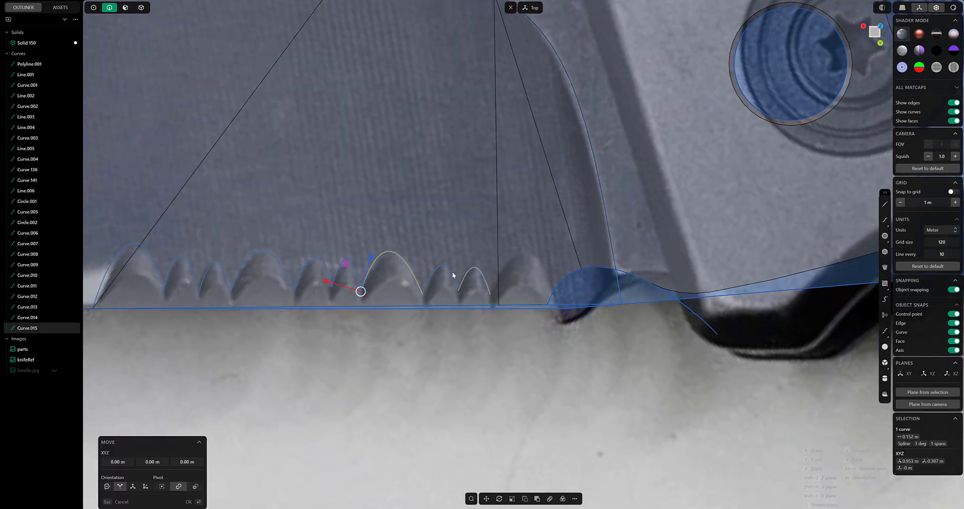
{"action": "scroll", "coordinate": [452, 272], "scroll_direction": "up", "scroll_amount": 3}
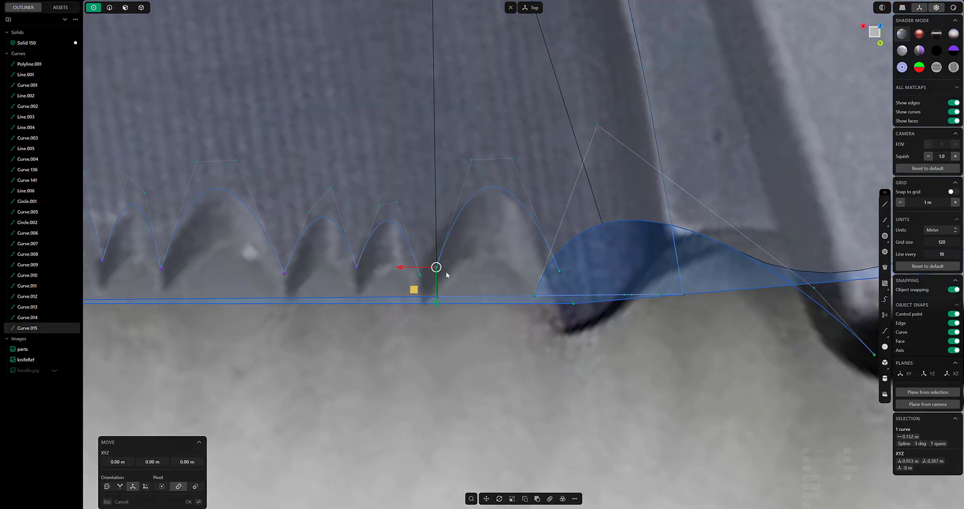
{"action": "right_click", "coordinate": [462, 179]}
{"action": "left_click_drag", "start_coordinate": [455, 167], "coordinate": [461, 171]}
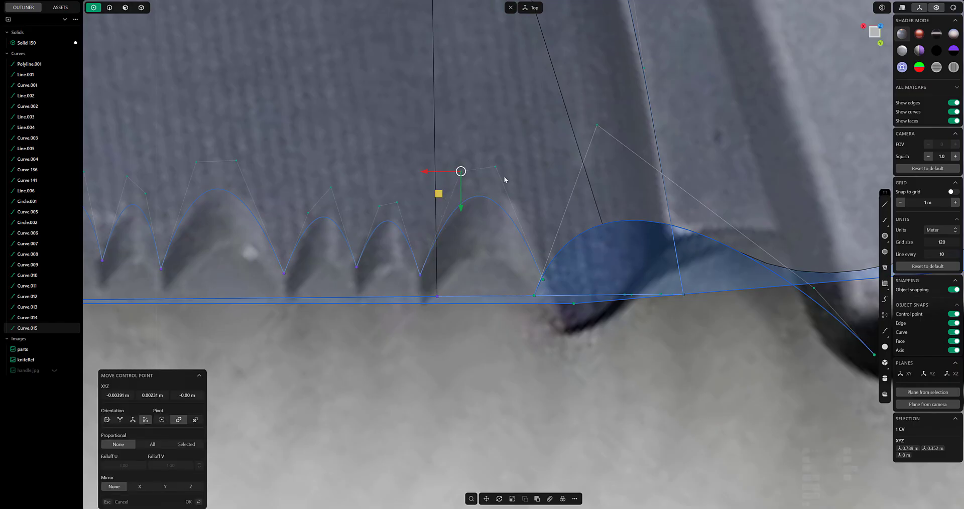
{"action": "left_click", "coordinate": [543, 279]}
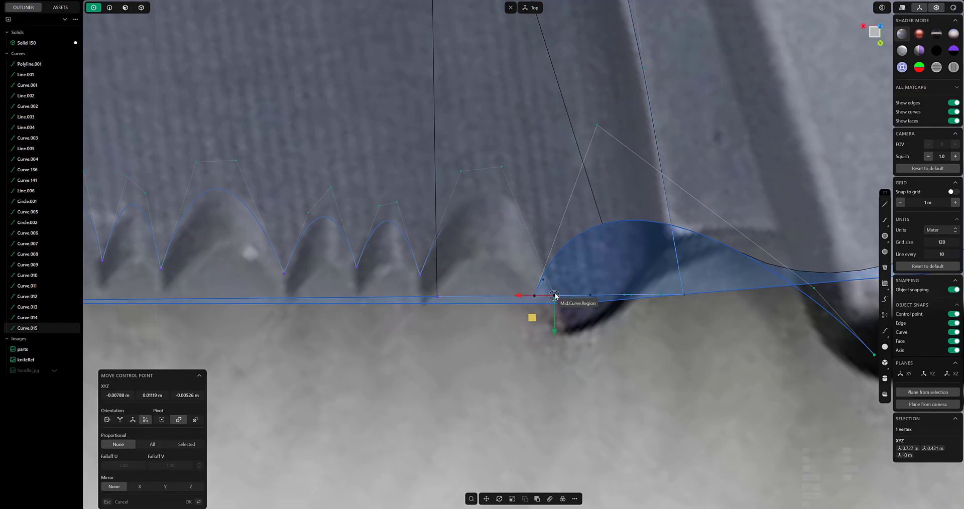
Select all ten serration curves along the cutting edge and join them into a single curve
{"action": "scroll", "coordinate": [591, 322], "scroll_direction": "down", "scroll_amount": 2}
{"action": "middle_click_drag", "start_coordinate": [566, 280], "coordinate": [611, 211]}
{"action": "scroll", "coordinate": [611, 210], "scroll_direction": "down", "scroll_amount": 3}
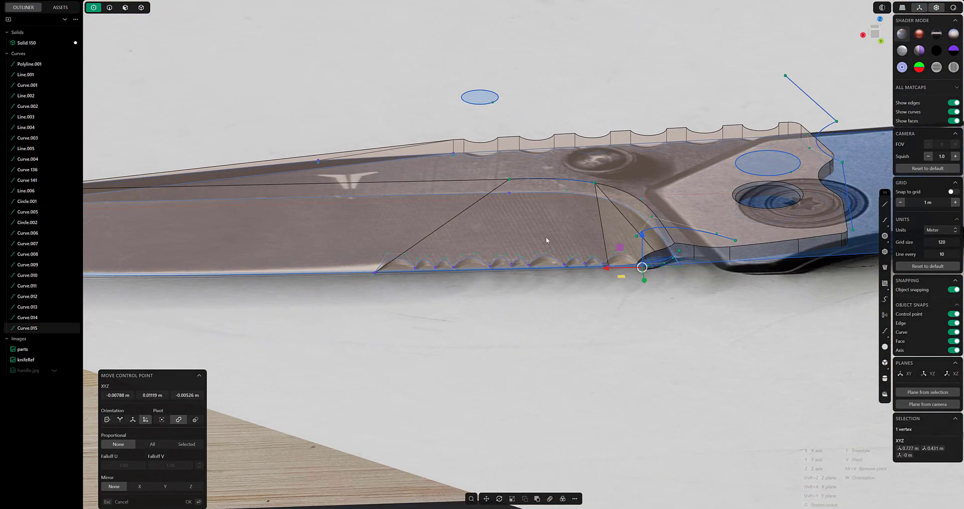
{"action": "middle_click_drag", "start_coordinate": [351, 207], "coordinate": [388, 219]}
{"action": "right_click", "coordinate": [388, 220]}
{"action": "left_click", "coordinate": [423, 292]}
{"action": "left_click", "coordinate": [439, 286], "text": "shift"}
{"action": "left_click", "coordinate": [458, 281], "text": "shift"}
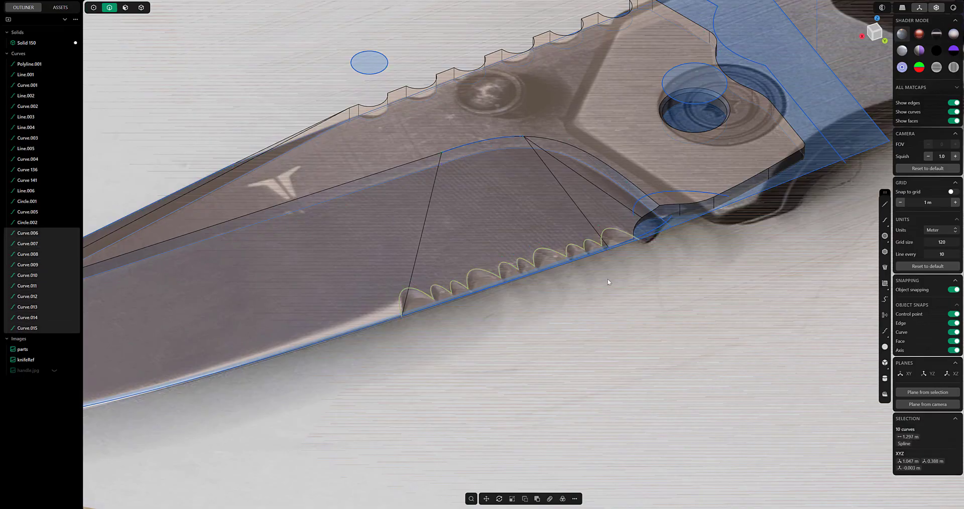
{"action": "key", "text": "j"}
Raise the joined serration curve above the blade and hide the reference images
{"action": "key", "text": "g"}
{"action": "right_click", "coordinate": [533, 219]}
{"action": "scroll", "coordinate": [533, 218], "scroll_direction": "down", "scroll_amount": 4}
{"action": "middle_click_drag", "start_coordinate": [533, 219], "coordinate": [475, 219]}
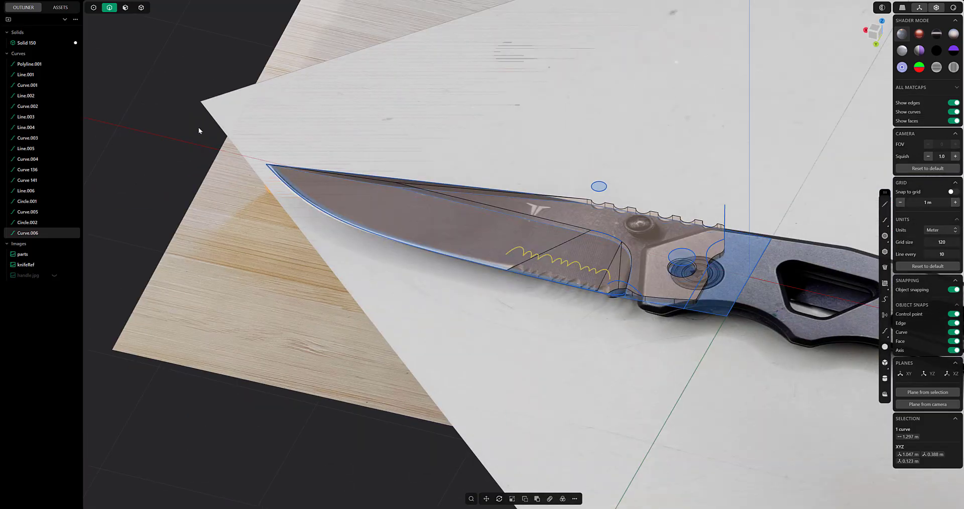
{"action": "left_click", "coordinate": [60, 245]}
{"action": "middle_click_drag", "start_coordinate": [379, 280], "coordinate": [470, 273]}
{"action": "scroll", "coordinate": [469, 274], "scroll_direction": "up", "scroll_amount": 3}
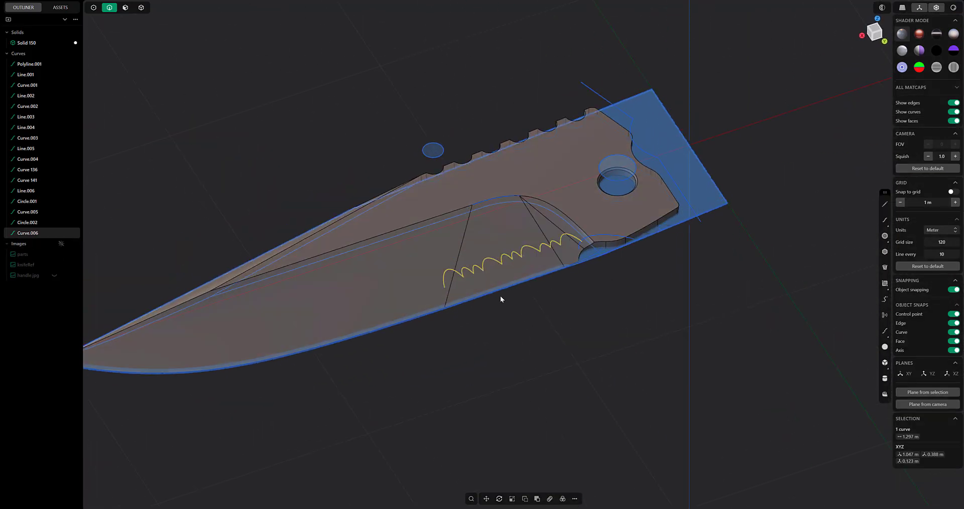
Imprint the joined serration curve onto the blade solid
{"action": "right_click", "coordinate": [501, 294]}
{"action": "type", "text": "i"}
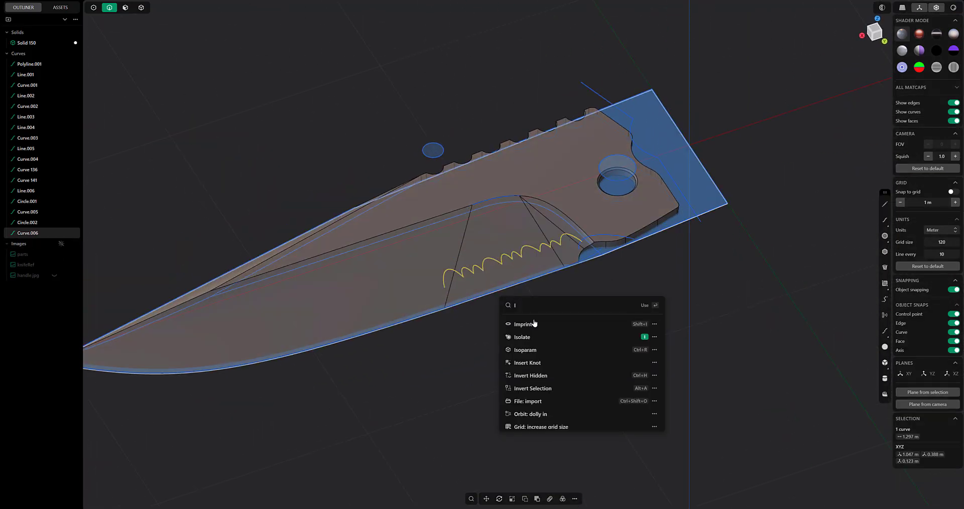
{"action": "left_click", "coordinate": [532, 322]}
{"action": "left_click", "coordinate": [429, 255]}
{"action": "right_click", "coordinate": [429, 255]}
{"action": "middle_click_drag", "start_coordinate": [501, 328], "coordinate": [537, 357]}
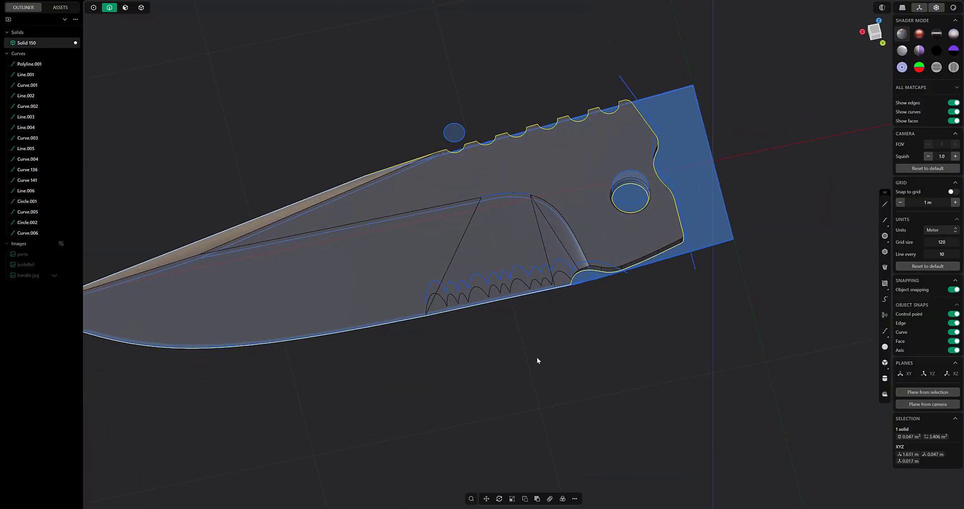
{"action": "left_click", "coordinate": [435, 310]}
{"action": "middle_click_drag", "start_coordinate": [436, 310], "coordinate": [532, 281]}
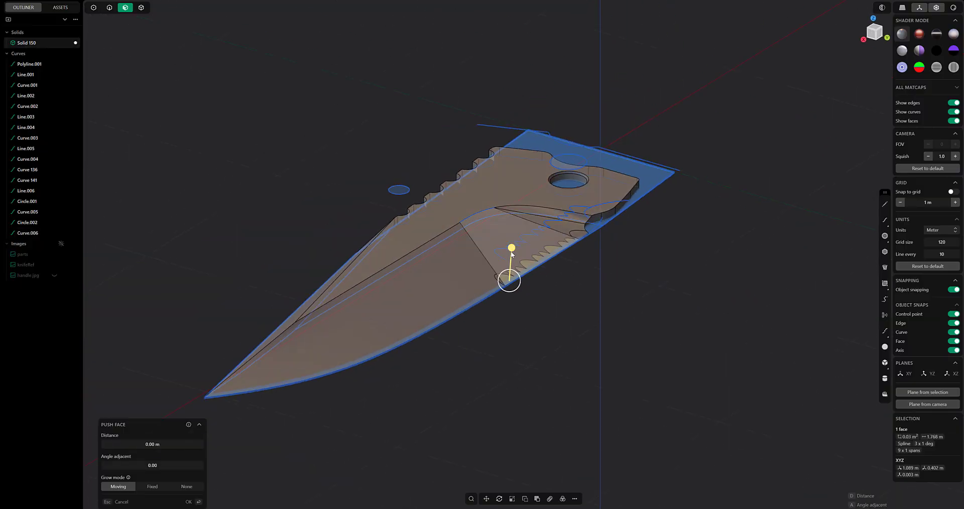
{"action": "scroll", "coordinate": [547, 287], "scroll_direction": "up", "scroll_amount": 4}
{"action": "left_click_drag", "start_coordinate": [475, 243], "coordinate": [481, 291]}
{"action": "key", "text": "Escape"}
Delete the imprinted serration faces along the blade's cutting edge
{"action": "left_click", "coordinate": [330, 285], "text": "shift"}
{"action": "middle_click_drag", "start_coordinate": [540, 304], "coordinate": [193, 52]}
{"action": "key", "text": "o"}
{"action": "scroll", "coordinate": [543, 287], "scroll_direction": "up", "scroll_amount": 3}
{"action": "scroll", "coordinate": [492, 239], "scroll_direction": "up", "scroll_amount": 3}
{"action": "left_click", "coordinate": [493, 255], "text": "shift"}
{"action": "key", "text": "Escape"}
{"action": "key", "text": "Delete"}
{"action": "key", "text": "4"}
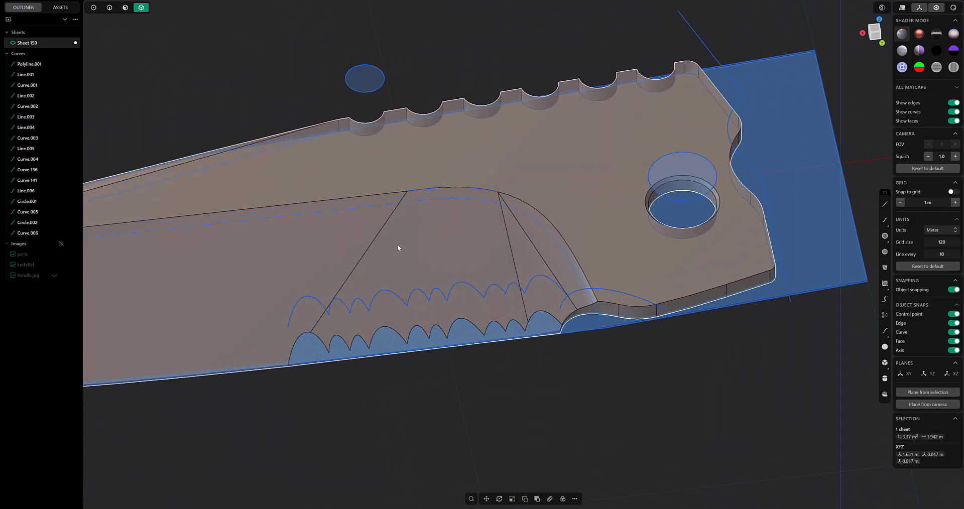
Isolate the blade sheet so the construction curves are hidden
{"action": "middle_click_drag", "start_coordinate": [477, 284], "coordinate": [478, 258]}
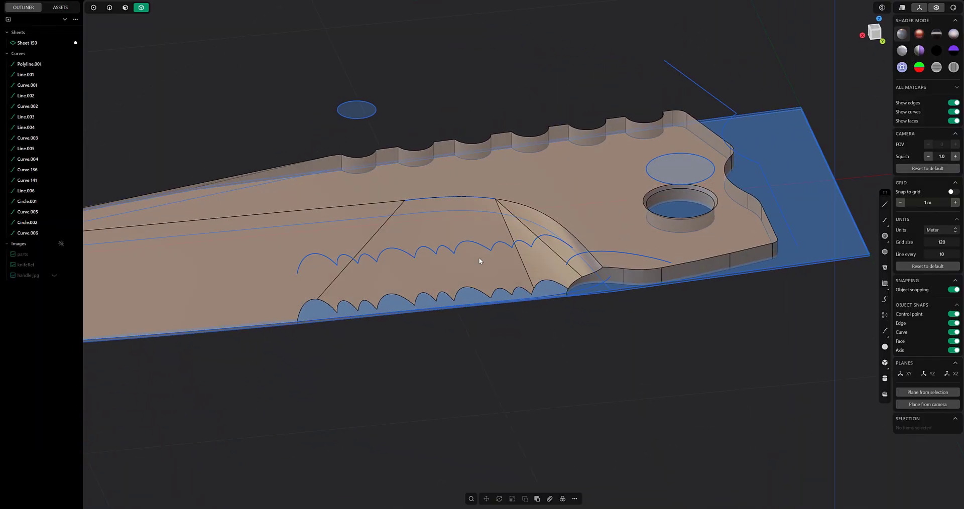
{"action": "left_click", "coordinate": [565, 202]}
{"action": "key", "text": "slash"}
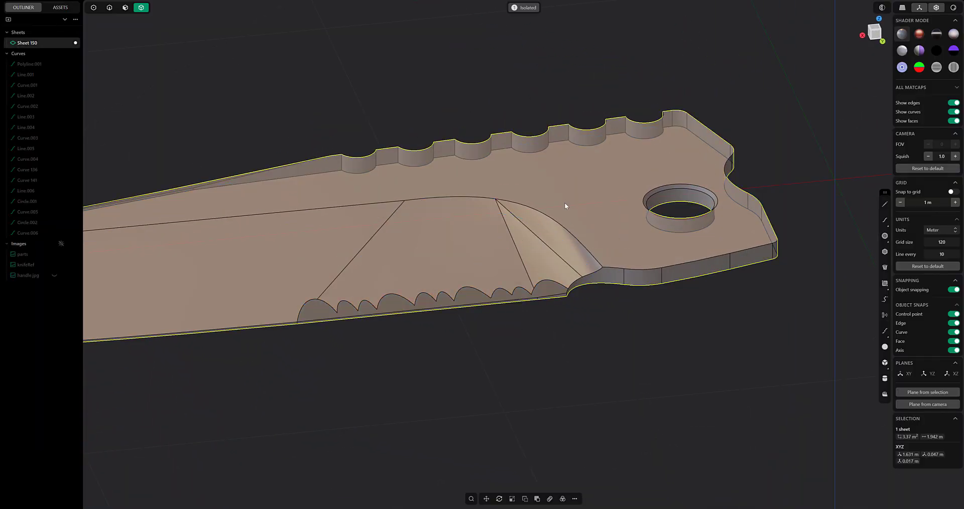
Draw a vertical line from the last serration's end point down to the bottom edge of the blade's side wall
{"action": "middle_click_drag", "start_coordinate": [566, 300], "coordinate": [538, 298]}
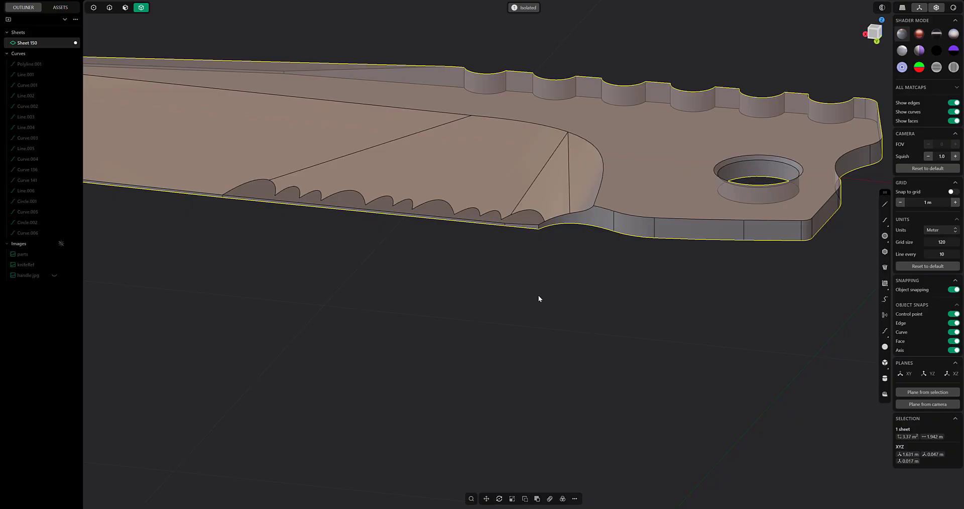
{"action": "scroll", "coordinate": [507, 342], "scroll_direction": "up", "scroll_amount": 5}
{"action": "middle_click_drag", "start_coordinate": [540, 229], "coordinate": [546, 207], "text": "shift"}
{"action": "scroll", "coordinate": [466, 279], "scroll_direction": "up", "scroll_amount": 2}
{"action": "left_click", "coordinate": [885, 204]}
{"action": "scroll", "coordinate": [301, 216], "scroll_direction": "up", "scroll_amount": 3}
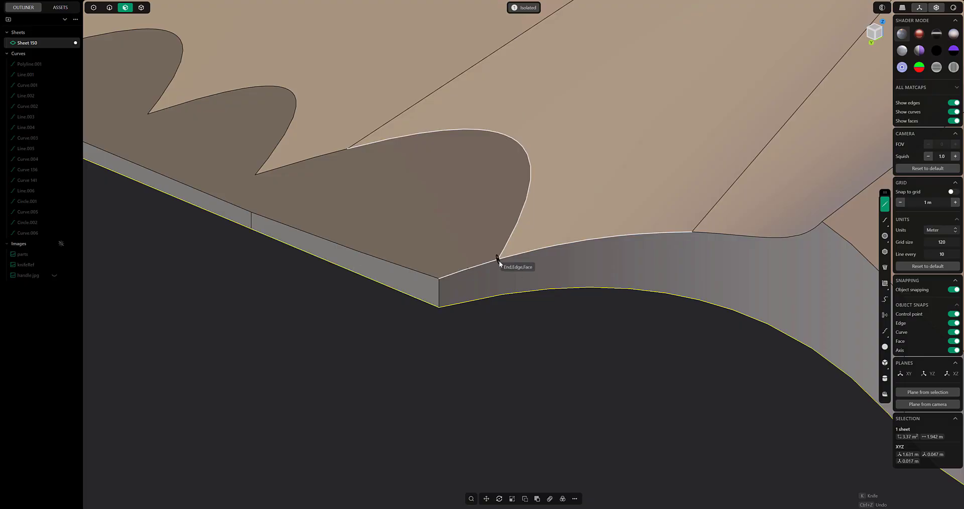
{"action": "left_click", "coordinate": [497, 259]}
{"action": "left_click", "coordinate": [498, 295]}
{"action": "right_click", "coordinate": [508, 343]}
{"action": "scroll", "coordinate": [503, 332], "scroll_direction": "down", "scroll_amount": 5}
{"action": "left_click", "coordinate": [109, 8]}
{"action": "scroll", "coordinate": [516, 333], "scroll_direction": "up", "scroll_amount": 4}
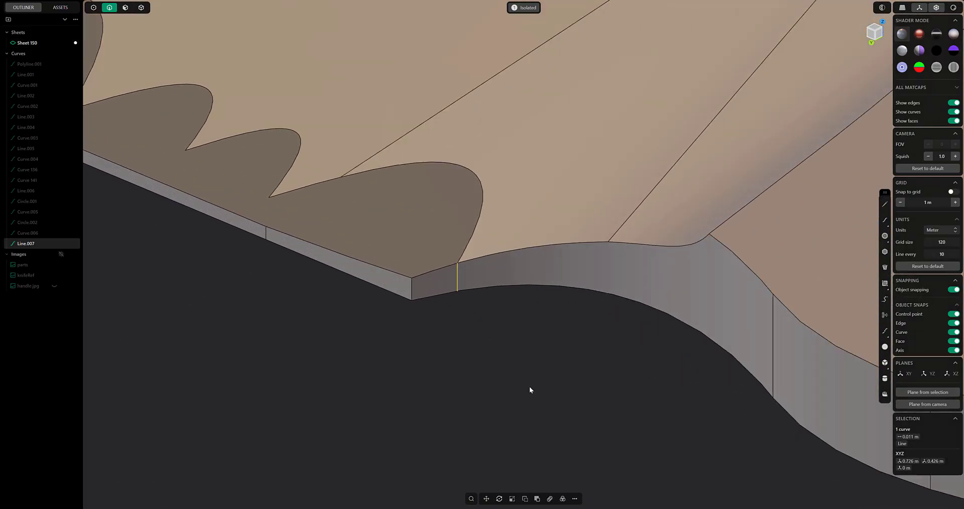
Delete the curved side wall beside the last serration and the narrow side faces below the cutting edge
{"action": "scroll", "coordinate": [414, 282], "scroll_direction": "down", "scroll_amount": 2}
{"action": "key", "text": "3"}
{"action": "left_click", "coordinate": [495, 275]}
{"action": "key", "text": "Escape"}
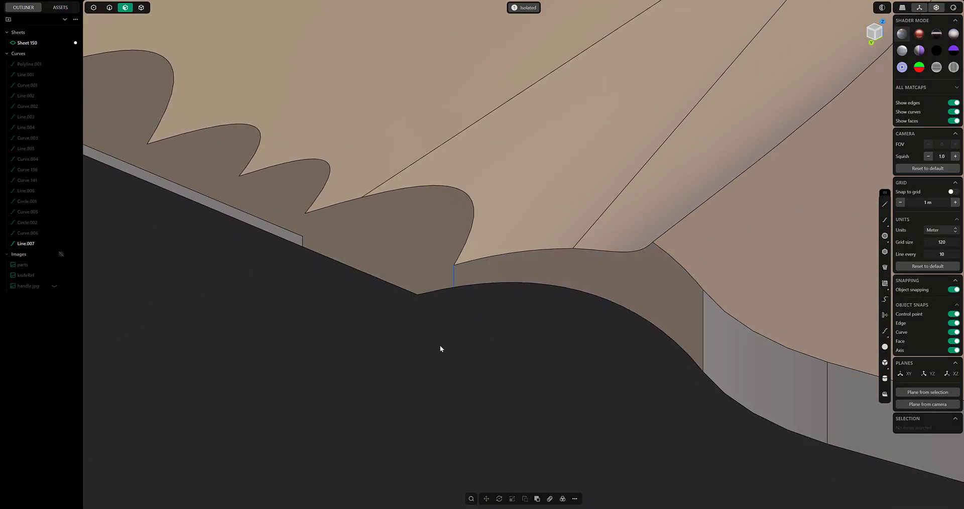
{"action": "middle_click_drag", "start_coordinate": [441, 349], "coordinate": [395, 317]}
{"action": "left_click", "coordinate": [426, 303]}
{"action": "key", "text": "Escape"}
{"action": "left_click", "coordinate": [439, 308]}
{"action": "scroll", "coordinate": [395, 317], "scroll_direction": "down", "scroll_amount": 5}
{"action": "key", "text": "Escape"}
Duplicate the open upper edge chain of the gap beside the last serration as a curve and flatten the copy vertically
{"action": "middle_click_drag", "start_coordinate": [618, 329], "coordinate": [394, 278]}
{"action": "key", "text": "7"}
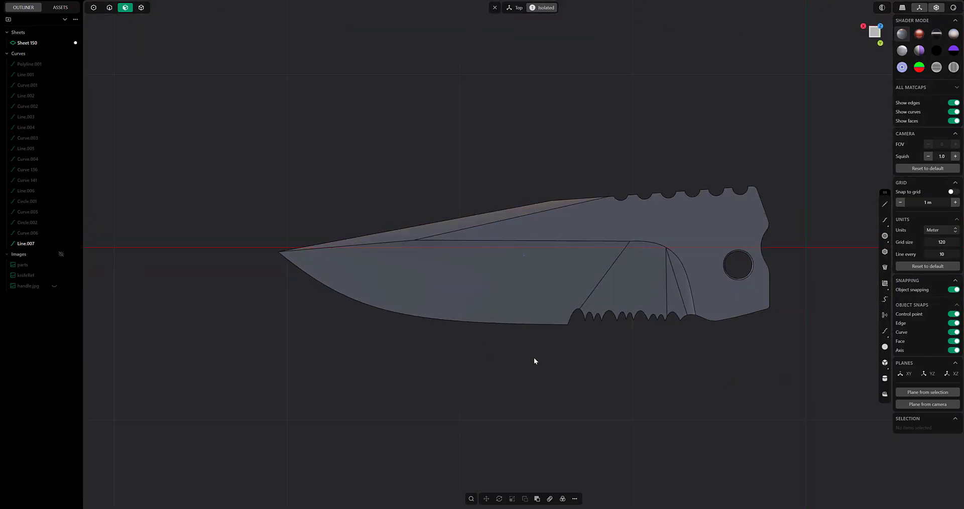
{"action": "scroll", "coordinate": [536, 360], "scroll_direction": "up", "scroll_amount": 5}
{"action": "key", "text": "ctrl+1"}
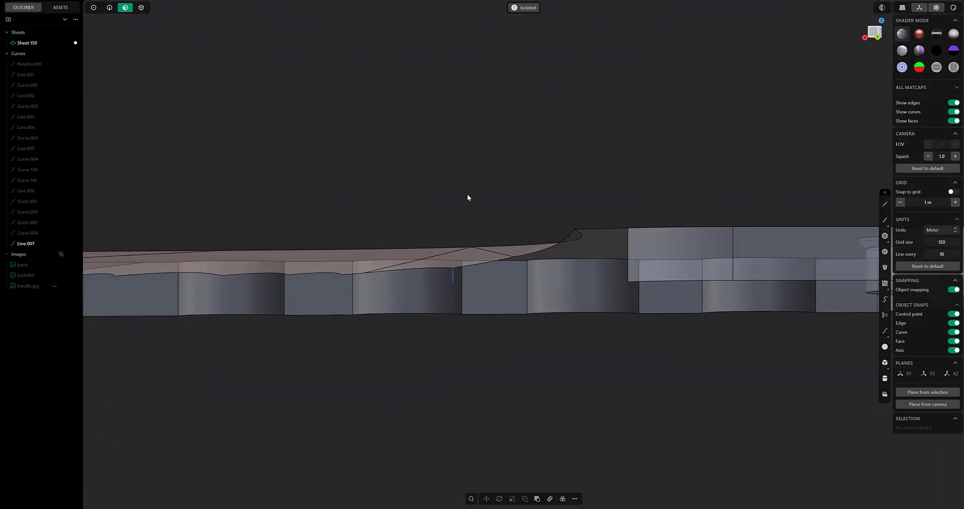
{"action": "middle_click_drag", "start_coordinate": [486, 189], "coordinate": [489, 243]}
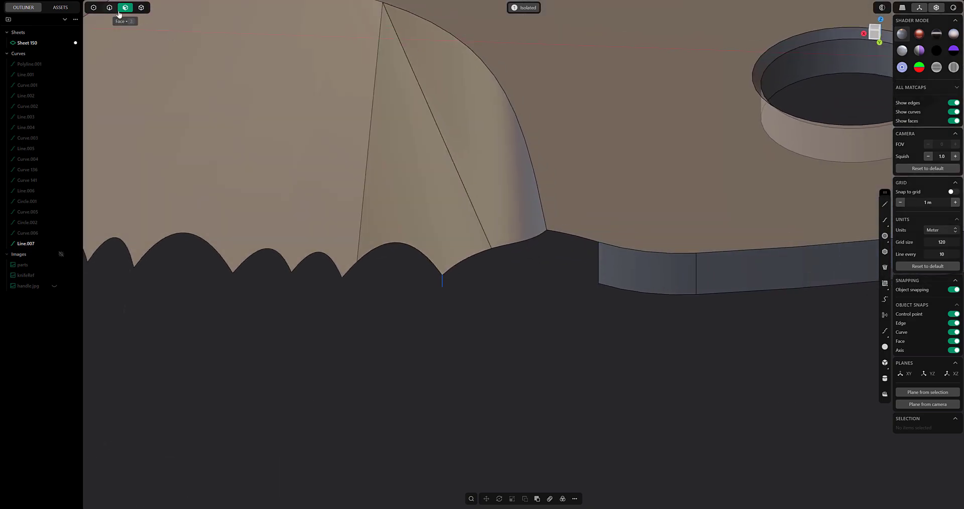
{"action": "left_click", "coordinate": [110, 9]}
{"action": "double_click", "coordinate": [462, 260]}
{"action": "key", "text": "e"}
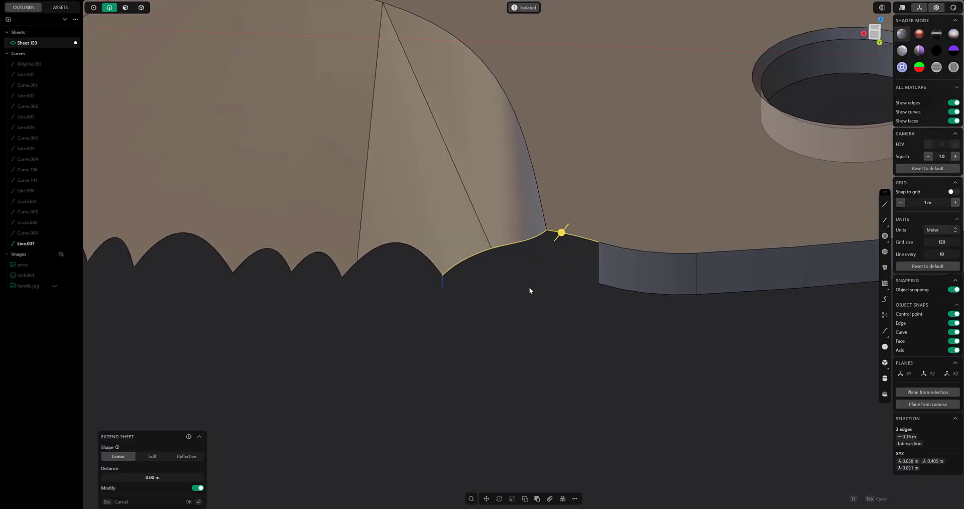
{"action": "key", "text": "Escape"}
{"action": "key", "text": "ctrl+d"}
{"action": "key", "text": "s"}
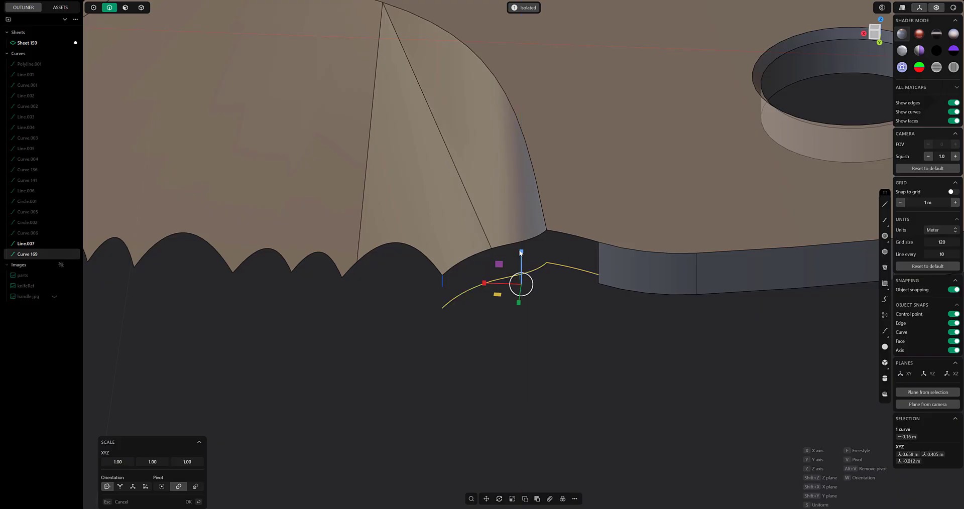
{"action": "left_click_drag", "start_coordinate": [521, 253], "coordinate": [521, 279]}
{"action": "key", "text": "Return"}
Snap the flattened curve to the vertical line's lower end and loft a sheet between it and the open upper edges
{"action": "key", "text": "g"}
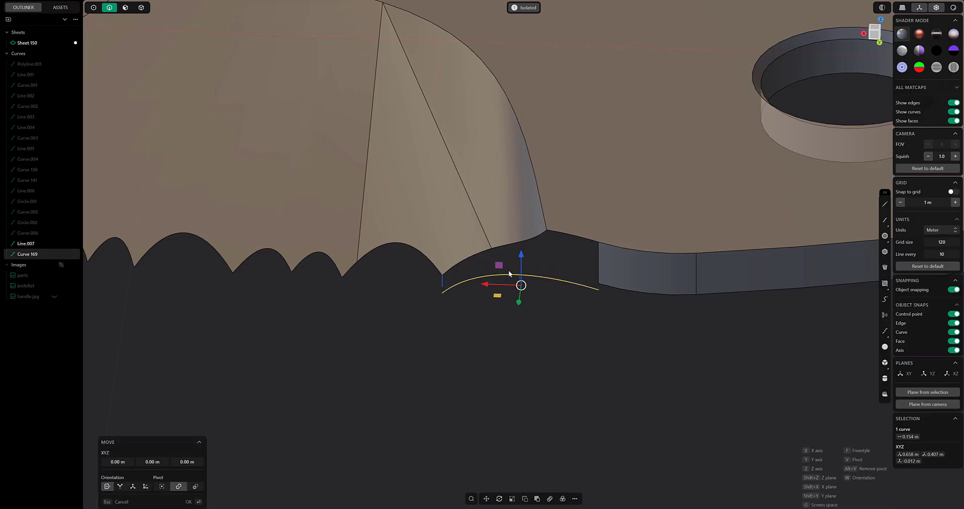
{"action": "left_click", "coordinate": [442, 288]}
{"action": "key", "text": "shift+e"}
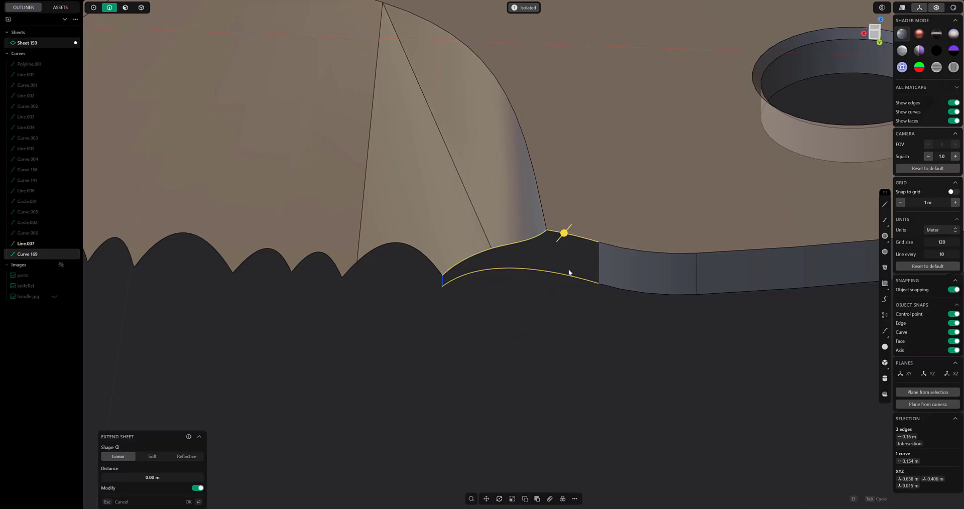
{"action": "right_click", "coordinate": [568, 272]}
{"action": "left_click", "coordinate": [597, 311]}
{"action": "key", "text": "Return"}
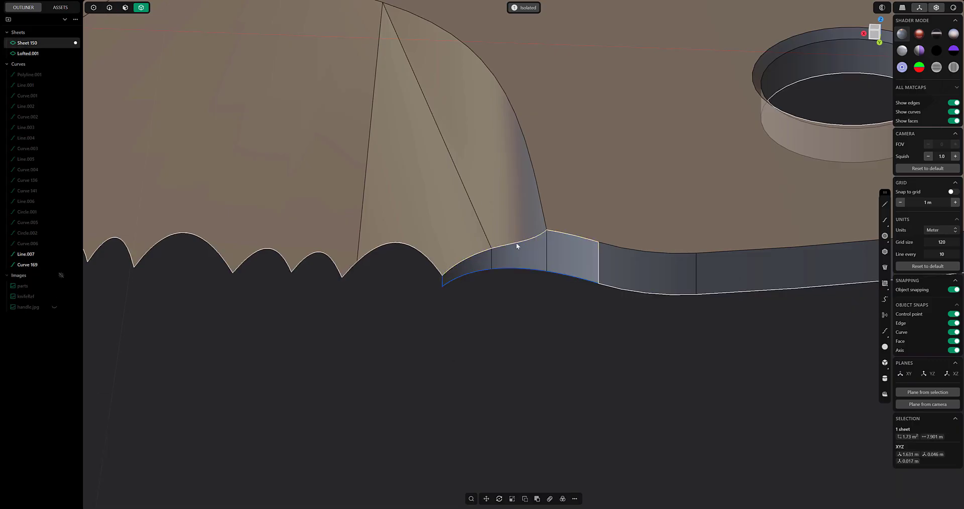
Join the lofted side wall to the blade sheet
{"action": "key", "text": "j"}
{"action": "scroll", "coordinate": [515, 334], "scroll_direction": "down", "scroll_amount": 4}
{"action": "middle_click_drag", "start_coordinate": [514, 345], "coordinate": [511, 374]}
{"action": "key", "text": "Escape"}
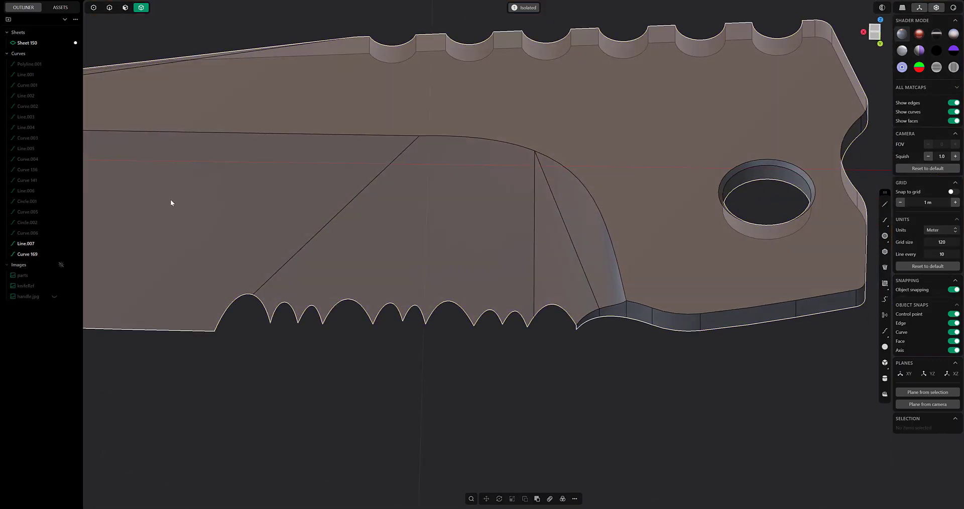
Select the full chain of serration edges on the cutting edge and try an Extend Sheet from it
{"action": "left_click", "coordinate": [109, 7]}
{"action": "left_click", "coordinate": [218, 317]}
{"action": "left_click", "coordinate": [264, 306], "text": "shift"}
{"action": "key", "text": "shift+e"}
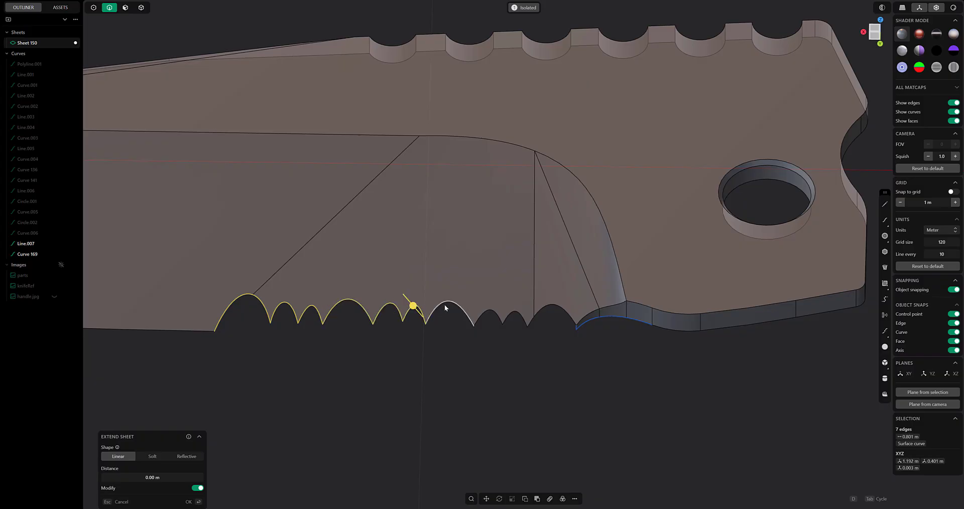
{"action": "left_click", "coordinate": [544, 308], "text": "shift"}
{"action": "key", "text": "7"}
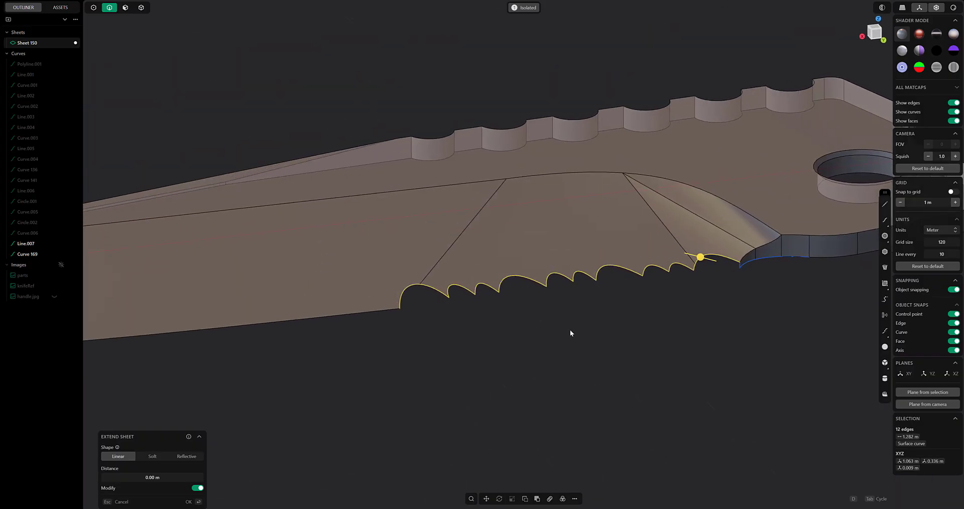
{"action": "key", "text": "Escape"}
{"action": "key", "text": "shift+e"}
{"action": "scroll", "coordinate": [372, 349], "scroll_direction": "down", "scroll_amount": 6}
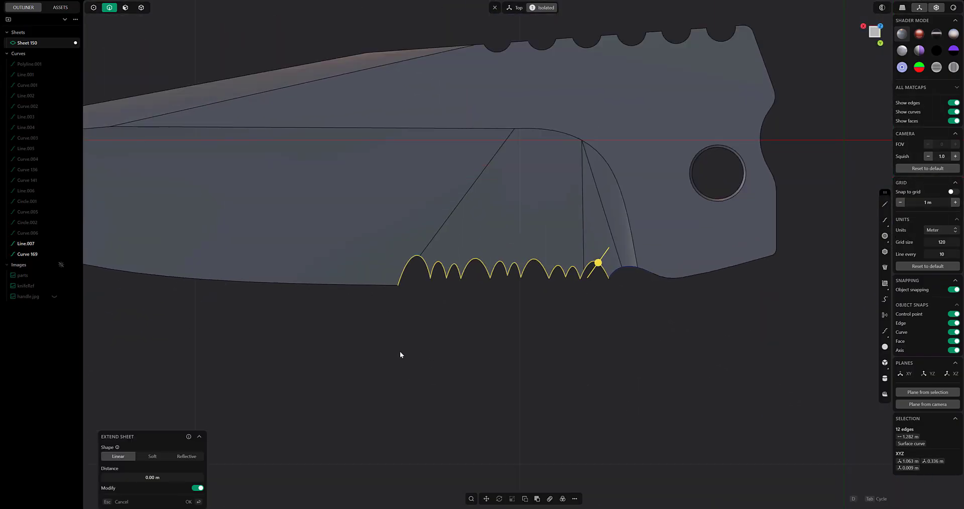
Duplicate the serration edges plus the long cutting edge as one curve and move the copy about 0.03 m outward and 0.03 m down
{"action": "left_click", "coordinate": [297, 306], "text": "shift"}
{"action": "key", "text": "ctrl+d"}
{"action": "key", "text": "y"}
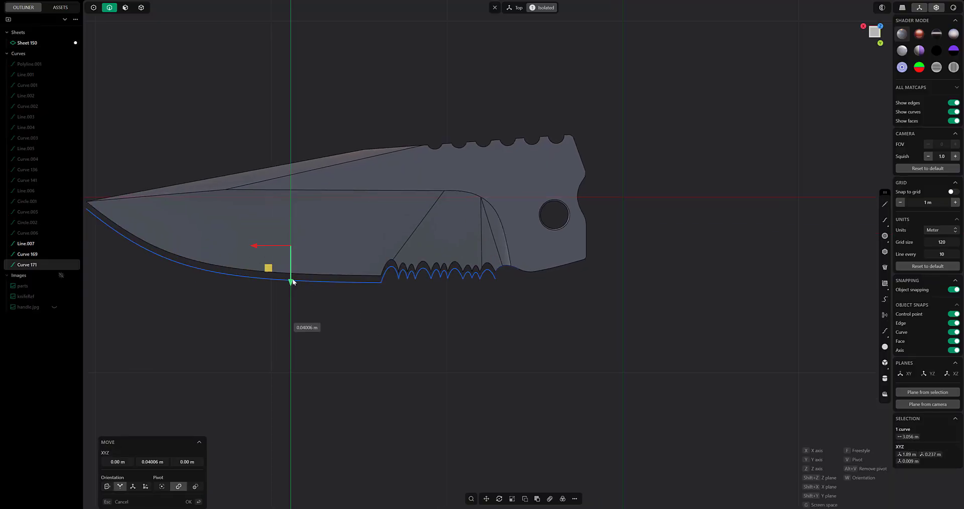
{"action": "right_click_drag", "start_coordinate": [294, 276], "coordinate": [542, 217]}
{"action": "scroll", "coordinate": [596, 308], "scroll_direction": "up", "scroll_amount": 6}
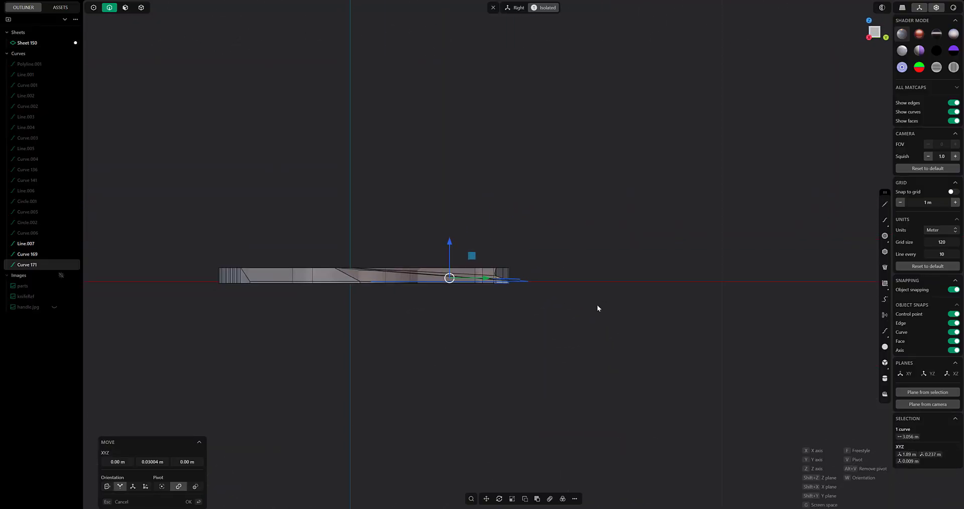
{"action": "middle_click_drag", "start_coordinate": [526, 349], "coordinate": [502, 337], "text": "alt"}
{"action": "left_click_drag", "start_coordinate": [428, 247], "coordinate": [442, 312]}
{"action": "middle_click_drag", "start_coordinate": [497, 354], "coordinate": [459, 365]}
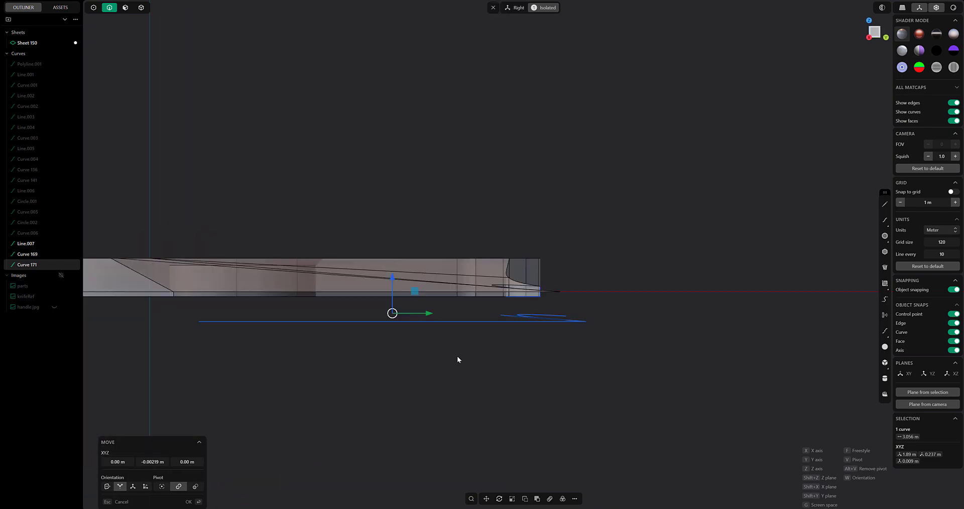
Try to flatten the copied cutting-edge curve by scaling it freehand along Z
{"action": "key", "text": "s"}
{"action": "key", "text": "z"}
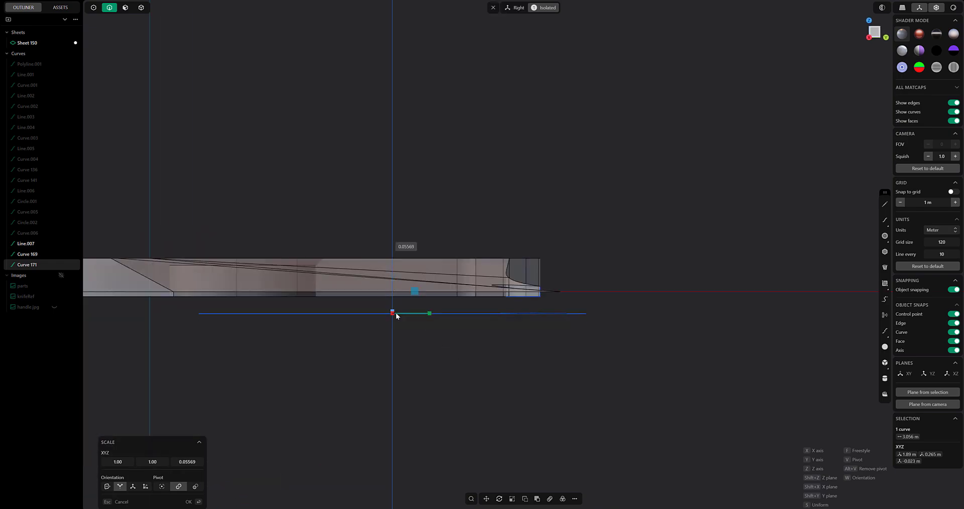
{"action": "key", "text": "Escape"}
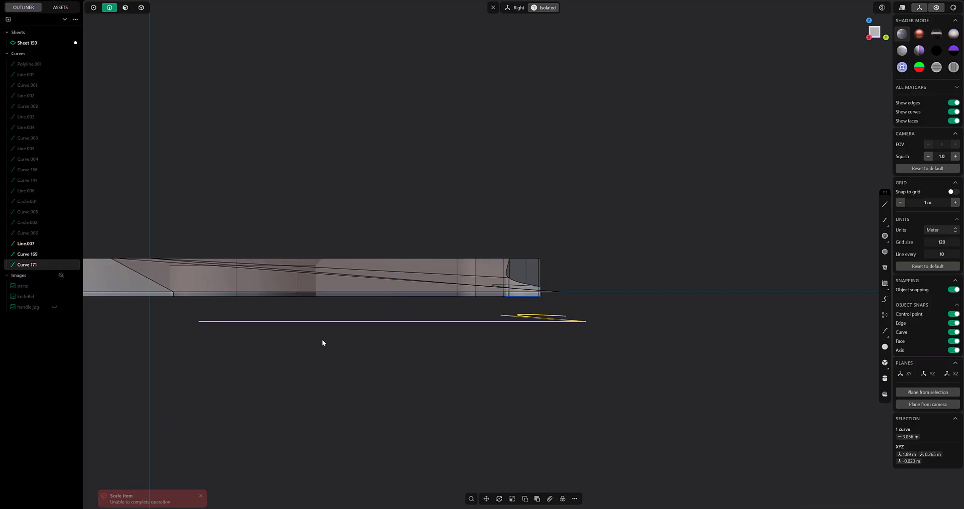
Flatten the copied cutting-edge curve with a Z scale of 0 and raise it about 0.018 m
{"action": "key", "text": "s"}
{"action": "key", "text": "z"}
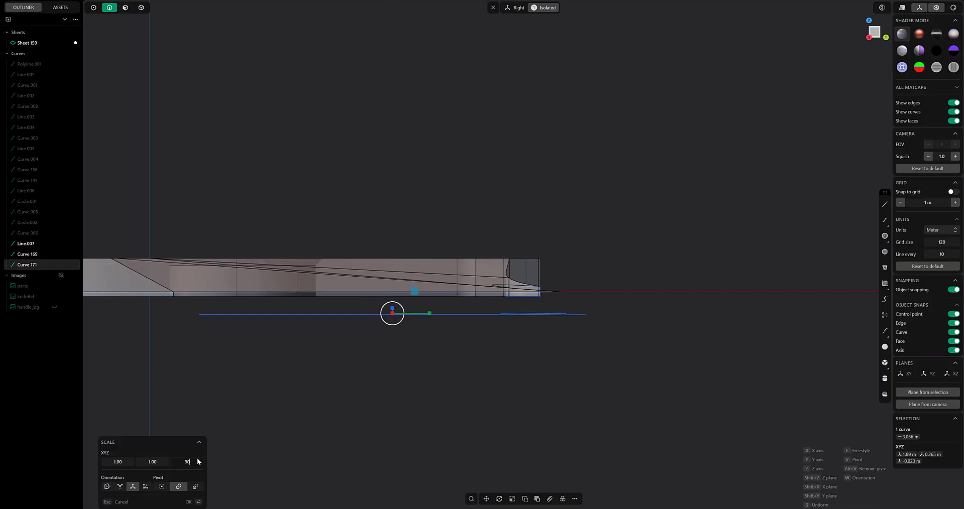
{"action": "type", "text": "00"}
{"action": "key", "text": "Return"}
{"action": "key", "text": "g"}
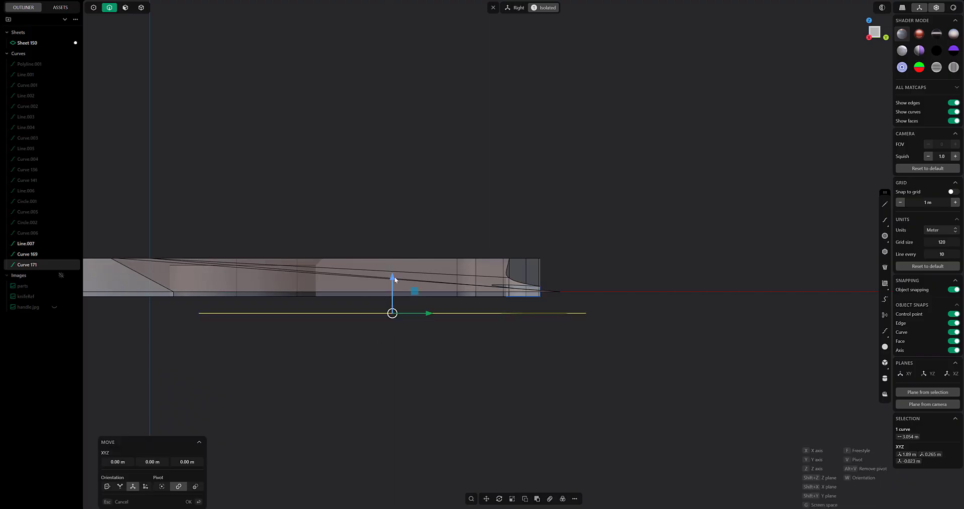
{"action": "left_click", "coordinate": [179, 300]}
Move the copied curve about 0.008 m along Y back towards the blade's cutting edge
{"action": "middle_click_drag", "start_coordinate": [179, 300], "coordinate": [402, 370]}
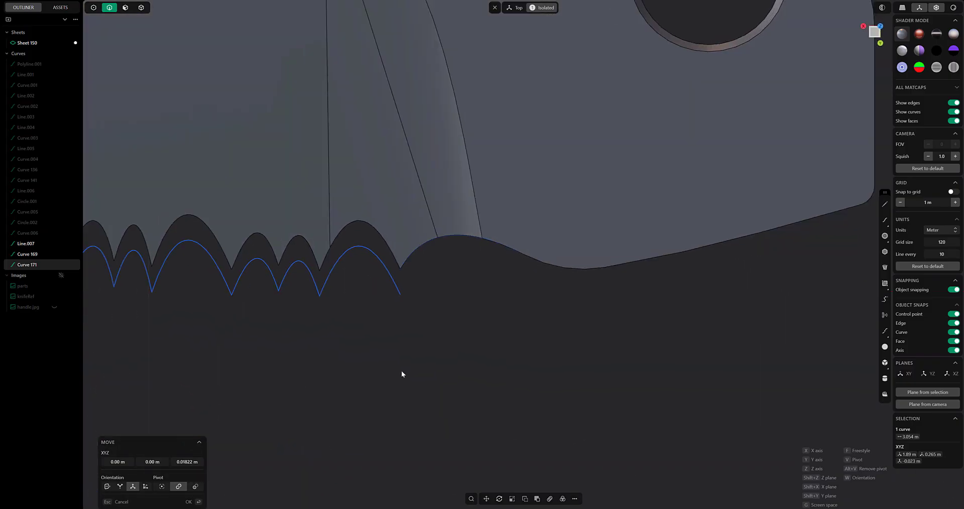
{"action": "scroll", "coordinate": [402, 370], "scroll_direction": "down", "scroll_amount": 3}
{"action": "middle_click_drag", "start_coordinate": [174, 346], "coordinate": [402, 320], "text": "shift"}
{"action": "scroll", "coordinate": [431, 336], "scroll_direction": "down", "scroll_amount": 3}
{"action": "middle_click_drag", "start_coordinate": [232, 316], "coordinate": [371, 341], "text": "shift"}
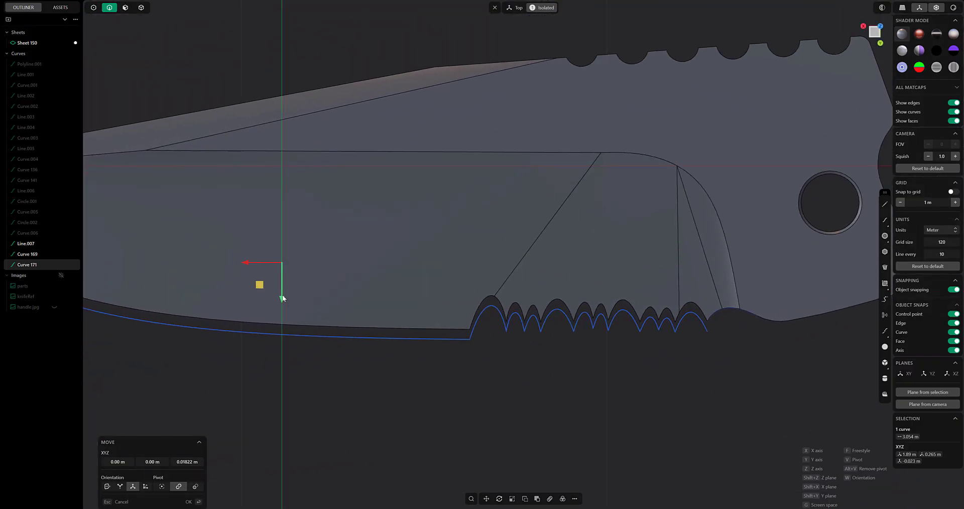
{"action": "left_click_drag", "start_coordinate": [283, 298], "coordinate": [286, 298]}
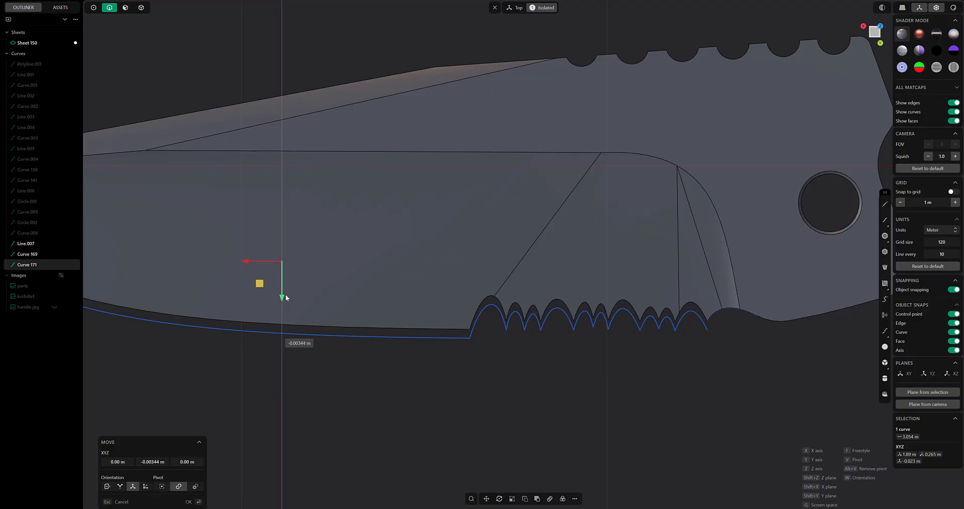
{"action": "middle_click_drag", "start_coordinate": [286, 296], "coordinate": [400, 344], "text": "shift"}
{"action": "scroll", "coordinate": [425, 340], "scroll_direction": "up", "scroll_amount": 5}
{"action": "middle_click_drag", "start_coordinate": [268, 247], "coordinate": [282, 310], "text": "shift"}
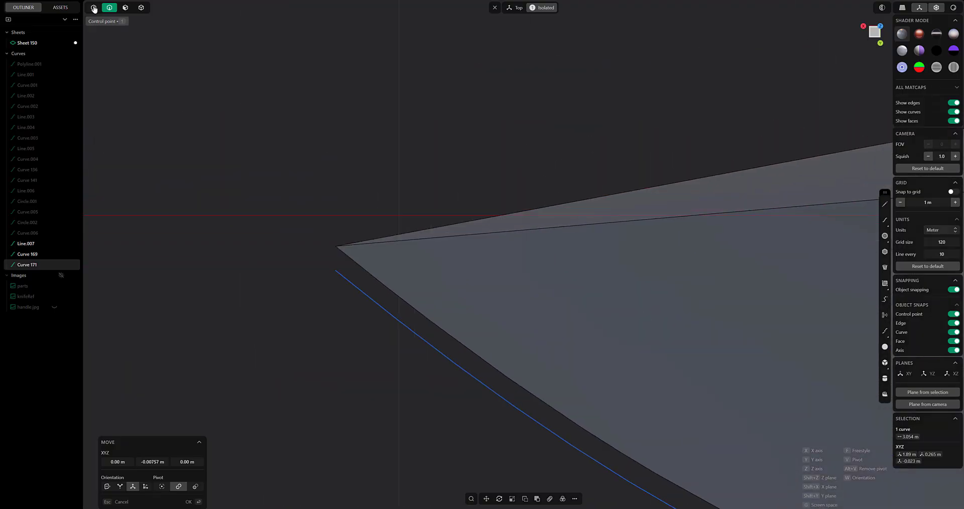
{"action": "key", "text": "Return"}
Extend the copied curve past the blade tip by moving its end control point about 0.04 m outward along the curve
{"action": "scroll", "coordinate": [363, 292], "scroll_direction": "down", "scroll_amount": 5}
{"action": "middle_click_drag", "start_coordinate": [634, 360], "coordinate": [465, 294], "text": "shift"}
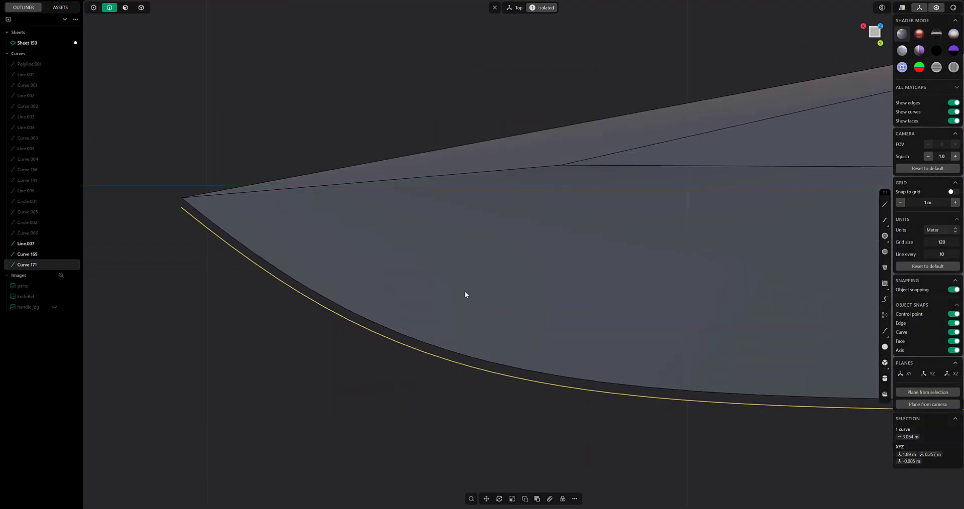
{"action": "middle_click_drag", "start_coordinate": [211, 211], "coordinate": [342, 267], "text": "shift"}
{"action": "scroll", "coordinate": [342, 267], "scroll_direction": "up", "scroll_amount": 4}
{"action": "scroll", "coordinate": [293, 225], "scroll_direction": "up", "scroll_amount": 2}
{"action": "left_click_drag", "start_coordinate": [339, 325], "coordinate": [339, 326]}
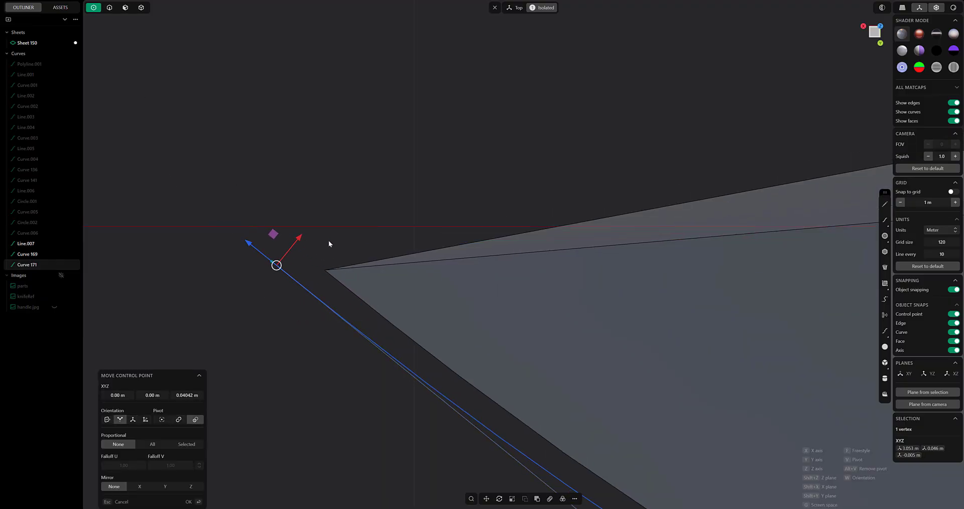
{"action": "key", "text": "Return"}
Draw a line about 0.024 m long from the blade tip outward across the copied curve
{"action": "left_click", "coordinate": [885, 204]}
{"action": "scroll", "coordinate": [471, 278], "scroll_direction": "up", "scroll_amount": 5}
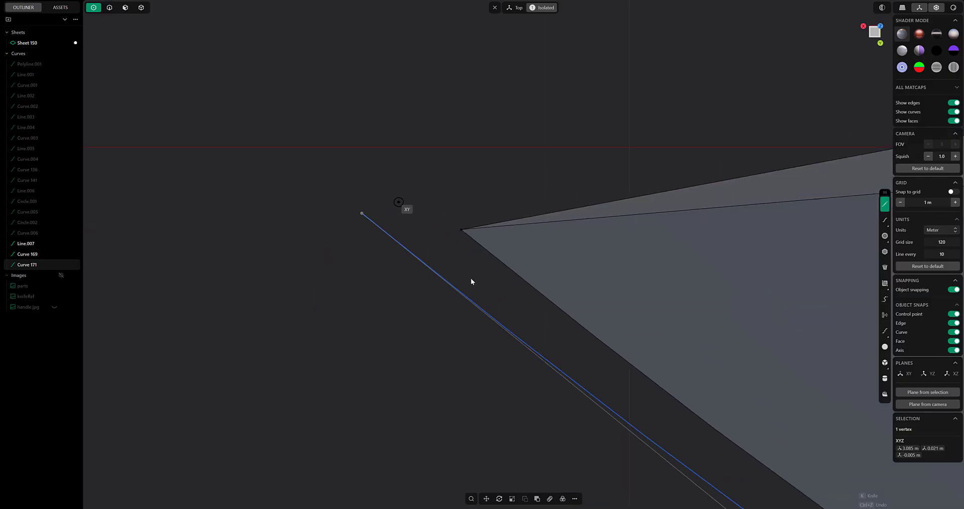
{"action": "left_click", "coordinate": [379, 262]}
{"action": "key", "text": "g"}
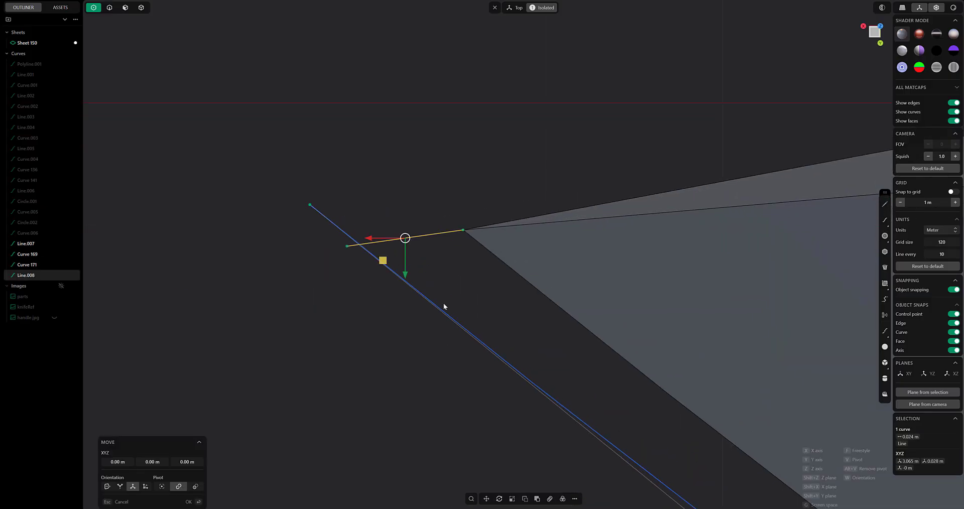
{"action": "middle_click_drag", "start_coordinate": [444, 303], "coordinate": [570, 293]}
{"action": "scroll", "coordinate": [303, 185], "scroll_direction": "up", "scroll_amount": 4}
{"action": "key", "text": "Escape"}
Bring the curve's tip end to the short line's outer end and lower that line end about 0.005 m to meet it
{"action": "left_click", "coordinate": [331, 203]}
{"action": "key", "text": "g"}
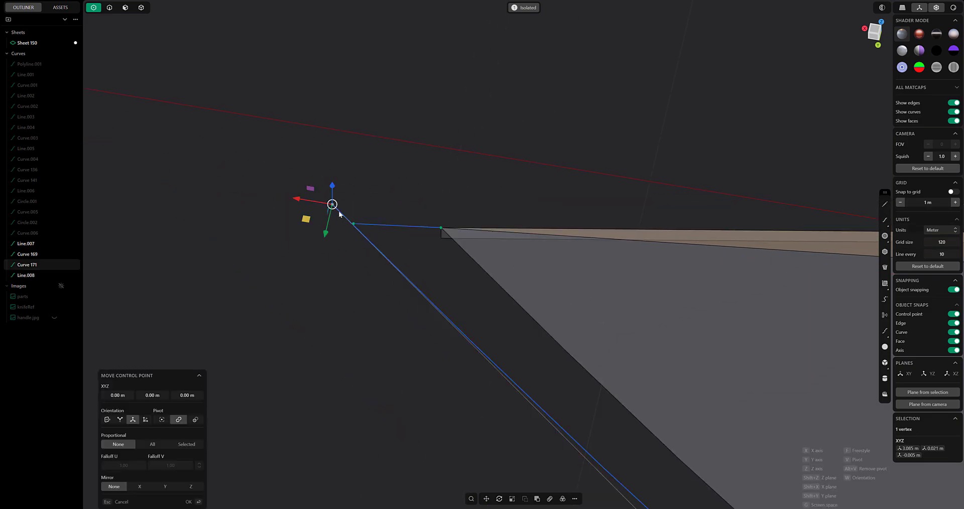
{"action": "left_click_drag", "start_coordinate": [332, 204], "coordinate": [353, 224]}
{"action": "middle_click_drag", "start_coordinate": [353, 224], "coordinate": [425, 200]}
{"action": "key", "text": "z"}
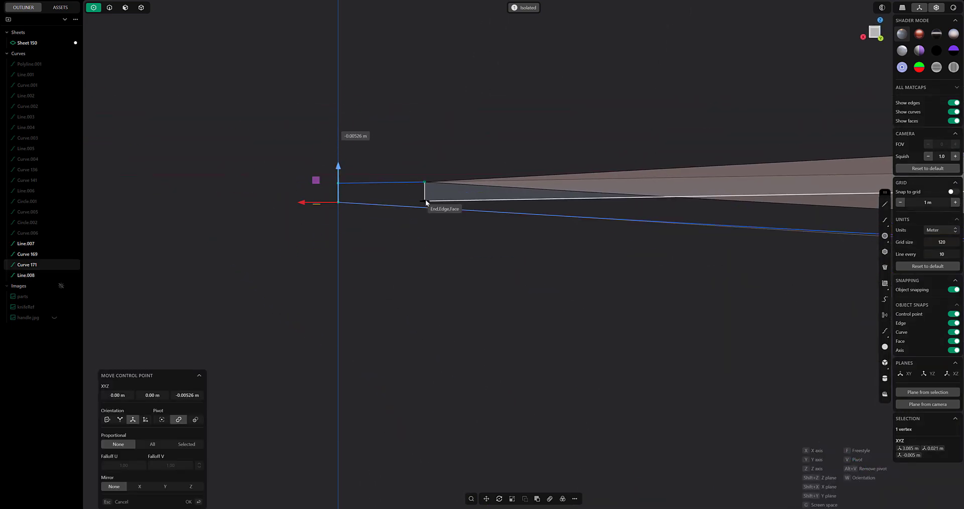
{"action": "left_click", "coordinate": [338, 183]}
{"action": "key", "text": "g"}
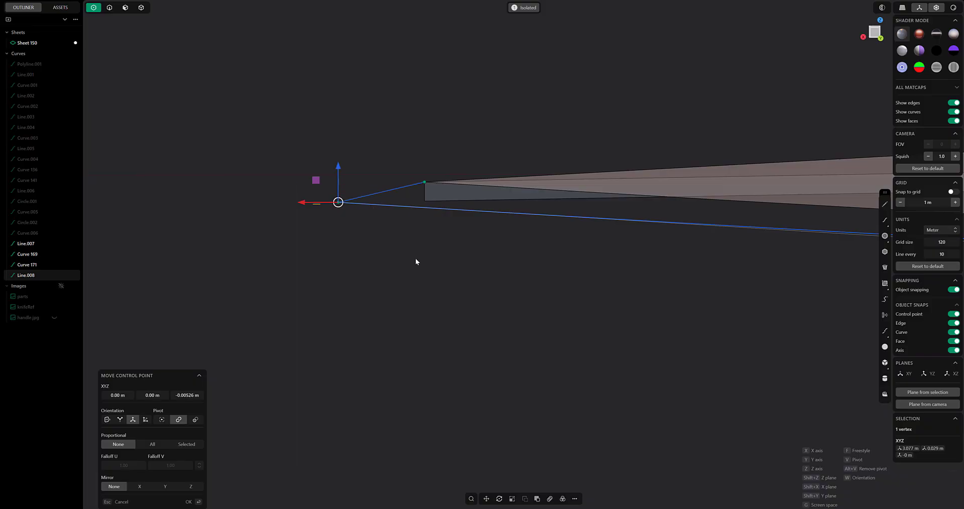
{"action": "middle_click_drag", "start_coordinate": [415, 261], "coordinate": [435, 222]}
{"action": "key", "text": "Return"}
Rebuild the copied serration curve with the Refit method, a tolerance of 0.1 m and corners kept
{"action": "middle_click_drag", "start_coordinate": [428, 315], "coordinate": [498, 300]}
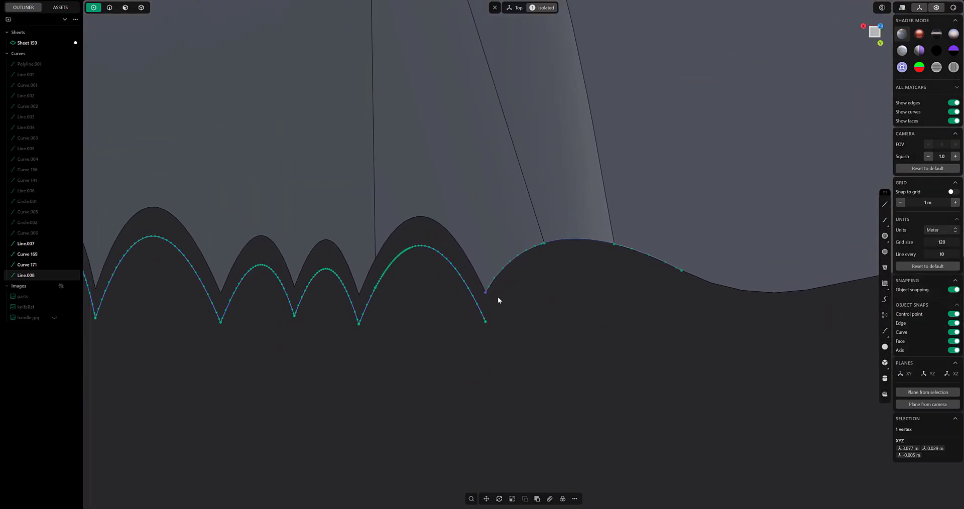
{"action": "scroll", "coordinate": [498, 300], "scroll_direction": "up", "scroll_amount": 3}
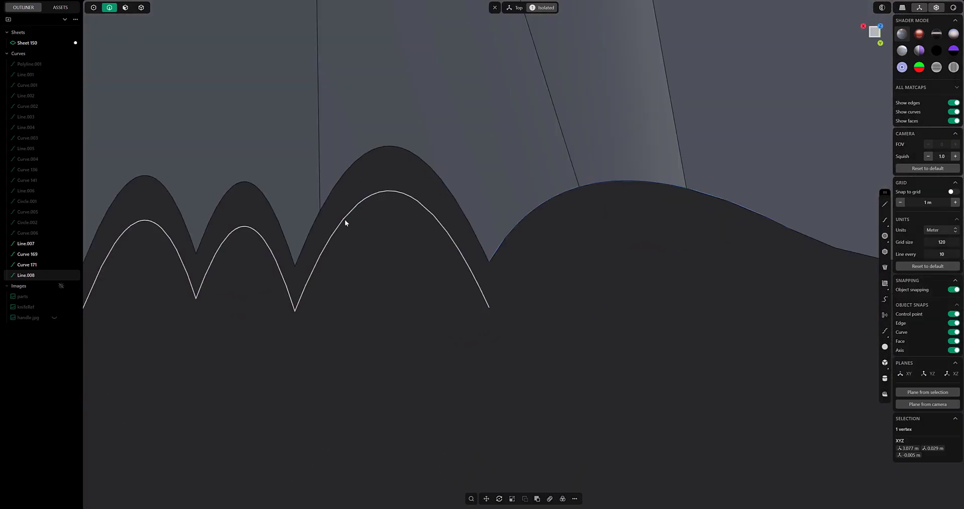
{"action": "left_click", "coordinate": [345, 219]}
{"action": "scroll", "coordinate": [352, 221], "scroll_direction": "down", "scroll_amount": 4}
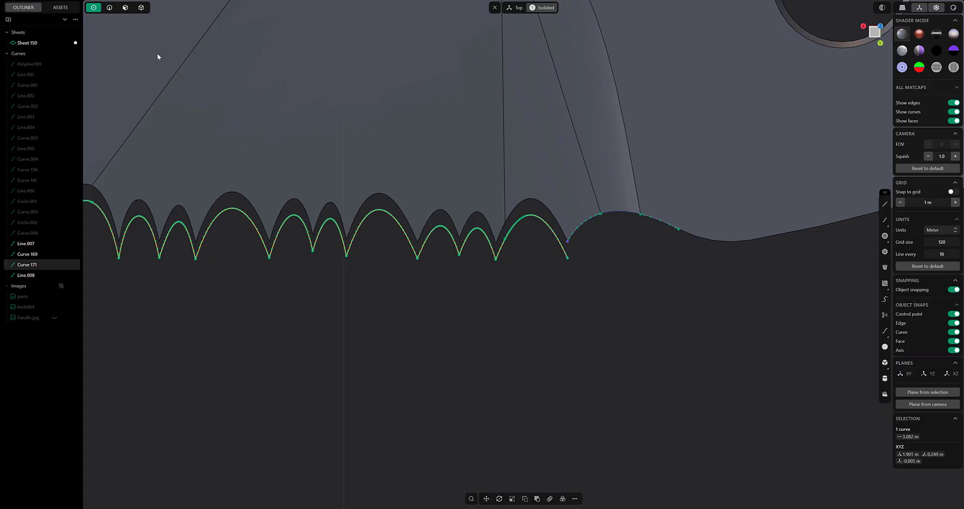
{"action": "right_click", "coordinate": [517, 230]}
{"action": "type", "text": "re"}
{"action": "left_click", "coordinate": [550, 273]}
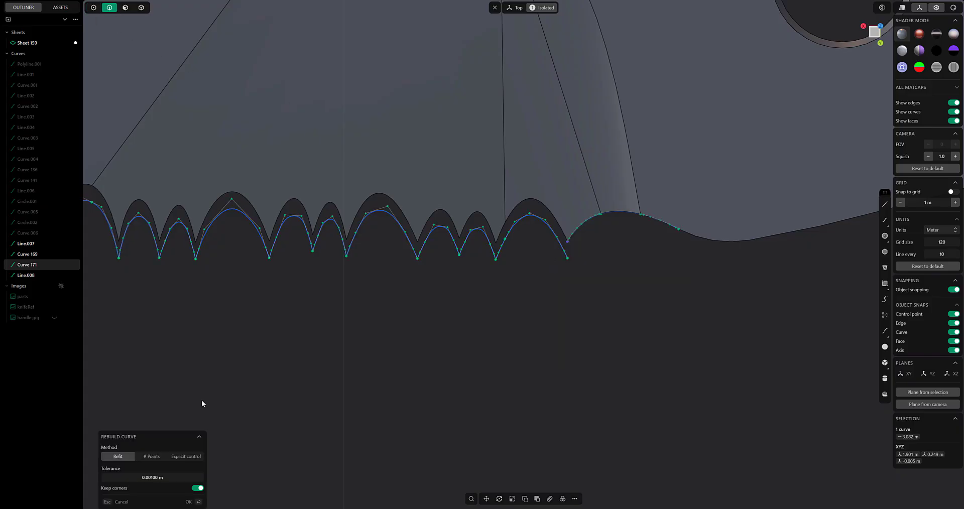
{"action": "key", "text": "Return"}
{"action": "scroll", "coordinate": [459, 324], "scroll_direction": "up", "scroll_amount": 5}
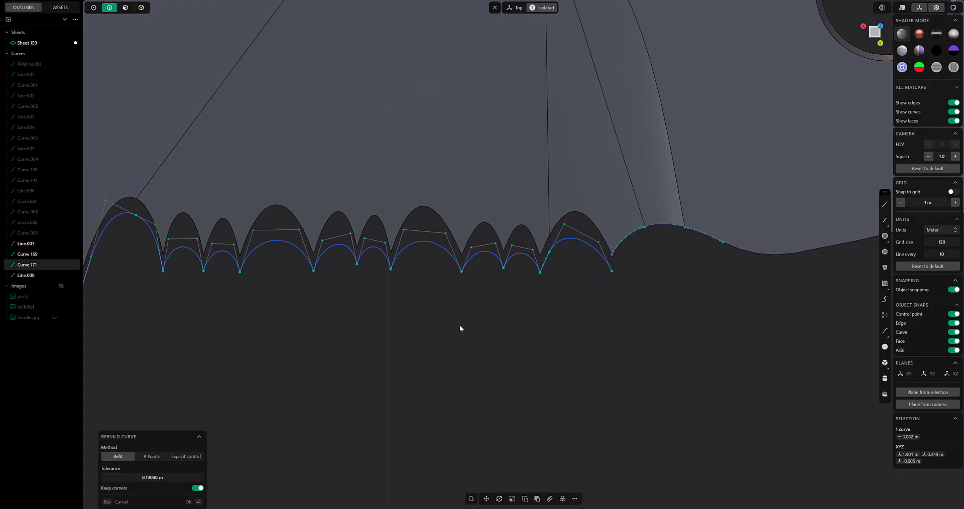
{"action": "key", "text": "Return"}
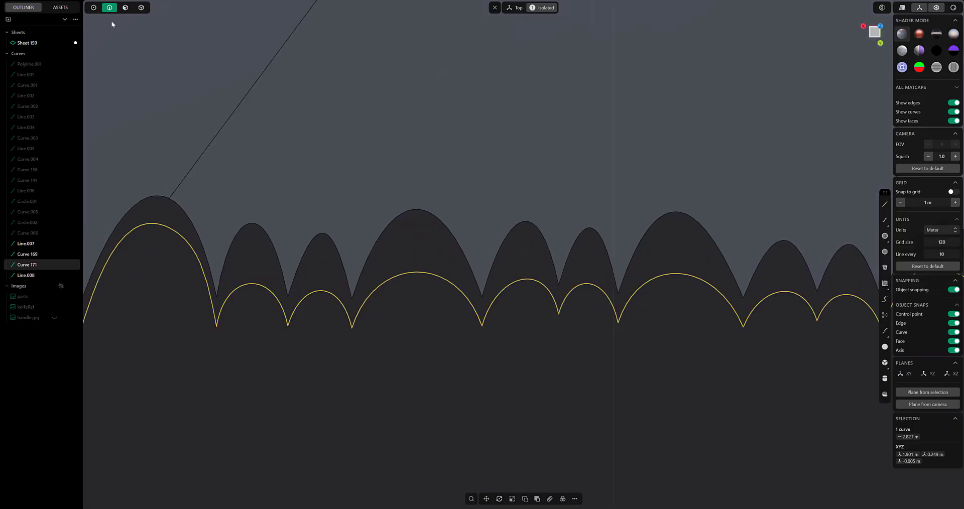
Raise the two top control points of the curve's second serration arch and scale them closer together
{"action": "key", "text": "1"}
{"action": "middle_click_drag", "start_coordinate": [208, 279], "coordinate": [344, 279]}
{"action": "left_click", "coordinate": [388, 267]}
{"action": "key", "text": "g"}
{"action": "key", "text": "s"}
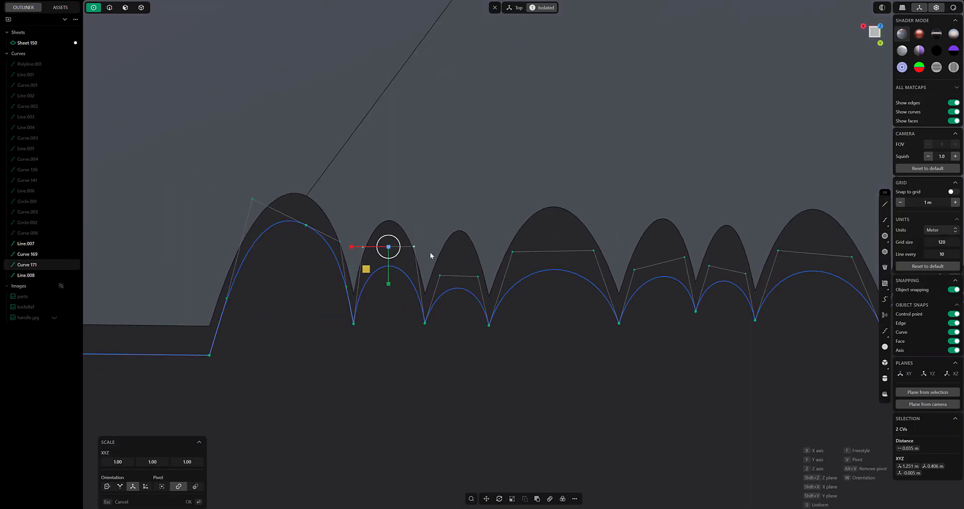
{"action": "key", "text": "Escape"}
Raise the third arch's two top control points about 0.014 m and bring them closer together
{"action": "left_click", "coordinate": [458, 258]}
{"action": "key", "text": "g"}
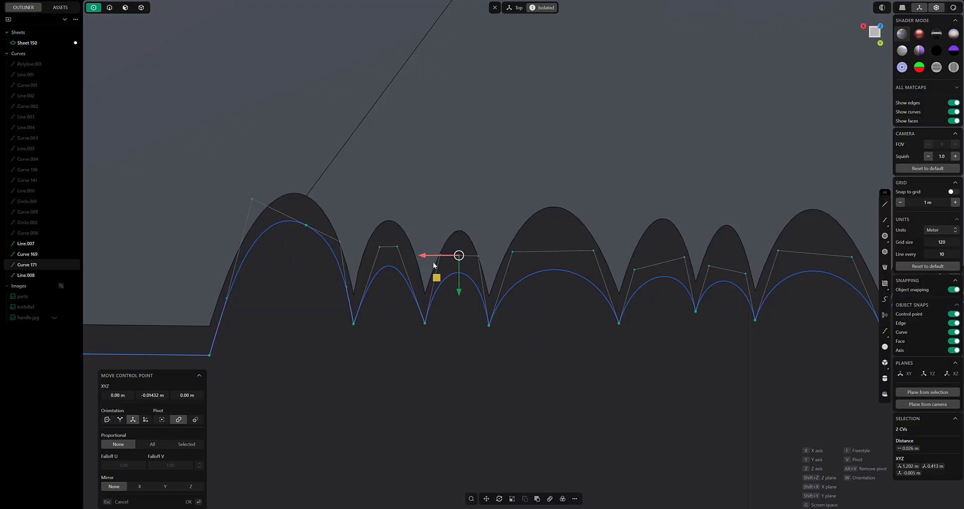
{"action": "key", "text": "x"}
{"action": "left_click", "coordinate": [441, 255]}
Raise the two top control points of the wide fourth arch and narrow their spacing
{"action": "middle_click_drag", "start_coordinate": [496, 222], "coordinate": [414, 224]}
{"action": "left_click_drag", "start_coordinate": [415, 224], "coordinate": [522, 246]}
{"action": "key", "text": "g"}
{"action": "key", "text": "y"}
{"action": "left_click", "coordinate": [432, 234]}
{"action": "key", "text": "t"}
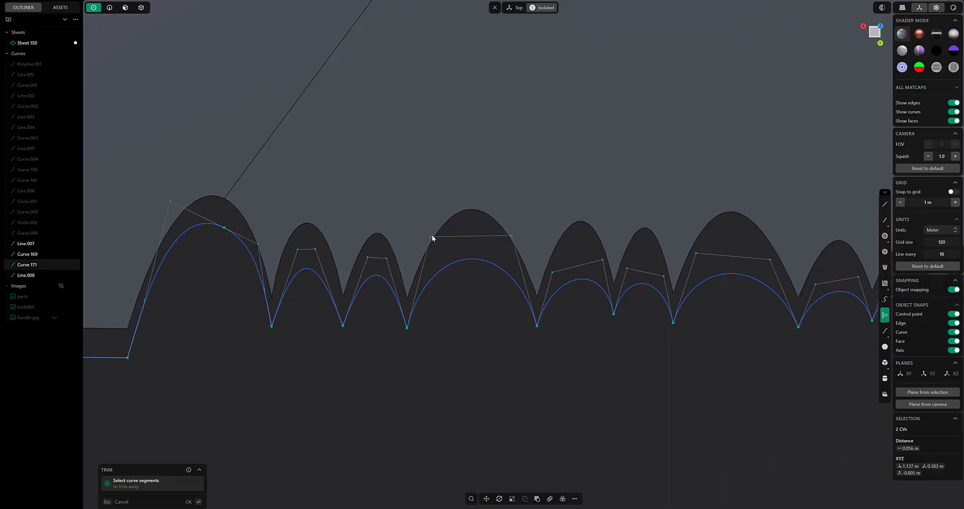
{"action": "key", "text": "Escape"}
{"action": "middle_click_drag", "start_coordinate": [426, 237], "coordinate": [358, 230]}
Raise the fifth arch's near-side top control point and scale its two top points closer together
{"action": "left_click", "coordinate": [484, 262]}
{"action": "key", "text": "g"}
{"action": "key", "text": "y"}
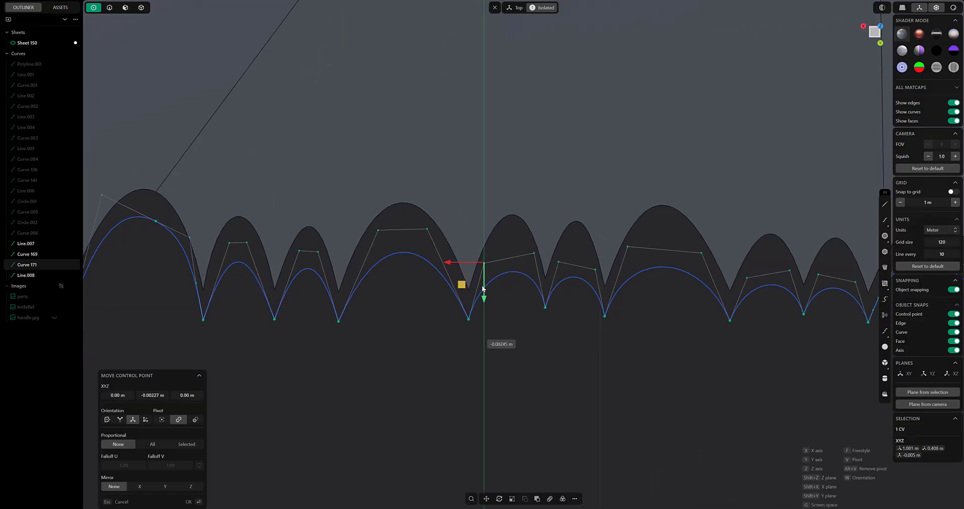
{"action": "left_click", "coordinate": [542, 255]}
{"action": "left_click_drag", "start_coordinate": [477, 223], "coordinate": [543, 262]}
{"action": "key", "text": "s"}
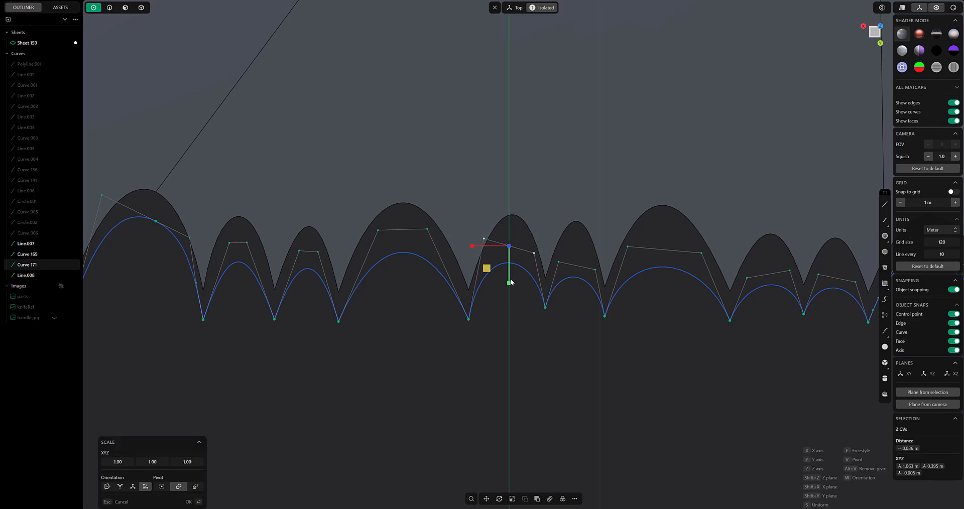
{"action": "left_click", "coordinate": [474, 248]}
Adjust the valley vertices between the curve's middle and handle-side serration arches, slightly raising those on both sides of the eighth arch
{"action": "middle_click_drag", "start_coordinate": [473, 248], "coordinate": [353, 244]}
{"action": "left_click", "coordinate": [424, 305]}
{"action": "key", "text": "g"}
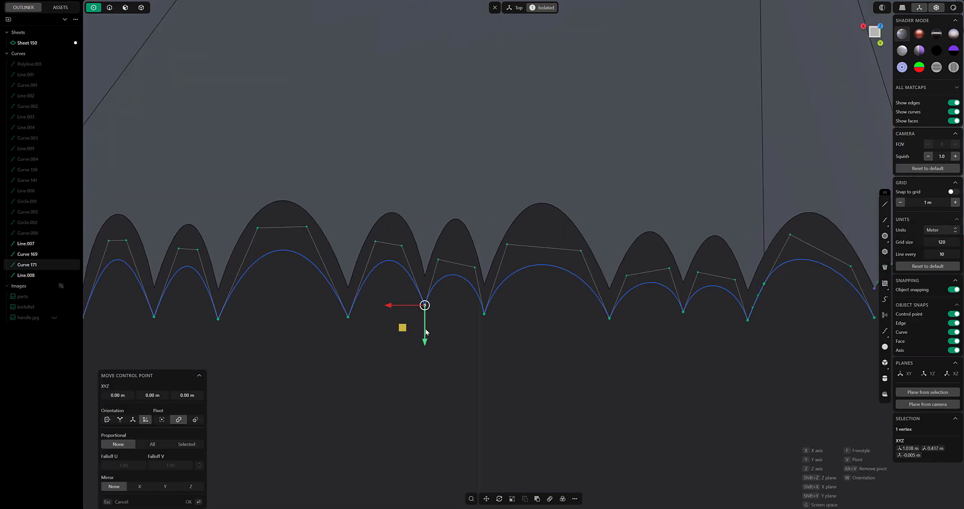
{"action": "scroll", "coordinate": [426, 259], "scroll_direction": "down", "scroll_amount": 5}
{"action": "scroll", "coordinate": [505, 275], "scroll_direction": "up", "scroll_amount": 4}
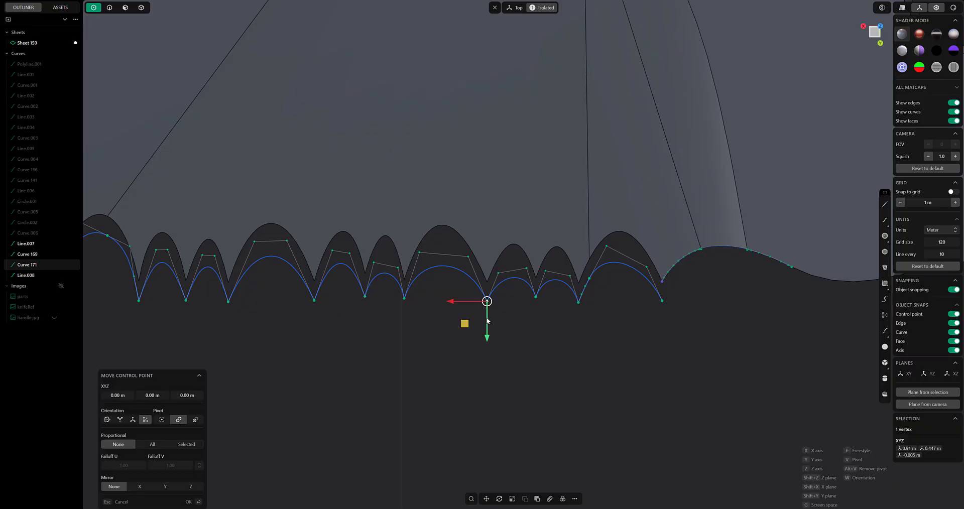
{"action": "left_click", "coordinate": [531, 305]}
{"action": "left_click", "coordinate": [534, 296]}
{"action": "key", "text": "g"}
{"action": "scroll", "coordinate": [536, 324], "scroll_direction": "up", "scroll_amount": 4}
{"action": "left_click", "coordinate": [470, 273]}
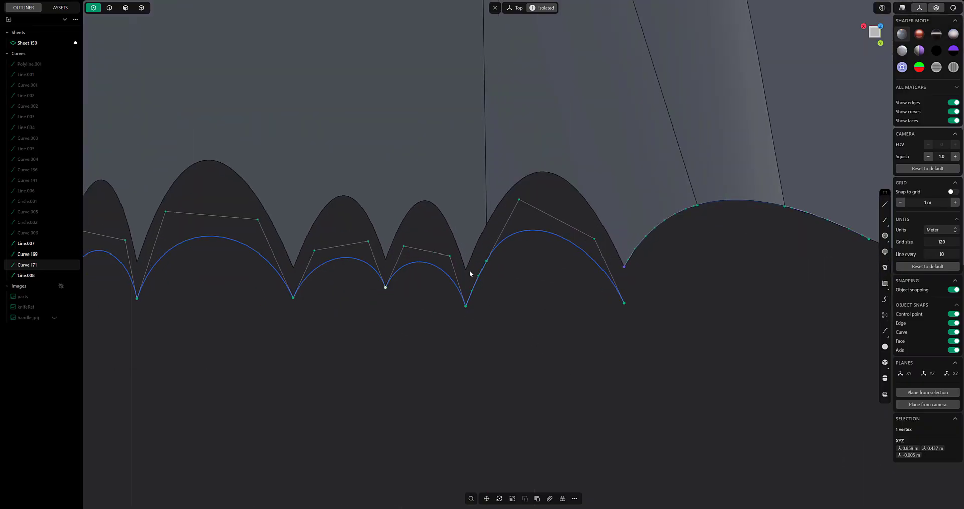
Raise the curve's handle-side end vertex about 0.020 m to the blade edge's corner and move the adjacent control point up and inward
{"action": "middle_click_drag", "start_coordinate": [488, 293], "coordinate": [405, 304]}
{"action": "left_click", "coordinate": [540, 278]}
{"action": "key", "text": "g"}
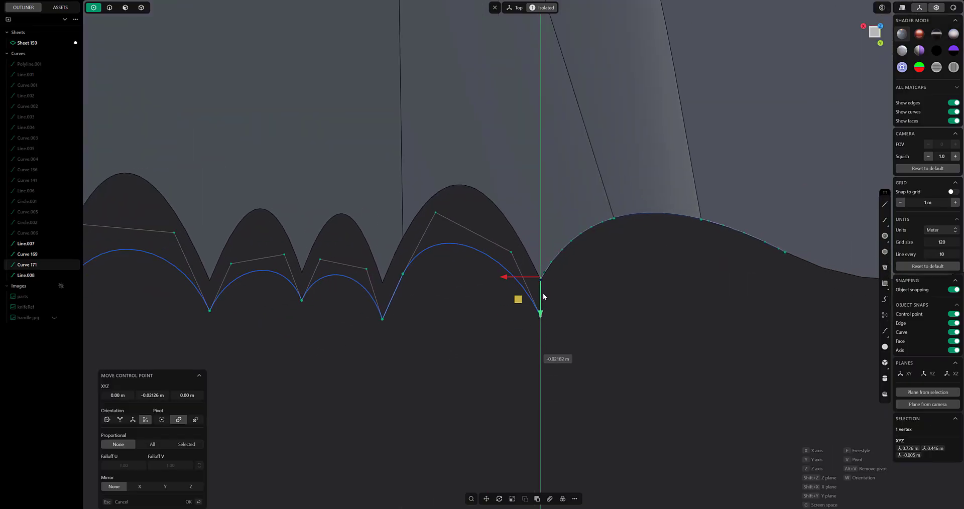
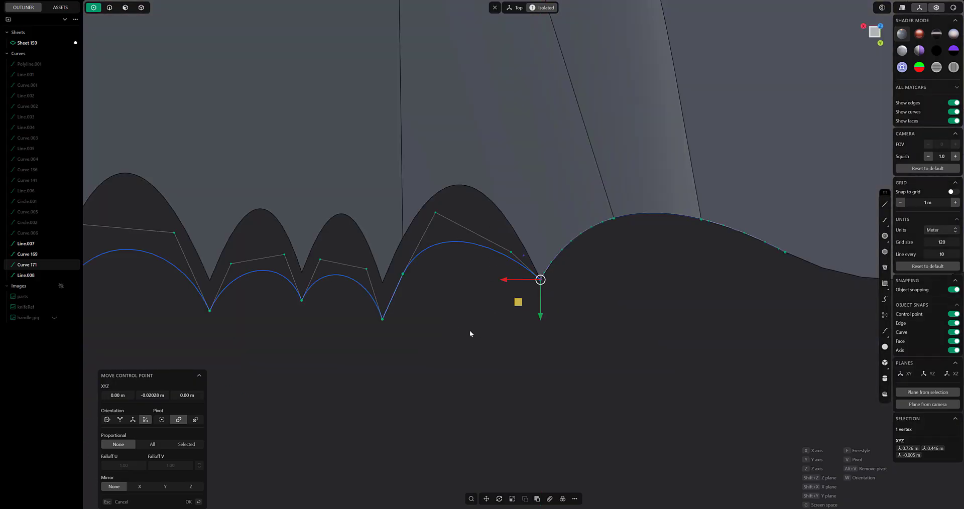
{"action": "left_click", "coordinate": [450, 282]}
{"action": "left_click", "coordinate": [518, 255]}
{"action": "key", "text": "g"}
{"action": "left_click", "coordinate": [479, 242]}
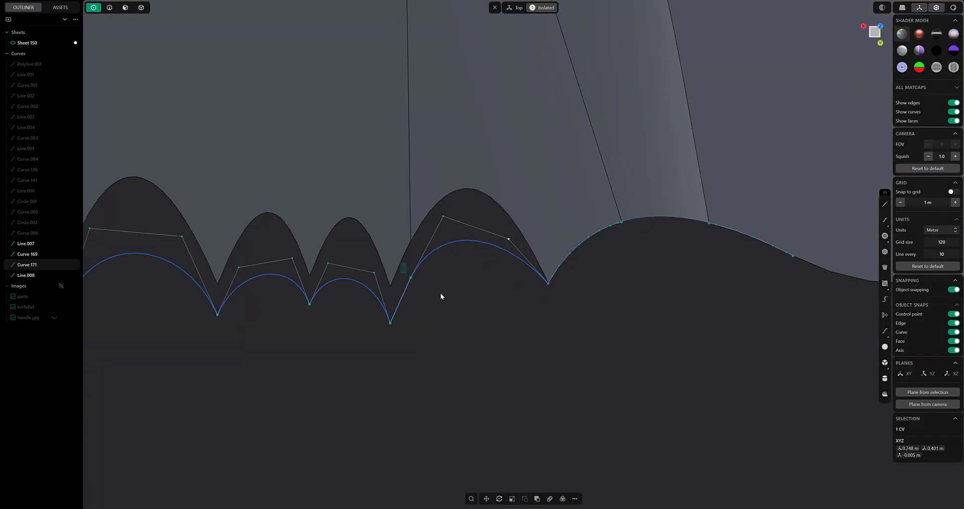
Refine the tenth arch by adjusting its lower blade-side control point, raising the peak point and shifting the far top point inward
{"action": "left_click", "coordinate": [410, 277]}
{"action": "key", "text": "g"}
{"action": "left_click", "coordinate": [426, 272]}
{"action": "left_click", "coordinate": [427, 272]}
{"action": "left_click", "coordinate": [443, 216]}
{"action": "left_click_drag", "start_coordinate": [444, 241], "coordinate": [444, 232]}
{"action": "left_click", "coordinate": [509, 239]}
Raise the ninth arch's two top control points and bring them closer together
{"action": "middle_click_drag", "start_coordinate": [459, 247], "coordinate": [622, 230]}
{"action": "left_click_drag", "start_coordinate": [496, 236], "coordinate": [542, 271]}
{"action": "left_click_drag", "start_coordinate": [537, 270], "coordinate": [510, 302]}
{"action": "left_click", "coordinate": [525, 305]}
{"action": "left_click_drag", "start_coordinate": [513, 243], "coordinate": [499, 221]}
{"action": "left_click", "coordinate": [536, 216]}
{"action": "left_click", "coordinate": [490, 222]}
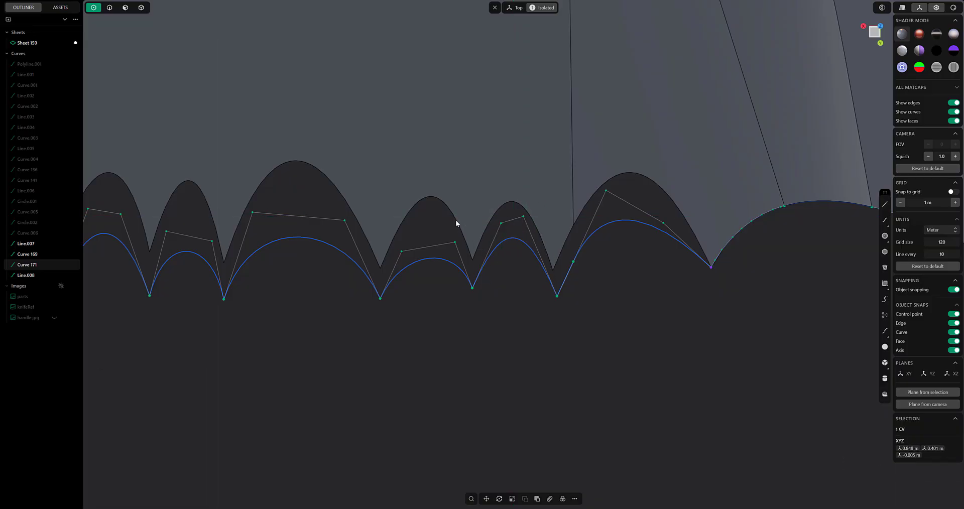
Raise the eighth arch's two top control points and narrow the gap between them
{"action": "left_click_drag", "start_coordinate": [455, 242], "coordinate": [454, 209]}
{"action": "left_click", "coordinate": [410, 262]}
{"action": "left_click_drag", "start_coordinate": [411, 263], "coordinate": [379, 220]}
{"action": "right_click", "coordinate": [360, 246]}
Raise the wide seventh arch's two top control points and pull them closer together
{"action": "middle_click_drag", "start_coordinate": [359, 245], "coordinate": [494, 284], "text": "shift"}
{"action": "left_click", "coordinate": [479, 259]}
{"action": "left_click_drag", "start_coordinate": [449, 260], "coordinate": [429, 260]}
{"action": "left_click_drag", "start_coordinate": [460, 296], "coordinate": [461, 248]}
{"action": "left_click", "coordinate": [388, 250]}
{"action": "left_click_drag", "start_coordinate": [388, 250], "coordinate": [406, 228]}
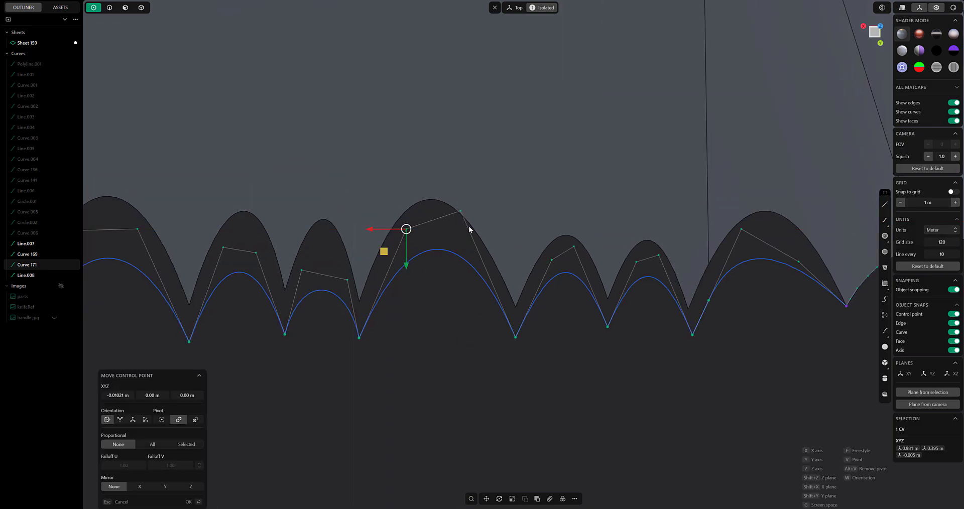
Move the sixth arch's two top control points upward and closer together to match the sheet's arch above it
{"action": "middle_click_drag", "start_coordinate": [440, 248], "coordinate": [586, 260], "text": "shift"}
{"action": "left_click", "coordinate": [494, 294]}
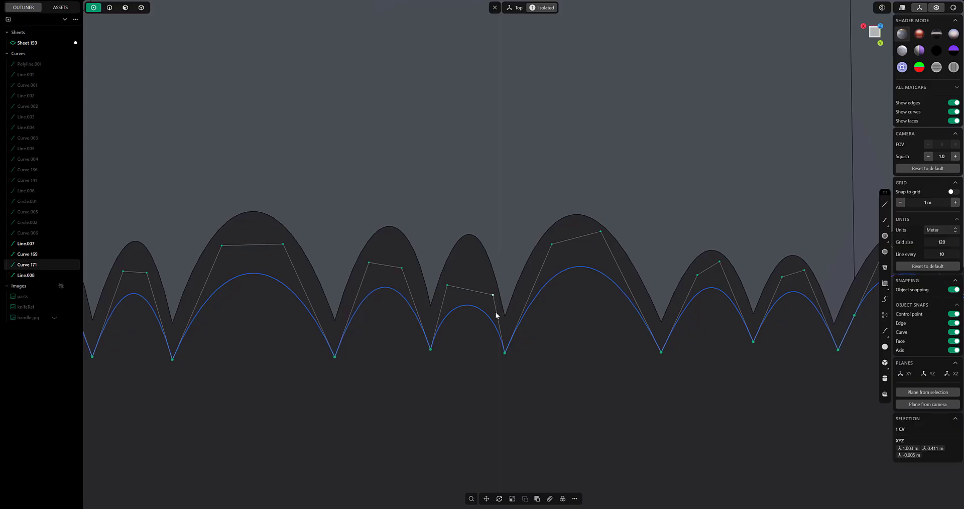
{"action": "left_click_drag", "start_coordinate": [495, 312], "coordinate": [450, 273]}
{"action": "right_click", "coordinate": [451, 274]}
{"action": "left_click", "coordinate": [447, 285]}
{"action": "left_click_drag", "start_coordinate": [451, 315], "coordinate": [452, 288]}
{"action": "left_click_drag", "start_coordinate": [418, 261], "coordinate": [425, 261]}
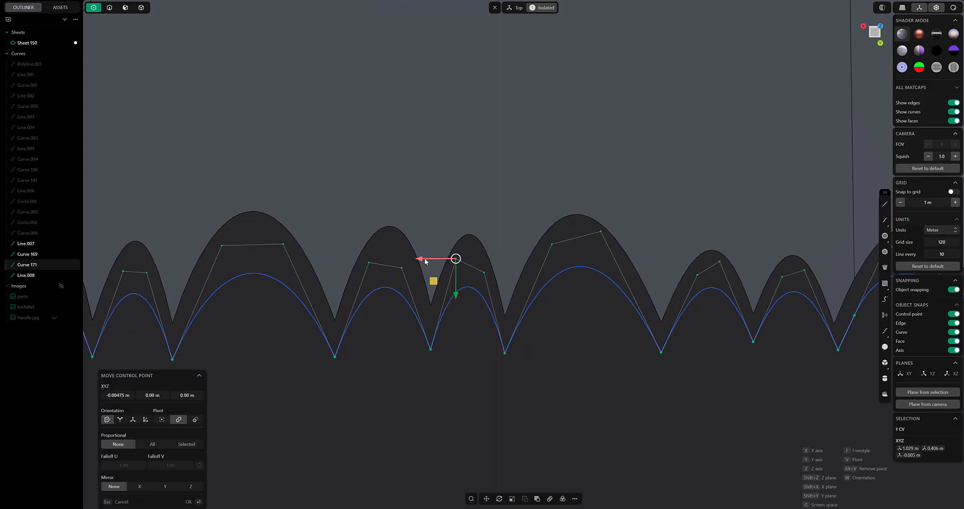
{"action": "right_click", "coordinate": [392, 269]}
Move the first arch's tip-side top control point toward the handle and about 0.011 m down
{"action": "middle_click_drag", "start_coordinate": [338, 277], "coordinate": [451, 283], "text": "shift"}
{"action": "scroll", "coordinate": [451, 283], "scroll_direction": "down", "scroll_amount": 2}
{"action": "scroll", "coordinate": [419, 327], "scroll_direction": "down", "scroll_amount": 3}
{"action": "middle_click_drag", "start_coordinate": [419, 328], "coordinate": [448, 280]}
{"action": "scroll", "coordinate": [448, 281], "scroll_direction": "up", "scroll_amount": 3}
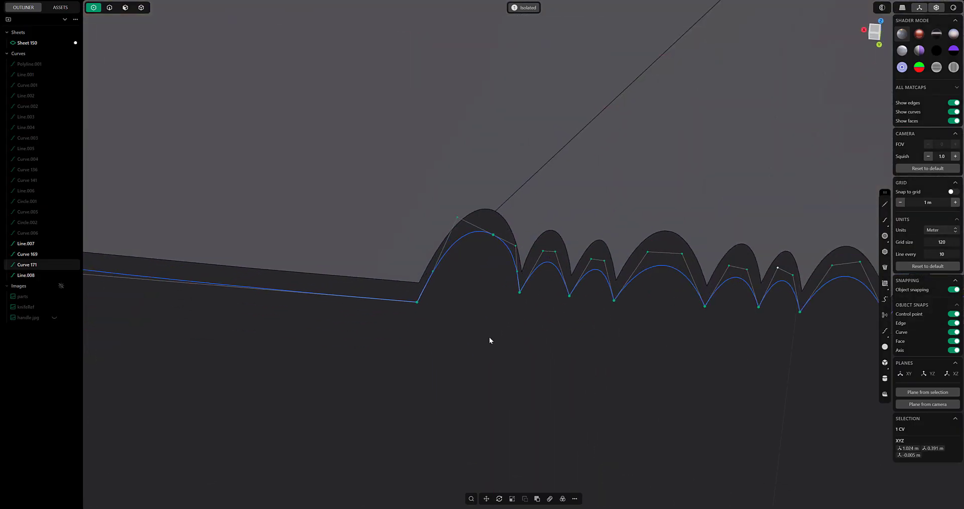
{"action": "key", "text": "KP_7"}
{"action": "scroll", "coordinate": [490, 379], "scroll_direction": "up", "scroll_amount": 3}
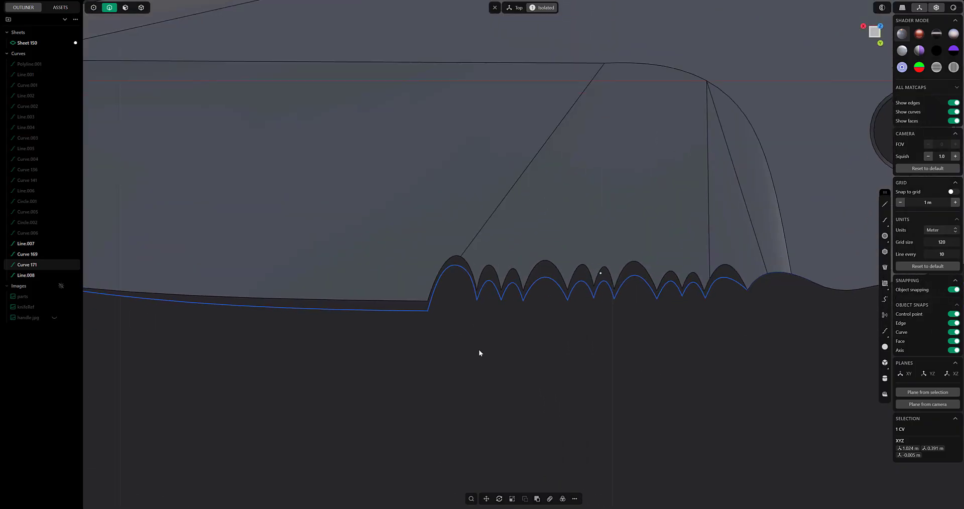
{"action": "scroll", "coordinate": [408, 315], "scroll_direction": "up", "scroll_amount": 3}
{"action": "left_click", "coordinate": [386, 232]}
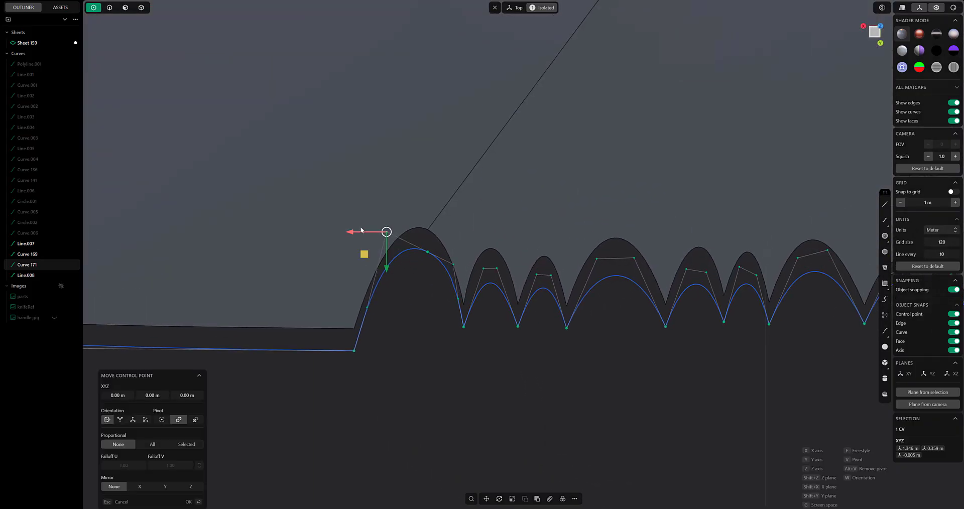
{"action": "left_click_drag", "start_coordinate": [361, 228], "coordinate": [383, 231]}
{"action": "left_click_drag", "start_coordinate": [409, 267], "coordinate": [409, 279]}
{"action": "middle_click_drag", "start_coordinate": [460, 271], "coordinate": [449, 278], "text": "shift"}
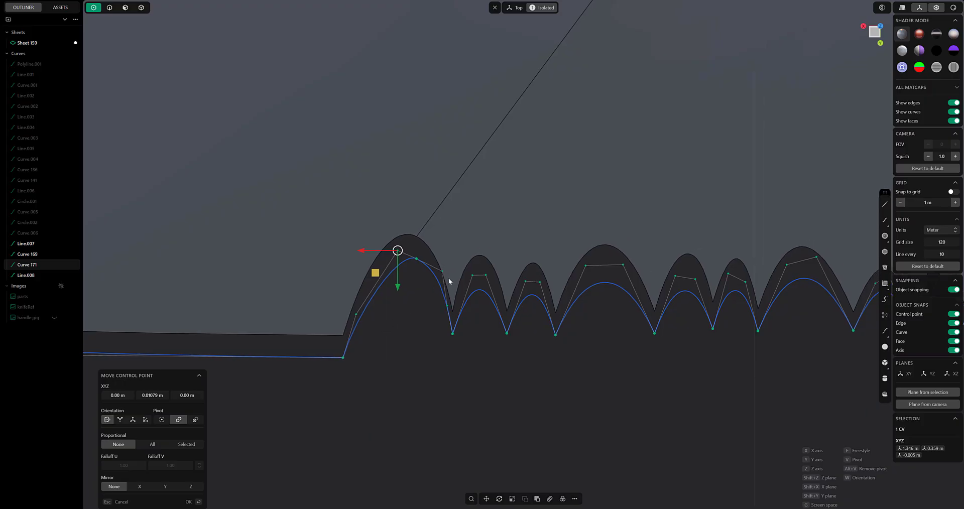
Reposition the first arch's top and handle-side control points to give the large arch a rounder, more even outline
{"action": "left_click", "coordinate": [441, 271]}
{"action": "right_click", "coordinate": [425, 271]}
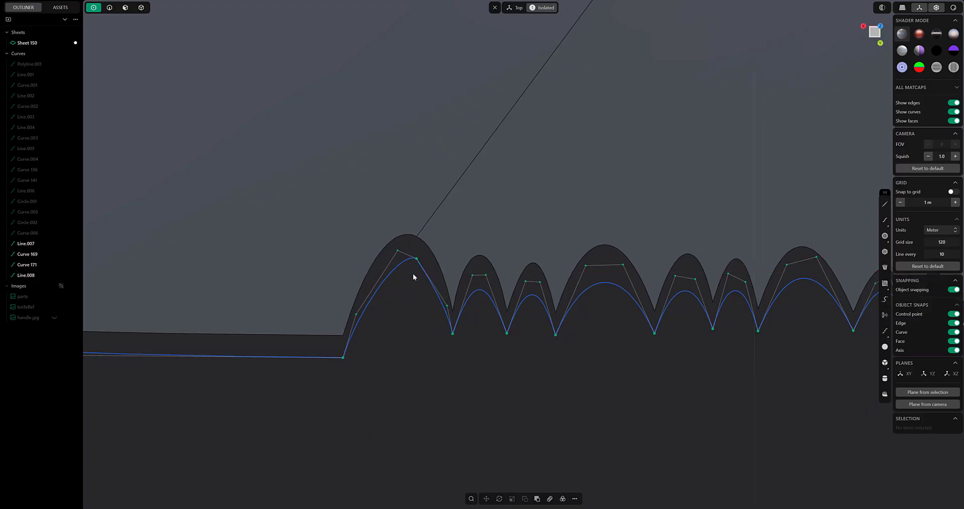
{"action": "left_click", "coordinate": [401, 251]}
{"action": "key", "text": "g"}
{"action": "left_click_drag", "start_coordinate": [398, 250], "coordinate": [432, 276]}
{"action": "right_click", "coordinate": [414, 259]}
{"action": "key", "text": "g"}
{"action": "right_click", "coordinate": [410, 267]}
{"action": "key", "text": "g"}
{"action": "right_click", "coordinate": [431, 278]}
{"action": "left_click_drag", "start_coordinate": [448, 314], "coordinate": [429, 293]}
{"action": "key", "text": "g"}
{"action": "left_click_drag", "start_coordinate": [423, 306], "coordinate": [420, 307]}
{"action": "right_click", "coordinate": [420, 307]}
{"action": "middle_click_drag", "start_coordinate": [369, 346], "coordinate": [445, 285], "text": "shift"}
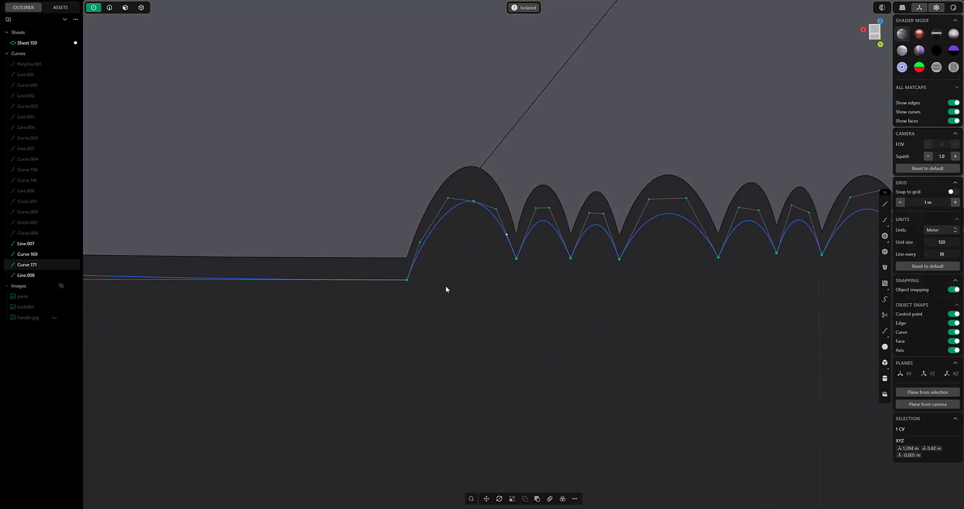
{"action": "key", "text": "2"}
{"action": "scroll", "coordinate": [441, 301], "scroll_direction": "down", "scroll_amount": 4}
{"action": "left_click", "coordinate": [421, 288]}
{"action": "key", "text": "e"}
{"action": "scroll", "coordinate": [461, 325], "scroll_direction": "down", "scroll_amount": 3}
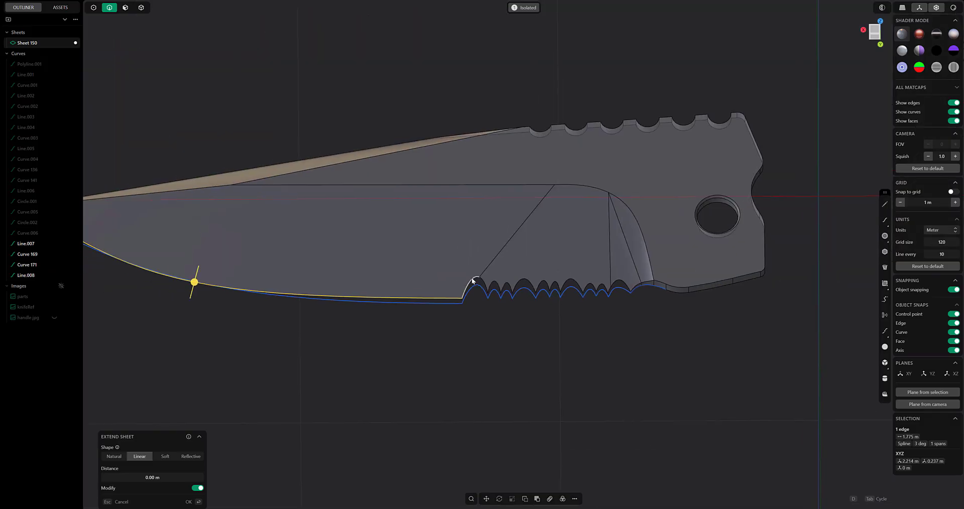
{"action": "left_click", "coordinate": [471, 281]}
{"action": "left_click", "coordinate": [483, 281]}
{"action": "left_click", "coordinate": [494, 282]}
{"action": "left_click", "coordinate": [507, 284]}
{"action": "left_click", "coordinate": [522, 280]}
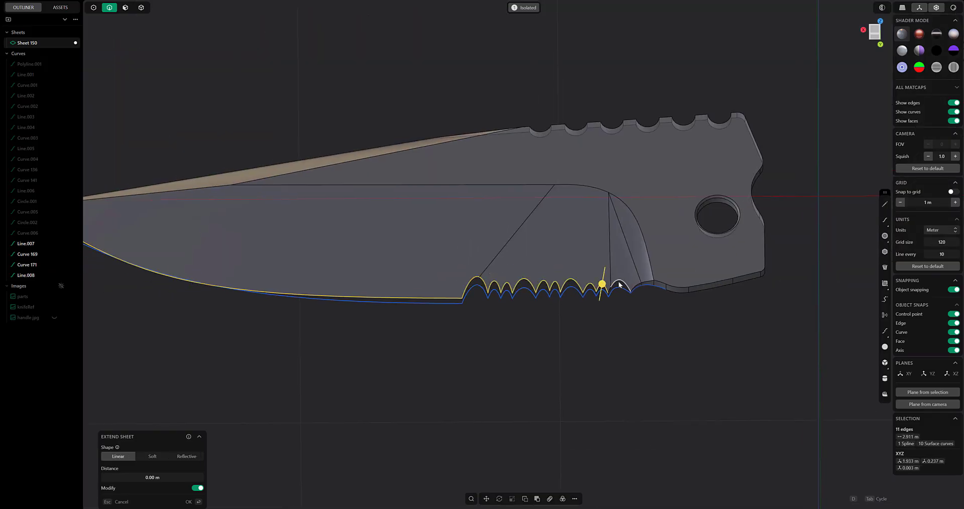
{"action": "scroll", "coordinate": [685, 294], "scroll_direction": "up", "scroll_amount": 5}
{"action": "left_click", "coordinate": [533, 269]}
{"action": "left_click", "coordinate": [556, 289]}
{"action": "left_click", "coordinate": [557, 295]}
{"action": "scroll", "coordinate": [690, 319], "scroll_direction": "down", "scroll_amount": 8}
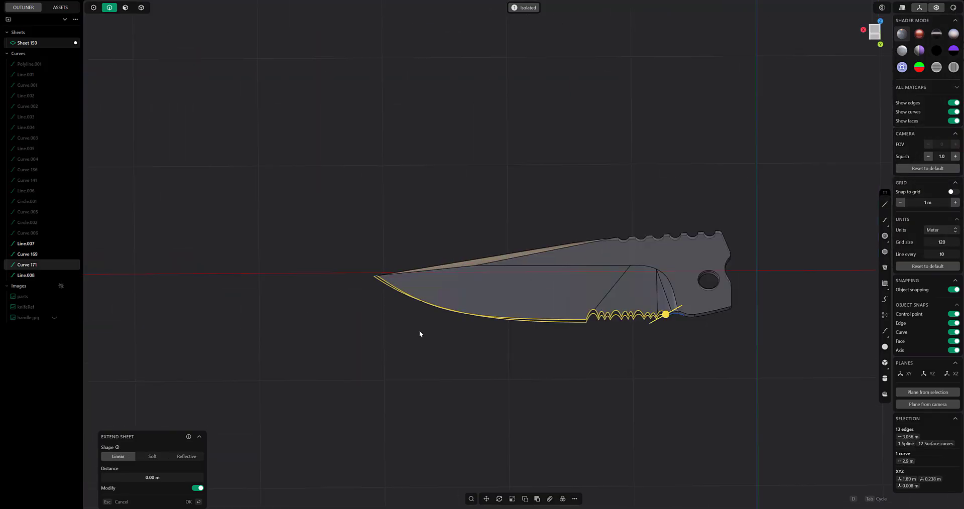
Lower the curve's belly corner control point so the curve runs outside the blade's lower edge
{"action": "scroll", "coordinate": [420, 330], "scroll_direction": "up", "scroll_amount": 6}
{"action": "middle_click_drag", "start_coordinate": [366, 309], "coordinate": [374, 346], "text": "alt"}
{"action": "middle_click_drag", "start_coordinate": [148, 385], "coordinate": [291, 303], "text": "shift"}
{"action": "middle_click_drag", "start_coordinate": [396, 196], "coordinate": [220, 222], "text": "shift"}
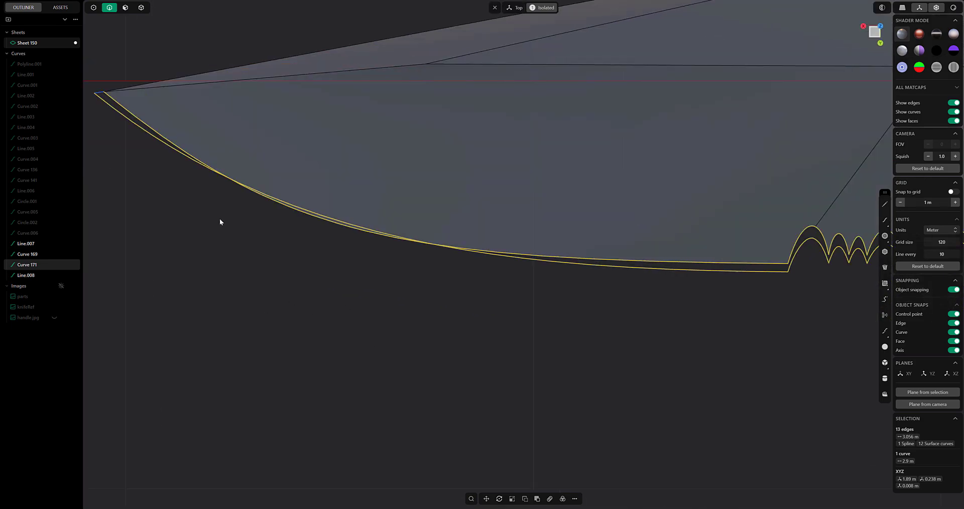
{"action": "key", "text": "1"}
{"action": "left_click", "coordinate": [292, 252]}
{"action": "left_click_drag", "start_coordinate": [292, 288], "coordinate": [292, 310]}
{"action": "middle_click_drag", "start_coordinate": [85, 100], "coordinate": [372, 291], "text": "shift"}
{"action": "scroll", "coordinate": [385, 277], "scroll_direction": "up", "scroll_amount": 5}
{"action": "key", "text": "Return"}
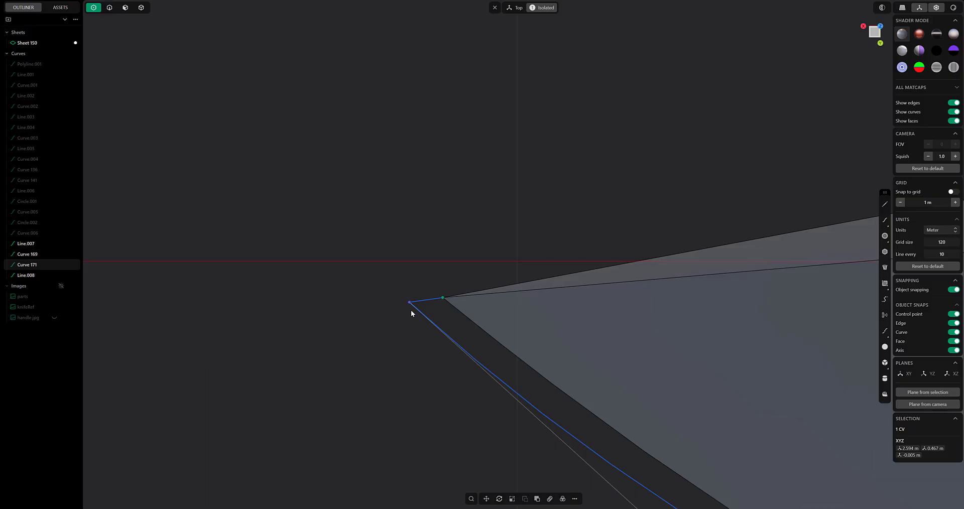
Move the two coincident vertices at the blade tip about 0.009 m along the short tip line toward the blade
{"action": "left_click", "coordinate": [410, 310]}
{"action": "key", "text": "g"}
{"action": "key", "text": "v"}
{"action": "left_click", "coordinate": [429, 301]}
{"action": "scroll", "coordinate": [433, 297], "scroll_direction": "up", "scroll_amount": 2}
{"action": "left_click_drag", "start_coordinate": [389, 310], "coordinate": [402, 306]}
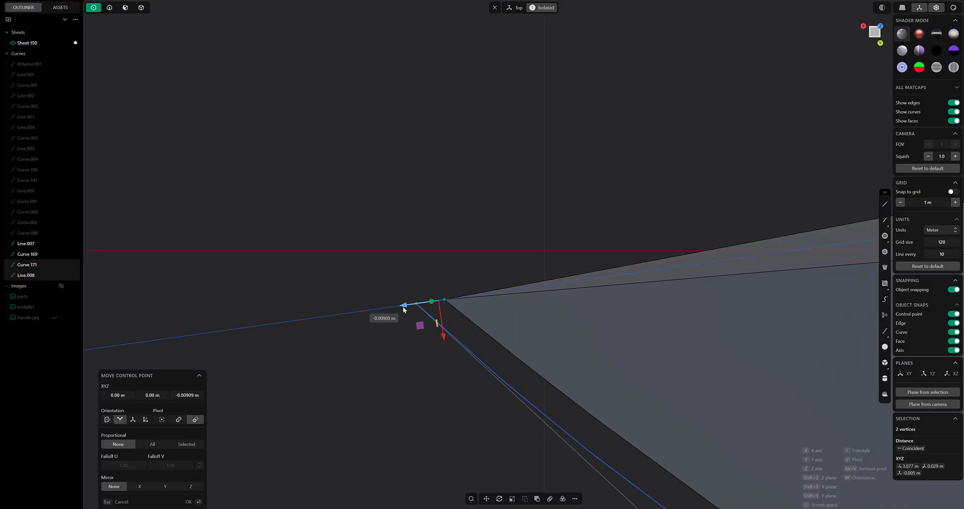
{"action": "key", "text": "Return"}
Shift the curve's belly corner control point about 0.02 m toward the blade tip
{"action": "middle_click_drag", "start_coordinate": [454, 396], "coordinate": [285, 201], "text": "shift"}
{"action": "scroll", "coordinate": [285, 201], "scroll_direction": "down", "scroll_amount": 3}
{"action": "middle_click_drag", "start_coordinate": [519, 359], "coordinate": [301, 276], "text": "shift"}
{"action": "scroll", "coordinate": [301, 276], "scroll_direction": "down", "scroll_amount": 2}
{"action": "key", "text": "Escape"}
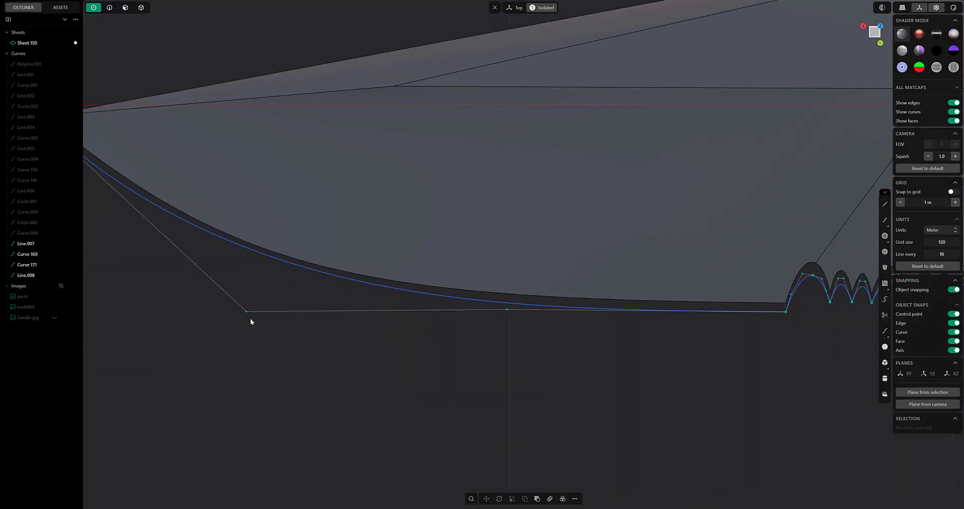
{"action": "left_click", "coordinate": [247, 312]}
{"action": "key", "text": "g"}
{"action": "left_click_drag", "start_coordinate": [222, 315], "coordinate": [211, 317]}
{"action": "key", "text": "Return"}
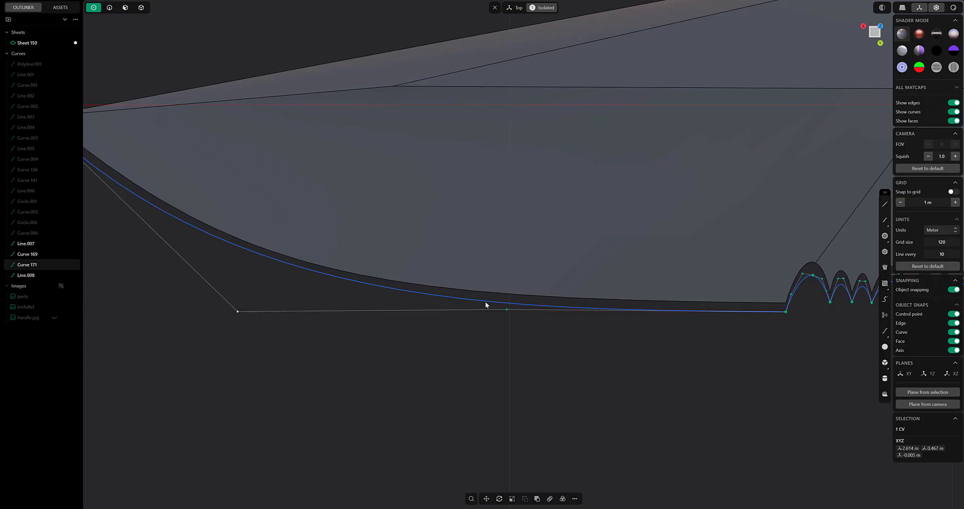
Move the control point between the belly corner and the serrations about 0.225 m toward the tip and slightly up
{"action": "key", "text": "g"}
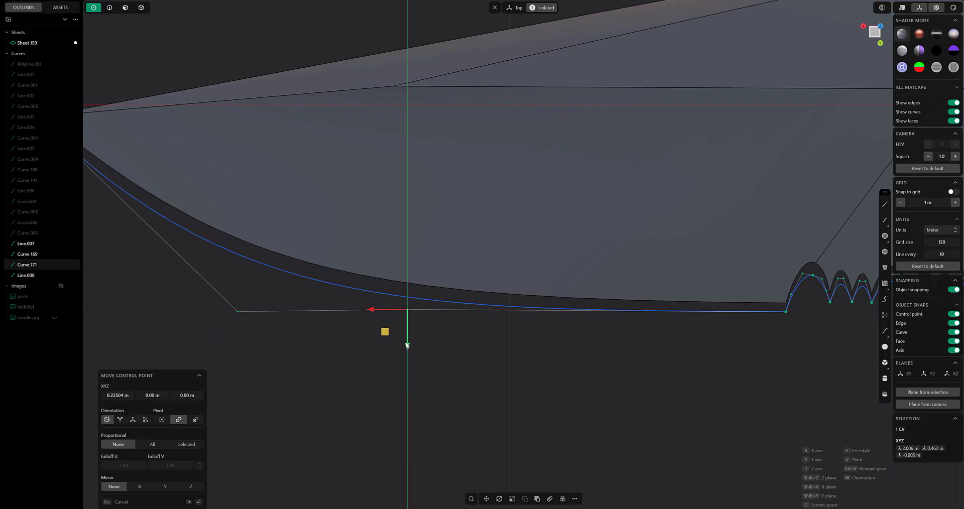
{"action": "left_click_drag", "start_coordinate": [406, 344], "coordinate": [406, 338]}
{"action": "middle_click_drag", "start_coordinate": [304, 304], "coordinate": [457, 322], "text": "shift"}
{"action": "key", "text": "Return"}
Move the belly corner control point farther toward the tip and raise it to even out the gap to the blade edge
{"action": "left_click", "coordinate": [389, 329]}
{"action": "key", "text": "g"}
{"action": "left_click_drag", "start_coordinate": [386, 327], "coordinate": [363, 310]}
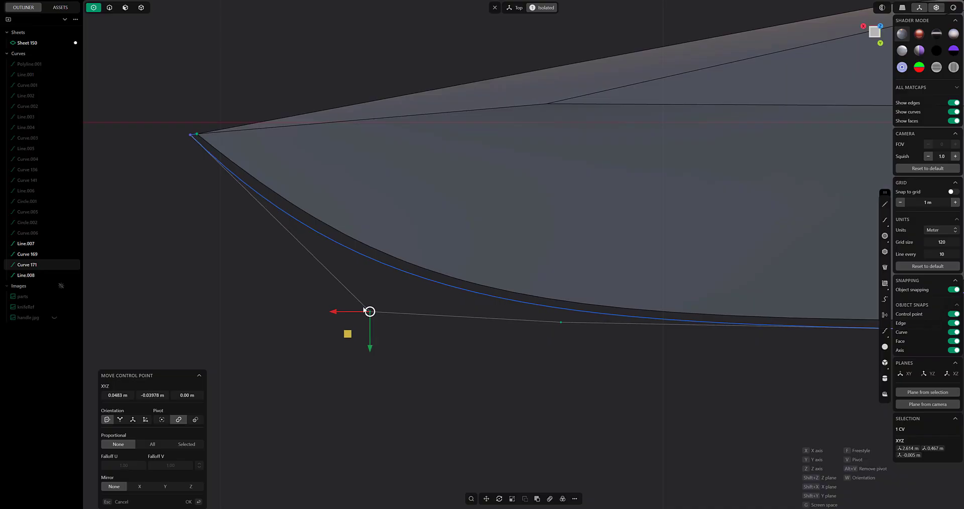
{"action": "middle_click_drag", "start_coordinate": [364, 309], "coordinate": [410, 335], "text": "shift"}
{"action": "left_click_drag", "start_coordinate": [410, 335], "coordinate": [387, 331]}
{"action": "middle_click_drag", "start_coordinate": [599, 345], "coordinate": [501, 323], "text": "shift"}
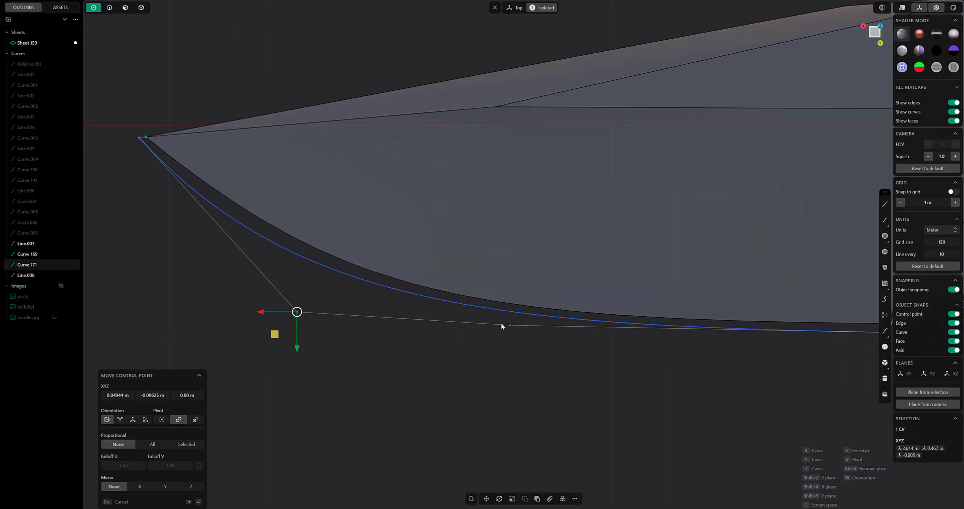
{"action": "key", "text": "Return"}
Shift the second belly control point farther toward the tip and nudge it about 0.001 m up
{"action": "left_click", "coordinate": [508, 324]}
{"action": "key", "text": "g"}
{"action": "left_click_drag", "start_coordinate": [481, 326], "coordinate": [464, 327]}
{"action": "left_click_drag", "start_coordinate": [493, 357], "coordinate": [493, 357]}
Move the belly corner control point slightly back toward the handle and up
{"action": "middle_click_drag", "start_coordinate": [274, 282], "coordinate": [380, 326], "text": "shift"}
{"action": "scroll", "coordinate": [379, 327], "scroll_direction": "up", "scroll_amount": 2}
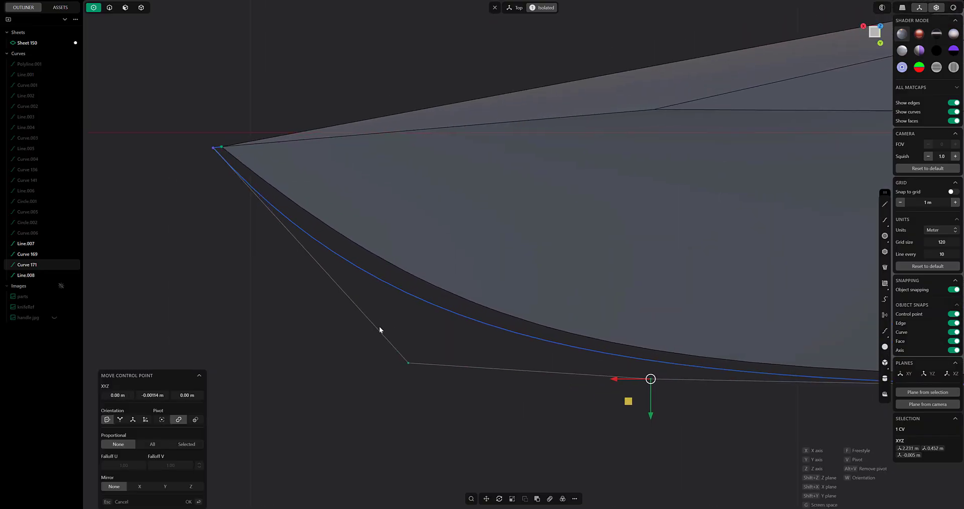
{"action": "left_click_drag", "start_coordinate": [386, 340], "coordinate": [417, 390]}
{"action": "key", "text": "g"}
{"action": "left_click_drag", "start_coordinate": [408, 363], "coordinate": [442, 360]}
{"action": "key", "text": "Return"}
Fine-tune the position of the two coincident curve vertices at the blade tip
{"action": "middle_click_drag", "start_coordinate": [204, 142], "coordinate": [279, 179], "text": "shift"}
{"action": "scroll", "coordinate": [279, 179], "scroll_direction": "up", "scroll_amount": 2}
{"action": "key", "text": "g"}
{"action": "mouse_move", "coordinate": [279, 178]}
{"action": "left_mouse_down"}
{"action": "mouse_move", "coordinate": [306, 201]}
{"action": "mouse_move", "coordinate": [270, 191]}
{"action": "left_mouse_up"}
{"action": "middle_click_drag", "start_coordinate": [447, 316], "coordinate": [348, 247], "text": "shift"}
{"action": "scroll", "coordinate": [348, 247], "scroll_direction": "down", "scroll_amount": 5}
{"action": "scroll", "coordinate": [439, 286], "scroll_direction": "up", "scroll_amount": 4}
{"action": "key", "text": "Return"}
{"action": "scroll", "coordinate": [376, 321], "scroll_direction": "down", "scroll_amount": 2}
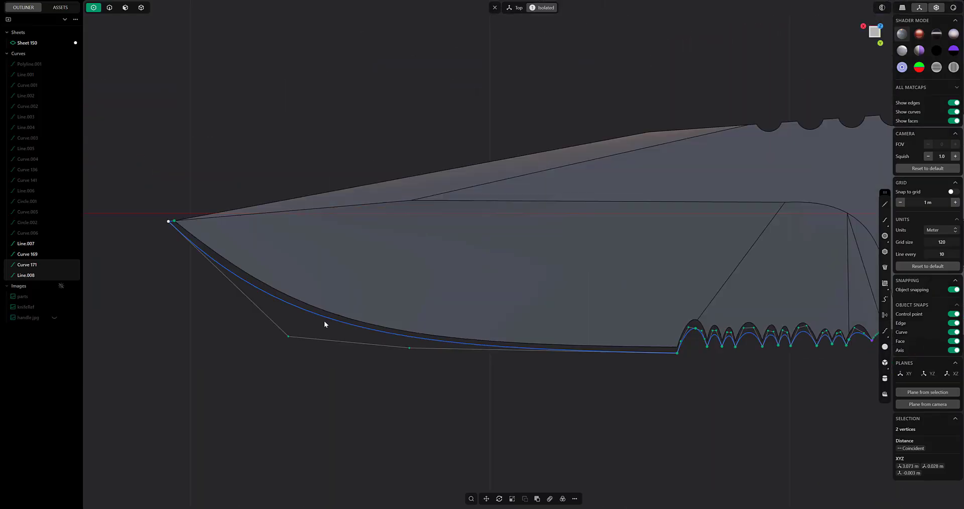
{"action": "scroll", "coordinate": [688, 371], "scroll_direction": "up", "scroll_amount": 4}
{"action": "middle_click_drag", "start_coordinate": [688, 371], "coordinate": [435, 368], "text": "shift"}
{"action": "left_click", "coordinate": [109, 8]}
{"action": "scroll", "coordinate": [445, 287], "scroll_direction": "down", "scroll_amount": 3}
{"action": "left_click", "coordinate": [434, 283]}
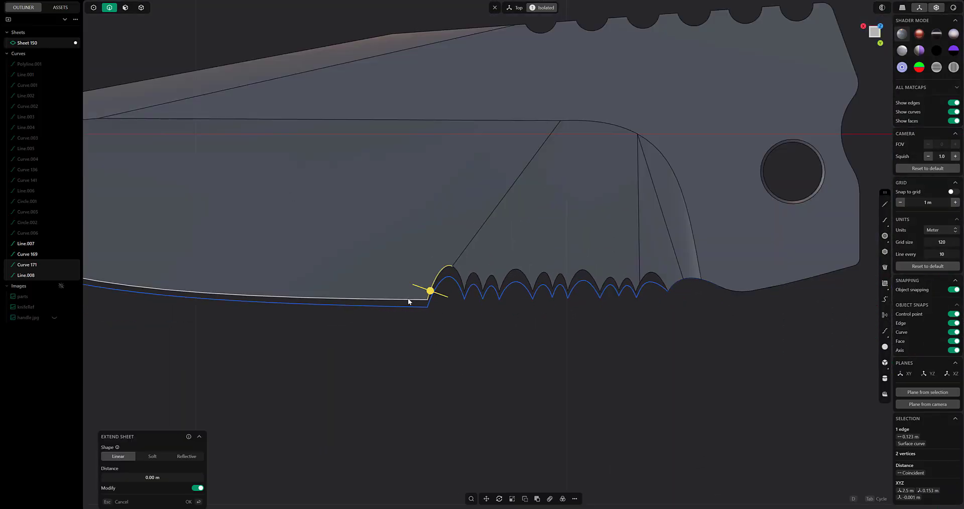
{"action": "left_click", "coordinate": [638, 285], "text": "shift"}
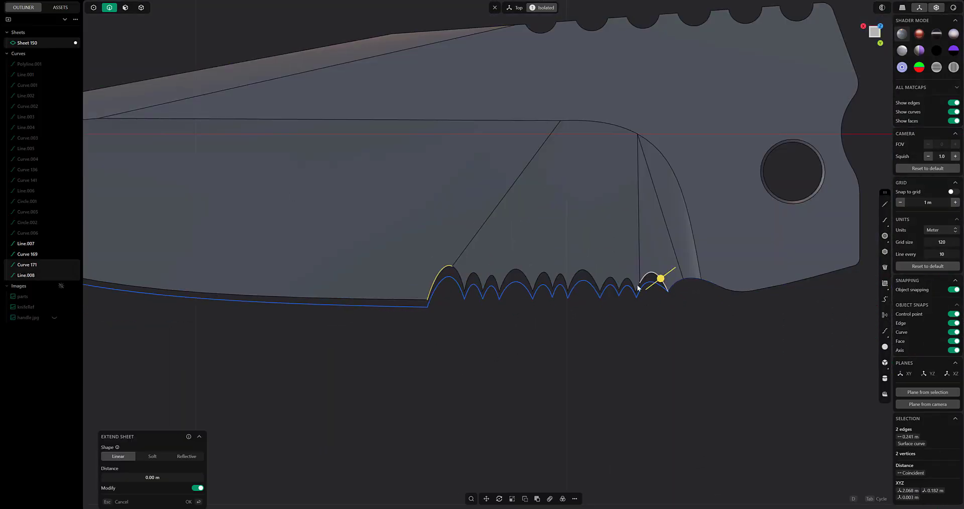
{"action": "left_click", "coordinate": [633, 283], "text": "shift"}
{"action": "scroll", "coordinate": [622, 284], "scroll_direction": "up", "scroll_amount": 4}
{"action": "middle_click_drag", "start_coordinate": [622, 285], "coordinate": [647, 310], "text": "shift"}
{"action": "key", "text": "q"}
{"action": "left_click", "coordinate": [690, 294]}
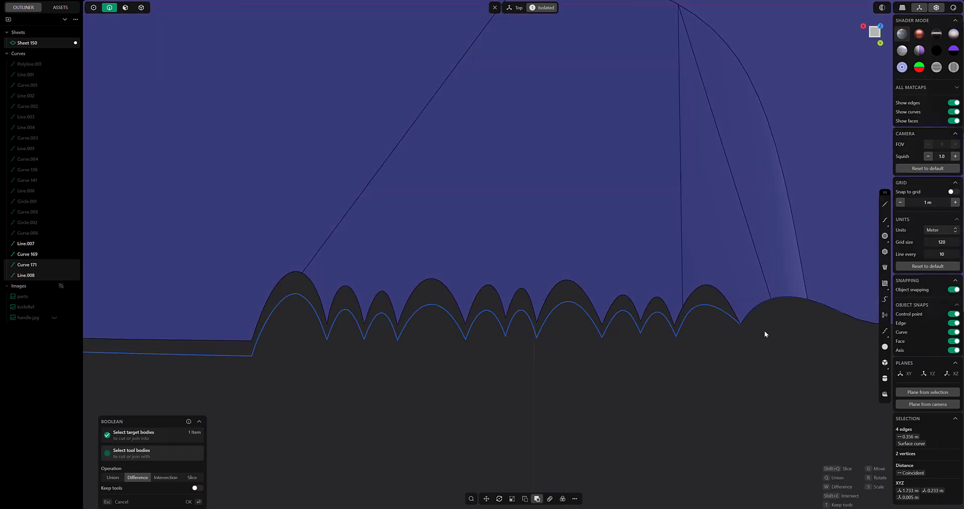
{"action": "key", "text": "Escape"}
{"action": "left_click", "coordinate": [612, 304], "text": "shift"}
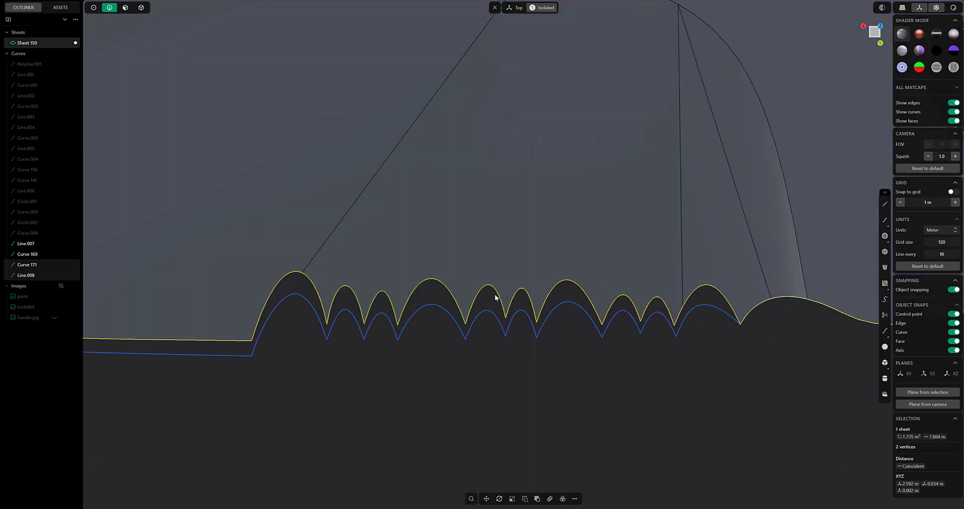
Loft between the sheet's lower edge, including the serration edges, and the offset curve to form the cutting-edge bevel
{"action": "scroll", "coordinate": [491, 294], "scroll_direction": "down", "scroll_amount": 7}
{"action": "left_click", "coordinate": [352, 305]}
{"action": "scroll", "coordinate": [365, 278], "scroll_direction": "up", "scroll_amount": 5}
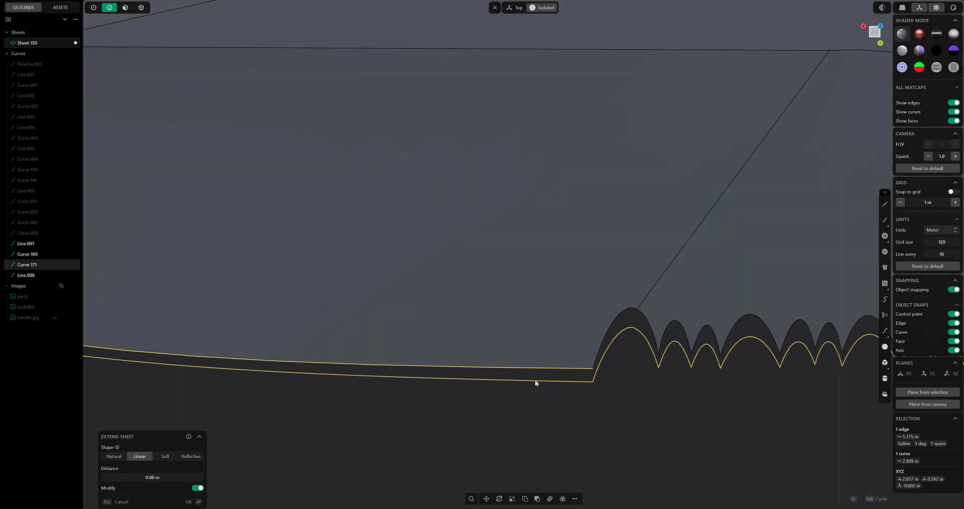
{"action": "middle_click_drag", "start_coordinate": [534, 379], "coordinate": [416, 349], "text": "shift"}
{"action": "left_click", "coordinate": [517, 301], "text": "shift"}
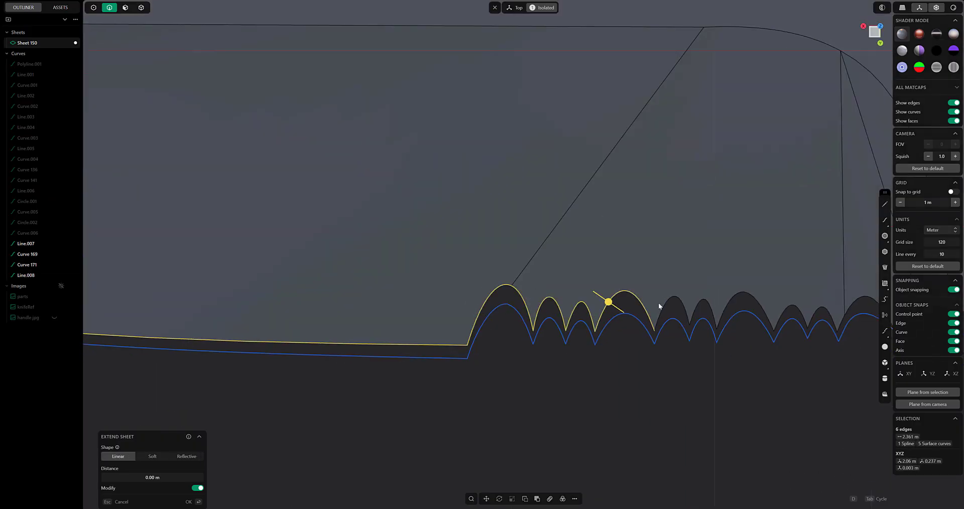
{"action": "middle_click_drag", "start_coordinate": [757, 332], "coordinate": [620, 277]}
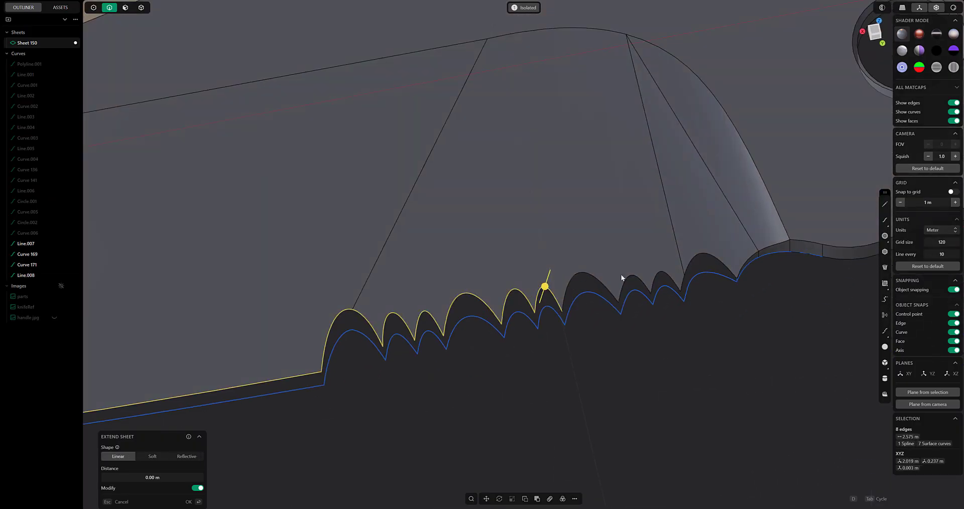
{"action": "left_click", "coordinate": [695, 259], "text": "shift"}
{"action": "middle_click_drag", "start_coordinate": [695, 260], "coordinate": [709, 309]}
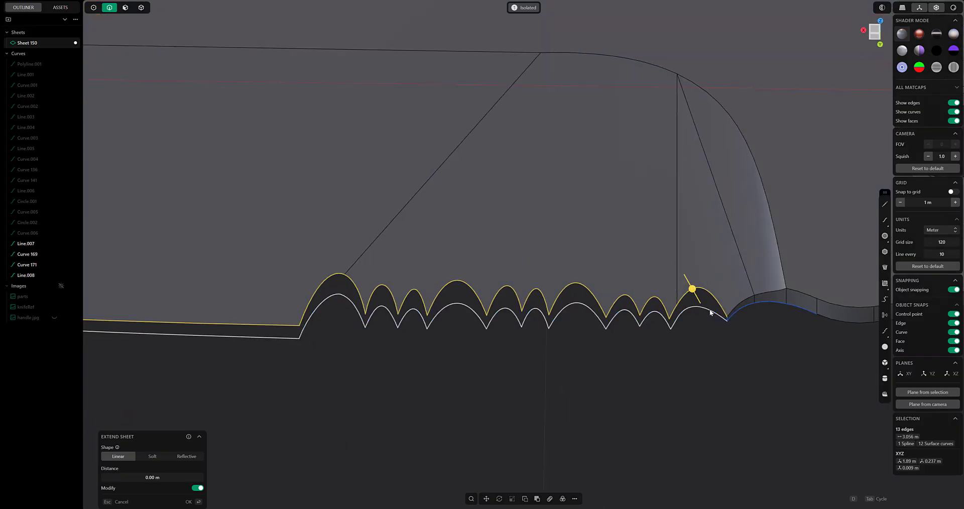
{"action": "scroll", "coordinate": [652, 326], "scroll_direction": "down", "scroll_amount": 5}
{"action": "right_click", "coordinate": [550, 366]}
{"action": "type", "text": "loft"}
{"action": "key", "text": "Return"}
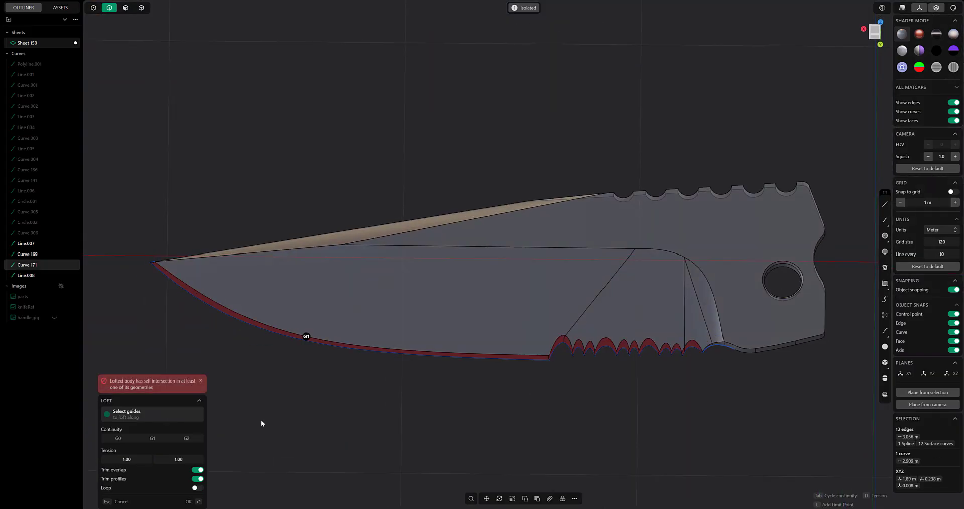
{"action": "key", "text": "Return"}
Join the lofted bevel strip with the blade sheet into a single sheet
{"action": "key", "text": "4"}
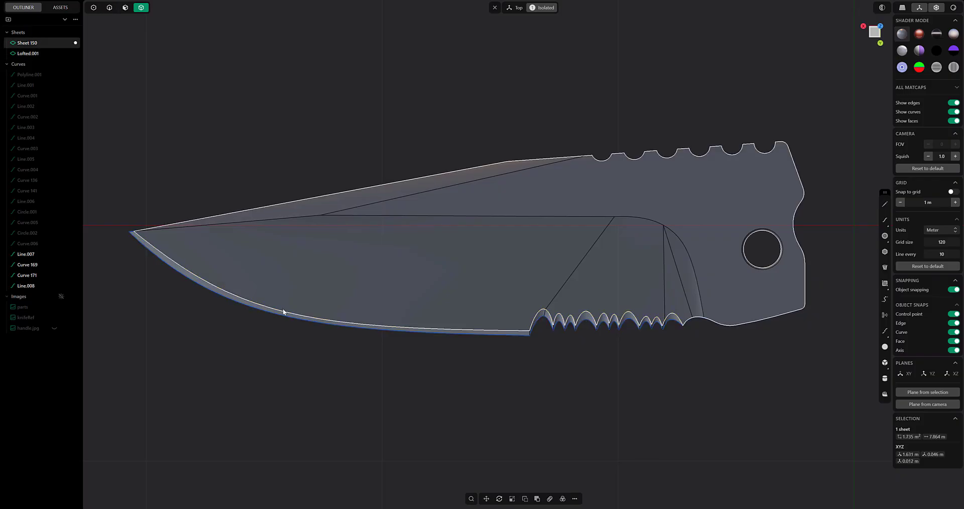
{"action": "middle_click_drag", "start_coordinate": [380, 341], "coordinate": [378, 264]}
{"action": "middle_click_drag", "start_coordinate": [456, 286], "coordinate": [456, 251]}
{"action": "scroll", "coordinate": [461, 241], "scroll_direction": "up", "scroll_amount": 10}
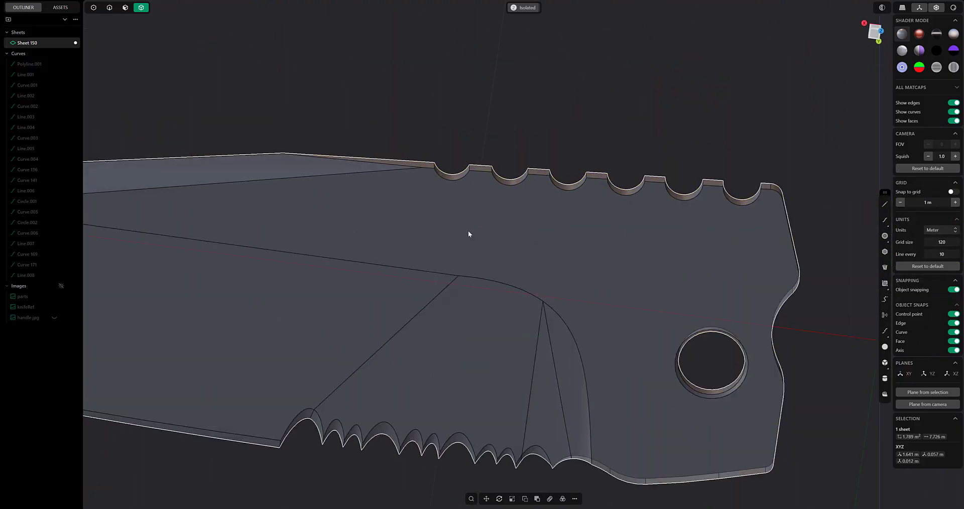
Select the notch edges and the short edges between them along the blade's spine for an edge fillet
{"action": "left_click", "coordinate": [108, 7]}
{"action": "middle_click_drag", "start_coordinate": [322, 241], "coordinate": [372, 271]}
{"action": "left_click", "coordinate": [375, 277]}
{"action": "key", "text": "f"}
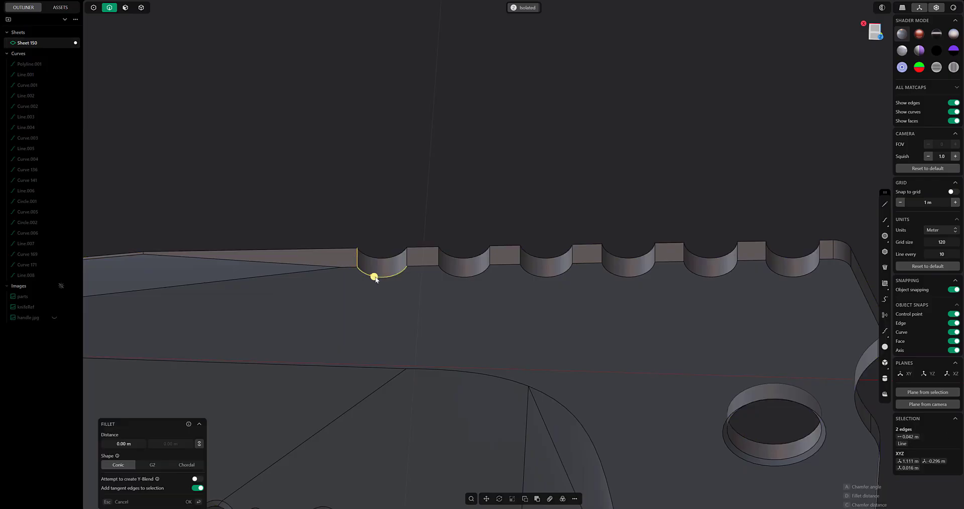
{"action": "left_click", "coordinate": [575, 258]}
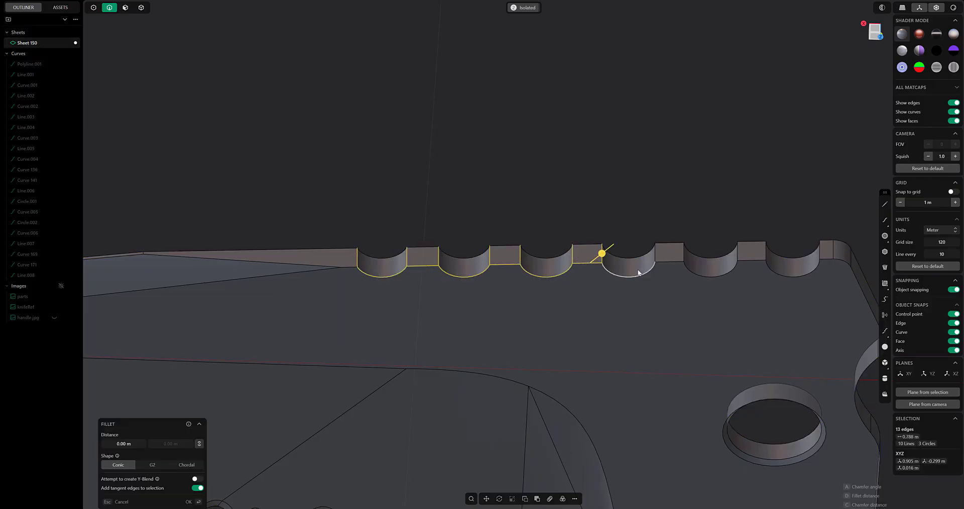
{"action": "left_click", "coordinate": [817, 259]}
Try a fillet of about 0.0105 m on the selected spine notch edges and undo it
{"action": "middle_click_drag", "start_coordinate": [817, 259], "coordinate": [625, 185]}
{"action": "left_click_drag", "start_coordinate": [625, 186], "coordinate": [621, 180]}
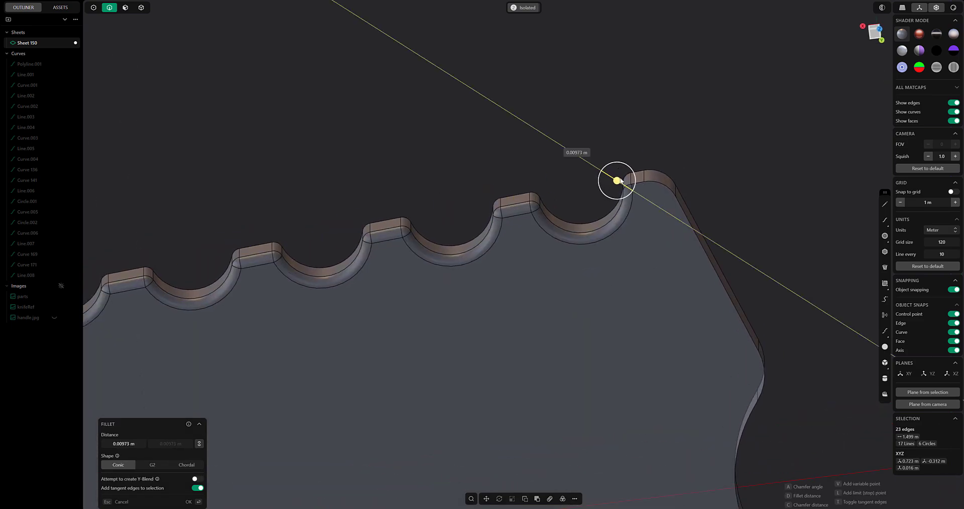
{"action": "scroll", "coordinate": [620, 181], "scroll_direction": "down", "scroll_amount": 3}
{"action": "middle_click_drag", "start_coordinate": [770, 209], "coordinate": [425, 159]}
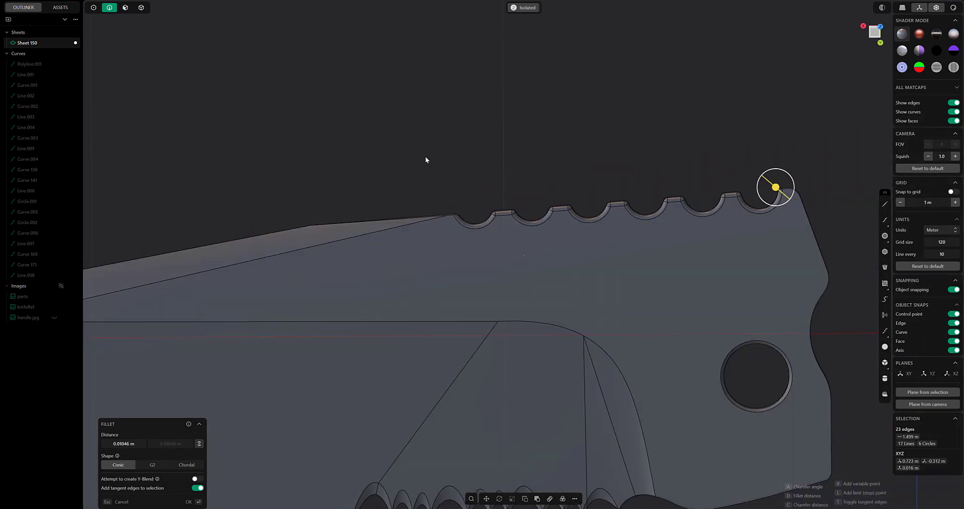
{"action": "key", "text": "Return"}
{"action": "middle_click_drag", "start_coordinate": [474, 232], "coordinate": [454, 250]}
{"action": "scroll", "coordinate": [486, 221], "scroll_direction": "up", "scroll_amount": 3}
{"action": "middle_click_drag", "start_coordinate": [487, 221], "coordinate": [350, 162]}
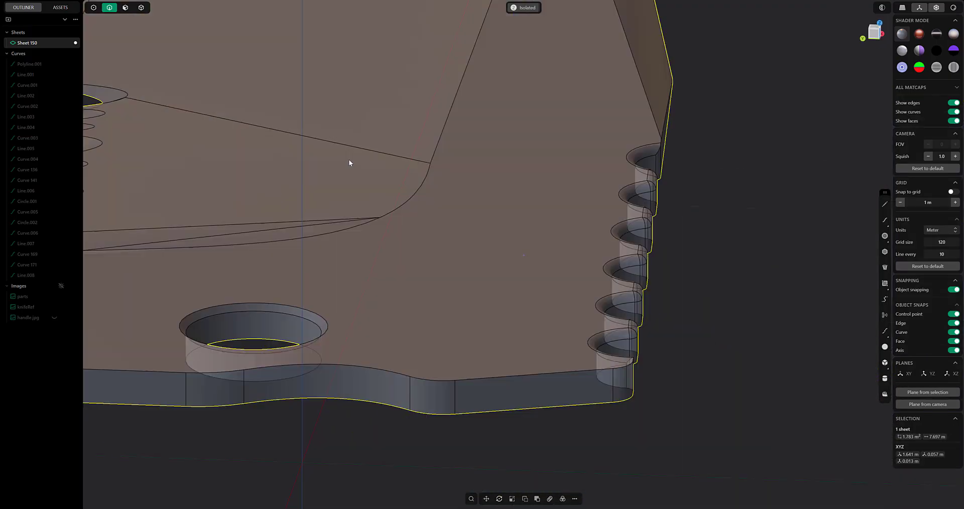
{"action": "scroll", "coordinate": [350, 163], "scroll_direction": "down", "scroll_amount": 3}
{"action": "middle_click_drag", "start_coordinate": [390, 190], "coordinate": [453, 279]}
{"action": "key", "text": "ctrl+z"}
Chamfer the selected spine notch edges by about 0.0085 m
{"action": "key", "text": "f"}
{"action": "scroll", "coordinate": [418, 283], "scroll_direction": "up", "scroll_amount": 3}
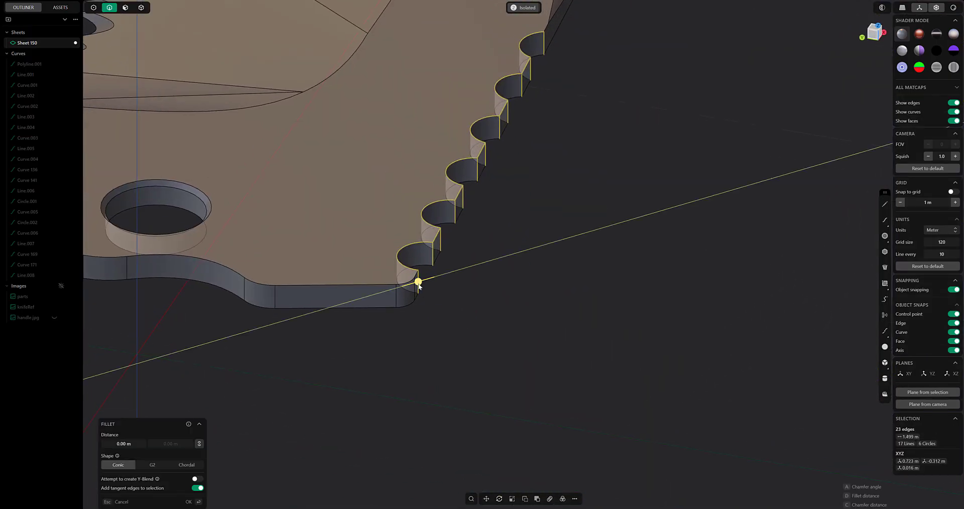
{"action": "mouse_move", "coordinate": [418, 283]}
{"action": "left_mouse_down"}
{"action": "mouse_move", "coordinate": [429, 279]}
{"action": "mouse_move", "coordinate": [416, 280]}
{"action": "left_mouse_up"}
{"action": "key", "text": "c"}
{"action": "middle_click_drag", "start_coordinate": [416, 280], "coordinate": [478, 210]}
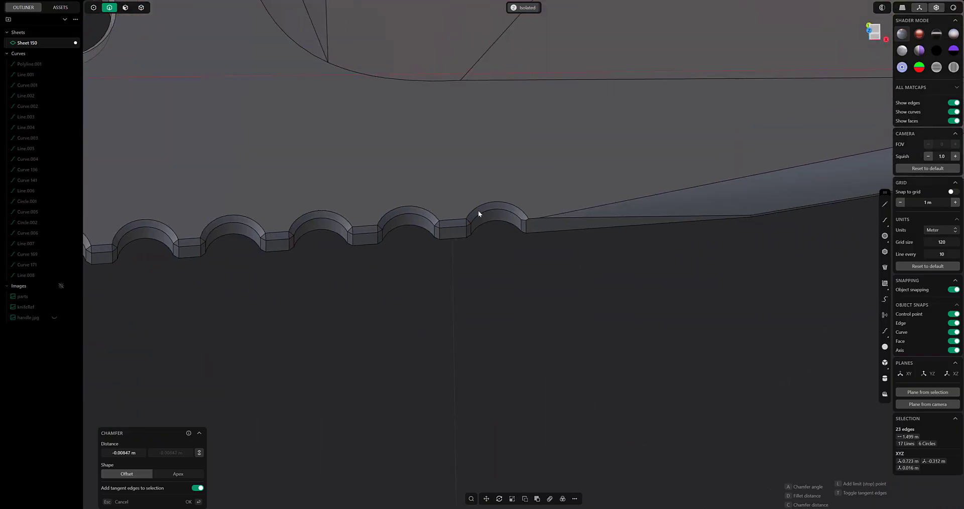
{"action": "scroll", "coordinate": [478, 213], "scroll_direction": "up", "scroll_amount": 3}
{"action": "key", "text": "Return"}
Push the small side face at the tip-side end of the spine notches by a tiny distance
{"action": "left_click", "coordinate": [126, 7]}
{"action": "left_click", "coordinate": [462, 258]}
{"action": "key", "text": "o"}
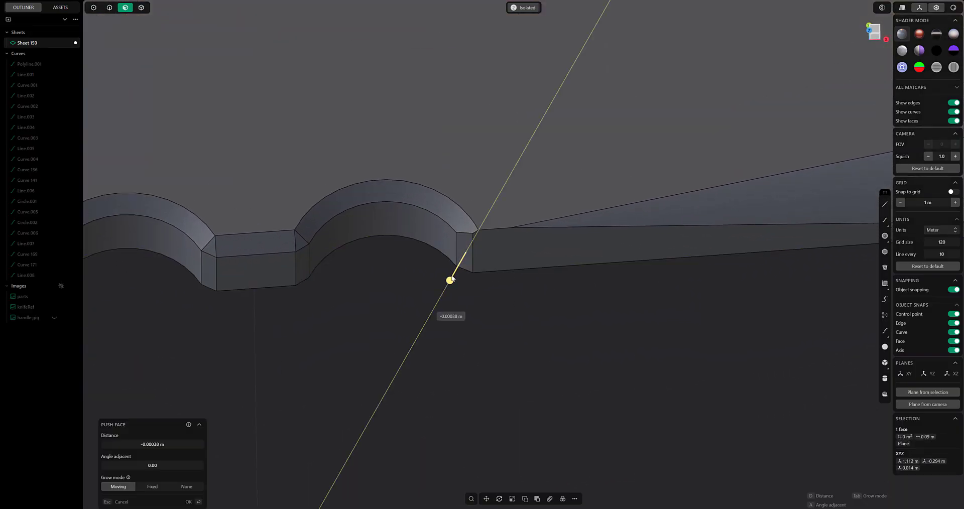
{"action": "left_click_drag", "start_coordinate": [451, 279], "coordinate": [456, 277]}
{"action": "middle_click_drag", "start_coordinate": [364, 305], "coordinate": [524, 152]}
{"action": "key", "text": "Return"}
{"action": "scroll", "coordinate": [507, 242], "scroll_direction": "down", "scroll_amount": 4}
{"action": "key", "text": "Escape"}
{"action": "scroll", "coordinate": [504, 297], "scroll_direction": "down", "scroll_amount": 4}
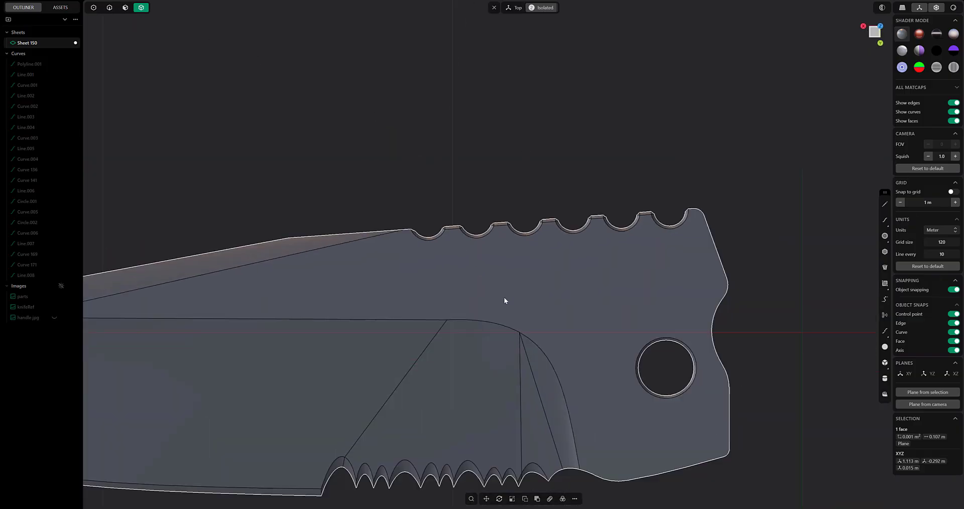
Delete the pivot hole's inner face to close the hole in the blade sheet
{"action": "middle_click_drag", "start_coordinate": [504, 296], "coordinate": [514, 177]}
{"action": "scroll", "coordinate": [515, 176], "scroll_direction": "up", "scroll_amount": 3}
{"action": "left_click", "coordinate": [470, 199]}
{"action": "key", "text": "Delete"}
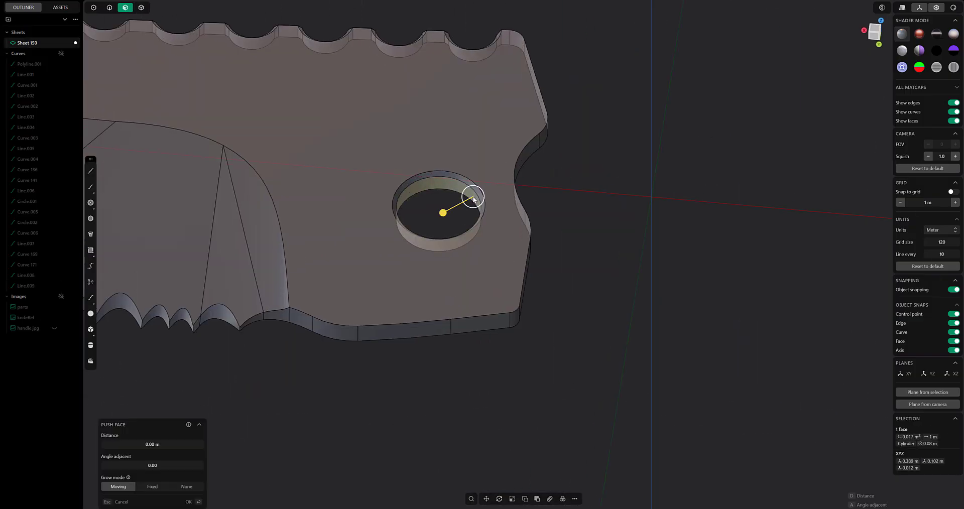
{"action": "scroll", "coordinate": [466, 199], "scroll_direction": "down", "scroll_amount": 3}
Patch the blade sheet's entire open boundary loop to close it into a solid
{"action": "left_click", "coordinate": [110, 7]}
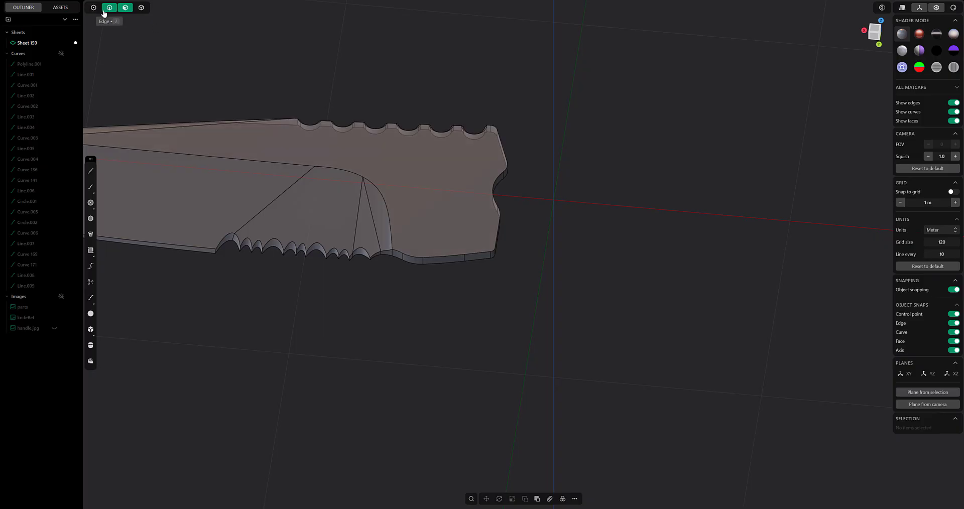
{"action": "middle_click_drag", "start_coordinate": [426, 311], "coordinate": [426, 251]}
{"action": "double_click", "coordinate": [426, 251]}
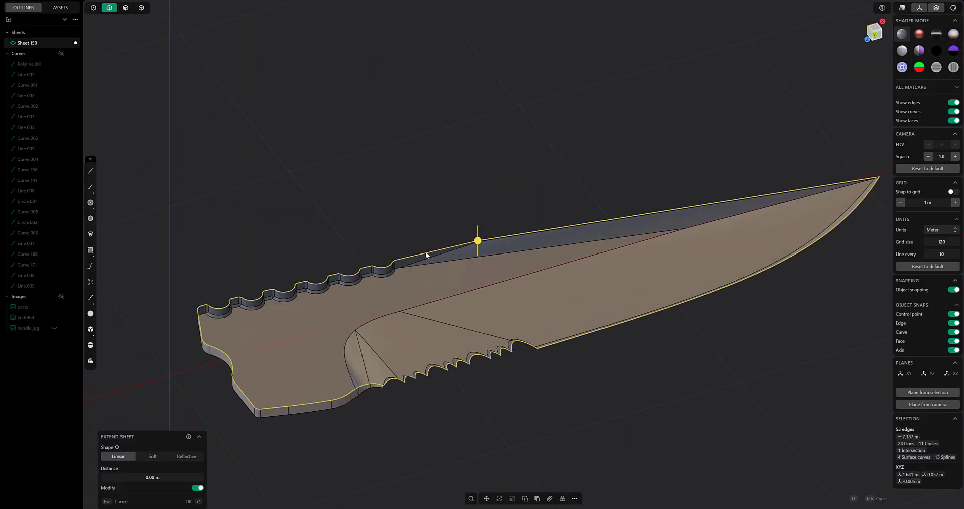
{"action": "type", "text": "fP"}
{"action": "left_click", "coordinate": [450, 293]}
{"action": "middle_click_drag", "start_coordinate": [301, 305], "coordinate": [353, 290]}
{"action": "left_click", "coordinate": [353, 120]}
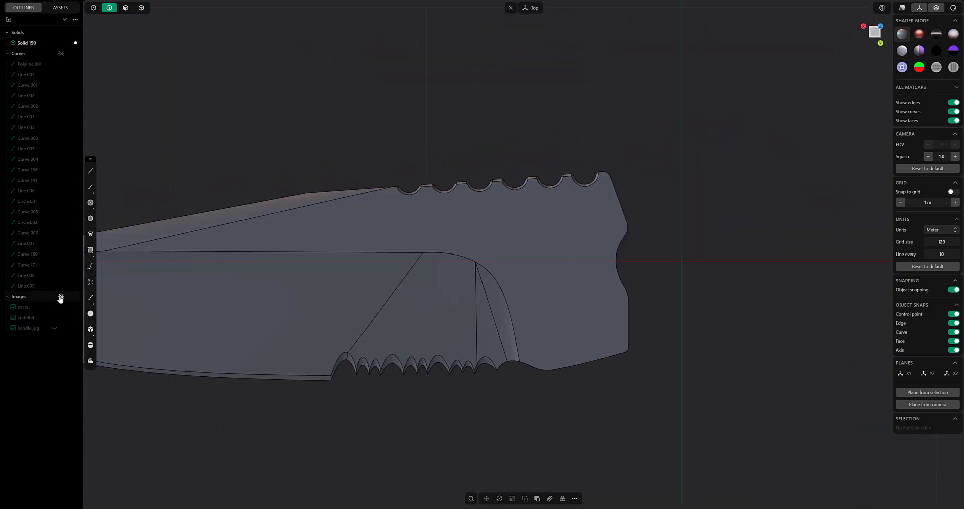
Show the reference images and hide knifeRef, leaving the parts photo under the blade
{"action": "left_click", "coordinate": [60, 297]}
{"action": "scroll", "coordinate": [475, 293], "scroll_direction": "down", "scroll_amount": 1}
{"action": "middle_click_drag", "start_coordinate": [475, 294], "coordinate": [414, 299], "text": "shift"}
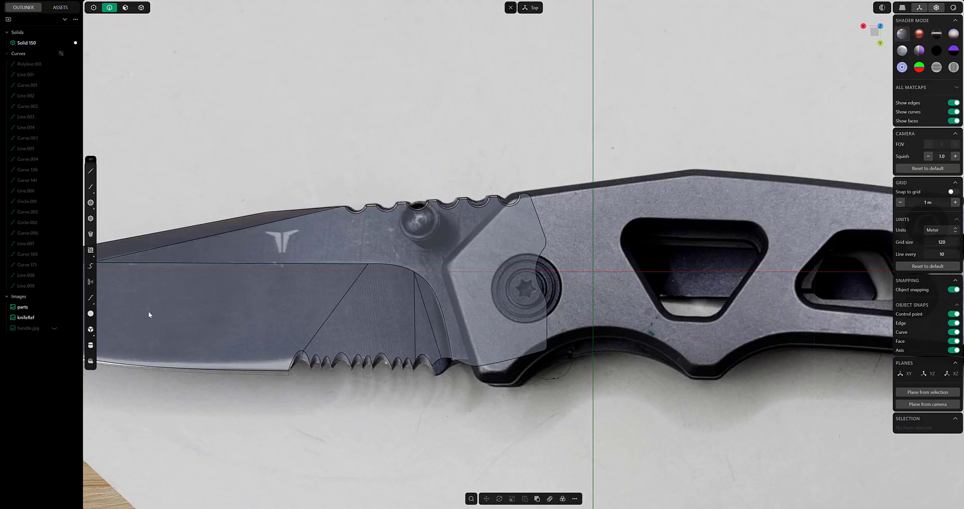
{"action": "left_click", "coordinate": [54, 317]}
{"action": "middle_click_drag", "start_coordinate": [800, 209], "coordinate": [762, 204], "text": "shift"}
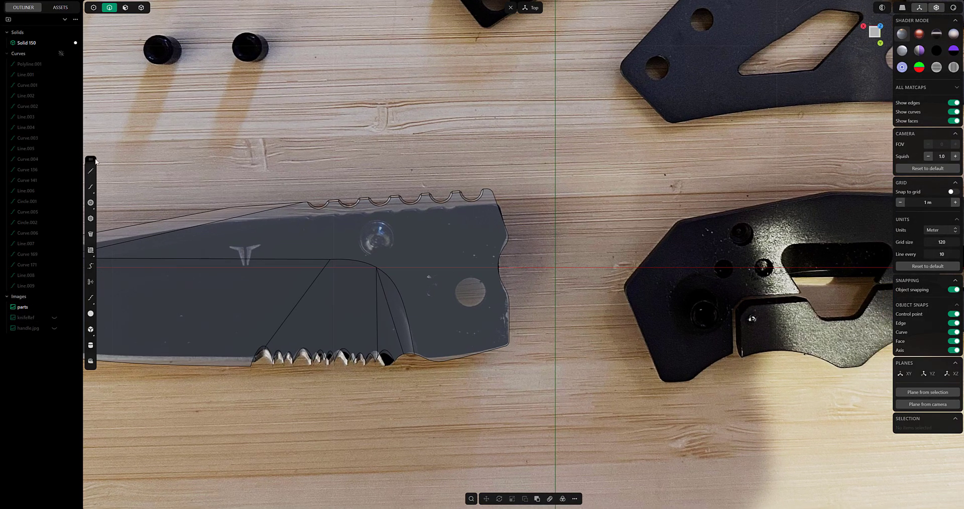
Draw a center circle about 0.175 m in diameter over the pivot hole in the parts photo
{"action": "left_click_drag", "start_coordinate": [91, 159], "coordinate": [885, 190]}
{"action": "left_click", "coordinate": [884, 234]}
{"action": "left_click", "coordinate": [466, 290]}
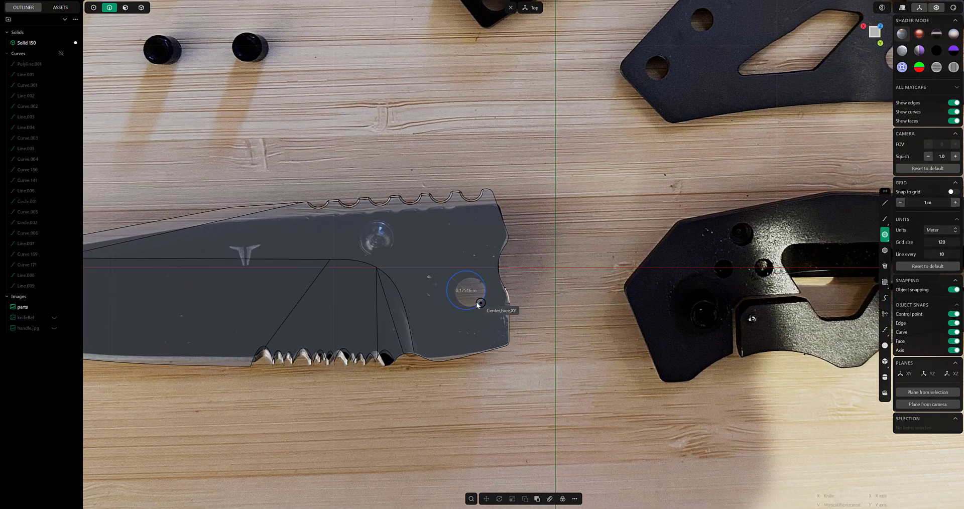
{"action": "left_click", "coordinate": [476, 303]}
Raise the pivot circle about 0.147 m along Z above the blade and unhide the curves
{"action": "middle_click_drag", "start_coordinate": [528, 284], "coordinate": [504, 192]}
{"action": "key", "text": "g"}
{"action": "left_click_drag", "start_coordinate": [473, 173], "coordinate": [474, 142]}
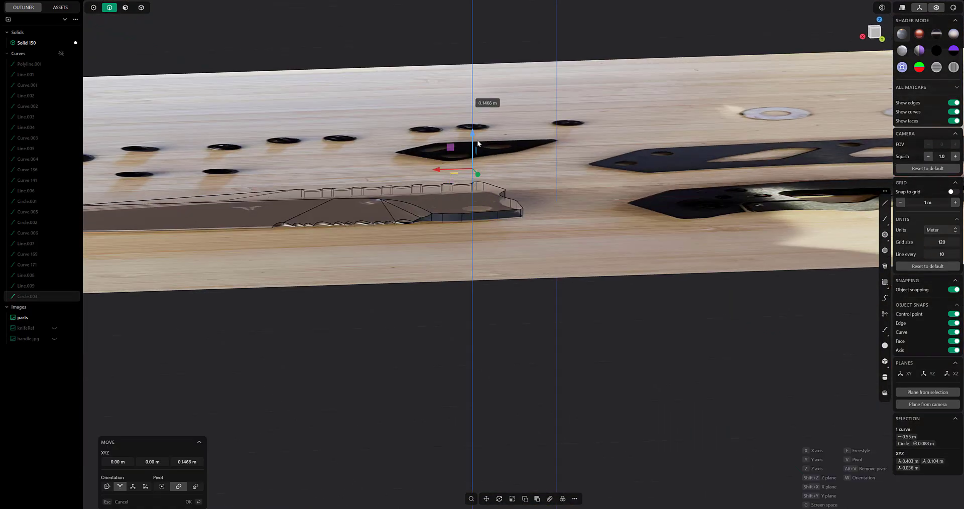
{"action": "middle_click_drag", "start_coordinate": [473, 142], "coordinate": [475, 163]}
{"action": "left_click", "coordinate": [61, 53]}
{"action": "middle_click_drag", "start_coordinate": [300, 158], "coordinate": [369, 219]}
{"action": "scroll", "coordinate": [369, 219], "scroll_direction": "up", "scroll_amount": 4}
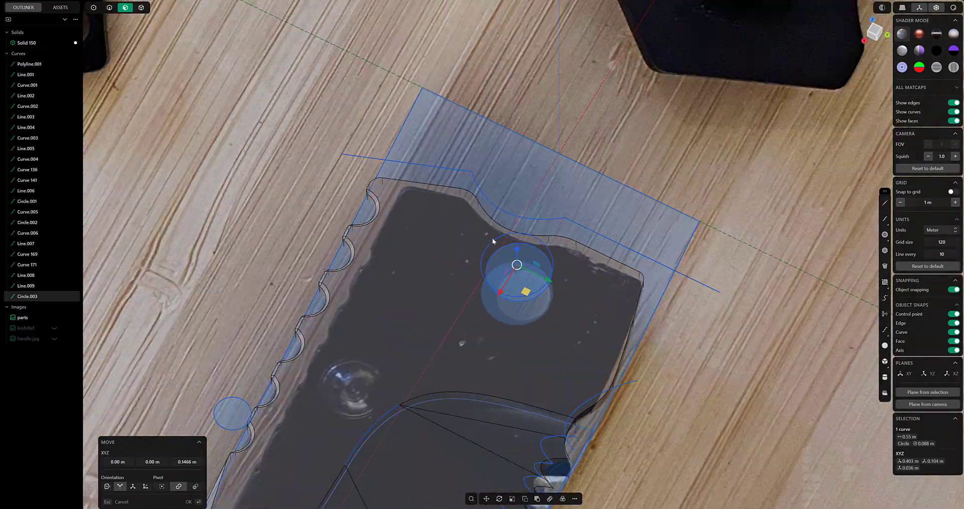
Extrude the raised circle downward through the blade as a solid cylinder
{"action": "key", "text": "e"}
{"action": "middle_click_drag", "start_coordinate": [586, 251], "coordinate": [507, 191]}
{"action": "left_click_drag", "start_coordinate": [486, 167], "coordinate": [517, 249]}
{"action": "key", "text": "Return"}
{"action": "middle_click_drag", "start_coordinate": [517, 249], "coordinate": [532, 306]}
Subtract the cylinder from the blade solid with a Boolean difference to cut the pivot hole
{"action": "key", "text": "4"}
{"action": "left_click", "coordinate": [359, 178]}
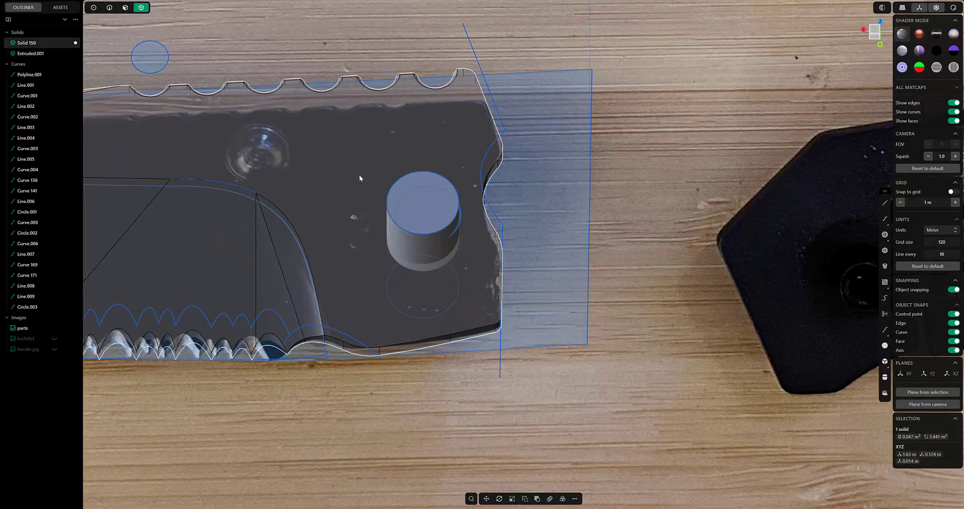
{"action": "key", "text": "q"}
{"action": "left_click", "coordinate": [428, 190]}
{"action": "key", "text": "Return"}
Push the pivot hole's cylindrical face inward to a radius of about 0.075 m, matching the parts photo
{"action": "key", "text": "3"}
{"action": "middle_click_drag", "start_coordinate": [97, 54], "coordinate": [442, 201]}
{"action": "left_click", "coordinate": [442, 201]}
{"action": "scroll", "coordinate": [483, 287], "scroll_direction": "up", "scroll_amount": 5}
{"action": "key", "text": "o"}
{"action": "key", "text": "KP_7"}
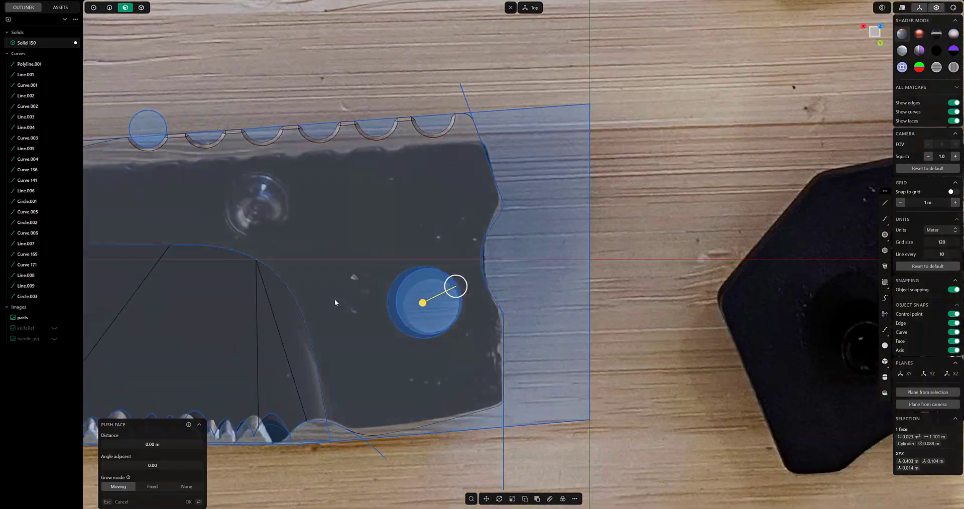
{"action": "left_click_drag", "start_coordinate": [455, 283], "coordinate": [480, 288]}
{"action": "middle_click_drag", "start_coordinate": [480, 288], "coordinate": [302, 157]}
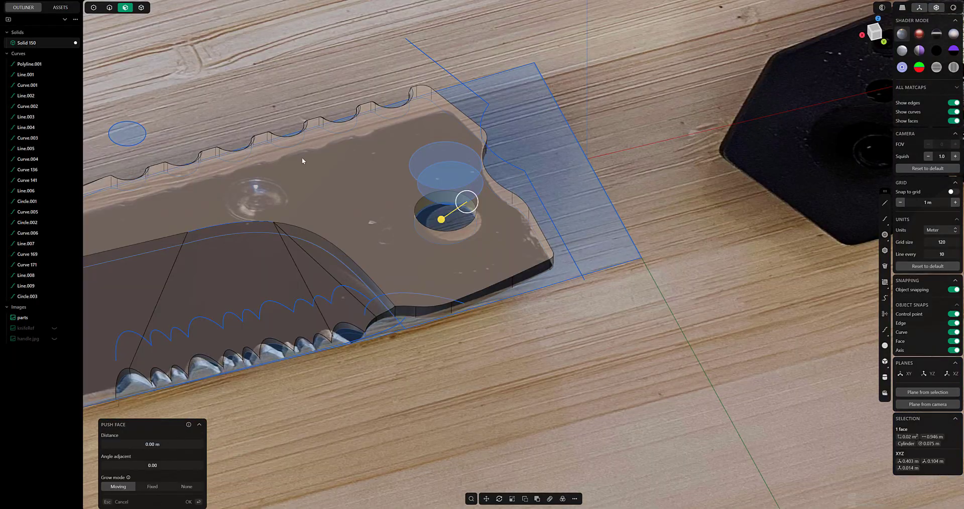
Isolate the blade solid from the curves and reference images
{"action": "key", "text": "4"}
{"action": "key", "text": "Return"}
{"action": "key", "text": "slash"}
Chamfer the pivot hole's upper rim by about 0.0087 m
{"action": "key", "text": "2"}
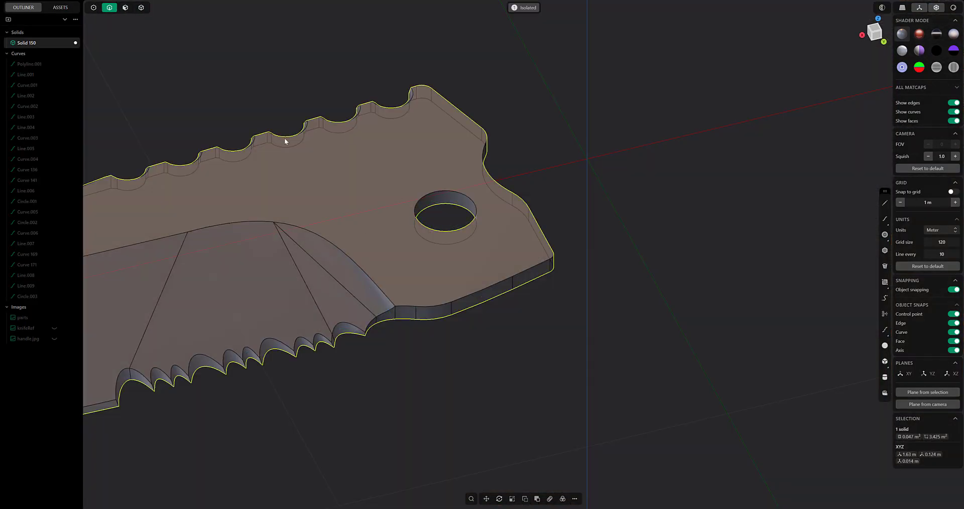
{"action": "scroll", "coordinate": [429, 197], "scroll_direction": "up", "scroll_amount": 3}
{"action": "left_click", "coordinate": [423, 197]}
{"action": "key", "text": "f"}
{"action": "left_click_drag", "start_coordinate": [424, 195], "coordinate": [565, 172]}
{"action": "key", "text": "KP_7"}
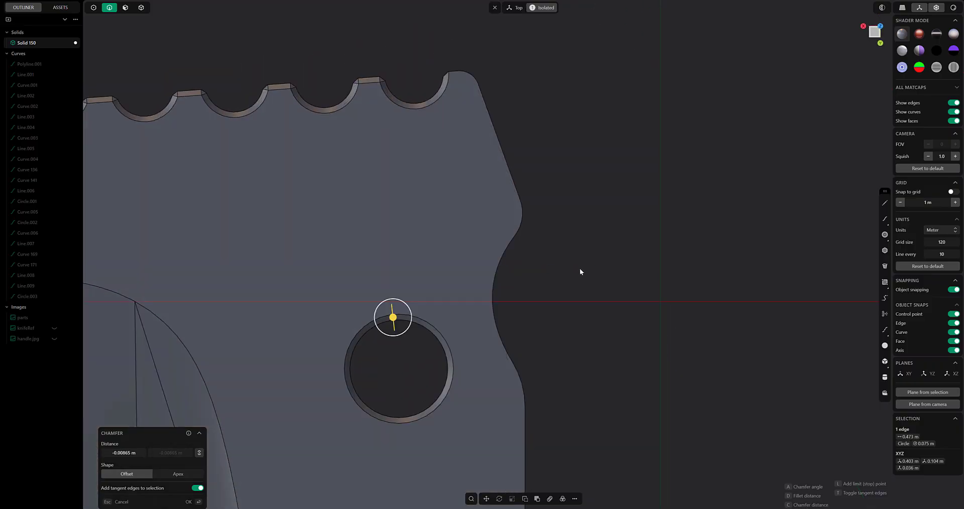
{"action": "scroll", "coordinate": [580, 271], "scroll_direction": "down", "scroll_amount": 5}
{"action": "key", "text": "Return"}
{"action": "key", "text": "4"}
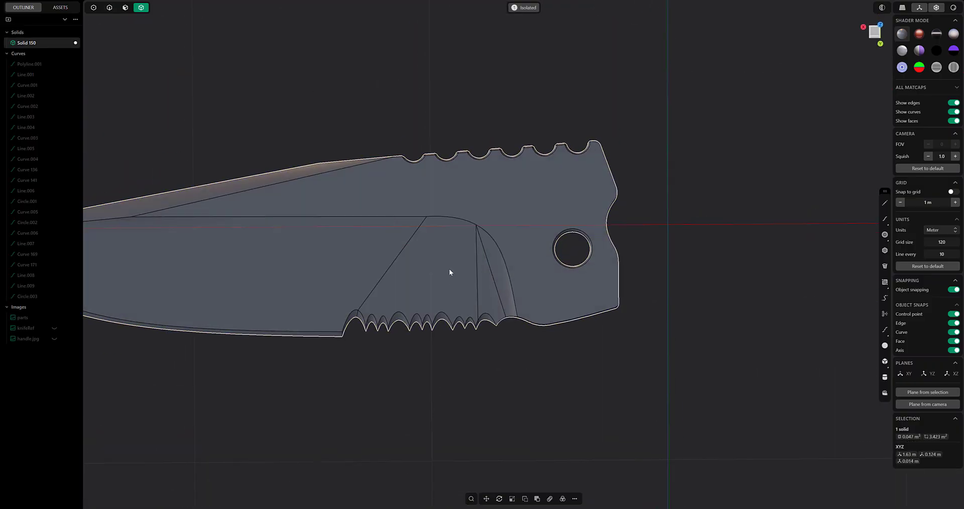
Start moving the blade in back view with the pivot placed on its bottom edge where the serrations begin
{"action": "key", "text": "ctrl+KP_1"}
{"action": "scroll", "coordinate": [503, 215], "scroll_direction": "up", "scroll_amount": 3}
{"action": "key", "text": "g"}
{"action": "scroll", "coordinate": [402, 171], "scroll_direction": "up", "scroll_amount": 3}
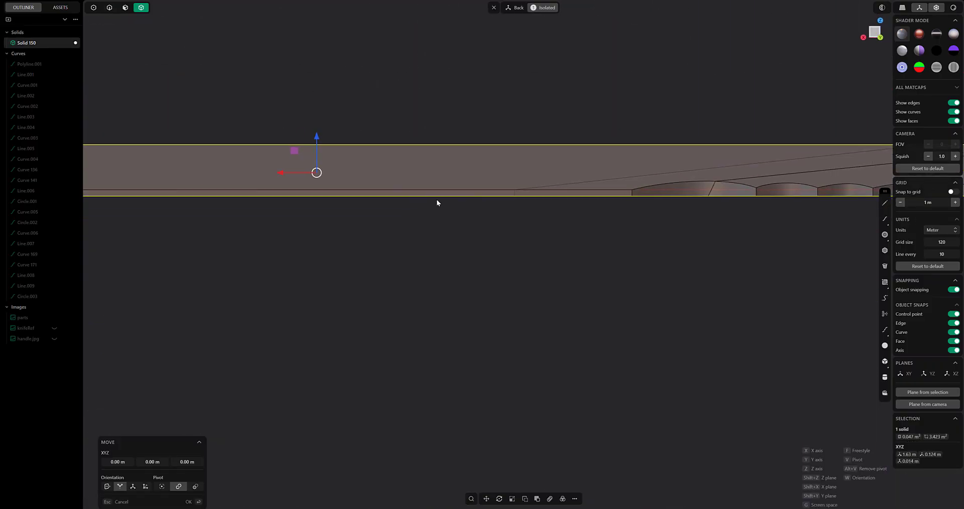
{"action": "key", "text": "v"}
{"action": "left_click", "coordinate": [595, 160]}
{"action": "middle_click_drag", "start_coordinate": [595, 160], "coordinate": [472, 200], "text": "shift"}
Move the blade vertically along its thickness until its bottom face rests on the red horizontal axis
{"action": "left_click_drag", "start_coordinate": [472, 201], "coordinate": [476, 227]}
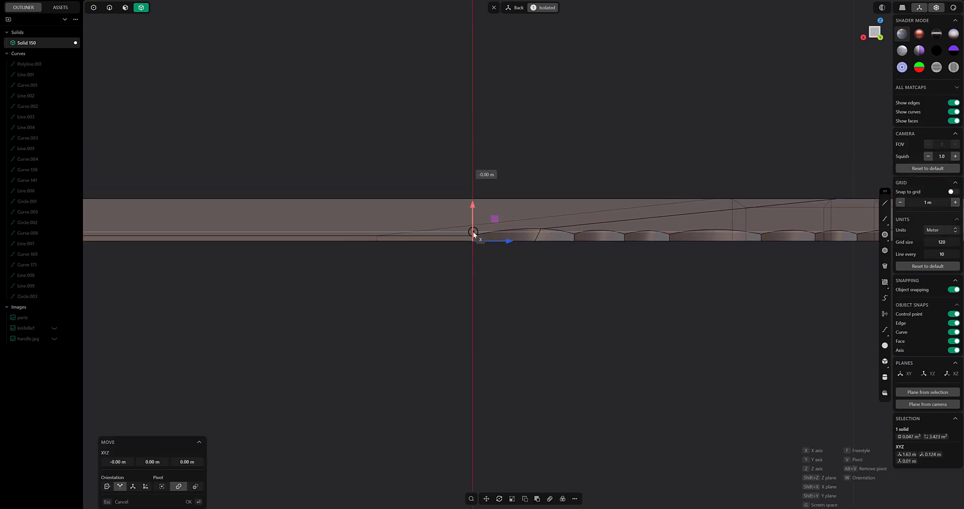
{"action": "scroll", "coordinate": [473, 231], "scroll_direction": "down", "scroll_amount": 2}
{"action": "middle_click_drag", "start_coordinate": [473, 231], "coordinate": [314, 175], "text": "shift"}
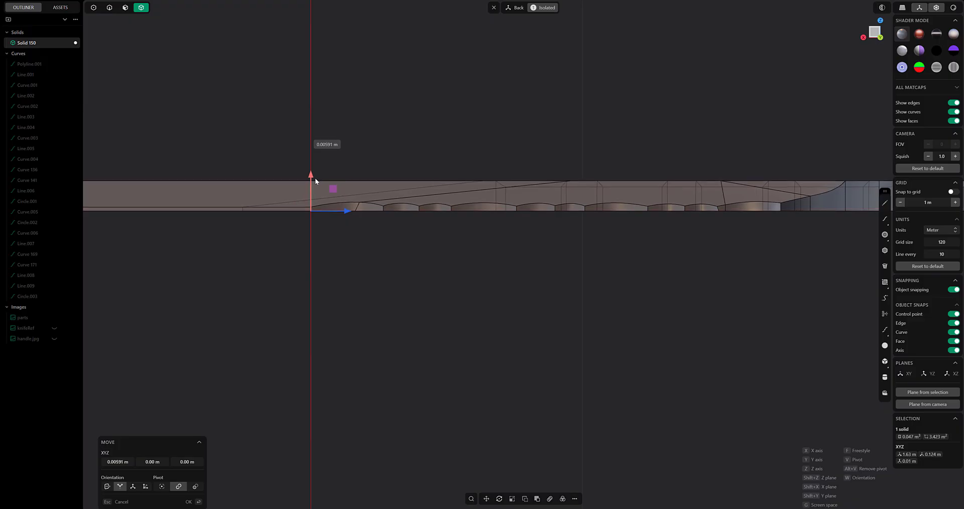
{"action": "scroll", "coordinate": [446, 247], "scroll_direction": "up", "scroll_amount": 4}
{"action": "middle_click_drag", "start_coordinate": [445, 247], "coordinate": [448, 218], "text": "shift"}
{"action": "left_click", "coordinate": [448, 219]}
{"action": "left_click", "coordinate": [409, 228]}
{"action": "left_click_drag", "start_coordinate": [409, 229], "coordinate": [415, 173]}
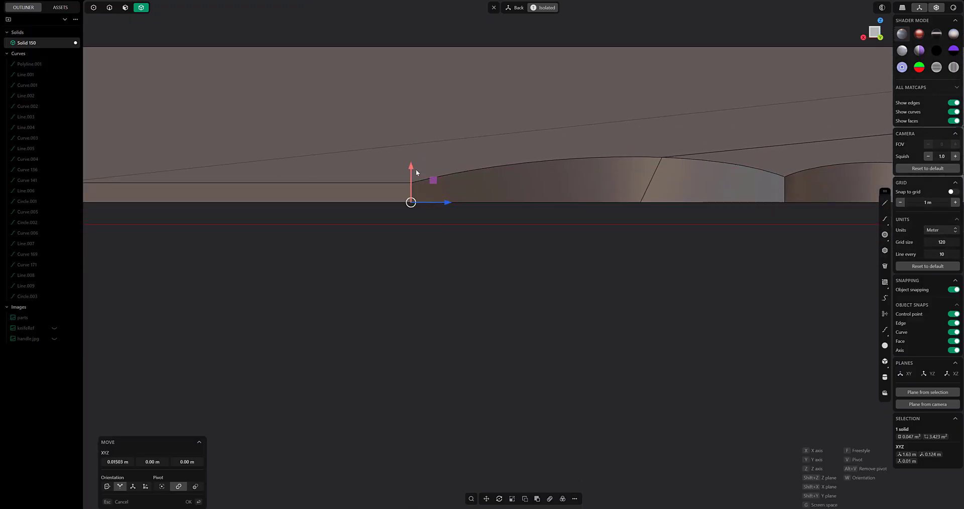
{"action": "key", "text": "x"}
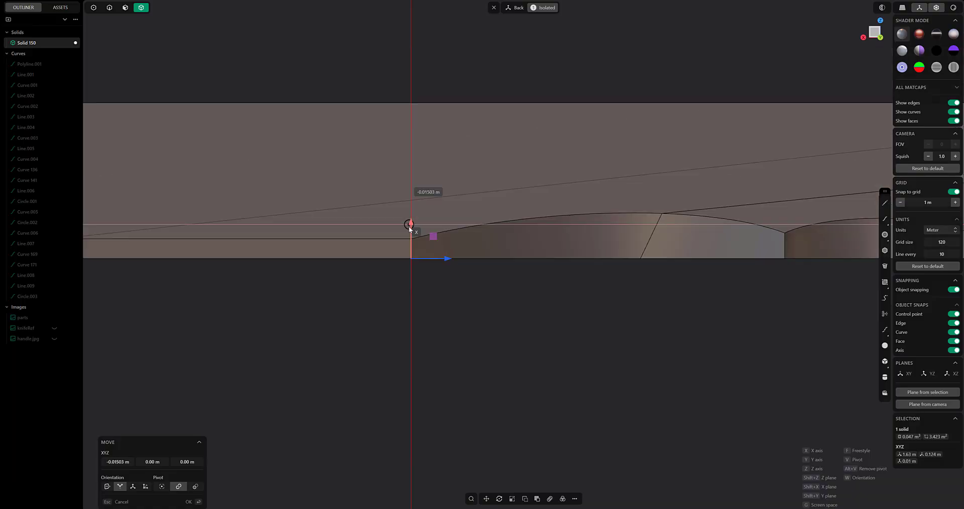
{"action": "scroll", "coordinate": [850, 215], "scroll_direction": "down", "scroll_amount": 8}
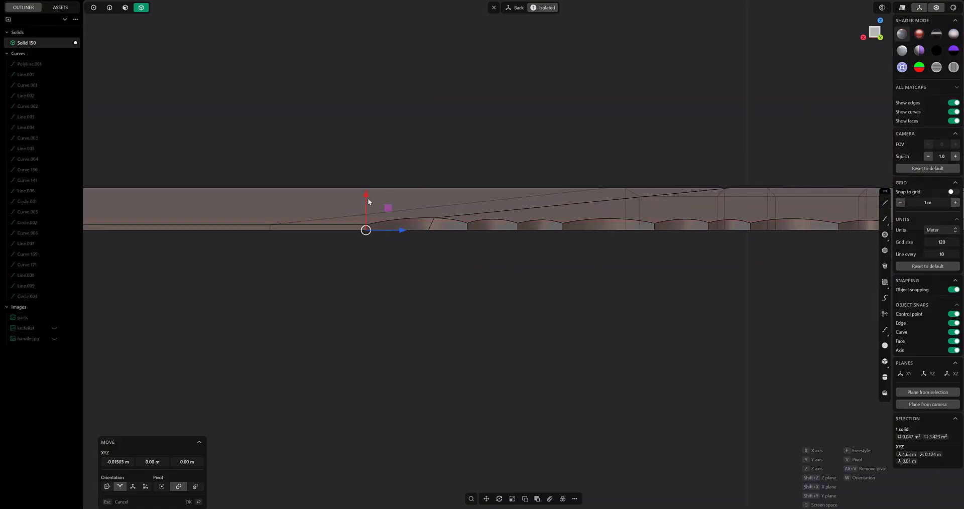
{"action": "scroll", "coordinate": [548, 261], "scroll_direction": "down", "scroll_amount": 5}
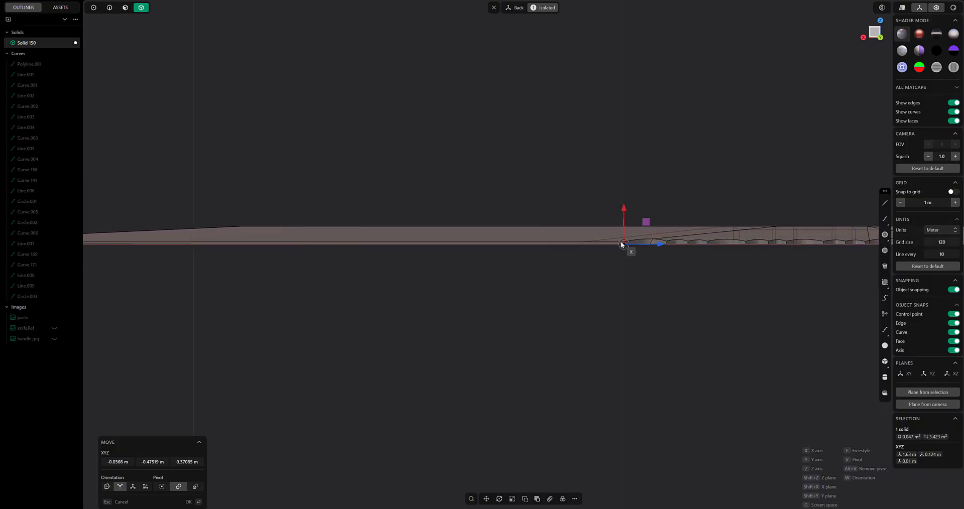
{"action": "middle_click_drag", "start_coordinate": [621, 243], "coordinate": [523, 227]}
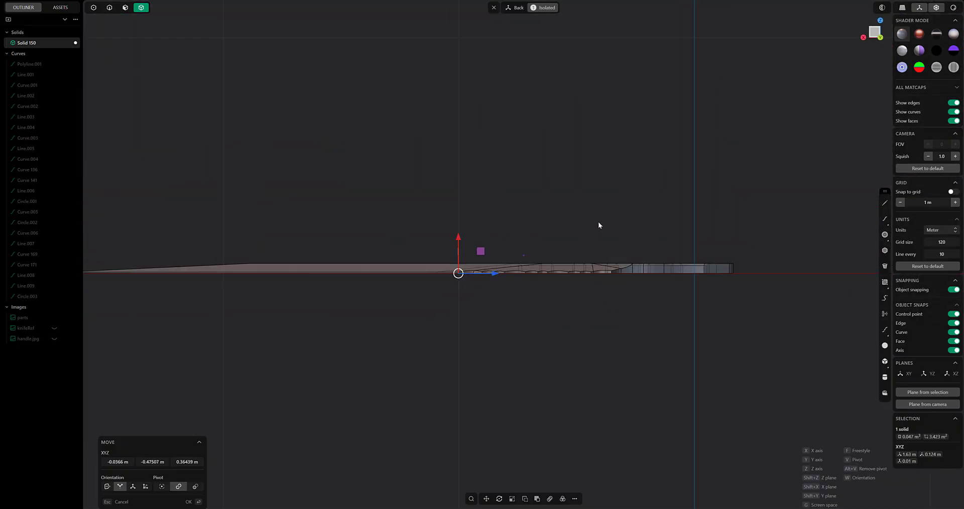
{"action": "left_click", "coordinate": [568, 230]}
Try to mirror the blade solid across its bottom face
{"action": "scroll", "coordinate": [552, 199], "scroll_direction": "up", "scroll_amount": 5}
{"action": "key", "text": "alt+x"}
{"action": "middle_click_drag", "start_coordinate": [553, 199], "coordinate": [363, 84]}
{"action": "key", "text": "Return"}
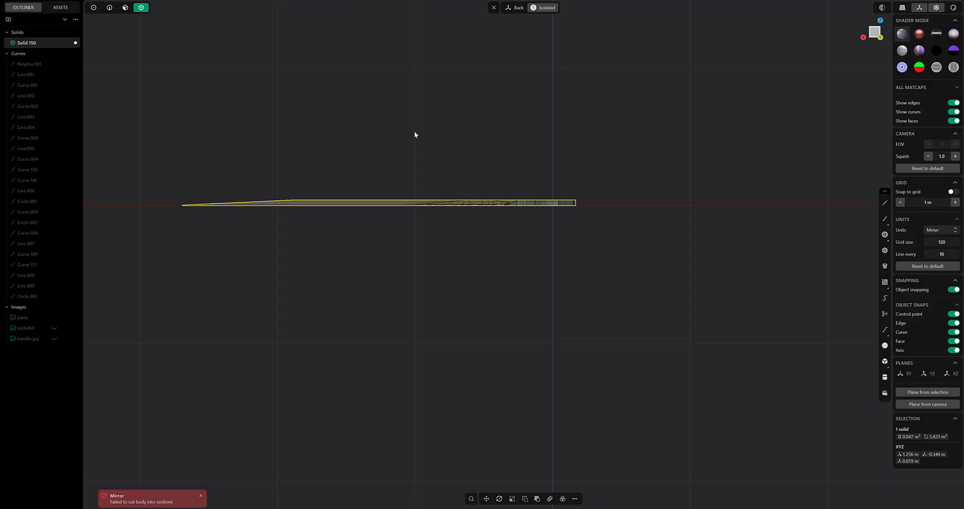
Duplicate the blade about the bottom-edge pivot, flip the copy with a Z scale of -1 and combine both halves
{"action": "middle_click_drag", "start_coordinate": [414, 134], "coordinate": [443, 209]}
{"action": "scroll", "coordinate": [452, 221], "scroll_direction": "up", "scroll_amount": 2}
{"action": "key", "text": "g"}
{"action": "left_click", "coordinate": [421, 221]}
{"action": "key", "text": "ctrl+d"}
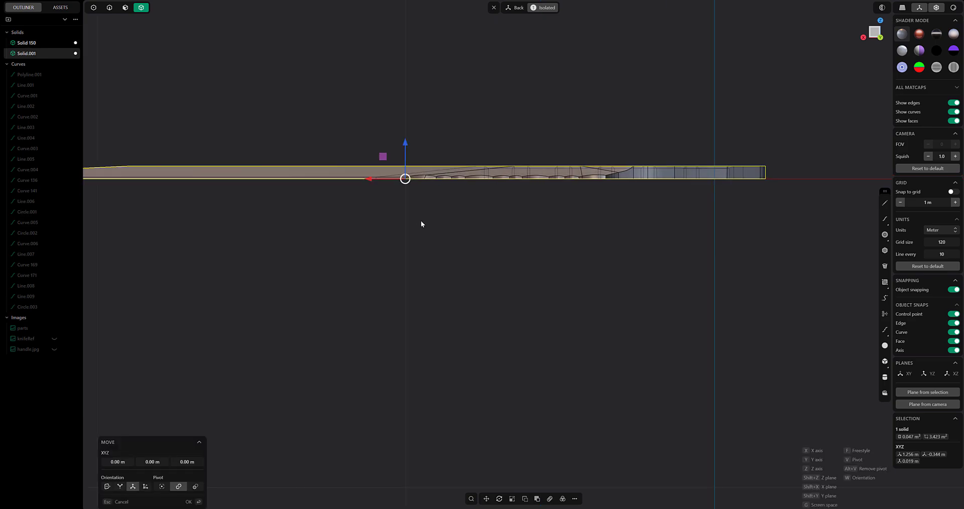
{"action": "key", "text": "s"}
{"action": "key", "text": "z"}
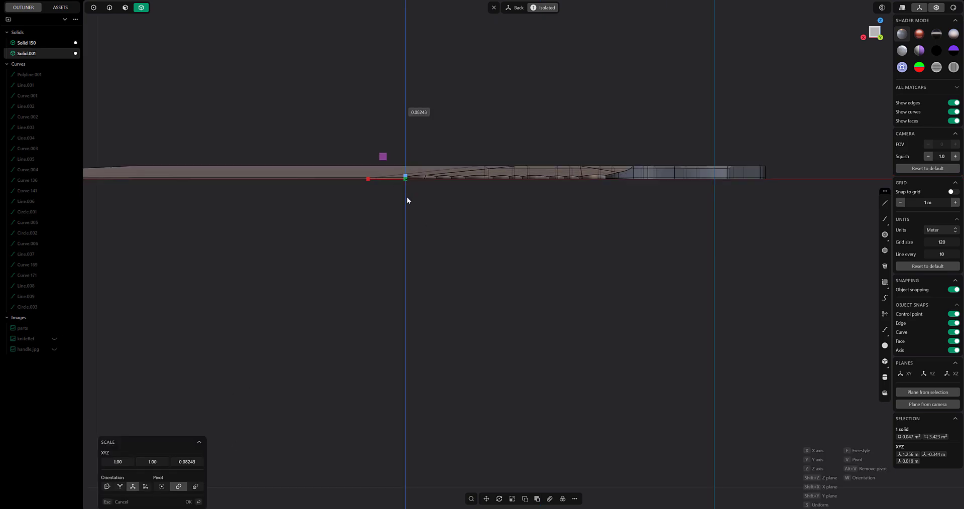
{"action": "left_click", "coordinate": [404, 221]}
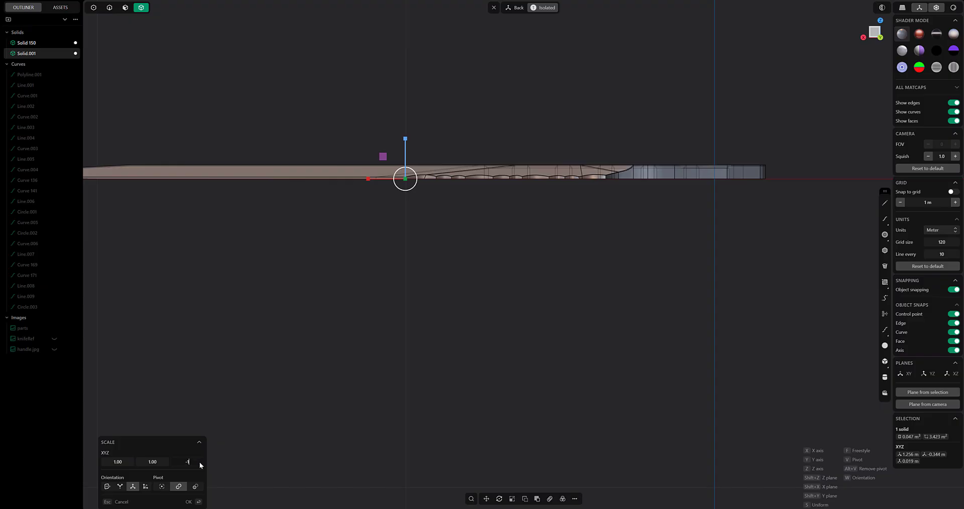
{"action": "middle_click_drag", "start_coordinate": [413, 381], "coordinate": [503, 325]}
{"action": "key", "text": "Return"}
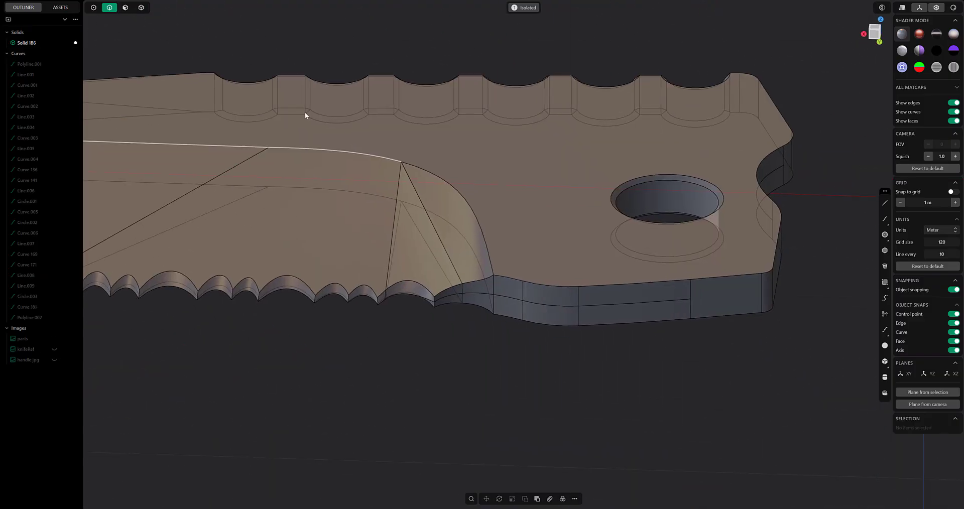
Delete the two curved bevel faces at the heel end of the upper side, next to the last serration
{"action": "key", "text": "3"}
{"action": "left_click", "coordinate": [405, 176]}
{"action": "left_click", "coordinate": [465, 208], "text": "shift"}
{"action": "key", "text": "o"}
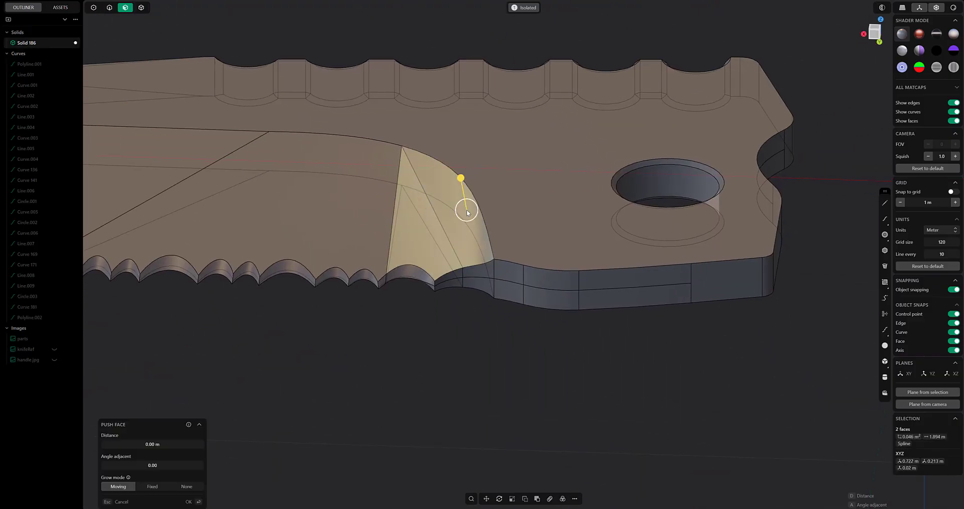
{"action": "key", "text": "Escape"}
{"action": "key", "text": "o"}
{"action": "key", "text": "Delete"}
{"action": "key", "text": "2"}
{"action": "scroll", "coordinate": [474, 244], "scroll_direction": "up", "scroll_amount": 1}
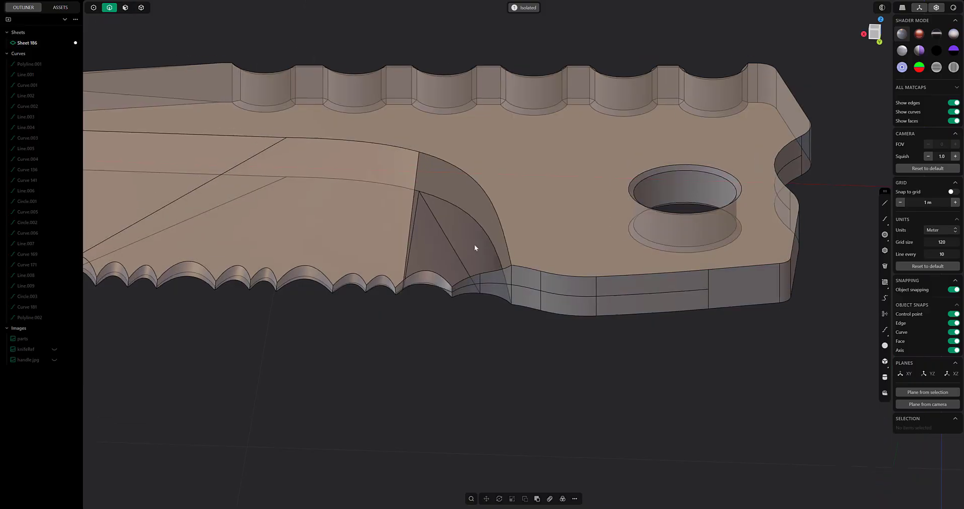
Fill the heel opening with an XNurbs surface built from its five boundary edges
{"action": "middle_click_drag", "start_coordinate": [474, 248], "coordinate": [439, 263]}
{"action": "double_click", "coordinate": [494, 271]}
{"action": "key", "text": "e"}
{"action": "right_click", "coordinate": [547, 228]}
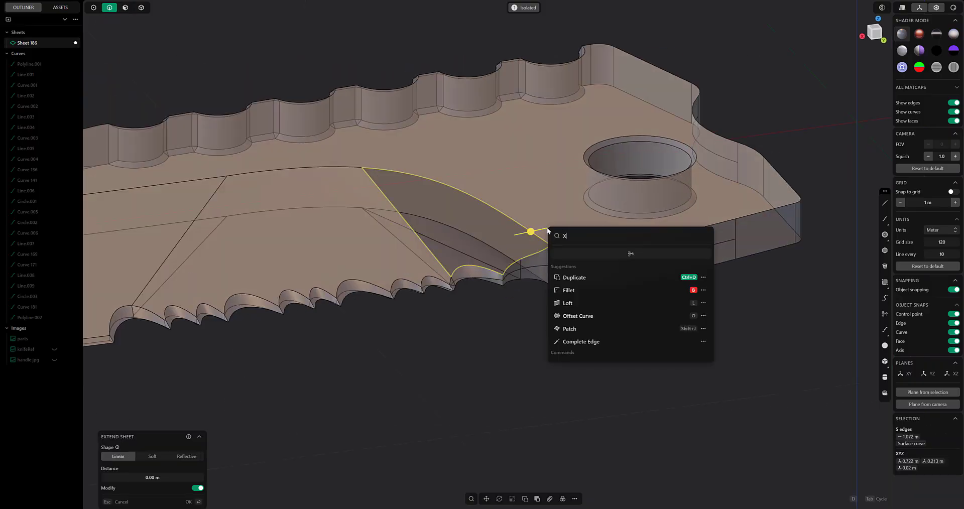
{"action": "left_click", "coordinate": [580, 344]}
{"action": "middle_click_drag", "start_coordinate": [580, 343], "coordinate": [406, 217]}
{"action": "key", "text": "Return"}
Join the new heel patch with the blade sheet into one solid
{"action": "scroll", "coordinate": [467, 316], "scroll_direction": "up", "scroll_amount": 2}
{"action": "middle_click_drag", "start_coordinate": [467, 312], "coordinate": [461, 216]}
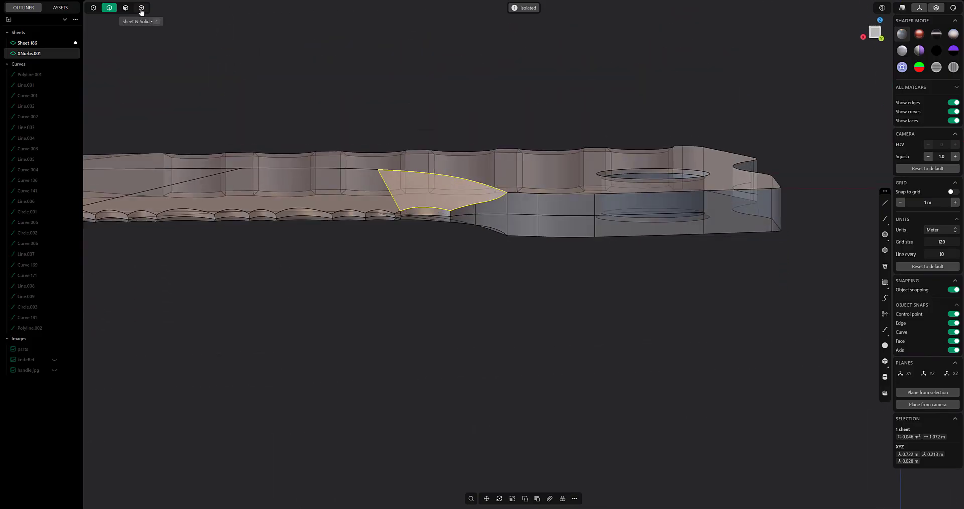
{"action": "left_click", "coordinate": [141, 7]}
{"action": "left_click", "coordinate": [427, 202], "text": "shift"}
{"action": "key", "text": "j"}
Mirror the blade in Z with cutting down the mirror plane and union of the halves enabled
{"action": "right_click", "coordinate": [430, 232]}
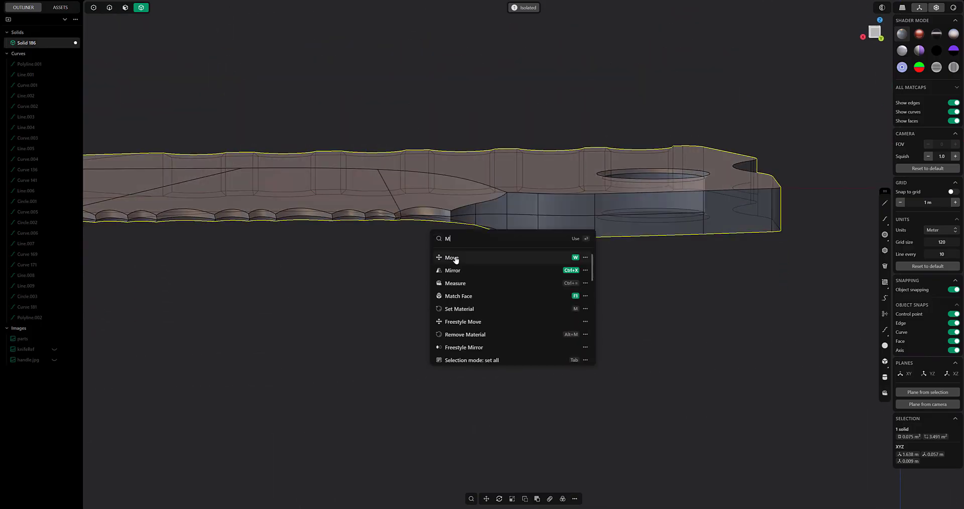
{"action": "left_click", "coordinate": [454, 271]}
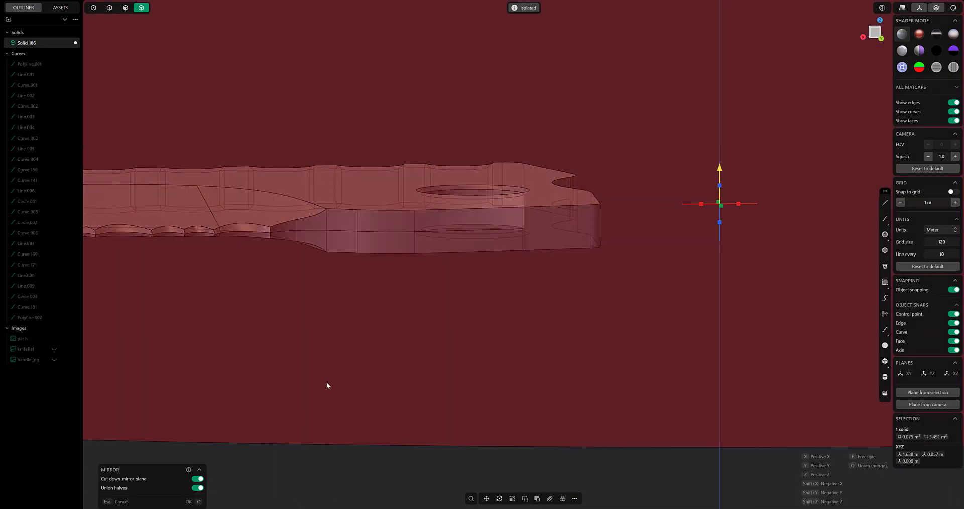
{"action": "key", "text": "Return"}
{"action": "mouse_move", "coordinate": [359, 318]}
{"action": "middle_mouse_down"}
{"action": "mouse_move", "coordinate": [366, 366]}
{"action": "mouse_move", "coordinate": [457, 378]}
{"action": "mouse_move", "coordinate": [379, 346]}
{"action": "mouse_move", "coordinate": [392, 278]}
{"action": "middle_mouse_up"}
Delete the large bevel faces on the blade's upper side, from the tip to the heel patch
{"action": "middle_click_drag", "start_coordinate": [275, 173], "coordinate": [430, 307]}
{"action": "left_click", "coordinate": [450, 298]}
{"action": "key", "text": "o"}
{"action": "key", "text": "Delete"}
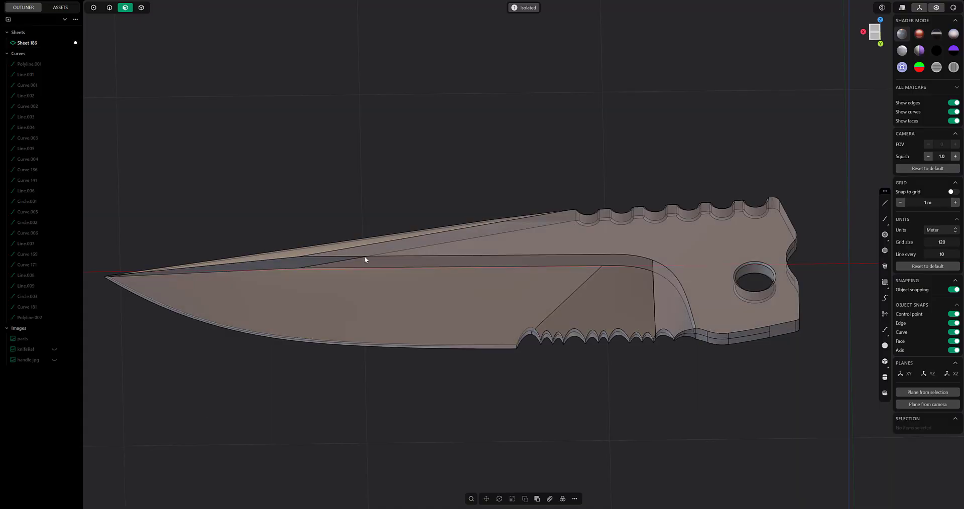
Try to loft a surface from the boundary edges of the removed bevel
{"action": "left_click", "coordinate": [109, 7]}
{"action": "left_click", "coordinate": [311, 257]}
{"action": "left_click", "coordinate": [271, 261], "text": "shift"}
{"action": "left_click", "coordinate": [346, 341], "text": "shift"}
{"action": "middle_click_drag", "start_coordinate": [563, 342], "coordinate": [547, 308], "text": "shift"}
{"action": "double_click", "coordinate": [369, 266], "text": "shift"}
{"action": "right_click", "coordinate": [547, 309]}
{"action": "left_click", "coordinate": [587, 333]}
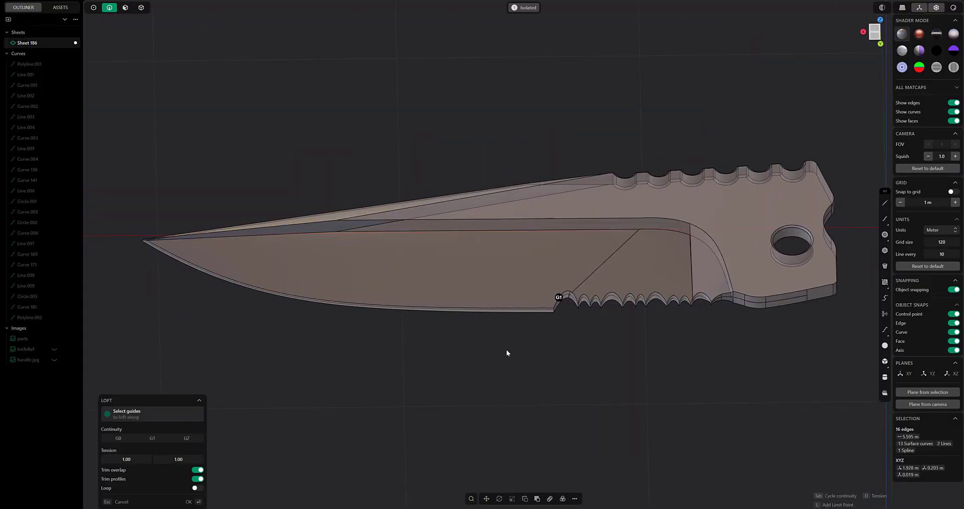
{"action": "middle_click_drag", "start_coordinate": [480, 353], "coordinate": [401, 347]}
{"action": "key", "text": "Escape"}
Try to fill the whole bevel opening with an XNurbs surface
{"action": "type", "text": "fX"}
{"action": "left_click", "coordinate": [535, 376]}
{"action": "key", "text": "Return"}
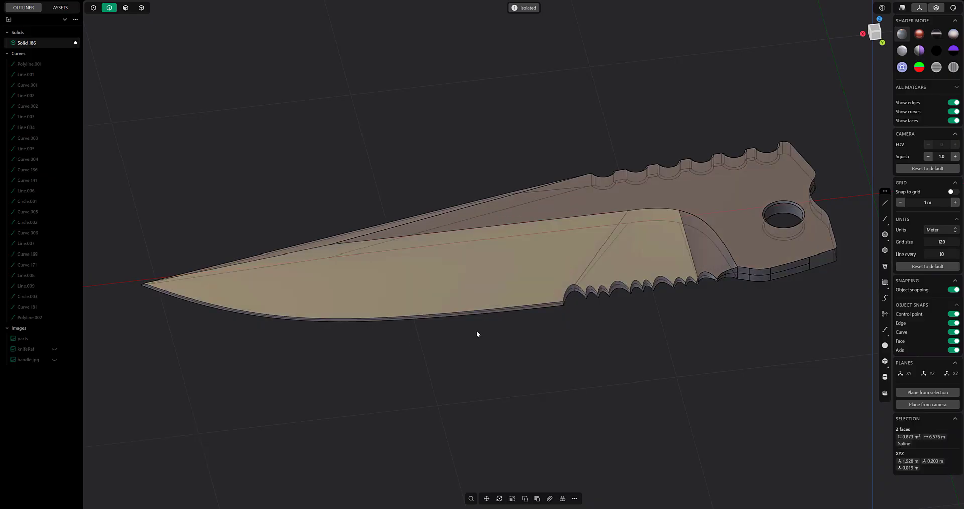
{"action": "key", "text": "Escape"}
Draw a line about 0.53 m long in top view from the first serration's start across the bevel's upper edge
{"action": "left_click", "coordinate": [145, 7]}
{"action": "key", "text": "KP_7"}
{"action": "scroll", "coordinate": [446, 280], "scroll_direction": "down", "scroll_amount": 1}
{"action": "middle_click_drag", "start_coordinate": [494, 271], "coordinate": [518, 328], "text": "shift"}
{"action": "scroll", "coordinate": [436, 271], "scroll_direction": "up", "scroll_amount": 2}
{"action": "left_click", "coordinate": [474, 319]}
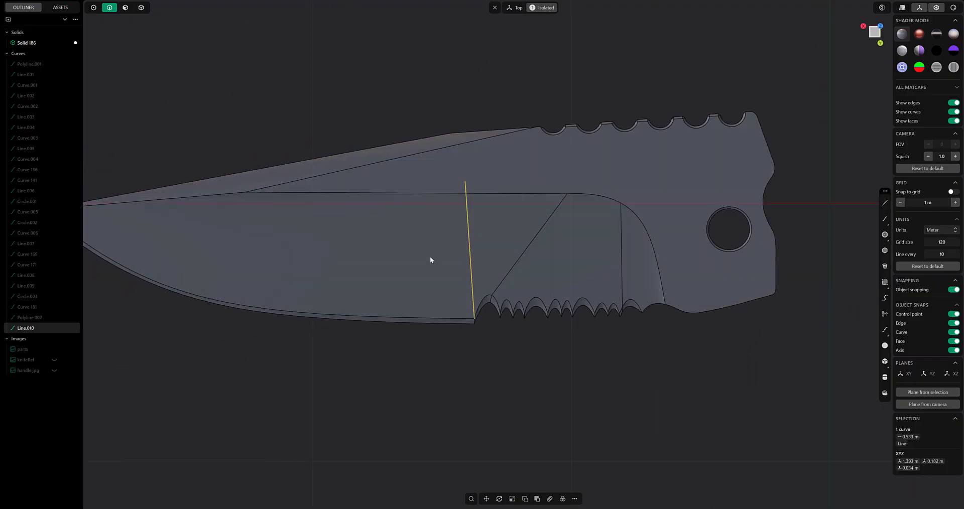
Raise the dividing line about 0.118 m in Z above the blade
{"action": "middle_click_drag", "start_coordinate": [430, 260], "coordinate": [444, 171]}
{"action": "key", "text": "g"}
{"action": "left_click_drag", "start_coordinate": [445, 227], "coordinate": [445, 197]}
{"action": "middle_click_drag", "start_coordinate": [444, 197], "coordinate": [520, 243]}
Imprint the dividing line onto the blade solid to split the bevel face
{"action": "type", "text": "fi"}
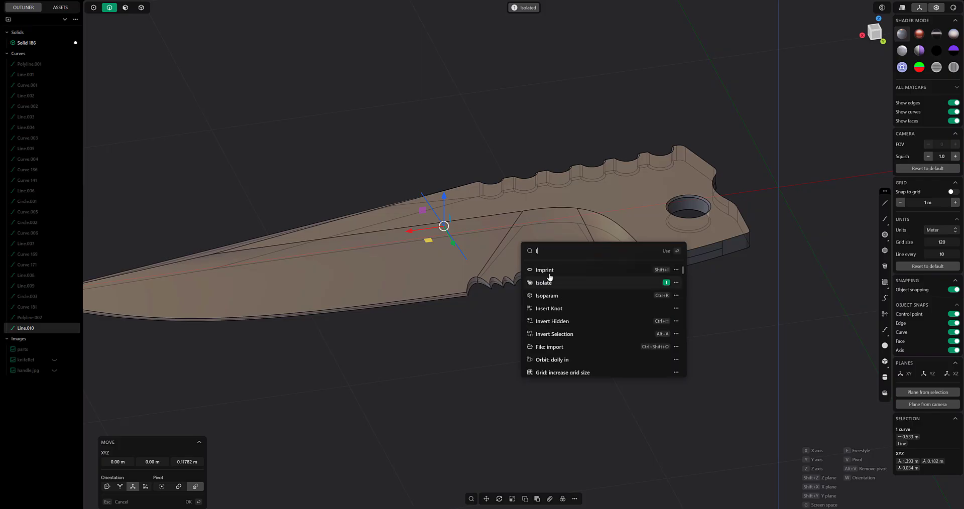
{"action": "left_click", "coordinate": [548, 274]}
{"action": "left_click", "coordinate": [416, 270]}
{"action": "key", "text": "Return"}
{"action": "middle_click_drag", "start_coordinate": [306, 206], "coordinate": [364, 263]}
Delete the two upper bevel faces above the serrations, between the imprinted line and the heel patch
{"action": "left_click", "coordinate": [125, 7]}
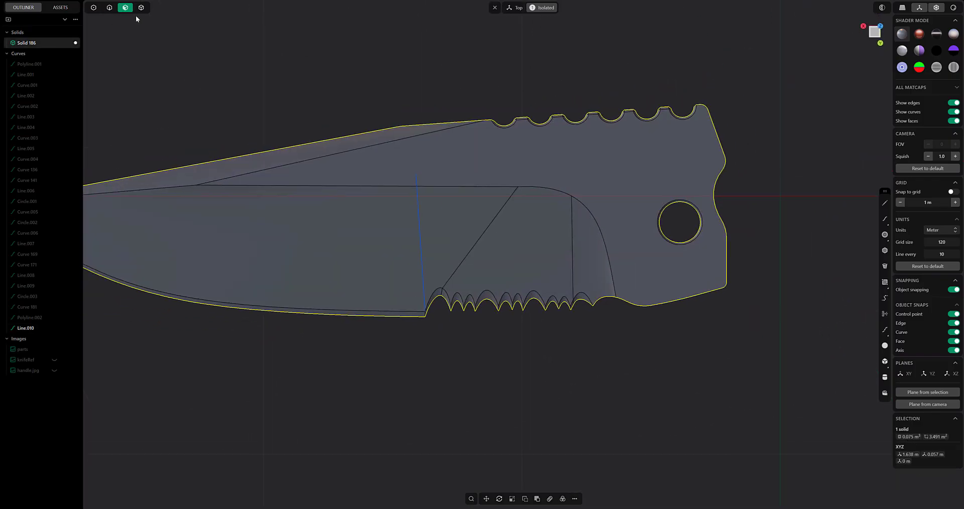
{"action": "left_click", "coordinate": [450, 216]}
{"action": "left_click", "coordinate": [512, 254], "text": "shift"}
{"action": "key", "text": "Delete"}
{"action": "middle_click_drag", "start_coordinate": [497, 264], "coordinate": [431, 226], "text": "shift"}
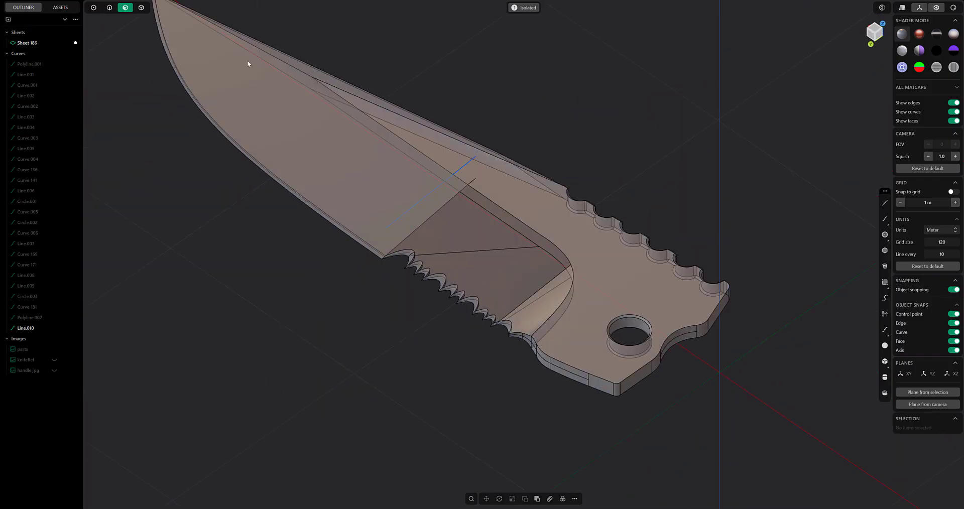
Isolate the blade sheet so the dividing line is hidden, and view it from the top
{"action": "left_click", "coordinate": [141, 8]}
{"action": "left_click", "coordinate": [323, 143]}
{"action": "key", "text": "slash"}
{"action": "middle_click_drag", "start_coordinate": [360, 197], "coordinate": [495, 223], "text": "alt"}
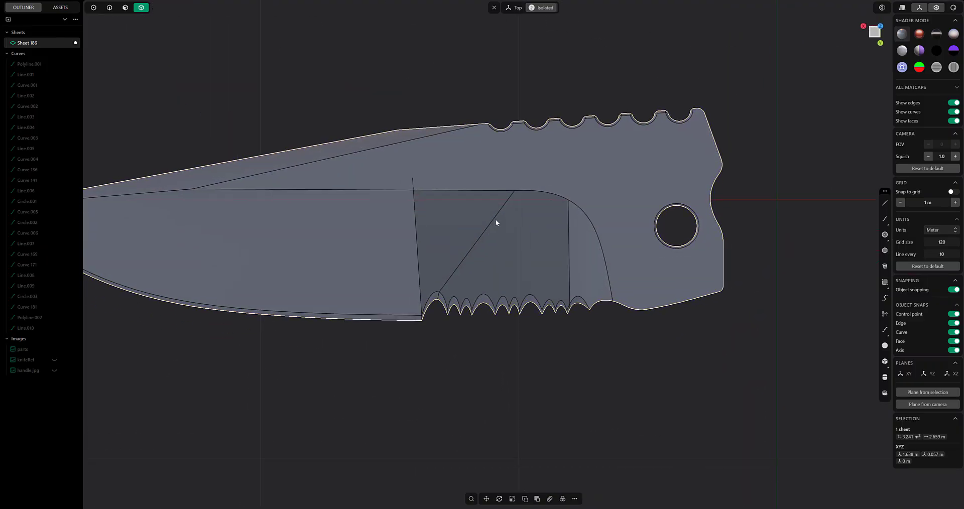
{"action": "key", "text": "Escape"}
Select the complete loop of boundary edges around the opening above the serrations
{"action": "left_click", "coordinate": [109, 7]}
{"action": "middle_click_drag", "start_coordinate": [469, 183], "coordinate": [411, 164], "text": "shift"}
{"action": "middle_click_drag", "start_coordinate": [411, 164], "coordinate": [418, 182]}
{"action": "double_click", "coordinate": [419, 181]}
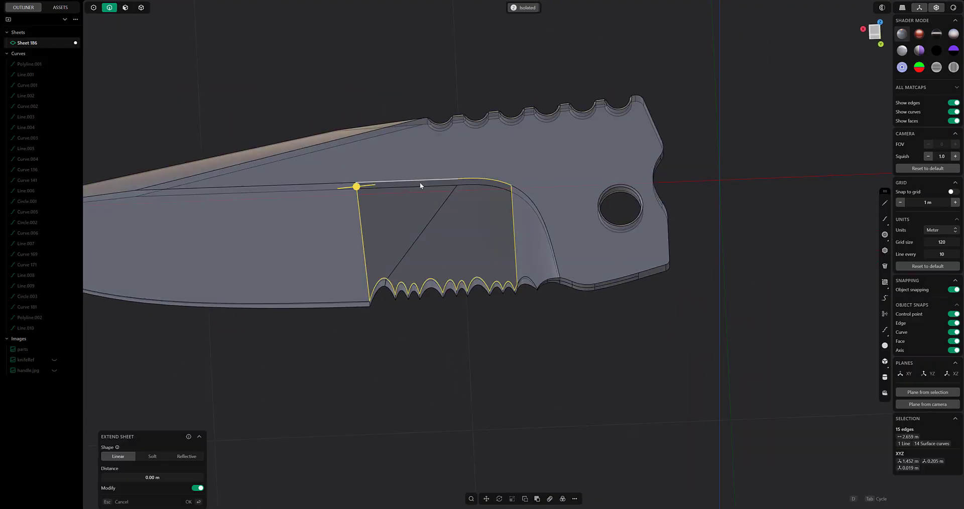
Try filling the selected opening with a trial XNurbs surface
{"action": "type", "text": "fL"}
{"action": "key", "text": "Down"}
{"action": "key", "text": "Return"}
{"action": "middle_click_drag", "start_coordinate": [259, 418], "coordinate": [399, 340]}
{"action": "type", "text": "fx"}
{"action": "key", "text": "Return"}
{"action": "key", "text": "Return"}
{"action": "key", "text": "ctrl+z"}
Create an XNurbs surface over the opening above the serrations from the selected edge loop
{"action": "type", "text": "f"}
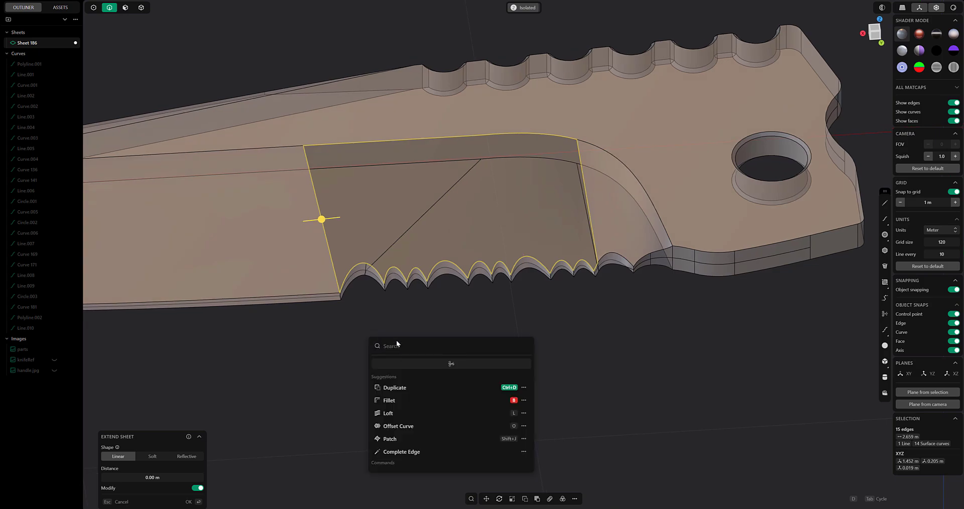
{"action": "type", "text": "x"}
{"action": "key", "text": "Return"}
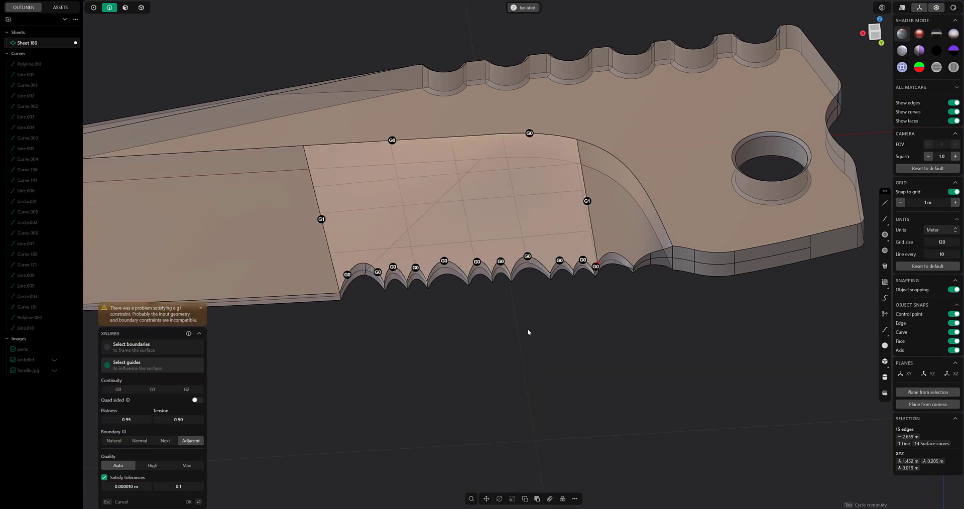
{"action": "mouse_move", "coordinate": [527, 328]}
{"action": "middle_mouse_down"}
{"action": "mouse_move", "coordinate": [593, 287]}
{"action": "mouse_move", "coordinate": [517, 342]}
{"action": "middle_mouse_up"}
{"action": "key", "text": "Return"}
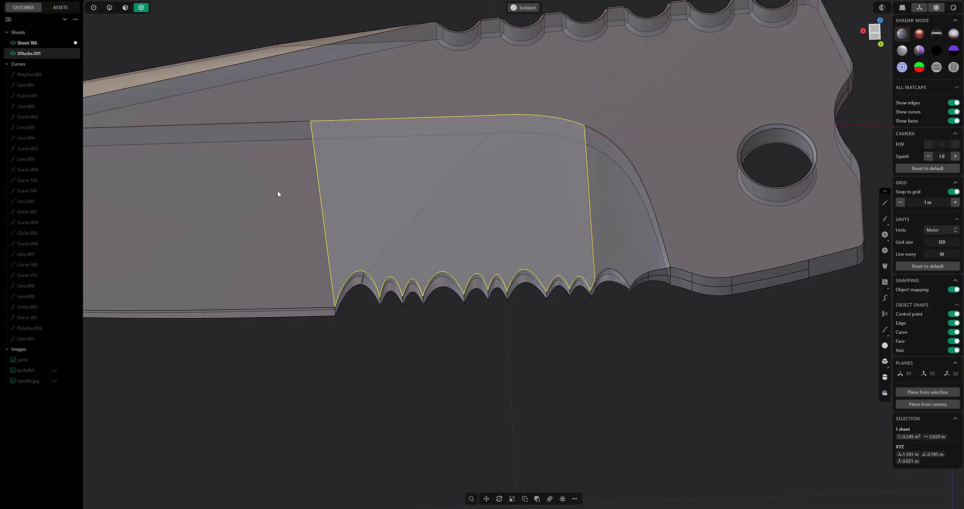
Join the serration bevel patch with the blade sheet into a closed solid
{"action": "left_click", "coordinate": [278, 193], "text": "shift"}
{"action": "key", "text": "j"}
{"action": "scroll", "coordinate": [444, 323], "scroll_direction": "down", "scroll_amount": 4}
{"action": "middle_click_drag", "start_coordinate": [443, 323], "coordinate": [449, 290]}
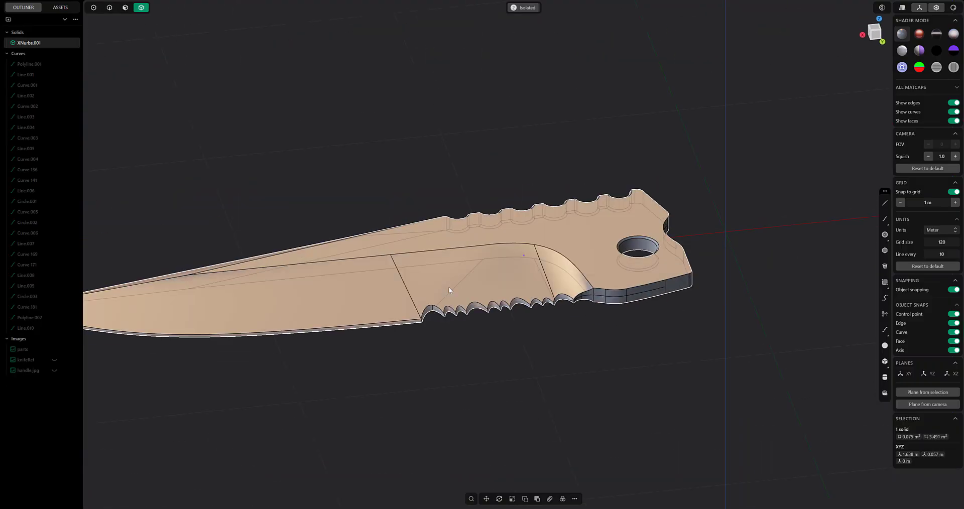
Mirror the repaired blade upper half in Z, cutting it down the mirror plane
{"action": "middle_click_drag", "start_coordinate": [538, 362], "coordinate": [475, 337]}
{"action": "type", "text": "fm"}
{"action": "left_click", "coordinate": [507, 378]}
{"action": "left_click", "coordinate": [676, 211]}
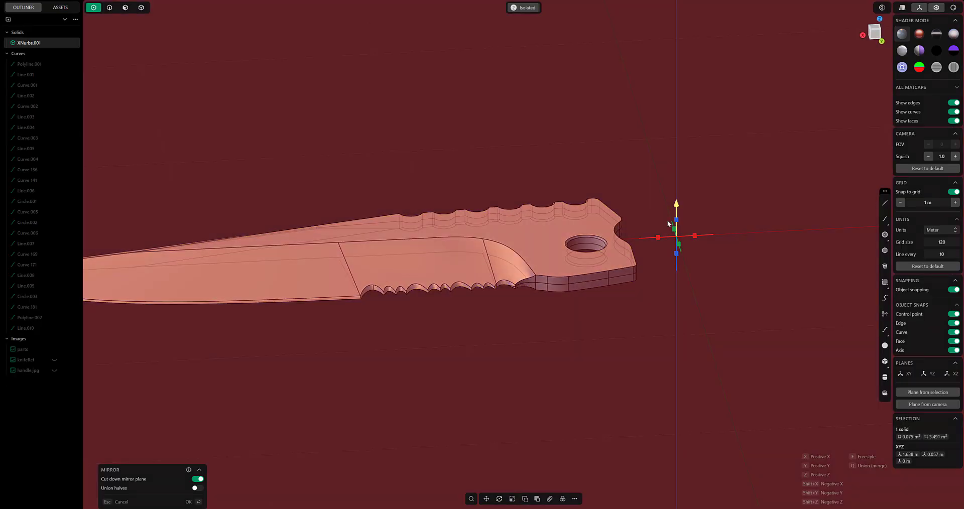
{"action": "middle_click_drag", "start_coordinate": [577, 201], "coordinate": [563, 131]}
{"action": "key", "text": "Return"}
{"action": "middle_click_drag", "start_coordinate": [378, 417], "coordinate": [451, 442]}
{"action": "scroll", "coordinate": [450, 442], "scroll_direction": "down", "scroll_amount": 2}
{"action": "key", "text": "Escape"}
{"action": "middle_click_drag", "start_coordinate": [501, 256], "coordinate": [543, 231], "text": "shift"}
Assign a material with an opacity of 0.1 to the blade solid
{"action": "key", "text": "m"}
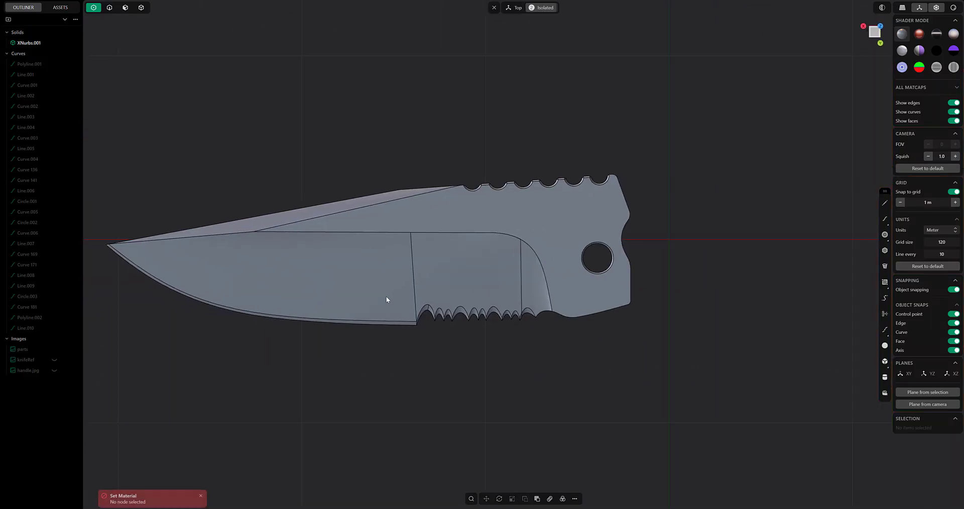
{"action": "left_click", "coordinate": [141, 7]}
{"action": "left_click", "coordinate": [366, 228]}
{"action": "key", "text": "m"}
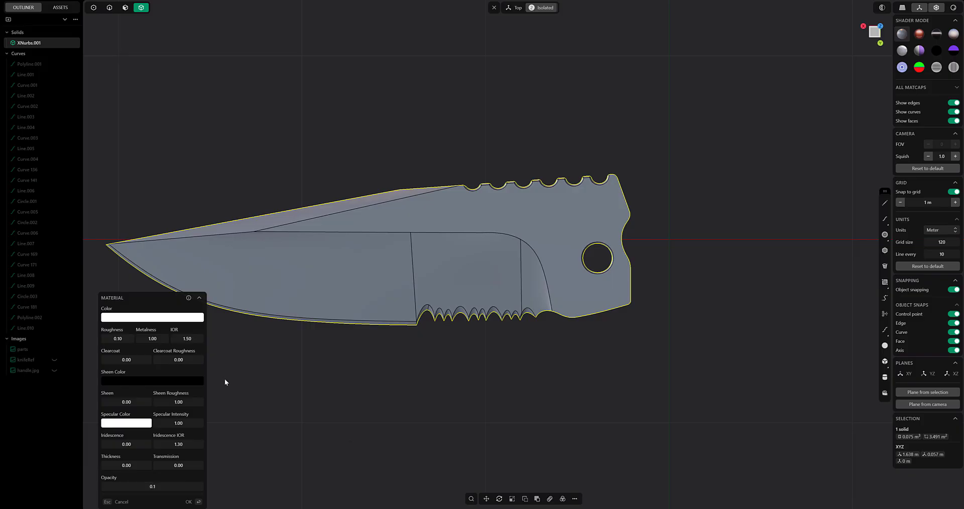
{"action": "key", "text": "Return"}
Hide the parts reference image and leave isolation to show the construction curves again
{"action": "middle_click_drag", "start_coordinate": [296, 396], "coordinate": [338, 384], "text": "shift"}
{"action": "left_click", "coordinate": [55, 349]}
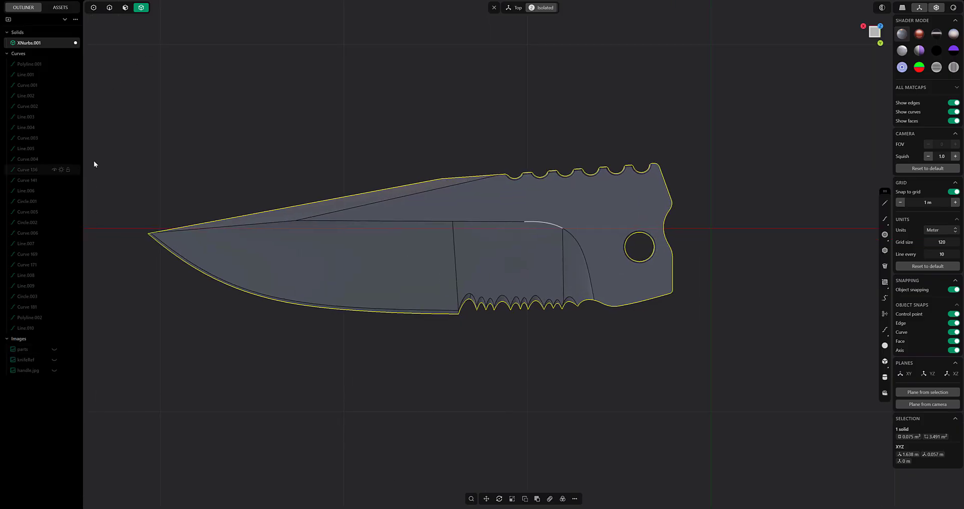
{"action": "key", "text": "Escape"}
{"action": "key", "text": "/"}
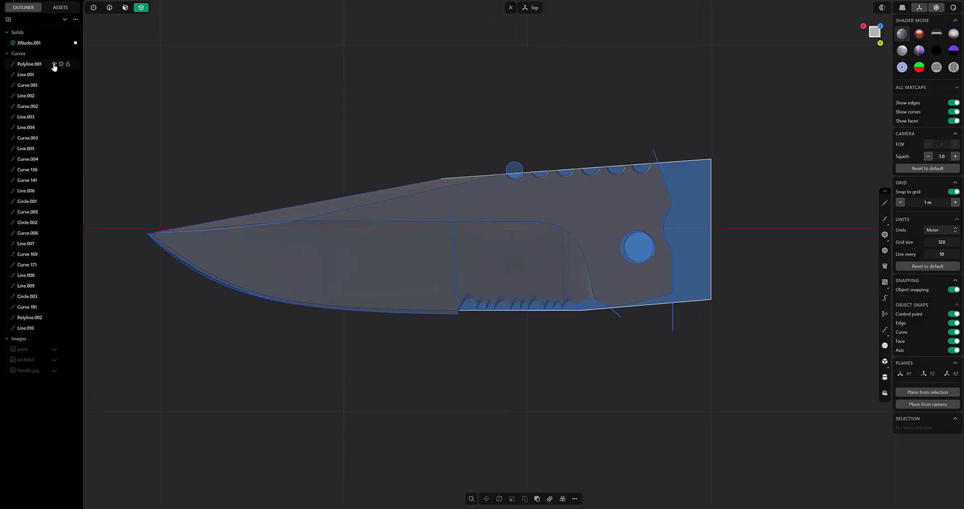
Select all construction curves from Polyline.001 through Line.010
{"action": "left_click", "coordinate": [33, 65]}
{"action": "left_click", "coordinate": [30, 327], "text": "shift"}
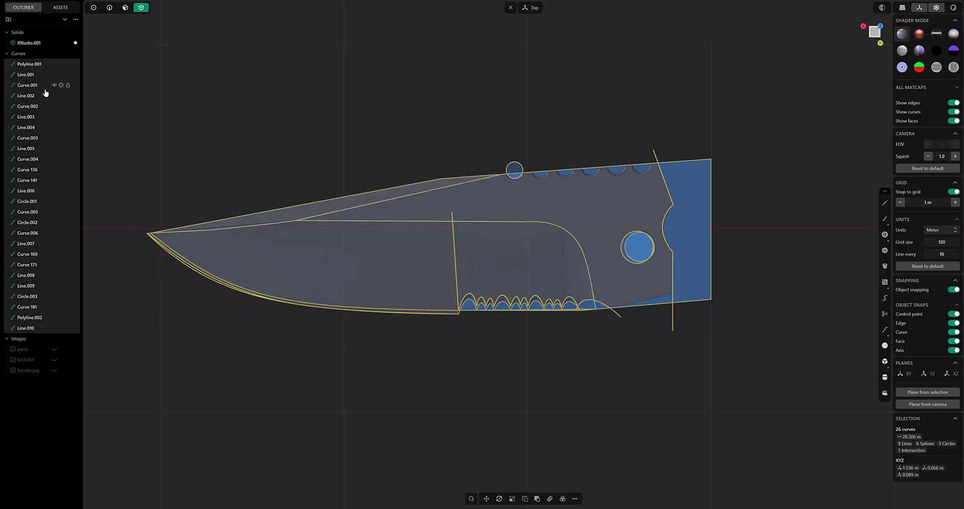
Group all the blade's construction curves, hide the group and show the parts reference image
{"action": "key", "text": "ctrl+g"}
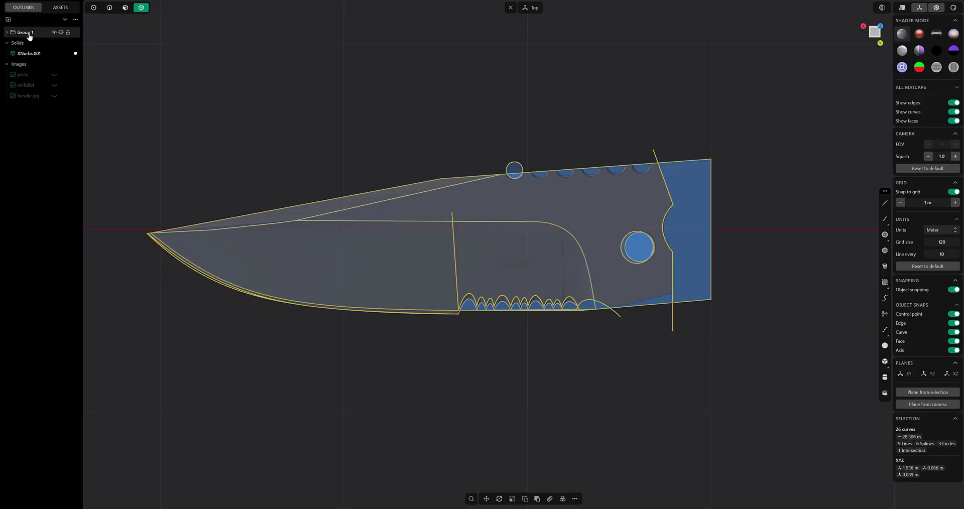
{"action": "left_click", "coordinate": [54, 75]}
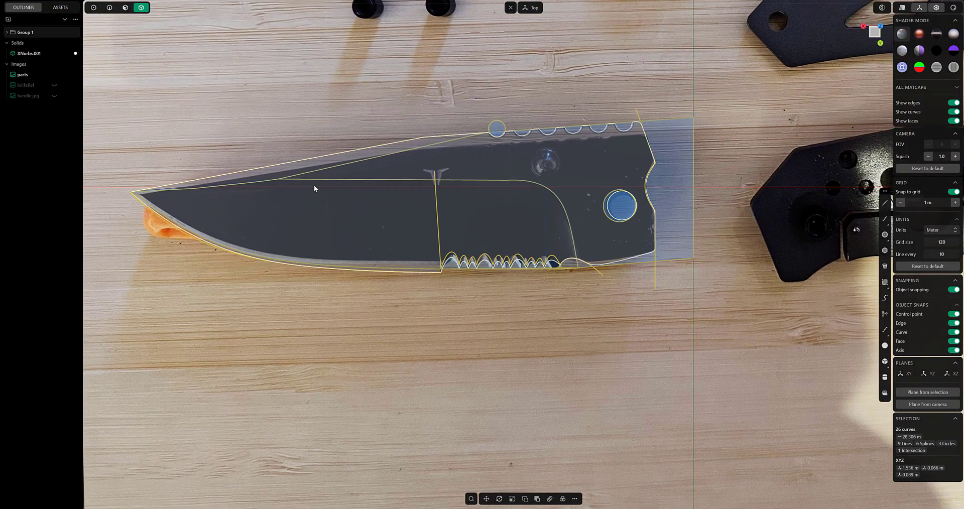
{"action": "left_click", "coordinate": [55, 32]}
Draw a circle of about 0.082 m radius over the blade's thumb stud in the reference and extrude it into a short cylinder
{"action": "scroll", "coordinate": [378, 189], "scroll_direction": "down", "scroll_amount": 3}
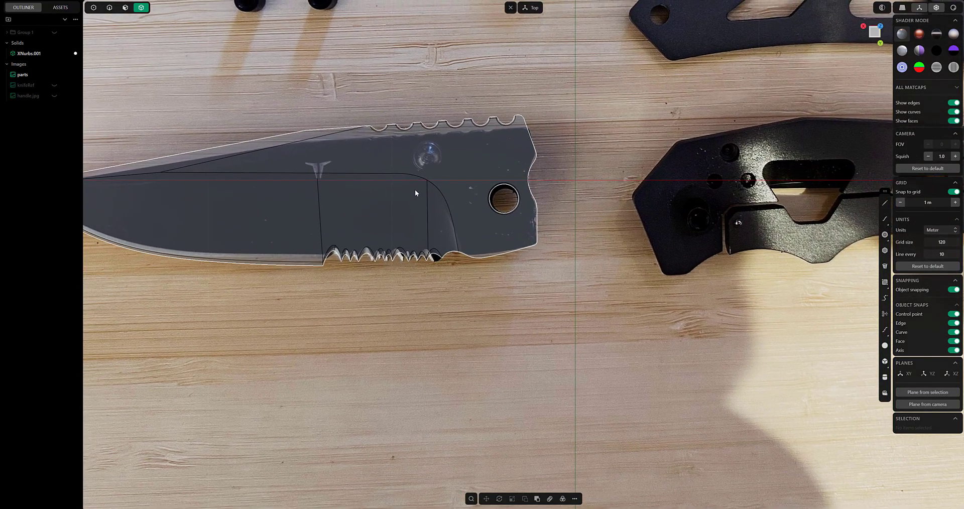
{"action": "scroll", "coordinate": [414, 188], "scroll_direction": "up", "scroll_amount": 4}
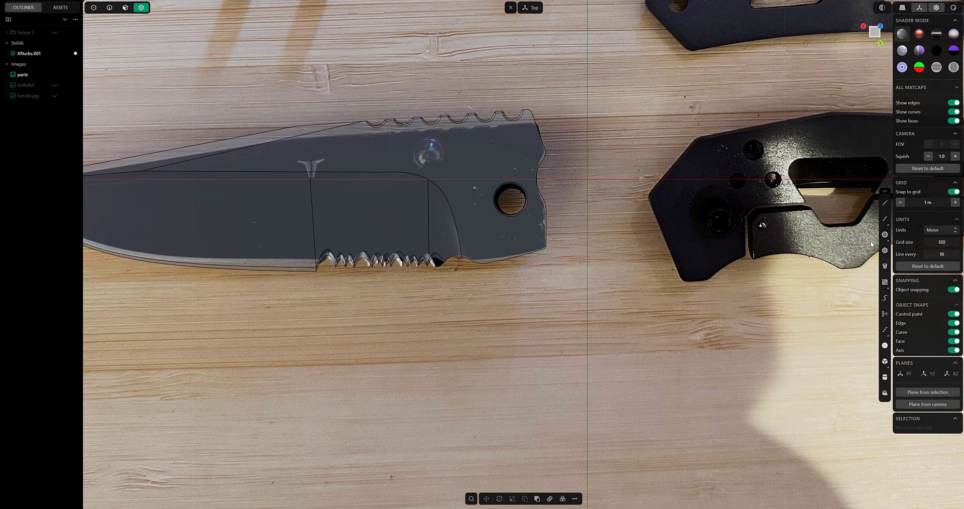
{"action": "left_click", "coordinate": [439, 161]}
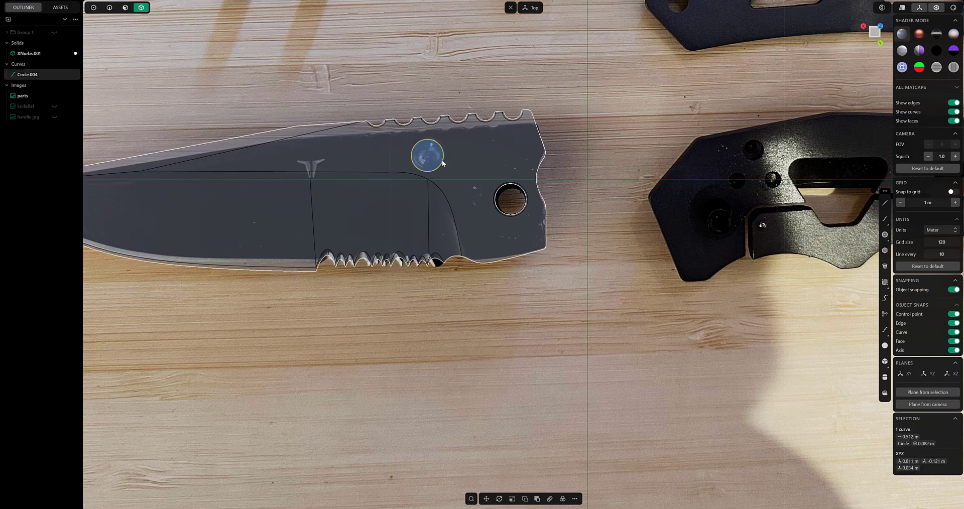
{"action": "middle_click_drag", "start_coordinate": [442, 160], "coordinate": [382, 166]}
{"action": "key", "text": "e"}
{"action": "left_click", "coordinate": [148, 7]}
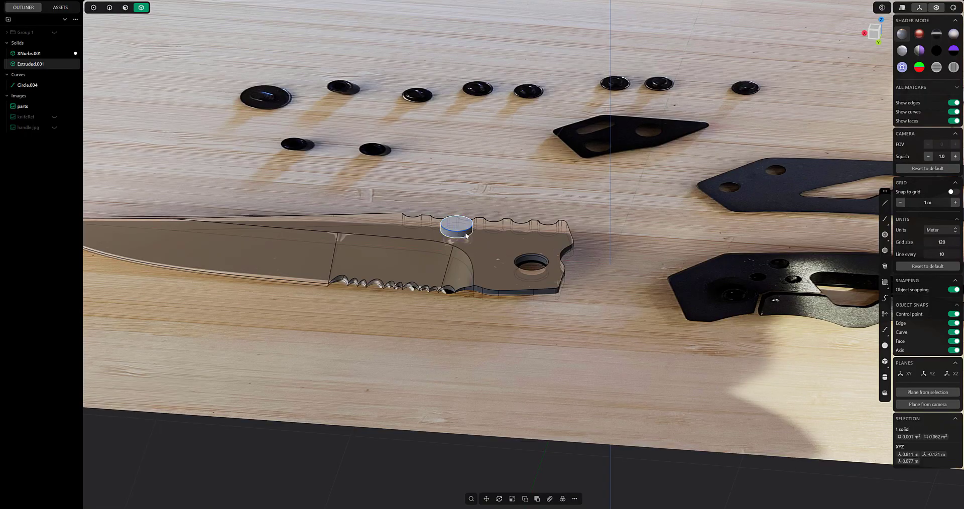
Duplicate the cylinder and place the copy about 0.103 m above the original
{"action": "left_click", "coordinate": [472, 234]}
{"action": "middle_click_drag", "start_coordinate": [472, 234], "coordinate": [457, 211]}
{"action": "left_click_drag", "start_coordinate": [458, 187], "coordinate": [458, 167]}
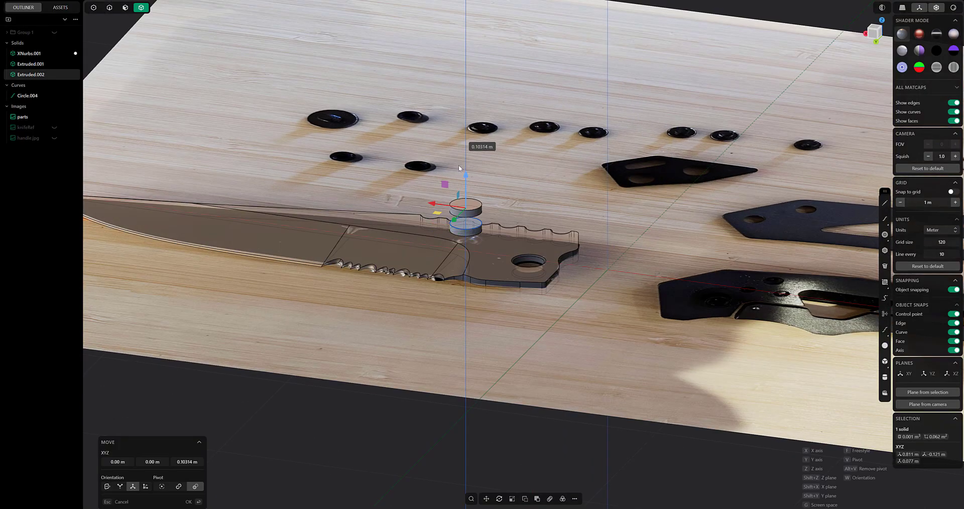
Lower the original cylinder about 0.03 m so it intersects the blade's upper surface
{"action": "left_click", "coordinate": [480, 235]}
{"action": "key", "text": "KP_1"}
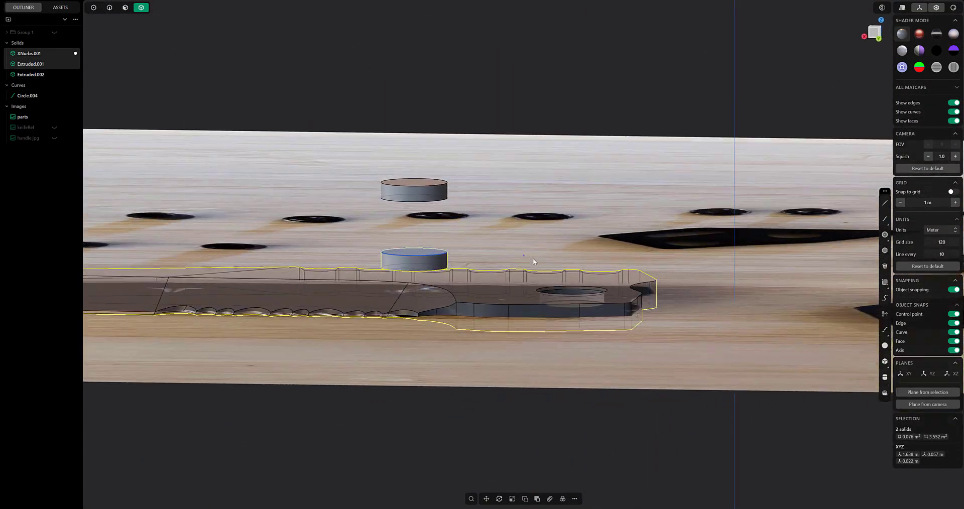
{"action": "key", "text": "Escape"}
{"action": "left_click_drag", "start_coordinate": [403, 273], "coordinate": [402, 252]}
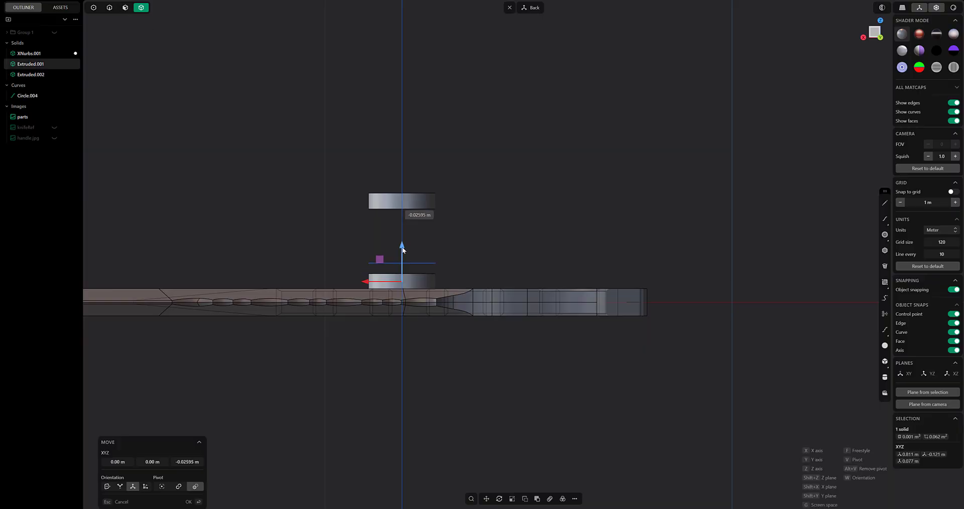
{"action": "middle_click_drag", "start_coordinate": [402, 251], "coordinate": [444, 269]}
Subtract the lowered cylinder from the blade to cut a shallow round recess
{"action": "left_click", "coordinate": [467, 235]}
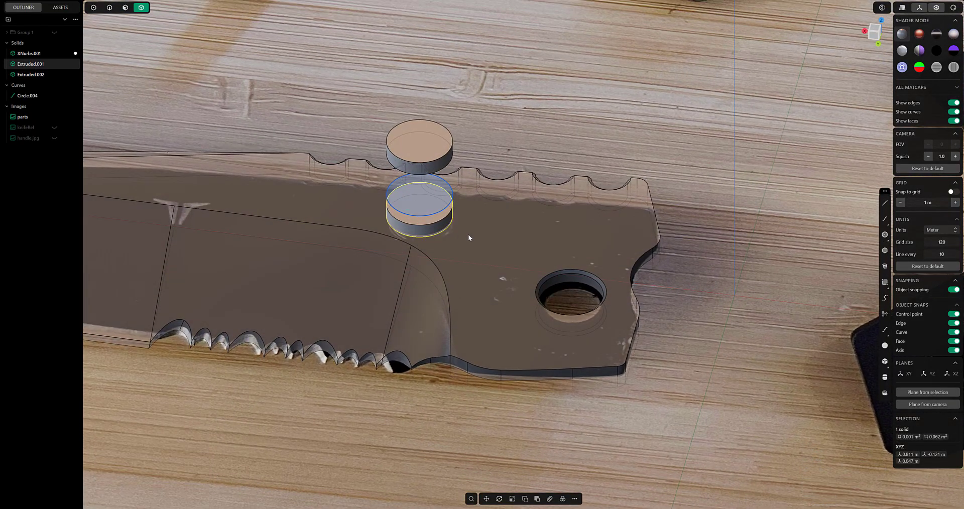
{"action": "key", "text": "minus"}
{"action": "middle_click_drag", "start_coordinate": [434, 223], "coordinate": [133, 33]}
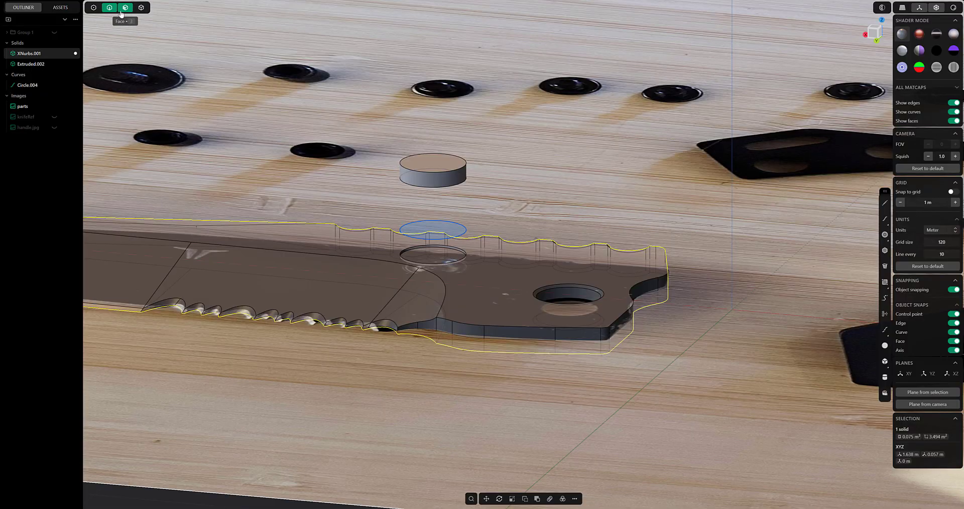
Bevel the upper rim of the round recess in the blade
{"action": "left_click", "coordinate": [125, 8]}
{"action": "left_click", "coordinate": [433, 230]}
{"action": "key", "text": "o"}
{"action": "middle_click_drag", "start_coordinate": [201, 116], "coordinate": [192, 96]}
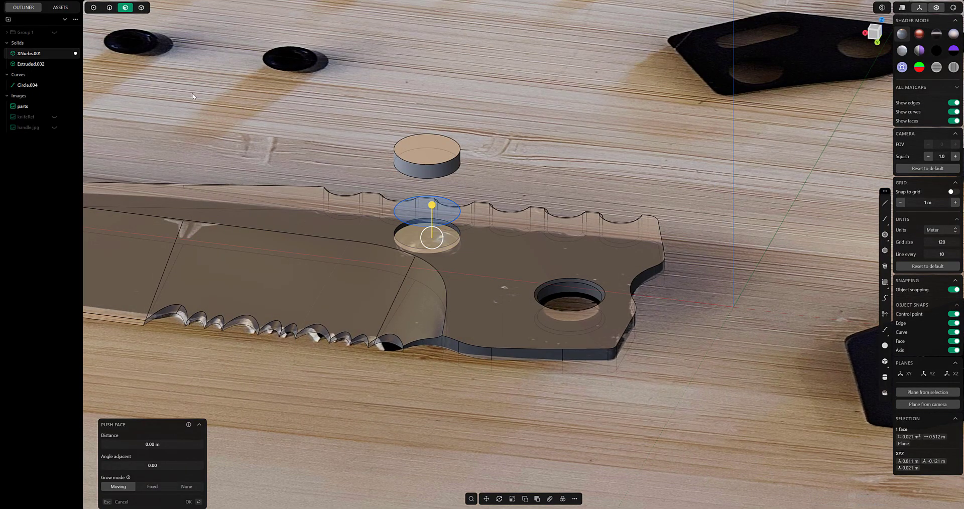
{"action": "left_click", "coordinate": [414, 222]}
{"action": "key", "text": "f"}
{"action": "left_click_drag", "start_coordinate": [454, 234], "coordinate": [446, 240]}
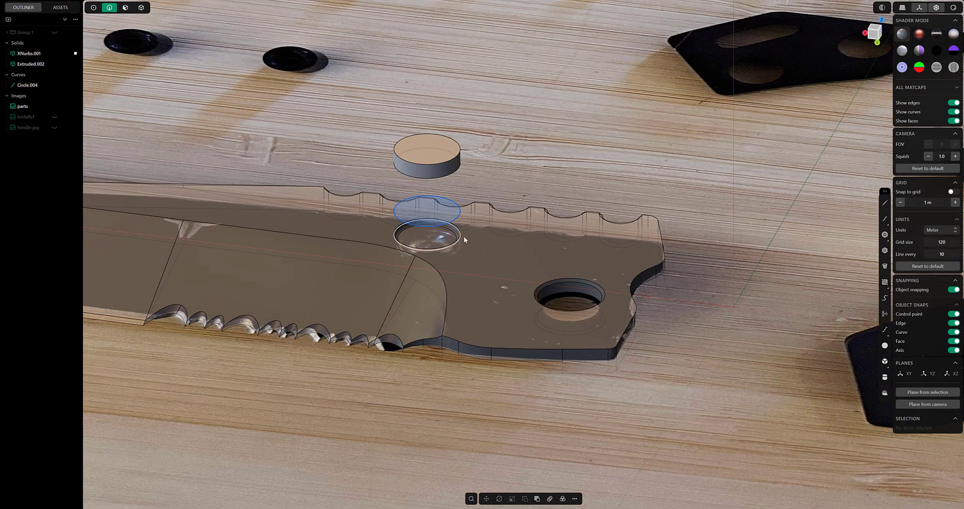
{"action": "scroll", "coordinate": [463, 236], "scroll_direction": "up", "scroll_amount": 3}
{"action": "left_click_drag", "start_coordinate": [525, 268], "coordinate": [531, 270]}
{"action": "key", "text": "Return"}
Seat the floating cylinder in the blade's recess and lower its top face to form the stud base
{"action": "middle_click_drag", "start_coordinate": [506, 201], "coordinate": [492, 156]}
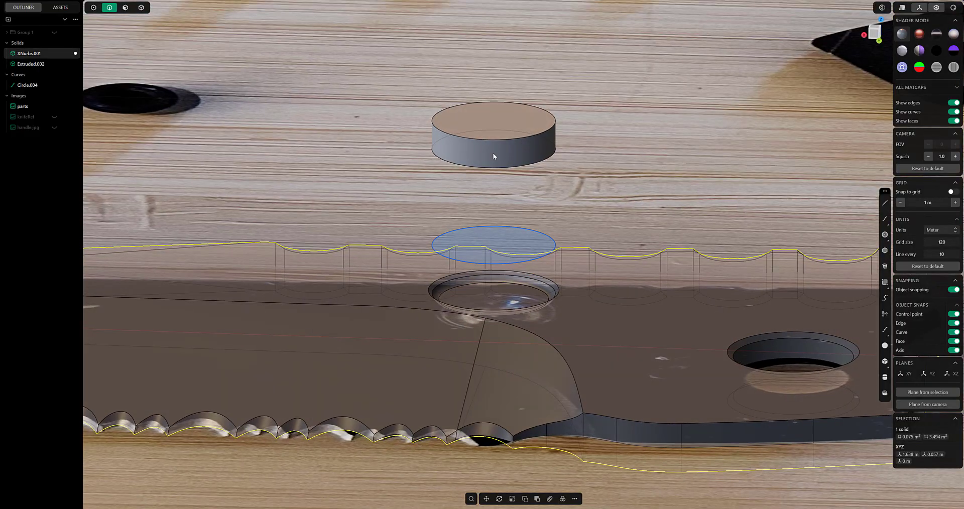
{"action": "middle_click_drag", "start_coordinate": [413, 151], "coordinate": [428, 112]}
{"action": "left_click", "coordinate": [522, 190]}
{"action": "middle_click_drag", "start_coordinate": [523, 190], "coordinate": [513, 211]}
{"action": "left_click_drag", "start_coordinate": [512, 206], "coordinate": [576, 293]}
{"action": "scroll", "coordinate": [577, 293], "scroll_direction": "down", "scroll_amount": 3}
{"action": "middle_click_drag", "start_coordinate": [576, 293], "coordinate": [500, 181]}
{"action": "left_click", "coordinate": [500, 181]}
{"action": "left_click_drag", "start_coordinate": [499, 181], "coordinate": [505, 231]}
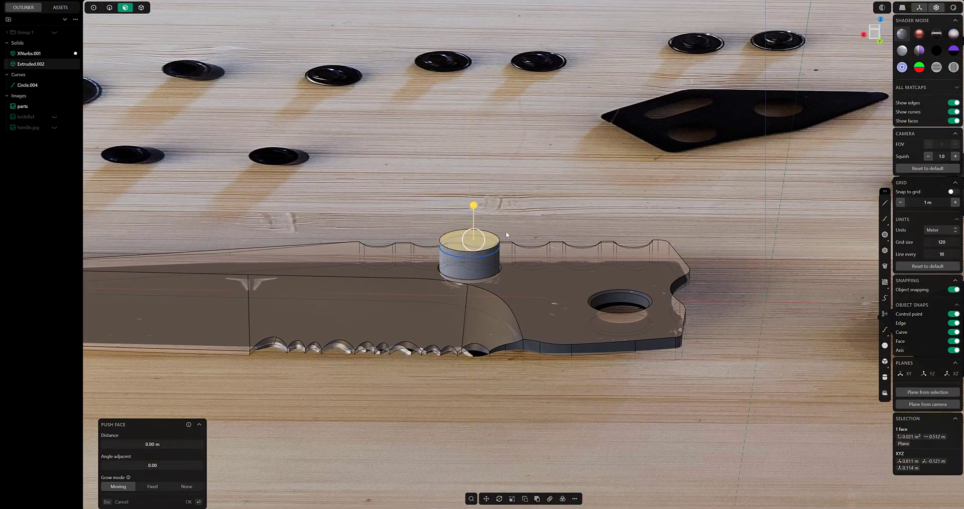
{"action": "middle_click_drag", "start_coordinate": [504, 230], "coordinate": [498, 237]}
{"action": "type", "text": "f"}
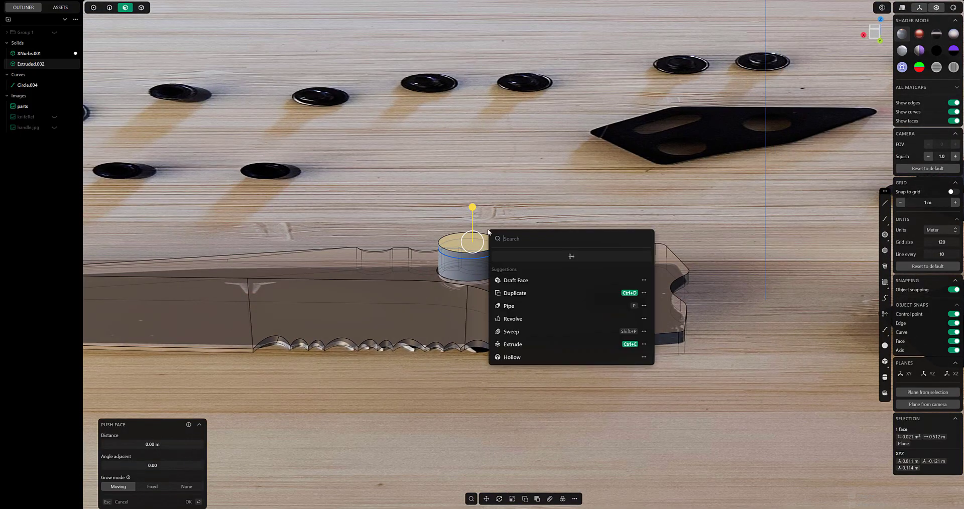
{"action": "type", "text": "ex"}
{"action": "key", "text": "Escape"}
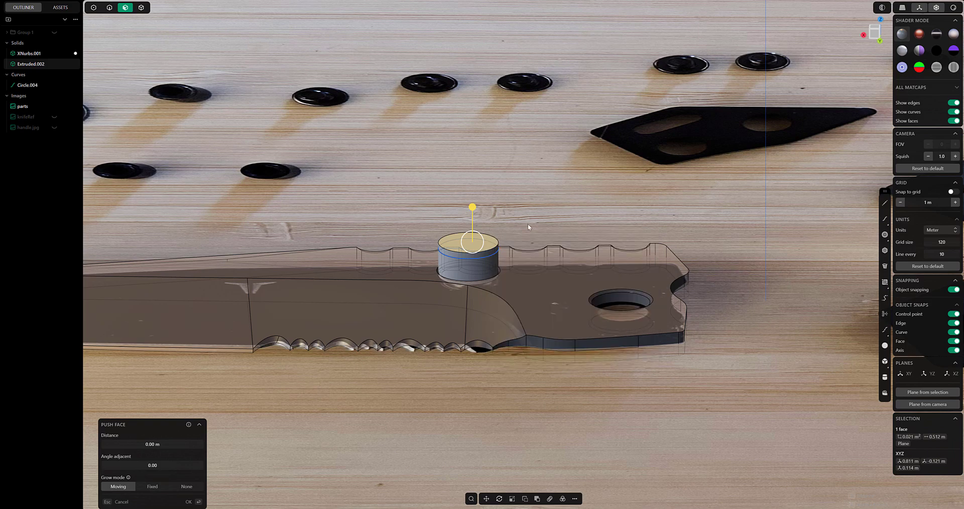
Offset the stud base's top face inward and raise the inner face about 0.053 m as a narrower boss
{"action": "middle_click_drag", "start_coordinate": [503, 202], "coordinate": [508, 238]}
{"action": "key", "text": "o"}
{"action": "left_click", "coordinate": [448, 250]}
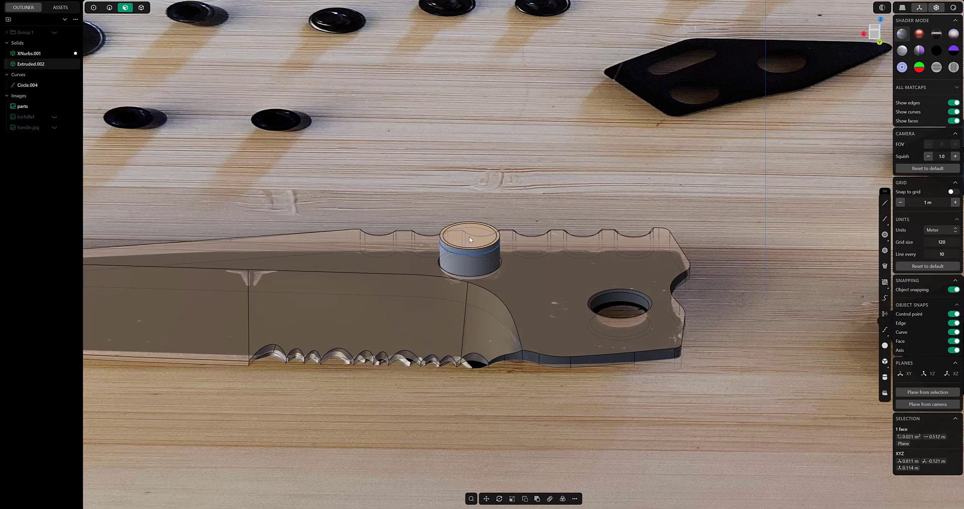
{"action": "left_click", "coordinate": [468, 235]}
{"action": "scroll", "coordinate": [478, 249], "scroll_direction": "up", "scroll_amount": 3}
Fillet the boss's top edge with a large radius to shape it into a dome with a flat top
{"action": "left_click", "coordinate": [109, 8]}
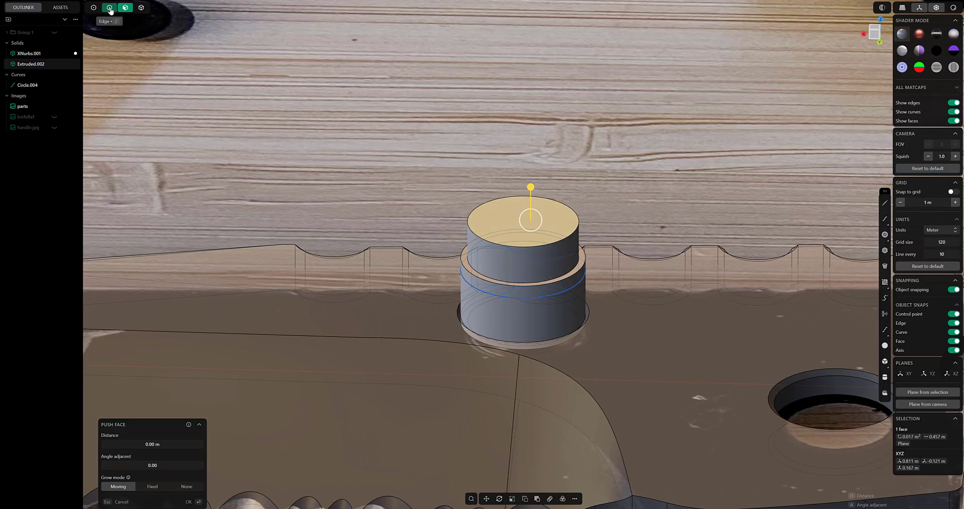
{"action": "left_click", "coordinate": [508, 197]}
{"action": "key", "text": "d"}
{"action": "left_click", "coordinate": [519, 253]}
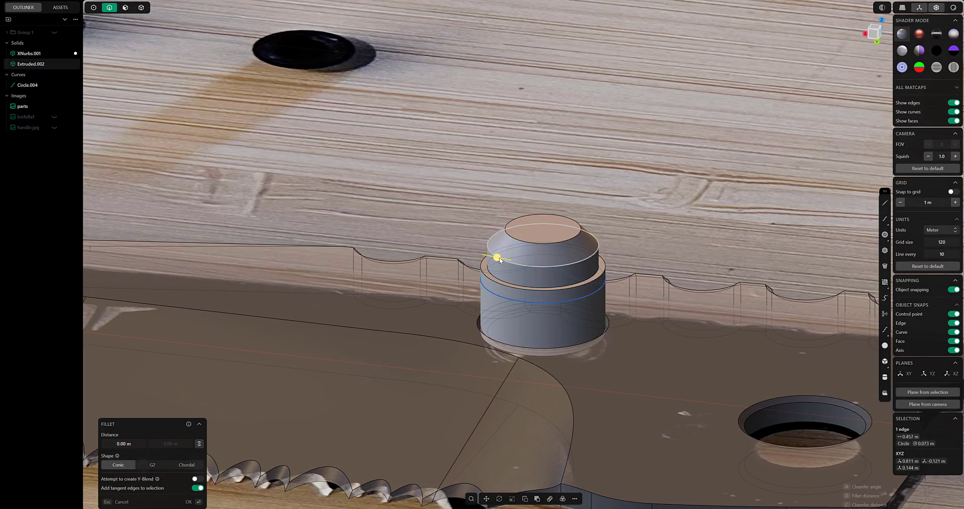
{"action": "left_click_drag", "start_coordinate": [499, 258], "coordinate": [457, 250]}
{"action": "key", "text": "Return"}
{"action": "left_click", "coordinate": [529, 212]}
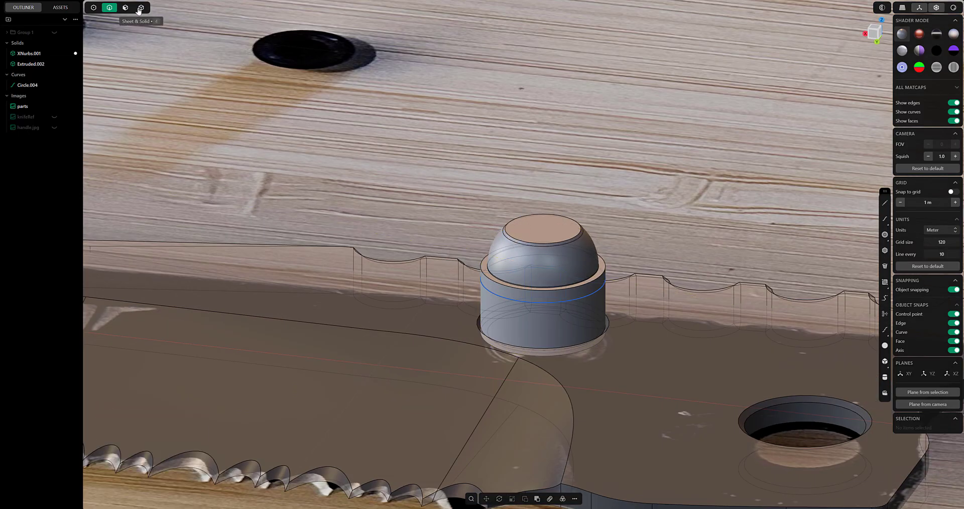
Push the dome's flat top face down about 0.004 m
{"action": "left_click", "coordinate": [126, 7]}
{"action": "left_click", "coordinate": [532, 233]}
{"action": "left_click_drag", "start_coordinate": [529, 191], "coordinate": [528, 195]}
{"action": "middle_click_drag", "start_coordinate": [529, 196], "coordinate": [508, 211]}
{"action": "scroll", "coordinate": [508, 212], "scroll_direction": "up", "scroll_amount": 2}
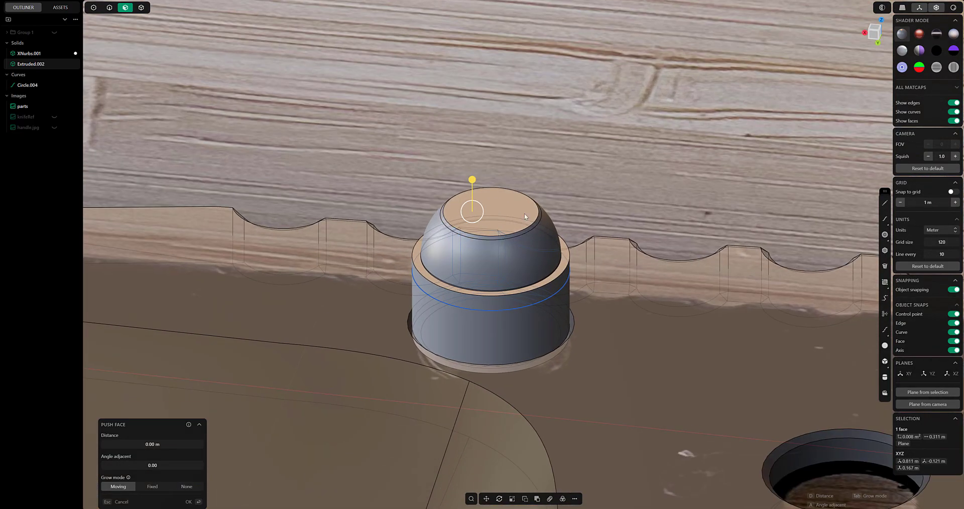
{"action": "key", "text": "Escape"}
{"action": "left_click", "coordinate": [482, 206]}
{"action": "left_click_drag", "start_coordinate": [484, 175], "coordinate": [483, 186]}
Fillet the edge around the dome's flat top so it blends smoothly into the side
{"action": "left_click", "coordinate": [110, 7]}
{"action": "left_click", "coordinate": [443, 224]}
{"action": "left_click_drag", "start_coordinate": [443, 223], "coordinate": [427, 203]}
{"action": "right_click", "coordinate": [495, 218]}
Offset the dome's flat top face inward to a circle of about 0.028 m radius
{"action": "key", "text": "3"}
{"action": "left_click", "coordinate": [494, 219]}
{"action": "middle_click_drag", "start_coordinate": [513, 235], "coordinate": [513, 242]}
{"action": "key", "text": "o"}
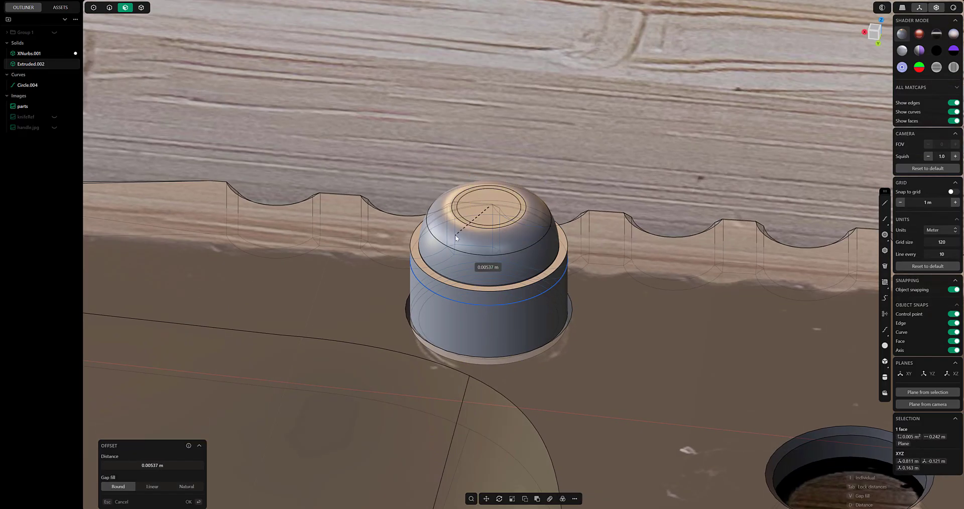
{"action": "right_click", "coordinate": [498, 209]}
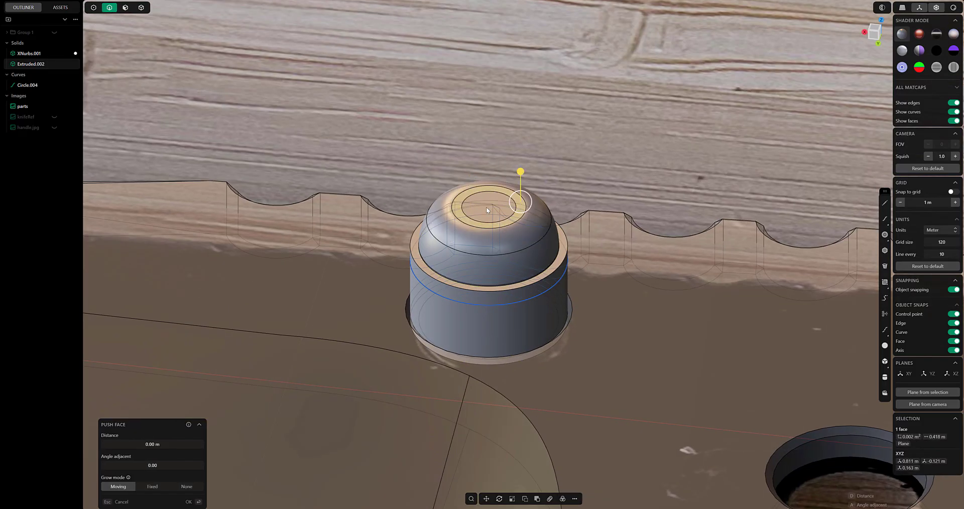
Push the inner circular face down about 0.011 m to make a pocket in the dome's top
{"action": "left_click", "coordinate": [486, 206]}
{"action": "key", "text": "3"}
{"action": "left_click", "coordinate": [488, 205]}
{"action": "left_click_drag", "start_coordinate": [498, 180], "coordinate": [497, 190]}
{"action": "right_click", "coordinate": [497, 190]}
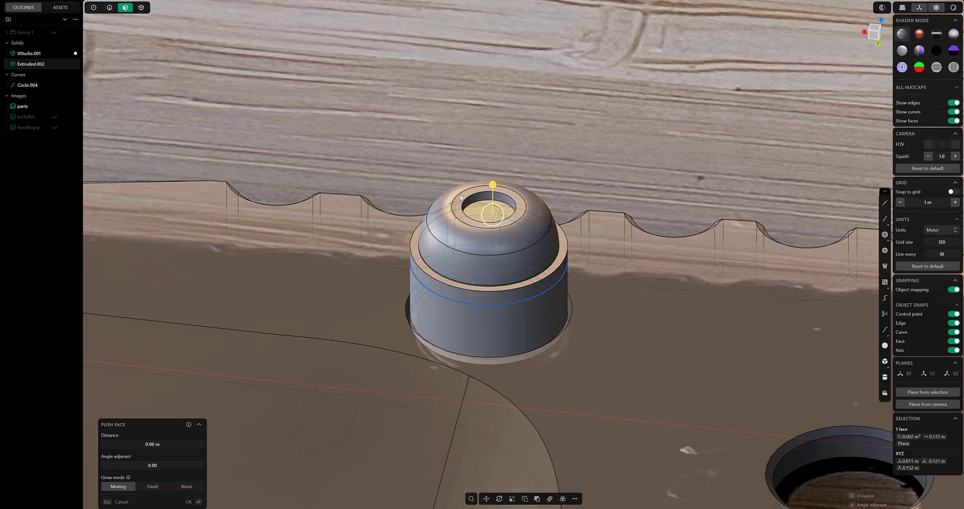
Taper the pocket in the dome's top into a conical dimple with a tiny flat bottom
{"action": "left_click", "coordinate": [466, 211]}
{"action": "middle_click_drag", "start_coordinate": [466, 211], "coordinate": [474, 226]}
{"action": "left_click_drag", "start_coordinate": [484, 172], "coordinate": [543, 172]}
{"action": "right_click", "coordinate": [501, 172]}
{"action": "left_click", "coordinate": [512, 176]}
{"action": "middle_click_drag", "start_coordinate": [543, 172], "coordinate": [540, 204]}
{"action": "right_click", "coordinate": [540, 203]}
{"action": "left_click", "coordinate": [540, 203]}
{"action": "left_click_drag", "start_coordinate": [517, 195], "coordinate": [549, 209]}
{"action": "right_click", "coordinate": [518, 197]}
Try to fillet the dimple's circular upper rim
{"action": "left_click", "coordinate": [495, 185]}
{"action": "middle_click_drag", "start_coordinate": [549, 209], "coordinate": [617, 169]}
{"action": "scroll", "coordinate": [531, 260], "scroll_direction": "up", "scroll_amount": 3}
{"action": "right_click", "coordinate": [617, 169]}
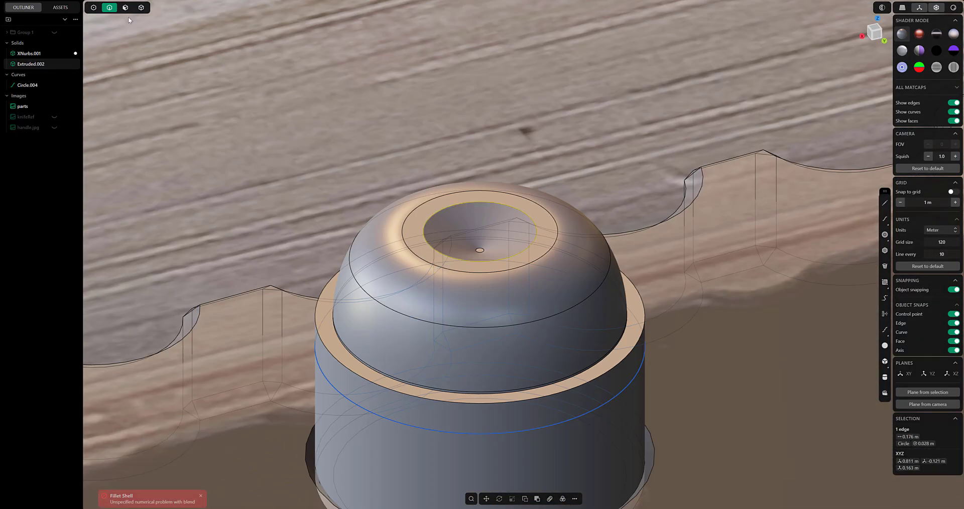
Push the flat ring around the dimple down about 0.0013 m
{"action": "key", "text": "3"}
{"action": "left_click", "coordinate": [427, 212]}
{"action": "left_click_drag", "start_coordinate": [427, 181], "coordinate": [427, 184]}
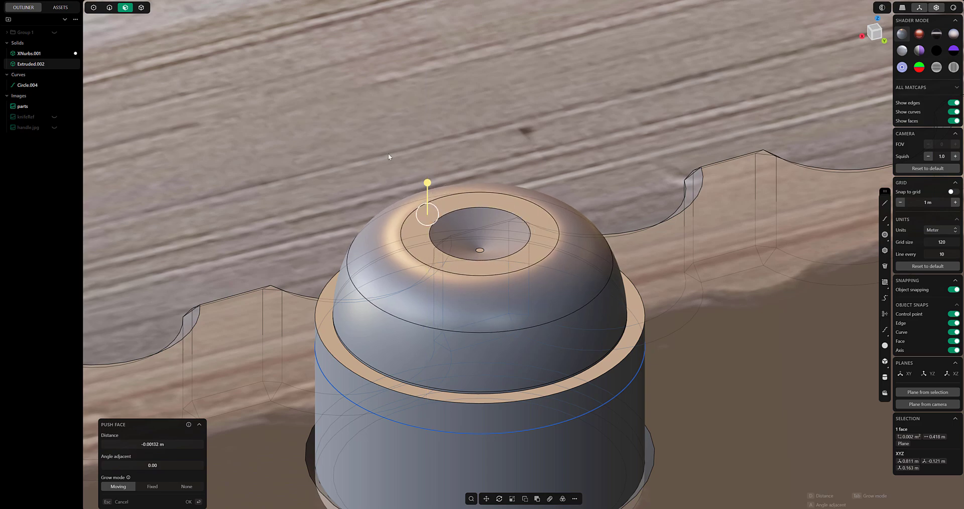
{"action": "left_click", "coordinate": [525, 221]}
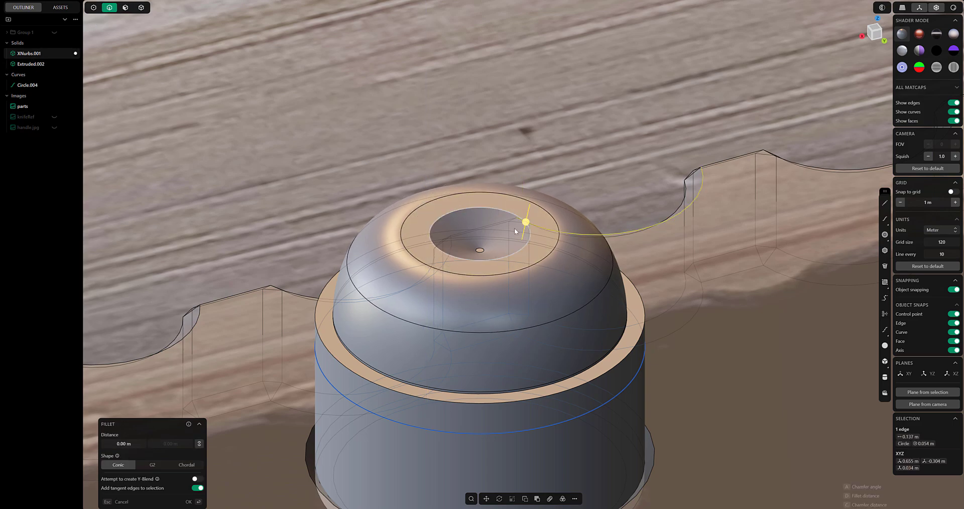
{"action": "key", "text": "Escape"}
{"action": "key", "text": "Escape"}
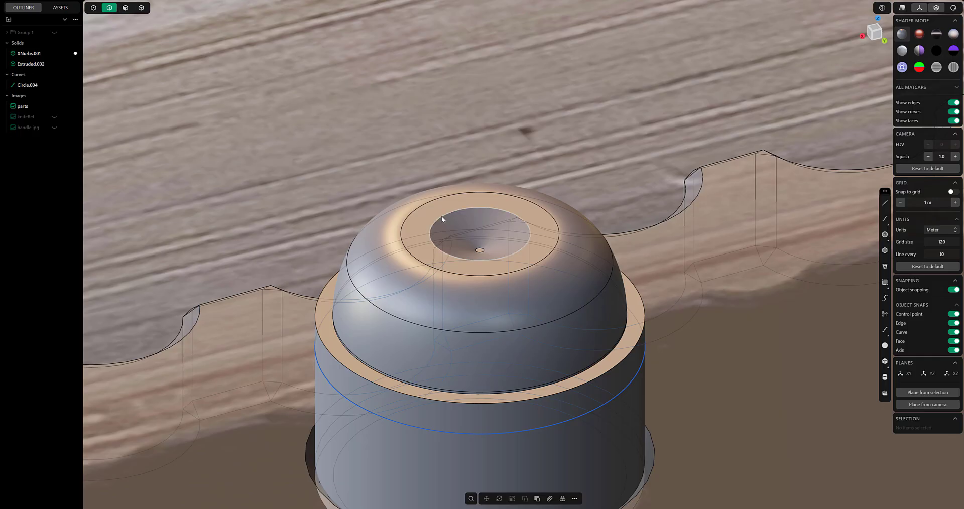
Fillet the dimple's rim to soften the transition into the flat ring
{"action": "left_click", "coordinate": [441, 219]}
{"action": "key", "text": "f"}
{"action": "middle_click_drag", "start_coordinate": [376, 179], "coordinate": [227, 113]}
Raise the ring-shaped ledge at the foot of the dome about 0.003 m
{"action": "key", "text": "3"}
{"action": "left_click_drag", "start_coordinate": [380, 260], "coordinate": [380, 261]}
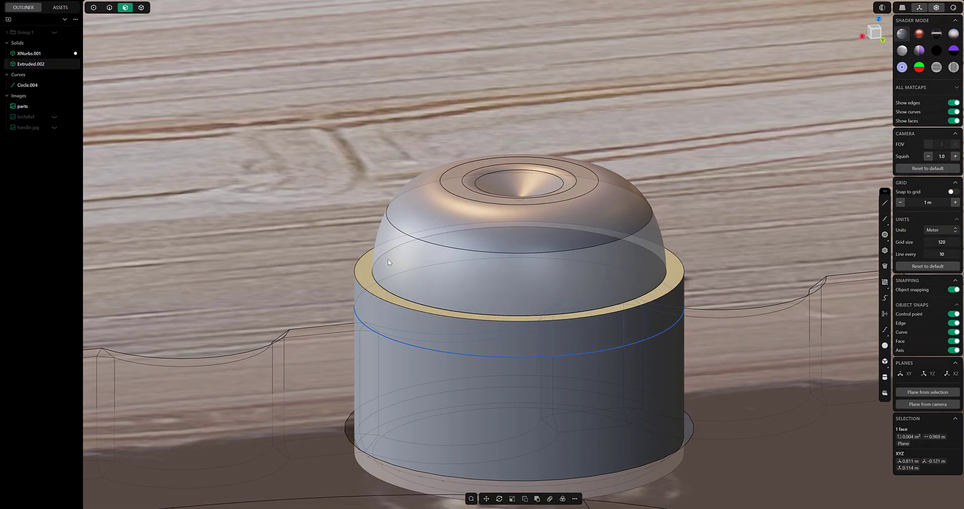
{"action": "middle_click_drag", "start_coordinate": [380, 261], "coordinate": [440, 281]}
{"action": "mouse_move", "coordinate": [440, 282]}
{"action": "left_mouse_down"}
{"action": "mouse_move", "coordinate": [430, 280]}
{"action": "mouse_move", "coordinate": [431, 288]}
{"action": "left_mouse_up"}
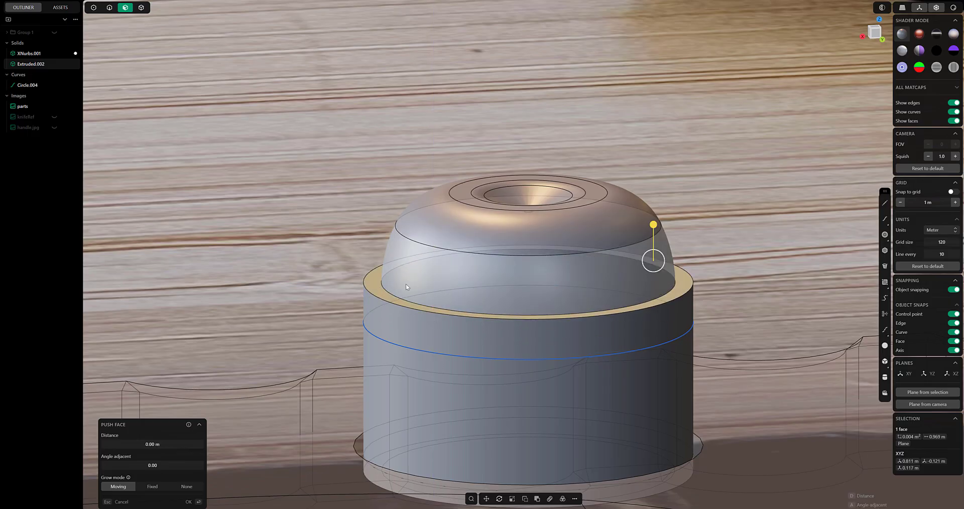
Chamfer the stud base's outer upper edge by about 0.0024 m
{"action": "left_click", "coordinate": [370, 279]}
{"action": "key", "text": "f"}
{"action": "middle_click_drag", "start_coordinate": [475, 323], "coordinate": [523, 295]}
{"action": "key", "text": "KP_7"}
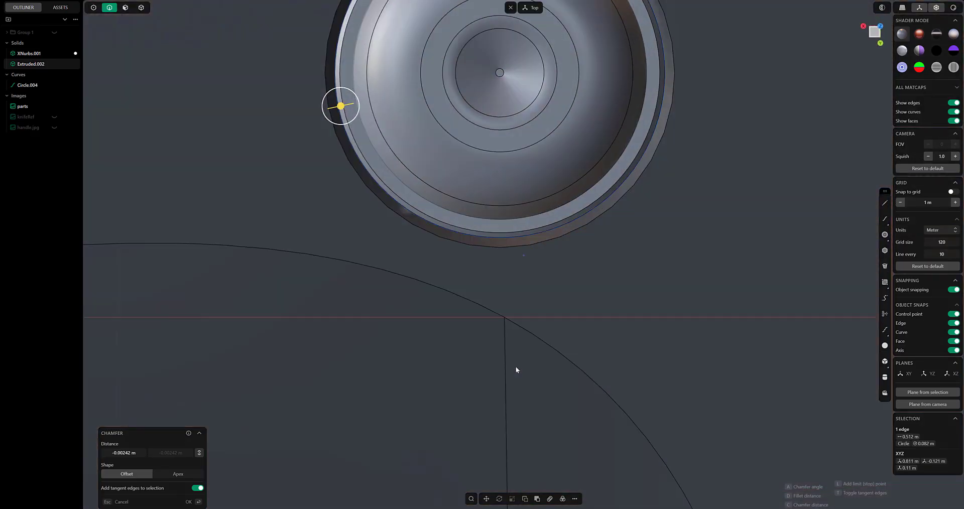
{"action": "scroll", "coordinate": [515, 370], "scroll_direction": "down", "scroll_amount": 10}
{"action": "key", "text": "Return"}
Move the whole stud up about 0.013 m in its blade recess
{"action": "middle_click_drag", "start_coordinate": [552, 326], "coordinate": [609, 262]}
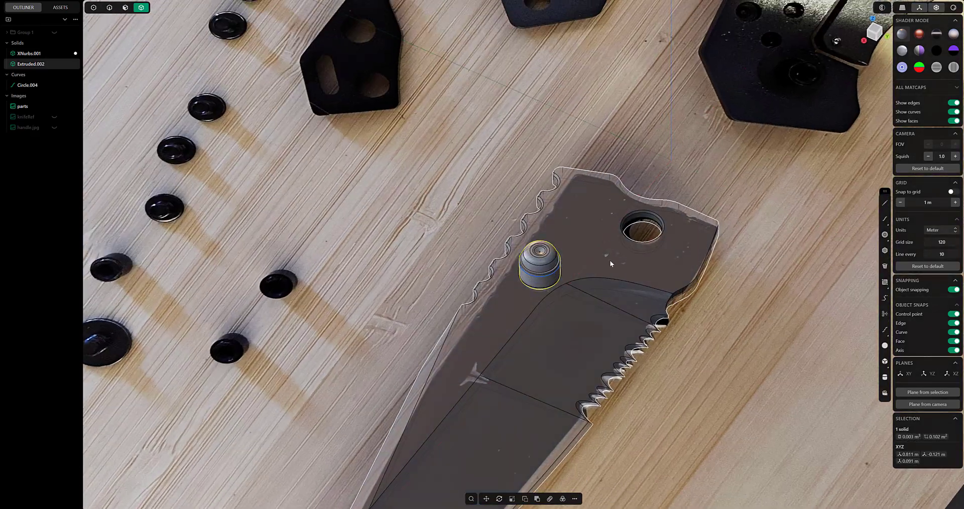
{"action": "key", "text": "KP_1"}
{"action": "key", "text": "g"}
{"action": "left_click_drag", "start_coordinate": [457, 214], "coordinate": [455, 209]}
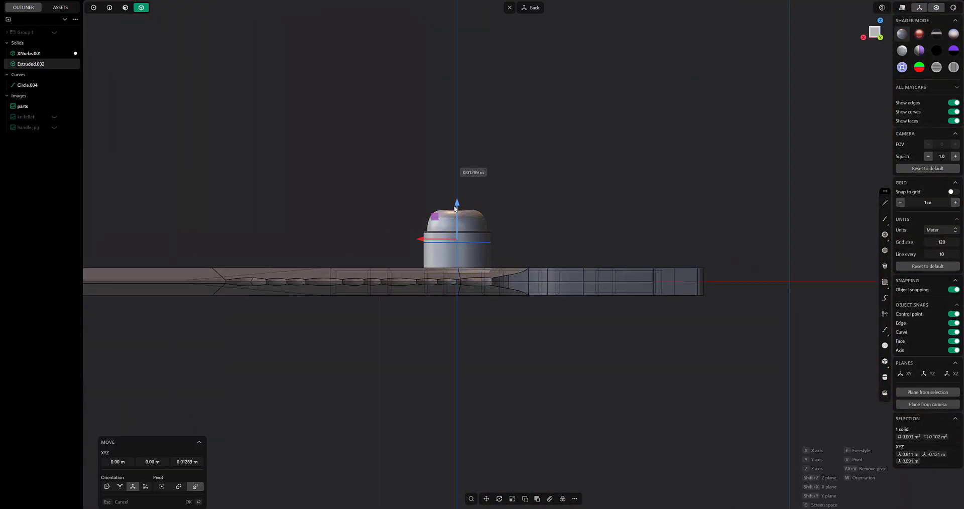
{"action": "middle_click_drag", "start_coordinate": [456, 208], "coordinate": [549, 261]}
{"action": "scroll", "coordinate": [516, 330], "scroll_direction": "up", "scroll_amount": 6}
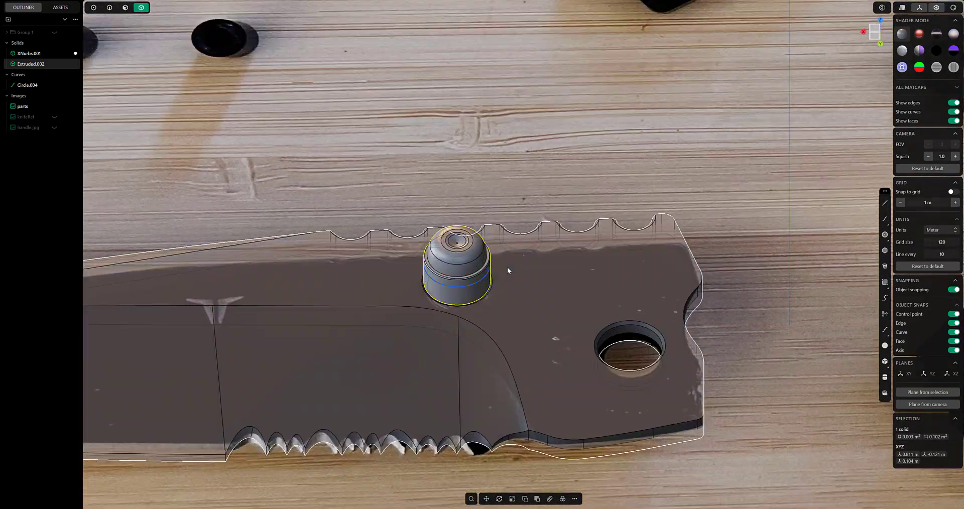
Isolate the thumb stud and offset its flat bottom face inward to form a smaller concentric circle
{"action": "key", "text": "KP_1"}
{"action": "key", "text": "slash"}
{"action": "middle_click_drag", "start_coordinate": [357, 149], "coordinate": [352, 126]}
{"action": "left_click", "coordinate": [125, 7]}
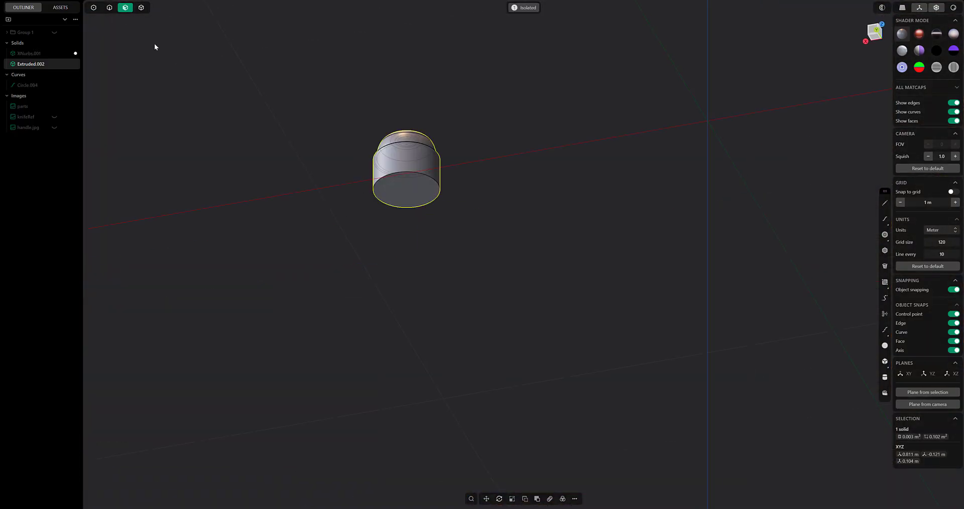
{"action": "left_click", "coordinate": [404, 203]}
{"action": "left_click", "coordinate": [406, 211]}
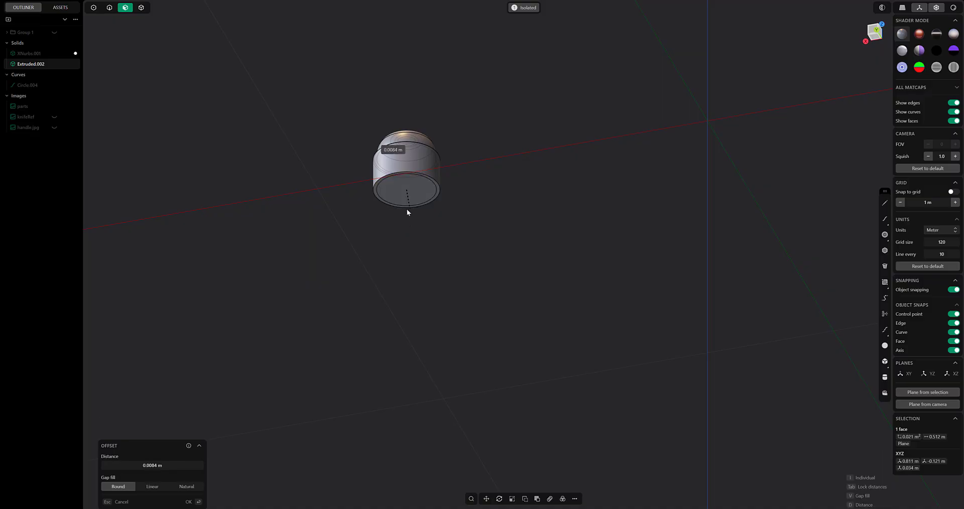
Push the inner bottom circle of the stud down about 0.021 m as a stepped base, and show the other objects again
{"action": "left_click", "coordinate": [396, 198]}
{"action": "middle_click_drag", "start_coordinate": [396, 198], "coordinate": [442, 177]}
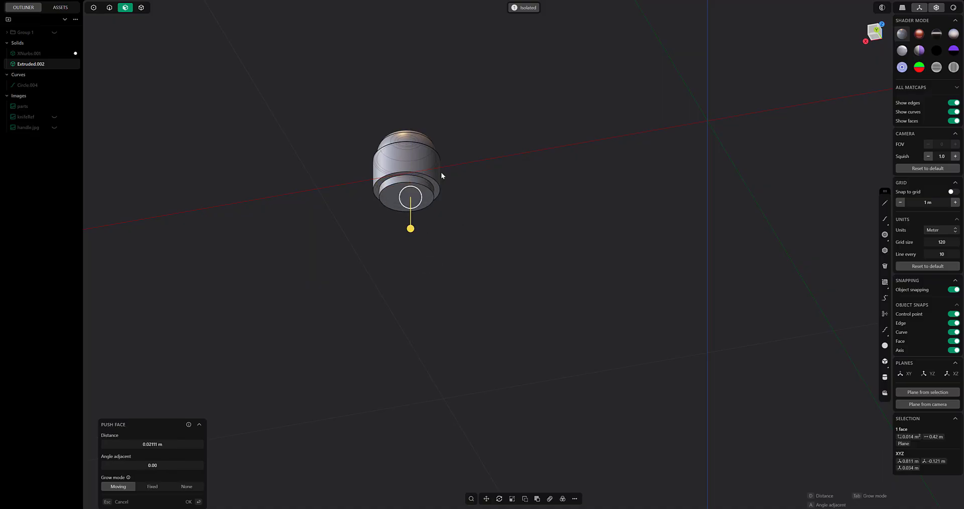
{"action": "left_click", "coordinate": [141, 7]}
{"action": "key", "text": "KP_1"}
{"action": "middle_click_drag", "start_coordinate": [514, 233], "coordinate": [475, 221]}
{"action": "key", "text": "slash"}
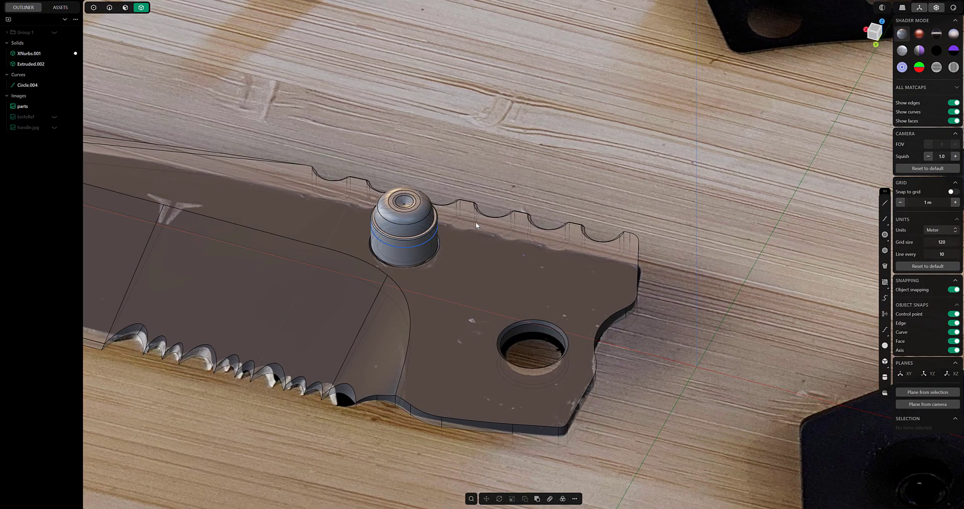
Hide all the reference images so only the blade and stud are shown
{"action": "key", "text": "ctrl+KP_1"}
{"action": "key", "text": "KP_7"}
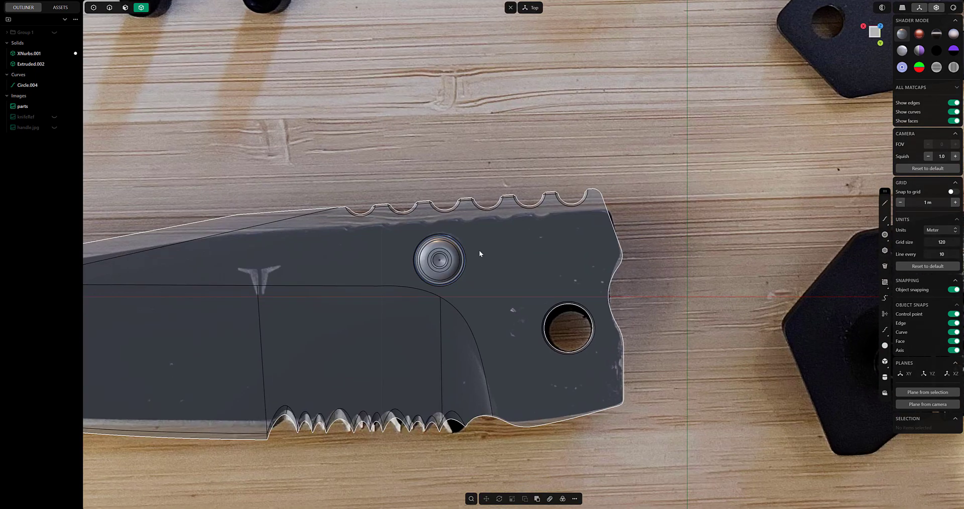
{"action": "scroll", "coordinate": [479, 250], "scroll_direction": "down", "scroll_amount": 2}
{"action": "left_click", "coordinate": [60, 96]}
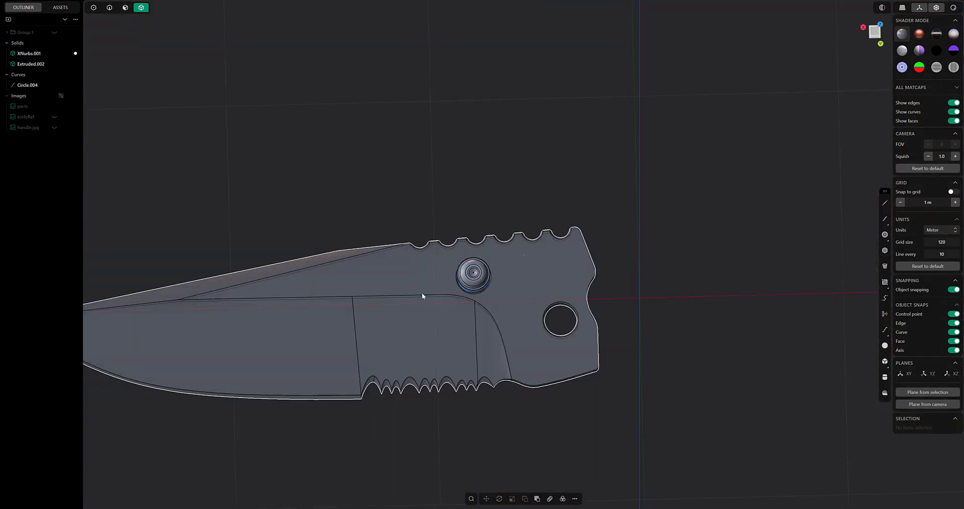
Mirror the blade half downward across the horizontal XY plane to create its opposite side
{"action": "middle_click_drag", "start_coordinate": [421, 293], "coordinate": [419, 245]}
{"action": "left_click", "coordinate": [419, 245]}
{"action": "type", "text": "fm"}
{"action": "left_click", "coordinate": [505, 290]}
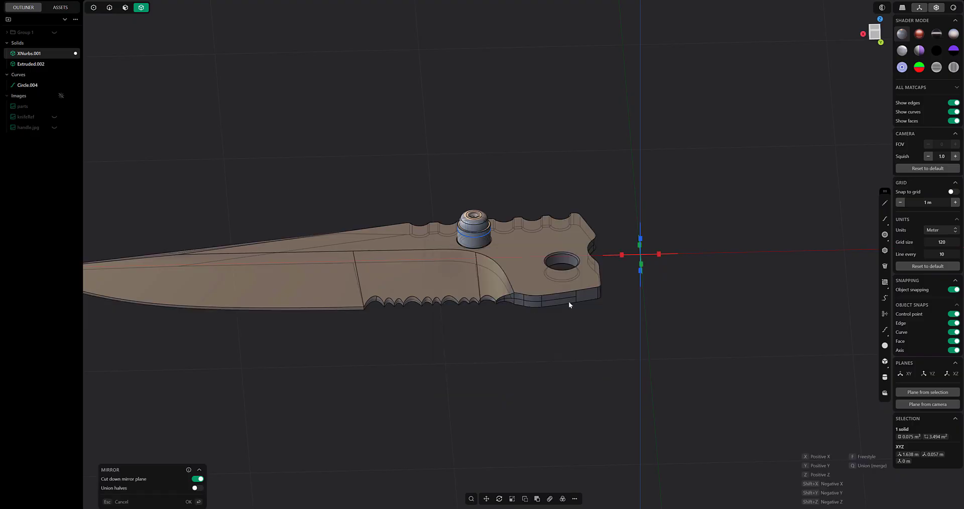
{"action": "middle_click_drag", "start_coordinate": [568, 306], "coordinate": [596, 196]}
{"action": "left_click", "coordinate": [595, 196]}
{"action": "left_click", "coordinate": [137, 114]}
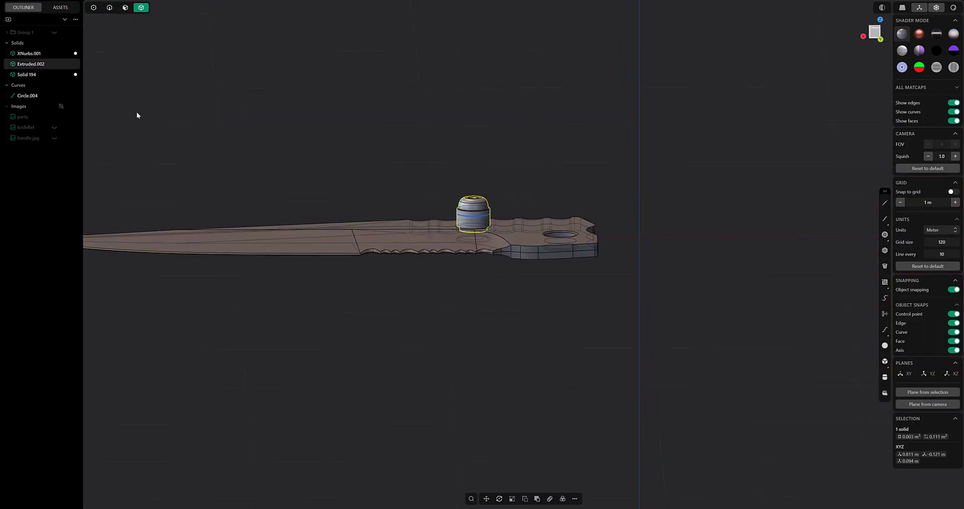
Unite the original blade half and its mirrored copy into one solid
{"action": "left_click", "coordinate": [458, 242]}
{"action": "left_click", "coordinate": [472, 261], "text": "shift"}
{"action": "key", "text": "w"}
{"action": "key", "text": "Return"}
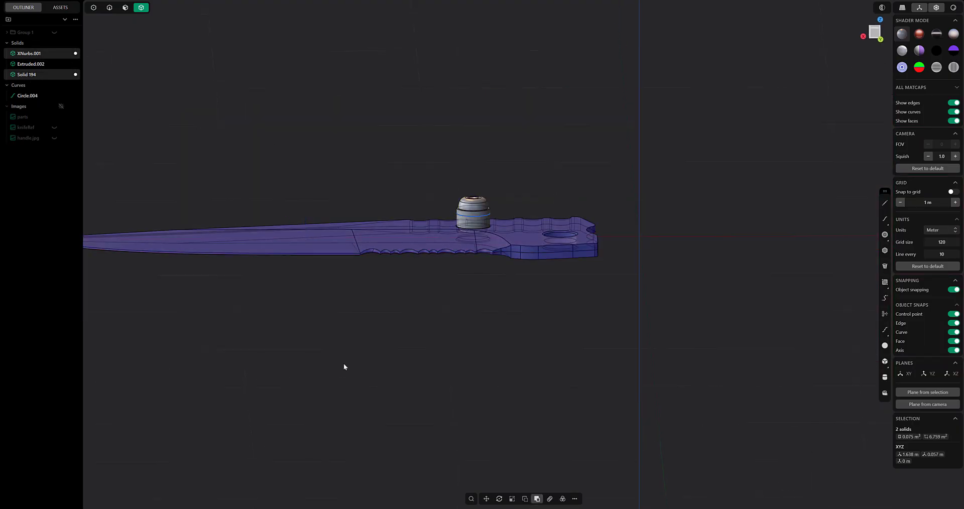
Mirror the thumb stud across the horizontal XY plane onto the blade's opposite side
{"action": "right_click", "coordinate": [474, 280]}
{"action": "left_click", "coordinate": [502, 307]}
{"action": "key", "text": "x"}
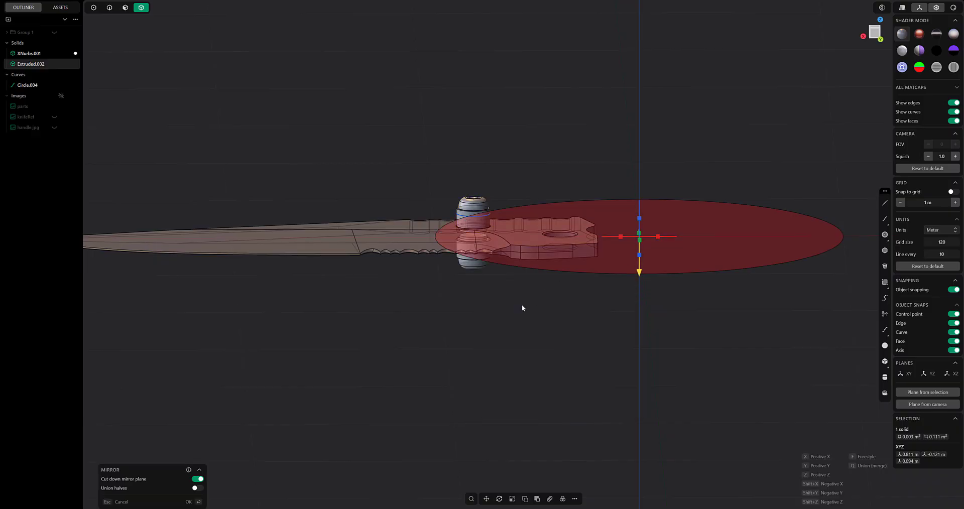
{"action": "key", "text": "Return"}
{"action": "middle_click_drag", "start_coordinate": [544, 323], "coordinate": [628, 253]}
{"action": "left_click", "coordinate": [628, 253]}
Rename the blade solid blade, the upper stud bladeDetailFront and the mirrored stud bladeDetailBack
{"action": "left_click", "coordinate": [60, 53]}
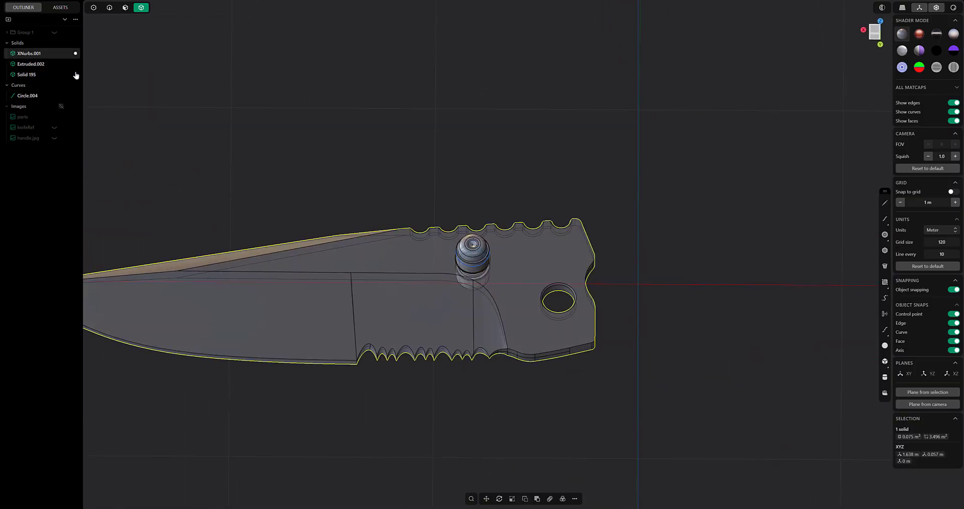
{"action": "double_click", "coordinate": [29, 64]}
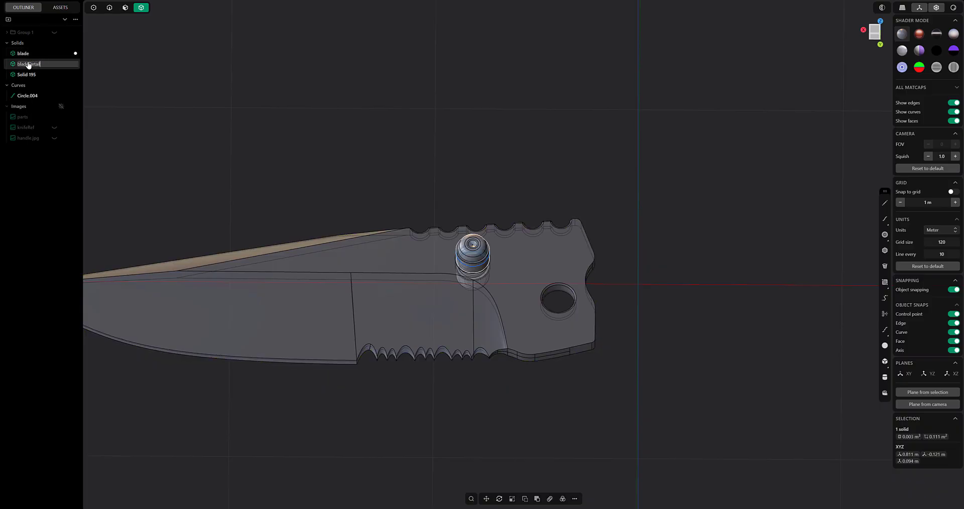
{"action": "double_click", "coordinate": [29, 74]}
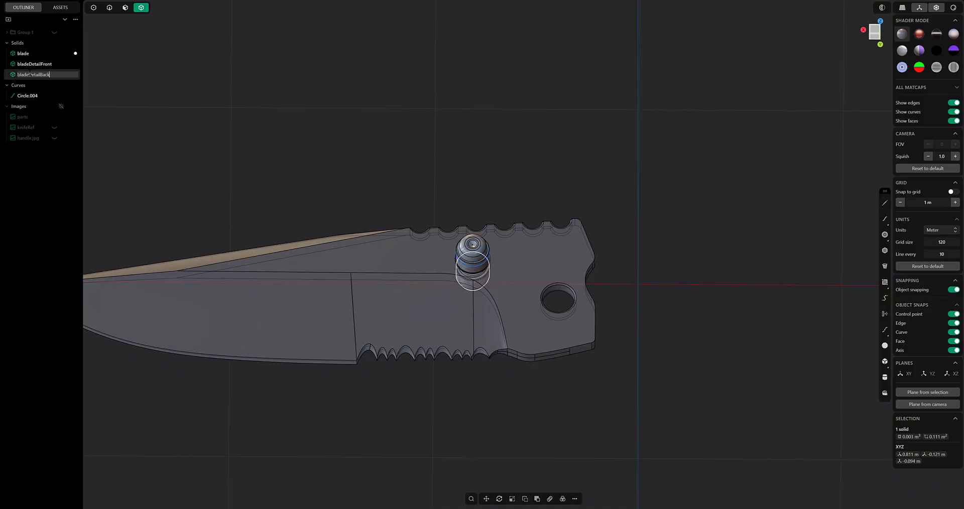
{"action": "key", "text": "Escape"}
Show the parts and knifeRef reference images under the blade in top view, with the whole handle in sight
{"action": "key", "text": "KP_7"}
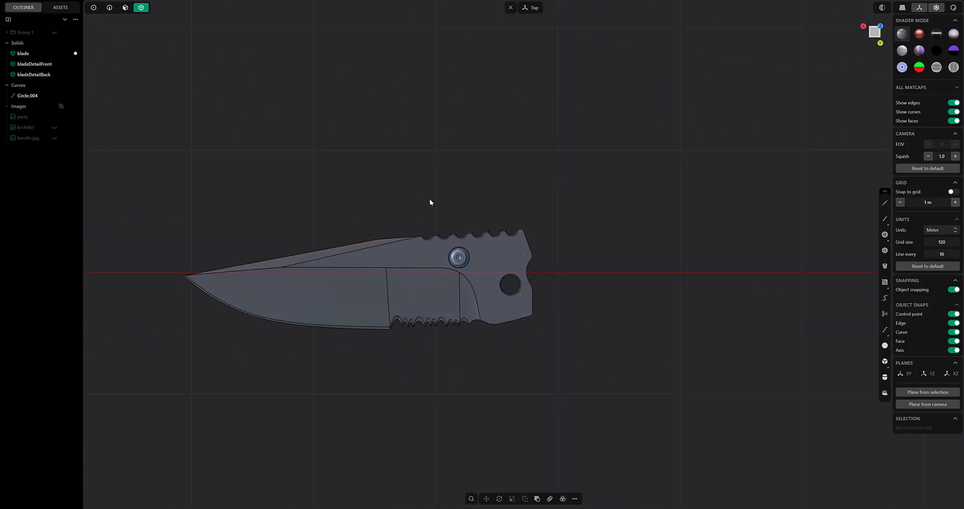
{"action": "left_click", "coordinate": [54, 127]}
{"action": "left_click", "coordinate": [61, 107]}
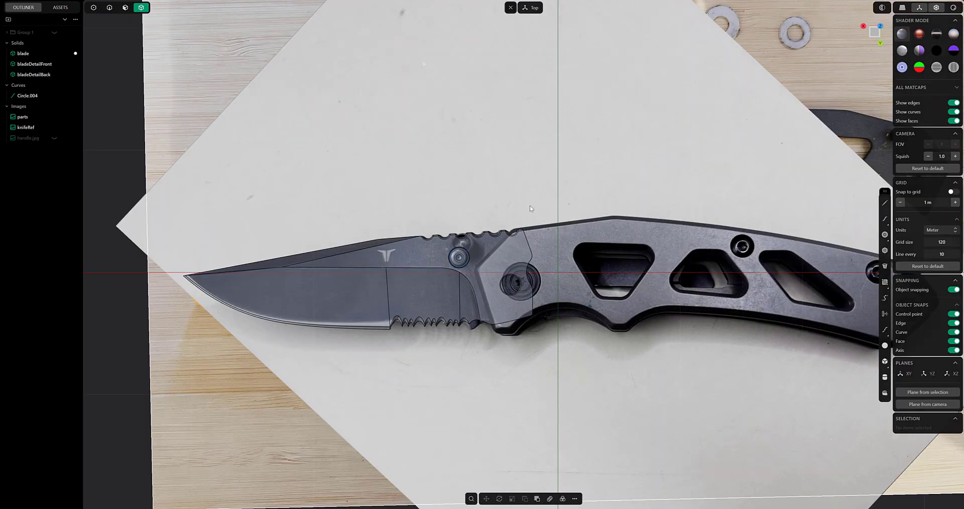
{"action": "scroll", "coordinate": [486, 235], "scroll_direction": "down", "scroll_amount": 2}
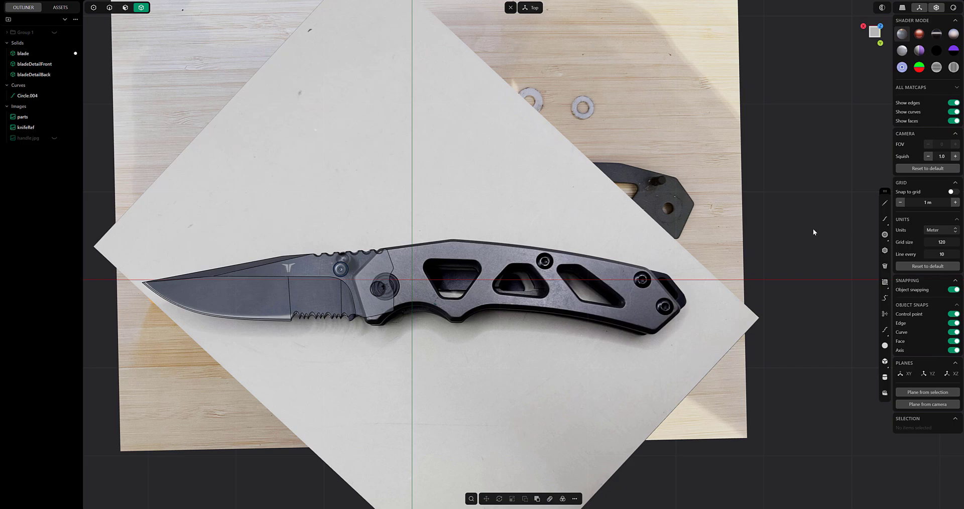
Trace the handle's straight front section with a polyline from the spine's peak around the angled front edge to the lower front corner
{"action": "left_click", "coordinate": [885, 203]}
{"action": "scroll", "coordinate": [548, 195], "scroll_direction": "up", "scroll_amount": 5}
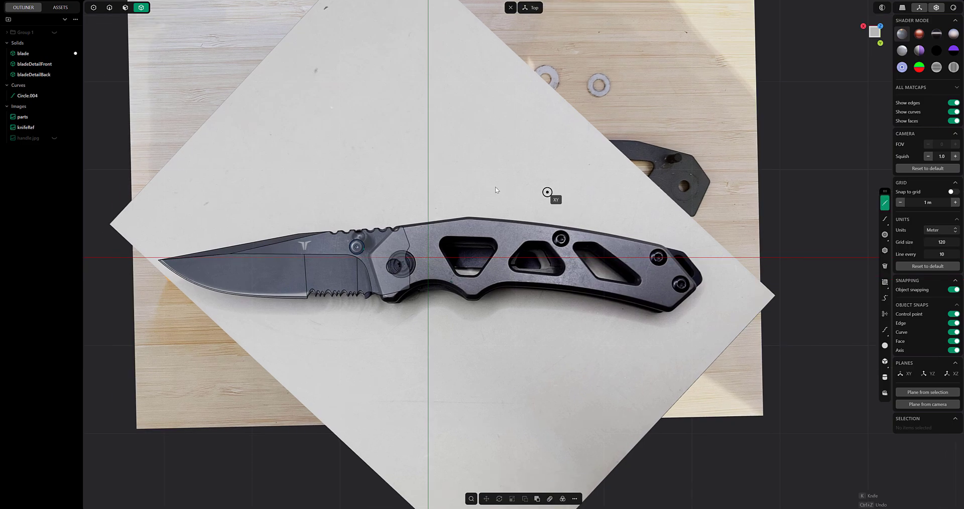
{"action": "left_click", "coordinate": [518, 211]}
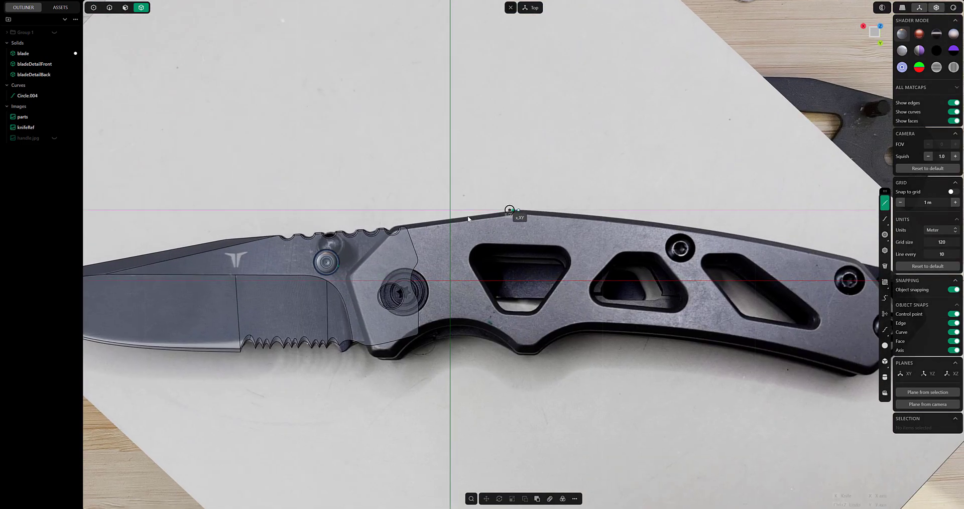
{"action": "left_click", "coordinate": [345, 276]}
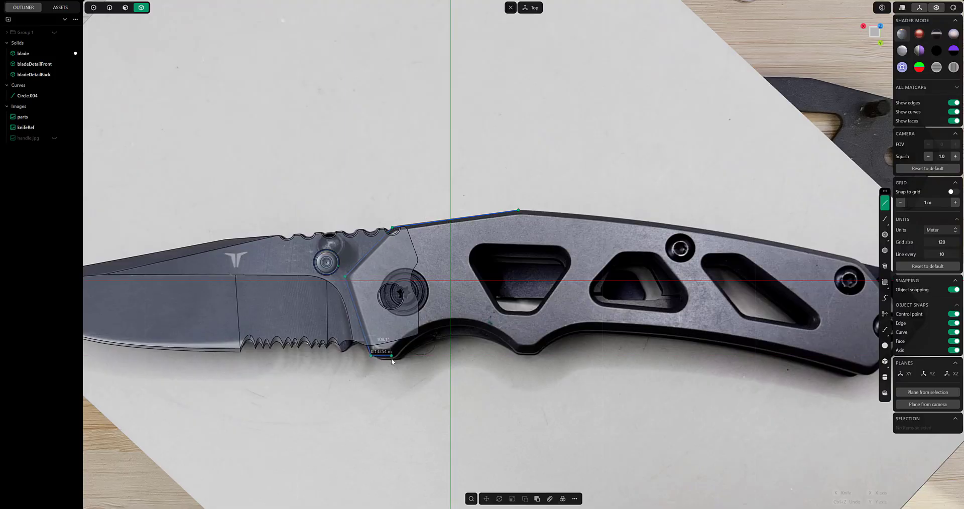
{"action": "left_click", "coordinate": [391, 356]}
{"action": "key", "text": "Return"}
Draw a spline about 2.27 m long along the handle's spine from the peak to the rear upper corner
{"action": "middle_click_drag", "start_coordinate": [391, 356], "coordinate": [281, 327], "text": "shift"}
{"action": "left_click", "coordinate": [885, 219]}
{"action": "left_click", "coordinate": [408, 181]}
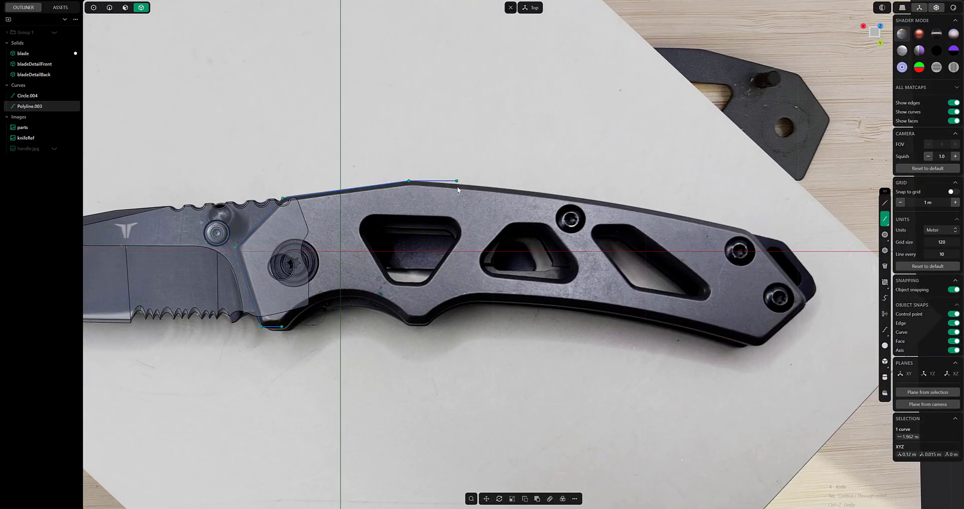
{"action": "left_click", "coordinate": [751, 231]}
{"action": "key", "text": "Return"}
Trace the handle's rear end with three straight segments, about 0.57 m, 0.05 m and 0.42 m long, ending at the lower rear corner
{"action": "left_click", "coordinate": [885, 218]}
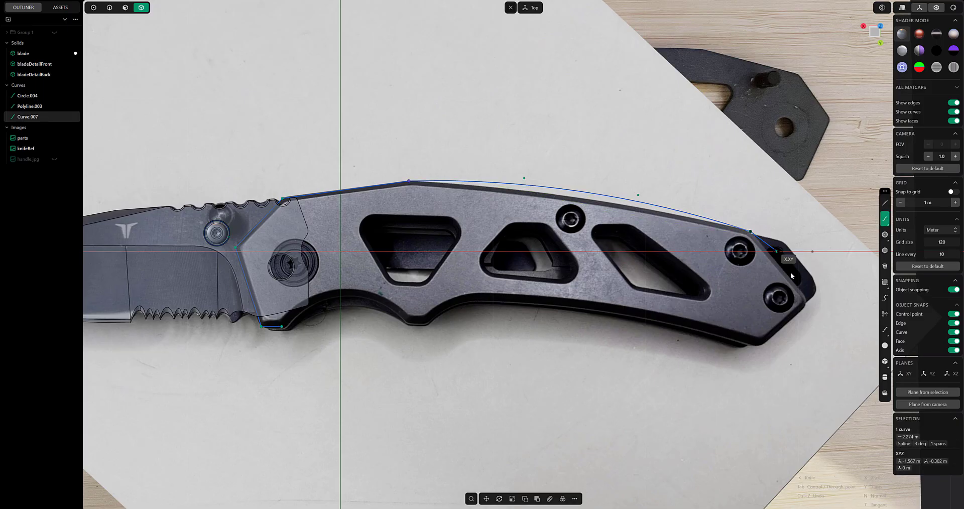
{"action": "left_click", "coordinate": [805, 298]}
{"action": "key", "text": "Return"}
{"action": "left_click", "coordinate": [805, 298]}
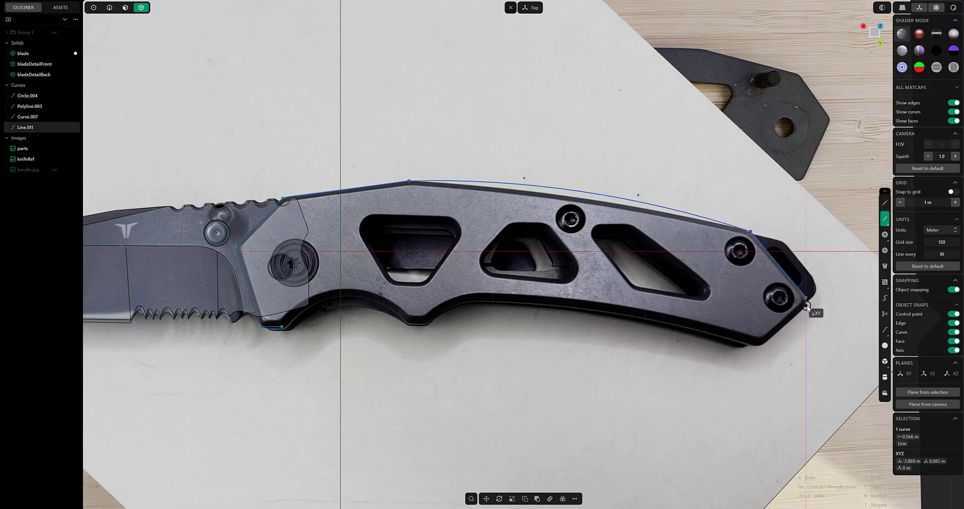
{"action": "left_click", "coordinate": [805, 306]}
{"action": "key", "text": "Return"}
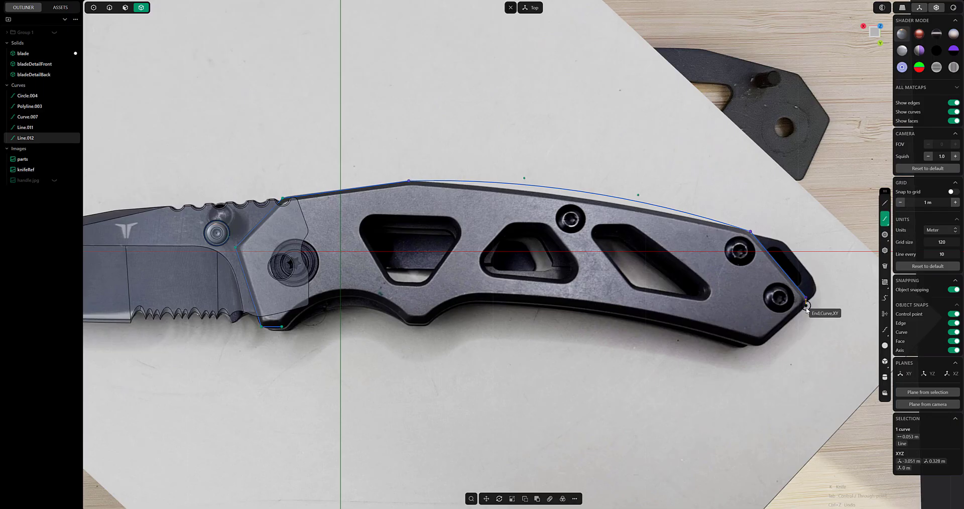
{"action": "left_click", "coordinate": [805, 305]}
{"action": "left_click", "coordinate": [757, 348]}
{"action": "key", "text": "Return"}
Trace the handle's underside with a spline about 1.99 m long and a shorter 0.28 m curve down to the middle protrusion
{"action": "left_click", "coordinate": [758, 347]}
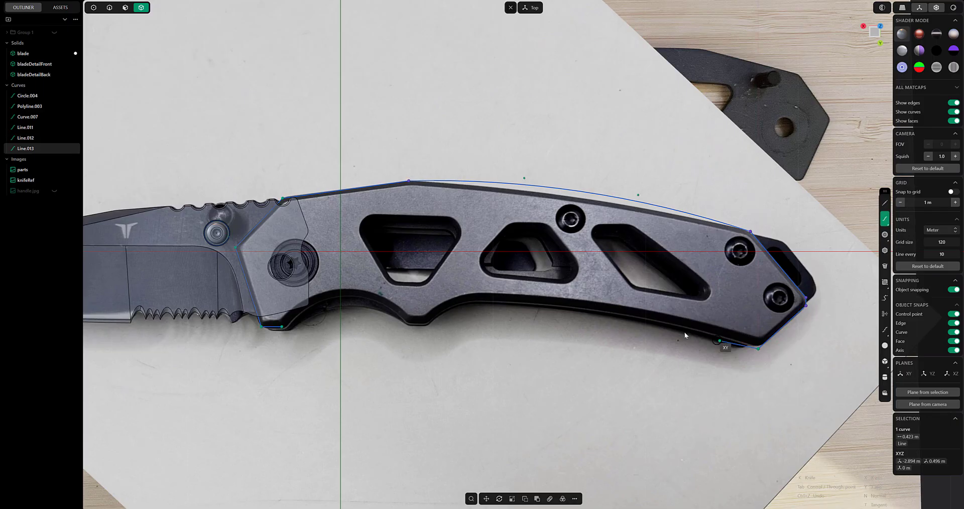
{"action": "left_click", "coordinate": [460, 303]}
{"action": "key", "text": "Return"}
{"action": "left_click", "coordinate": [461, 303]}
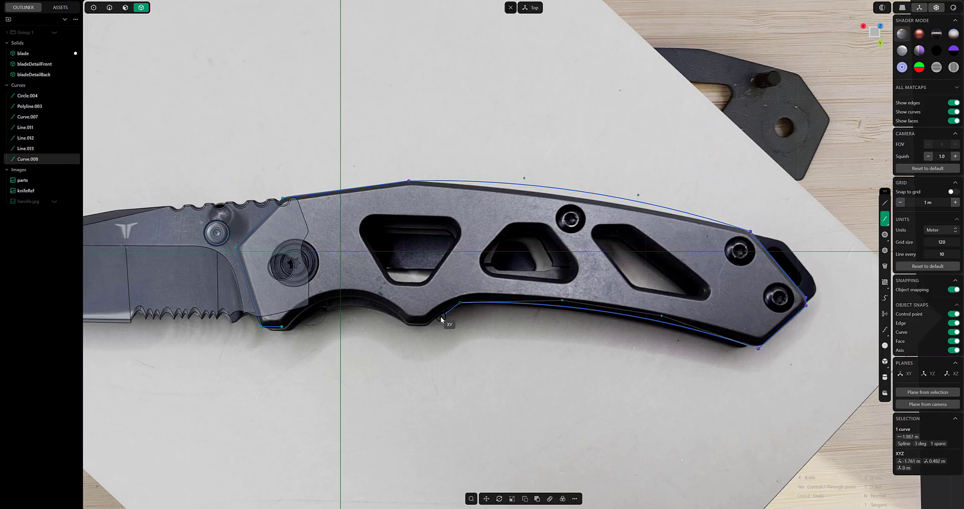
{"action": "left_click", "coordinate": [428, 331]}
{"action": "key", "text": "Return"}
Close the handle outline with a line about 0.135 m long across the protrusion's tip and a spline through the front finger groove
{"action": "left_click", "coordinate": [429, 330]}
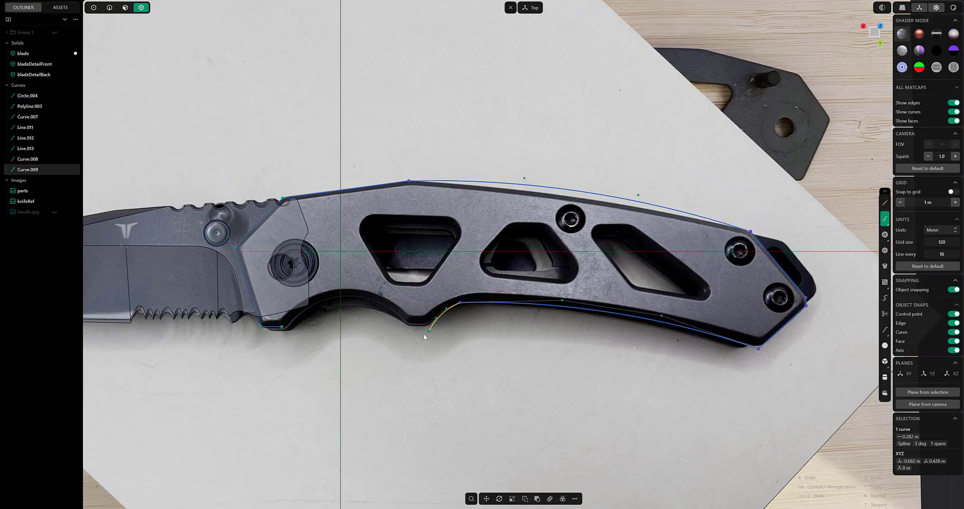
{"action": "left_click", "coordinate": [408, 331]}
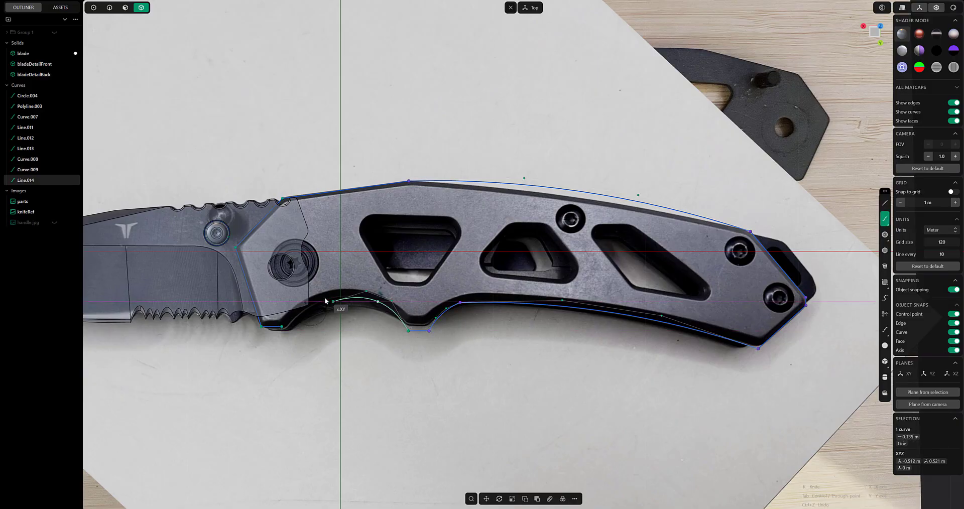
{"action": "left_click", "coordinate": [282, 327]}
Fit the front finger groove curve to the photo by moving its end points and inner control points
{"action": "left_click", "coordinate": [94, 7]}
{"action": "scroll", "coordinate": [407, 267], "scroll_direction": "up", "scroll_amount": 5}
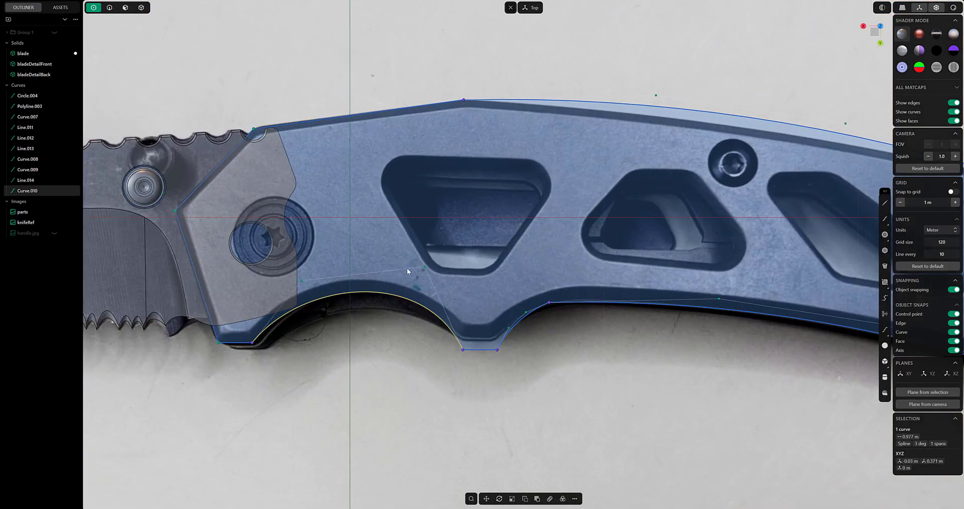
{"action": "left_click", "coordinate": [307, 286]}
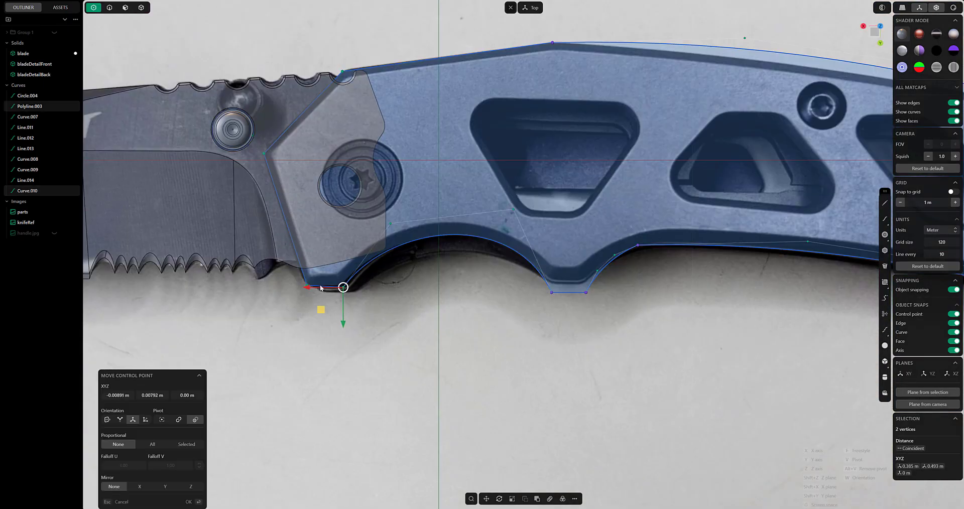
{"action": "left_click", "coordinate": [390, 224]}
{"action": "left_click", "coordinate": [511, 209]}
{"action": "left_click_drag", "start_coordinate": [538, 282], "coordinate": [621, 312]}
{"action": "left_click_drag", "start_coordinate": [551, 292], "coordinate": [549, 282]}
{"action": "left_click", "coordinate": [511, 209]}
{"action": "left_click_drag", "start_coordinate": [512, 209], "coordinate": [486, 216]}
Adjust the points of the short curve behind the middle protrusion to follow the handle's edge in the photo
{"action": "middle_click_drag", "start_coordinate": [527, 235], "coordinate": [396, 231], "text": "shift"}
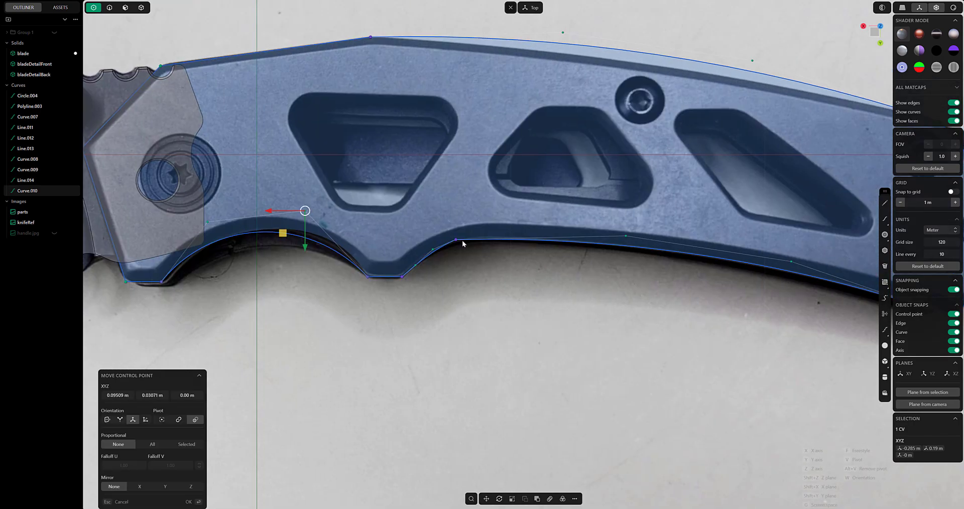
{"action": "left_click_drag", "start_coordinate": [458, 241], "coordinate": [490, 242]}
{"action": "left_click_drag", "start_coordinate": [432, 250], "coordinate": [509, 239]}
{"action": "left_click", "coordinate": [491, 234]}
Move the control points of the long underside spline to match the handle's lower edge
{"action": "middle_click_drag", "start_coordinate": [587, 237], "coordinate": [495, 228], "text": "shift"}
{"action": "left_click", "coordinate": [546, 240]}
{"action": "left_click_drag", "start_coordinate": [535, 227], "coordinate": [535, 232]}
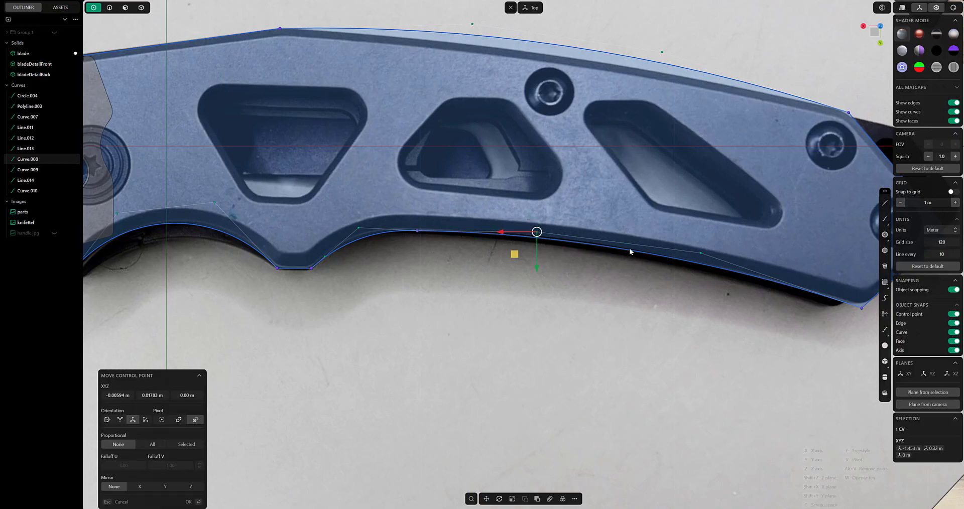
{"action": "middle_click_drag", "start_coordinate": [711, 257], "coordinate": [561, 244], "text": "shift"}
{"action": "left_click", "coordinate": [550, 239]}
{"action": "left_click_drag", "start_coordinate": [550, 239], "coordinate": [551, 242]}
Align the outline's lower rear corner and rear tip points with the handle's corners in the photo
{"action": "middle_click_drag", "start_coordinate": [696, 284], "coordinate": [570, 259], "text": "shift"}
{"action": "left_click_drag", "start_coordinate": [573, 259], "coordinate": [590, 277]}
{"action": "left_click_drag", "start_coordinate": [583, 271], "coordinate": [587, 272]}
{"action": "middle_click_drag", "start_coordinate": [667, 219], "coordinate": [574, 271], "text": "shift"}
{"action": "left_click", "coordinate": [562, 232]}
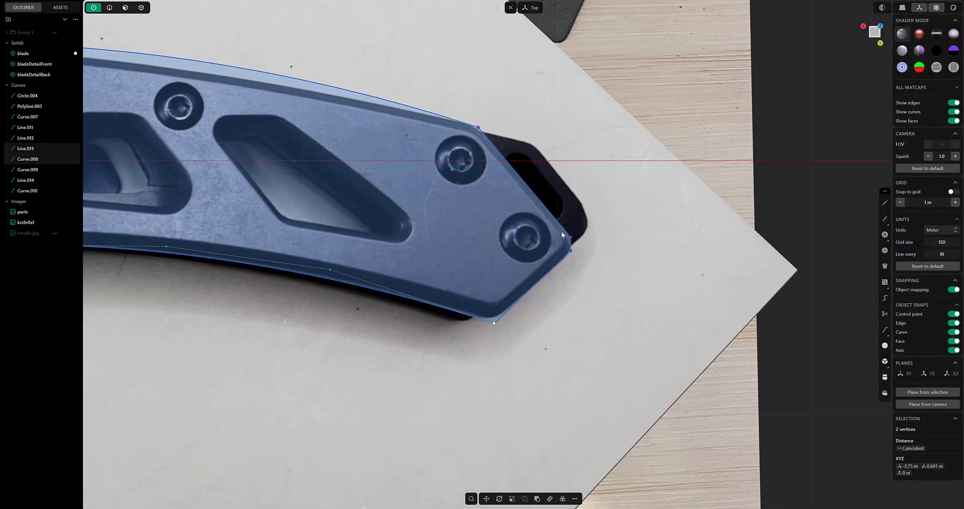
{"action": "left_click_drag", "start_coordinate": [584, 263], "coordinate": [585, 264]}
{"action": "mouse_move", "coordinate": [570, 250]}
{"action": "left_mouse_down"}
{"action": "mouse_move", "coordinate": [576, 242]}
{"action": "mouse_move", "coordinate": [589, 258]}
{"action": "mouse_move", "coordinate": [583, 239]}
{"action": "left_mouse_up"}
{"action": "right_click", "coordinate": [606, 237]}
{"action": "mouse_move", "coordinate": [576, 235]}
{"action": "left_mouse_down"}
{"action": "mouse_move", "coordinate": [583, 252]}
{"action": "mouse_move", "coordinate": [572, 249]}
{"action": "left_mouse_up"}
Move the control points of the spine curve so it follows the handle's upper edge
{"action": "middle_click_drag", "start_coordinate": [476, 141], "coordinate": [722, 260], "text": "shift"}
{"action": "left_click_drag", "start_coordinate": [512, 159], "coordinate": [573, 211]}
{"action": "left_click_drag", "start_coordinate": [533, 187], "coordinate": [515, 202]}
{"action": "middle_click_drag", "start_coordinate": [516, 202], "coordinate": [554, 197], "text": "shift"}
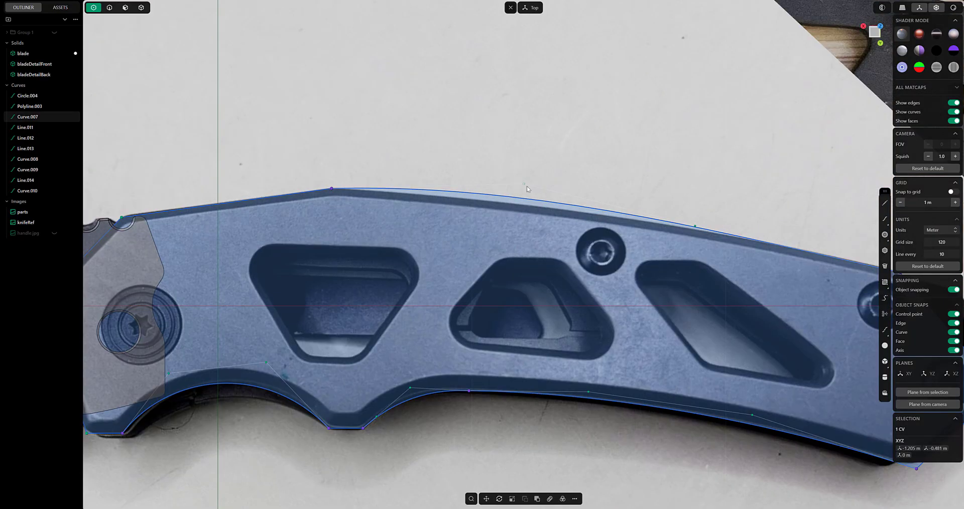
{"action": "left_click_drag", "start_coordinate": [525, 185], "coordinate": [474, 191]}
Extrude the closed handle profile upward into a solid and return to the top view
{"action": "scroll", "coordinate": [544, 233], "scroll_direction": "down", "scroll_amount": 6}
{"action": "middle_click_drag", "start_coordinate": [474, 244], "coordinate": [468, 178]}
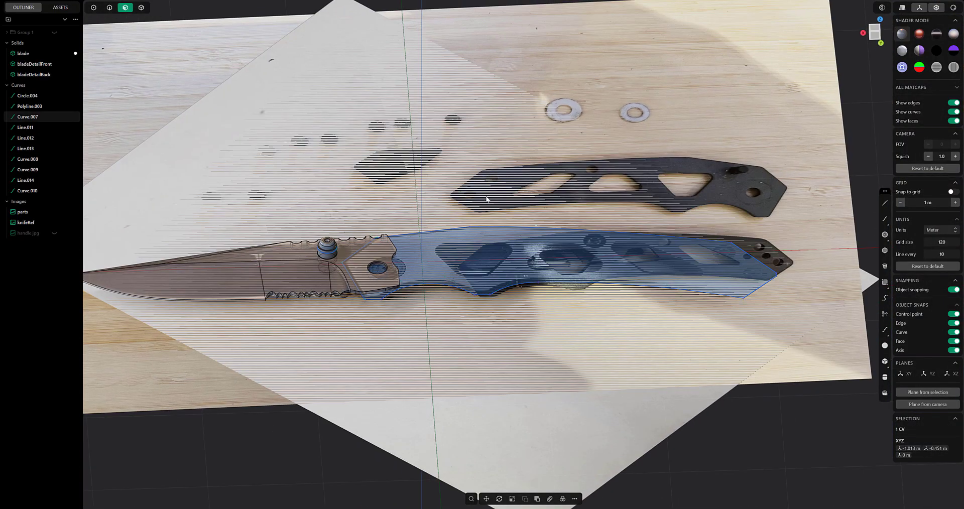
{"action": "left_click", "coordinate": [505, 240]}
{"action": "left_click_drag", "start_coordinate": [522, 220], "coordinate": [521, 202]}
{"action": "right_click", "coordinate": [620, 239]}
{"action": "key", "text": "KP_7"}
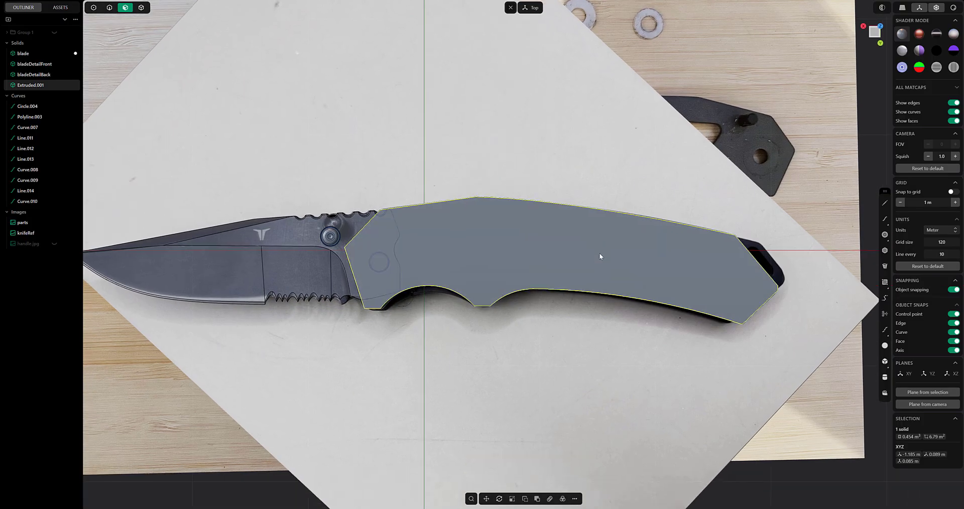
Give the handle solid a translucent material by lowering its opacity so the reference photo shows through
{"action": "key", "text": "2"}
{"action": "middle_click_drag", "start_coordinate": [429, 272], "coordinate": [549, 240]}
{"action": "key", "text": "4"}
{"action": "key", "text": "m"}
{"action": "left_click_drag", "start_coordinate": [166, 486], "coordinate": [128, 485]}
{"action": "right_click", "coordinate": [447, 277]}
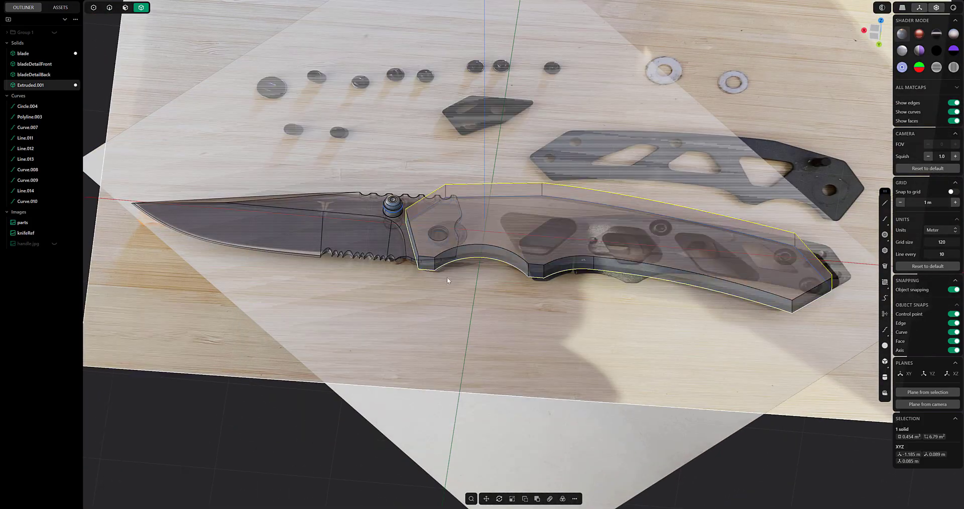
Fillet the vertical edge at the handle's front corner beside the thumb stud by about 0.085 m and compare with the photo
{"action": "left_click", "coordinate": [109, 7]}
{"action": "scroll", "coordinate": [397, 282], "scroll_direction": "up", "scroll_amount": 4}
{"action": "middle_click_drag", "start_coordinate": [398, 282], "coordinate": [441, 322]}
{"action": "left_click", "coordinate": [441, 344]}
{"action": "left_click", "coordinate": [474, 335], "text": "shift"}
{"action": "key", "text": "b"}
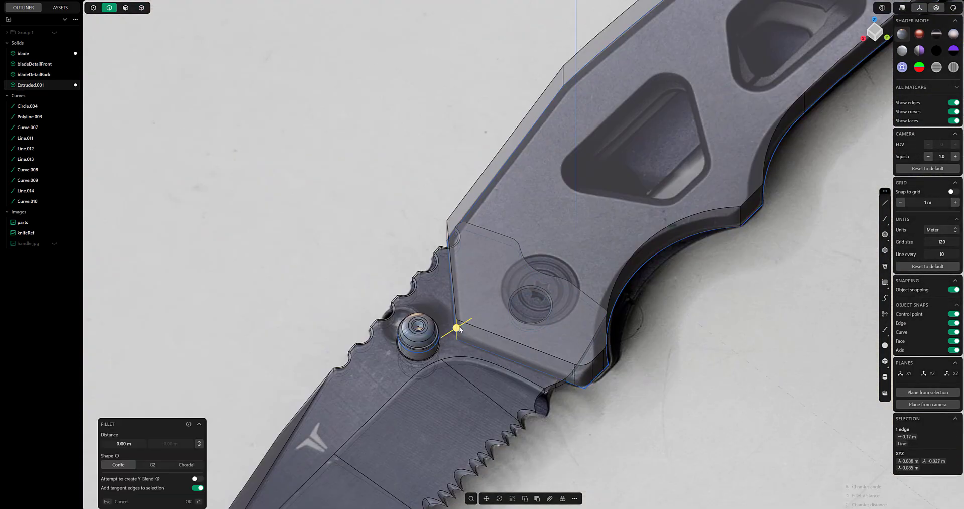
{"action": "left_click_drag", "start_coordinate": [456, 328], "coordinate": [443, 337]}
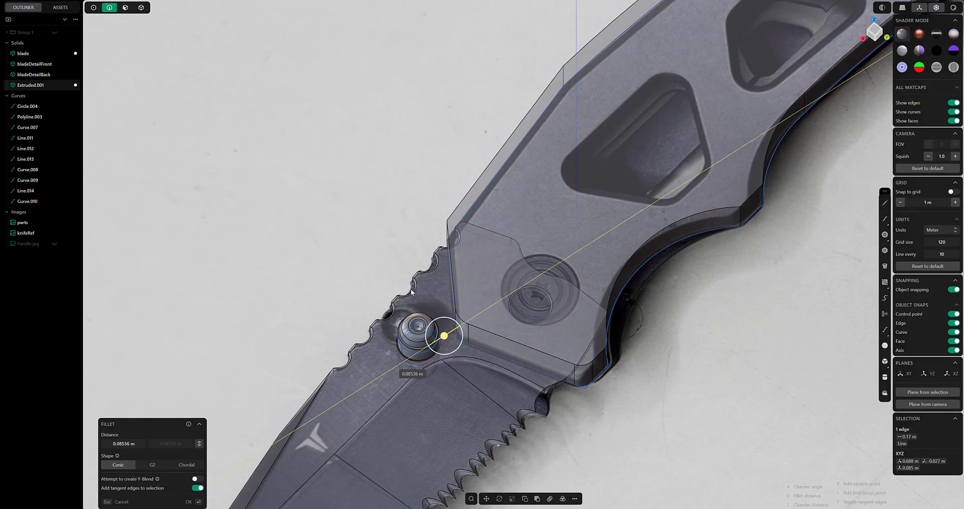
{"action": "key", "text": "KP_7"}
Fillet the handle's vertical edges at the spine's peak, the underside finger bump and the lower rear corner to match the photo
{"action": "scroll", "coordinate": [508, 256], "scroll_direction": "up", "scroll_amount": 2}
{"action": "middle_click_drag", "start_coordinate": [509, 257], "coordinate": [518, 301], "text": "shift"}
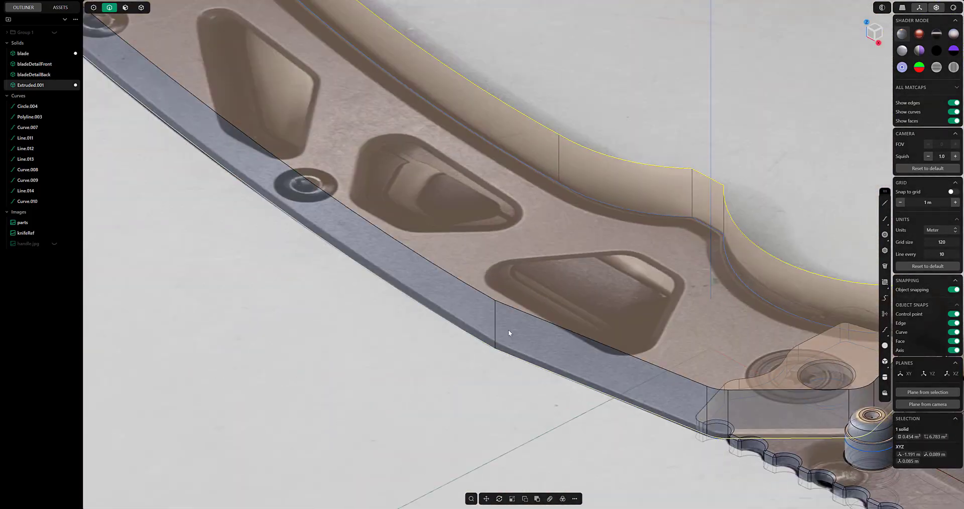
{"action": "left_click_drag", "start_coordinate": [495, 321], "coordinate": [442, 291]}
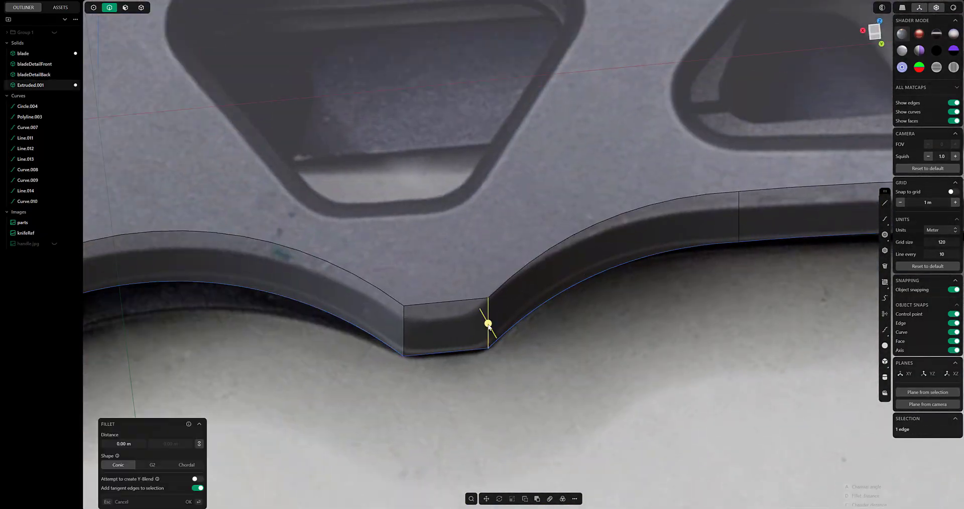
{"action": "key", "text": "Return"}
{"action": "left_click", "coordinate": [405, 331]}
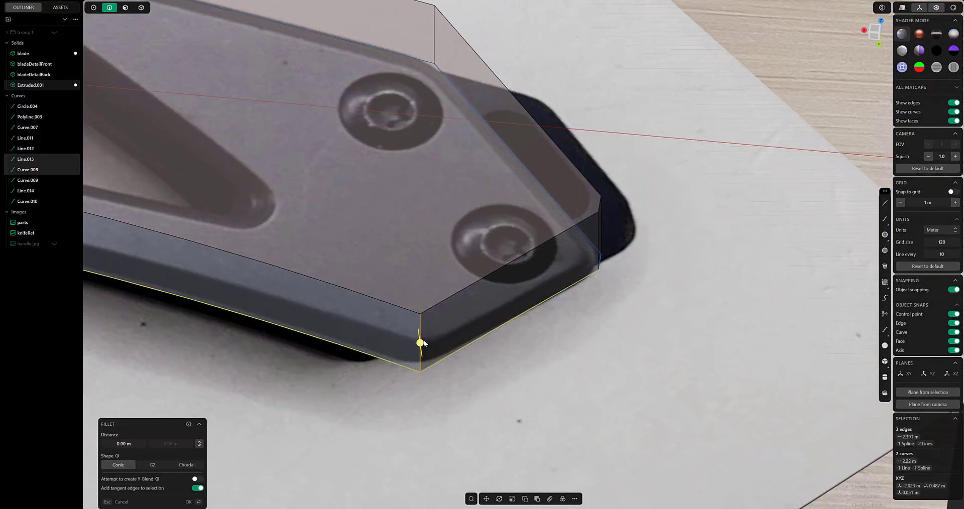
{"action": "key", "text": "Escape"}
{"action": "key", "text": "f"}
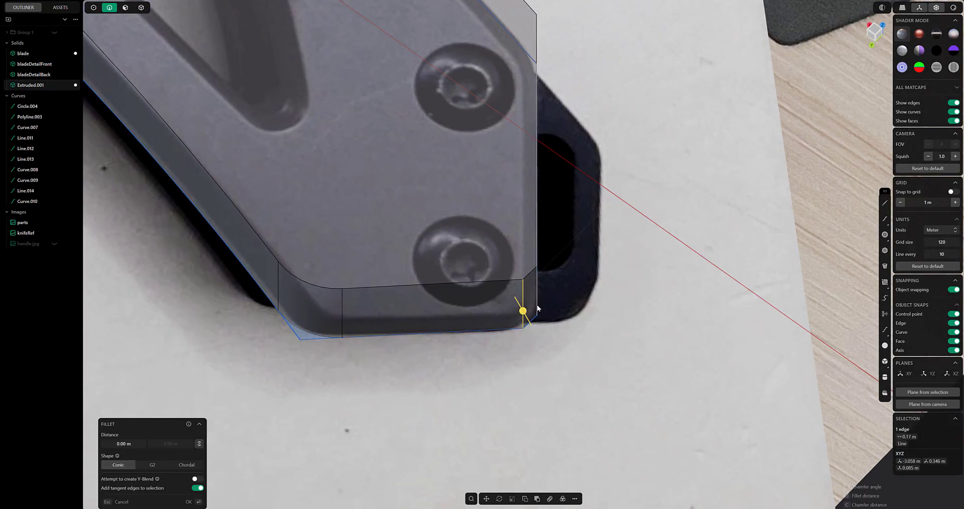
Remove the narrow sliver face at the handle's rear tip so its two sides meet in a single edge
{"action": "left_click", "coordinate": [143, 8]}
{"action": "left_click", "coordinate": [535, 299]}
{"action": "left_click", "coordinate": [125, 7]}
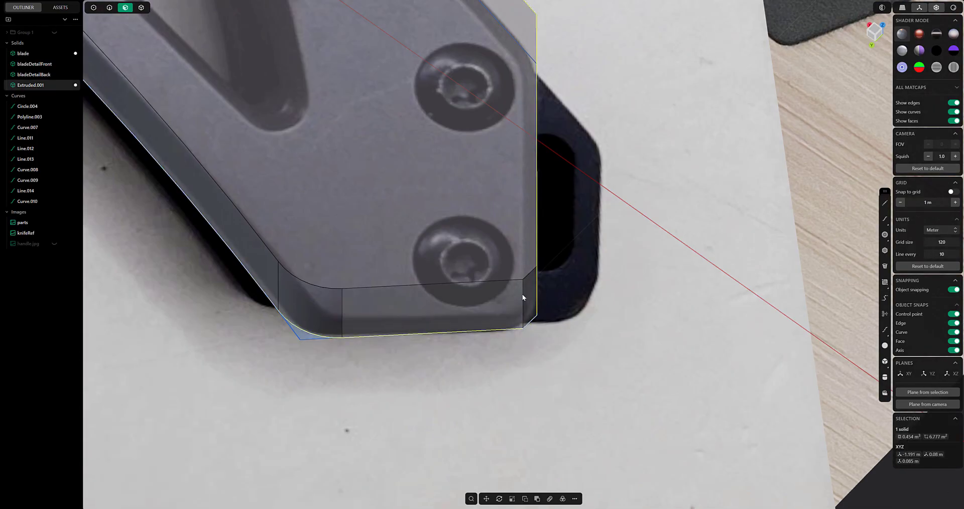
{"action": "left_click", "coordinate": [533, 296]}
{"action": "key", "text": "Escape"}
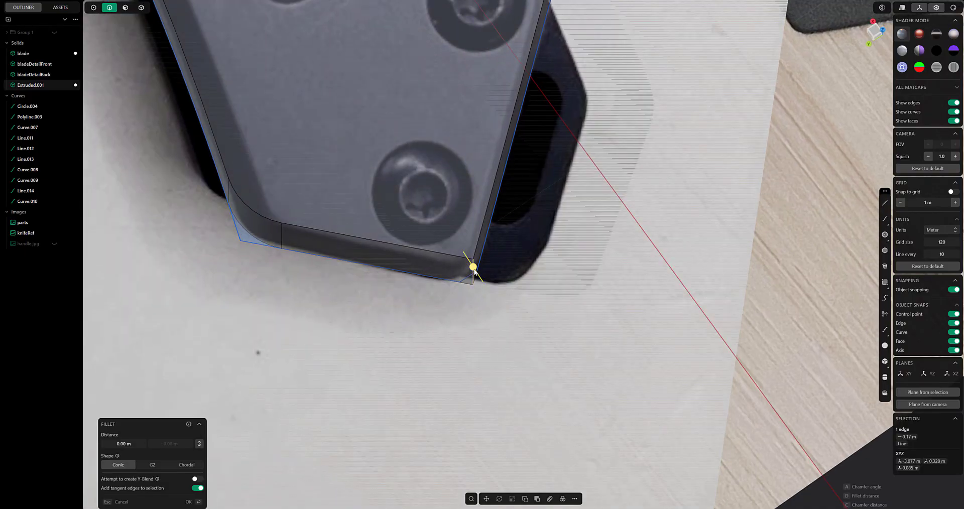
Fillet the rear tip edge by about 0.063 m and the upper rear corner edge by about 0.15 m
{"action": "left_click_drag", "start_coordinate": [468, 273], "coordinate": [488, 286]}
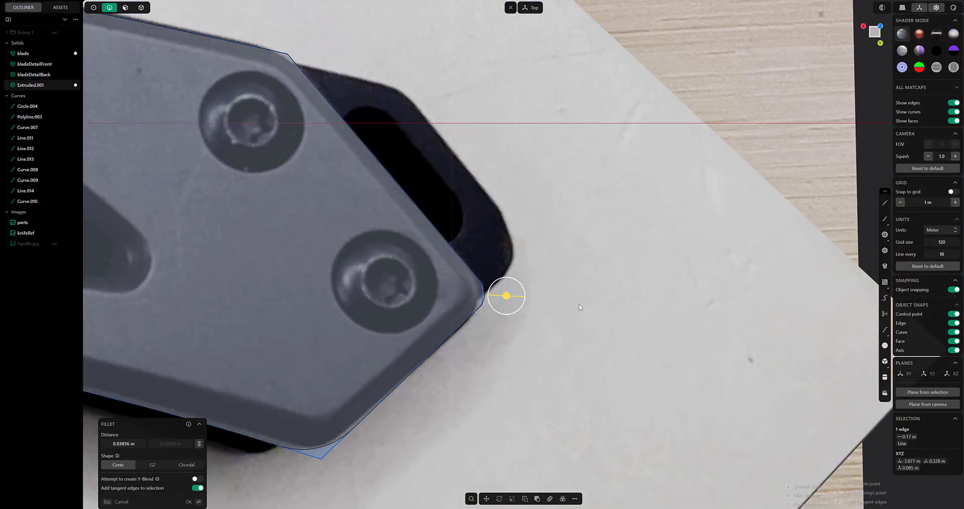
{"action": "left_click_drag", "start_coordinate": [505, 292], "coordinate": [519, 294]}
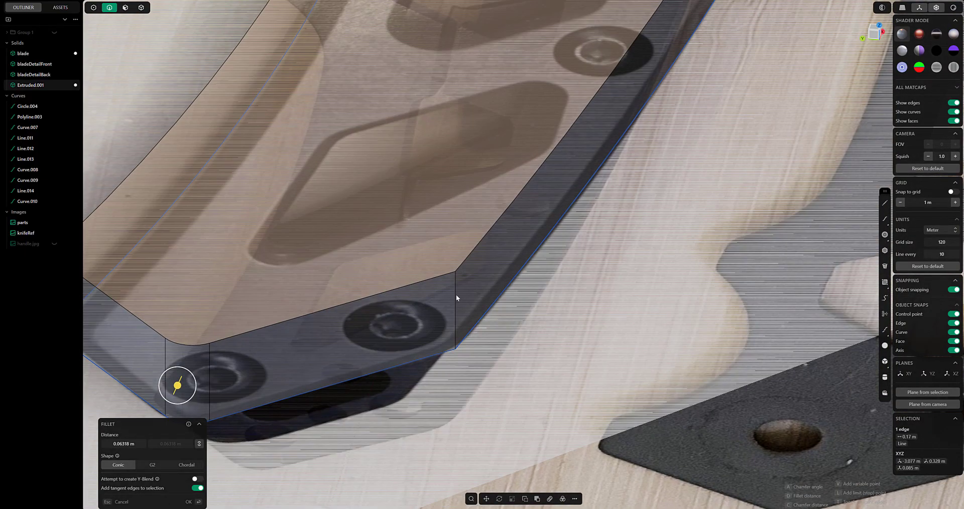
{"action": "left_click_drag", "start_coordinate": [456, 296], "coordinate": [463, 296]}
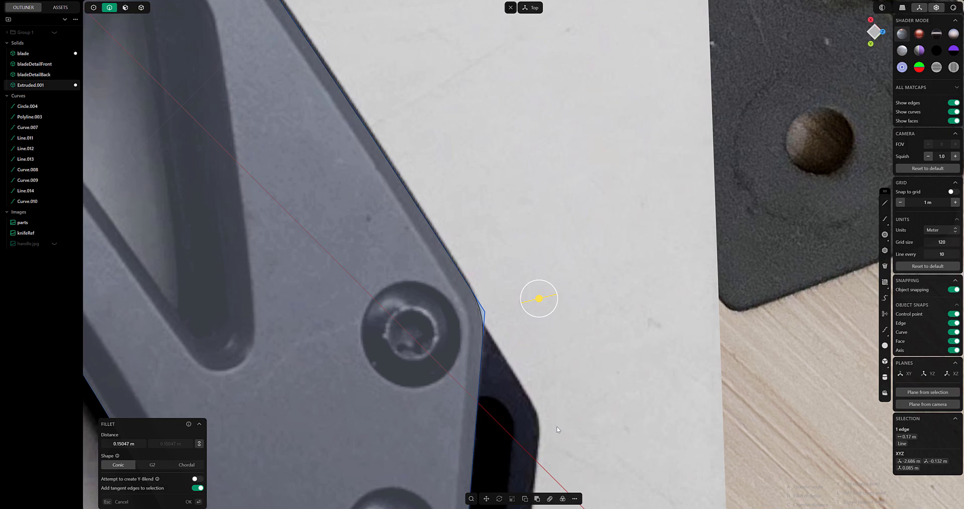
{"action": "key", "text": "Return"}
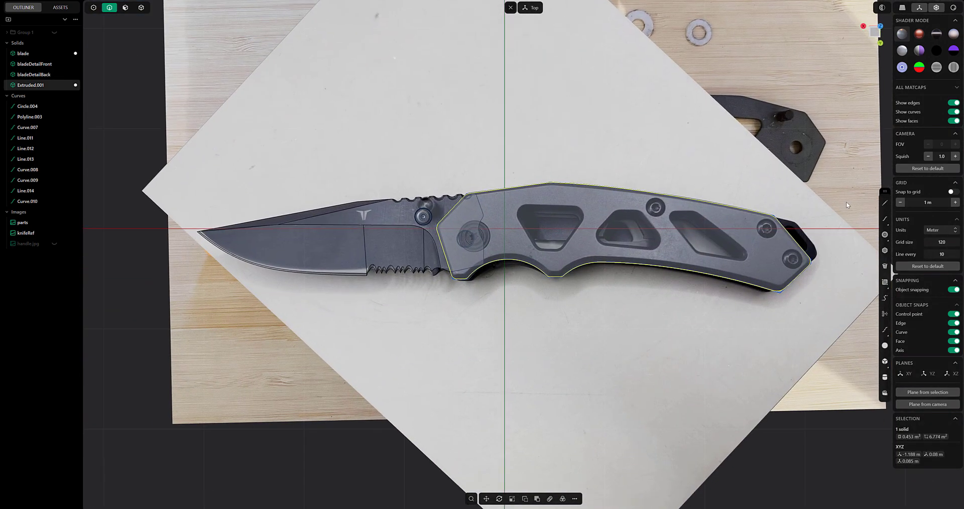
Draw a circle with a radius of about 0.16 m around the pivot screw in the photo
{"action": "left_click", "coordinate": [884, 235]}
{"action": "scroll", "coordinate": [506, 226], "scroll_direction": "up", "scroll_amount": 5}
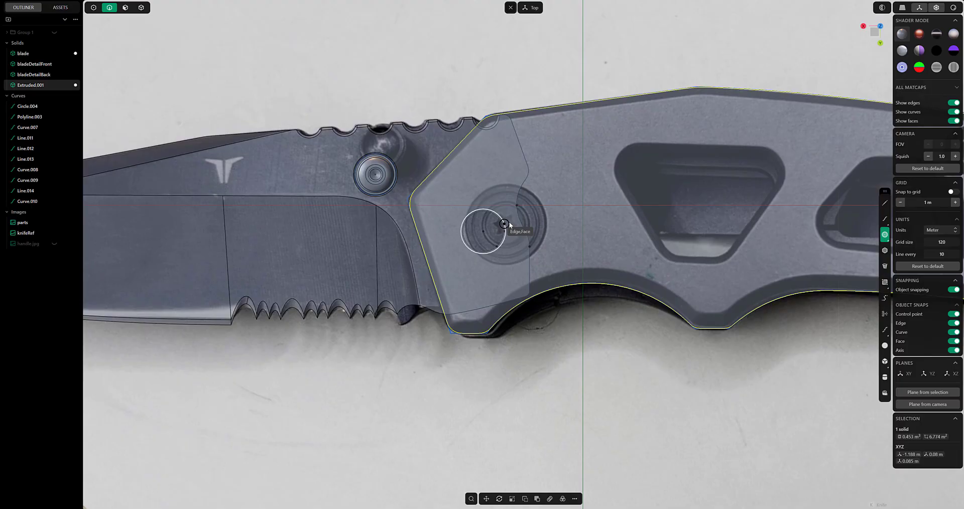
{"action": "left_click", "coordinate": [504, 224]}
{"action": "scroll", "coordinate": [535, 250], "scroll_direction": "down", "scroll_amount": 1}
{"action": "left_click", "coordinate": [536, 250]}
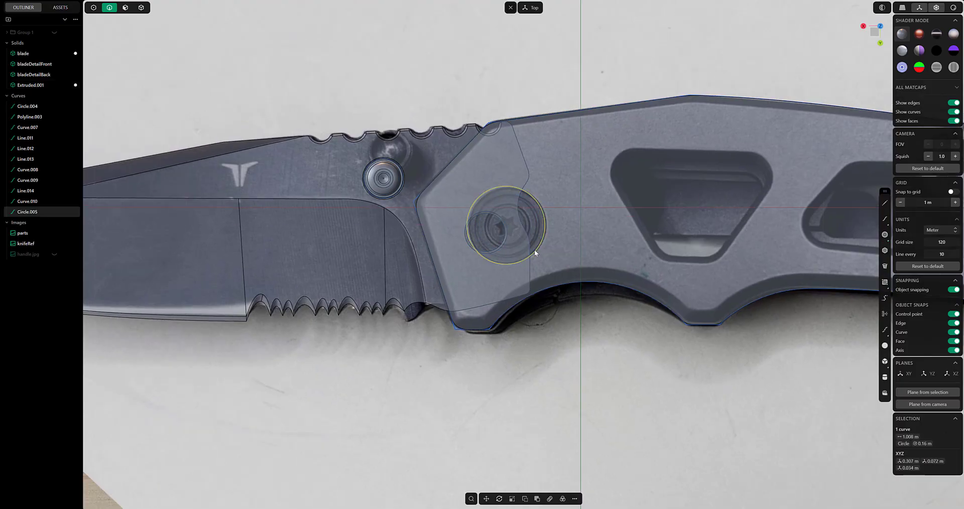
Move the pivot circle upward along Z so it sits above the handle, at a height of about 0.176 m
{"action": "scroll", "coordinate": [525, 231], "scroll_direction": "down", "scroll_amount": 3}
{"action": "middle_click_drag", "start_coordinate": [525, 231], "coordinate": [497, 236]}
{"action": "key", "text": "g"}
{"action": "key", "text": "z"}
{"action": "left_click", "coordinate": [481, 240]}
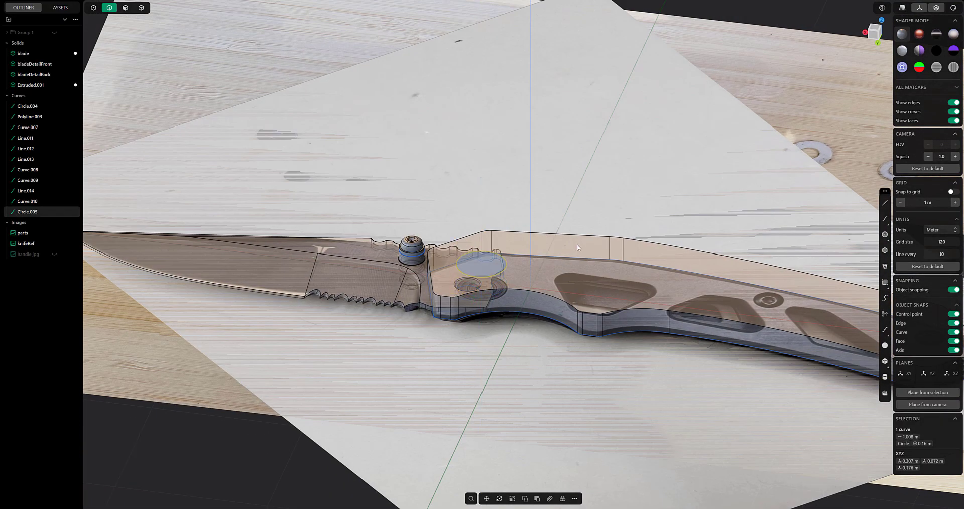
Draw a circle in the first cutout's front upper corner, scale it to a radius of about 0.103 m and align it
{"action": "key", "text": "KP_7"}
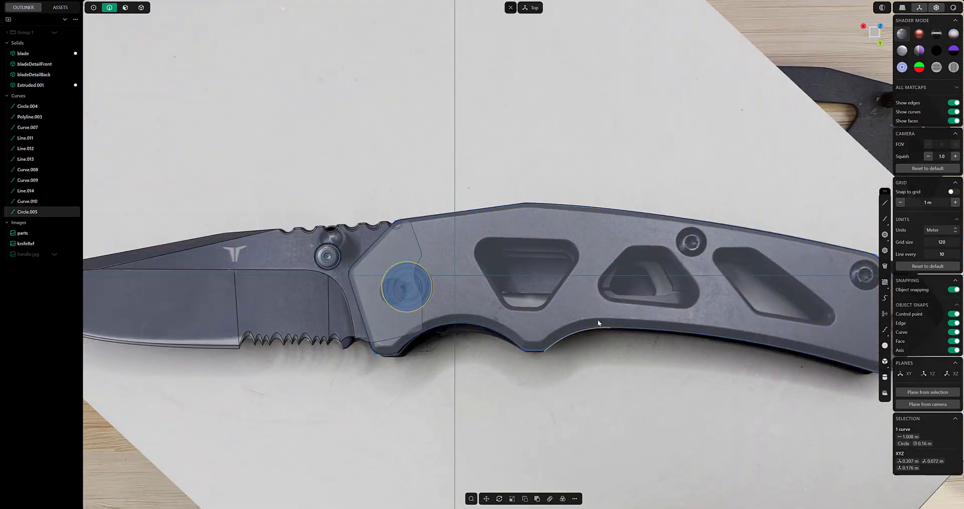
{"action": "middle_click_drag", "start_coordinate": [629, 307], "coordinate": [558, 278], "text": "shift"}
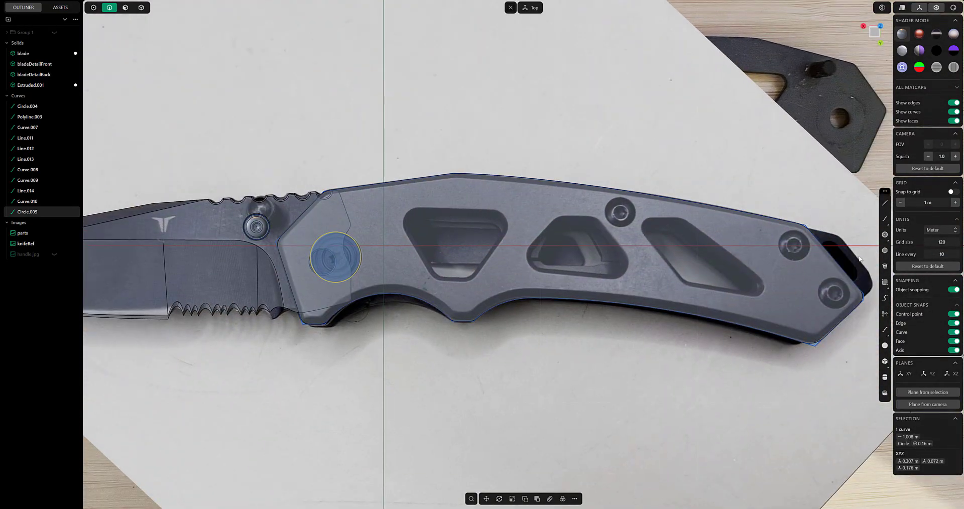
{"action": "left_click", "coordinate": [884, 235]}
{"action": "left_click", "coordinate": [421, 227]}
{"action": "key", "text": "g"}
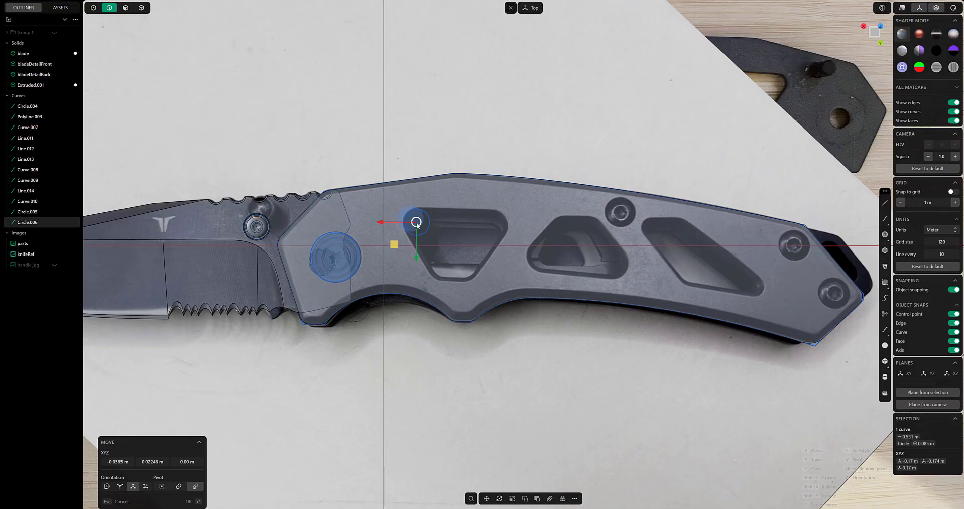
{"action": "key", "text": "s"}
{"action": "left_click", "coordinate": [424, 232]}
{"action": "key", "text": "g"}
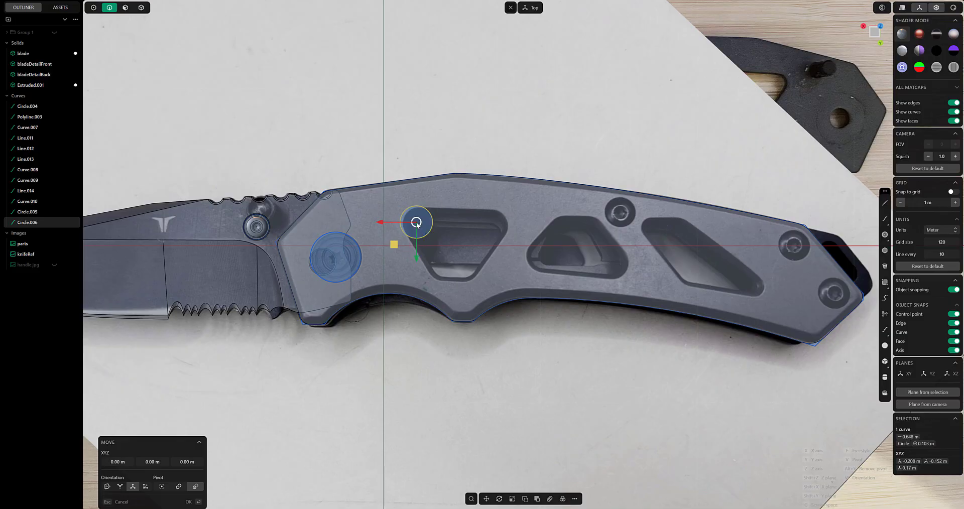
{"action": "left_click", "coordinate": [419, 225]}
Duplicate the corner circle into the other three corners of the first cutout
{"action": "key", "text": "ctrl+d"}
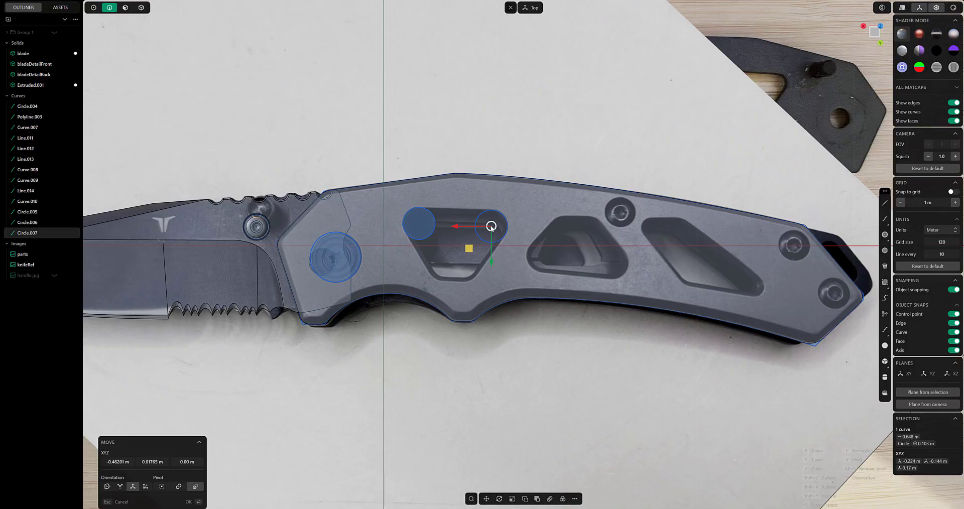
{"action": "left_click", "coordinate": [491, 226]}
{"action": "key", "text": "ctrl+d"}
{"action": "left_click", "coordinate": [469, 263]}
{"action": "key", "text": "ctrl+d"}
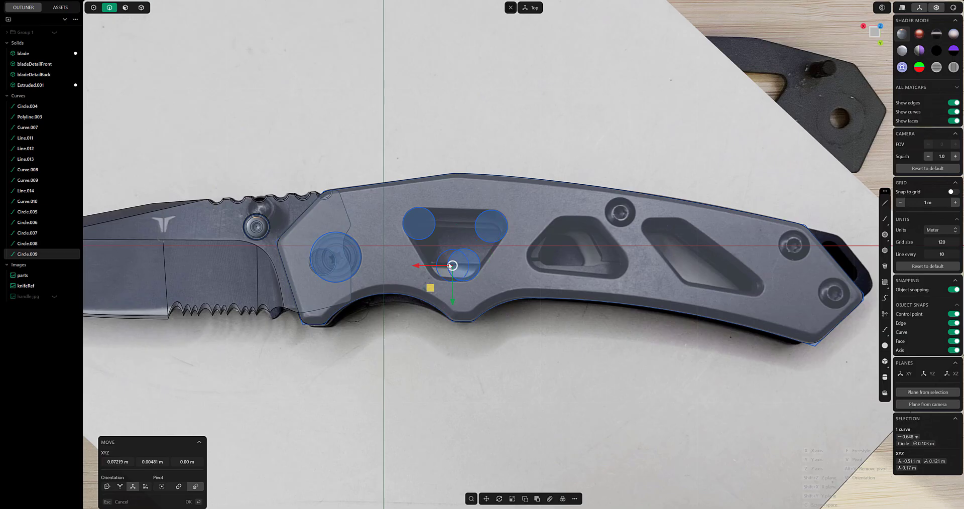
{"action": "left_click", "coordinate": [443, 265]}
Duplicate the circle into all four corners of the middle cutout
{"action": "key", "text": "ctrl+d"}
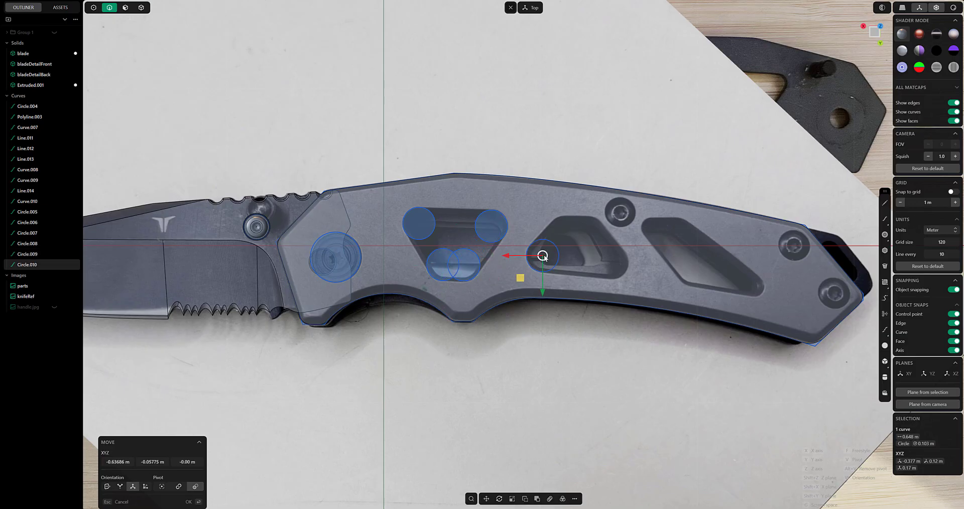
{"action": "left_click", "coordinate": [542, 256]}
{"action": "key", "text": "ctrl+d"}
{"action": "left_click", "coordinate": [563, 233]}
{"action": "key", "text": "ctrl+d"}
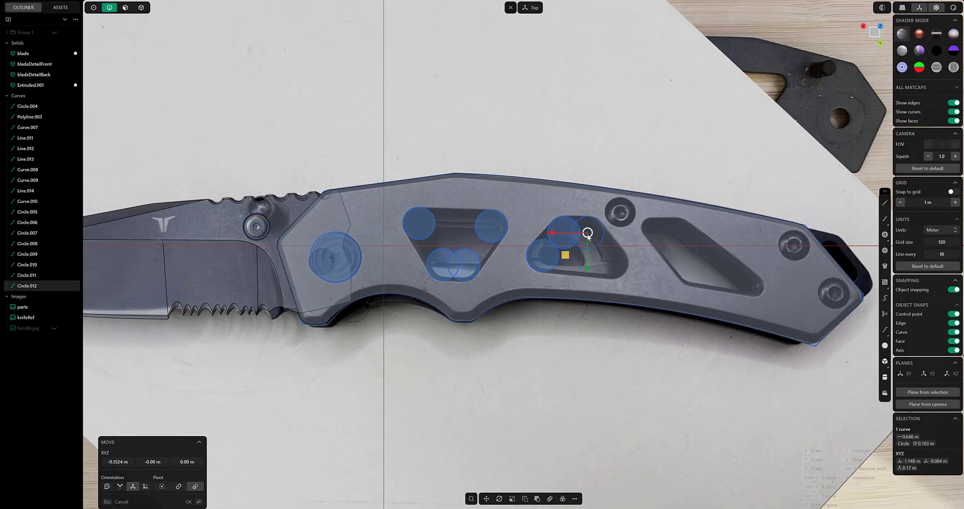
{"action": "left_click", "coordinate": [588, 233]}
{"action": "key", "text": "ctrl+d"}
{"action": "left_click", "coordinate": [612, 263]}
Duplicate the circle into the third cutout's lower rear corner and scale it down to a radius of about 0.076 m
{"action": "key", "text": "ctrl+d"}
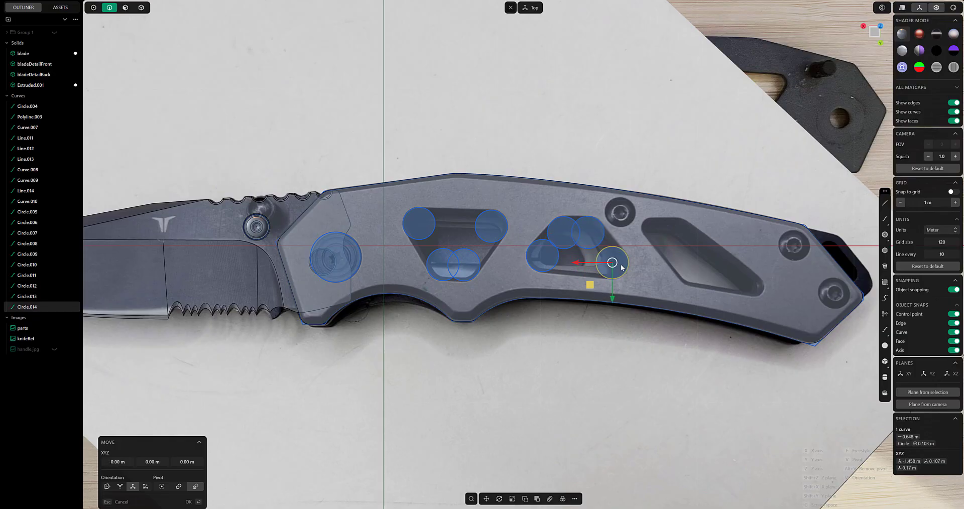
{"action": "left_click", "coordinate": [738, 283]}
{"action": "key", "text": "s"}
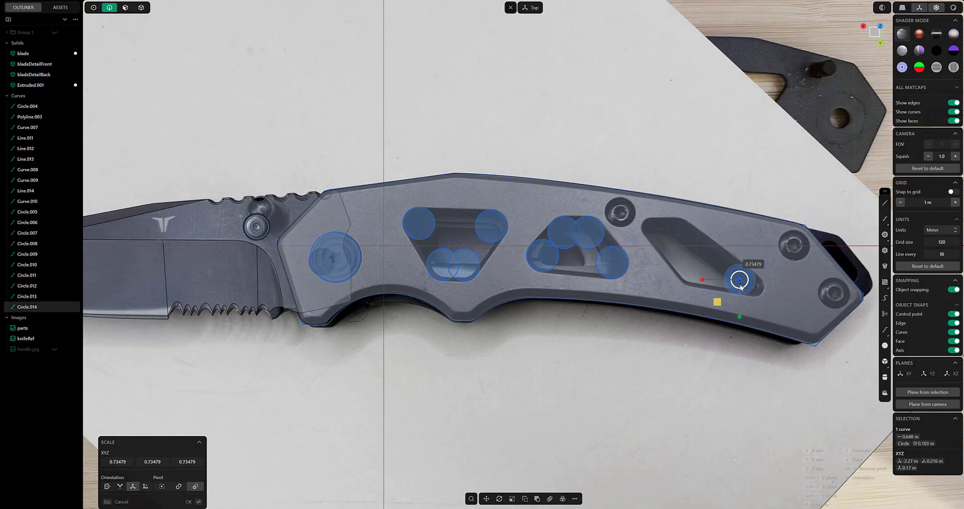
{"action": "left_click", "coordinate": [744, 283]}
{"action": "key", "text": "g"}
{"action": "left_click", "coordinate": [751, 285]}
Duplicate the circle into the third cutout's remaining three corners, reducing the two front ones to a radius of about 0.062 m
{"action": "key", "text": "ctrl+d"}
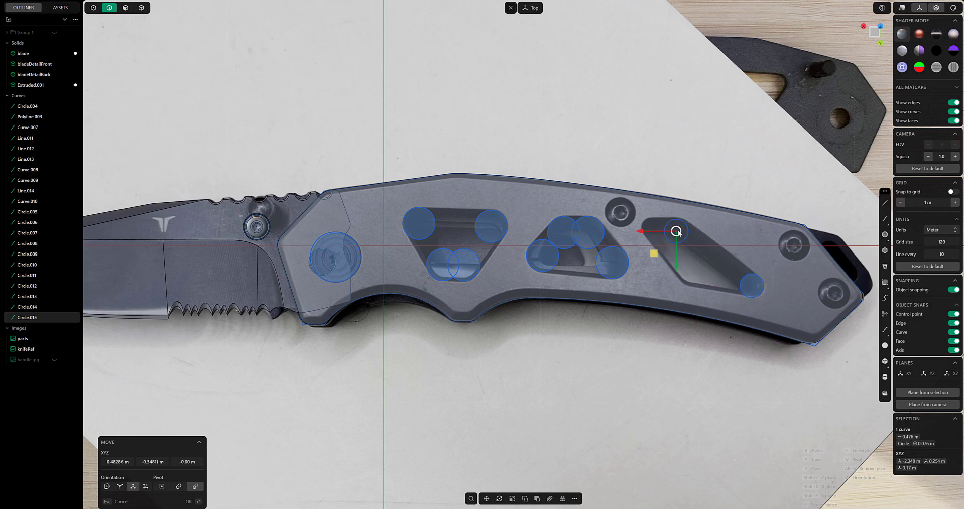
{"action": "left_click", "coordinate": [681, 235]}
{"action": "key", "text": "ctrl+d"}
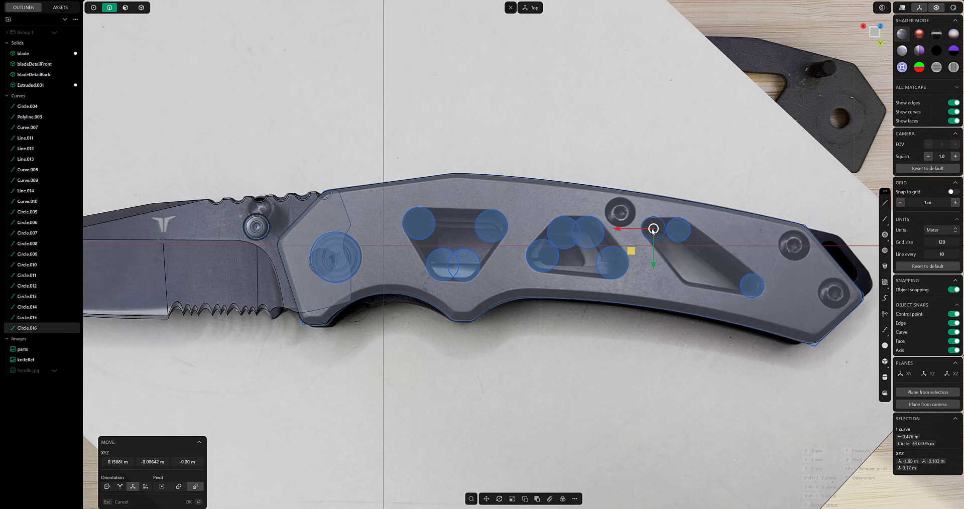
{"action": "left_click", "coordinate": [656, 243]}
{"action": "key", "text": "s"}
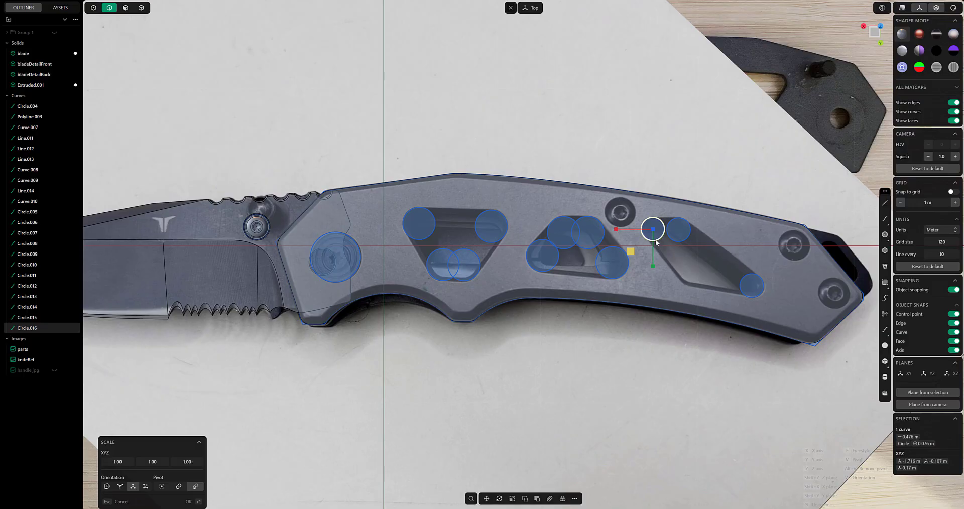
{"action": "left_click", "coordinate": [656, 238]}
{"action": "key", "text": "g"}
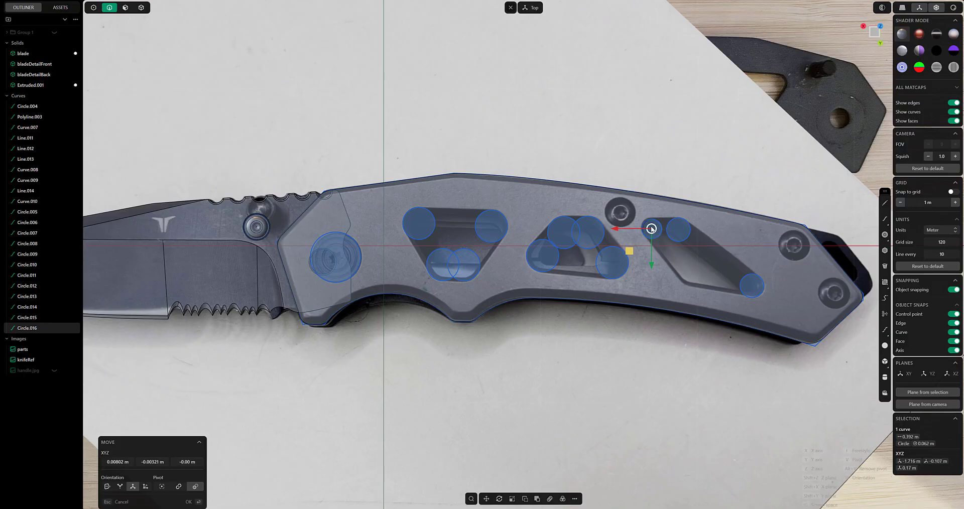
{"action": "left_click", "coordinate": [655, 232]}
{"action": "key", "text": "ctrl+d"}
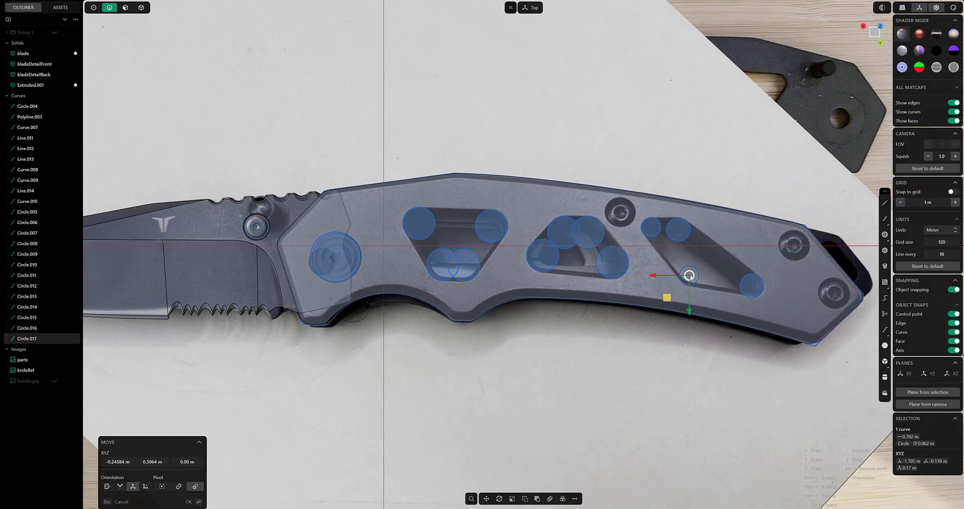
{"action": "left_click", "coordinate": [689, 275]}
Connect the first cutout's four corner circles with tangent lines along its upper, rear, lower and front sides
{"action": "left_click", "coordinate": [883, 208]}
{"action": "scroll", "coordinate": [377, 195], "scroll_direction": "up", "scroll_amount": 5}
{"action": "left_click", "coordinate": [657, 232]}
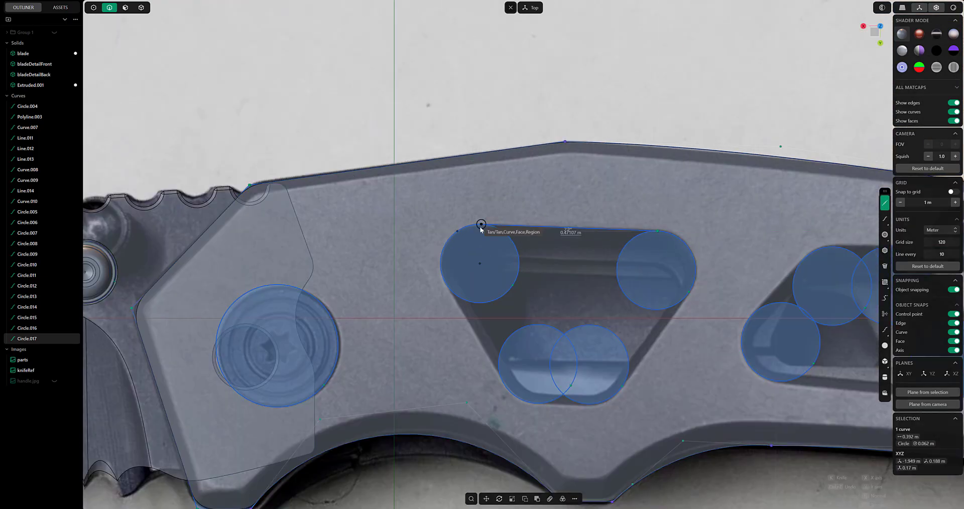
{"action": "left_click", "coordinate": [480, 225]}
{"action": "middle_click_drag", "start_coordinate": [680, 279], "coordinate": [670, 212], "text": "shift"}
{"action": "left_click", "coordinate": [681, 227]}
{"action": "left_click", "coordinate": [614, 319]}
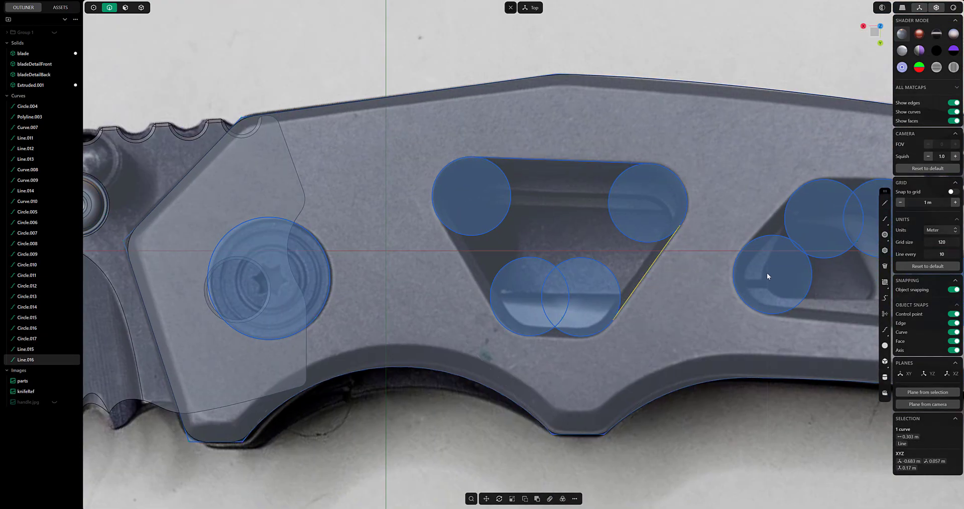
{"action": "left_click", "coordinate": [580, 335]}
{"action": "left_click", "coordinate": [529, 335]}
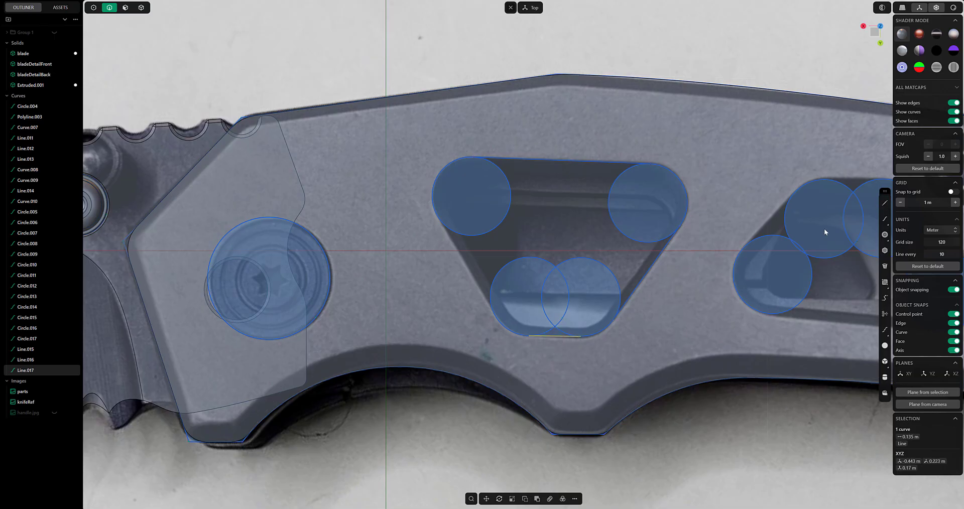
{"action": "left_click", "coordinate": [495, 317]}
{"action": "left_click", "coordinate": [436, 216]}
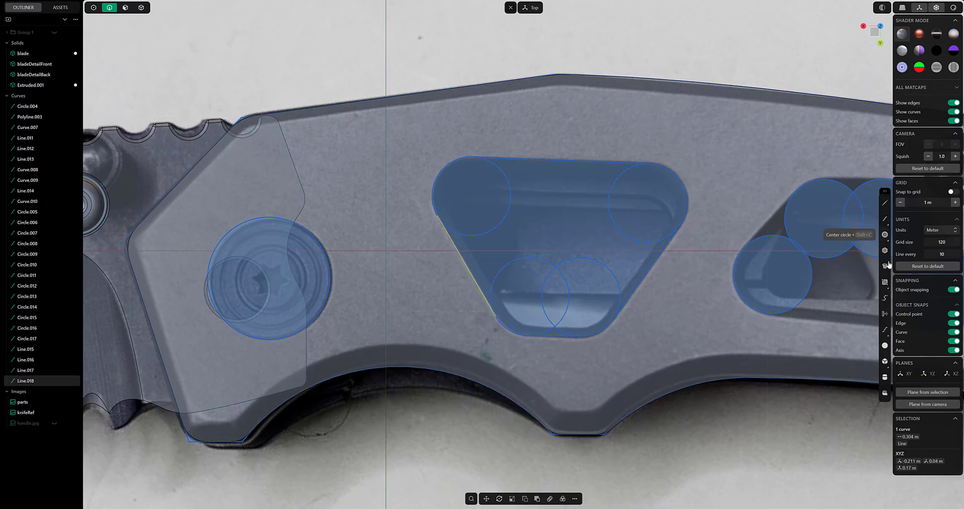
Trim away the inner arcs of the first cutout's corner circles and remove the middle cutout's four circles
{"action": "key", "text": "t"}
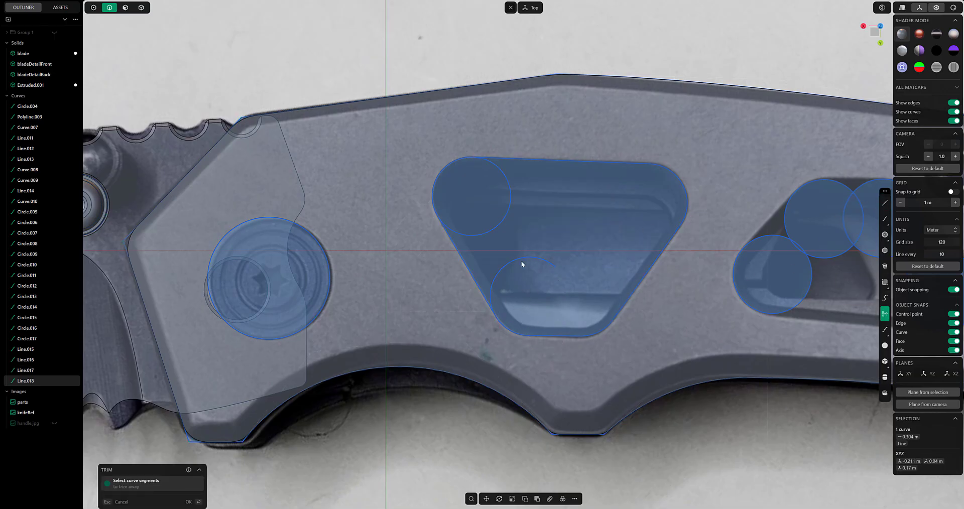
{"action": "scroll", "coordinate": [523, 240], "scroll_direction": "down", "scroll_amount": 3}
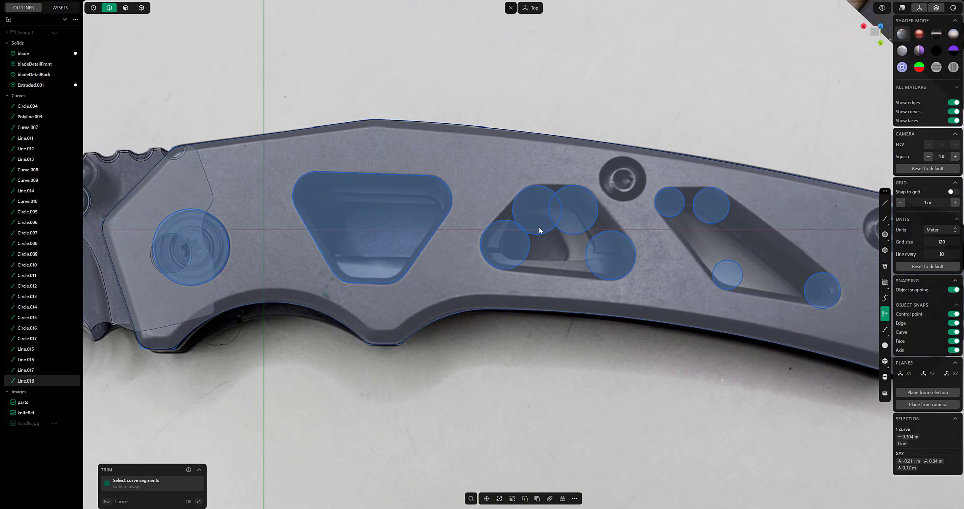
{"action": "left_click_drag", "start_coordinate": [598, 261], "coordinate": [601, 271]}
{"action": "left_click", "coordinate": [589, 242]}
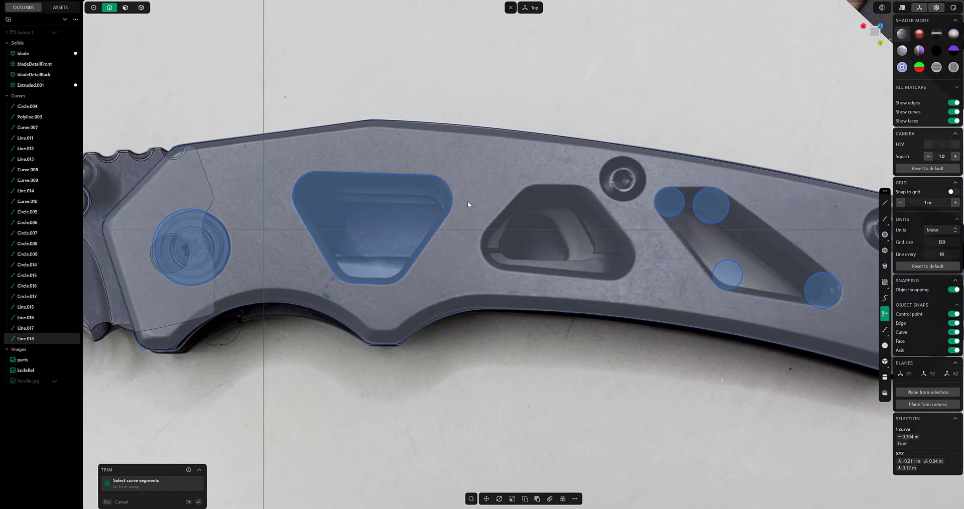
{"action": "key", "text": "Escape"}
Join all the corner arcs and tangent lines of the first cutout into one closed curve
{"action": "left_click", "coordinate": [312, 172]}
{"action": "left_click", "coordinate": [363, 173], "text": "shift"}
{"action": "left_click", "coordinate": [444, 180], "text": "shift"}
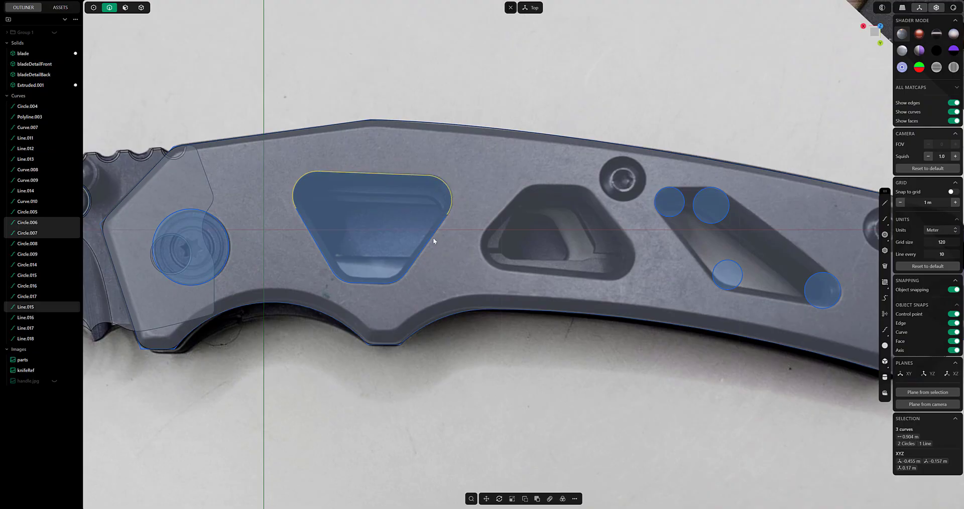
{"action": "left_click", "coordinate": [432, 237], "text": "shift"}
{"action": "left_click", "coordinate": [402, 278], "text": "shift"}
{"action": "left_click", "coordinate": [371, 283], "text": "shift"}
{"action": "left_click", "coordinate": [339, 277], "text": "shift"}
{"action": "left_click", "coordinate": [313, 240], "text": "shift"}
{"action": "key", "text": "j"}
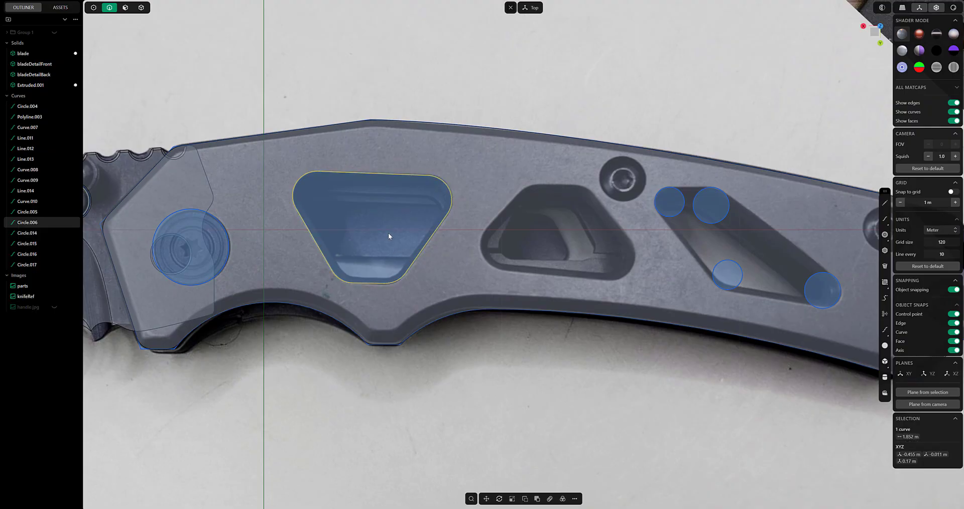
Duplicate the joined outline onto the middle cutout, rotate it by about 184 degrees and position it over the photo's opening
{"action": "key", "text": "r"}
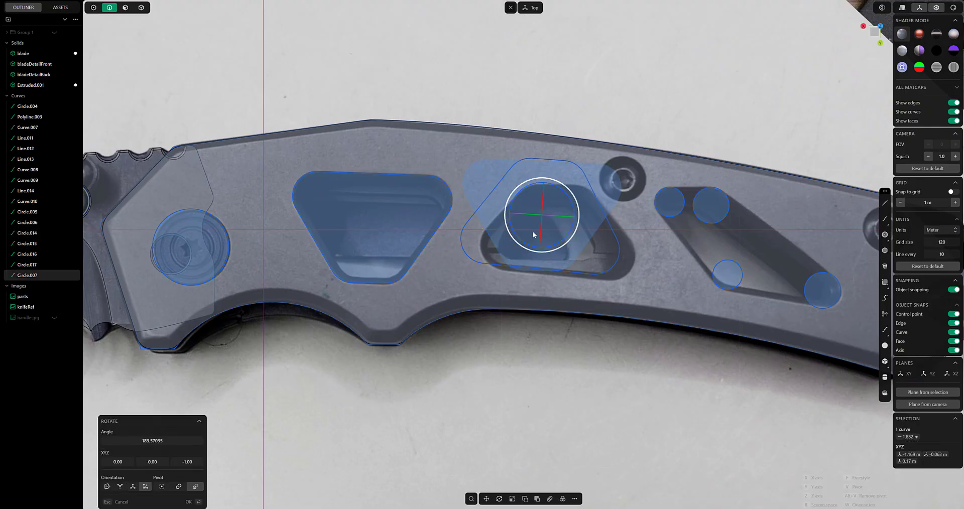
{"action": "left_click", "coordinate": [532, 231]}
{"action": "middle_click_drag", "start_coordinate": [561, 226], "coordinate": [499, 216], "text": "shift"}
{"action": "key", "text": "g"}
{"action": "key", "text": "Escape"}
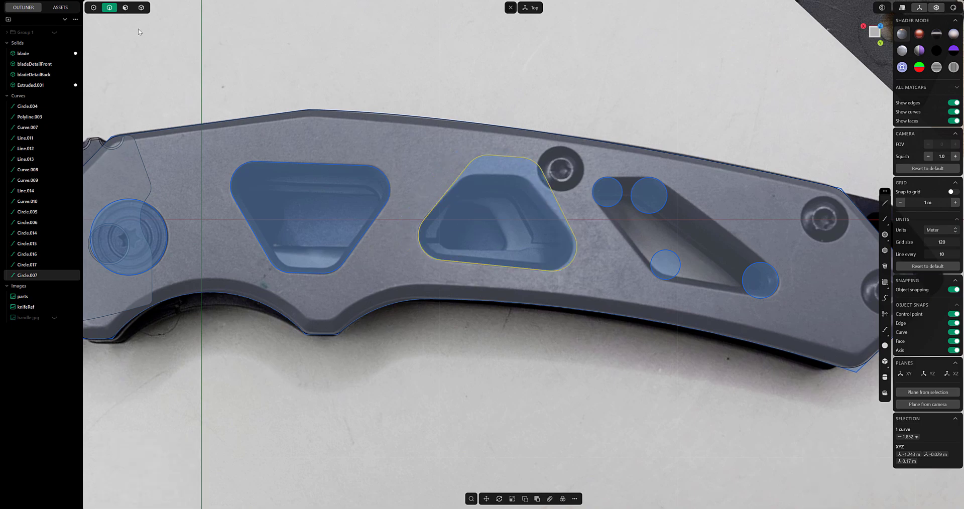
Move the four upper control points of the middle outline onto the upper edge of the cutout
{"action": "key", "text": "1"}
{"action": "scroll", "coordinate": [343, 125], "scroll_direction": "up", "scroll_amount": 2}
{"action": "left_click_drag", "start_coordinate": [382, 140], "coordinate": [471, 168]}
{"action": "key", "text": "g"}
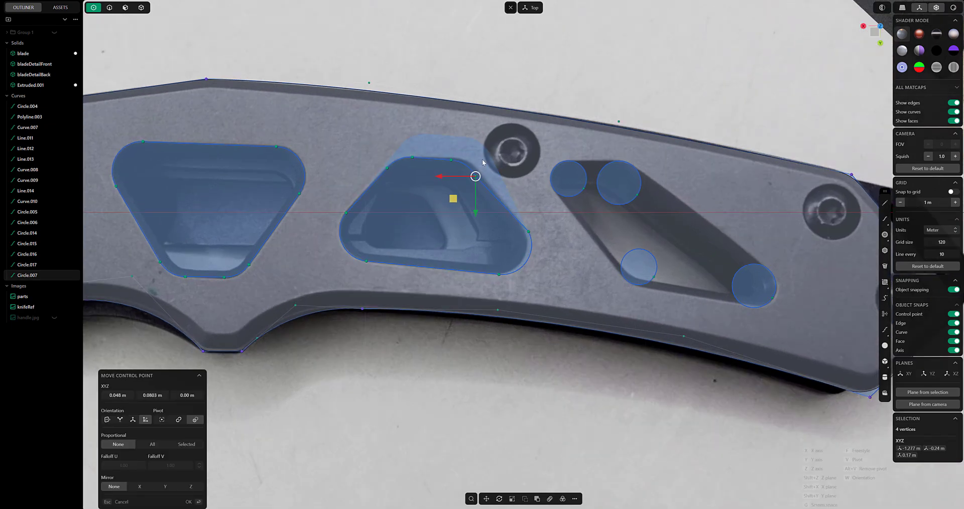
{"action": "key", "text": "Escape"}
Fine-tune the middle outline's upper and rear corner points so the curve follows the cutout in the photo
{"action": "left_click", "coordinate": [452, 161]}
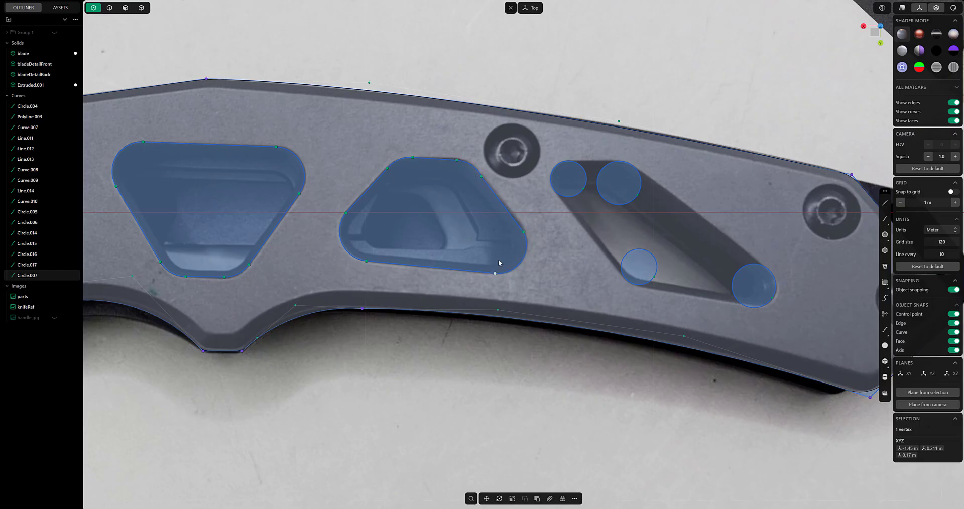
{"action": "middle_click_drag", "start_coordinate": [498, 262], "coordinate": [474, 215], "text": "shift"}
{"action": "key", "text": "g"}
{"action": "key", "text": "Escape"}
{"action": "left_click", "coordinate": [494, 212]}
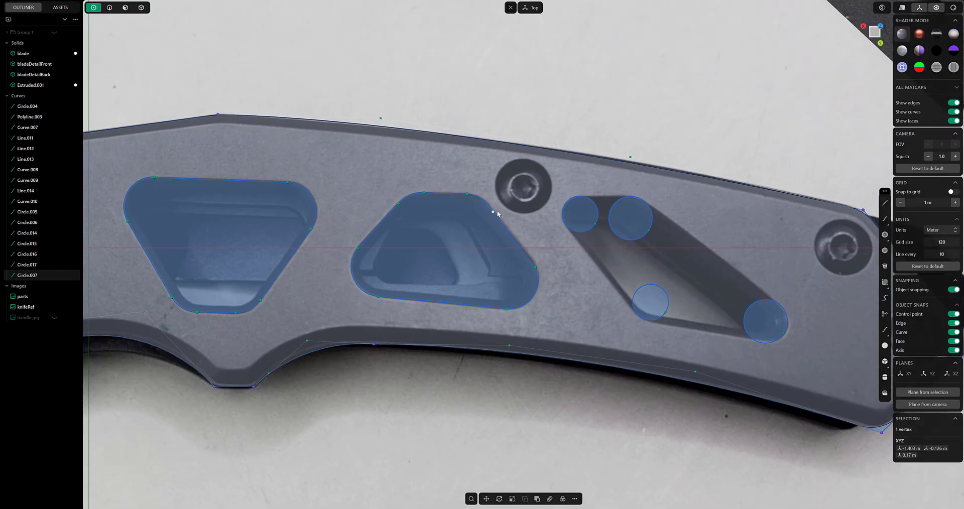
{"action": "left_click_drag", "start_coordinate": [494, 211], "coordinate": [492, 210]}
{"action": "left_click_drag", "start_coordinate": [533, 264], "coordinate": [532, 263]}
Delete the four corner circles in the third cutout
{"action": "middle_click_drag", "start_coordinate": [532, 263], "coordinate": [451, 188], "text": "shift"}
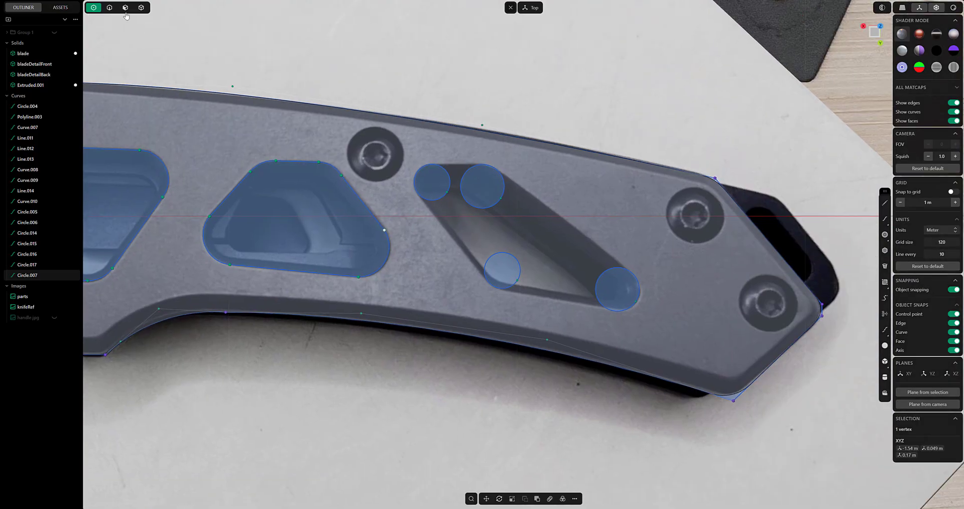
{"action": "key", "text": "2"}
{"action": "left_click", "coordinate": [450, 188]}
{"action": "left_click", "coordinate": [501, 270], "text": "shift"}
{"action": "left_click", "coordinate": [481, 185], "text": "shift"}
{"action": "left_click", "coordinate": [617, 289], "text": "shift"}
{"action": "key", "text": "Delete"}
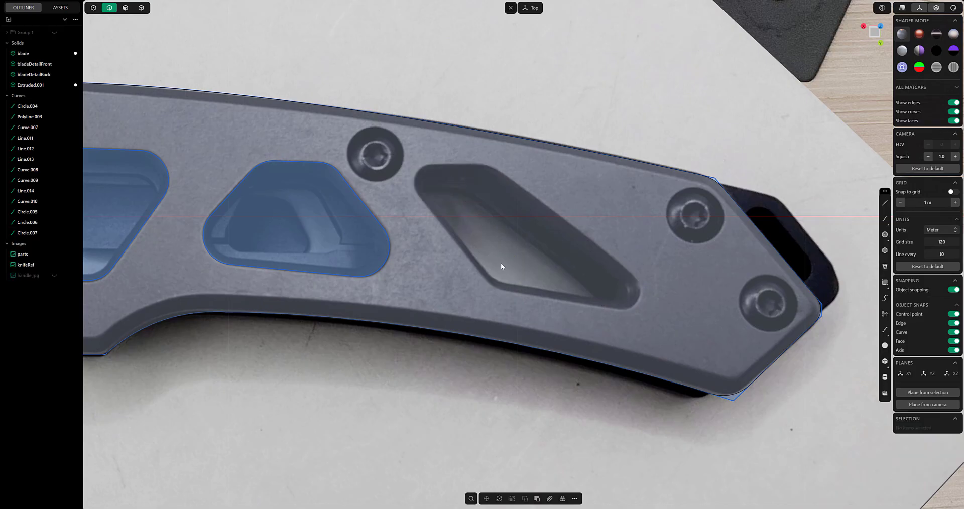
Duplicate the middle cutout's outline and place the copy over the third cutout
{"action": "scroll", "coordinate": [501, 263], "scroll_direction": "down", "scroll_amount": 1}
{"action": "left_click", "coordinate": [346, 213]}
{"action": "key", "text": "ctrl+d"}
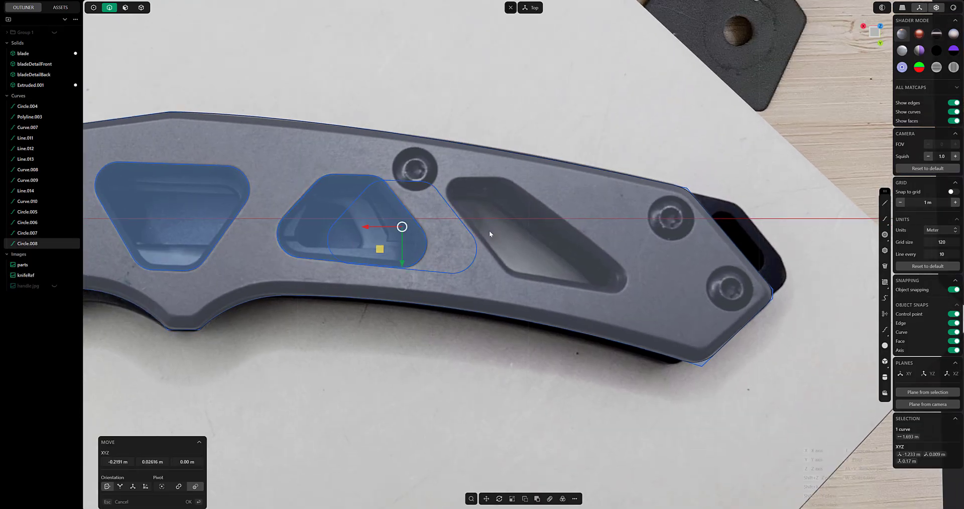
{"action": "left_click", "coordinate": [571, 239]}
Trim away the upper edge and the front slanted edge of the copied outline
{"action": "left_click", "coordinate": [93, 7]}
{"action": "scroll", "coordinate": [453, 231], "scroll_direction": "up", "scroll_amount": 1}
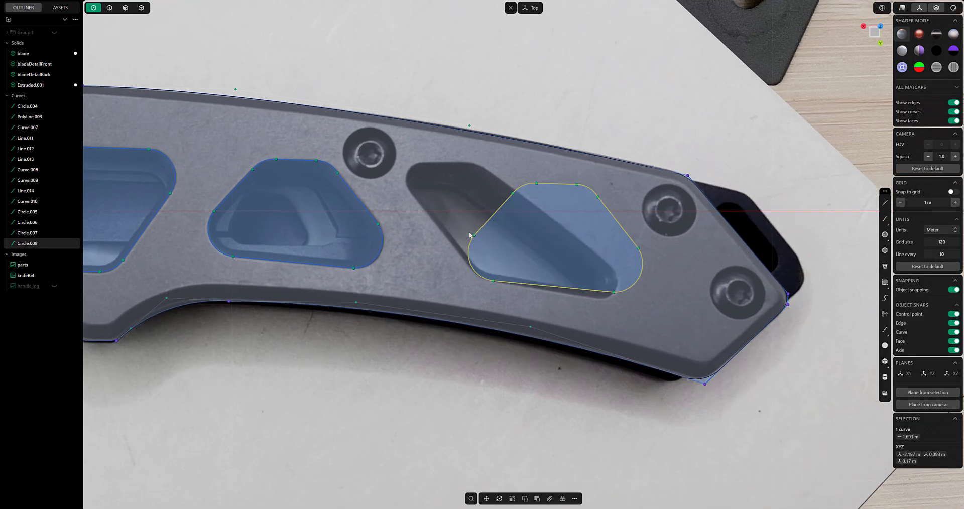
{"action": "left_click", "coordinate": [458, 234]}
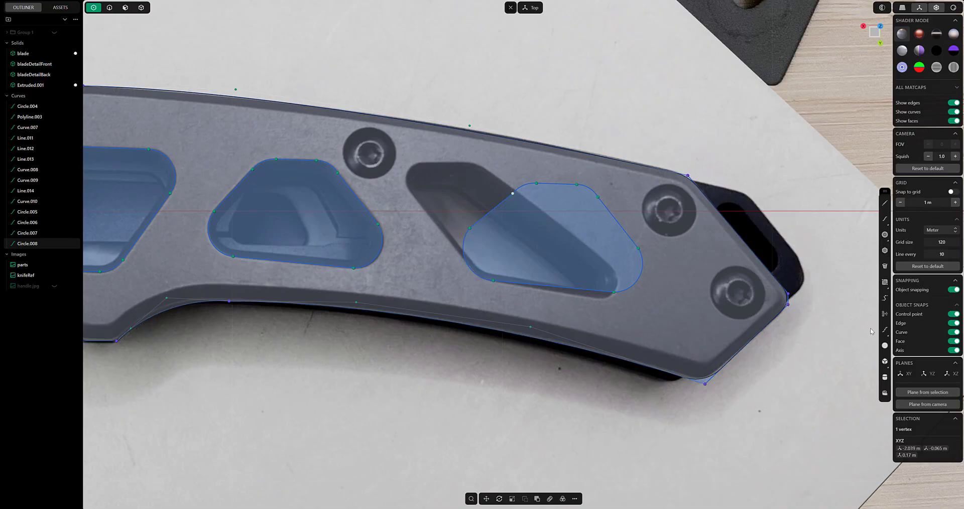
{"action": "left_click", "coordinate": [885, 313]}
{"action": "left_click", "coordinate": [556, 184]}
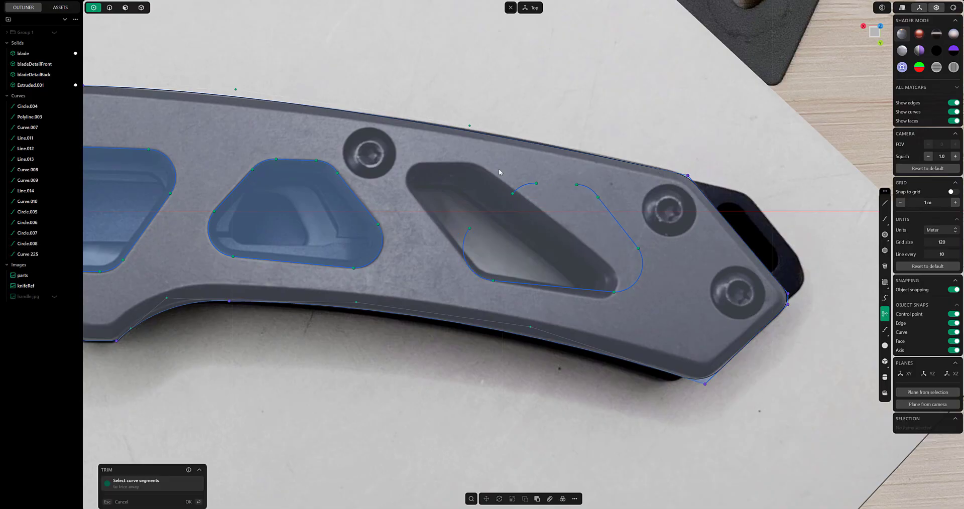
{"action": "key", "text": "Return"}
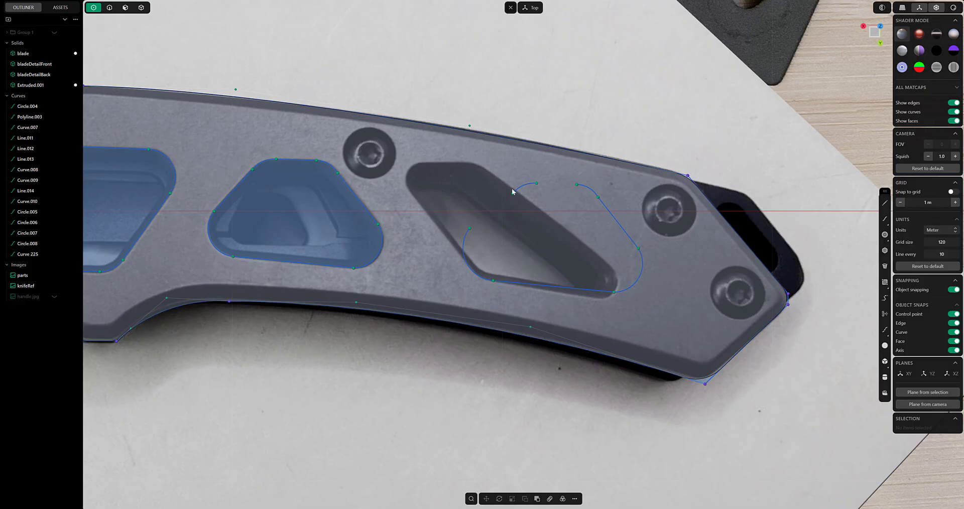
Move the detached arc onto the third cutout's upper front corner and shift the lower front arc's points toward the photo's edge
{"action": "key", "text": "ctrl+d"}
{"action": "left_click", "coordinate": [416, 162]}
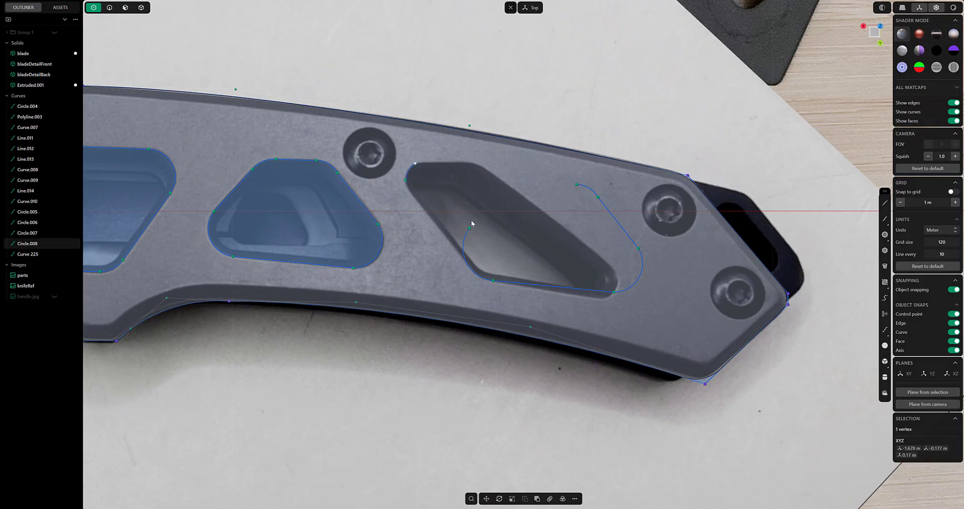
{"action": "left_click", "coordinate": [463, 253]}
{"action": "left_click_drag", "start_coordinate": [462, 253], "coordinate": [505, 280]}
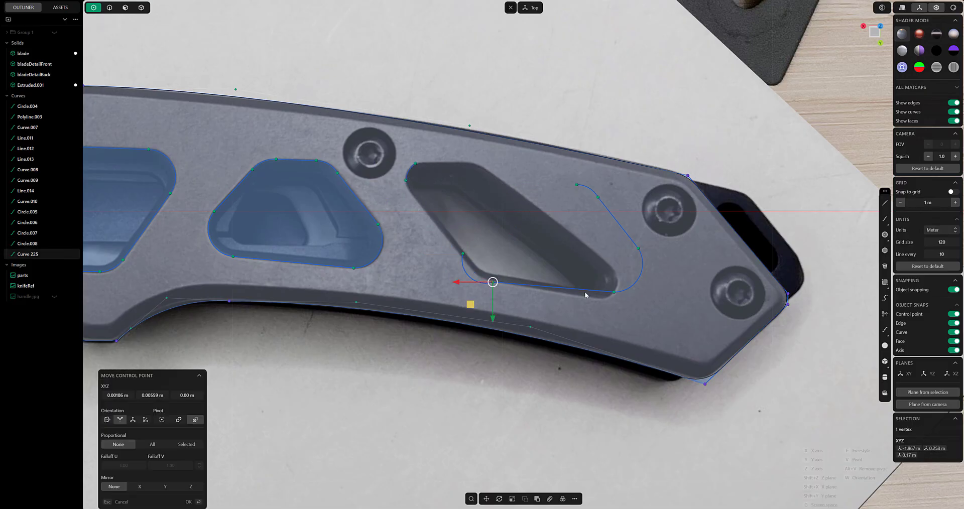
Fit the remaining curve's lower rear corner and upper rear arc points to the third cutout's edge
{"action": "left_click_drag", "start_coordinate": [614, 292], "coordinate": [601, 297]}
{"action": "left_click_drag", "start_coordinate": [638, 248], "coordinate": [611, 267]}
{"action": "key", "text": "Escape"}
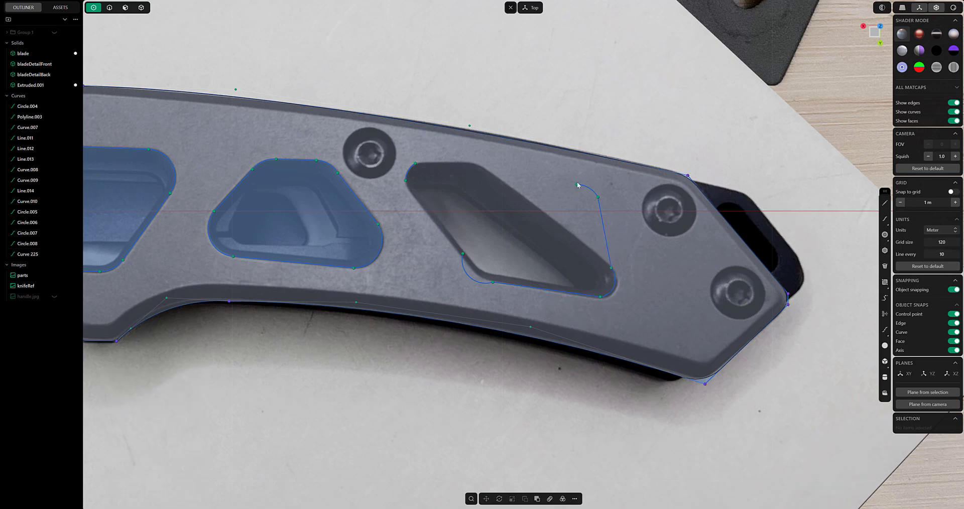
{"action": "left_click_drag", "start_coordinate": [577, 185], "coordinate": [467, 161]}
{"action": "left_click", "coordinate": [600, 298]}
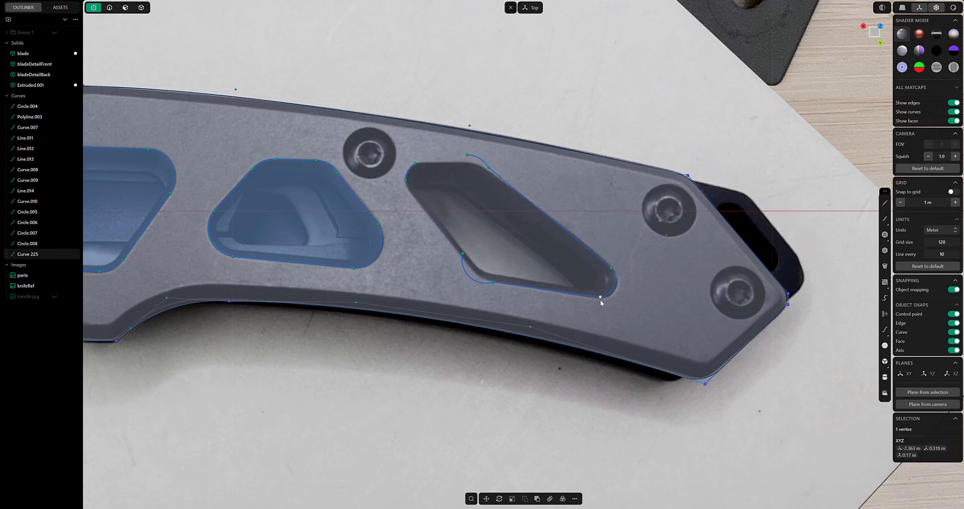
Trim away the third outline's lower front and upper rear arcs and align the upper rear endpoint with the cutout edge
{"action": "left_click", "coordinate": [881, 315]}
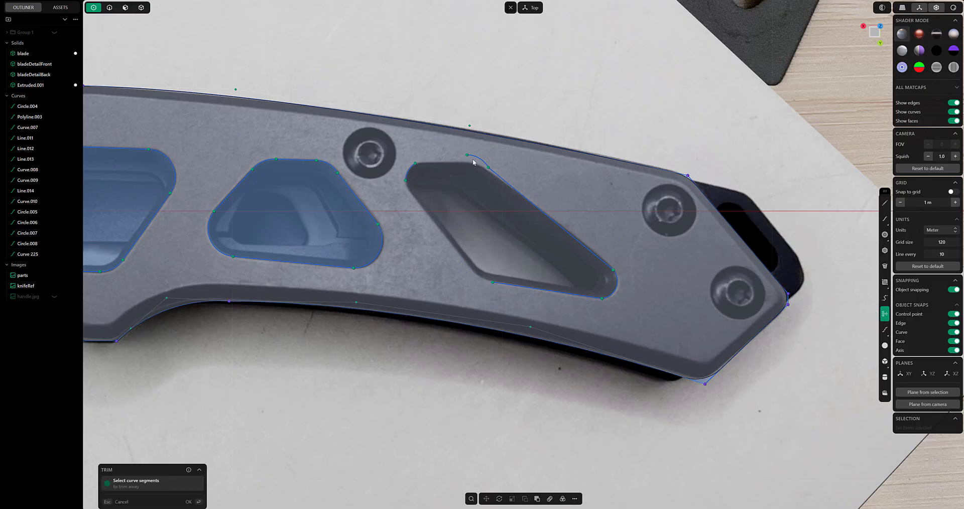
{"action": "key", "text": "Escape"}
{"action": "left_click", "coordinate": [487, 167]}
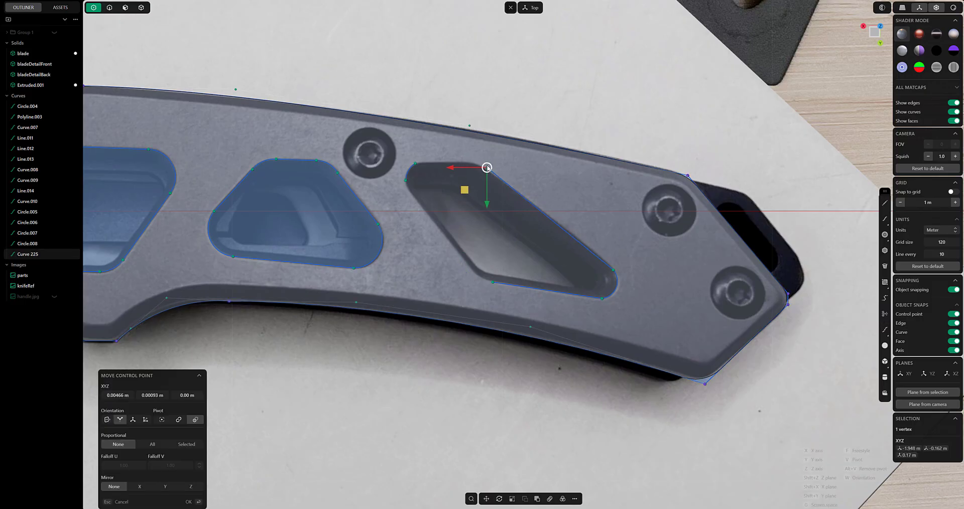
Draw a control-point curve along the third cutout's upper edge and adjust its control points to the rounded rear corner
{"action": "left_click", "coordinate": [887, 220]}
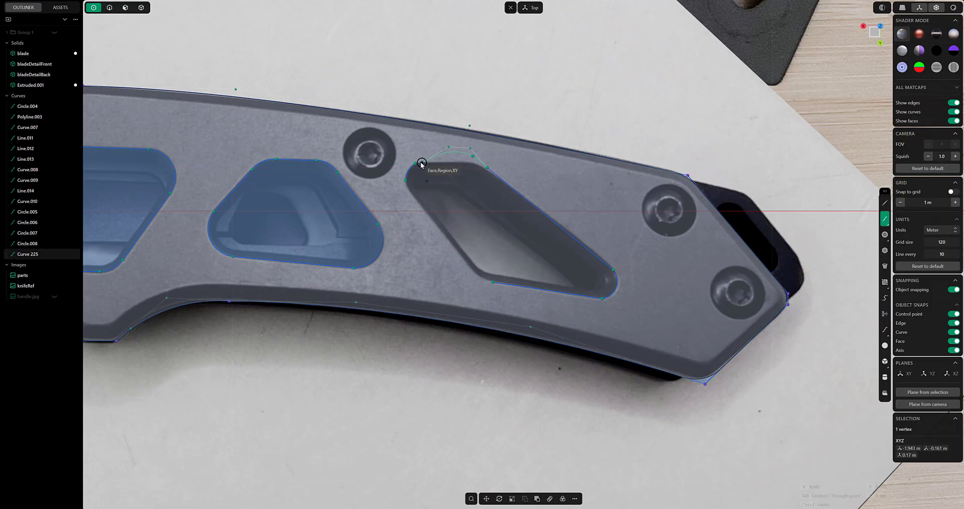
{"action": "left_click", "coordinate": [419, 161]}
{"action": "left_click_drag", "start_coordinate": [444, 146], "coordinate": [470, 163]}
{"action": "scroll", "coordinate": [486, 155], "scroll_direction": "up", "scroll_amount": 5}
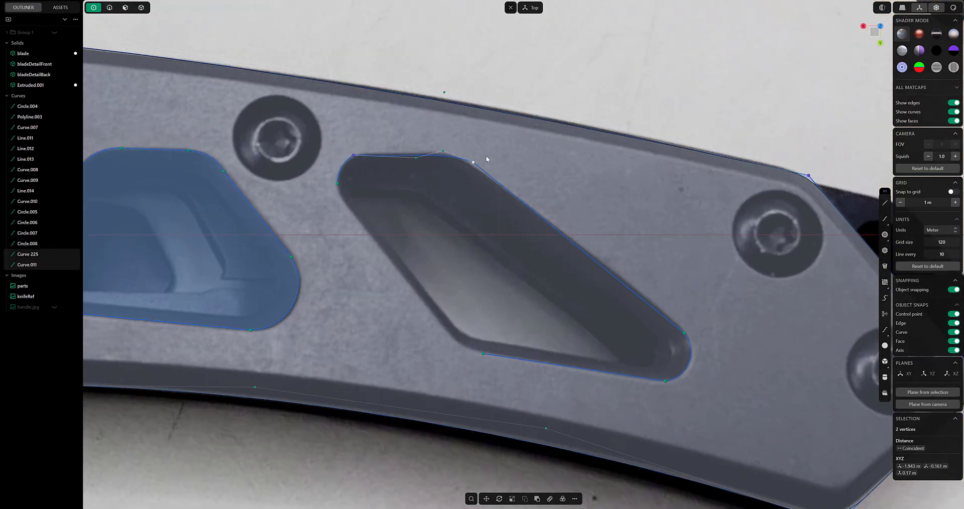
{"action": "left_click_drag", "start_coordinate": [400, 158], "coordinate": [402, 157]}
{"action": "key", "text": "g"}
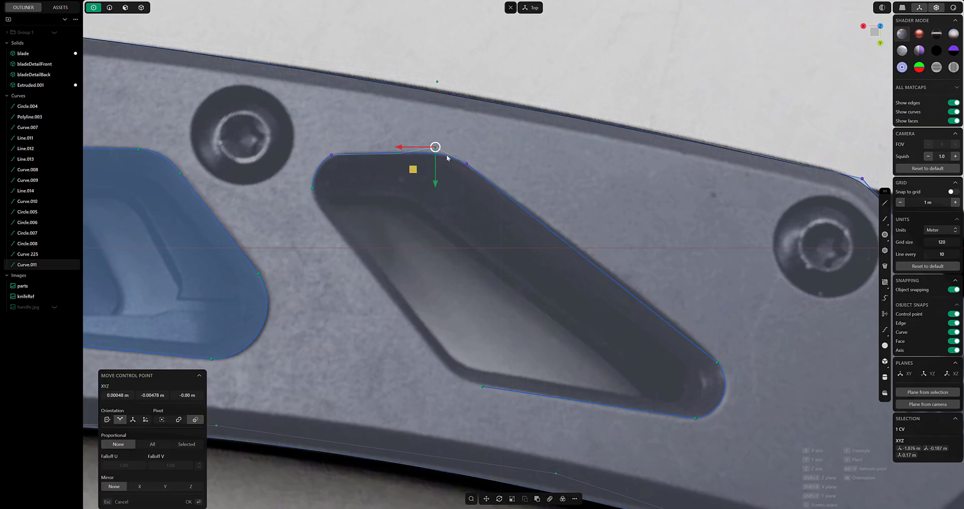
{"action": "middle_click_drag", "start_coordinate": [436, 149], "coordinate": [469, 141]}
{"action": "left_click", "coordinate": [430, 145]}
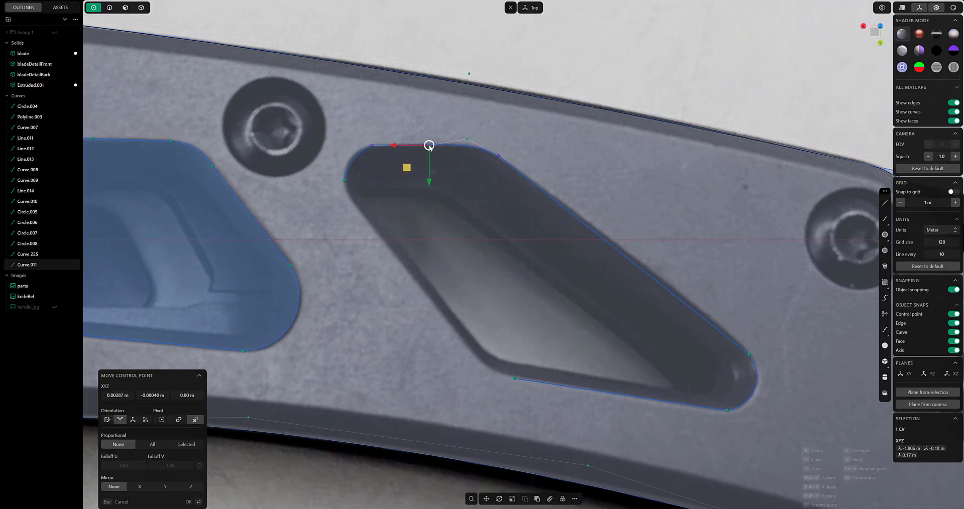
Draw a curve around the third cutout's lower front corner and close the front side with straight lines to the upper front arc
{"action": "middle_click_drag", "start_coordinate": [528, 373], "coordinate": [566, 344]}
{"action": "key", "text": "c"}
{"action": "left_click", "coordinate": [514, 378]}
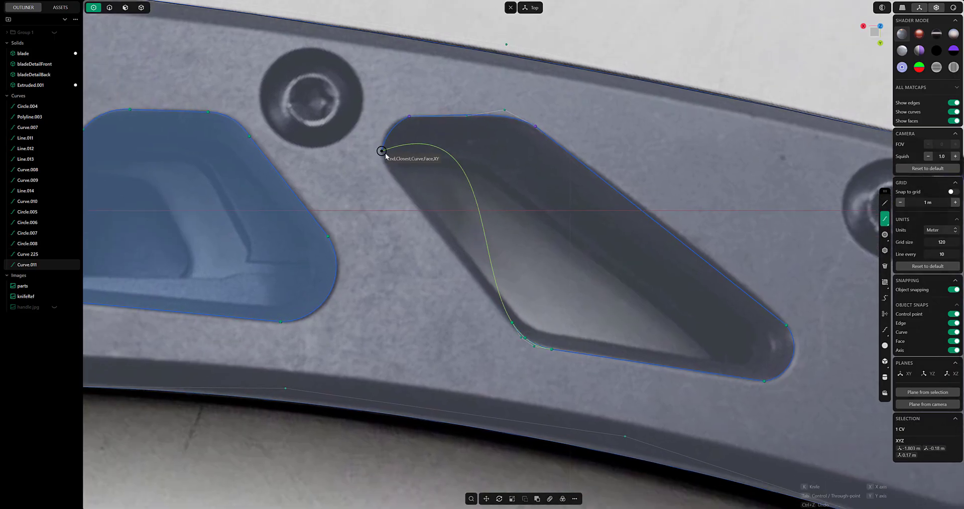
{"action": "key", "text": "Return"}
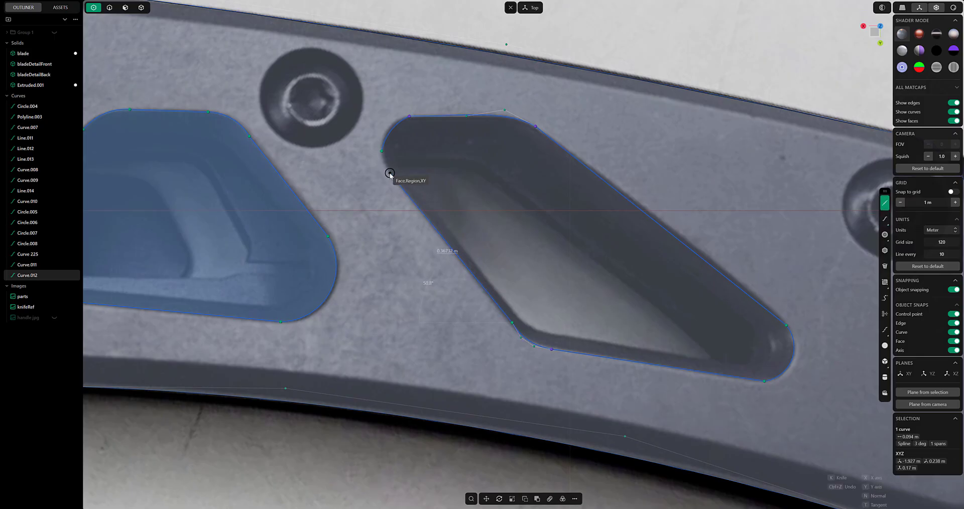
{"action": "left_click", "coordinate": [381, 151]}
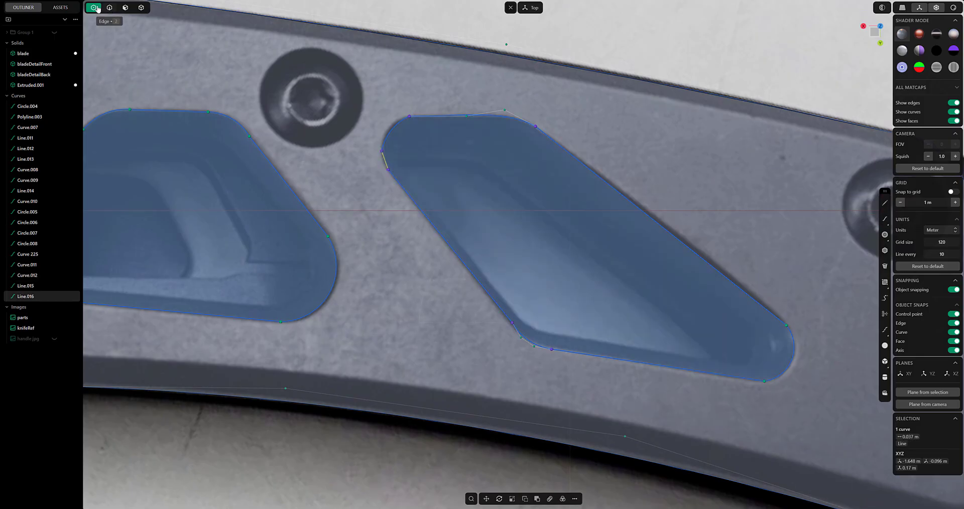
Replace the upper front corner's arc and short line with a control-point curve and adjust its control points to the photo
{"action": "left_click", "coordinate": [388, 170]}
{"action": "left_click_drag", "start_coordinate": [375, 146], "coordinate": [383, 142]}
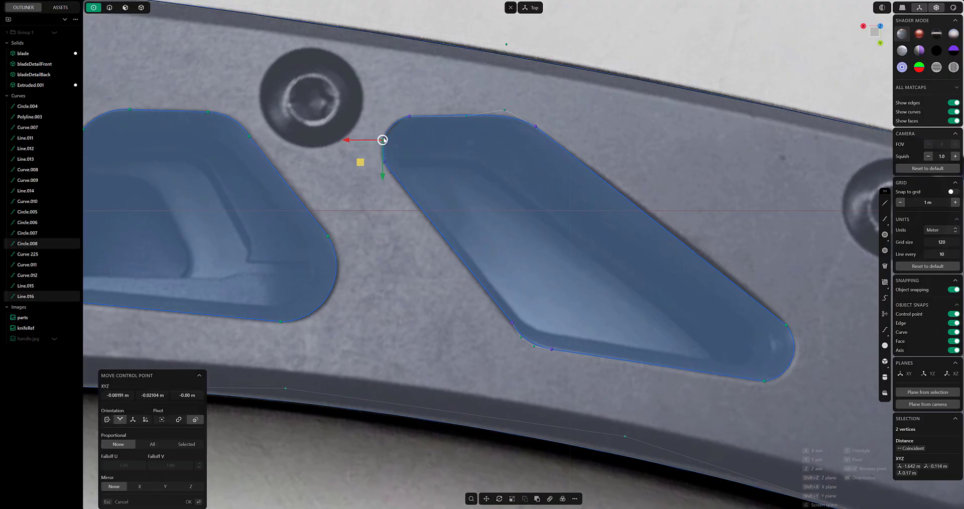
{"action": "left_click", "coordinate": [885, 315]}
{"action": "left_click", "coordinate": [885, 219]}
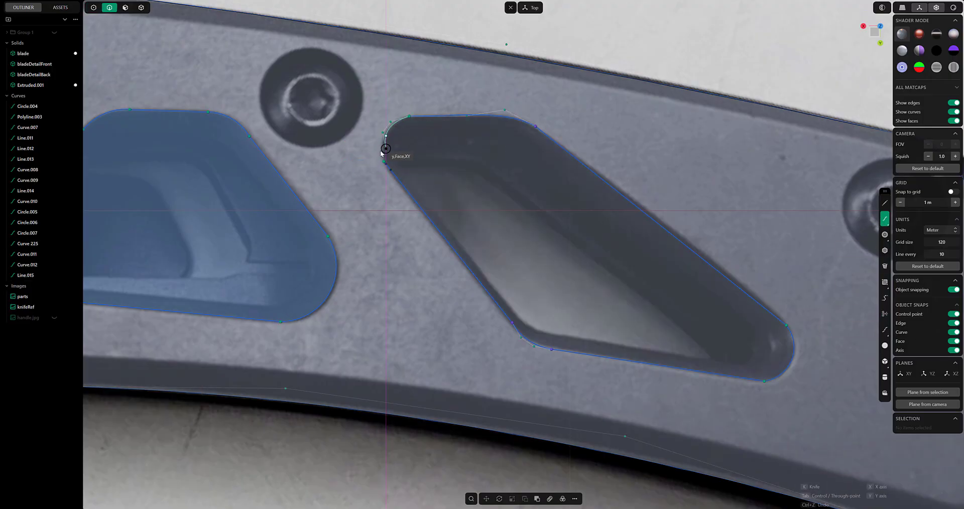
{"action": "key", "text": "Escape"}
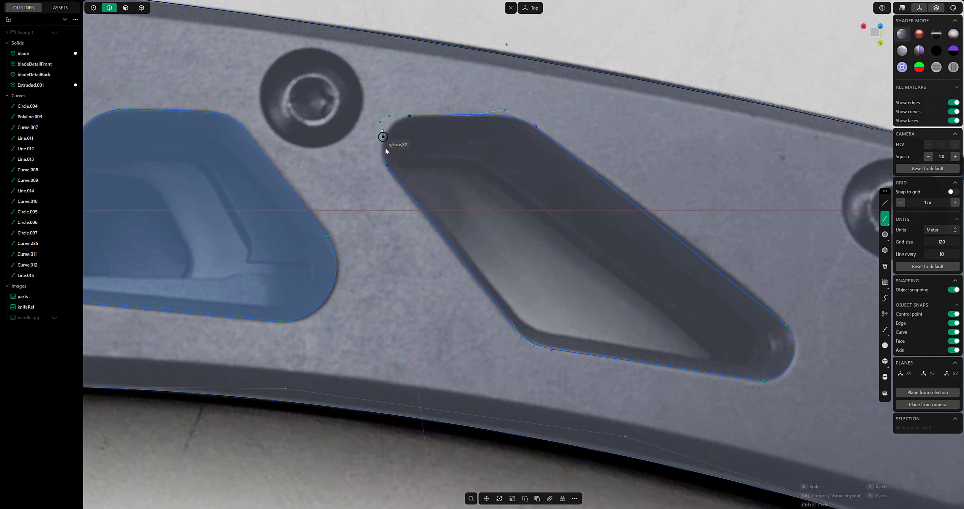
{"action": "left_click", "coordinate": [384, 160]}
{"action": "left_click_drag", "start_coordinate": [373, 135], "coordinate": [374, 138]}
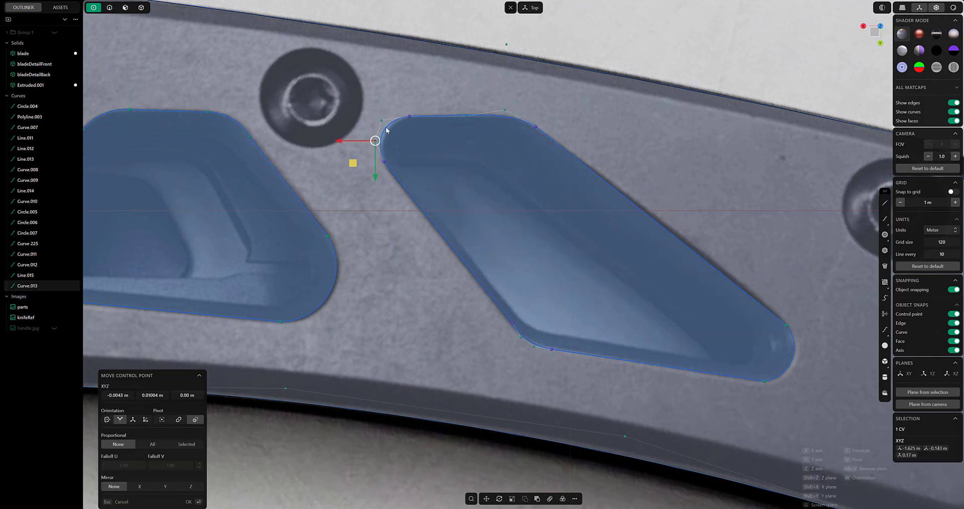
Adjust the control points at the third cutout's lower front corner so the curve follows the photo
{"action": "middle_click_drag", "start_coordinate": [508, 250], "coordinate": [490, 198], "text": "shift"}
{"action": "left_click", "coordinate": [521, 335]}
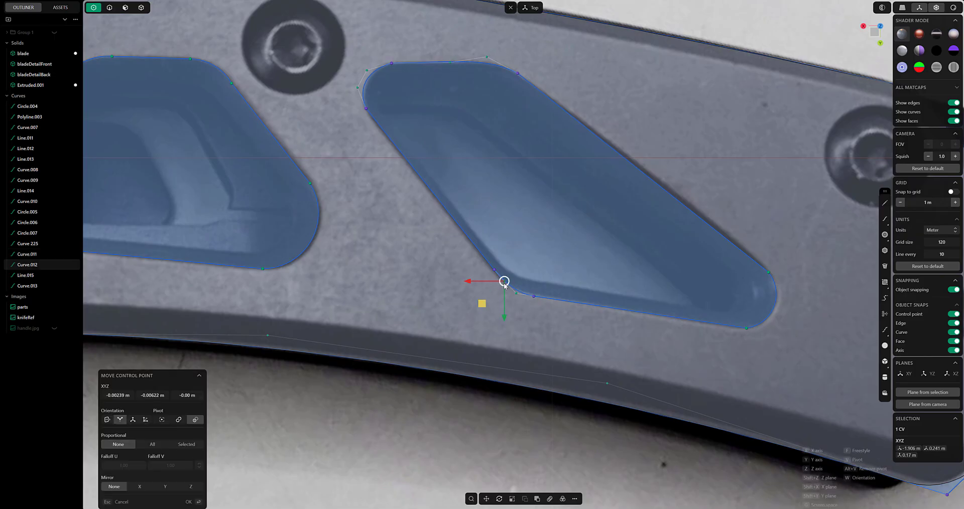
{"action": "left_click", "coordinate": [516, 295]}
{"action": "left_click", "coordinate": [534, 297]}
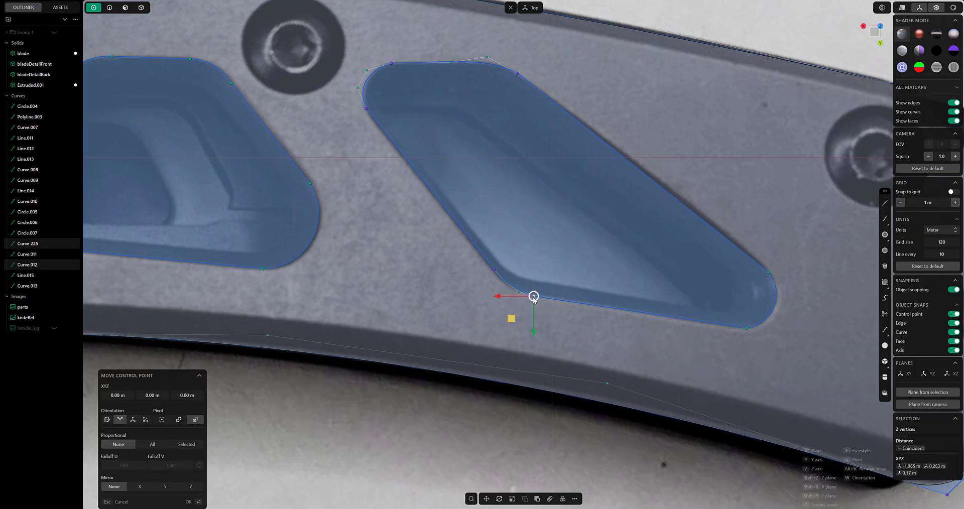
{"action": "scroll", "coordinate": [620, 246], "scroll_direction": "down", "scroll_amount": 10}
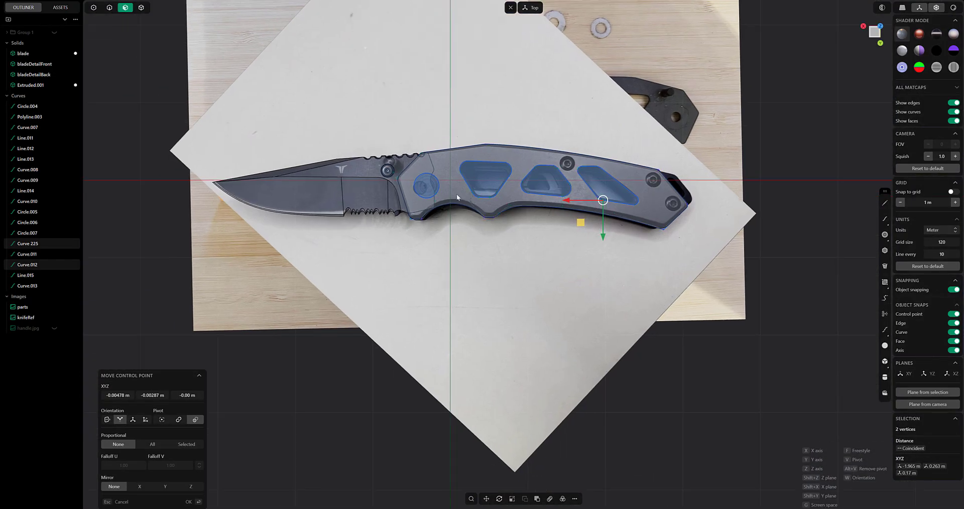
Extrude the three cutout regions downward into the handle as separate solids
{"action": "middle_click_drag", "start_coordinate": [456, 194], "coordinate": [577, 206]}
{"action": "key", "text": "e"}
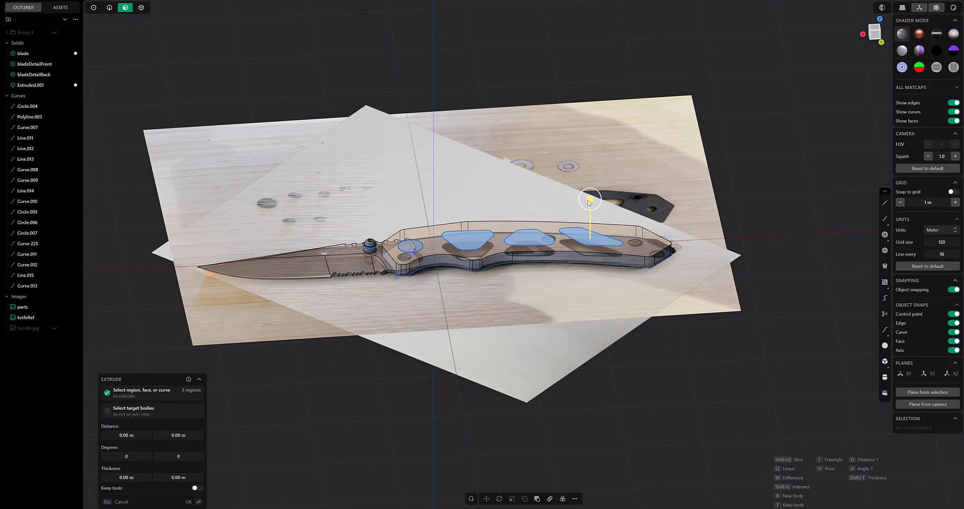
{"action": "left_click_drag", "start_coordinate": [590, 202], "coordinate": [588, 223]}
{"action": "scroll", "coordinate": [567, 275], "scroll_direction": "up", "scroll_amount": 5}
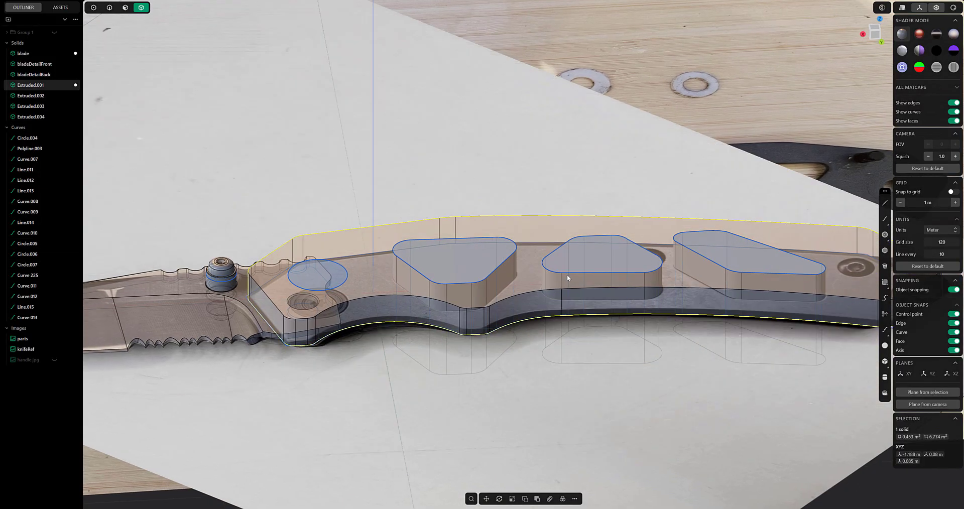
Subtract the three extruded cutout solids from the handle with a Boolean difference
{"action": "key", "text": "q"}
{"action": "left_click", "coordinate": [495, 272]}
{"action": "left_click", "coordinate": [598, 263]}
{"action": "left_click", "coordinate": [709, 258]}
{"action": "right_click", "coordinate": [709, 258]}
{"action": "scroll", "coordinate": [672, 261], "scroll_direction": "down", "scroll_amount": 5}
{"action": "middle_click_drag", "start_coordinate": [547, 264], "coordinate": [519, 312]}
{"action": "scroll", "coordinate": [512, 321], "scroll_direction": "up", "scroll_amount": 2}
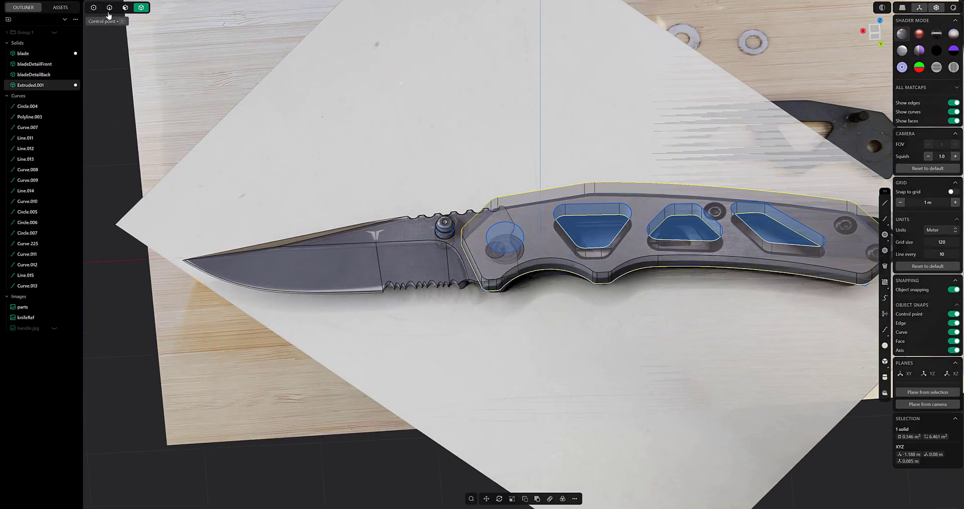
Extrude the circular pivot region above the handle's front end into a short disc
{"action": "left_click", "coordinate": [125, 8]}
{"action": "scroll", "coordinate": [466, 194], "scroll_direction": "up", "scroll_amount": 4}
{"action": "middle_click_drag", "start_coordinate": [452, 165], "coordinate": [472, 151]}
{"action": "left_click", "coordinate": [572, 277]}
{"action": "key", "text": "e"}
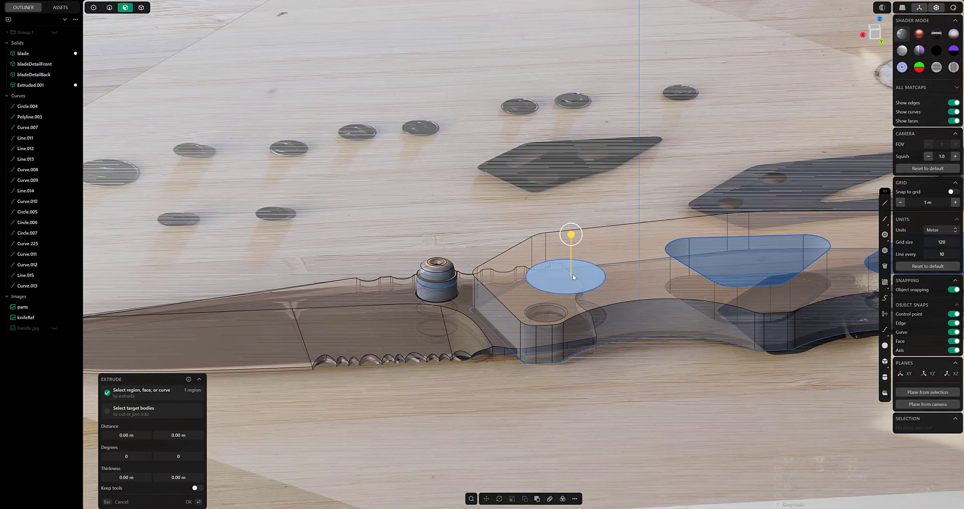
{"action": "left_click_drag", "start_coordinate": [570, 234], "coordinate": [570, 243]}
{"action": "right_click", "coordinate": [571, 243]}
{"action": "middle_click_drag", "start_coordinate": [570, 243], "coordinate": [569, 216]}
Move the pivot disc down about 0.017 m along Z
{"action": "key", "text": "4"}
{"action": "middle_click_drag", "start_coordinate": [569, 302], "coordinate": [505, 240], "text": "shift"}
{"action": "left_click", "coordinate": [543, 245]}
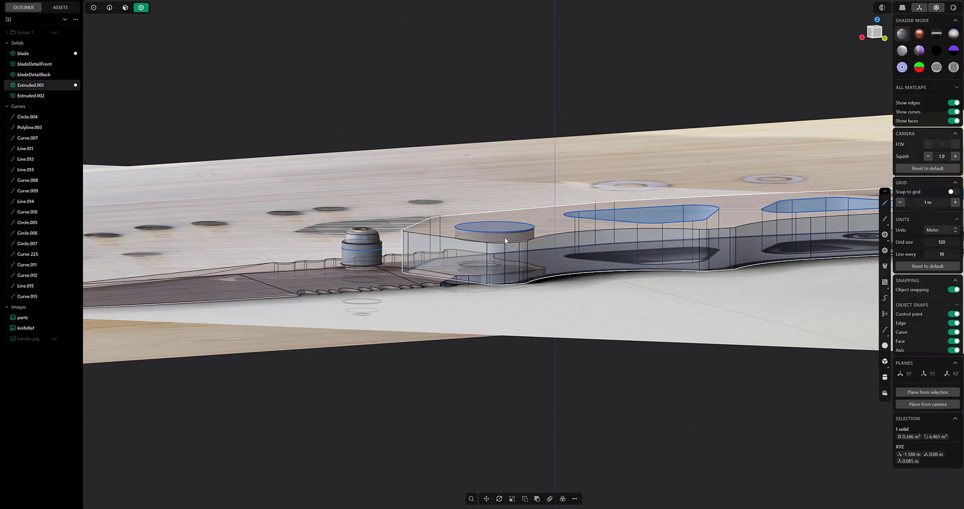
{"action": "left_click", "coordinate": [489, 233]}
{"action": "key", "text": "g"}
{"action": "left_click_drag", "start_coordinate": [495, 204], "coordinate": [494, 208]}
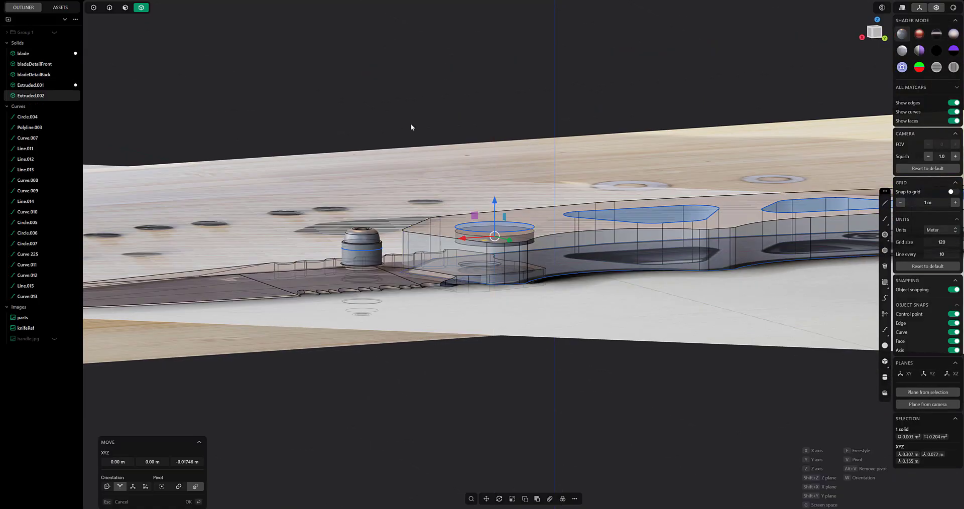
{"action": "right_click", "coordinate": [411, 127]}
Isolate the handle and the pivot disc, and raise the disc about 0.045 m so it straddles the handle's top face
{"action": "left_click", "coordinate": [468, 237]}
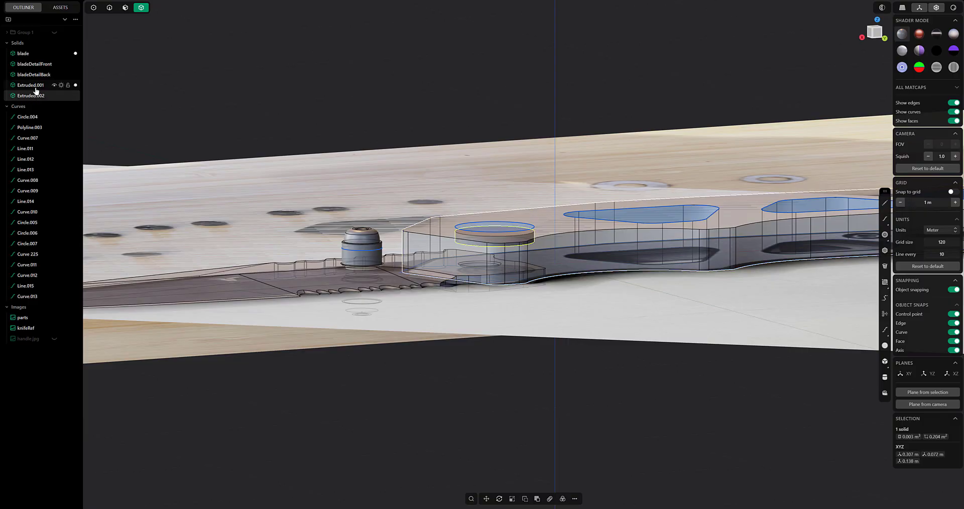
{"action": "key", "text": "slash"}
{"action": "middle_click_drag", "start_coordinate": [471, 224], "coordinate": [489, 255]}
{"action": "left_click", "coordinate": [455, 226]}
{"action": "middle_click_drag", "start_coordinate": [384, 157], "coordinate": [366, 128]}
{"action": "left_click", "coordinate": [31, 95]}
{"action": "key", "text": "g"}
{"action": "left_click_drag", "start_coordinate": [514, 205], "coordinate": [514, 195]}
{"action": "right_click", "coordinate": [400, 134]}
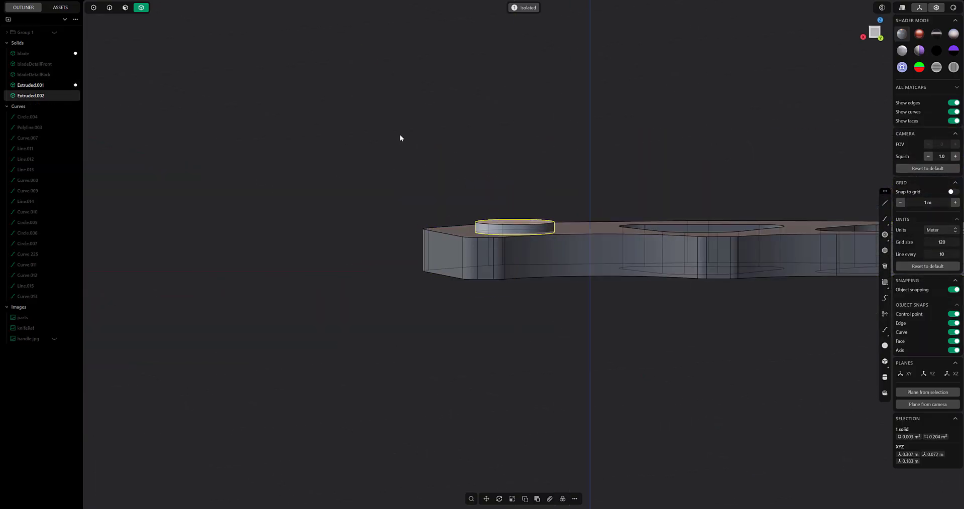
Subtract the pivot disc from the handle to cut a shallow circular recess
{"action": "left_click", "coordinate": [436, 252]}
{"action": "key", "text": "q"}
{"action": "left_click", "coordinate": [492, 228]}
{"action": "right_click", "coordinate": [493, 228]}
{"action": "left_click", "coordinate": [125, 7]}
{"action": "middle_click_drag", "start_coordinate": [452, 211], "coordinate": [471, 227]}
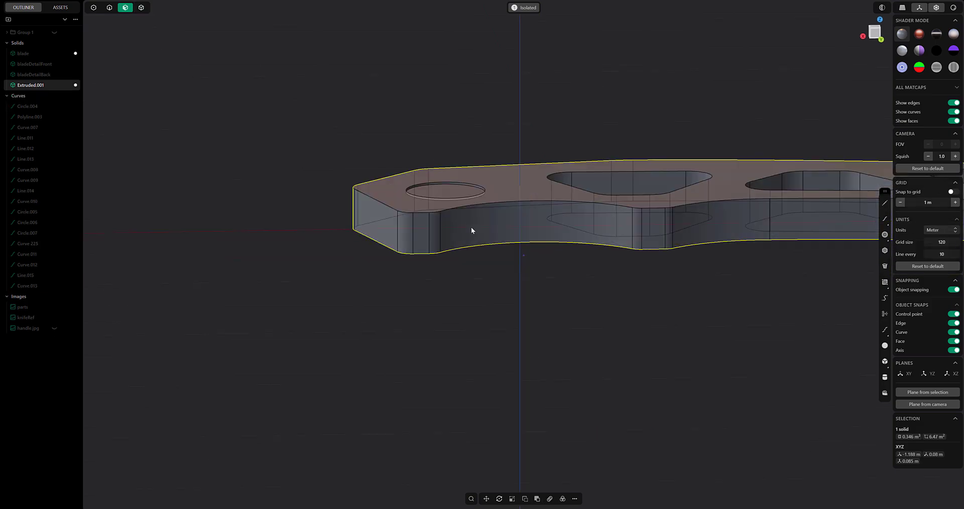
Push the floor of the circular pivot recess deeper into the handle
{"action": "left_click", "coordinate": [443, 189]}
{"action": "left_click_drag", "start_coordinate": [442, 155], "coordinate": [442, 163]}
{"action": "middle_click_drag", "start_coordinate": [477, 271], "coordinate": [496, 250], "text": "alt"}
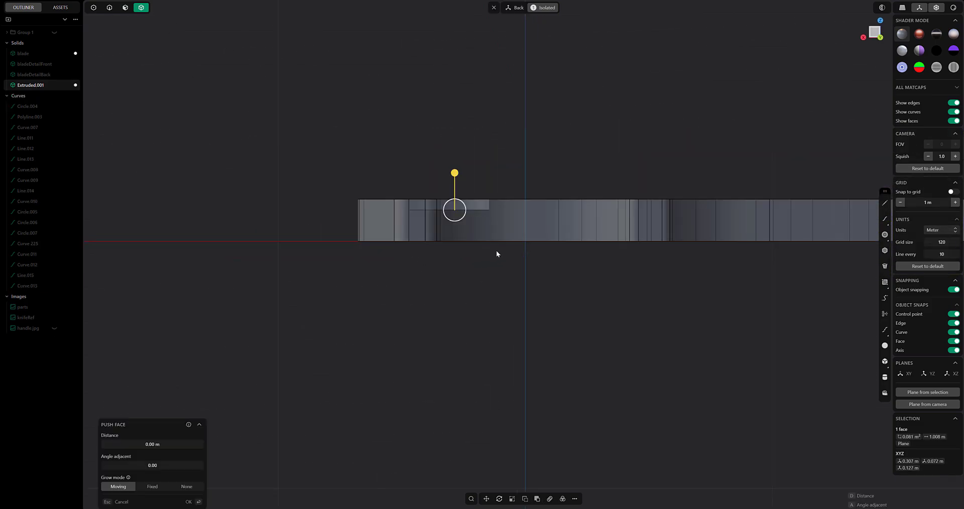
{"action": "right_click", "coordinate": [496, 250]}
{"action": "left_click", "coordinate": [528, 227]}
{"action": "middle_click_drag", "start_coordinate": [739, 247], "coordinate": [696, 238], "text": "shift"}
{"action": "key", "text": "s"}
{"action": "left_click", "coordinate": [760, 230]}
{"action": "left_click_drag", "start_coordinate": [760, 267], "coordinate": [760, 258]}
{"action": "key", "text": "Escape"}
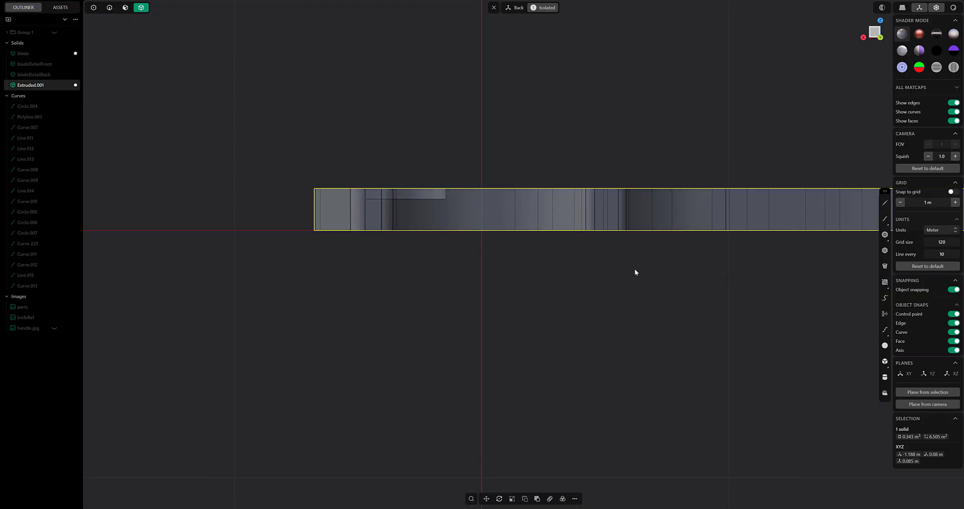
Scale the handle thinner along Z with the pivot on its underside
{"action": "key", "text": "s"}
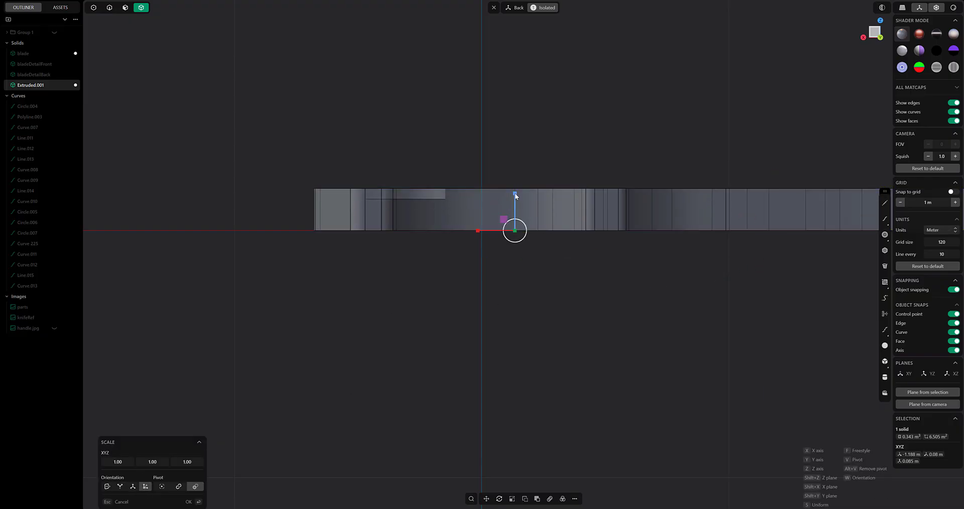
{"action": "left_click_drag", "start_coordinate": [515, 193], "coordinate": [514, 210]}
{"action": "key", "text": "Return"}
{"action": "middle_click_drag", "start_coordinate": [486, 166], "coordinate": [486, 211]}
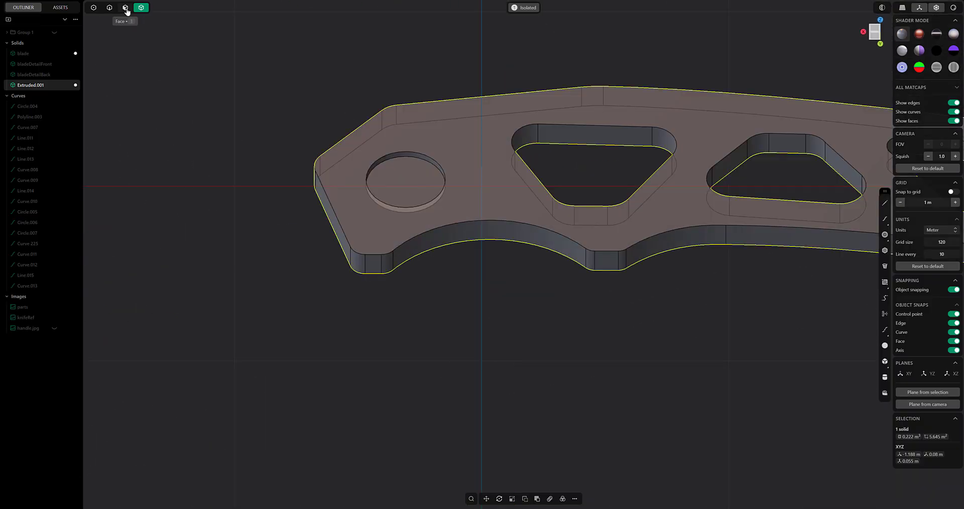
Offset the pivot recess floor's edge inward to make a smaller concentric hole through the handle
{"action": "left_click", "coordinate": [125, 7]}
{"action": "left_click", "coordinate": [411, 194]}
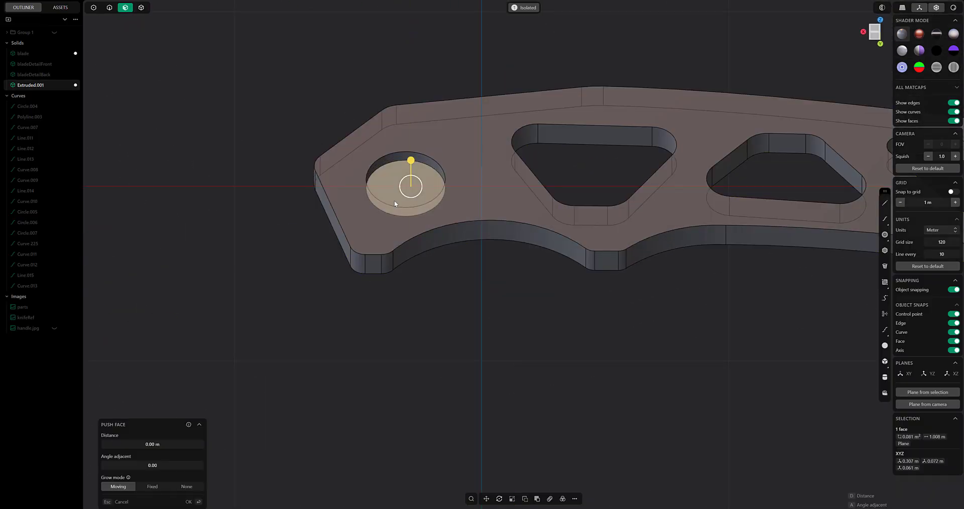
{"action": "key", "text": "o"}
{"action": "left_click", "coordinate": [387, 215]}
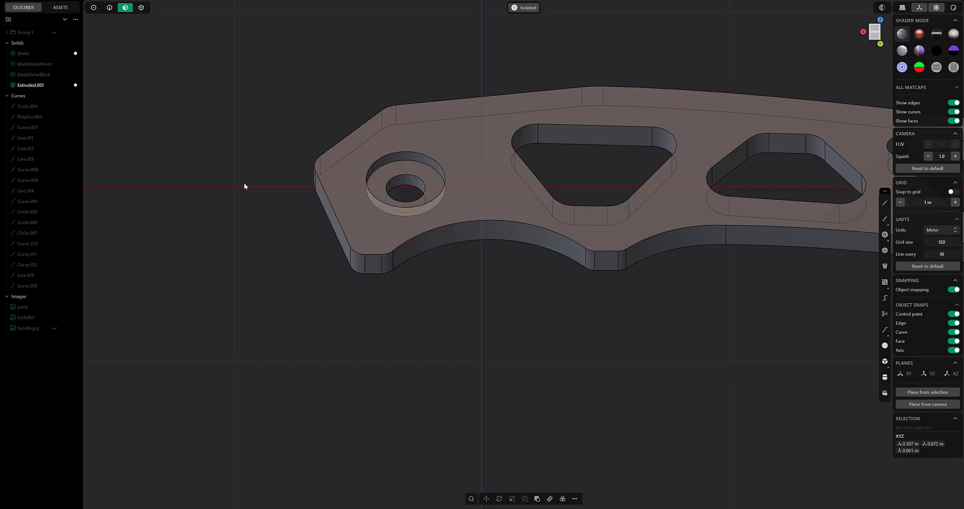
Leave isolation and draw a circle of about 0.096 m radius over the screw between the second and third cutouts
{"action": "key", "text": "7"}
{"action": "scroll", "coordinate": [511, 281], "scroll_direction": "down", "scroll_amount": 4}
{"action": "middle_click_drag", "start_coordinate": [511, 281], "coordinate": [512, 201], "text": "shift"}
{"action": "key", "text": "7"}
{"action": "key", "text": "slash"}
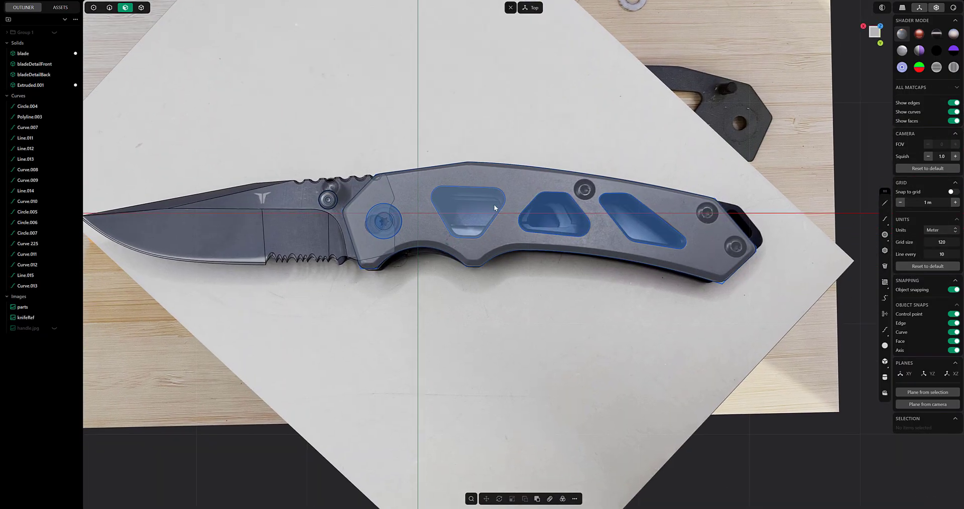
{"action": "left_click", "coordinate": [884, 234]}
{"action": "scroll", "coordinate": [487, 230], "scroll_direction": "up", "scroll_amount": 5}
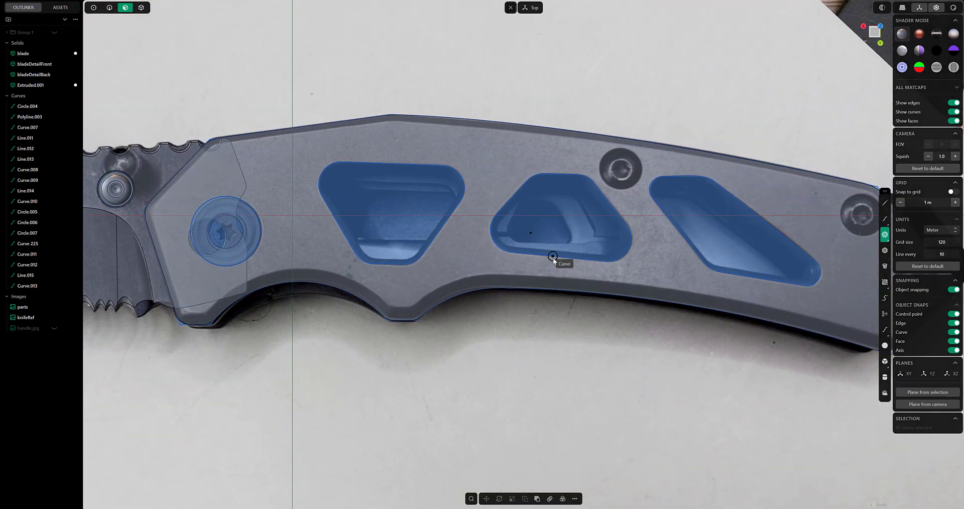
{"action": "left_click", "coordinate": [620, 169]}
{"action": "left_click", "coordinate": [635, 182]}
Move the new screw circle up about 0.122 m along Z, above the handle
{"action": "middle_click_drag", "start_coordinate": [636, 182], "coordinate": [451, 119]}
{"action": "key", "text": "g"}
{"action": "key", "text": "z"}
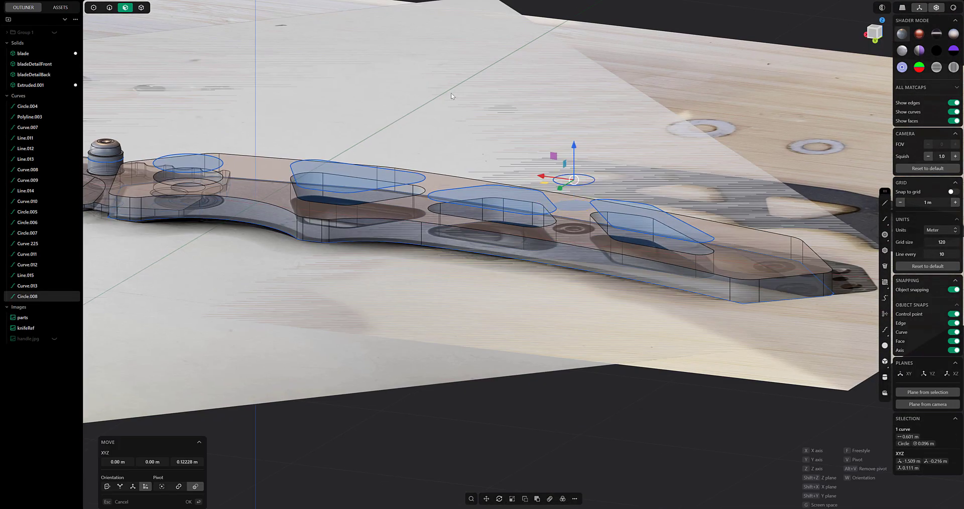
{"action": "left_click", "coordinate": [229, 58]}
Extrude the screw circle downward through the handle into a cylinder
{"action": "key", "text": "e"}
{"action": "left_click_drag", "start_coordinate": [580, 179], "coordinate": [580, 199]}
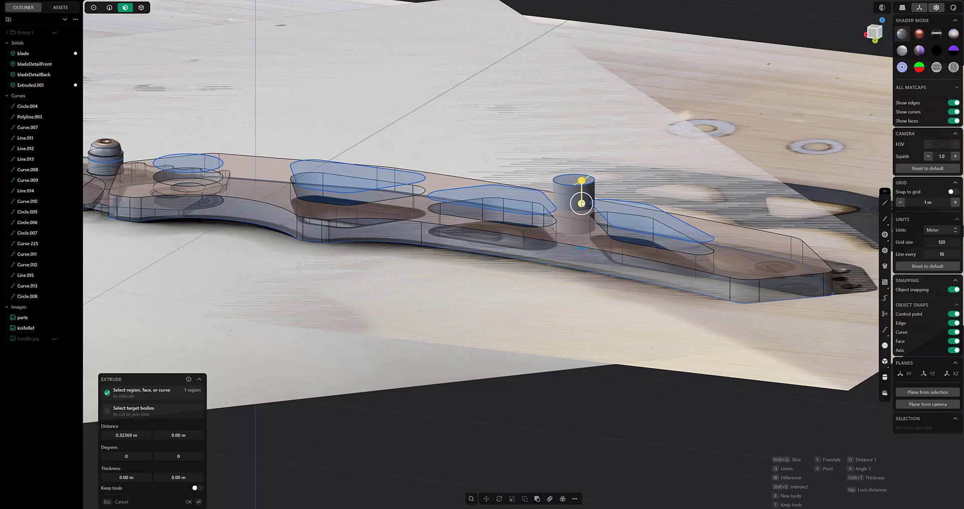
{"action": "middle_click_drag", "start_coordinate": [580, 200], "coordinate": [522, 148]}
{"action": "right_click", "coordinate": [521, 148]}
Duplicate the screw cylinder and place the copy over the upper rear screw in the photo
{"action": "left_click", "coordinate": [141, 7]}
{"action": "middle_click_drag", "start_coordinate": [421, 59], "coordinate": [566, 220]}
{"action": "middle_click_drag", "start_coordinate": [566, 220], "coordinate": [528, 201], "text": "shift"}
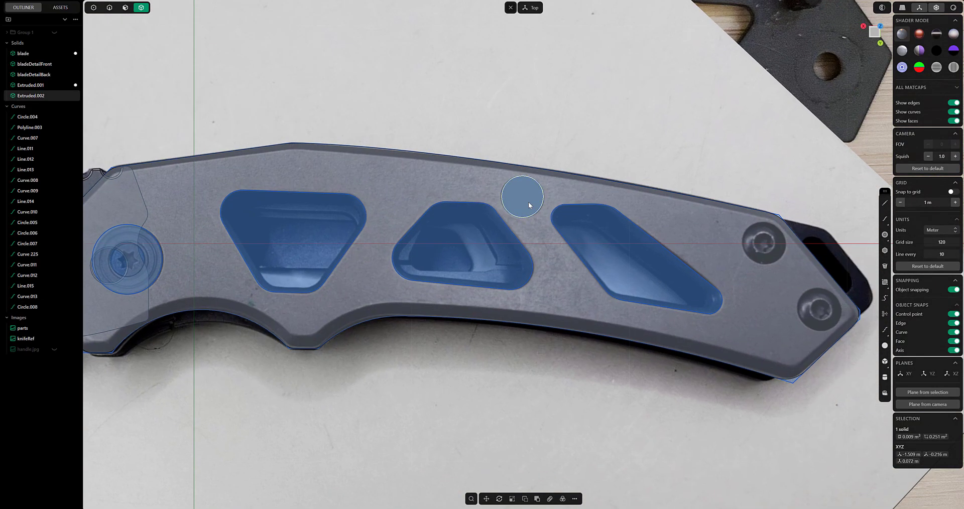
{"action": "key", "text": "shift+d"}
{"action": "left_click_drag", "start_coordinate": [497, 201], "coordinate": [551, 206]}
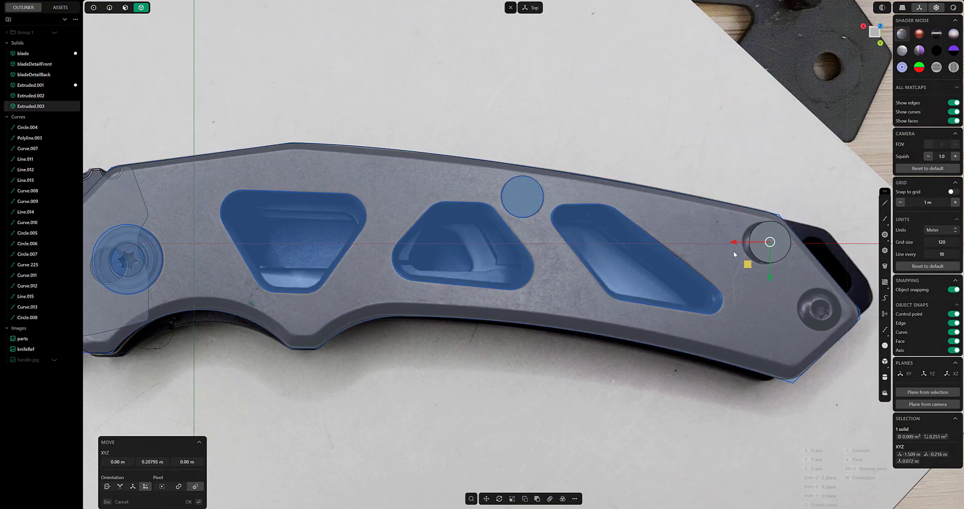
{"action": "left_click_drag", "start_coordinate": [733, 241], "coordinate": [736, 244]}
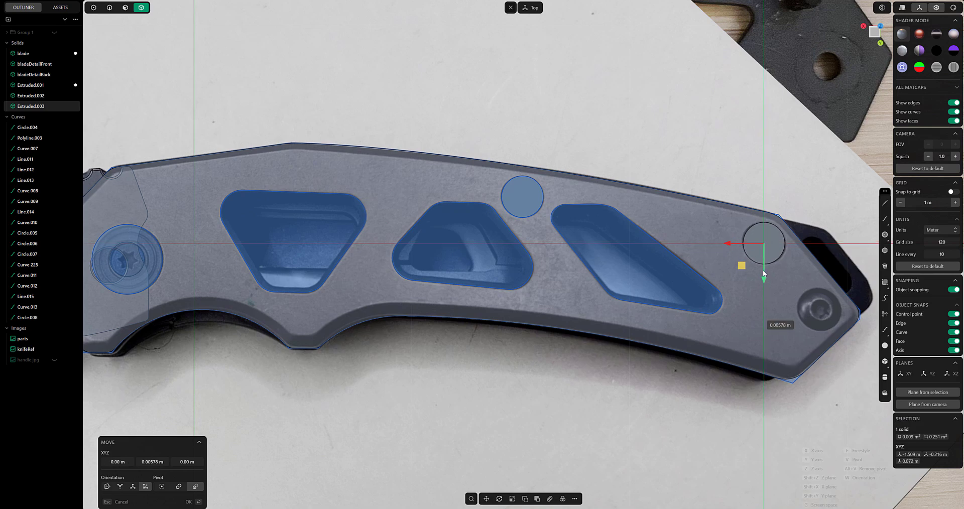
Duplicate the upper rear cylinder and place the copy over the lower rear screw in the photo
{"action": "middle_click_drag", "start_coordinate": [763, 274], "coordinate": [685, 252], "text": "shift"}
{"action": "key", "text": "shift+d"}
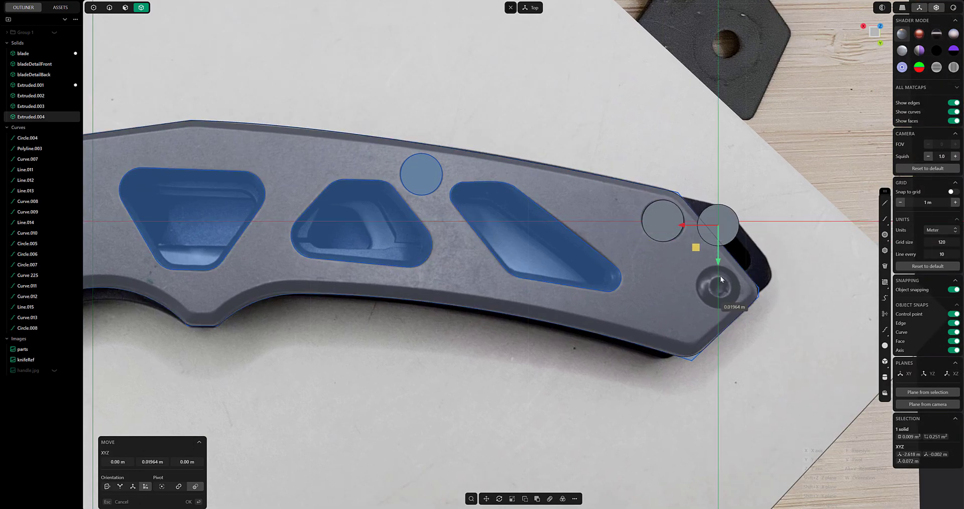
{"action": "left_click_drag", "start_coordinate": [720, 276], "coordinate": [723, 319]}
{"action": "left_click_drag", "start_coordinate": [685, 288], "coordinate": [684, 288]}
{"action": "scroll", "coordinate": [651, 281], "scroll_direction": "down", "scroll_amount": 4}
{"action": "middle_click_drag", "start_coordinate": [568, 273], "coordinate": [618, 211]}
{"action": "key", "text": "Return"}
Subtract the three screw cylinders from the handle, and hide the reference images and all curves
{"action": "left_click", "coordinate": [62, 339]}
{"action": "left_click", "coordinate": [409, 252]}
{"action": "middle_click_drag", "start_coordinate": [446, 276], "coordinate": [463, 294]}
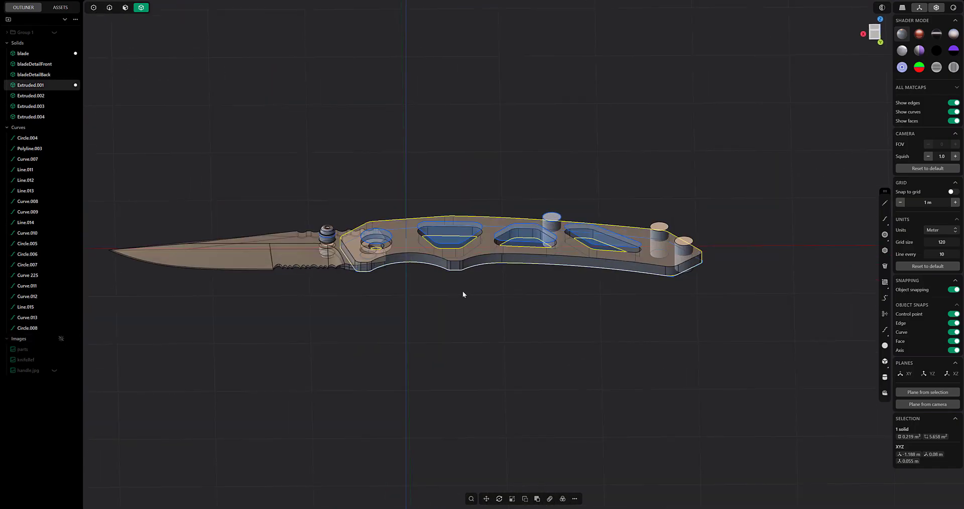
{"action": "key", "text": "w"}
{"action": "key", "text": "Return"}
{"action": "mouse_move", "coordinate": [577, 156]}
{"action": "middle_mouse_down"}
{"action": "mouse_move", "coordinate": [571, 223]}
{"action": "mouse_move", "coordinate": [565, 162]}
{"action": "middle_mouse_up"}
{"action": "left_click", "coordinate": [61, 96]}
{"action": "scroll", "coordinate": [337, 146], "scroll_direction": "up", "scroll_amount": 3}
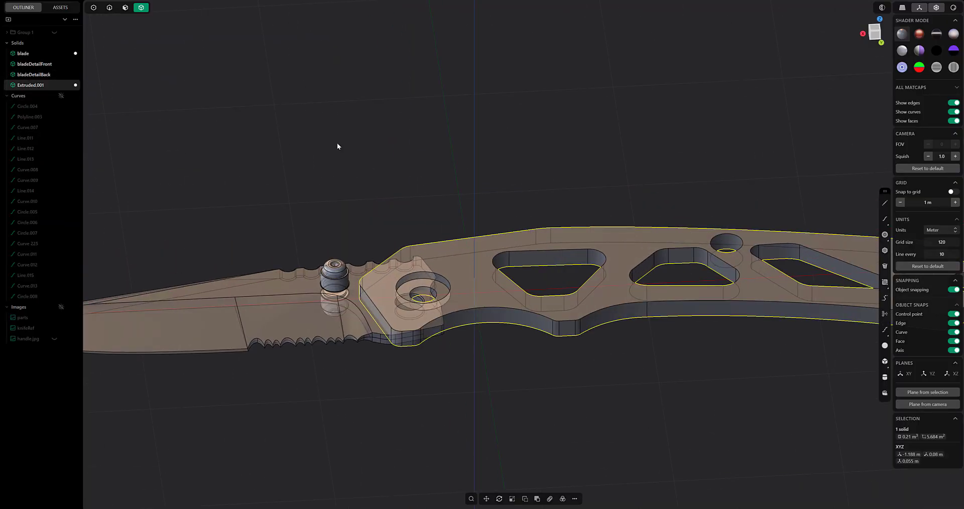
Chamfer the upper edges of the handle's outline and its three cutouts by about 0.04 m
{"action": "middle_click_drag", "start_coordinate": [420, 164], "coordinate": [432, 148]}
{"action": "key", "text": "f"}
{"action": "middle_click_drag", "start_coordinate": [518, 181], "coordinate": [544, 158]}
{"action": "left_click", "coordinate": [655, 140]}
{"action": "left_click", "coordinate": [631, 137]}
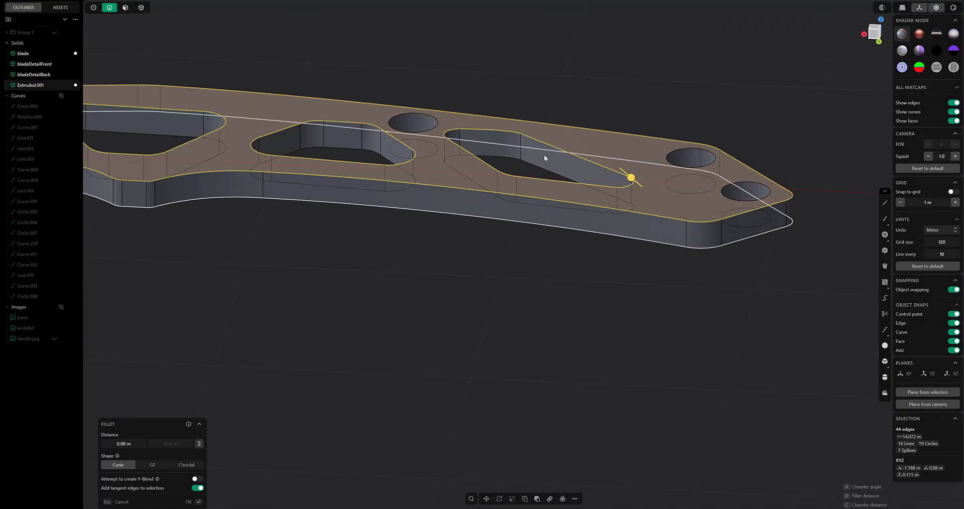
{"action": "key", "text": "c"}
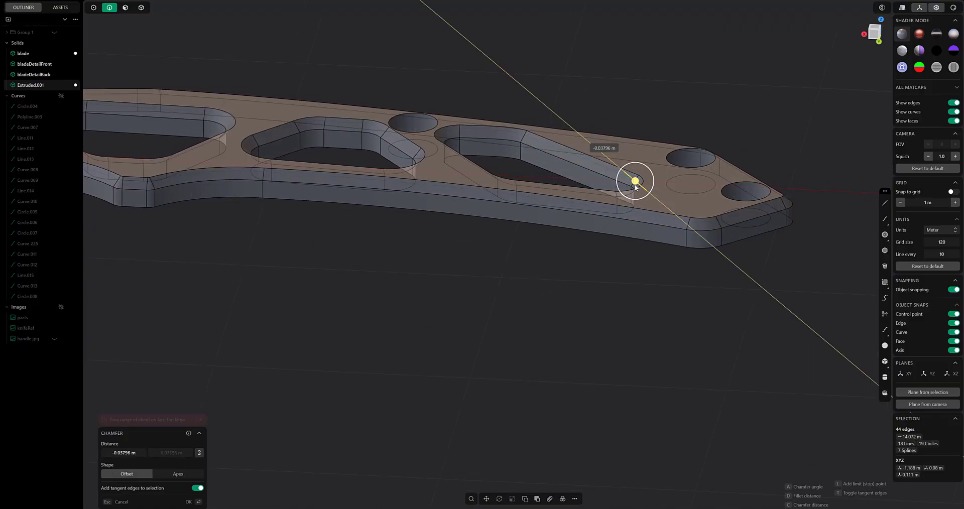
{"action": "middle_click_drag", "start_coordinate": [635, 186], "coordinate": [489, 199]}
{"action": "left_click_drag", "start_coordinate": [489, 198], "coordinate": [490, 200]}
{"action": "middle_click_drag", "start_coordinate": [490, 200], "coordinate": [490, 163], "text": "alt"}
{"action": "scroll", "coordinate": [543, 260], "scroll_direction": "up", "scroll_amount": 2}
{"action": "key", "text": "Return"}
Move the upper rear screw hole slightly forward and downward in top view, away from the chamfered edge
{"action": "left_click", "coordinate": [125, 8]}
{"action": "left_click", "coordinate": [544, 95]}
{"action": "key", "text": "g"}
{"action": "key", "text": "KP_7"}
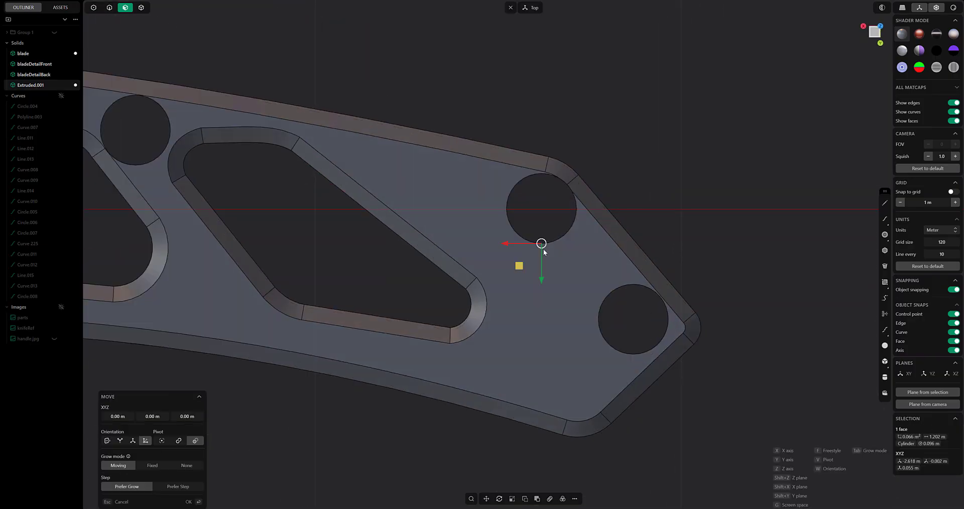
{"action": "key", "text": "v"}
Move the lower rear screw hole about 0.007 m forward and 0.008 m along Y, away from the chamfer
{"action": "middle_click_drag", "start_coordinate": [626, 312], "coordinate": [637, 258]}
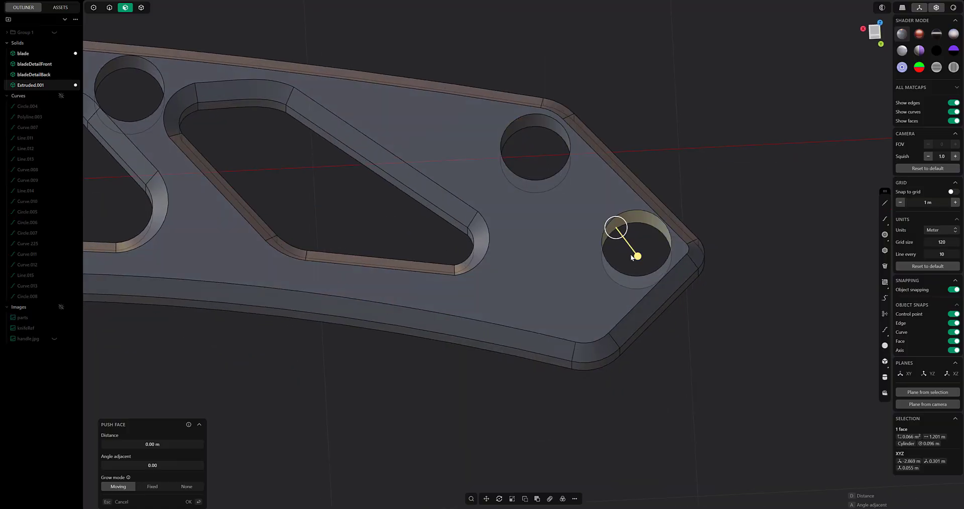
{"action": "left_click", "coordinate": [637, 277]}
{"action": "key", "text": "KP_7"}
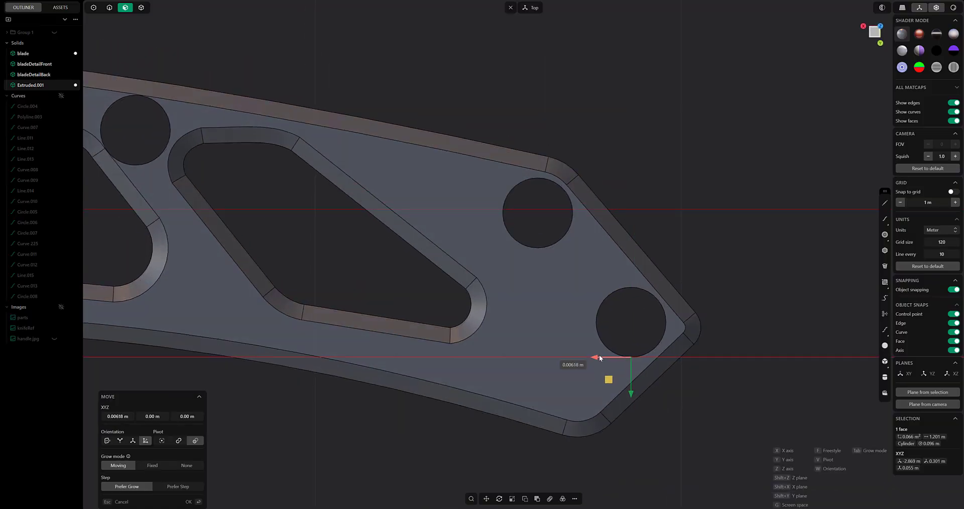
{"action": "left_click_drag", "start_coordinate": [600, 357], "coordinate": [646, 350]}
{"action": "middle_click_drag", "start_coordinate": [645, 351], "coordinate": [452, 201]}
Finish moving the lower rear screw hole and isolate the handle solid
{"action": "left_click", "coordinate": [141, 8]}
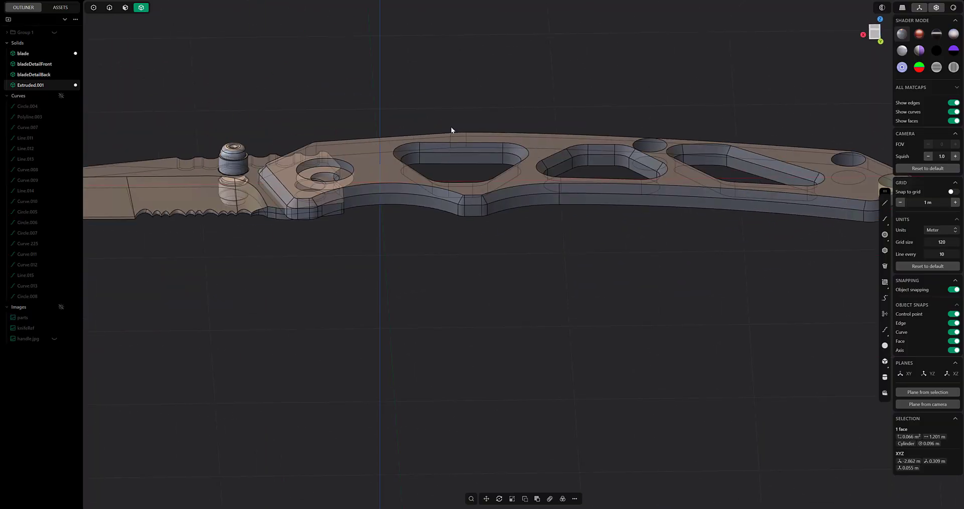
{"action": "key", "text": "Escape"}
{"action": "key", "text": "KP_7"}
{"action": "middle_click_drag", "start_coordinate": [483, 279], "coordinate": [504, 139]}
{"action": "left_click", "coordinate": [475, 181]}
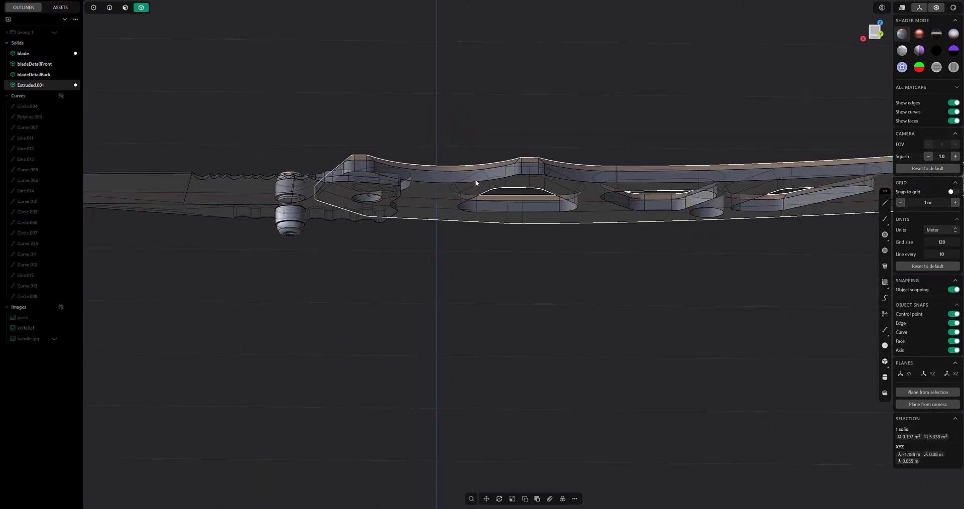
{"action": "key", "text": "slash"}
Slightly chamfer all underside edges of the handle: outline, pivot hole, three cutouts and three screw holes
{"action": "key", "text": "2"}
{"action": "middle_click_drag", "start_coordinate": [299, 124], "coordinate": [424, 165]}
{"action": "key", "text": "f"}
{"action": "scroll", "coordinate": [472, 209], "scroll_direction": "up", "scroll_amount": 5}
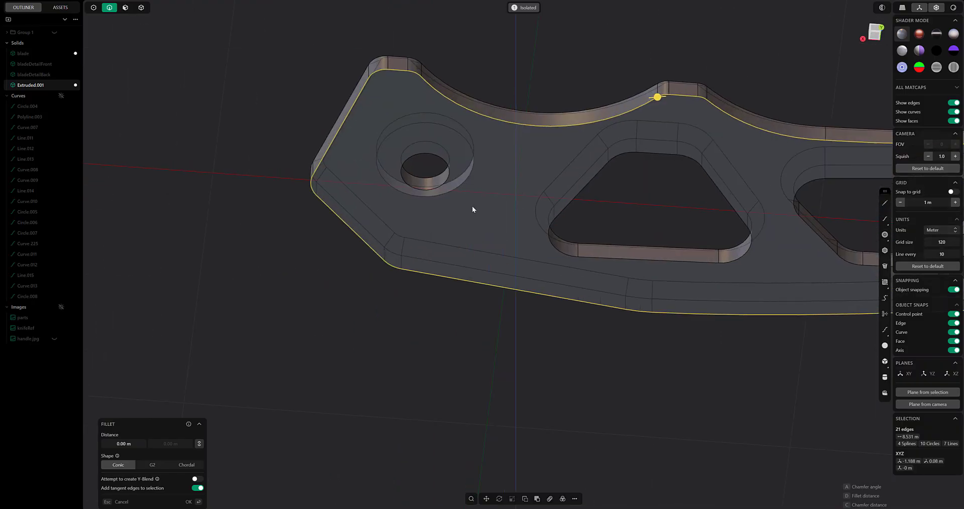
{"action": "scroll", "coordinate": [469, 201], "scroll_direction": "up", "scroll_amount": 4}
{"action": "left_click", "coordinate": [460, 188]}
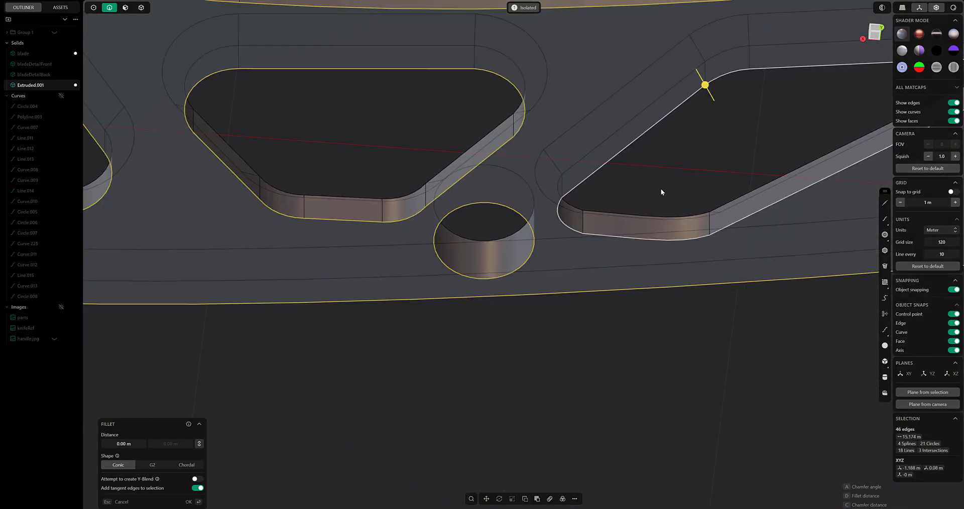
{"action": "scroll", "coordinate": [660, 191], "scroll_direction": "down", "scroll_amount": 3}
{"action": "scroll", "coordinate": [579, 157], "scroll_direction": "up", "scroll_amount": 3}
{"action": "left_click", "coordinate": [578, 157]}
{"action": "left_click", "coordinate": [540, 210]}
{"action": "scroll", "coordinate": [527, 158], "scroll_direction": "up", "scroll_amount": 3}
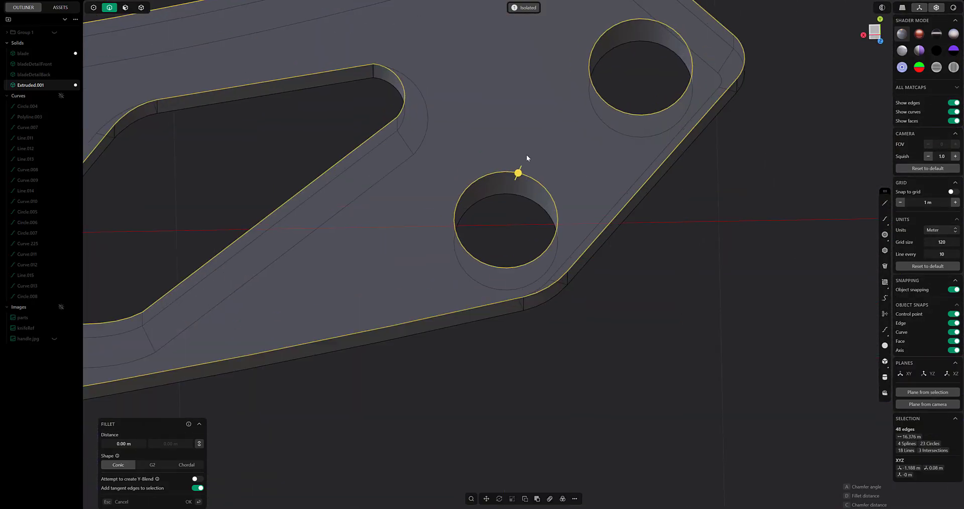
{"action": "left_click_drag", "start_coordinate": [517, 173], "coordinate": [534, 204]}
{"action": "key", "text": "Return"}
{"action": "scroll", "coordinate": [499, 207], "scroll_direction": "down", "scroll_amount": 5}
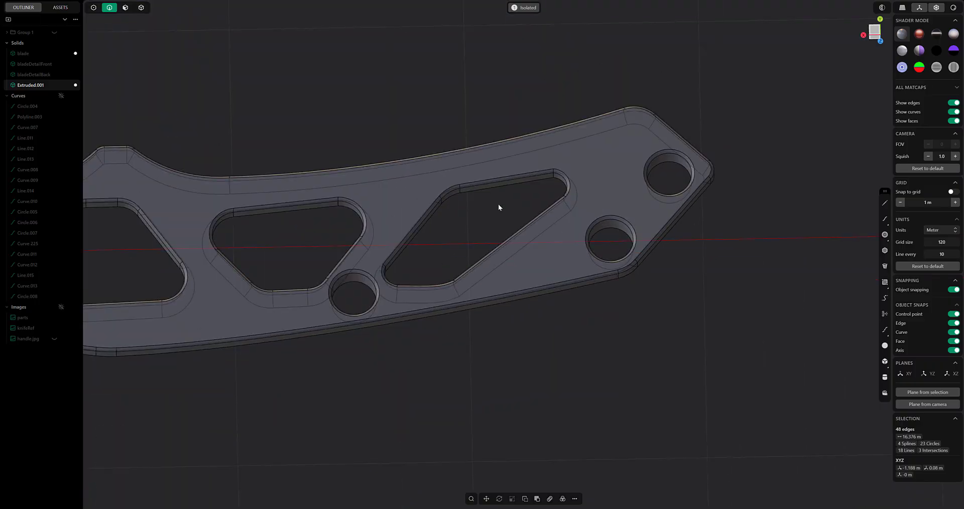
Shrink the middle screw hole between the two rear cutouts by pushing its wall inward about 0.003 m
{"action": "middle_click_drag", "start_coordinate": [498, 206], "coordinate": [514, 410]}
{"action": "scroll", "coordinate": [477, 273], "scroll_direction": "up", "scroll_amount": 6}
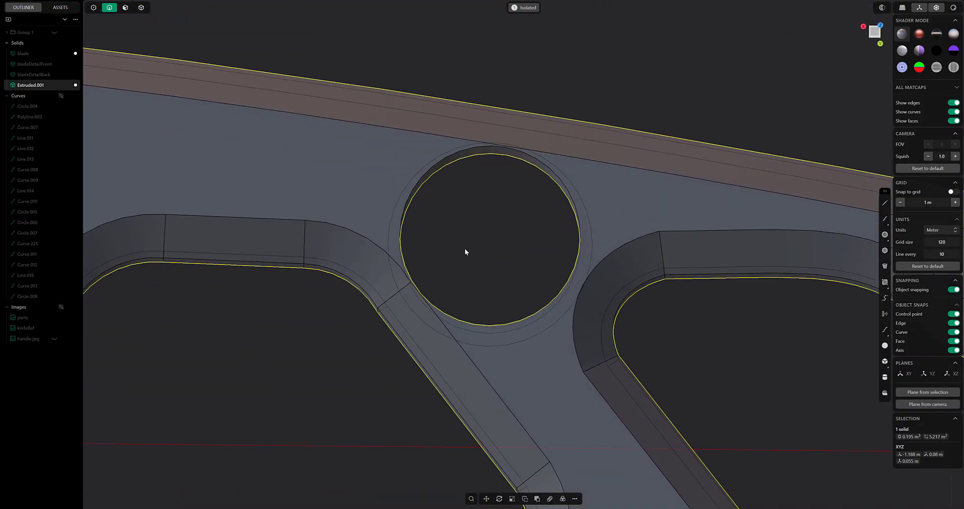
{"action": "scroll", "coordinate": [465, 249], "scroll_direction": "down", "scroll_amount": 3}
{"action": "key", "text": "3"}
{"action": "middle_click_drag", "start_coordinate": [458, 241], "coordinate": [430, 226], "text": "shift"}
{"action": "left_click", "coordinate": [454, 196]}
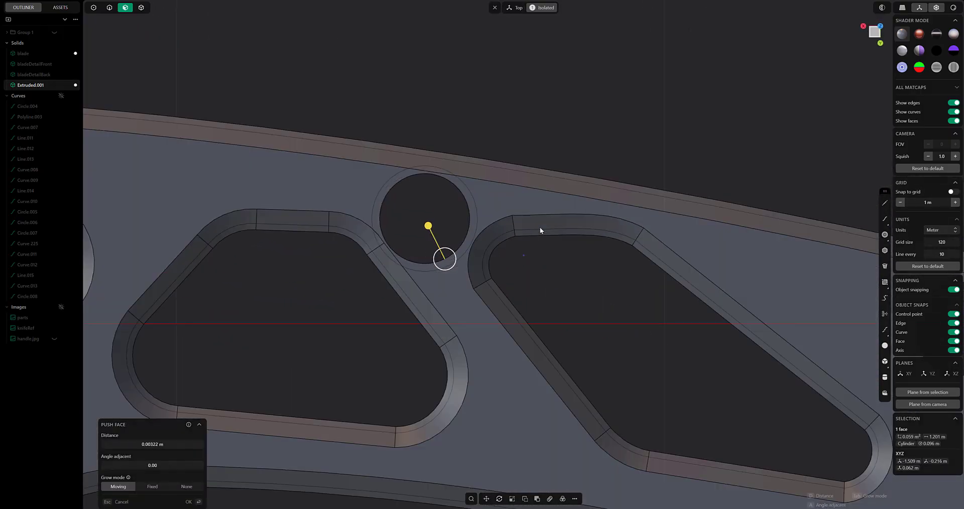
{"action": "middle_click_drag", "start_coordinate": [510, 145], "coordinate": [436, 181]}
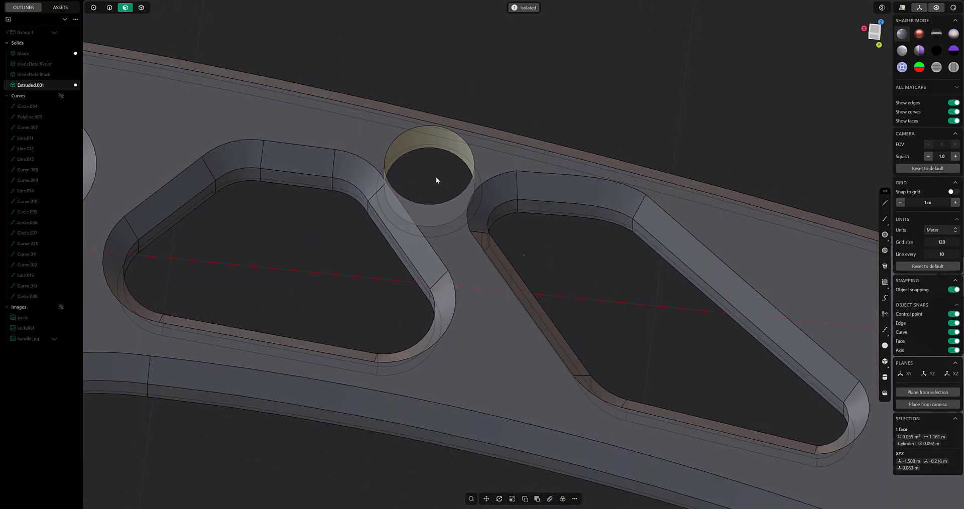
{"action": "key", "text": "KP_7"}
{"action": "scroll", "coordinate": [508, 204], "scroll_direction": "down", "scroll_amount": 4}
{"action": "middle_click_drag", "start_coordinate": [533, 235], "coordinate": [532, 173], "text": "shift"}
{"action": "key", "text": "Escape"}
Try to resize the handle's cutouts by selecting their chamfer faces and pushing them
{"action": "left_click", "coordinate": [532, 154]}
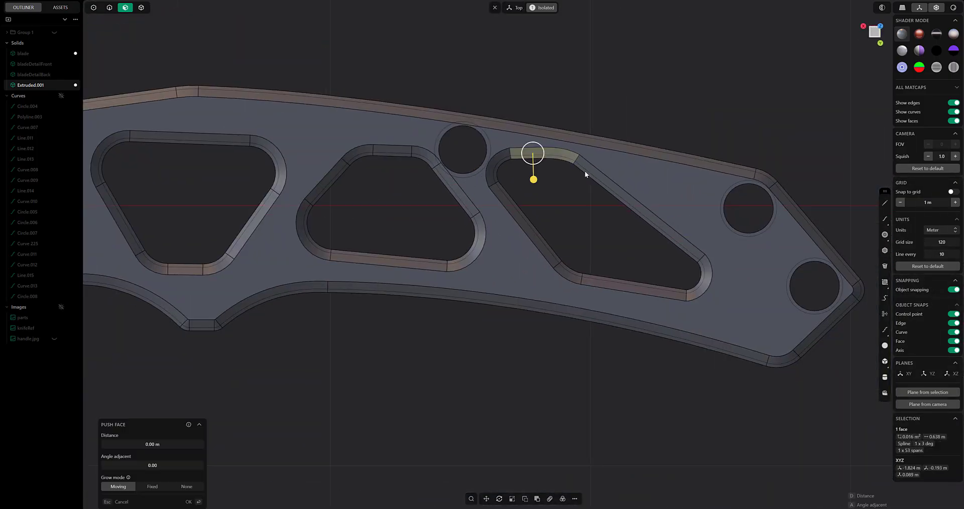
{"action": "left_click", "coordinate": [585, 171], "text": "shift"}
{"action": "left_click_drag", "start_coordinate": [568, 191], "coordinate": [570, 193]}
{"action": "key", "text": "Escape"}
{"action": "left_click", "coordinate": [498, 161], "text": "shift"}
{"action": "left_click", "coordinate": [522, 224], "text": "shift"}
{"action": "left_click", "coordinate": [564, 269], "text": "shift"}
{"action": "left_click", "coordinate": [633, 286], "text": "shift"}
{"action": "left_click", "coordinate": [700, 283], "text": "shift"}
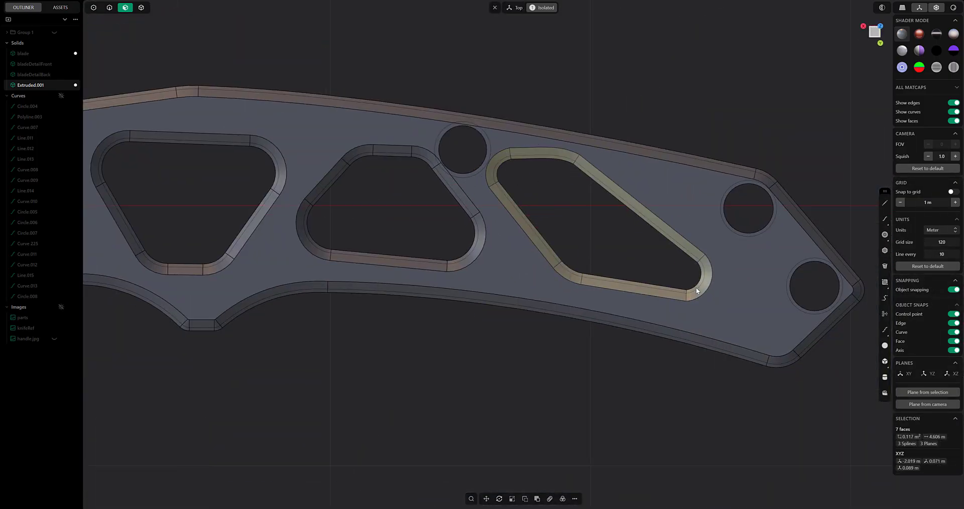
{"action": "left_click", "coordinate": [473, 247], "text": "shift"}
{"action": "left_click", "coordinate": [465, 200], "text": "shift"}
{"action": "left_click", "coordinate": [426, 154], "text": "shift"}
{"action": "left_click", "coordinate": [397, 150], "text": "shift"}
{"action": "double_click", "coordinate": [305, 234], "text": "shift"}
{"action": "double_click", "coordinate": [255, 216], "text": "shift"}
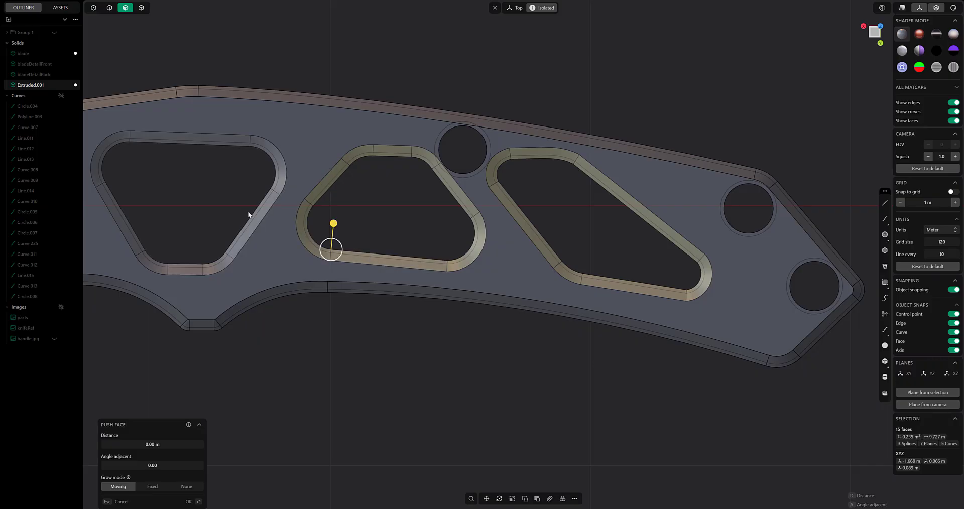
{"action": "middle_click_drag", "start_coordinate": [249, 216], "coordinate": [402, 209], "text": "shift"}
{"action": "left_click_drag", "start_coordinate": [364, 236], "coordinate": [362, 236]}
{"action": "scroll", "coordinate": [506, 217], "scroll_direction": "up", "scroll_amount": 5}
{"action": "middle_click_drag", "start_coordinate": [505, 219], "coordinate": [529, 86]}
Shrink all three screw holes slightly by pushing their cylindrical walls inward together
{"action": "left_click", "coordinate": [529, 85]}
{"action": "key", "text": "o"}
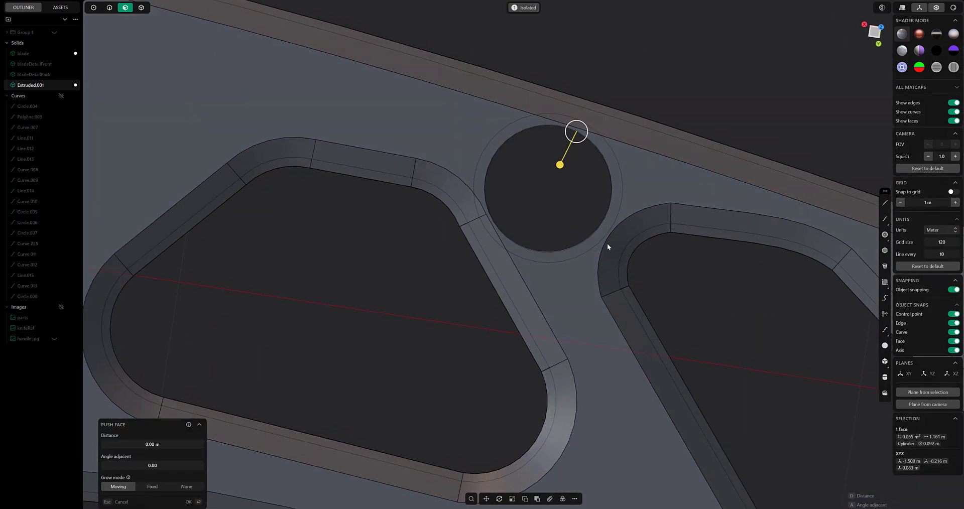
{"action": "scroll", "coordinate": [478, 162], "scroll_direction": "down", "scroll_amount": 5}
{"action": "left_click", "coordinate": [520, 221], "text": "shift"}
{"action": "left_click", "coordinate": [480, 144], "text": "shift"}
{"action": "middle_click_drag", "start_coordinate": [479, 144], "coordinate": [444, 177]}
{"action": "middle_click_drag", "start_coordinate": [444, 176], "coordinate": [609, 218], "text": "shift"}
{"action": "middle_click_drag", "start_coordinate": [396, 163], "coordinate": [584, 187], "text": "shift"}
{"action": "scroll", "coordinate": [583, 186], "scroll_direction": "up", "scroll_amount": 3}
{"action": "right_click", "coordinate": [583, 186]}
{"action": "left_click", "coordinate": [110, 7]}
{"action": "middle_click_drag", "start_coordinate": [532, 231], "coordinate": [496, 155]}
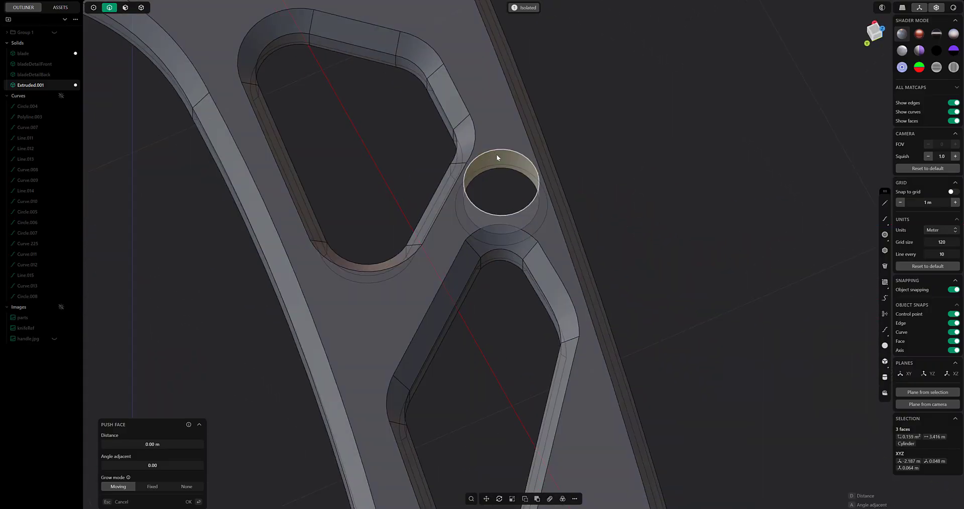
{"action": "left_click", "coordinate": [494, 153], "text": "shift"}
{"action": "scroll", "coordinate": [515, 273], "scroll_direction": "down", "scroll_amount": 2}
{"action": "middle_click_drag", "start_coordinate": [686, 470], "coordinate": [604, 213], "text": "shift"}
{"action": "left_click", "coordinate": [534, 240], "text": "shift"}
{"action": "key", "text": "Escape"}
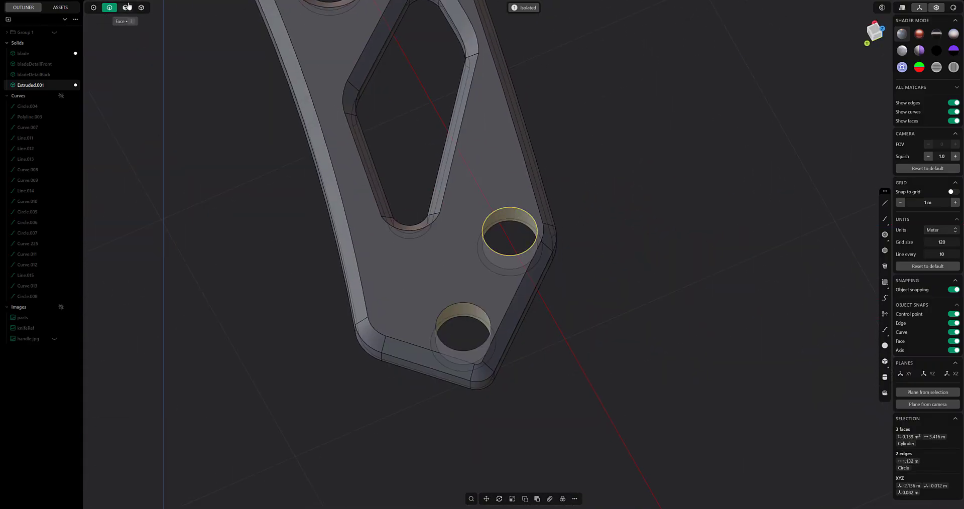
{"action": "left_click_drag", "start_coordinate": [437, 200], "coordinate": [447, 210]}
Chamfer the upper rims of the three screw holes with one small, equal distance
{"action": "left_click", "coordinate": [109, 8]}
{"action": "left_click", "coordinate": [517, 209]}
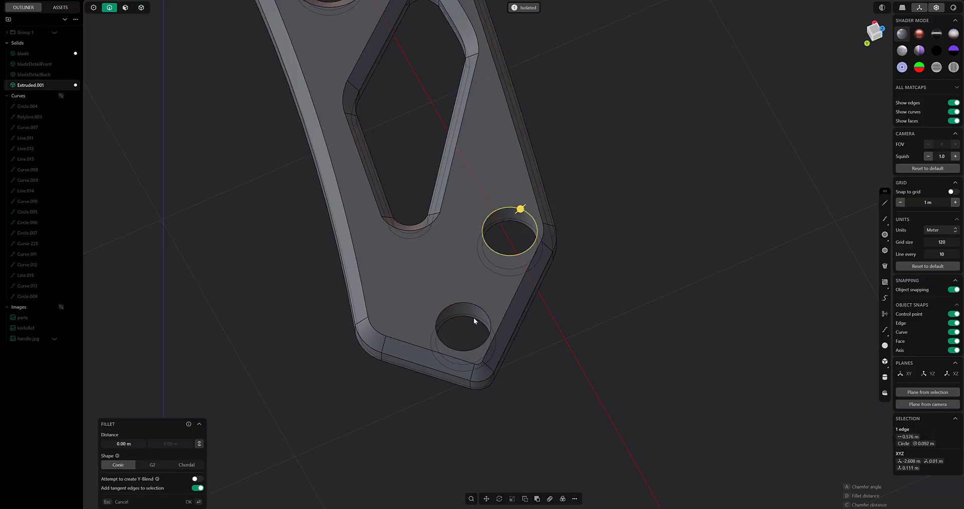
{"action": "left_click", "coordinate": [468, 302], "text": "shift"}
{"action": "middle_click_drag", "start_coordinate": [498, 112], "coordinate": [552, 418], "text": "shift"}
{"action": "scroll", "coordinate": [484, 229], "scroll_direction": "up", "scroll_amount": 3}
{"action": "left_click", "coordinate": [484, 229], "text": "shift"}
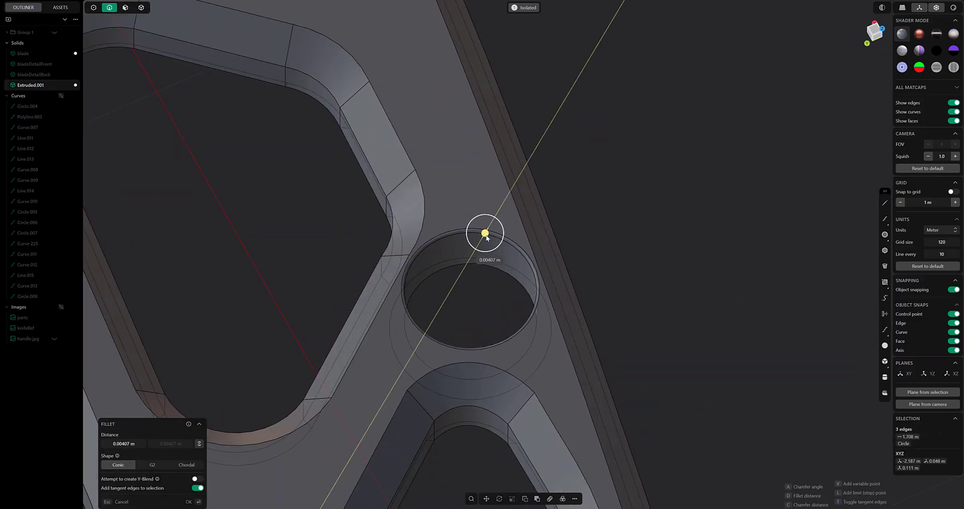
{"action": "key", "text": "c"}
{"action": "scroll", "coordinate": [508, 241], "scroll_direction": "down", "scroll_amount": 4}
{"action": "middle_click_drag", "start_coordinate": [653, 226], "coordinate": [543, 242]}
{"action": "scroll", "coordinate": [532, 236], "scroll_direction": "up", "scroll_amount": 5}
{"action": "key", "text": "Return"}
Chamfer the rim of the pivot through-hole and the outer floor edge of its recess
{"action": "left_click", "coordinate": [497, 294]}
{"action": "key", "text": "b"}
{"action": "key", "text": "Return"}
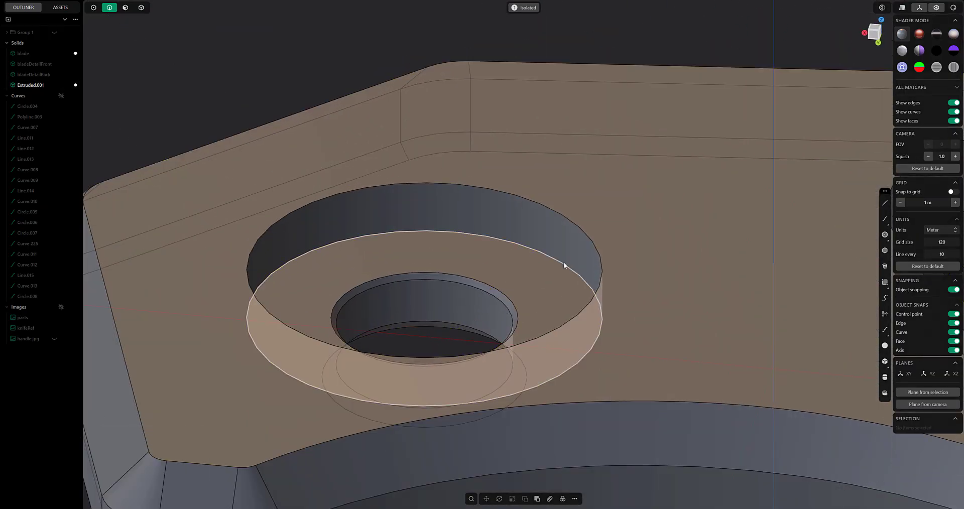
{"action": "left_click", "coordinate": [565, 266]}
{"action": "key", "text": "b"}
{"action": "key", "text": "Return"}
Chamfer the upper rim of the pivot recess by about 0.0076 m
{"action": "left_click", "coordinate": [579, 228]}
{"action": "key", "text": "b"}
{"action": "key", "text": "c"}
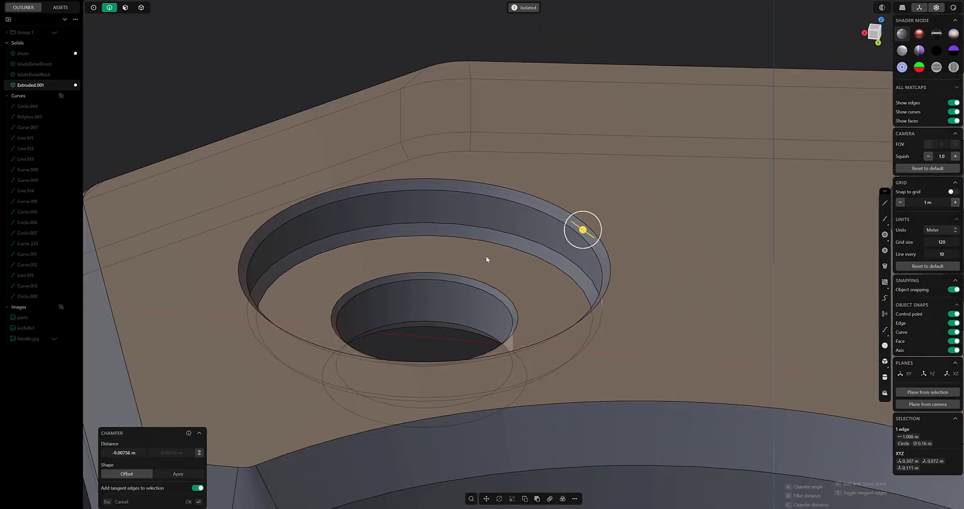
{"action": "key", "text": "Return"}
End the isolation and, in back view, raise the handle scale about 0.035 m along Z, clear of the blade
{"action": "middle_click_drag", "start_coordinate": [486, 260], "coordinate": [517, 198]}
{"action": "scroll", "coordinate": [516, 197], "scroll_direction": "down", "scroll_amount": 5}
{"action": "middle_click_drag", "start_coordinate": [554, 233], "coordinate": [404, 70]}
{"action": "scroll", "coordinate": [566, 196], "scroll_direction": "down", "scroll_amount": 4}
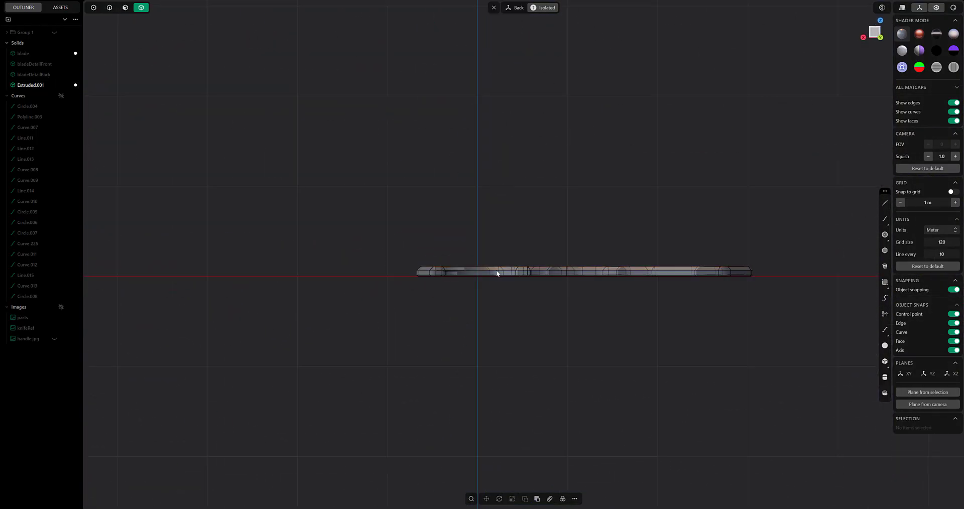
{"action": "key", "text": "Escape"}
{"action": "middle_click_drag", "start_coordinate": [519, 279], "coordinate": [515, 259]}
{"action": "scroll", "coordinate": [517, 251], "scroll_direction": "up", "scroll_amount": 3}
{"action": "left_click", "coordinate": [542, 221]}
{"action": "key", "text": "g"}
{"action": "scroll", "coordinate": [576, 273], "scroll_direction": "up", "scroll_amount": 5}
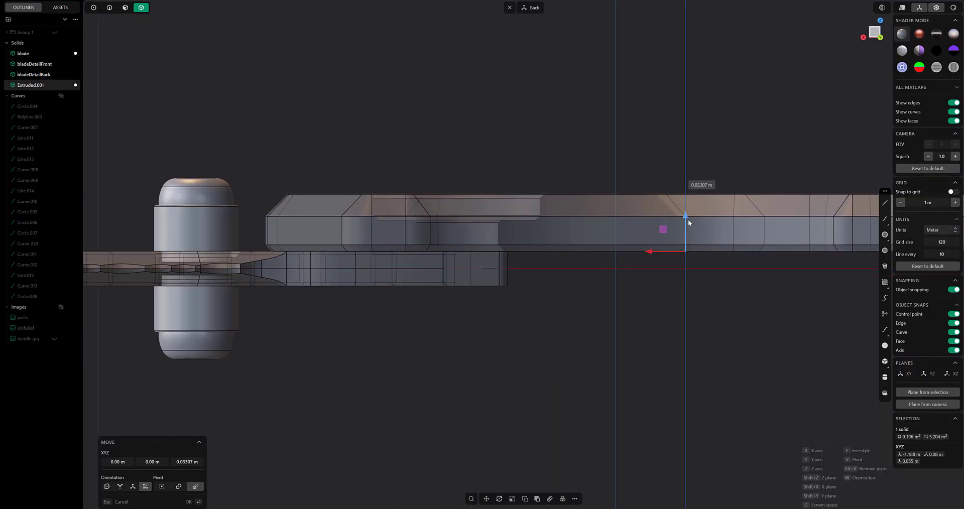
{"action": "scroll", "coordinate": [688, 218], "scroll_direction": "down", "scroll_amount": 5}
{"action": "scroll", "coordinate": [582, 181], "scroll_direction": "up", "scroll_amount": 3}
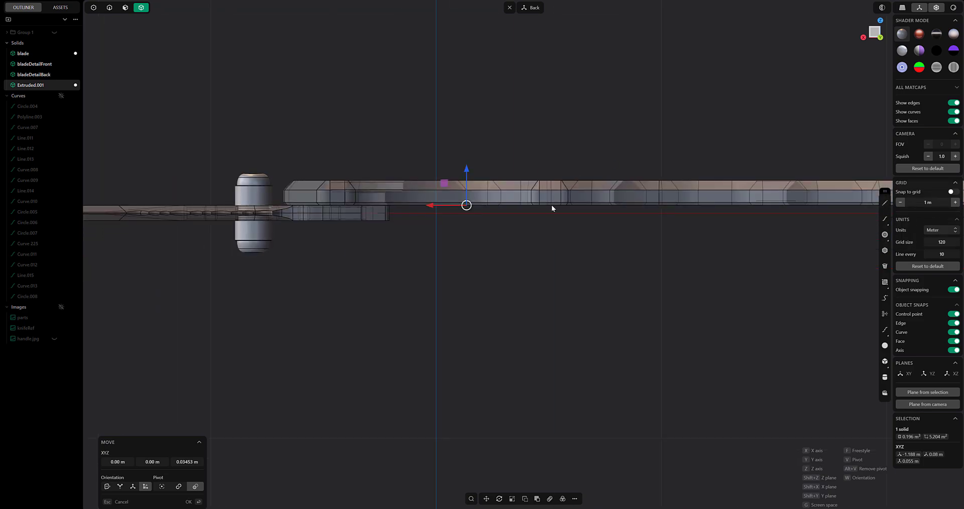
{"action": "left_click", "coordinate": [551, 208]}
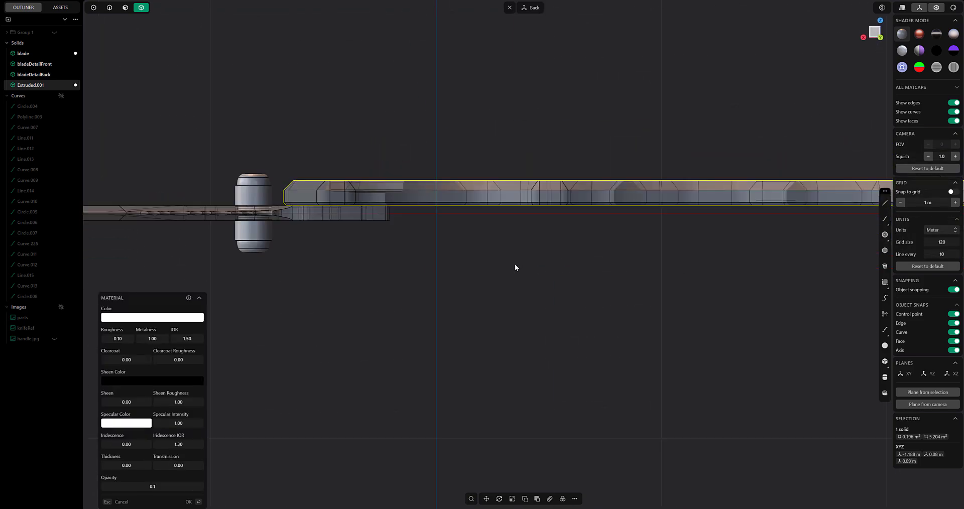
Mirror the handle scale along Z to create a separate opposite scale below the blade
{"action": "type", "text": "fm"}
{"action": "left_click", "coordinate": [537, 305]}
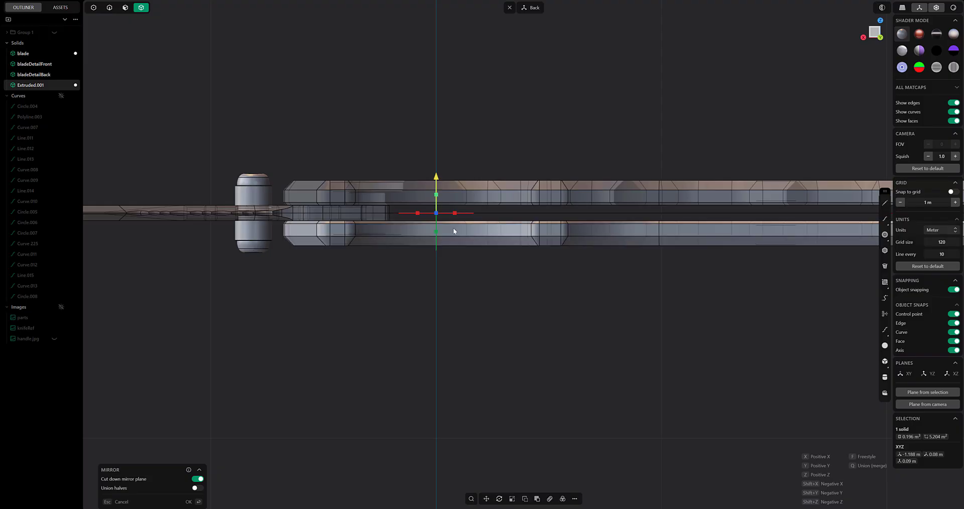
{"action": "key", "text": "f"}
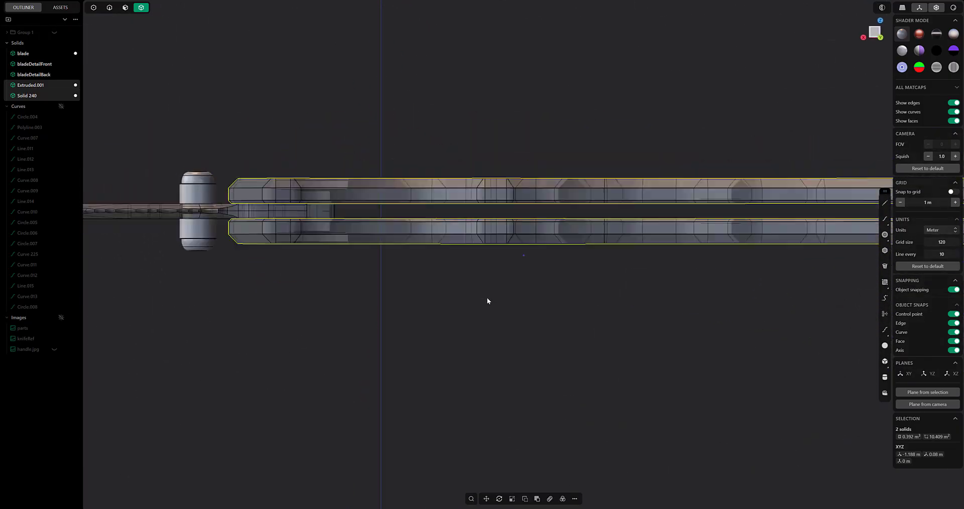
{"action": "left_click", "coordinate": [513, 297]}
Show the parts and knifeRef images and compare the mirrored lower scale with them in top view
{"action": "left_click", "coordinate": [480, 239]}
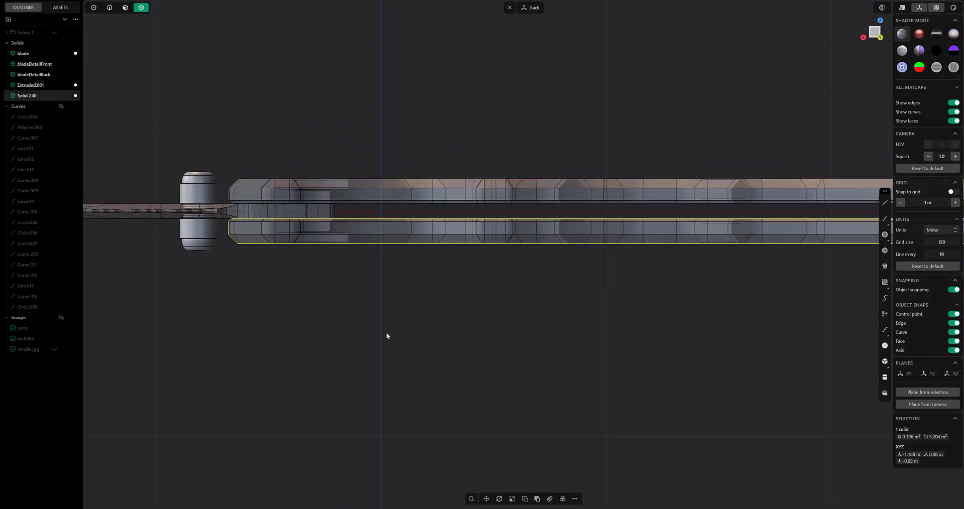
{"action": "left_click", "coordinate": [386, 335]}
{"action": "left_click", "coordinate": [54, 328]}
{"action": "scroll", "coordinate": [299, 346], "scroll_direction": "down", "scroll_amount": 3}
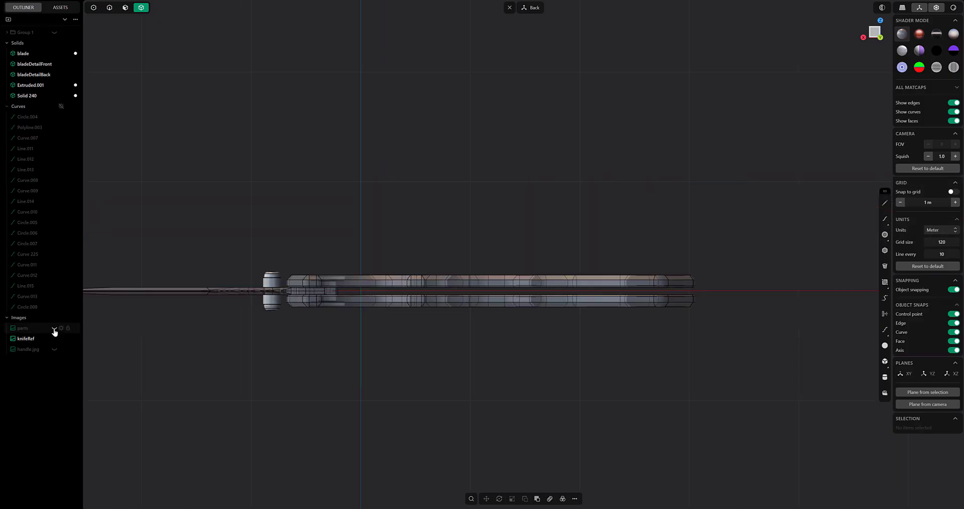
{"action": "right_click_drag", "start_coordinate": [375, 374], "coordinate": [430, 313]}
{"action": "left_click", "coordinate": [430, 312]}
{"action": "key", "text": "KP_7"}
{"action": "scroll", "coordinate": [484, 447], "scroll_direction": "up", "scroll_amount": 5}
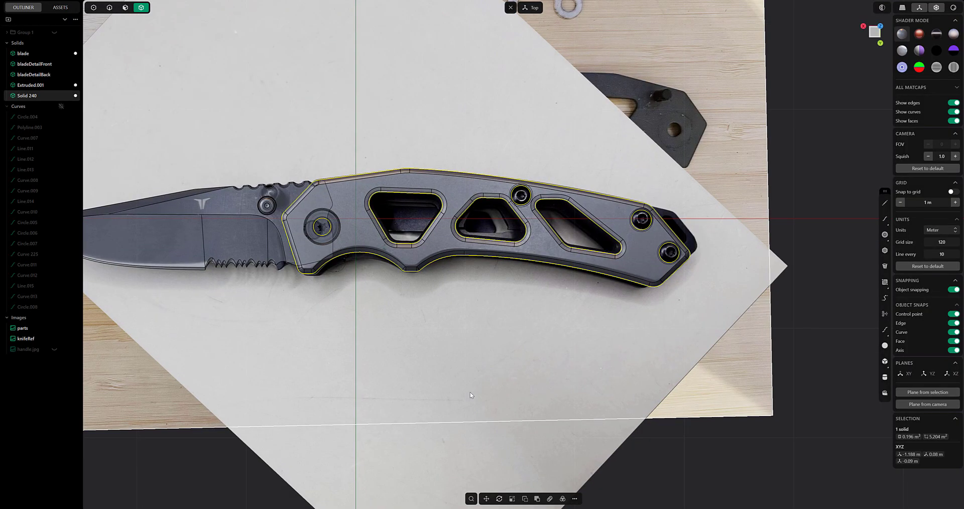
Examine the mirrored lower scale in isolation and compare it with the parts photo from the top
{"action": "key", "text": "/"}
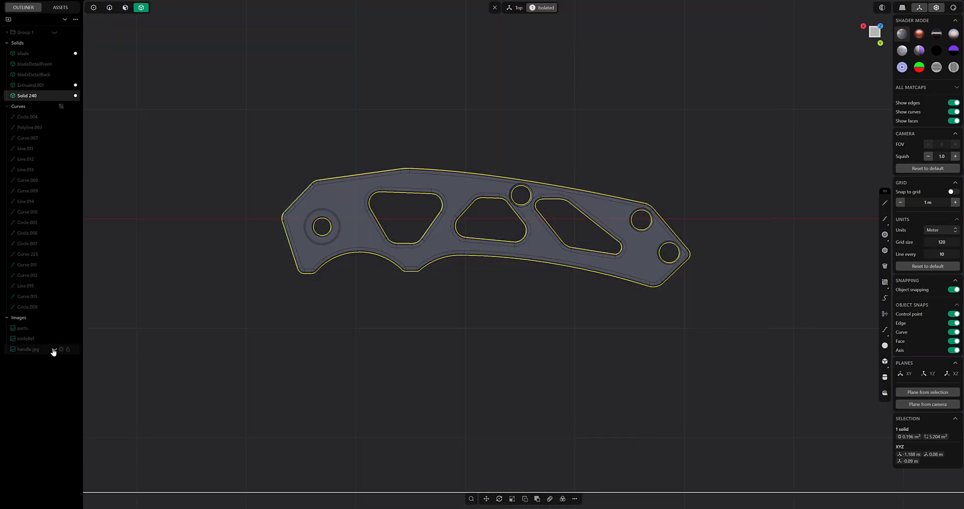
{"action": "scroll", "coordinate": [351, 379], "scroll_direction": "down", "scroll_amount": 3}
{"action": "left_click", "coordinate": [358, 381]}
{"action": "right_click_drag", "start_coordinate": [358, 381], "coordinate": [356, 335]}
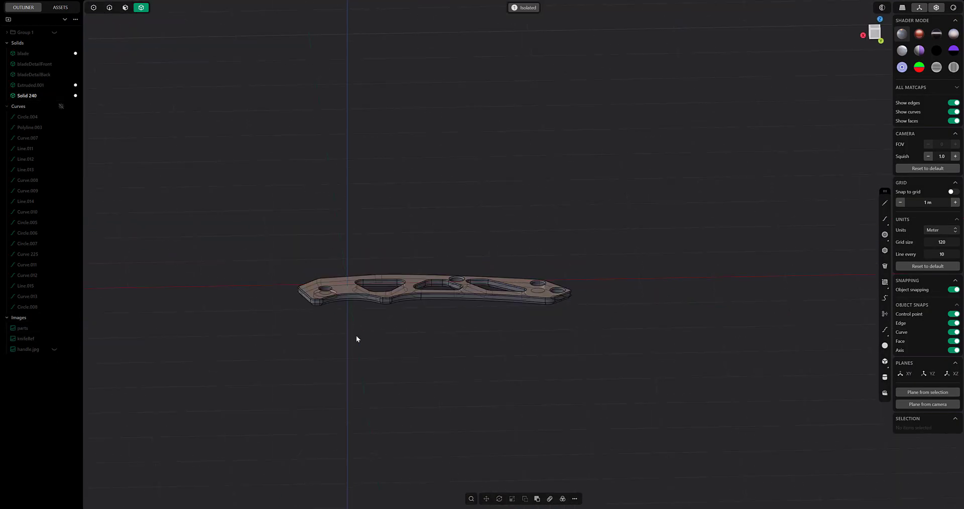
{"action": "key", "text": "/"}
{"action": "right_click_drag", "start_coordinate": [575, 244], "coordinate": [502, 297]}
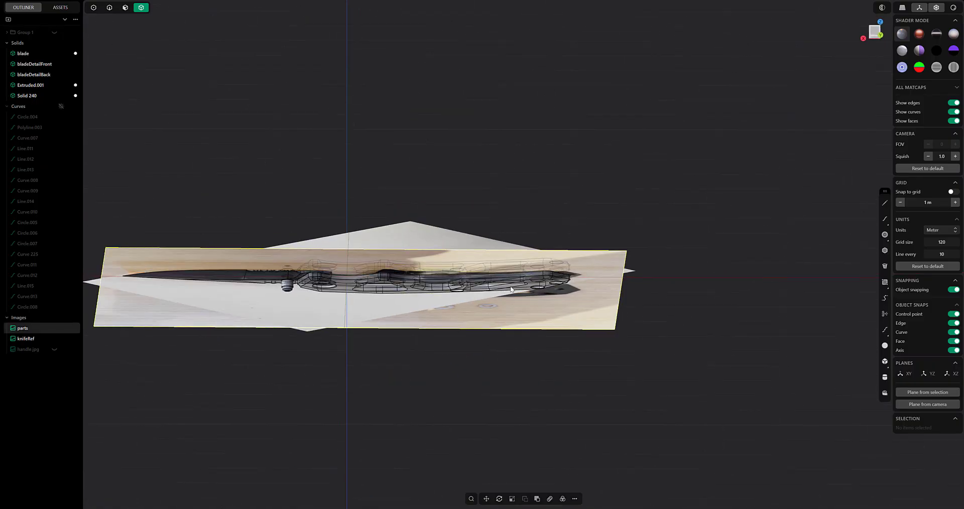
{"action": "left_click", "coordinate": [503, 297]}
{"action": "key", "text": "/"}
{"action": "key", "text": "7"}
{"action": "scroll", "coordinate": [475, 408], "scroll_direction": "up", "scroll_amount": 5}
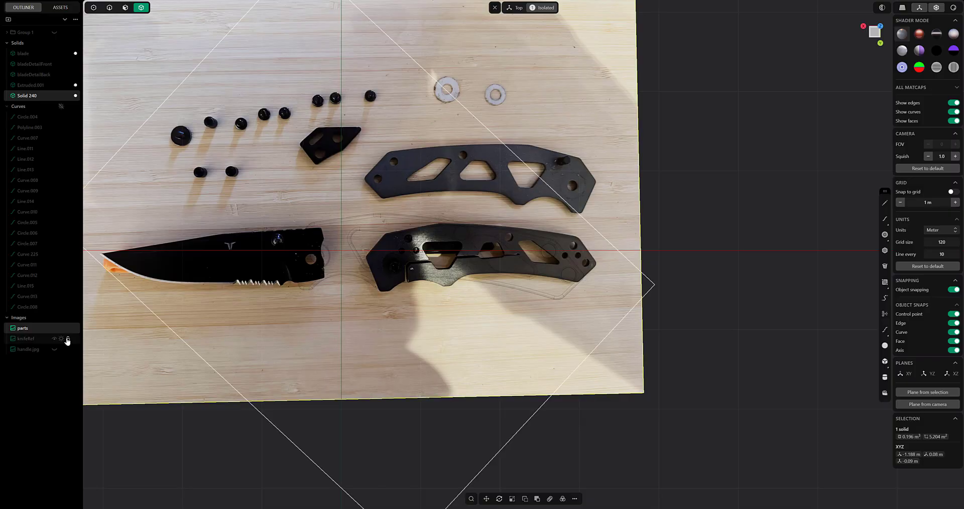
Hide the lower scale and the parts and knifeRef images, show handle.jpg, and select the upper scale in top view
{"action": "left_click", "coordinate": [267, 424]}
{"action": "key", "text": "/"}
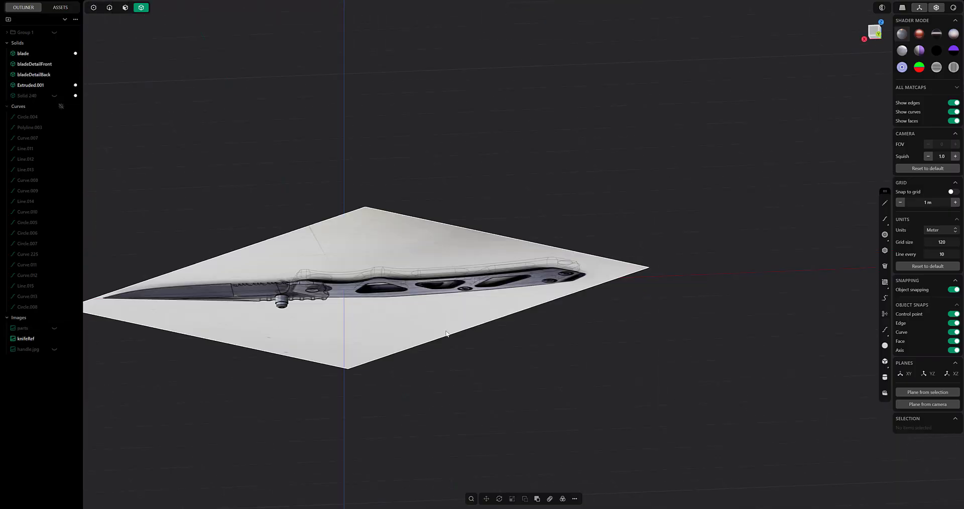
{"action": "left_click", "coordinate": [54, 338]}
{"action": "left_click", "coordinate": [54, 349]}
{"action": "key", "text": "7"}
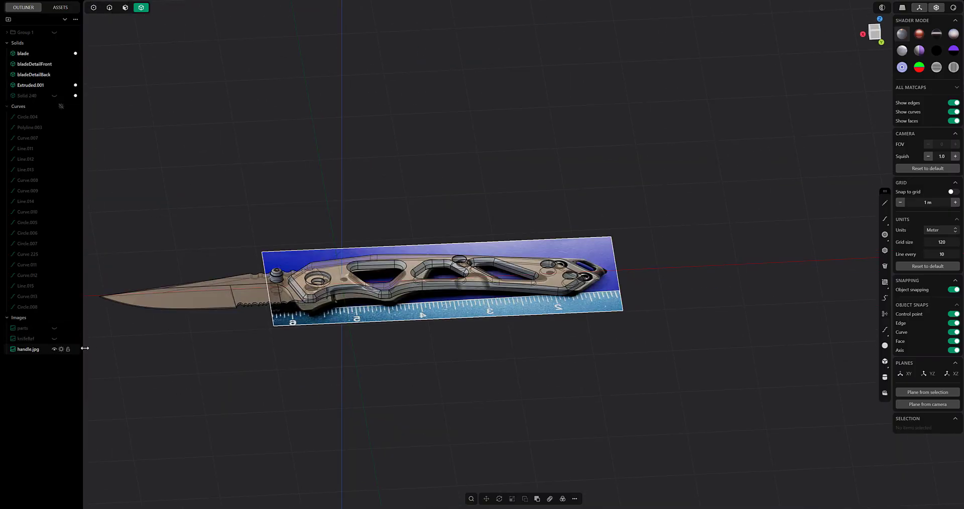
{"action": "left_click", "coordinate": [430, 299]}
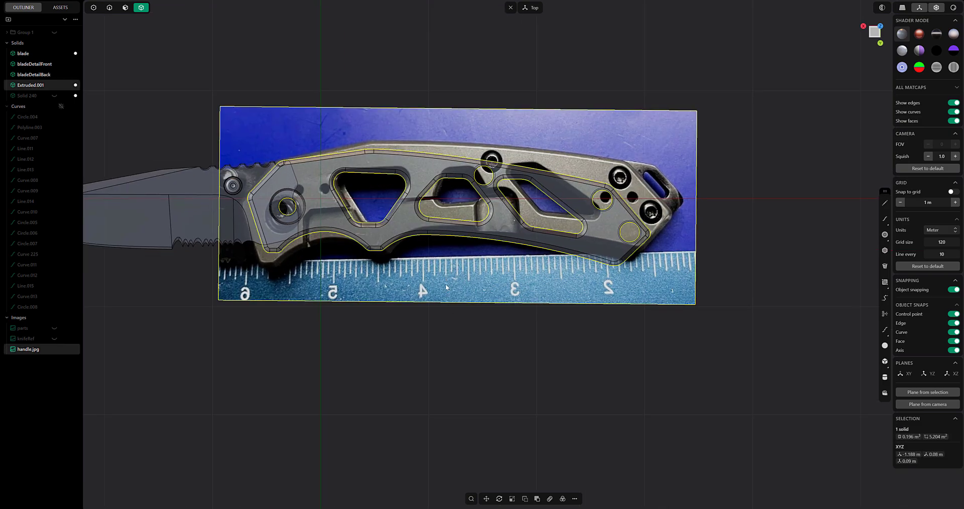
Isolate the upper scale with handle.jpg and move and rotate the image to match the scale's tilt
{"action": "key", "text": "/"}
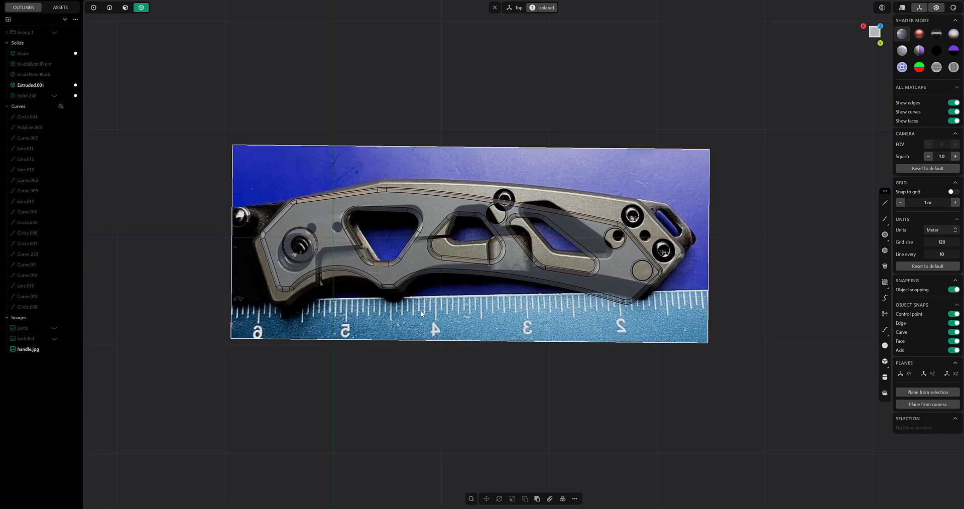
{"action": "left_click", "coordinate": [61, 353]}
{"action": "key", "text": "g"}
{"action": "left_click_drag", "start_coordinate": [458, 233], "coordinate": [499, 221]}
{"action": "left_click", "coordinate": [516, 232]}
{"action": "key", "text": "r"}
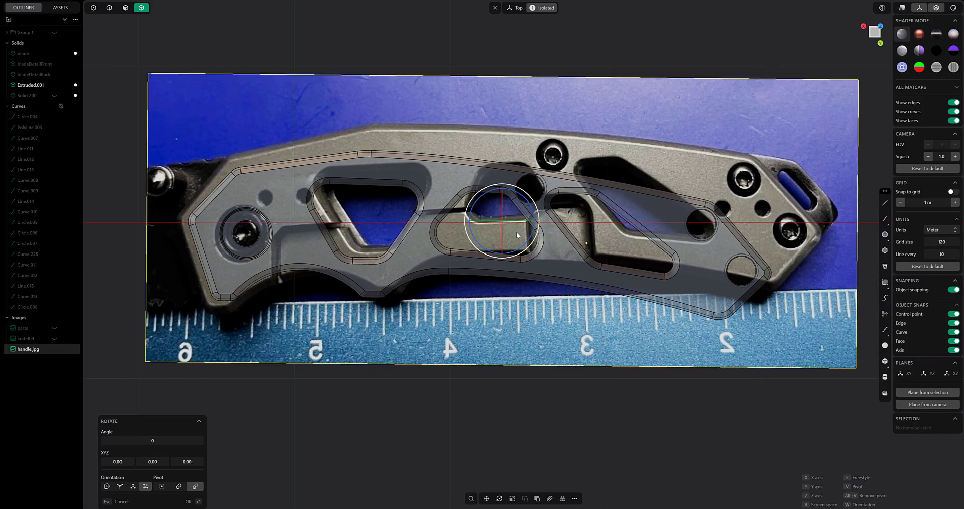
{"action": "left_click_drag", "start_coordinate": [502, 220], "coordinate": [507, 240]}
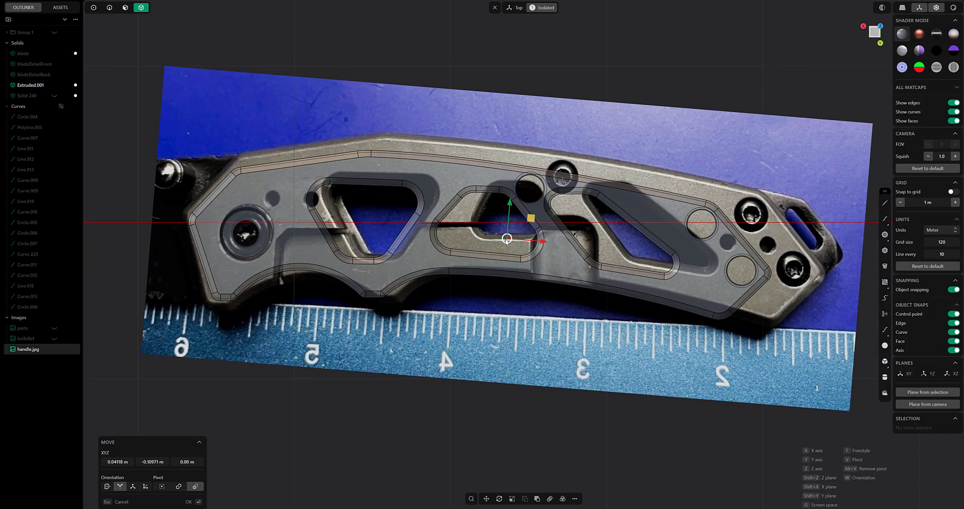
{"action": "left_click", "coordinate": [510, 296]}
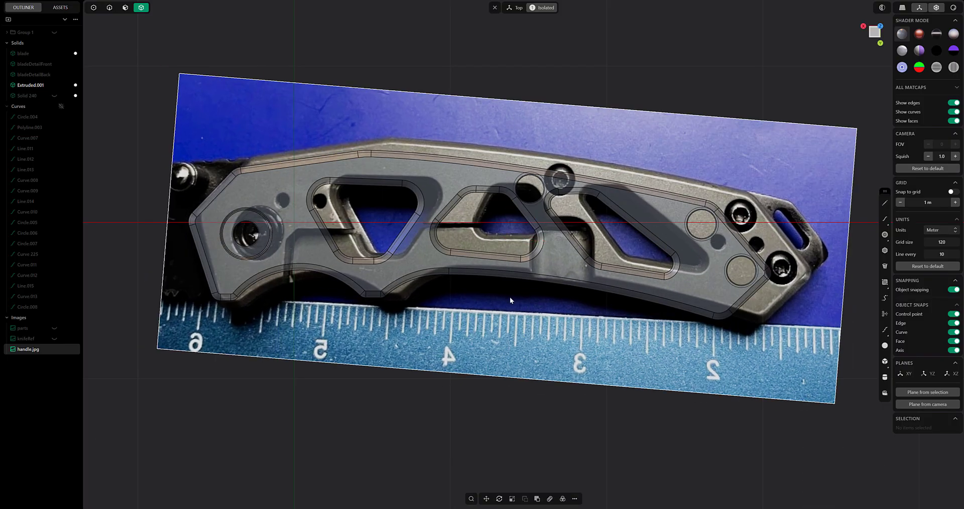
Scale handle.jpg down and reposition it so its outline, pivot and cutouts line up with the upper scale
{"action": "key", "text": "g"}
{"action": "left_click", "coordinate": [493, 247]}
{"action": "key", "text": "s"}
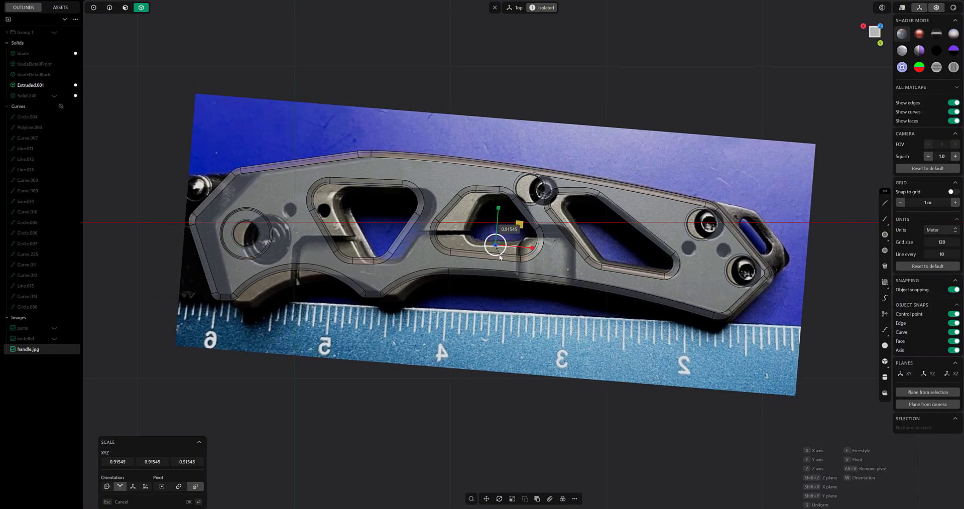
{"action": "left_click", "coordinate": [497, 287]}
{"action": "key", "text": "g"}
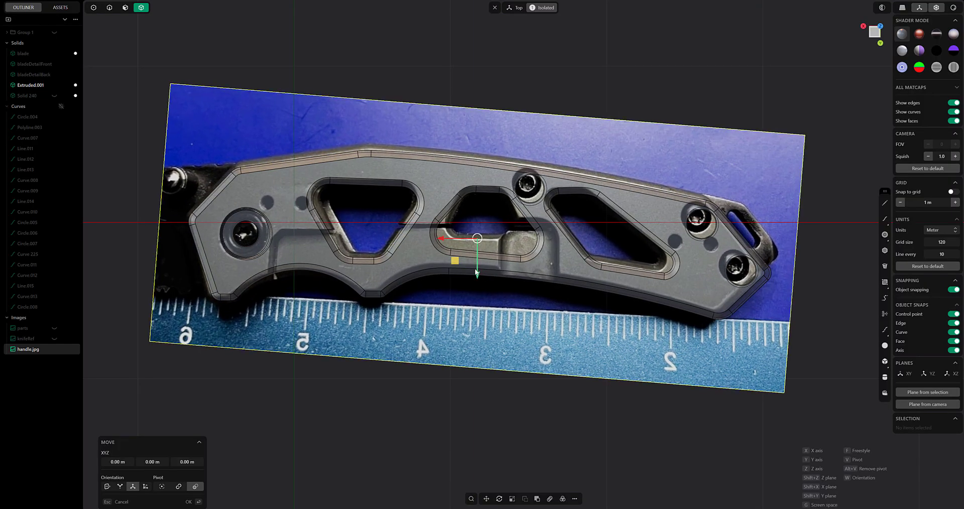
Draw a rectangle over the recess beside the middle cutout and extrude it into a cutter block
{"action": "middle_click_drag", "start_coordinate": [476, 272], "coordinate": [457, 171]}
{"action": "left_click", "coordinate": [589, 351]}
Push all faces of the upper scale's middle cutout inward to shrink it toward the opening in handle.jpg
{"action": "key", "text": "3"}
{"action": "left_click", "coordinate": [504, 237]}
{"action": "key", "text": "p"}
{"action": "middle_click_drag", "start_coordinate": [505, 237], "coordinate": [512, 290]}
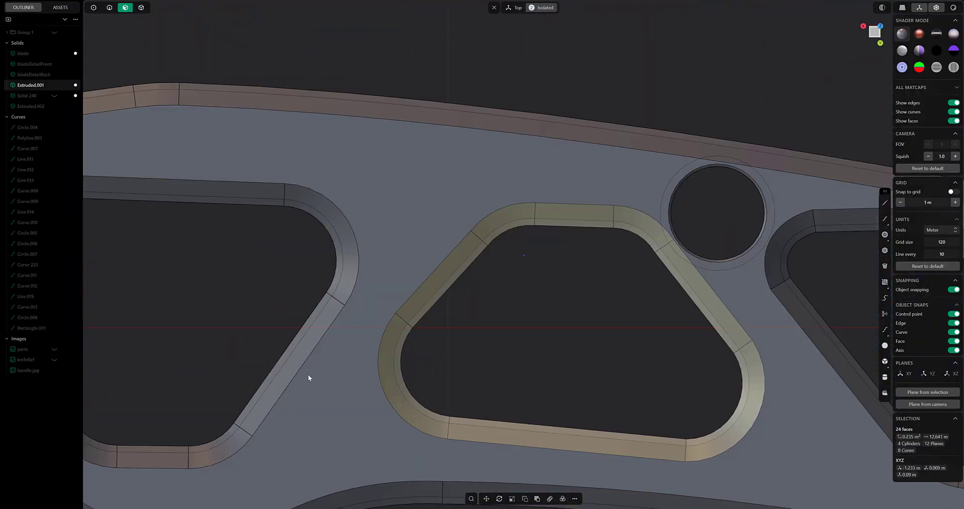
{"action": "key", "text": "p"}
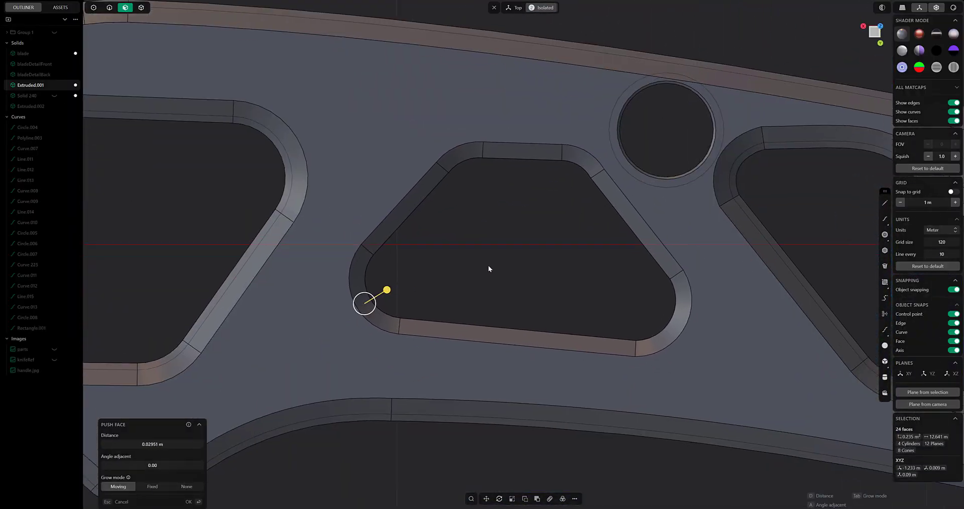
{"action": "scroll", "coordinate": [479, 241], "scroll_direction": "down", "scroll_amount": 3}
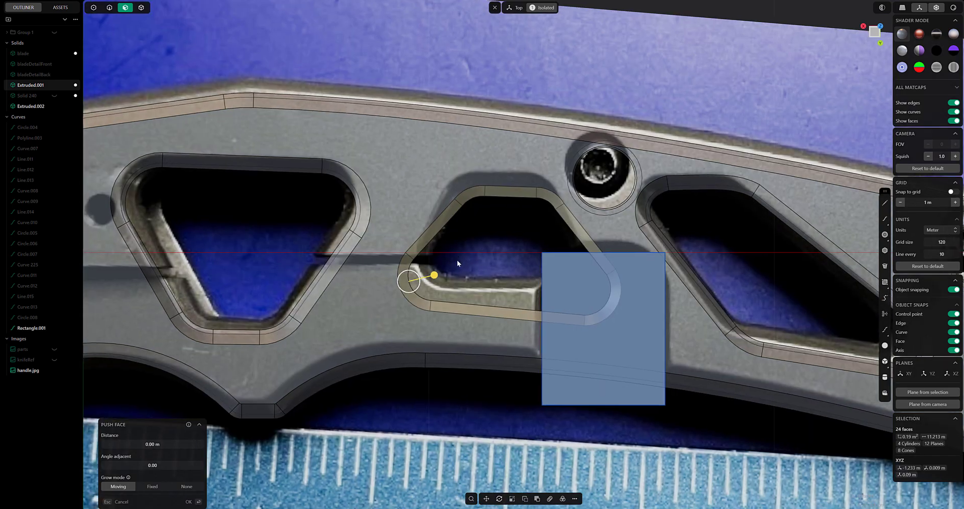
{"action": "left_click_drag", "start_coordinate": [435, 275], "coordinate": [435, 278]}
Rotate the middle cutout's faces slightly about Z and move them toward the spine to fit the opening in handle.jpg
{"action": "key", "text": "r"}
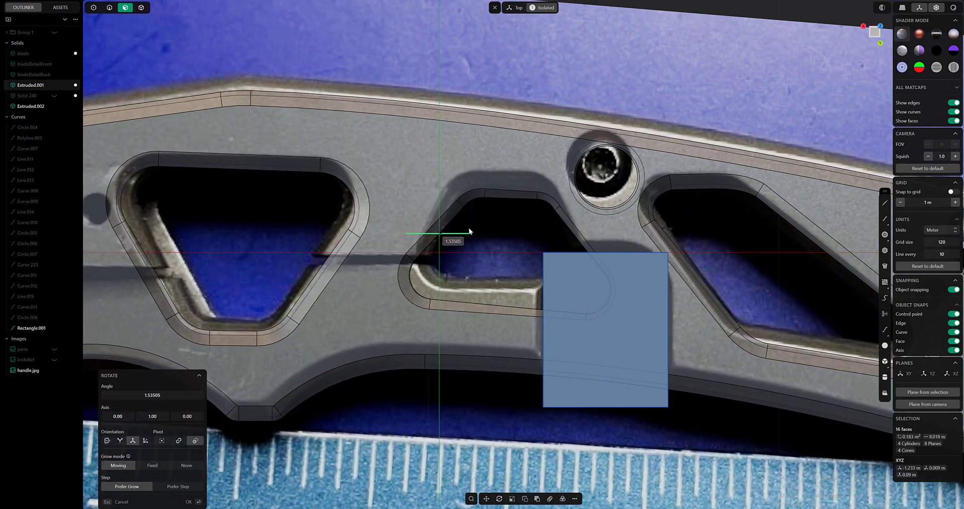
{"action": "left_click_drag", "start_coordinate": [471, 231], "coordinate": [470, 227]}
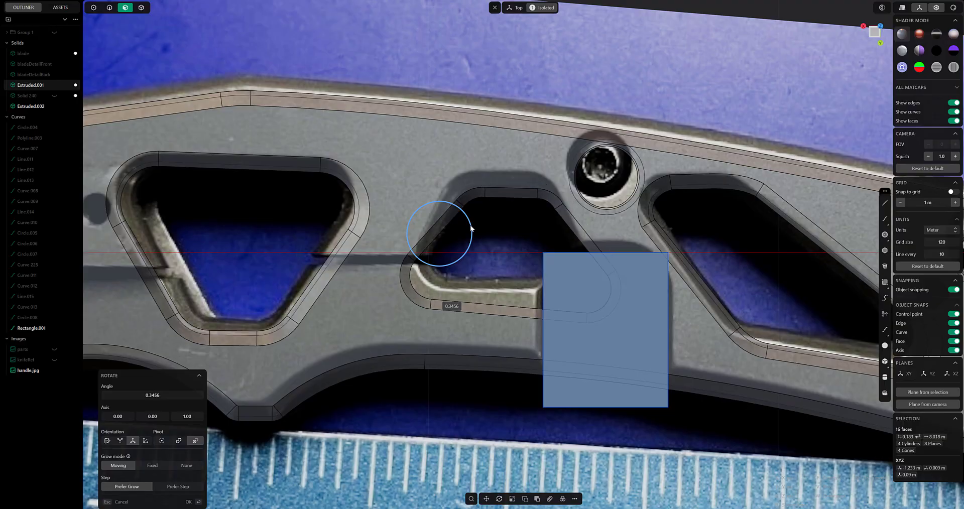
{"action": "key", "text": "g"}
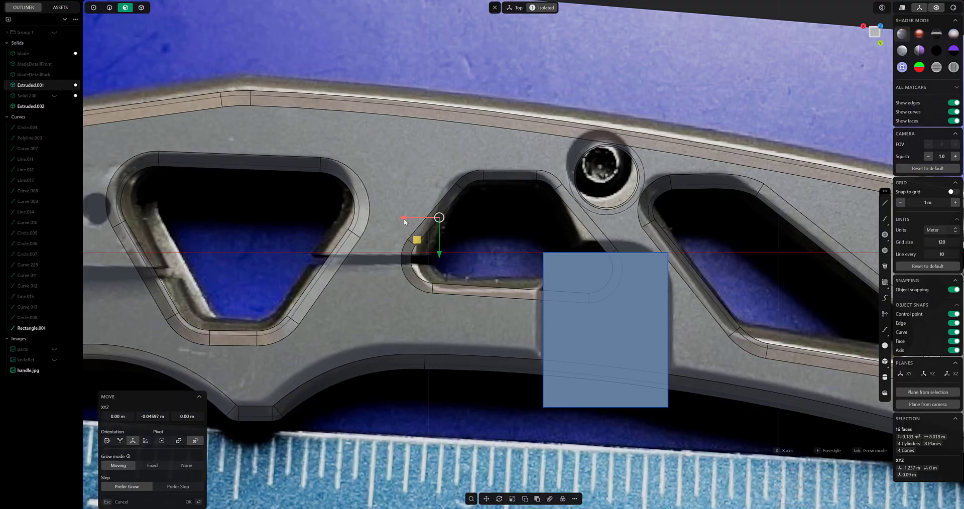
{"action": "key", "text": "s"}
{"action": "left_click_drag", "start_coordinate": [406, 218], "coordinate": [412, 216]}
{"action": "key", "text": "g"}
{"action": "scroll", "coordinate": [459, 196], "scroll_direction": "up", "scroll_amount": 3}
{"action": "middle_click_drag", "start_coordinate": [503, 221], "coordinate": [454, 244]}
{"action": "key", "text": "Return"}
{"action": "key", "text": "Escape"}
Isolate the upper scale for close work on its middle cutout
{"action": "scroll", "coordinate": [453, 244], "scroll_direction": "up", "scroll_amount": 3}
{"action": "left_click", "coordinate": [501, 186]}
{"action": "left_click", "coordinate": [499, 295], "text": "shift"}
{"action": "middle_click_drag", "start_coordinate": [499, 297], "coordinate": [655, 319]}
{"action": "key", "text": "slash"}
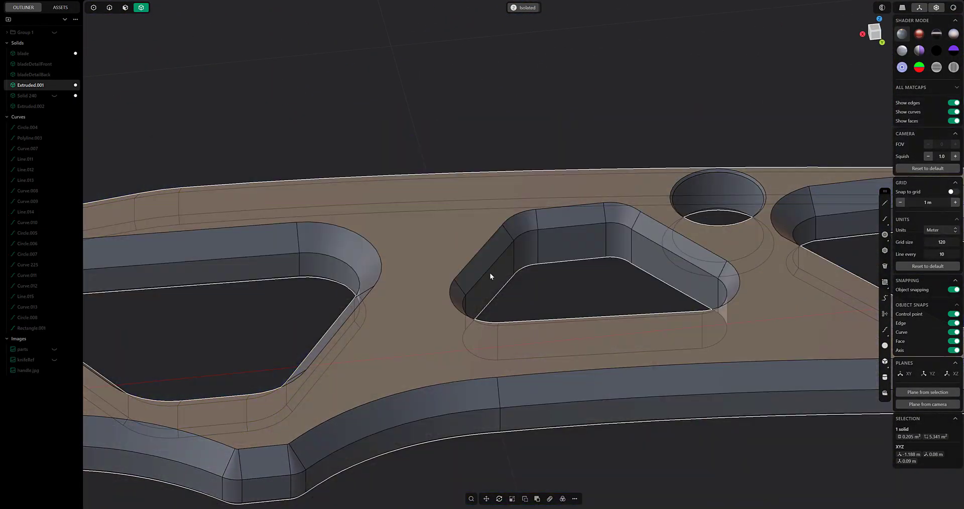
{"action": "middle_click_drag", "start_coordinate": [489, 272], "coordinate": [497, 384]}
Try to move the two faces at the middle cutout's upper-left corner along X
{"action": "left_click", "coordinate": [125, 7]}
{"action": "middle_click_drag", "start_coordinate": [437, 175], "coordinate": [460, 220]}
{"action": "left_click", "coordinate": [460, 221]}
{"action": "left_click", "coordinate": [474, 182], "text": "shift"}
{"action": "middle_click_drag", "start_coordinate": [475, 183], "coordinate": [502, 116]}
{"action": "left_click", "coordinate": [473, 175]}
{"action": "left_click", "coordinate": [460, 215], "text": "shift"}
{"action": "middle_click_drag", "start_coordinate": [495, 236], "coordinate": [501, 197], "text": "alt"}
{"action": "key", "text": "g"}
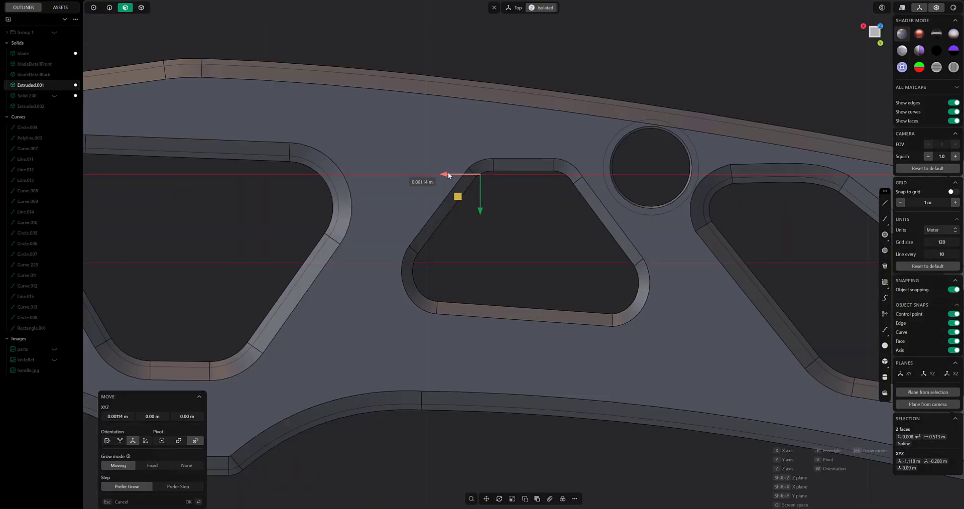
{"action": "key", "text": "Escape"}
Try to fillet both edges at the middle cutout's upper-left corner together
{"action": "key", "text": "2"}
{"action": "middle_click_drag", "start_coordinate": [360, 160], "coordinate": [491, 206]}
{"action": "left_click", "coordinate": [491, 207]}
{"action": "left_click", "coordinate": [495, 226], "text": "shift"}
{"action": "middle_click_drag", "start_coordinate": [497, 246], "coordinate": [524, 309]}
{"action": "left_click_drag", "start_coordinate": [475, 206], "coordinate": [477, 212]}
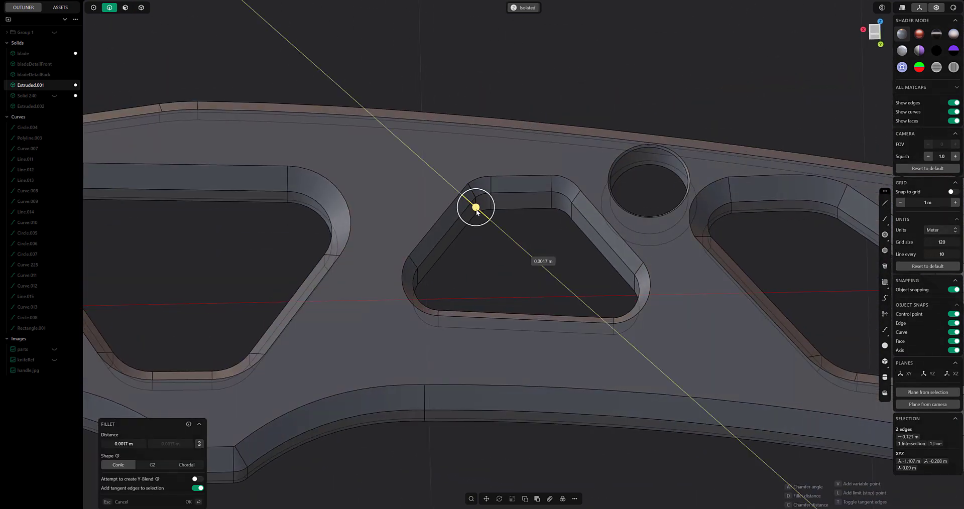
{"action": "key", "text": "Escape"}
Fillet the bevel edge and the wall edge at the middle cutout's upper-left corner one at a time
{"action": "scroll", "coordinate": [507, 259], "scroll_direction": "up", "scroll_amount": 5}
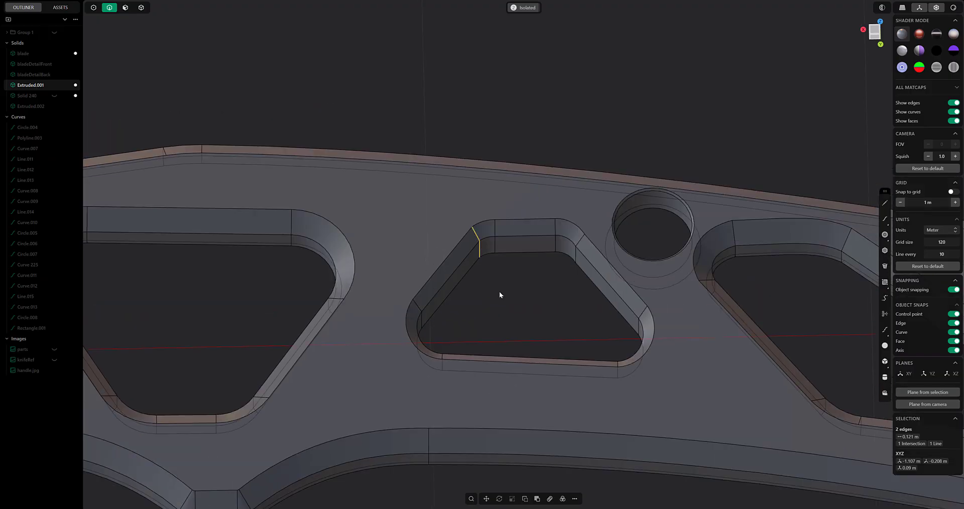
{"action": "left_click", "coordinate": [480, 201]}
{"action": "key", "text": "f"}
{"action": "right_click", "coordinate": [497, 228]}
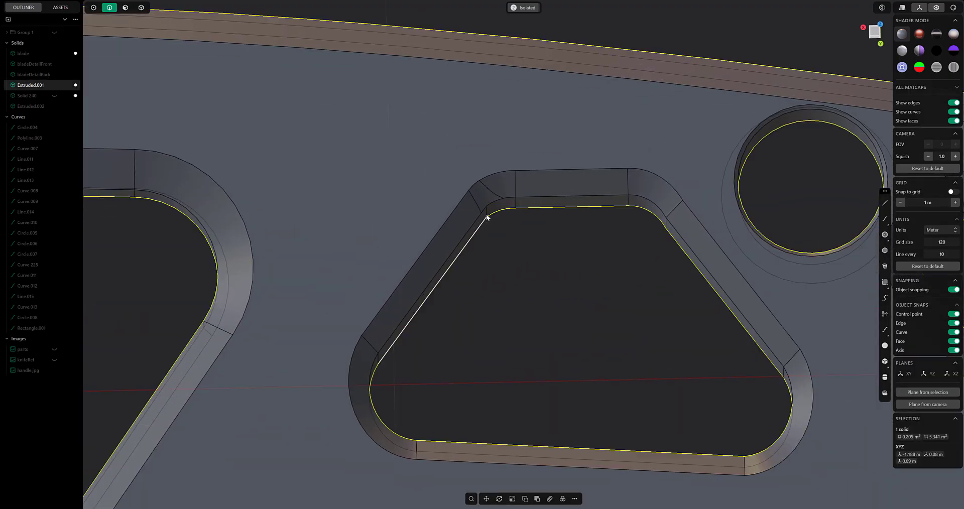
{"action": "left_click", "coordinate": [482, 217]}
{"action": "key", "text": "b"}
{"action": "right_click", "coordinate": [504, 253]}
Compare the reshaped middle cutout and the scale's outline with handle.jpg in top view
{"action": "scroll", "coordinate": [541, 321], "scroll_direction": "down", "scroll_amount": 5}
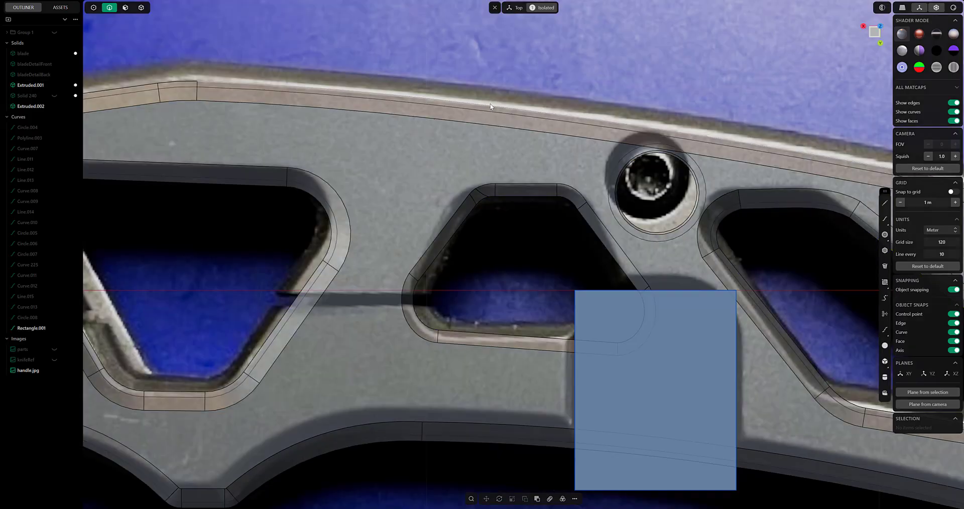
{"action": "middle_click_drag", "start_coordinate": [545, 218], "coordinate": [428, 190], "text": "shift"}
{"action": "key", "text": "KP_7"}
{"action": "scroll", "coordinate": [428, 193], "scroll_direction": "down", "scroll_amount": 5}
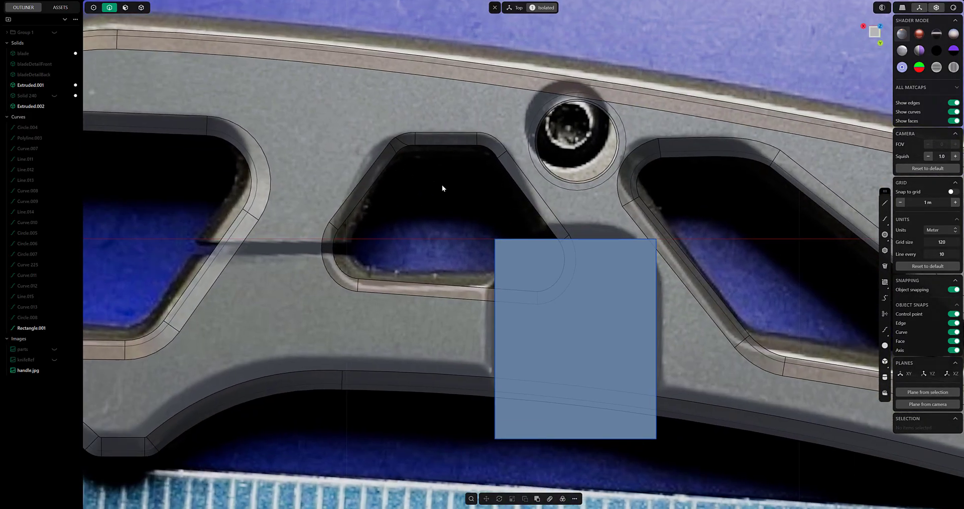
{"action": "scroll", "coordinate": [404, 110], "scroll_direction": "up", "scroll_amount": 5}
{"action": "scroll", "coordinate": [441, 160], "scroll_direction": "down", "scroll_amount": 5}
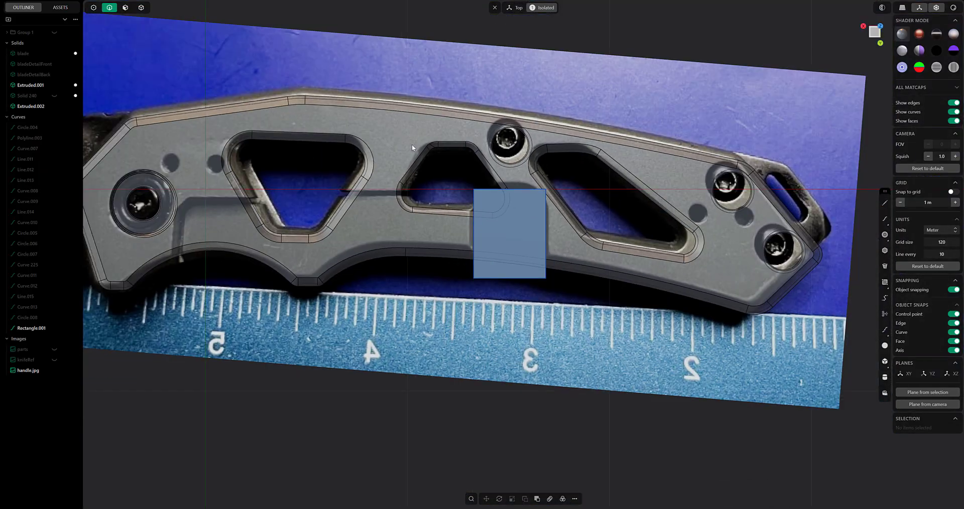
{"action": "middle_click_drag", "start_coordinate": [422, 133], "coordinate": [507, 209], "text": "shift"}
Select the cutter block beside the middle cutout and isolate it
{"action": "middle_click_drag", "start_coordinate": [527, 292], "coordinate": [478, 169]}
{"action": "left_click", "coordinate": [141, 8]}
{"action": "middle_click_drag", "start_coordinate": [547, 208], "coordinate": [511, 198], "text": "shift"}
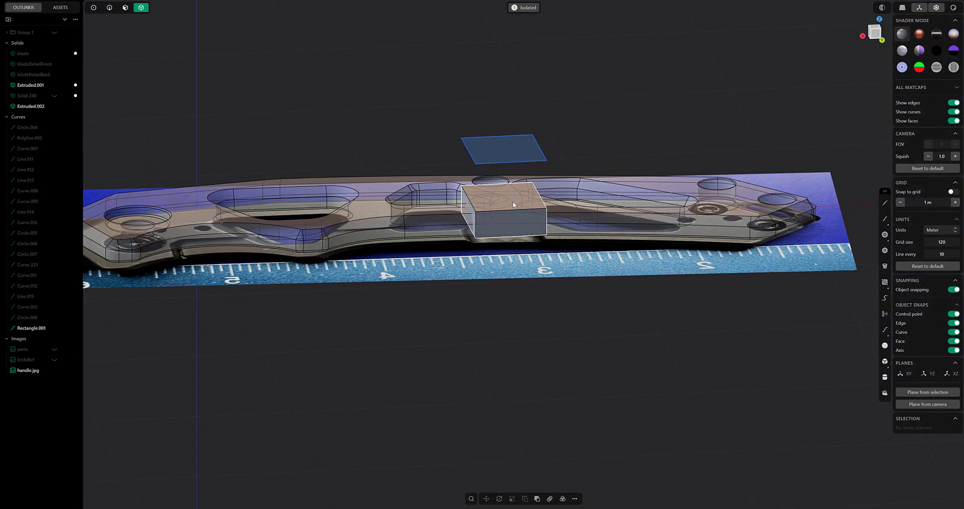
{"action": "left_click", "coordinate": [512, 197]}
{"action": "key", "text": "g"}
{"action": "key", "text": "slash"}
Fillet the block's two rear vertical edges and its rear and side bottom edges by about 0.065 m
{"action": "left_click", "coordinate": [109, 8]}
{"action": "scroll", "coordinate": [447, 183], "scroll_direction": "up", "scroll_amount": 5}
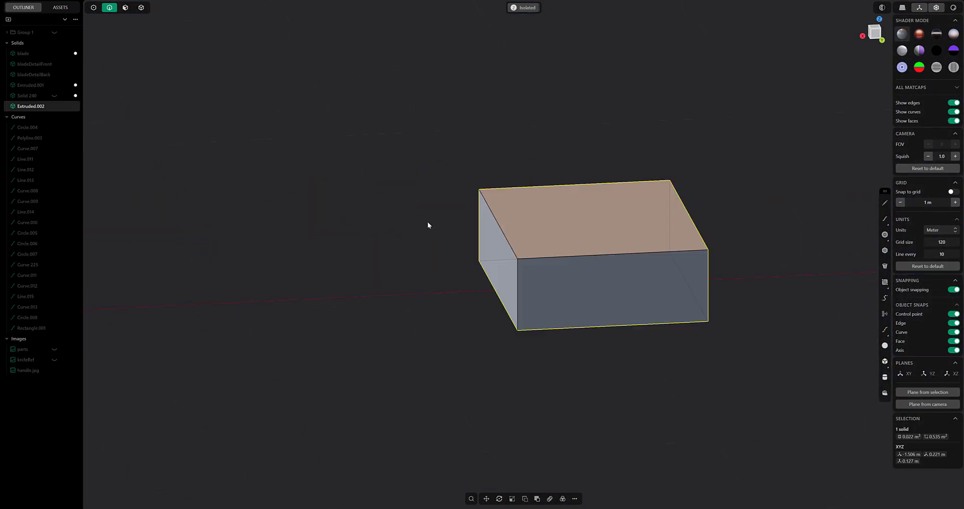
{"action": "middle_click_drag", "start_coordinate": [426, 221], "coordinate": [477, 196]}
{"action": "left_click", "coordinate": [473, 197]}
{"action": "left_click", "coordinate": [507, 242], "text": "shift"}
{"action": "left_click", "coordinate": [454, 238], "text": "shift"}
{"action": "left_click", "coordinate": [440, 213], "text": "shift"}
{"action": "middle_click_drag", "start_coordinate": [296, 255], "coordinate": [433, 242]}
{"action": "left_click", "coordinate": [398, 241], "text": "shift"}
{"action": "key", "text": "d"}
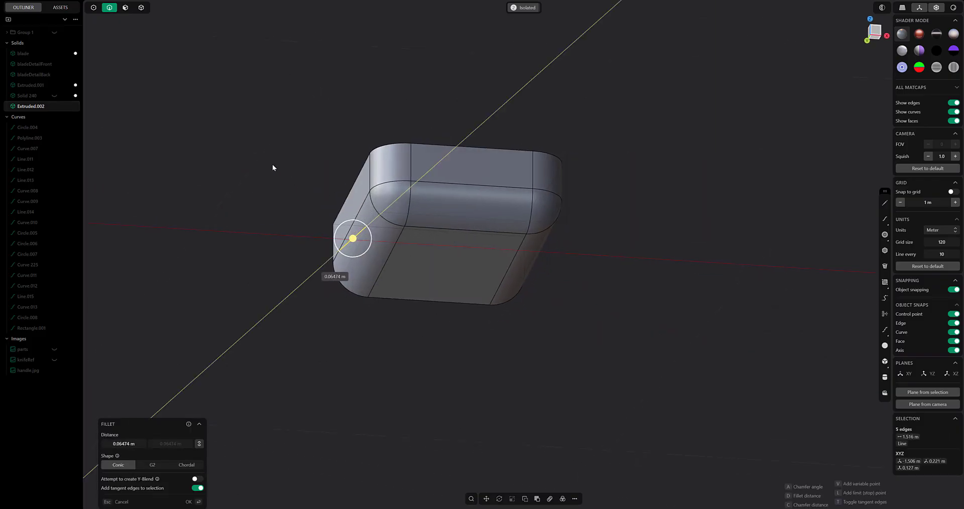
{"action": "right_click", "coordinate": [272, 168]}
Subtract the rounded block from the upper scale to cut the recess, and isolate the scale
{"action": "middle_click_drag", "start_coordinate": [482, 171], "coordinate": [269, 231]}
{"action": "middle_click_drag", "start_coordinate": [196, 50], "coordinate": [373, 238]}
{"action": "key", "text": "slash"}
{"action": "left_click", "coordinate": [389, 301]}
{"action": "middle_click_drag", "start_coordinate": [389, 301], "coordinate": [396, 213]}
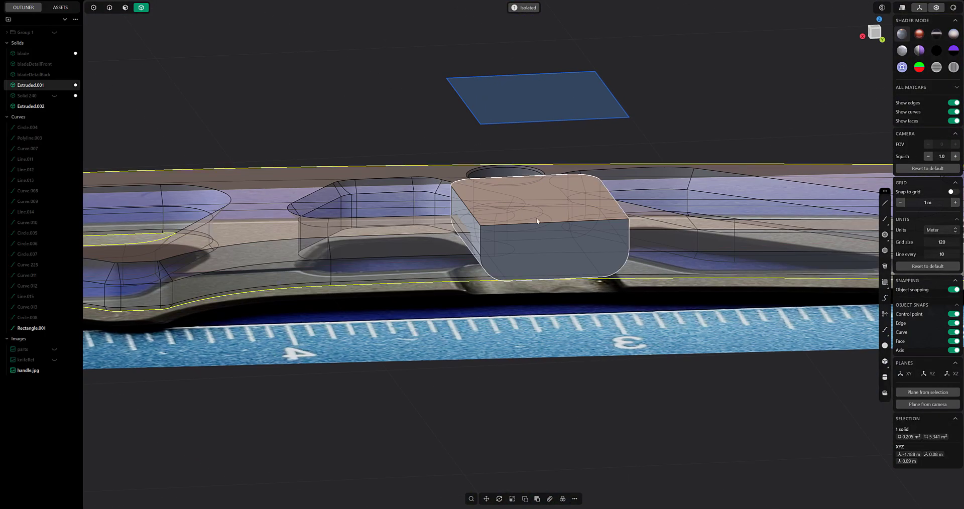
{"action": "middle_click_drag", "start_coordinate": [537, 221], "coordinate": [524, 196], "text": "alt"}
{"action": "key", "text": "q"}
{"action": "left_click", "coordinate": [525, 192]}
{"action": "right_click", "coordinate": [525, 191]}
{"action": "middle_click_drag", "start_coordinate": [483, 145], "coordinate": [411, 181], "text": "alt"}
{"action": "key", "text": "slash"}
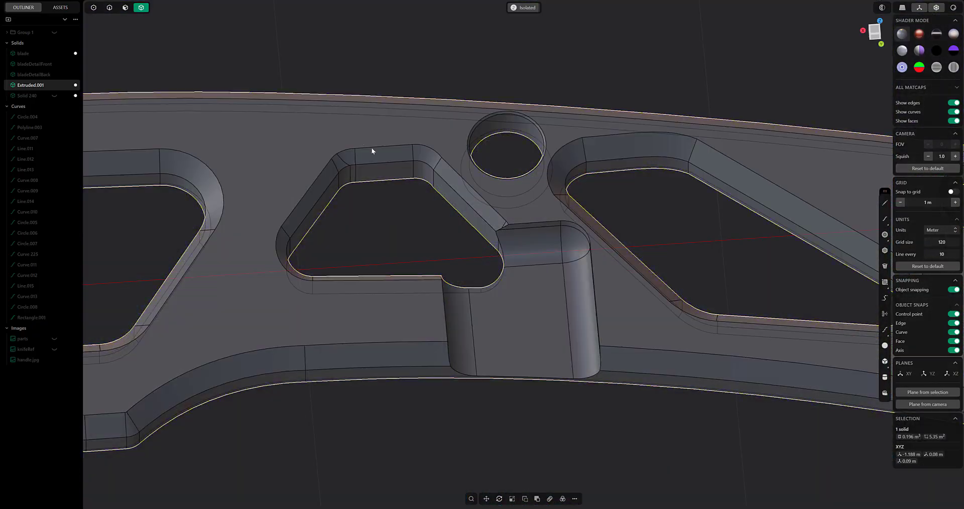
{"action": "middle_click_drag", "start_coordinate": [371, 148], "coordinate": [217, 66]}
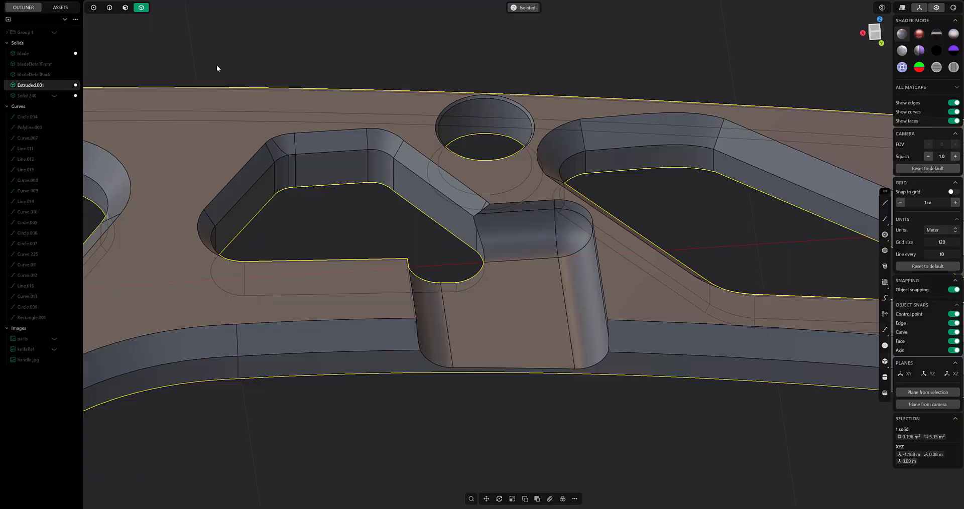
Try to move the middle cutout's sloped faces next to the recess along X
{"action": "left_click", "coordinate": [398, 190]}
{"action": "key", "text": "e"}
{"action": "key", "text": "KP_7"}
{"action": "key", "text": "Escape"}
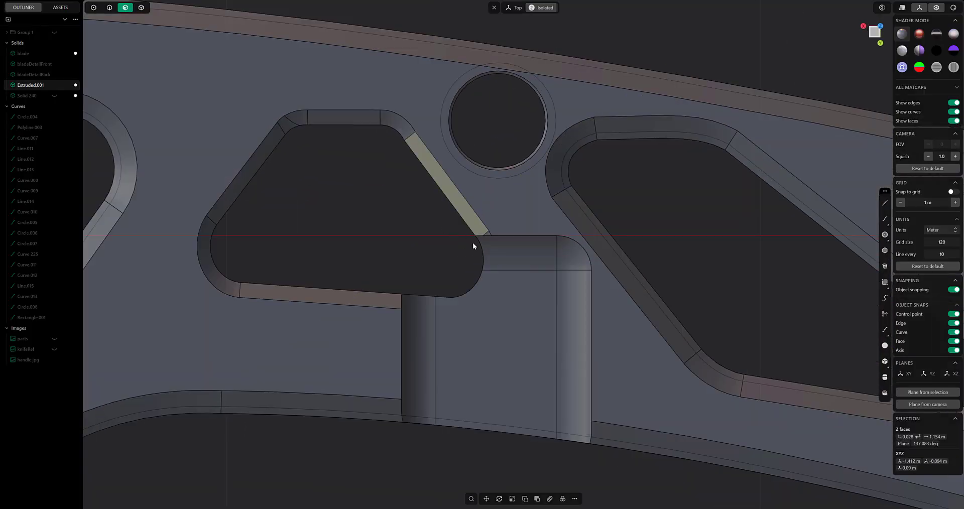
{"action": "middle_click_drag", "start_coordinate": [465, 259], "coordinate": [466, 233]}
{"action": "key", "text": "Escape"}
{"action": "key", "text": "KP_7"}
{"action": "key", "text": "Escape"}
{"action": "key", "text": "o"}
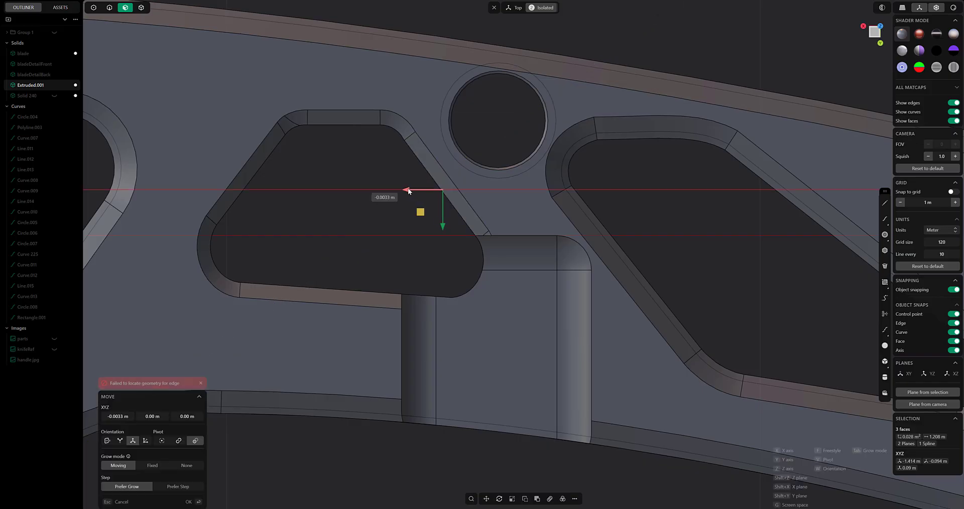
{"action": "key", "text": "Escape"}
{"action": "middle_click_drag", "start_coordinate": [395, 191], "coordinate": [339, 77]}
{"action": "key", "text": "o"}
Fillet the bevel and wall edges at the middle cutout's upper-right corner separately, each by about 0.6 m
{"action": "left_click", "coordinate": [108, 10]}
{"action": "scroll", "coordinate": [428, 237], "scroll_direction": "up", "scroll_amount": 2}
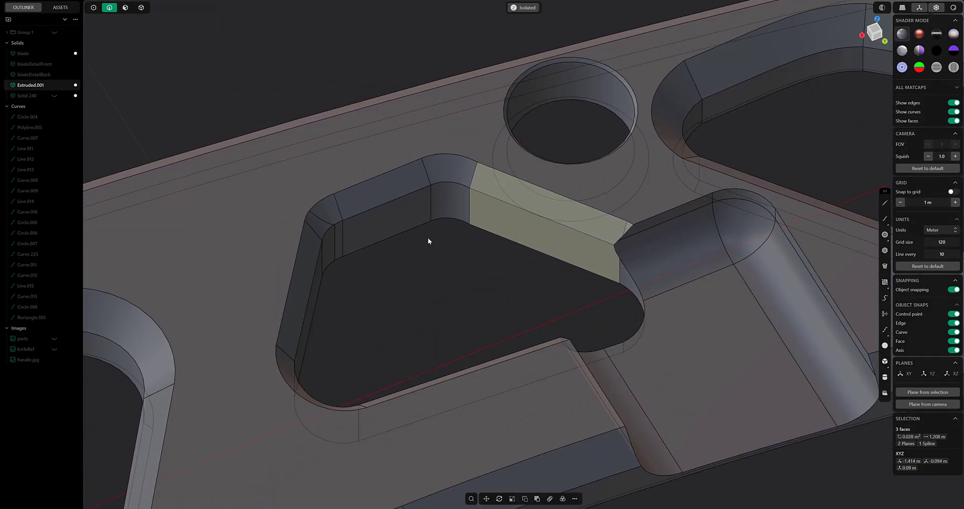
{"action": "left_click", "coordinate": [468, 204]}
{"action": "key", "text": "f"}
{"action": "scroll", "coordinate": [500, 184], "scroll_direction": "up", "scroll_amount": 5}
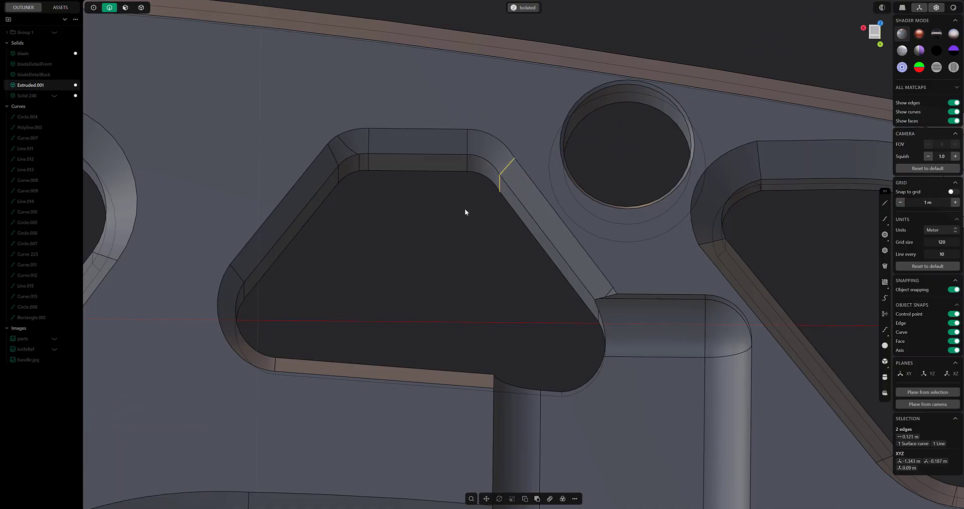
{"action": "left_click", "coordinate": [503, 167]}
{"action": "key", "text": "f"}
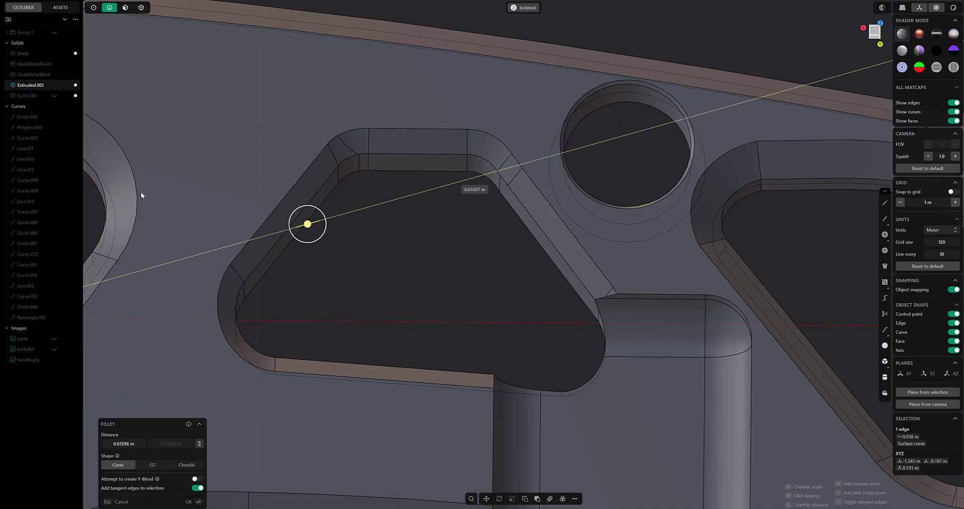
{"action": "left_click", "coordinate": [500, 184]}
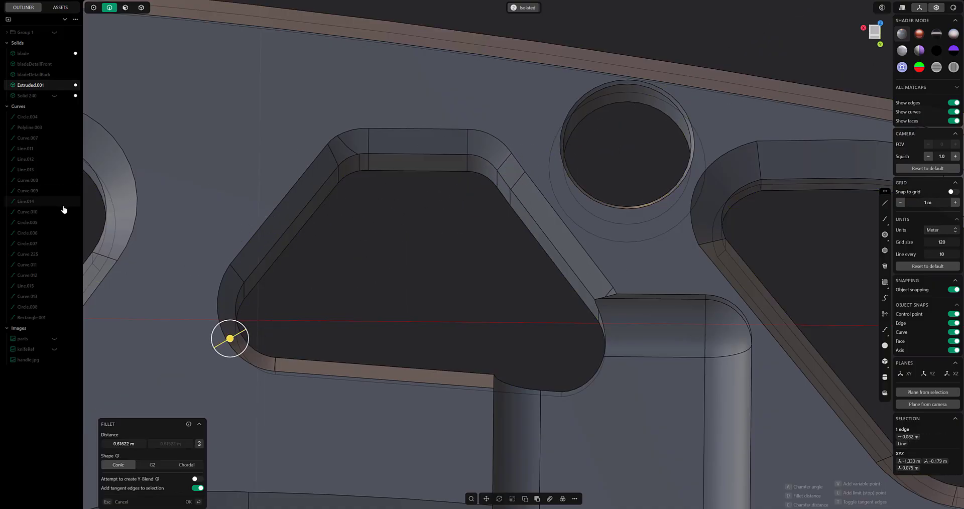
{"action": "key", "text": "Return"}
Chamfer the middle cutout's edge loop on the scale's inner face slightly and return to top view
{"action": "scroll", "coordinate": [441, 289], "scroll_direction": "down", "scroll_amount": 10}
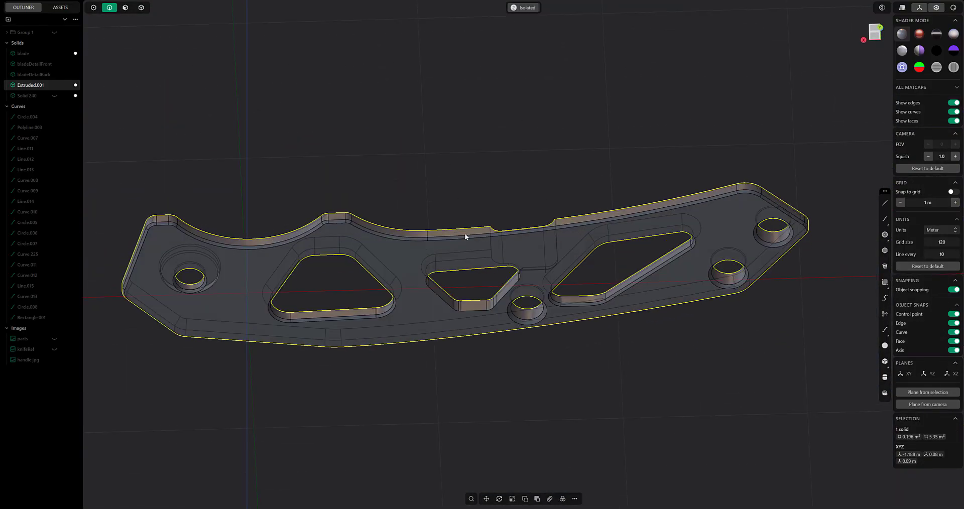
{"action": "scroll", "coordinate": [464, 233], "scroll_direction": "up", "scroll_amount": 5}
{"action": "middle_click_drag", "start_coordinate": [522, 164], "coordinate": [456, 198]}
{"action": "left_click", "coordinate": [275, 206]}
{"action": "key", "text": "f"}
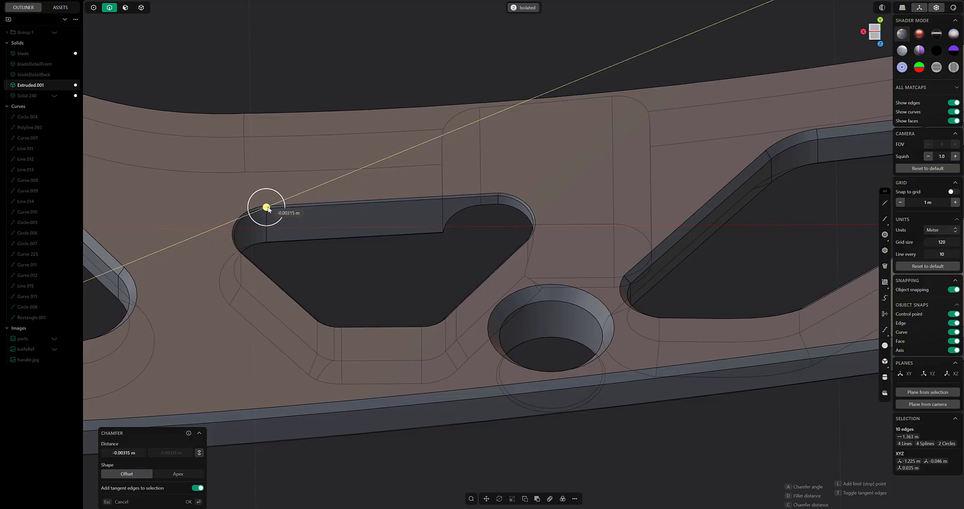
{"action": "key", "text": "Return"}
{"action": "key", "text": "7"}
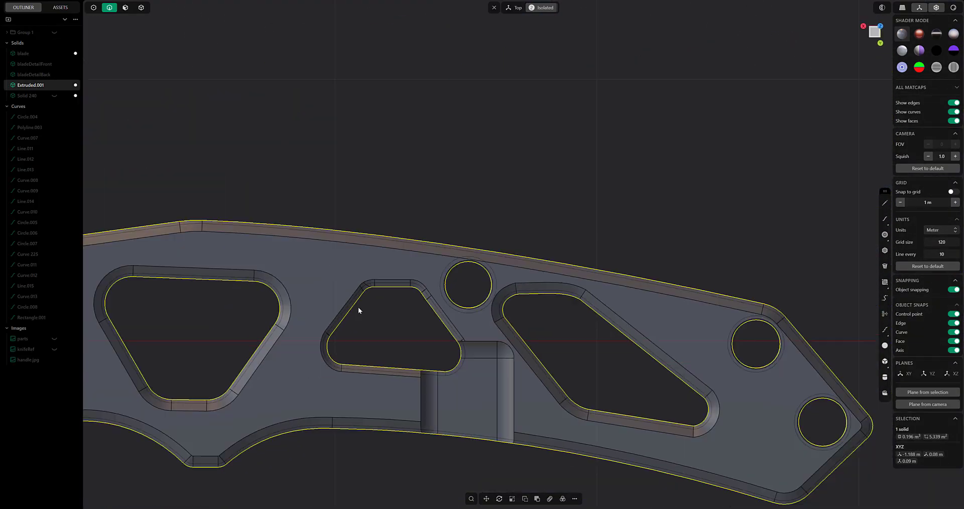
Draw a straight line about 1.113 m long over the handle photo, from the recess to inside the front cutout
{"action": "scroll", "coordinate": [358, 310], "scroll_direction": "down", "scroll_amount": 3}
{"action": "middle_click_drag", "start_coordinate": [359, 310], "coordinate": [410, 232], "text": "shift"}
{"action": "key", "text": "4"}
{"action": "left_click", "coordinate": [404, 155]}
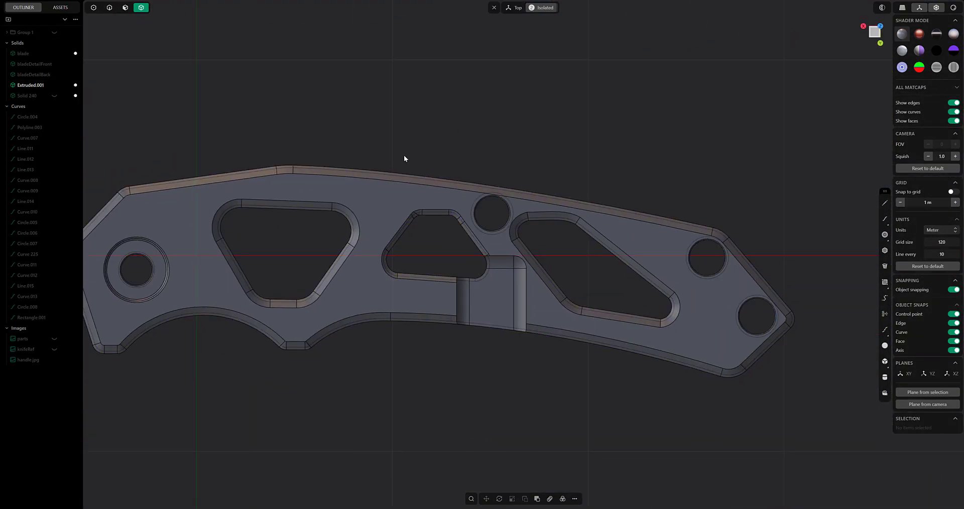
{"action": "key", "text": "slash"}
{"action": "middle_click_drag", "start_coordinate": [387, 271], "coordinate": [551, 222], "text": "shift"}
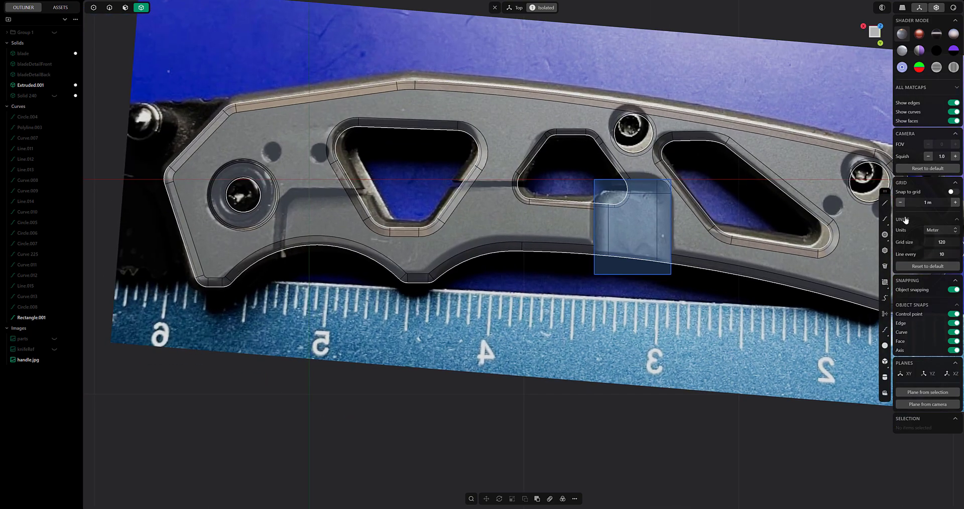
{"action": "left_click", "coordinate": [885, 203]}
{"action": "scroll", "coordinate": [580, 217], "scroll_direction": "up", "scroll_amount": 2}
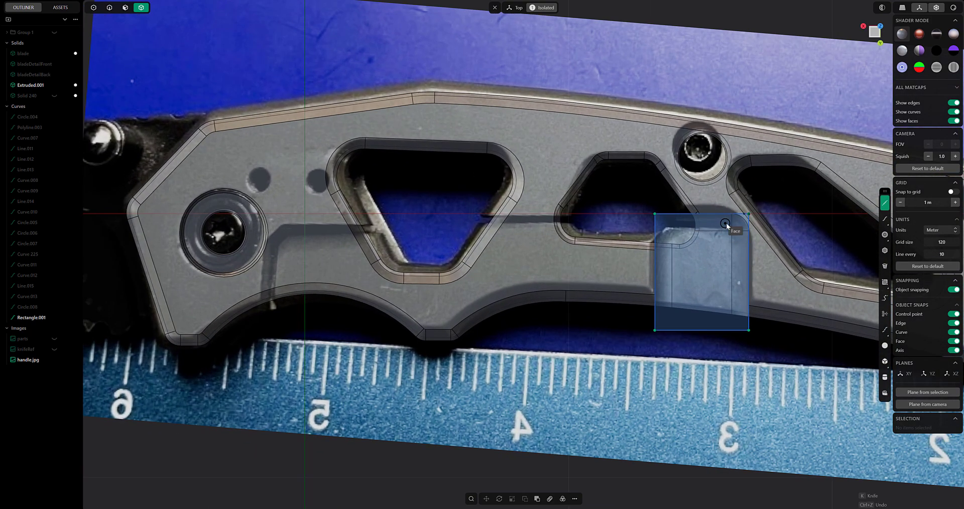
{"action": "left_click", "coordinate": [727, 223]}
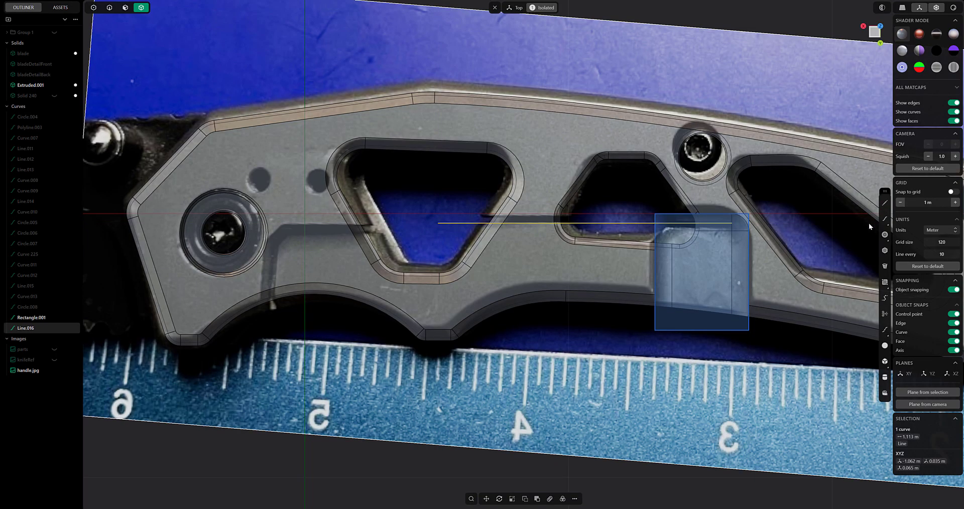
{"action": "left_click", "coordinate": [438, 222]}
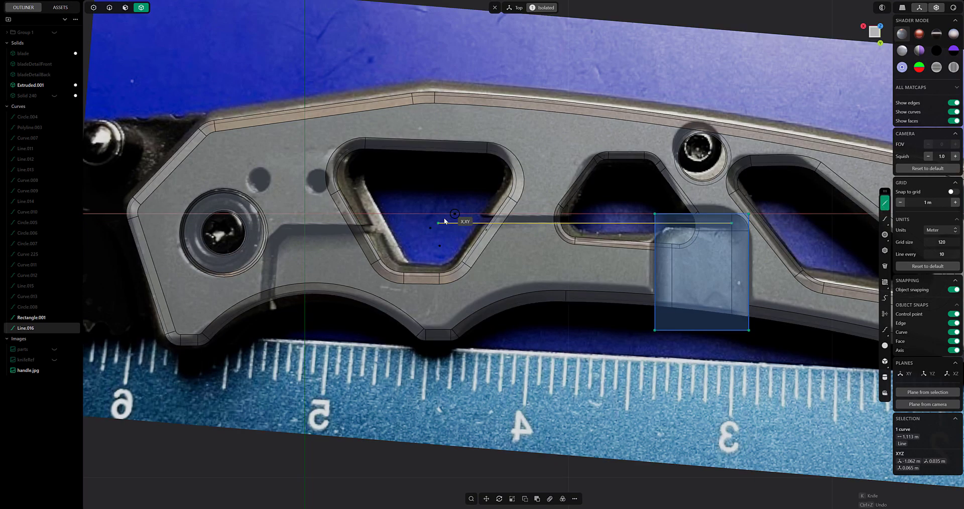
Trace the bent slot near the pivot hole with a polyline from the scale's lower edge into the front cutout
{"action": "left_click", "coordinate": [273, 243]}
{"action": "left_click", "coordinate": [284, 234]}
{"action": "left_click", "coordinate": [383, 227]}
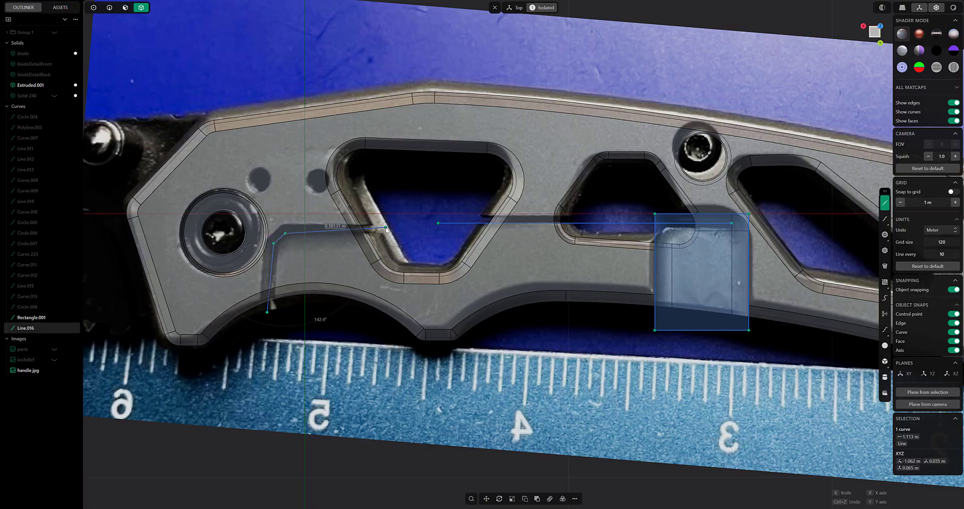
{"action": "right_click", "coordinate": [383, 227]}
{"action": "middle_click_drag", "start_coordinate": [349, 261], "coordinate": [457, 212], "text": "shift"}
Straighten the bent polyline by aligning its two end points with the neighbouring corner points
{"action": "left_click", "coordinate": [375, 263]}
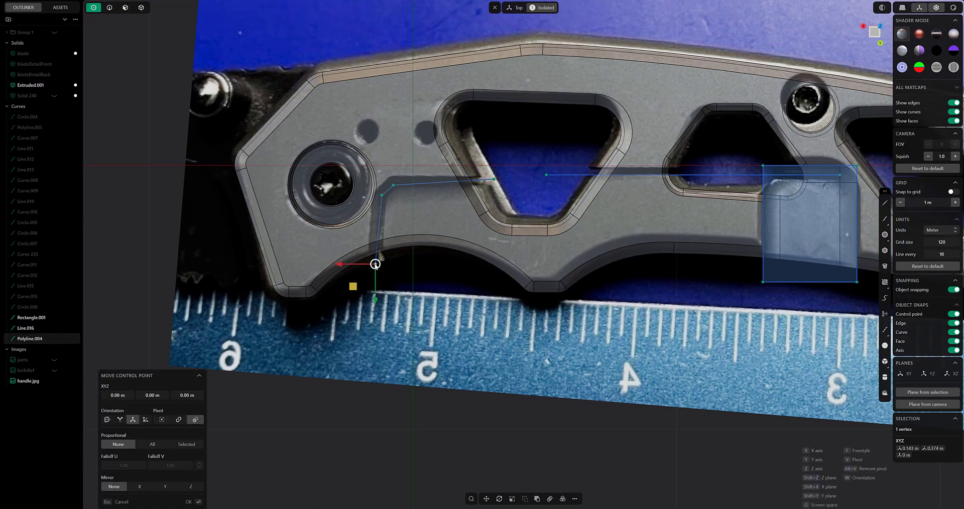
{"action": "key", "text": "Escape"}
{"action": "left_click", "coordinate": [374, 263]}
{"action": "left_click_drag", "start_coordinate": [345, 263], "coordinate": [380, 197]}
{"action": "right_click", "coordinate": [403, 226]}
{"action": "middle_click_drag", "start_coordinate": [404, 230], "coordinate": [324, 243], "text": "shift"}
{"action": "left_click", "coordinate": [411, 233]}
{"action": "right_click", "coordinate": [346, 239]}
Pipe both the line and the polyline with 4 vertices, a section size of 0.01 m and a 45° angle
{"action": "scroll", "coordinate": [367, 257], "scroll_direction": "down", "scroll_amount": 5}
{"action": "middle_click_drag", "start_coordinate": [341, 243], "coordinate": [355, 200]}
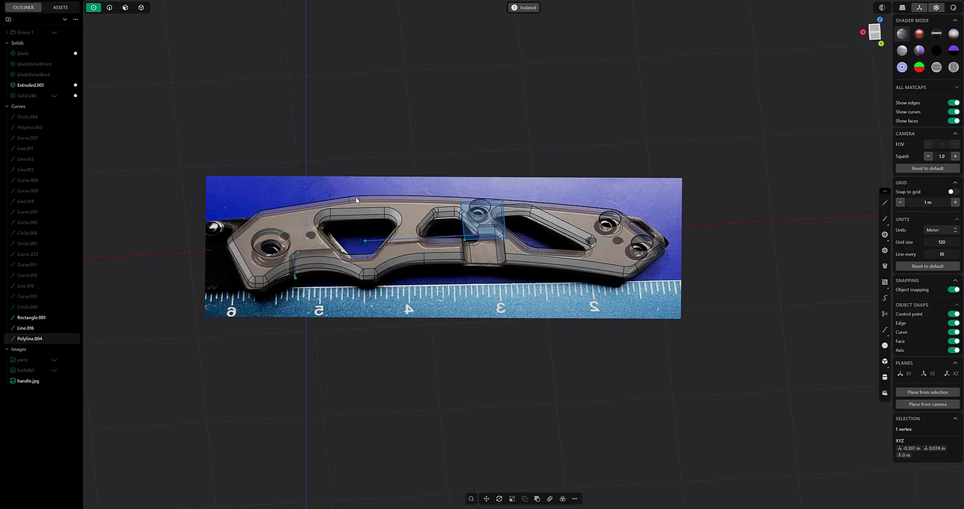
{"action": "left_click", "coordinate": [319, 255], "text": "shift"}
{"action": "scroll", "coordinate": [396, 255], "scroll_direction": "up", "scroll_amount": 3}
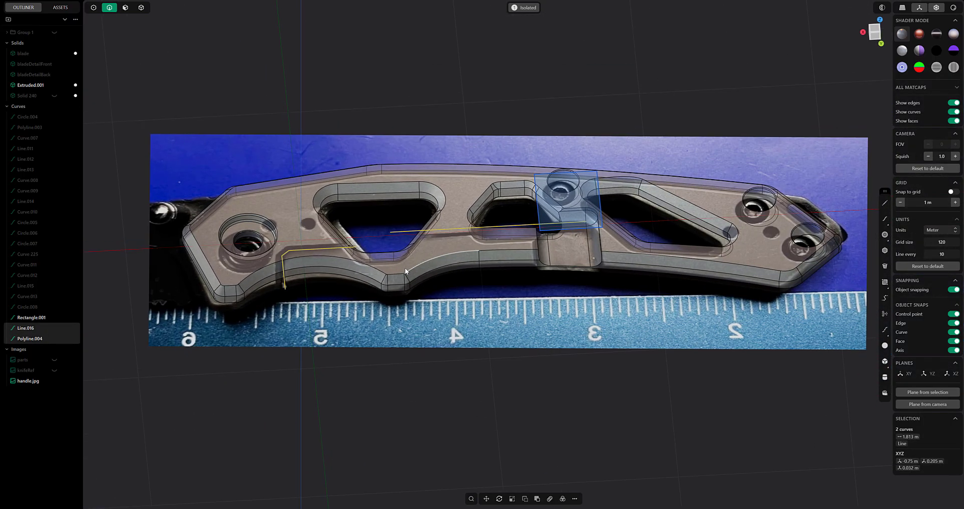
{"action": "right_click", "coordinate": [405, 267]}
{"action": "left_click", "coordinate": [422, 296]}
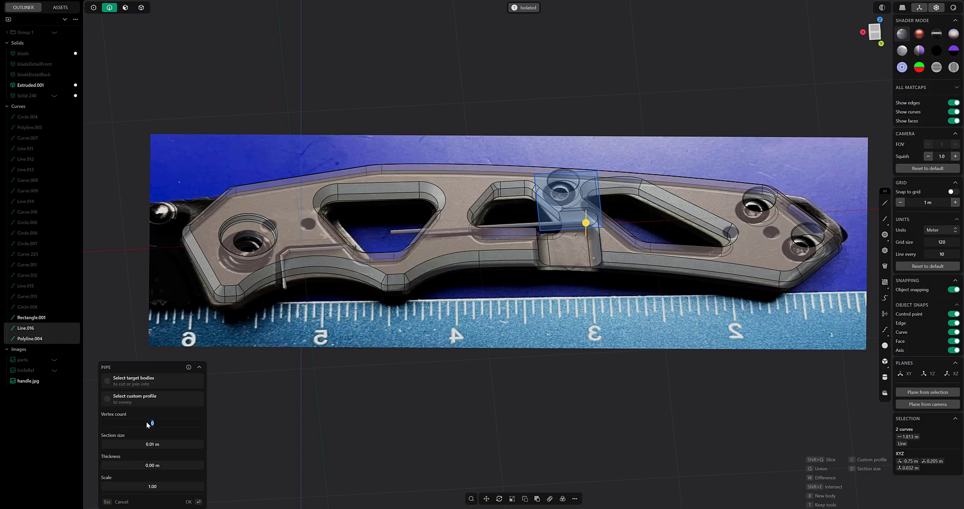
{"action": "scroll", "coordinate": [236, 459], "scroll_direction": "down", "scroll_amount": 1}
{"action": "middle_click_drag", "start_coordinate": [236, 459], "coordinate": [292, 415], "text": "shift"}
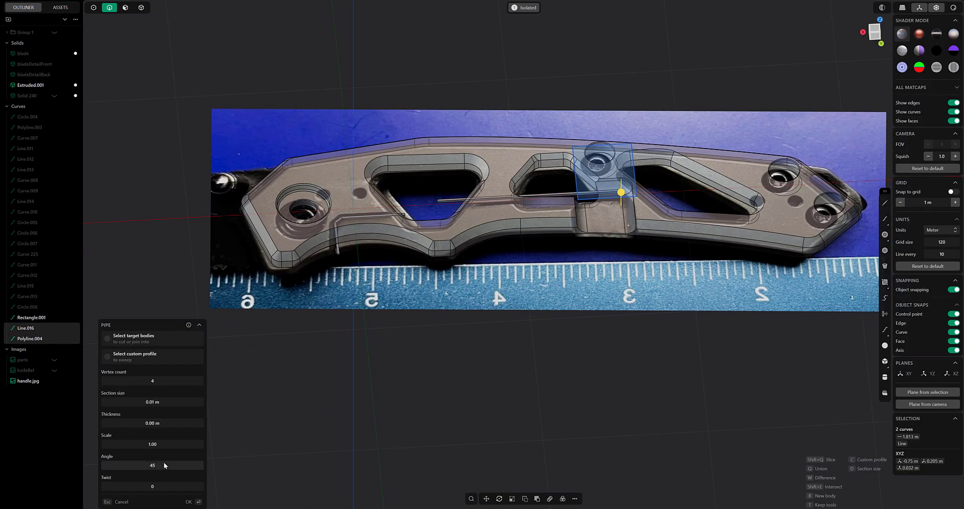
{"action": "scroll", "coordinate": [477, 309], "scroll_direction": "up", "scroll_amount": 5}
{"action": "middle_click_drag", "start_coordinate": [480, 325], "coordinate": [433, 368]}
{"action": "scroll", "coordinate": [490, 286], "scroll_direction": "down", "scroll_amount": 3}
{"action": "scroll", "coordinate": [420, 336], "scroll_direction": "up", "scroll_amount": 3}
{"action": "scroll", "coordinate": [419, 336], "scroll_direction": "down", "scroll_amount": 1}
{"action": "key", "text": "Return"}
Push the top faces of the long pipe and of the bent pipe's longest segment up past the scale
{"action": "middle_click_drag", "start_coordinate": [404, 316], "coordinate": [475, 258]}
{"action": "left_click", "coordinate": [484, 303]}
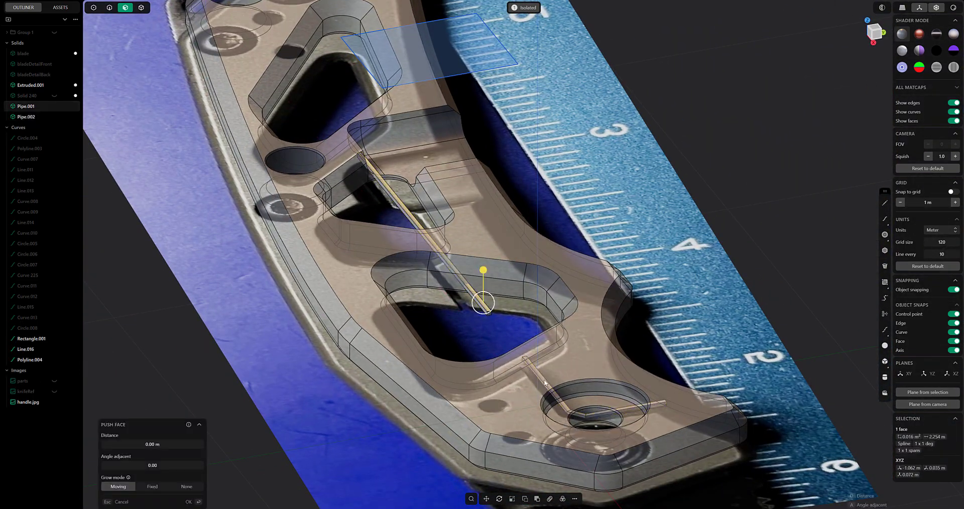
{"action": "middle_click_drag", "start_coordinate": [543, 379], "coordinate": [490, 279]}
{"action": "left_click", "coordinate": [490, 279], "text": "shift"}
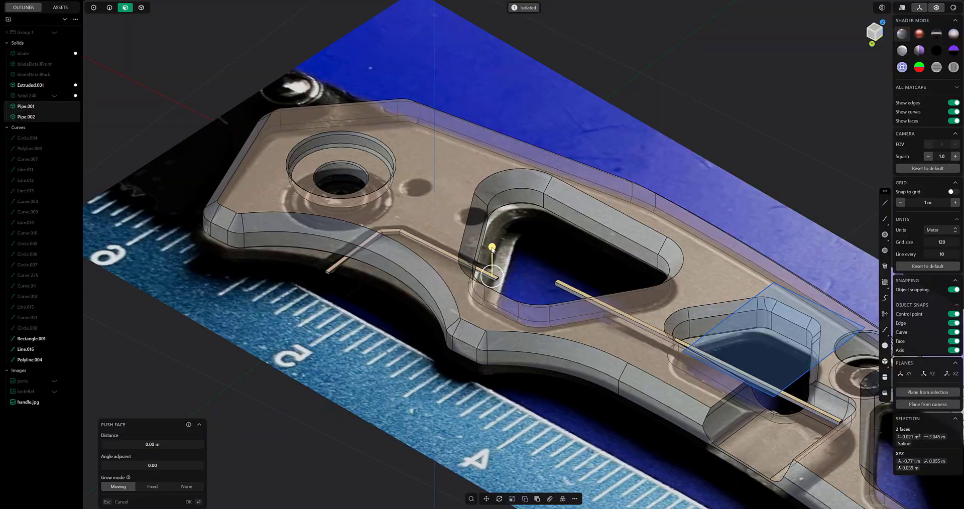
{"action": "left_click_drag", "start_coordinate": [492, 249], "coordinate": [490, 201]}
{"action": "middle_click_drag", "start_coordinate": [529, 251], "coordinate": [368, 350]}
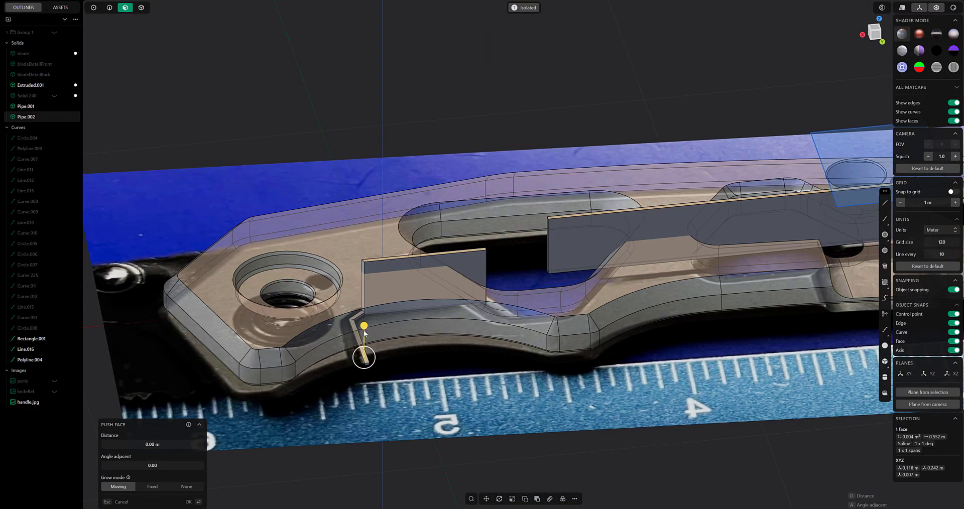
Isolate the bent pipe and try to match its two lower top faces to the raised segment's top face
{"action": "left_click", "coordinate": [391, 261]}
{"action": "key", "text": "slash"}
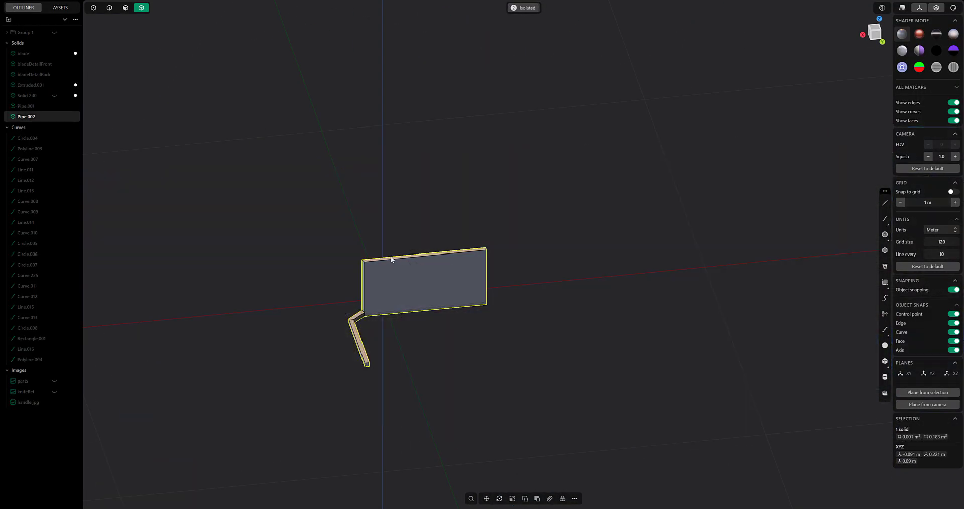
{"action": "left_click", "coordinate": [126, 8]}
{"action": "left_click", "coordinate": [354, 328]}
{"action": "key", "text": "m"}
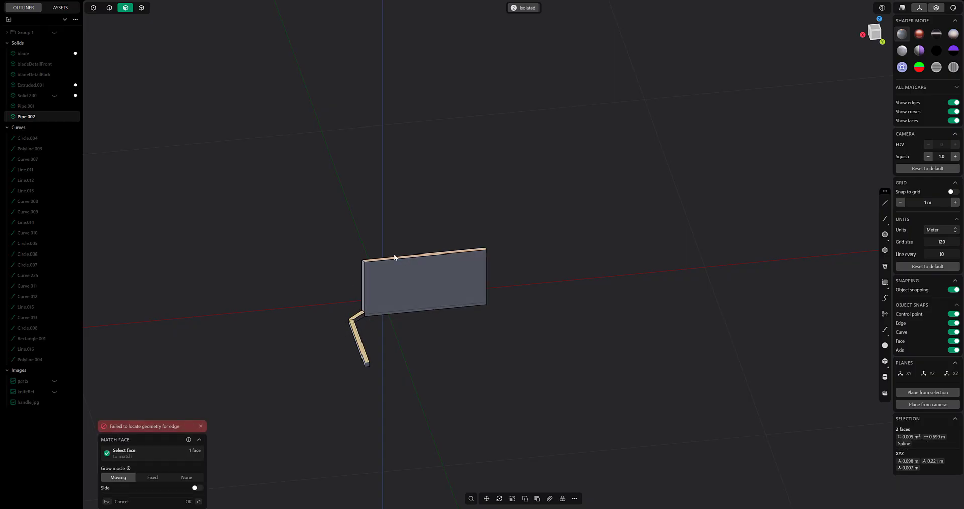
{"action": "middle_click_drag", "start_coordinate": [394, 257], "coordinate": [499, 308]}
Raise the bent pipe's two lower segments to the height of the raised segment with Match Face
{"action": "left_click", "coordinate": [504, 340]}
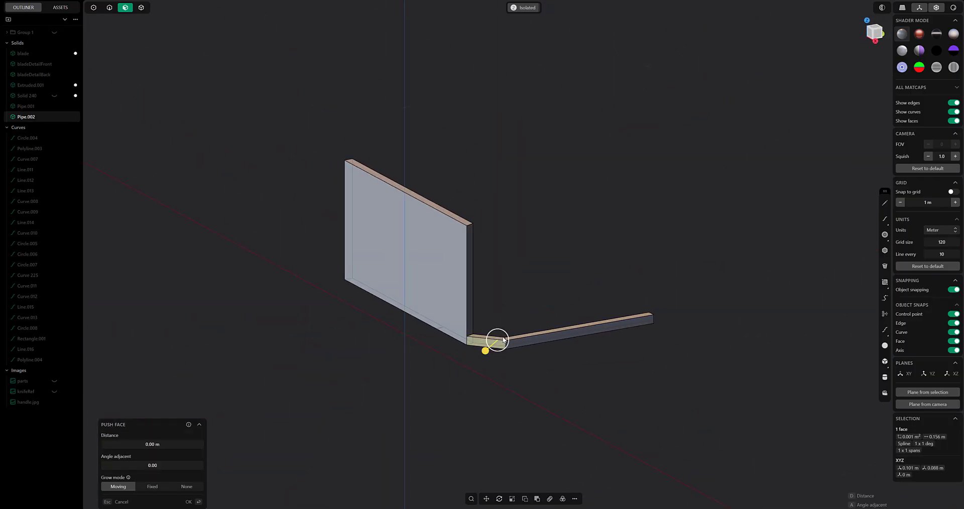
{"action": "left_click", "coordinate": [552, 318]}
{"action": "left_click", "coordinate": [537, 334]}
{"action": "key", "text": "m"}
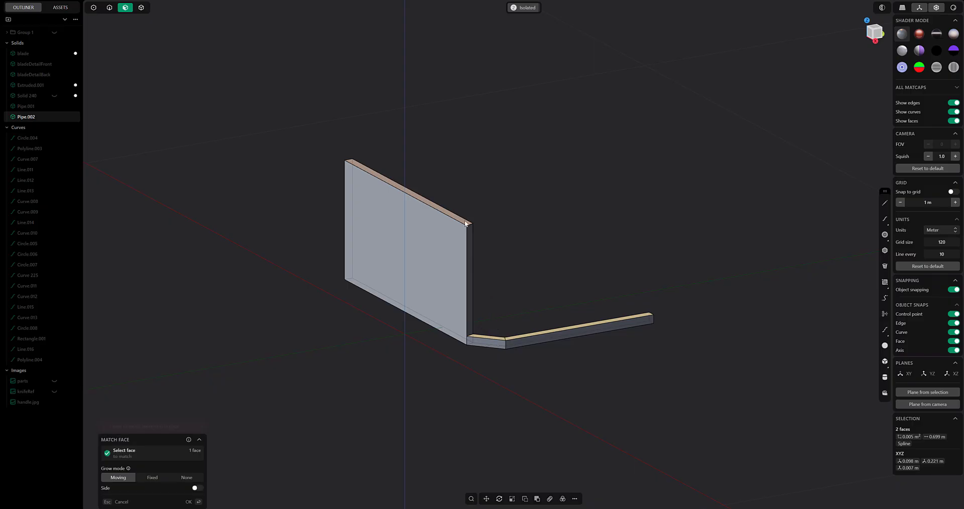
{"action": "key", "text": "g"}
{"action": "left_click_drag", "start_coordinate": [486, 242], "coordinate": [426, 216]}
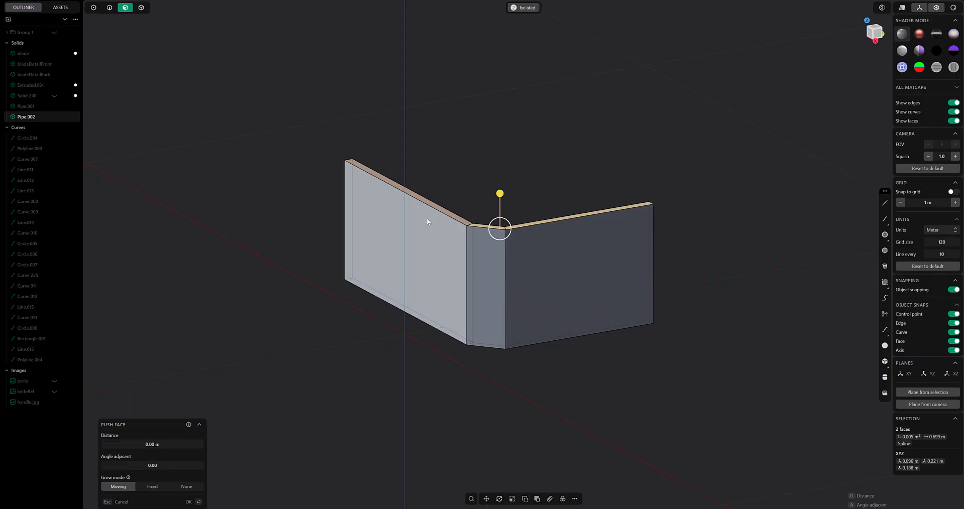
{"action": "key", "text": "7"}
{"action": "key", "text": "Return"}
{"action": "key", "text": "Escape"}
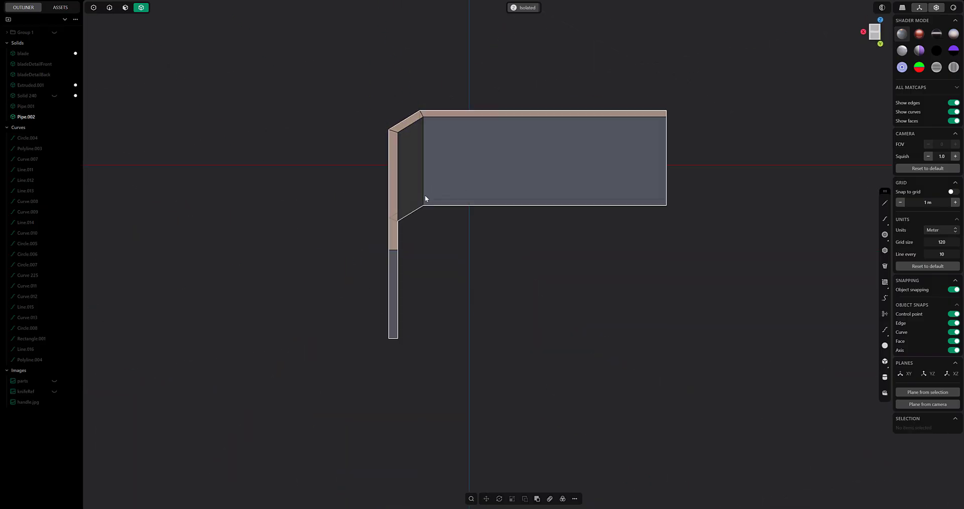
Bring back the other parts and thicken the bent strip by pushing its side faces about 0.019 m
{"action": "key", "text": "slash"}
{"action": "middle_click_drag", "start_coordinate": [488, 260], "coordinate": [554, 293]}
{"action": "left_click", "coordinate": [532, 291]}
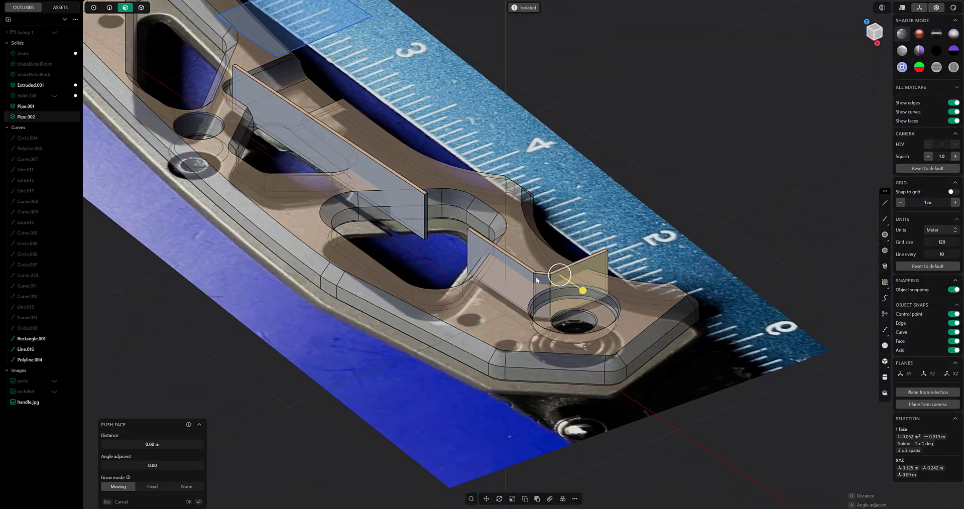
{"action": "left_click", "coordinate": [554, 293], "text": "shift"}
{"action": "key", "text": "7"}
{"action": "scroll", "coordinate": [426, 333], "scroll_direction": "up", "scroll_amount": 3}
{"action": "left_click_drag", "start_coordinate": [464, 232], "coordinate": [466, 234]}
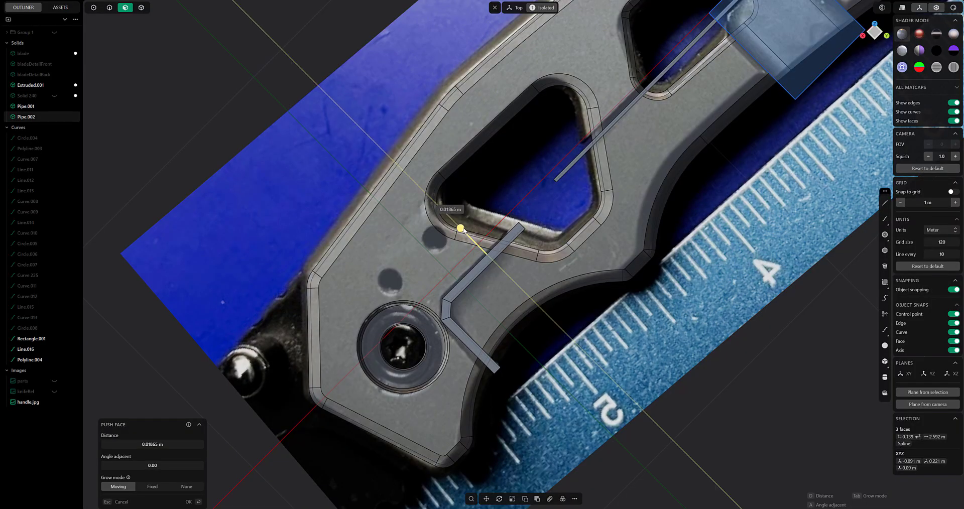
Thicken the long strip by pushing its side face about 0.015 m to match the slot in the photo
{"action": "middle_click_drag", "start_coordinate": [543, 216], "coordinate": [471, 205]}
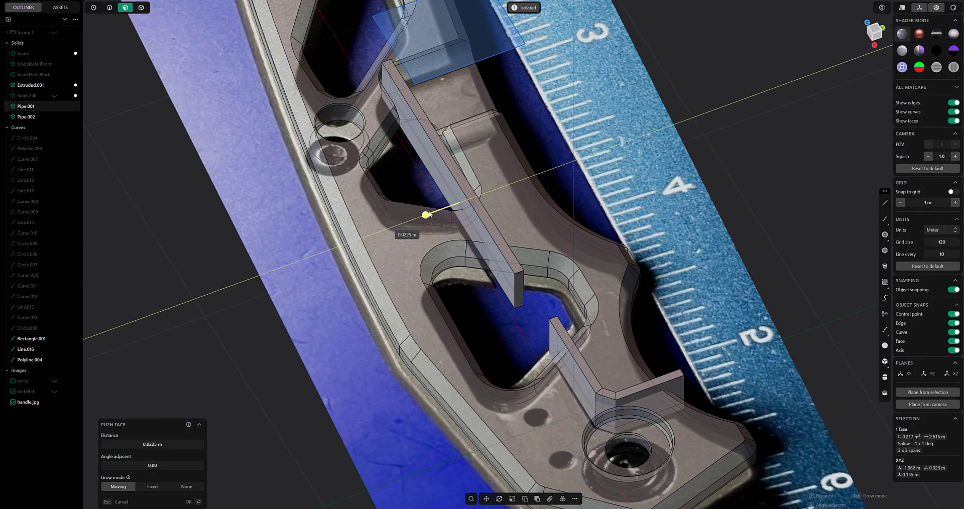
{"action": "key", "text": "7"}
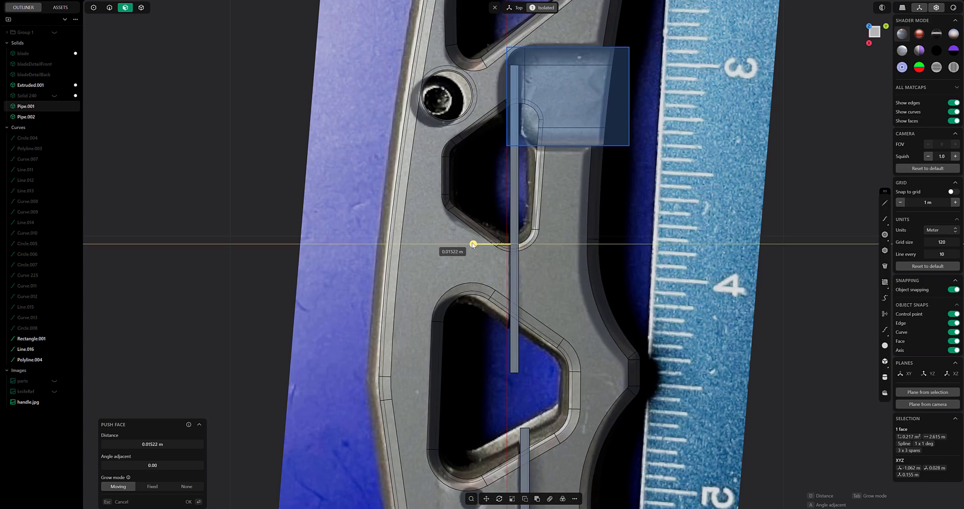
{"action": "key", "text": "7"}
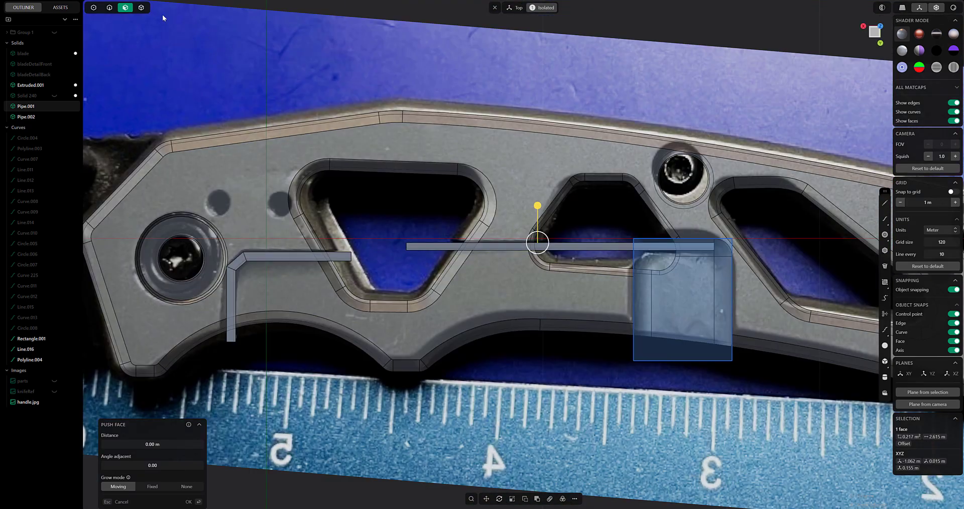
{"action": "key", "text": "Escape"}
Try to rotate the long strip by about 1.8° and move it to line up with the slot in the photo
{"action": "key", "text": "r"}
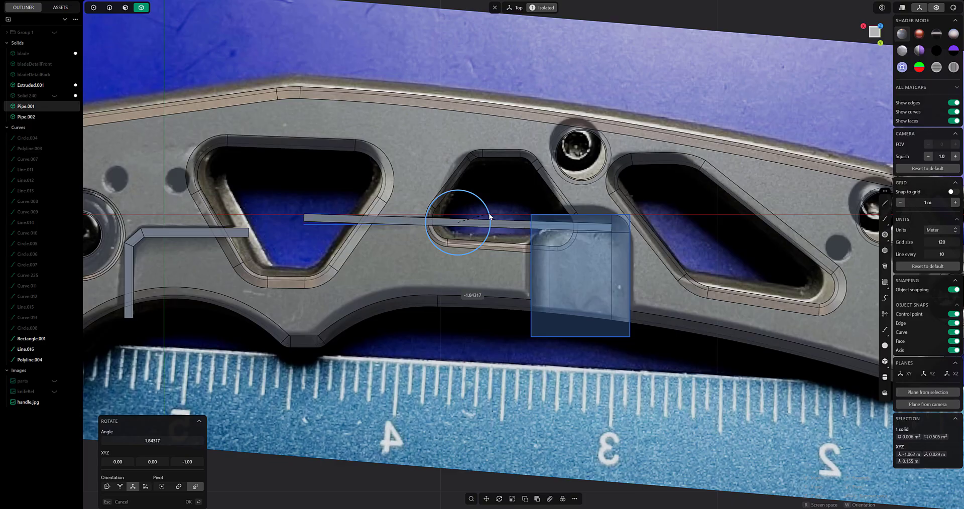
{"action": "key", "text": "Escape"}
{"action": "middle_click_drag", "start_coordinate": [489, 213], "coordinate": [450, 153]}
{"action": "key", "text": "g"}
{"action": "middle_click_drag", "start_coordinate": [555, 187], "coordinate": [438, 219]}
{"action": "key", "text": "Escape"}
Subtract the long strip and the bent strip from the handle scale to cut the slots
{"action": "left_click", "coordinate": [438, 219]}
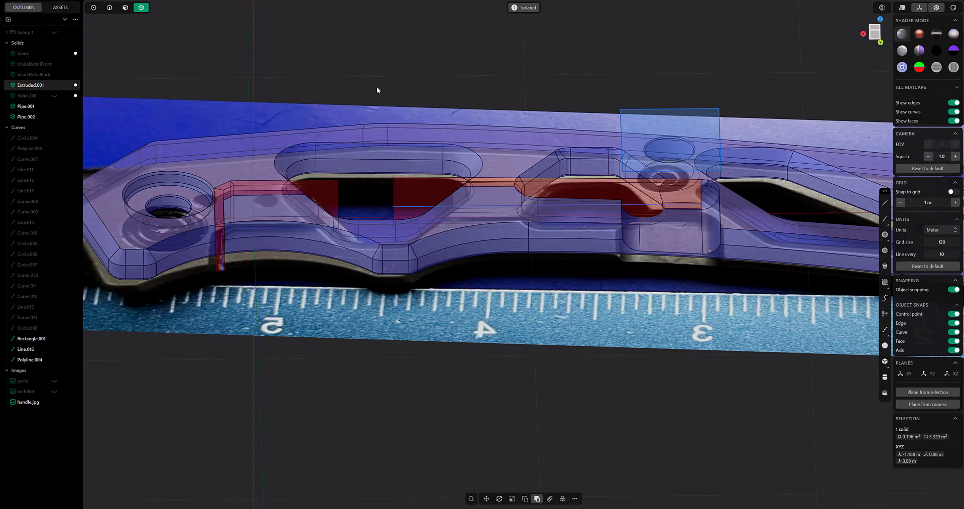
{"action": "key", "text": "Return"}
{"action": "middle_click_drag", "start_coordinate": [377, 86], "coordinate": [440, 146]}
{"action": "left_click", "coordinate": [396, 160]}
Unhide the other handle scale and isolate all the knife solids without the curves and the photo
{"action": "key", "text": "slash"}
{"action": "left_click", "coordinate": [417, 207]}
{"action": "middle_click_drag", "start_coordinate": [417, 208], "coordinate": [430, 242]}
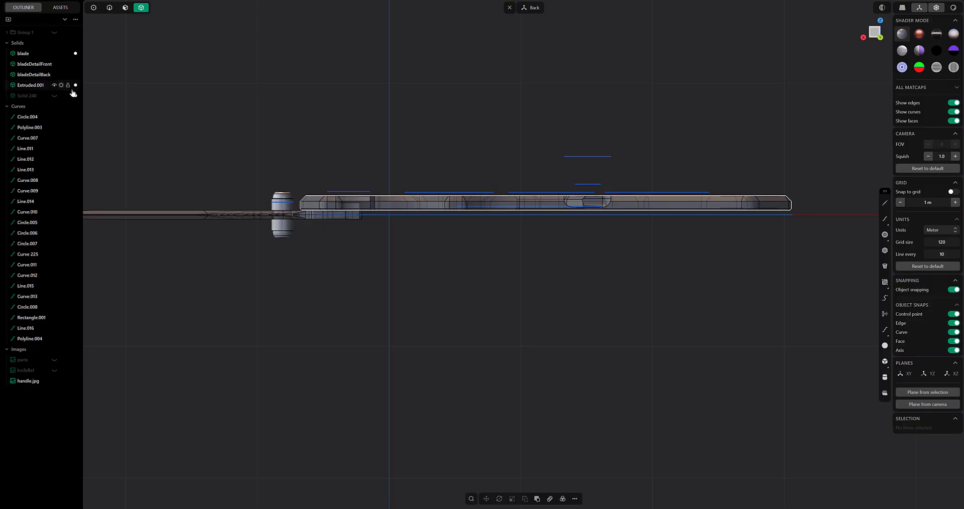
{"action": "middle_click_drag", "start_coordinate": [412, 151], "coordinate": [408, 127]}
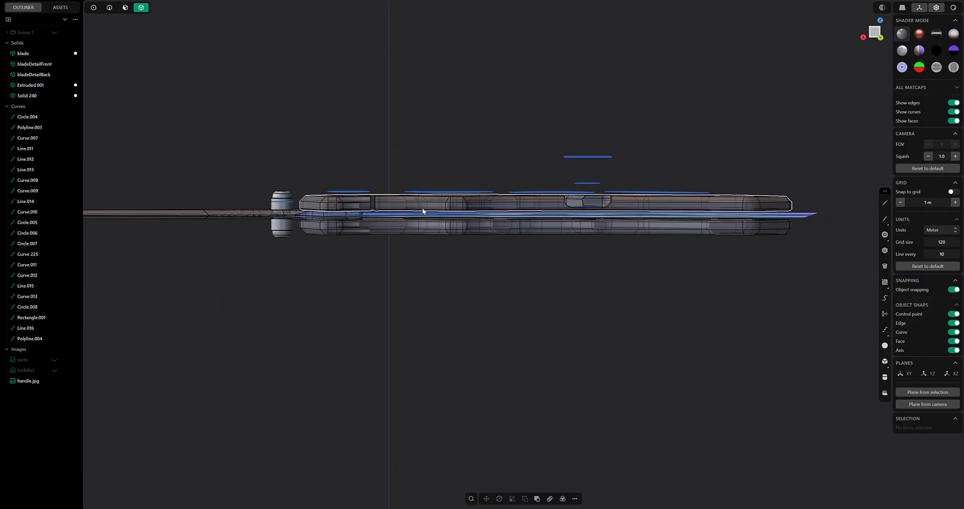
{"action": "middle_click_drag", "start_coordinate": [276, 197], "coordinate": [396, 207]}
{"action": "key", "text": "slash"}
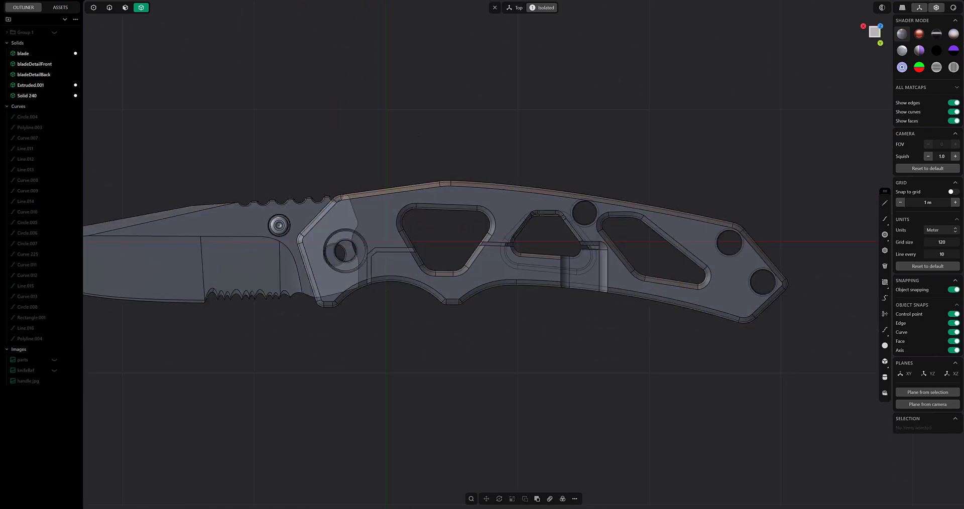
Flip both handle scales along Z with Scale and move the slotted scale below the other one
{"action": "middle_click_drag", "start_coordinate": [577, 212], "coordinate": [551, 189]}
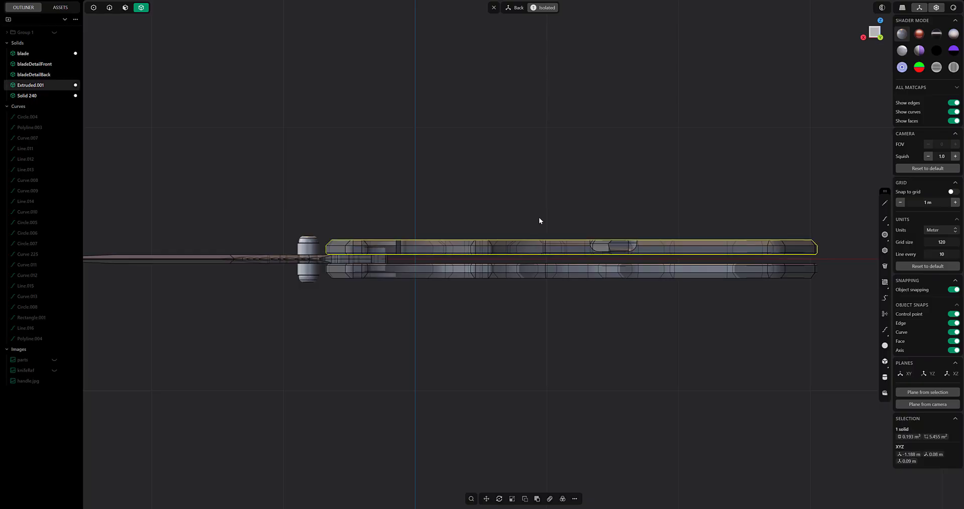
{"action": "key", "text": "s"}
{"action": "left_click_drag", "start_coordinate": [433, 221], "coordinate": [434, 232]}
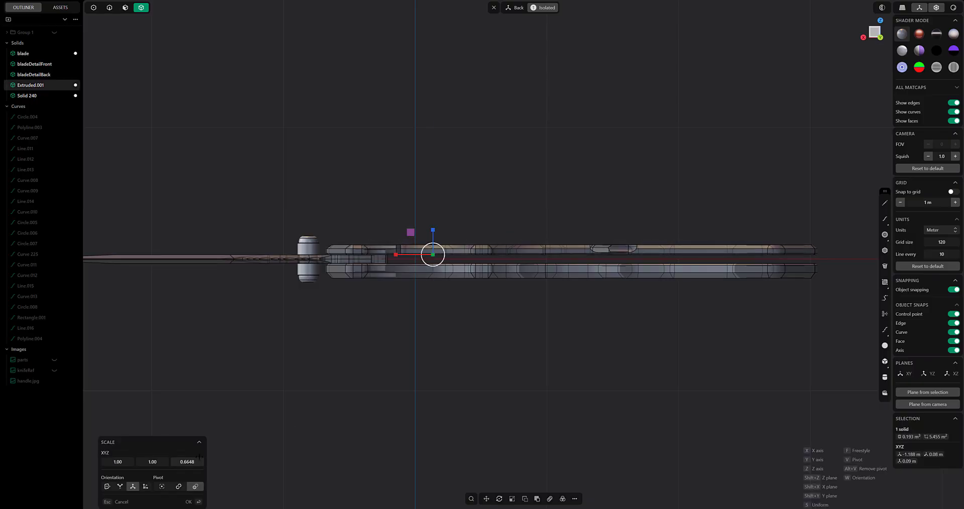
{"action": "key", "text": "Return"}
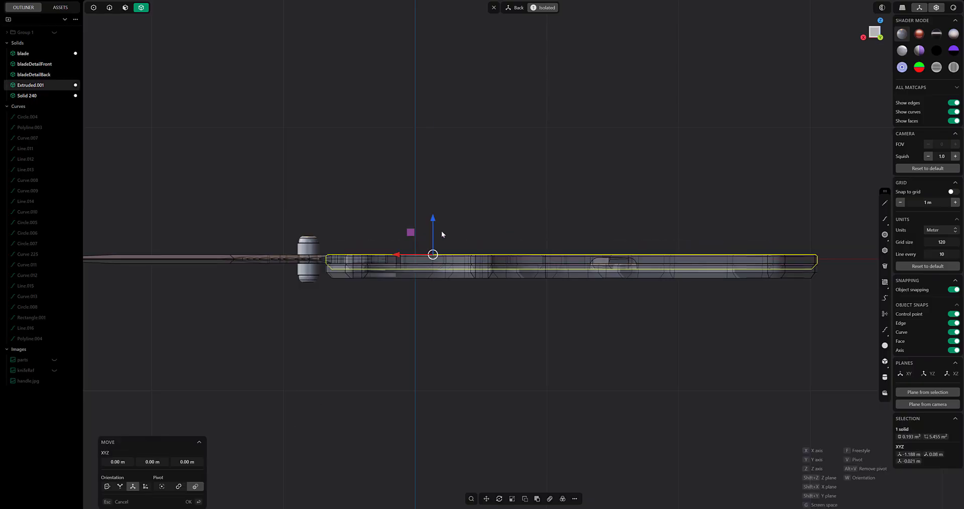
{"action": "mouse_move", "coordinate": [433, 234]}
{"action": "middle_mouse_down"}
{"action": "mouse_move", "coordinate": [509, 309]}
{"action": "mouse_move", "coordinate": [448, 227]}
{"action": "middle_mouse_up"}
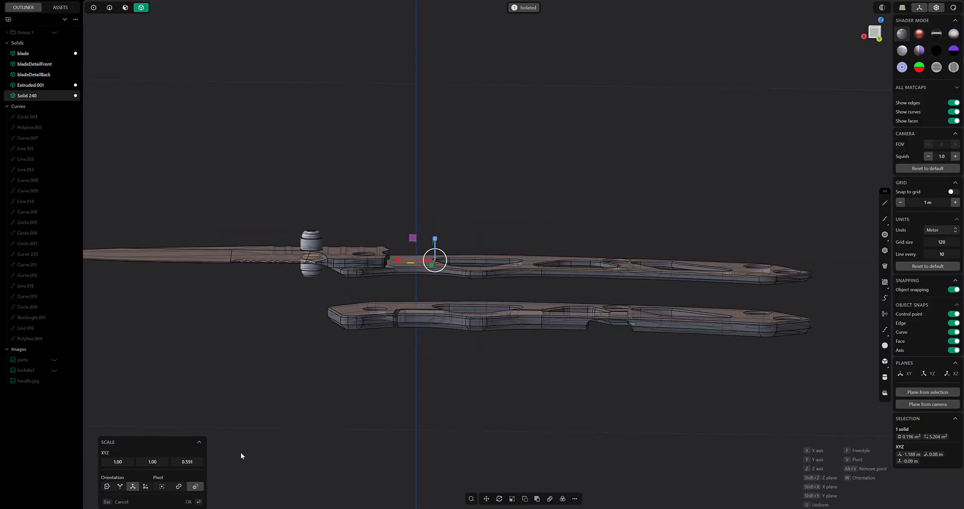
{"action": "key", "text": "Return"}
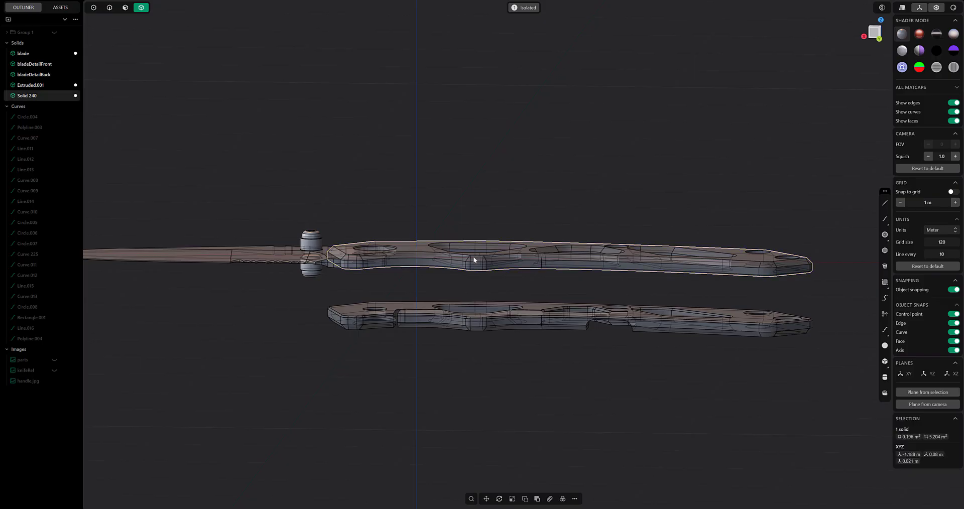
Move the upper handle scale about 0.068 m along Z so its underside rests on the blade's upper surface
{"action": "middle_click_drag", "start_coordinate": [473, 257], "coordinate": [464, 185], "text": "alt"}
{"action": "key", "text": "g"}
{"action": "scroll", "coordinate": [465, 188], "scroll_direction": "up", "scroll_amount": 5}
{"action": "middle_click_drag", "start_coordinate": [542, 292], "coordinate": [647, 183], "text": "shift"}
{"action": "left_click_drag", "start_coordinate": [473, 197], "coordinate": [183, 181]}
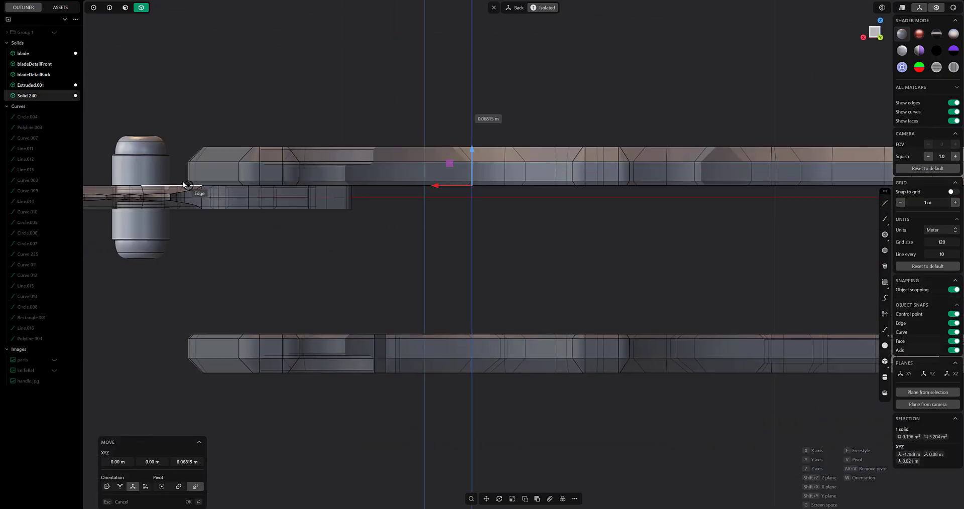
Move the slotted handle scale about 0.358 m up along Z against the underside of the blade
{"action": "left_click_drag", "start_coordinate": [472, 300], "coordinate": [350, 209]}
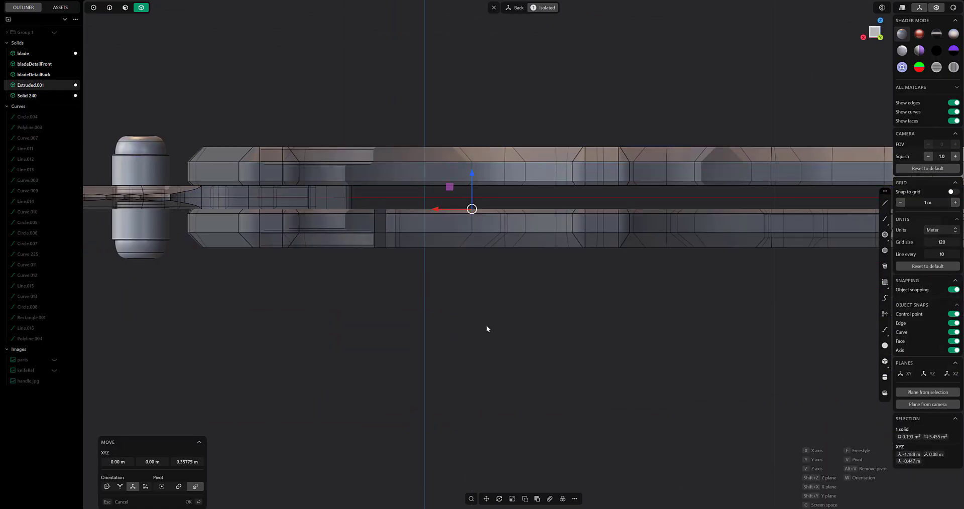
{"action": "scroll", "coordinate": [622, 283], "scroll_direction": "down", "scroll_amount": 5}
{"action": "middle_click_drag", "start_coordinate": [486, 324], "coordinate": [533, 284]}
{"action": "scroll", "coordinate": [547, 253], "scroll_direction": "up", "scroll_amount": 5}
{"action": "key", "text": "Return"}
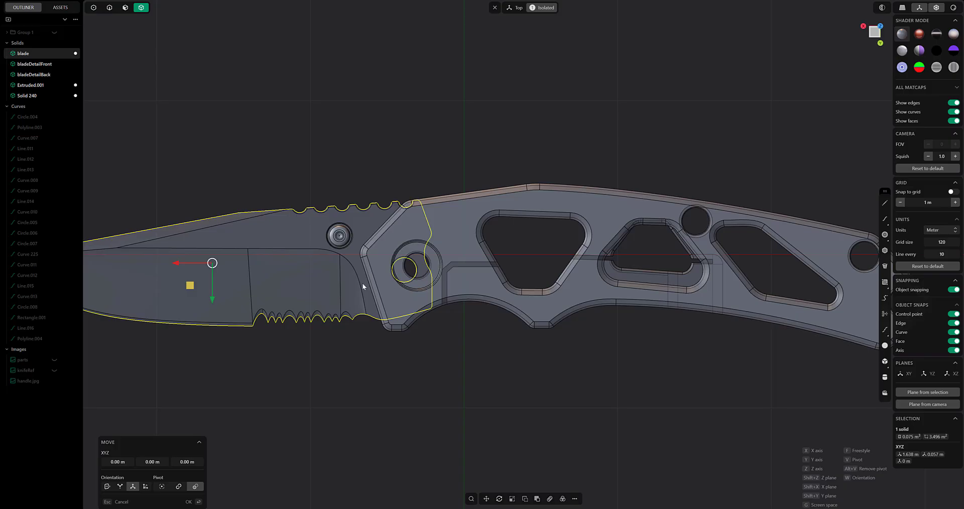
Move the blade so its pivot hole centres on the handle's pivot hole, and move both thumb studs about 0.215 m along X
{"action": "key", "text": "v"}
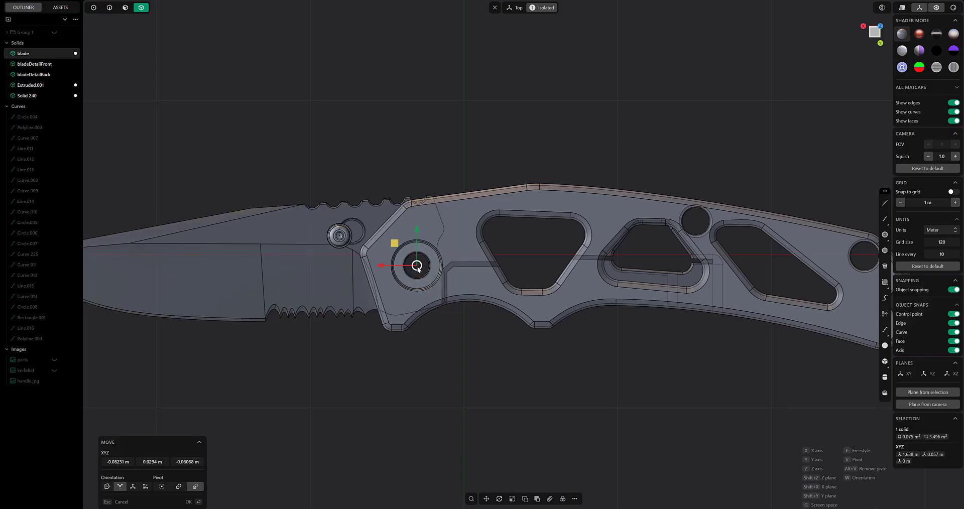
{"action": "key", "text": "Return"}
{"action": "left_click", "coordinate": [339, 235]}
{"action": "middle_click_drag", "start_coordinate": [344, 241], "coordinate": [340, 206]}
{"action": "left_click", "coordinate": [340, 281], "text": "shift"}
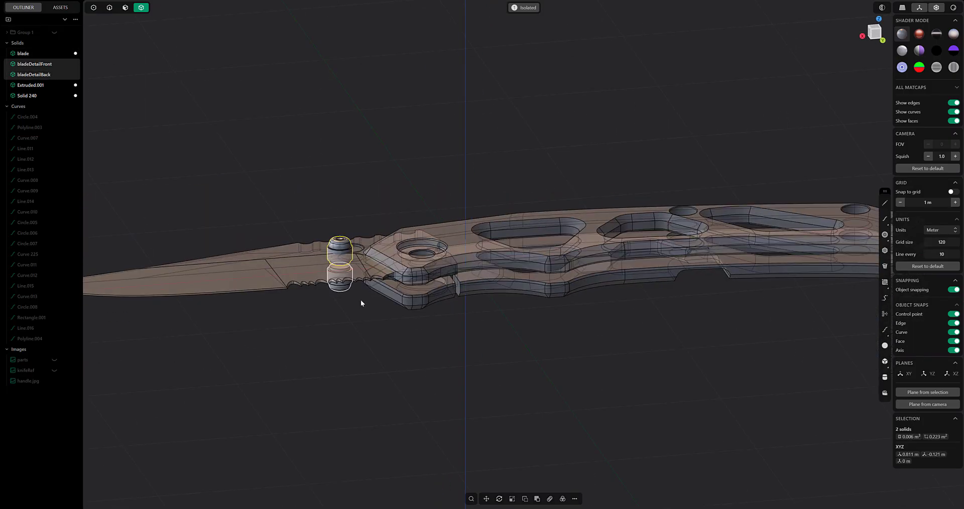
{"action": "middle_click_drag", "start_coordinate": [361, 300], "coordinate": [365, 404], "text": "alt"}
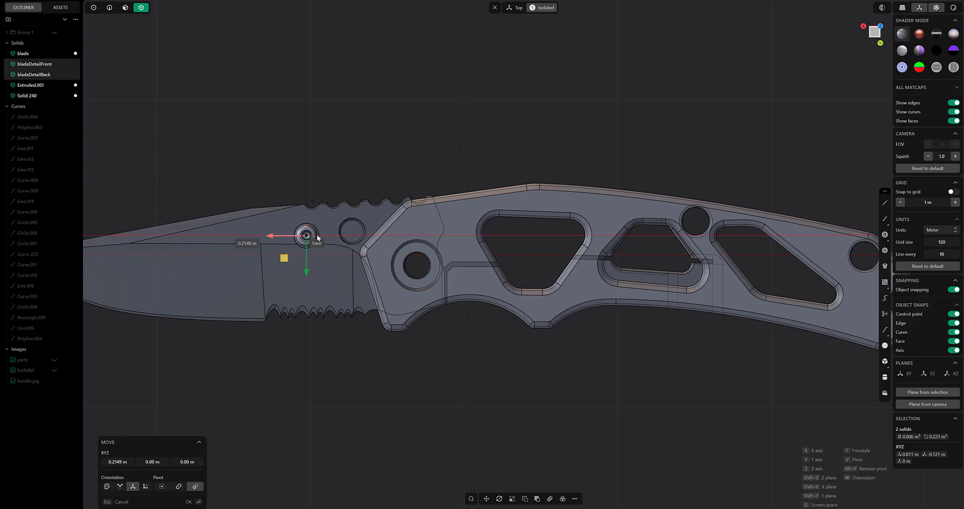
{"action": "key", "text": "Return"}
{"action": "scroll", "coordinate": [382, 236], "scroll_direction": "down", "scroll_amount": 4}
{"action": "left_click", "coordinate": [365, 270]}
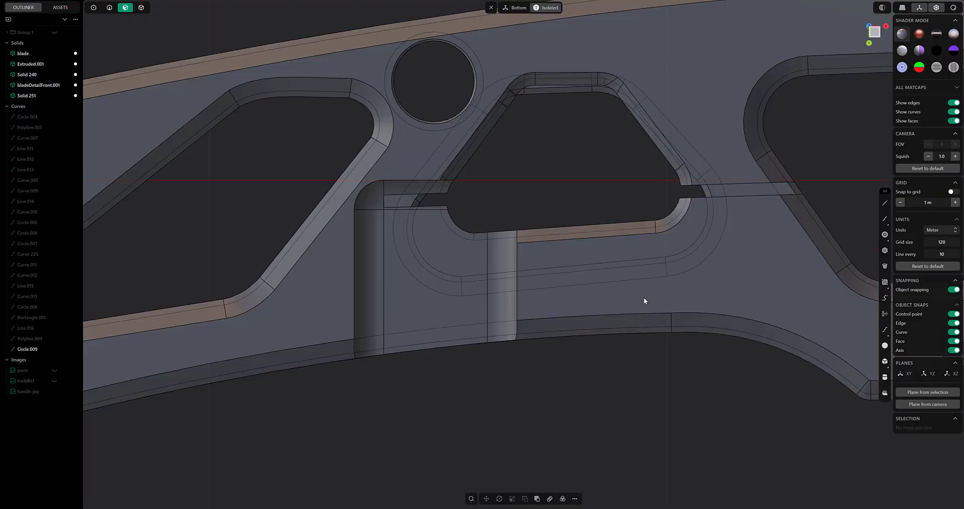
Push the end face of the slot inside the recess of the slotted scale to reposition the slot's end
{"action": "middle_click_drag", "start_coordinate": [641, 301], "coordinate": [609, 306]}
{"action": "scroll", "coordinate": [515, 329], "scroll_direction": "up", "scroll_amount": 3}
{"action": "left_click_drag", "start_coordinate": [469, 250], "coordinate": [435, 250]}
{"action": "middle_click_drag", "start_coordinate": [483, 217], "coordinate": [545, 261]}
Fillet the corner edge at the slot's end inside the recess with a distance of about 0.059 m
{"action": "left_click", "coordinate": [109, 8]}
{"action": "scroll", "coordinate": [392, 161], "scroll_direction": "up", "scroll_amount": 4}
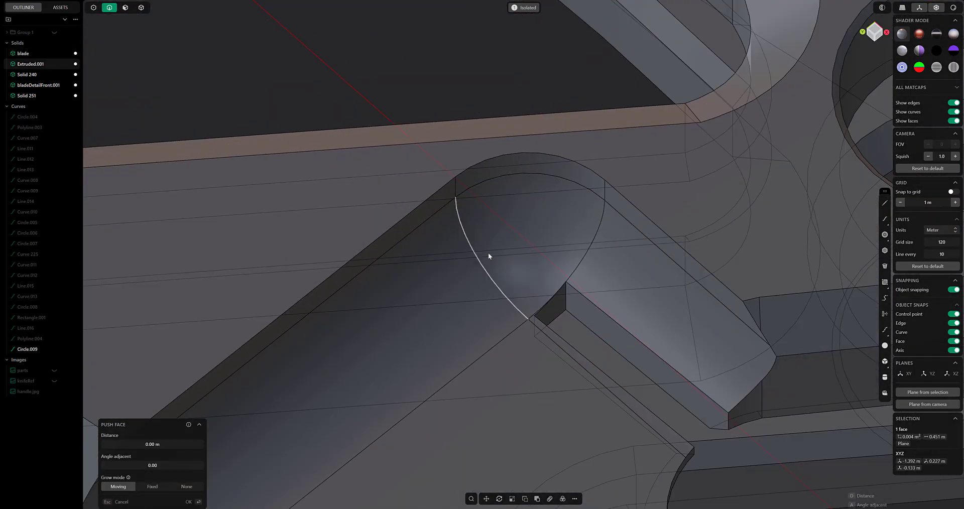
{"action": "left_click", "coordinate": [566, 301]}
{"action": "middle_click_drag", "start_coordinate": [576, 297], "coordinate": [417, 165], "text": "shift"}
{"action": "left_click_drag", "start_coordinate": [413, 164], "coordinate": [482, 242]}
{"action": "scroll", "coordinate": [628, 276], "scroll_direction": "down", "scroll_amount": 3}
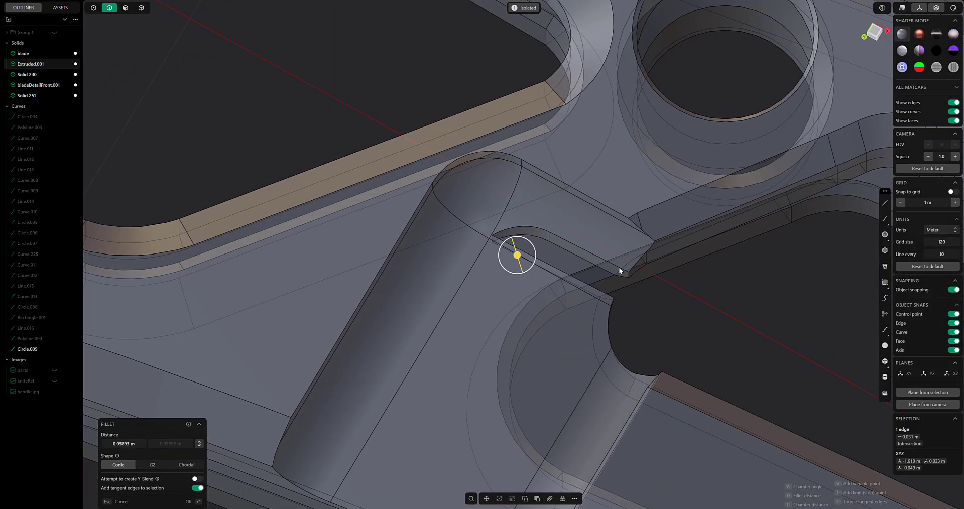
{"action": "middle_click_drag", "start_coordinate": [618, 270], "coordinate": [539, 293]}
{"action": "key", "text": "Return"}
{"action": "key", "text": "3"}
{"action": "left_click", "coordinate": [539, 296]}
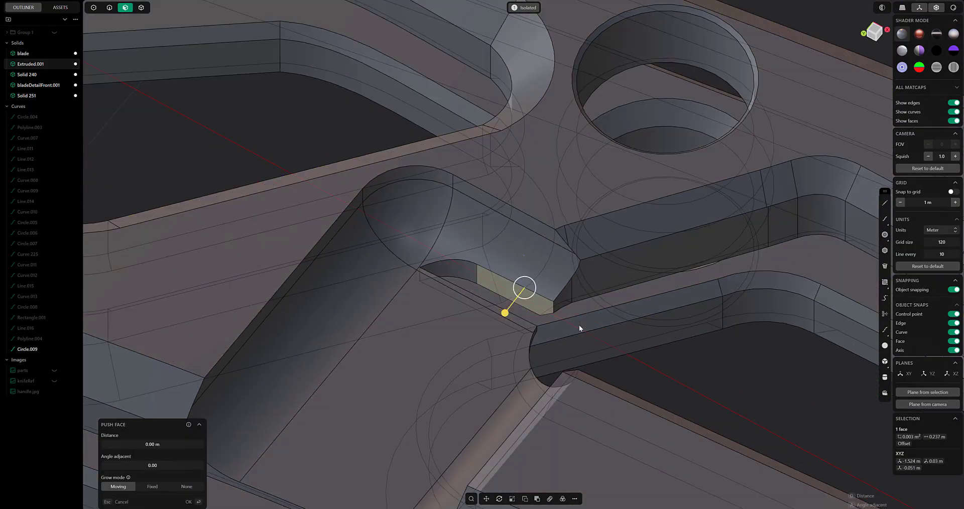
{"action": "middle_click_drag", "start_coordinate": [579, 328], "coordinate": [512, 256]}
{"action": "left_click_drag", "start_coordinate": [495, 242], "coordinate": [489, 243]}
{"action": "key", "text": "Escape"}
Push the side wall of the slot inside the recess by about 0.004 m
{"action": "middle_click_drag", "start_coordinate": [514, 225], "coordinate": [417, 240]}
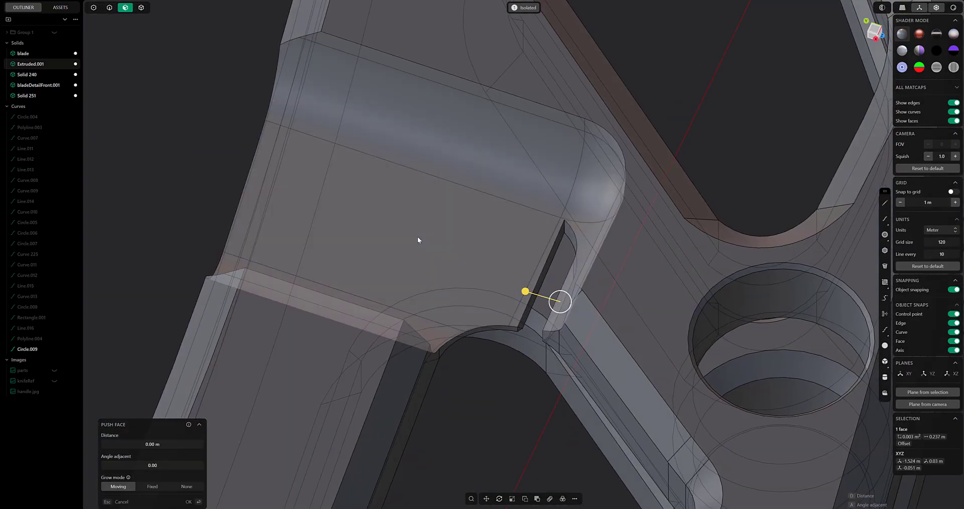
{"action": "left_click", "coordinate": [546, 269]}
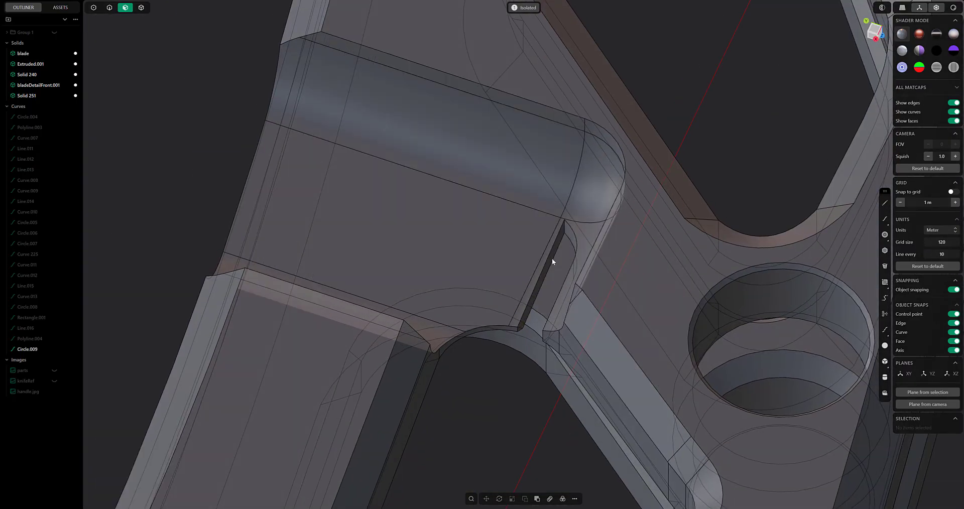
{"action": "left_click_drag", "start_coordinate": [585, 268], "coordinate": [592, 270]}
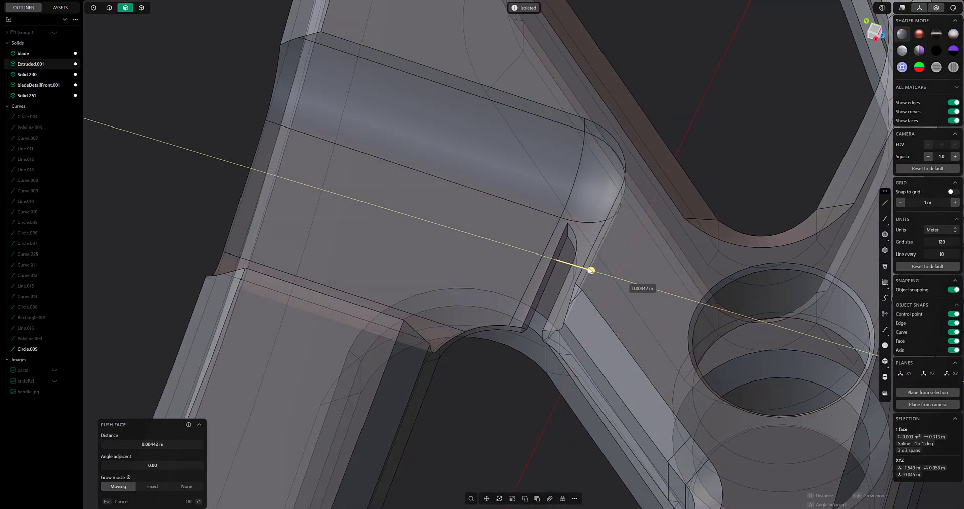
Push the side wall of the slot segment running between the triangular cutout and the large cutout
{"action": "scroll", "coordinate": [540, 284], "scroll_direction": "down", "scroll_amount": 4}
{"action": "middle_click_drag", "start_coordinate": [540, 285], "coordinate": [378, 204]}
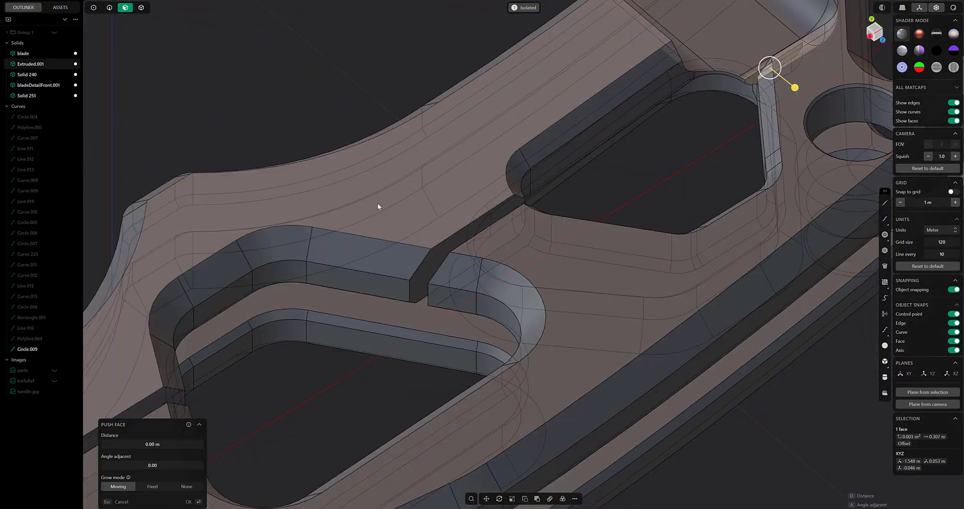
{"action": "scroll", "coordinate": [382, 206], "scroll_direction": "up", "scroll_amount": 3}
{"action": "left_click", "coordinate": [492, 282]}
{"action": "left_click_drag", "start_coordinate": [517, 301], "coordinate": [524, 306]}
Push the wall of the bent slot's end segment beside the pivot hole by about 0.018 m
{"action": "middle_click_drag", "start_coordinate": [637, 165], "coordinate": [255, 122]}
{"action": "scroll", "coordinate": [372, 196], "scroll_direction": "down", "scroll_amount": 5}
{"action": "scroll", "coordinate": [372, 195], "scroll_direction": "up", "scroll_amount": 4}
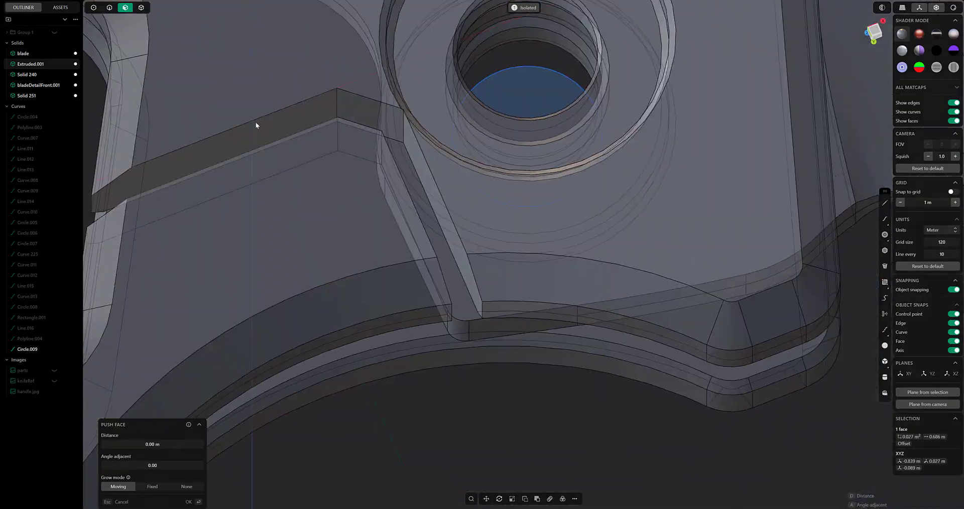
{"action": "scroll", "coordinate": [394, 136], "scroll_direction": "up", "scroll_amount": 2}
{"action": "middle_click_drag", "start_coordinate": [394, 135], "coordinate": [374, 291]}
{"action": "left_click", "coordinate": [453, 198]}
{"action": "left_click_drag", "start_coordinate": [462, 266], "coordinate": [434, 266]}
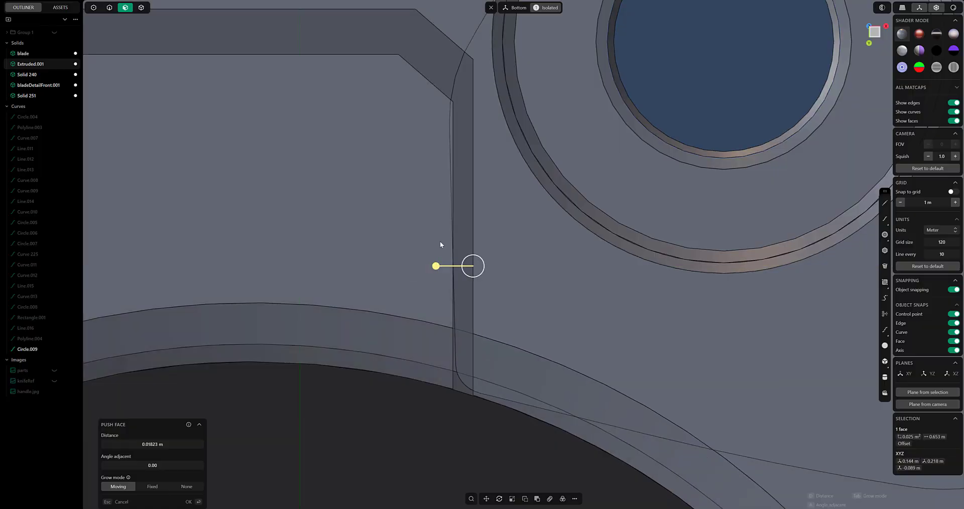
Push the wall of the bent slot's diagonal segment by about 0.014 m, and push the adjoining straight segment's wall to match
{"action": "mouse_move", "coordinate": [440, 244]}
{"action": "middle_mouse_down"}
{"action": "mouse_move", "coordinate": [438, 261]}
{"action": "mouse_move", "coordinate": [427, 240]}
{"action": "middle_mouse_up"}
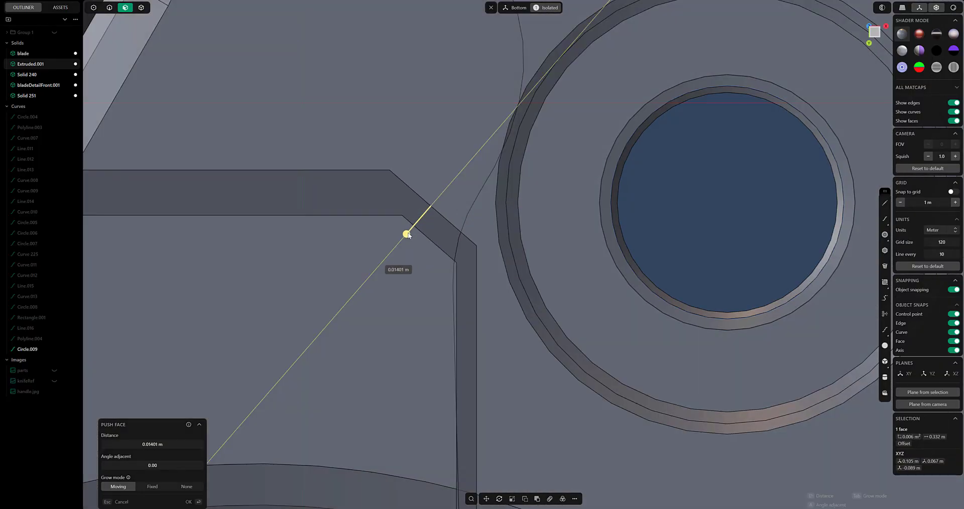
{"action": "middle_click_drag", "start_coordinate": [284, 260], "coordinate": [443, 215]}
{"action": "left_click", "coordinate": [387, 189]}
{"action": "left_click_drag", "start_coordinate": [447, 213], "coordinate": [447, 237]}
Push the rounded end face and adjoining side wall of the slot inside the recess by about 0.003 m
{"action": "scroll", "coordinate": [437, 251], "scroll_direction": "down", "scroll_amount": 1}
{"action": "scroll", "coordinate": [403, 283], "scroll_direction": "down", "scroll_amount": 5}
{"action": "middle_click_drag", "start_coordinate": [381, 236], "coordinate": [457, 277]}
{"action": "scroll", "coordinate": [456, 278], "scroll_direction": "up", "scroll_amount": 2}
{"action": "scroll", "coordinate": [477, 249], "scroll_direction": "up", "scroll_amount": 5}
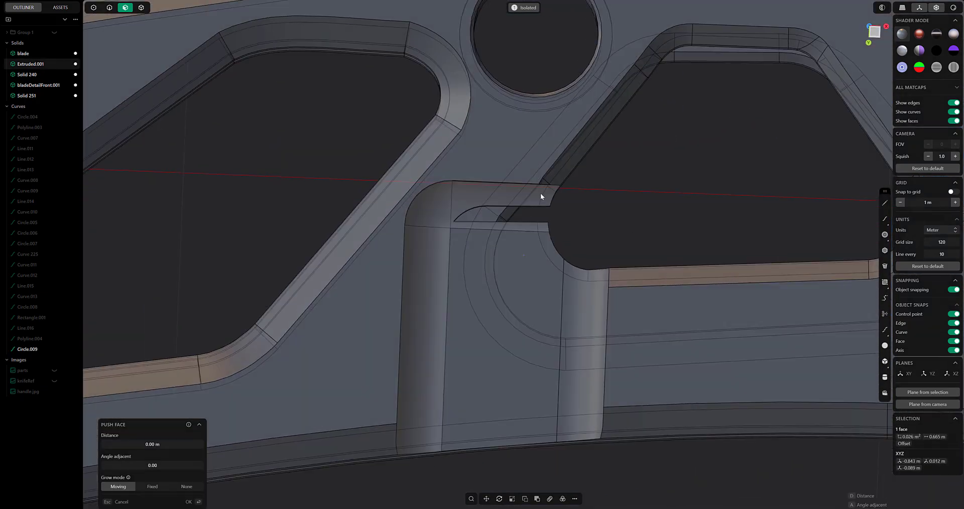
{"action": "middle_click_drag", "start_coordinate": [540, 193], "coordinate": [471, 215]}
{"action": "scroll", "coordinate": [480, 255], "scroll_direction": "down", "scroll_amount": 2}
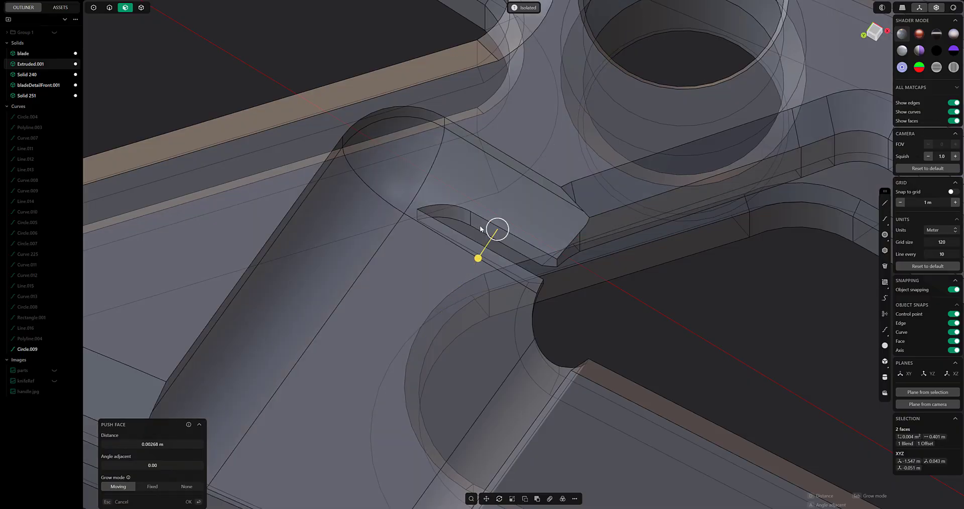
{"action": "key", "text": "Escape"}
Draw a circle centred on the round hole beside the triangular cutout and extrude it into a cylinder through the scale
{"action": "middle_click_drag", "start_coordinate": [480, 256], "coordinate": [448, 135], "text": "alt"}
{"action": "left_click", "coordinate": [884, 235]}
{"action": "scroll", "coordinate": [484, 184], "scroll_direction": "up", "scroll_amount": 4}
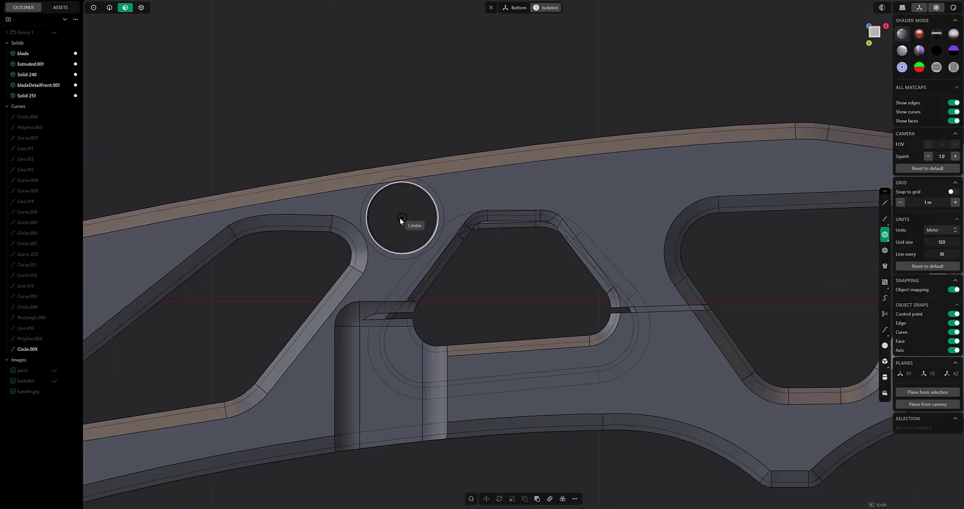
{"action": "left_click", "coordinate": [422, 256]}
{"action": "middle_click_drag", "start_coordinate": [422, 255], "coordinate": [539, 194]}
{"action": "key", "text": "g"}
{"action": "key", "text": "e"}
{"action": "left_click", "coordinate": [617, 197]}
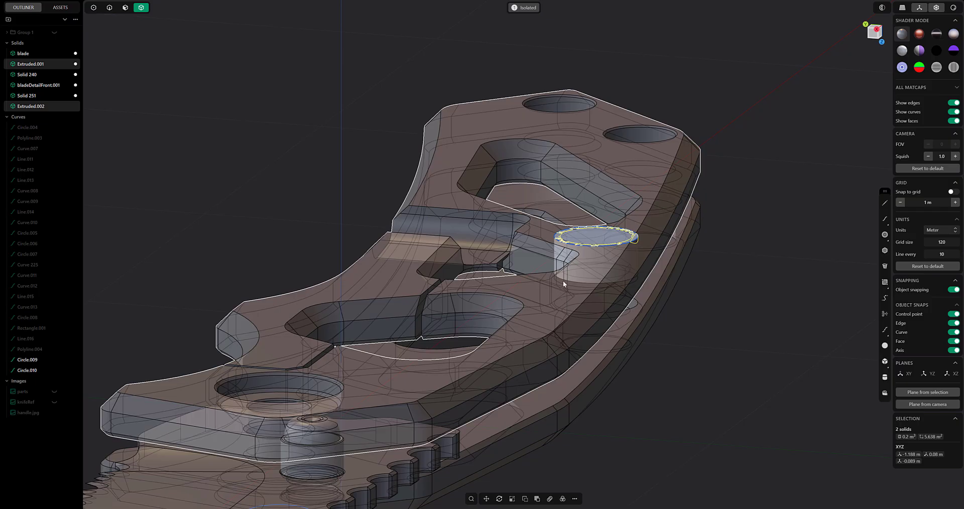
Try to push the cylinder's inner end face inward by about 0.03 m
{"action": "middle_click_drag", "start_coordinate": [562, 275], "coordinate": [421, 346]}
{"action": "key", "text": "3"}
{"action": "left_click", "coordinate": [421, 346]}
{"action": "left_click_drag", "start_coordinate": [420, 346], "coordinate": [422, 328]}
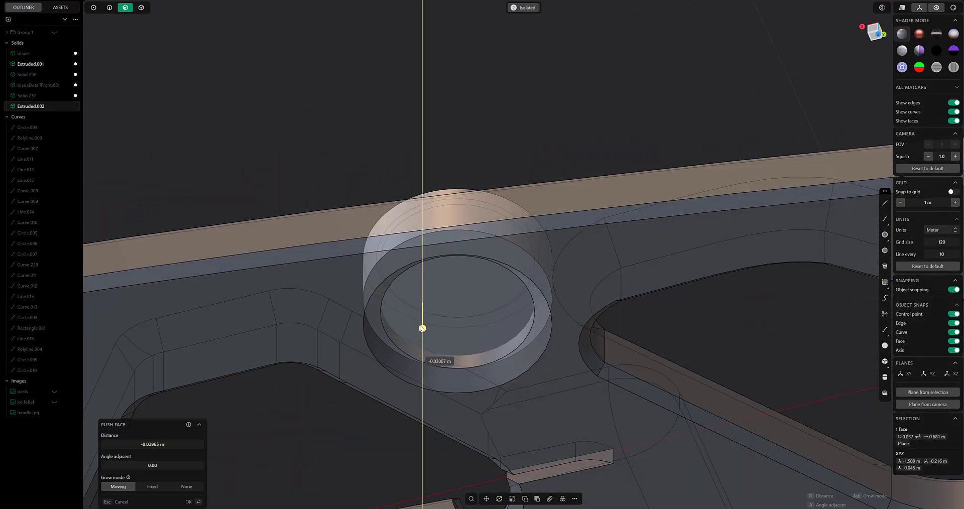
{"action": "left_click", "coordinate": [420, 341]}
Try to move the cylinder's inner end face about 0.031 m along Z and push the opposite face in about 0.034 m
{"action": "key", "text": "g"}
{"action": "middle_click_drag", "start_coordinate": [451, 332], "coordinate": [492, 354]}
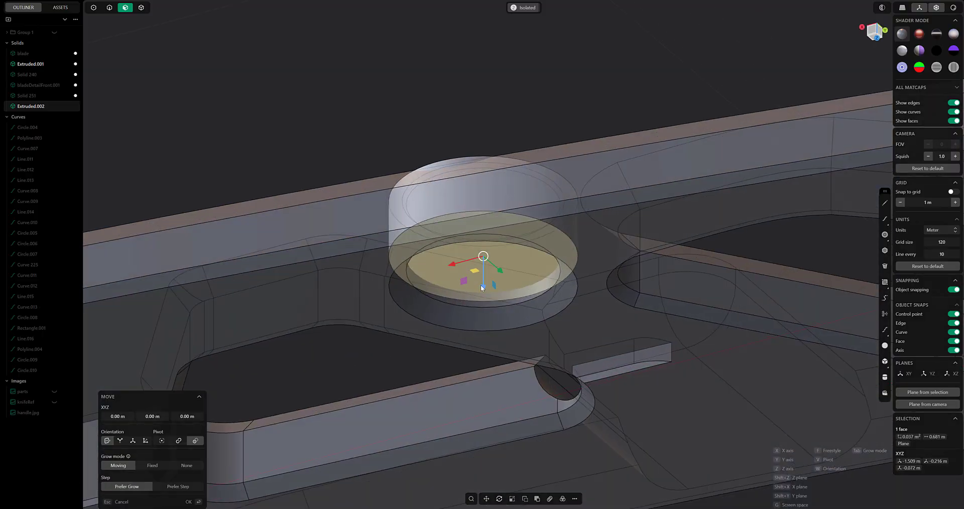
{"action": "middle_click_drag", "start_coordinate": [481, 287], "coordinate": [428, 310]}
{"action": "key", "text": "1"}
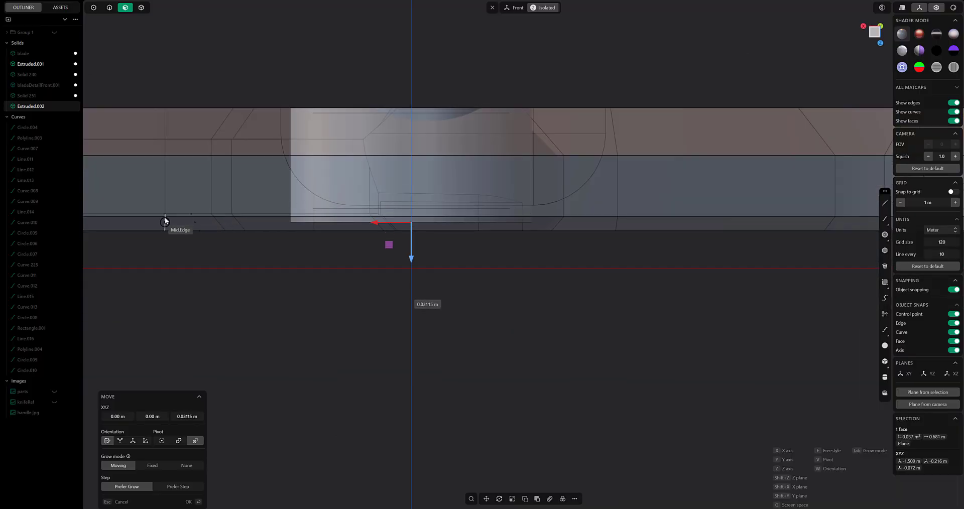
{"action": "middle_click_drag", "start_coordinate": [235, 242], "coordinate": [430, 281]}
{"action": "middle_click_drag", "start_coordinate": [537, 242], "coordinate": [407, 208]}
{"action": "key", "text": "o"}
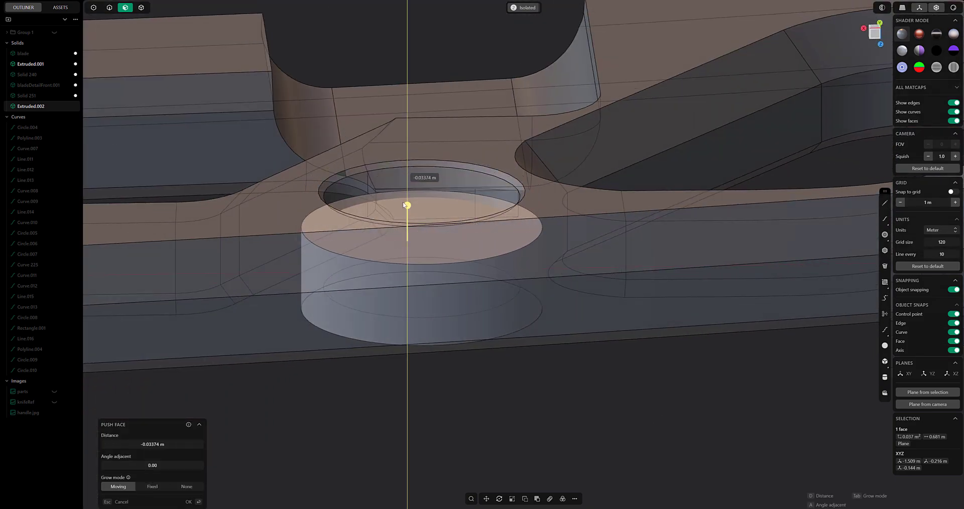
{"action": "middle_click_drag", "start_coordinate": [486, 212], "coordinate": [466, 311]}
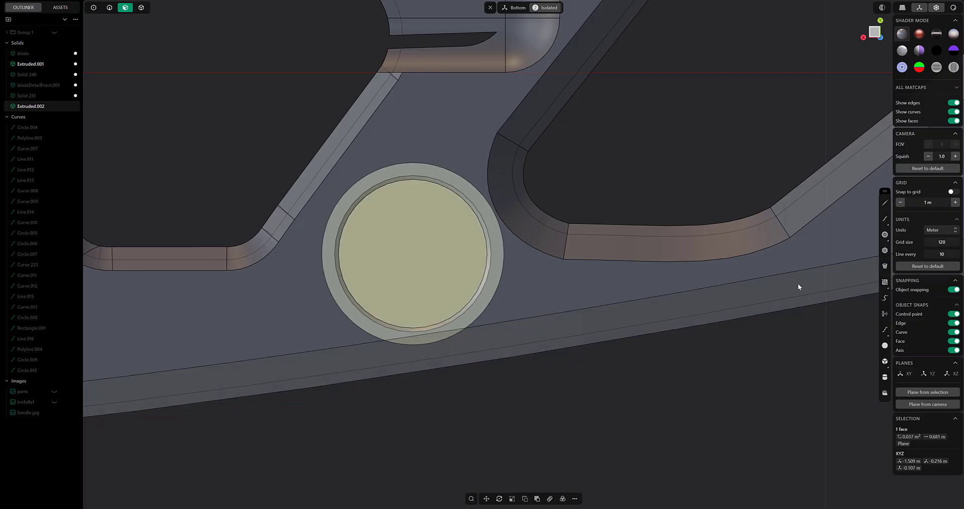
{"action": "key", "text": "Escape"}
{"action": "left_click", "coordinate": [144, 9]}
{"action": "key", "text": "s"}
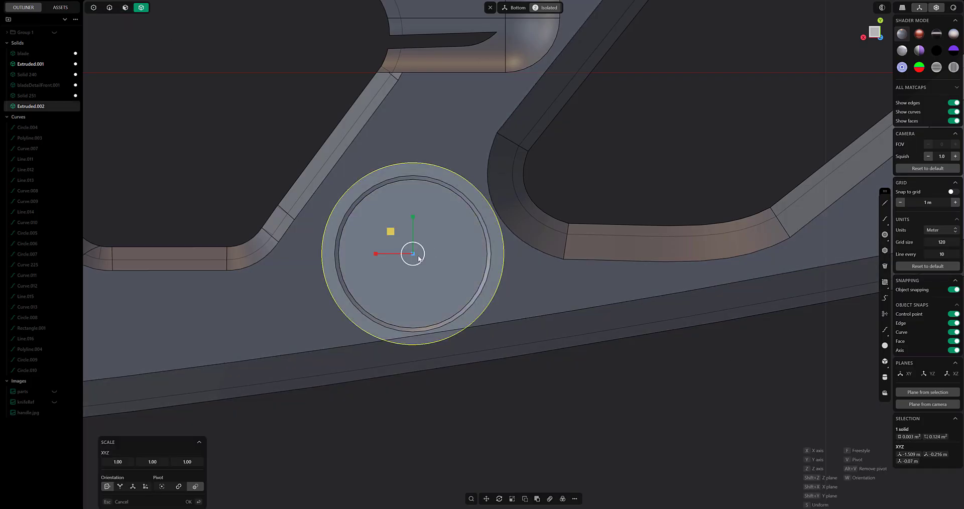
{"action": "key", "text": "Escape"}
{"action": "middle_click_drag", "start_coordinate": [422, 256], "coordinate": [499, 482]}
{"action": "left_click", "coordinate": [492, 240]}
{"action": "key", "text": "Escape"}
{"action": "key", "text": "Escape"}
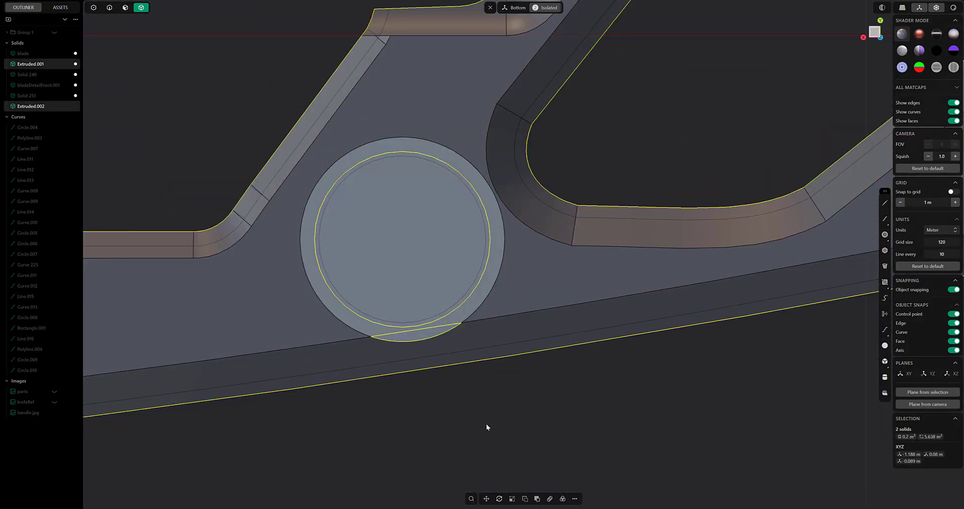
Isolate the cylinder with the slotted handle scale and bring the cylinder's inner end face flush with the scale's inner surface
{"action": "middle_click_drag", "start_coordinate": [486, 423], "coordinate": [457, 239]}
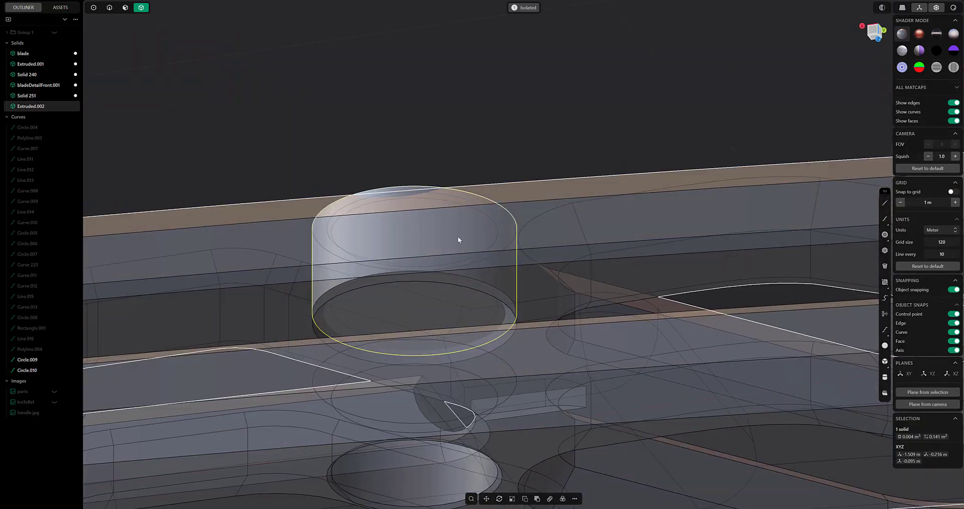
{"action": "middle_click_drag", "start_coordinate": [309, 245], "coordinate": [321, 166]}
{"action": "left_click", "coordinate": [341, 171]}
{"action": "left_click", "coordinate": [396, 202], "text": "shift"}
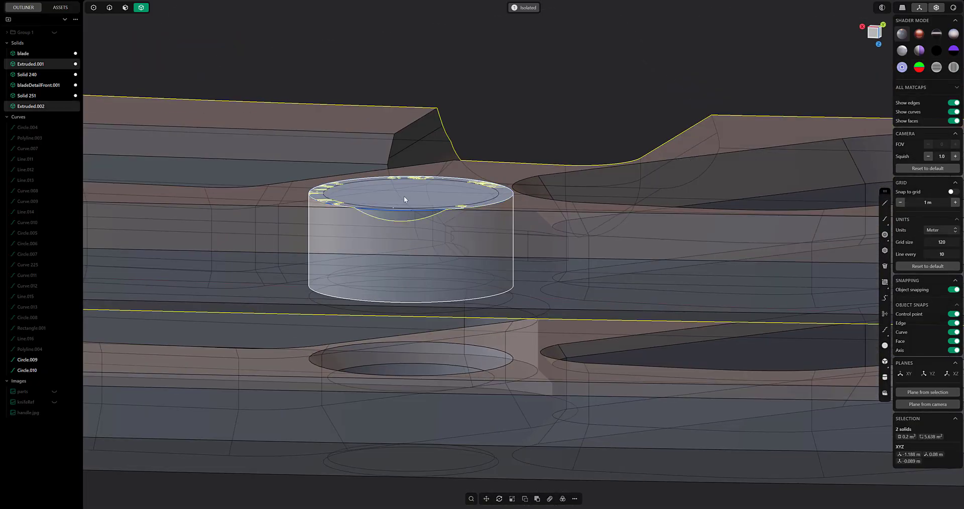
{"action": "key", "text": "slash"}
{"action": "middle_click_drag", "start_coordinate": [403, 195], "coordinate": [269, 127]}
{"action": "key", "text": "3"}
{"action": "middle_click_drag", "start_coordinate": [387, 198], "coordinate": [353, 148], "text": "shift"}
{"action": "left_click", "coordinate": [344, 251]}
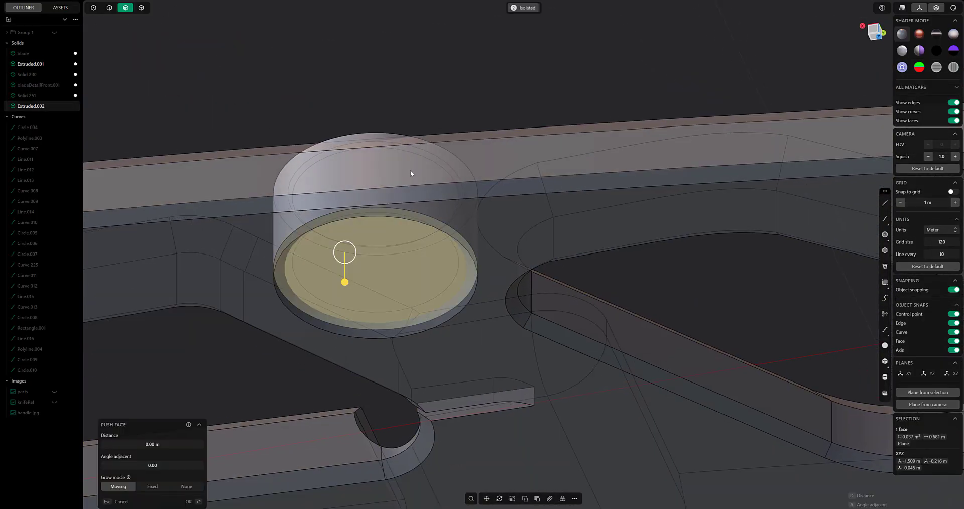
{"action": "key", "text": "Escape"}
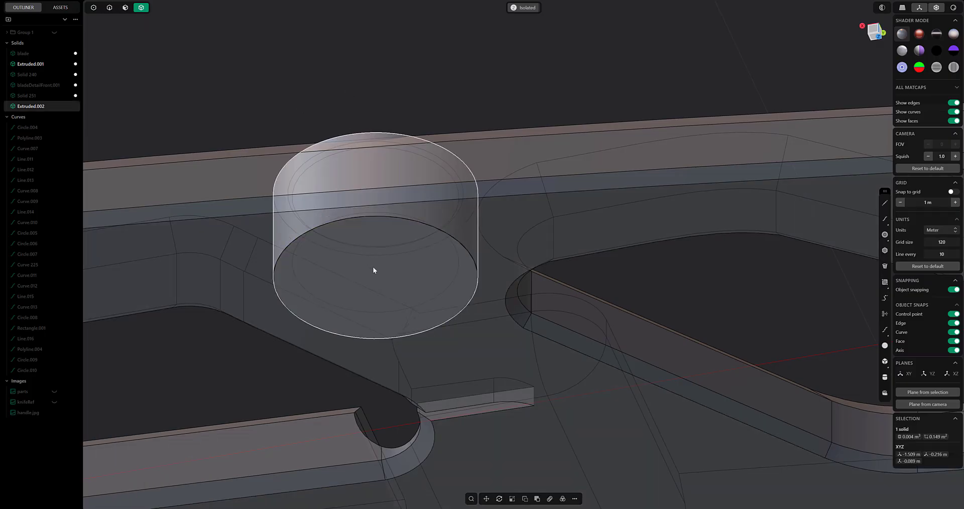
Scale the cylinder up slightly and push its outer end face inward by about 0.032 m
{"action": "key", "text": "s"}
{"action": "right_click", "coordinate": [392, 228]}
{"action": "middle_click_drag", "start_coordinate": [392, 228], "coordinate": [454, 211]}
{"action": "left_click", "coordinate": [125, 7]}
{"action": "left_click", "coordinate": [427, 301]}
{"action": "left_click_drag", "start_coordinate": [448, 161], "coordinate": [449, 191]}
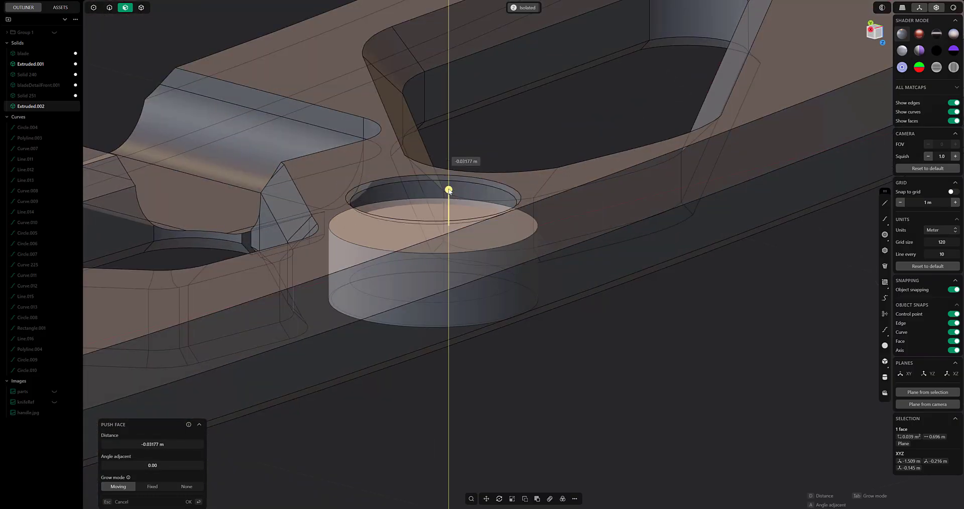
{"action": "middle_click_drag", "start_coordinate": [516, 199], "coordinate": [426, 311]}
{"action": "right_click", "coordinate": [426, 306]}
Offset the cylinder's outer end face inward to form a smaller concentric circle and select that inner face
{"action": "key", "text": "o"}
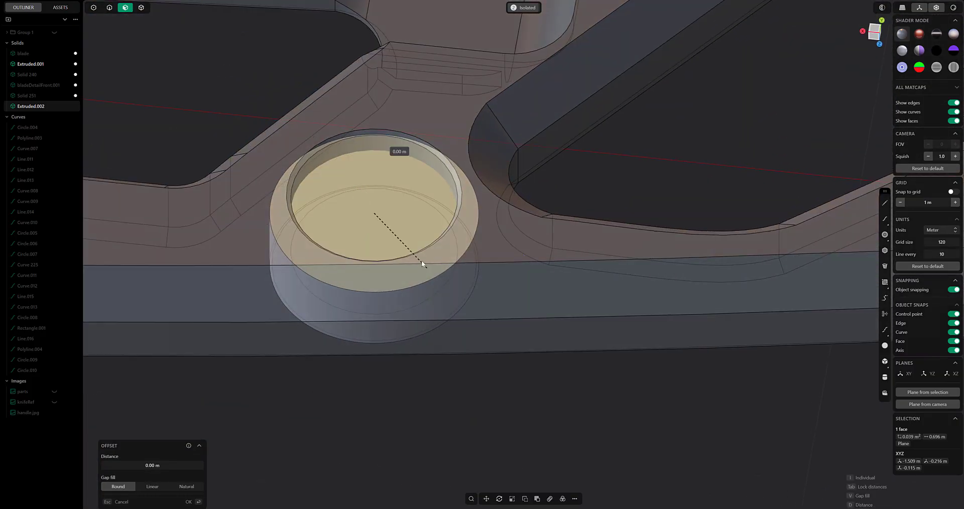
{"action": "left_click", "coordinate": [204, 272]}
{"action": "left_click", "coordinate": [360, 205]}
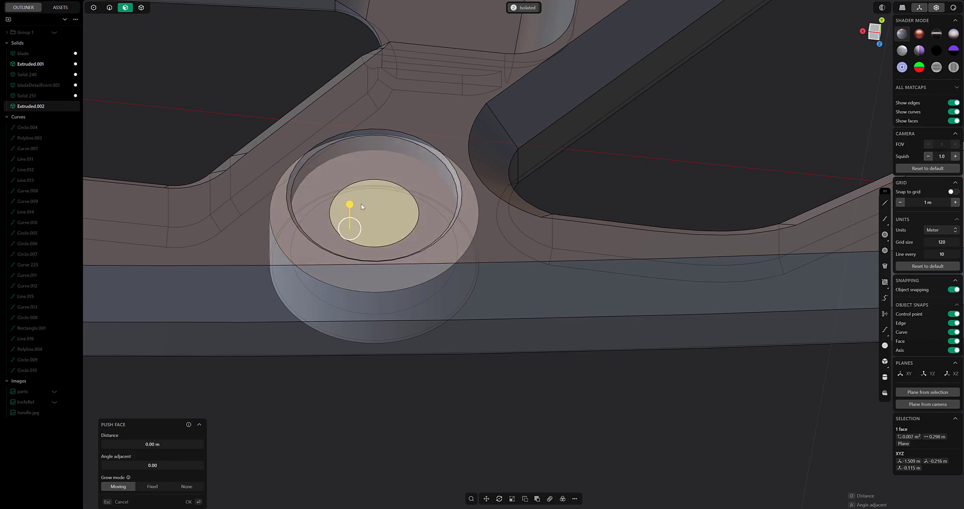
Push the small inner circular face through the cylinder to cut a concentric through hole
{"action": "left_click_drag", "start_coordinate": [350, 206], "coordinate": [377, 361]}
{"action": "right_click", "coordinate": [378, 360]}
{"action": "key", "text": "4"}
{"action": "middle_click_drag", "start_coordinate": [322, 146], "coordinate": [439, 232]}
{"action": "scroll", "coordinate": [486, 258], "scroll_direction": "down", "scroll_amount": 4}
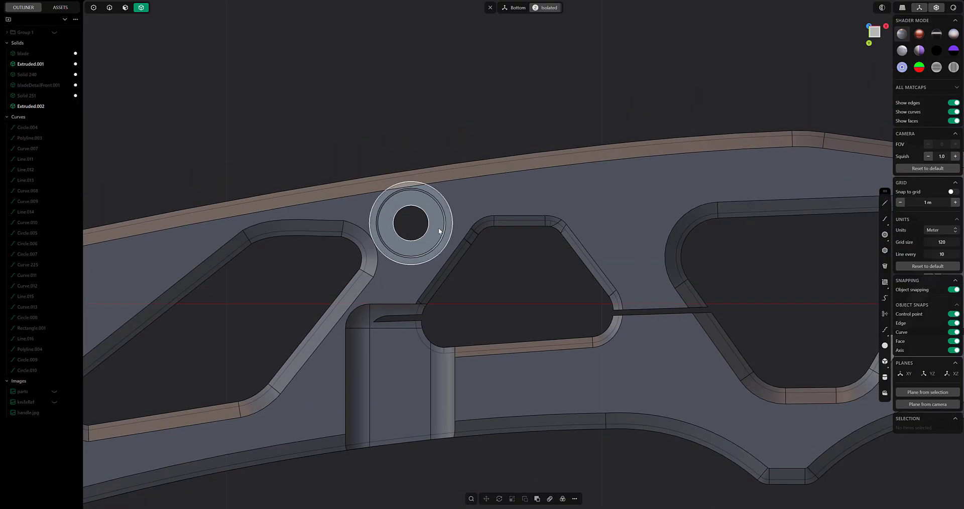
Copy the drilled ring from the middle hole and move the copy about 1.158 m along negative X towards the rear holes
{"action": "left_click", "coordinate": [438, 233]}
{"action": "key", "text": "g"}
{"action": "middle_click_drag", "start_coordinate": [511, 251], "coordinate": [561, 251], "text": "shift"}
{"action": "scroll", "coordinate": [561, 251], "scroll_direction": "down", "scroll_amount": 3}
{"action": "middle_click_drag", "start_coordinate": [441, 259], "coordinate": [491, 228], "text": "shift"}
{"action": "left_click_drag", "start_coordinate": [593, 205], "coordinate": [423, 217]}
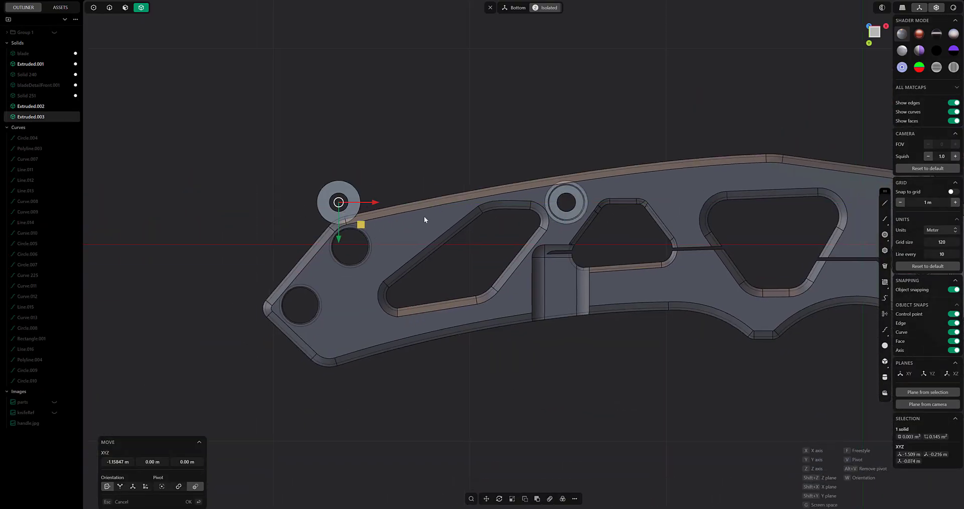
Seat ring copies in the two rear holes of the scale and place a spare copy beside the rear end
{"action": "scroll", "coordinate": [452, 216], "scroll_direction": "up", "scroll_amount": 3}
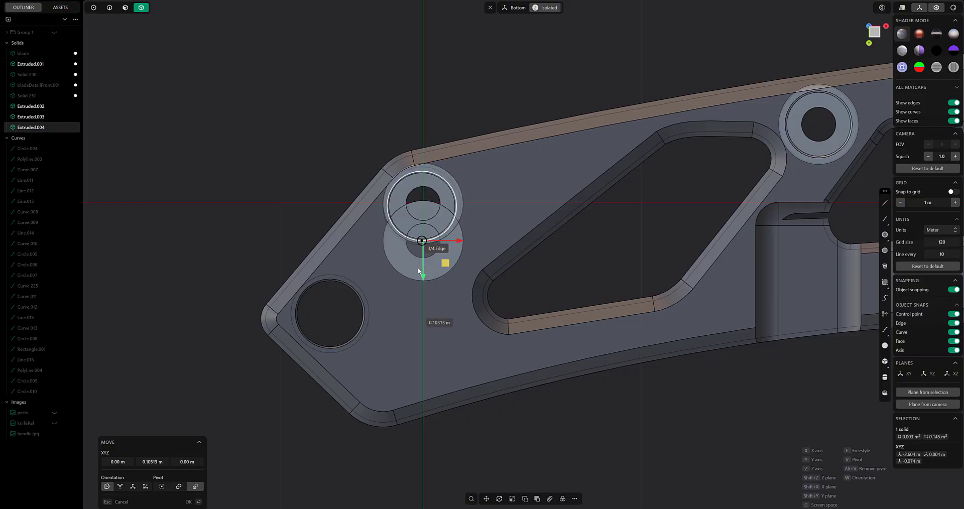
{"action": "middle_click_drag", "start_coordinate": [439, 315], "coordinate": [380, 299]}
{"action": "scroll", "coordinate": [387, 272], "scroll_direction": "down", "scroll_amount": 4}
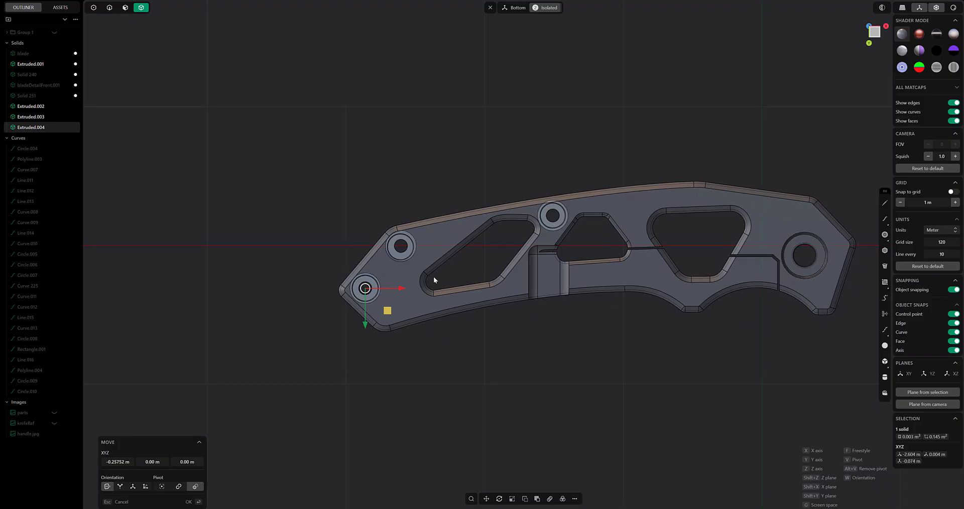
{"action": "right_click", "coordinate": [444, 179]}
Unite the handle scale with its three seated rings into one solid, leaving the spare ring separate
{"action": "left_click", "coordinate": [422, 260]}
{"action": "middle_click_drag", "start_coordinate": [423, 266], "coordinate": [421, 244]}
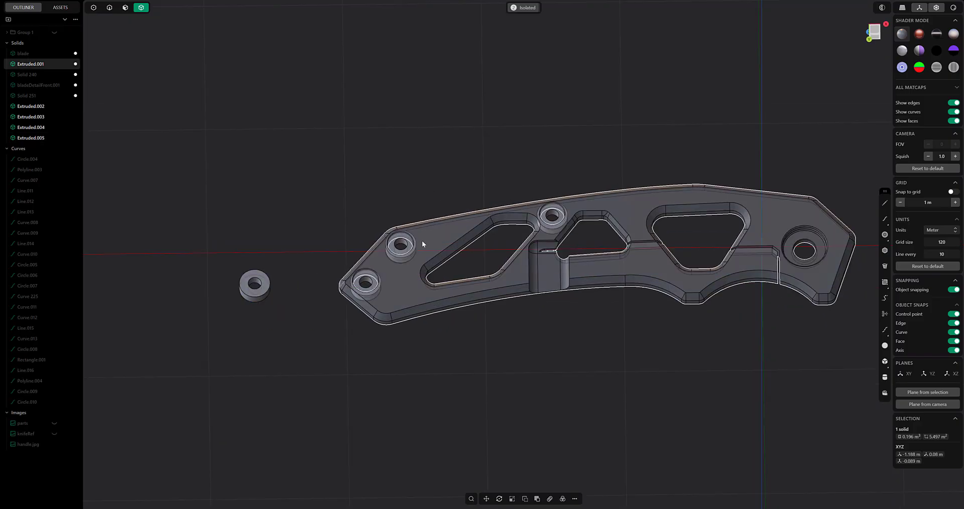
{"action": "left_click_drag", "start_coordinate": [320, 171], "coordinate": [566, 317]}
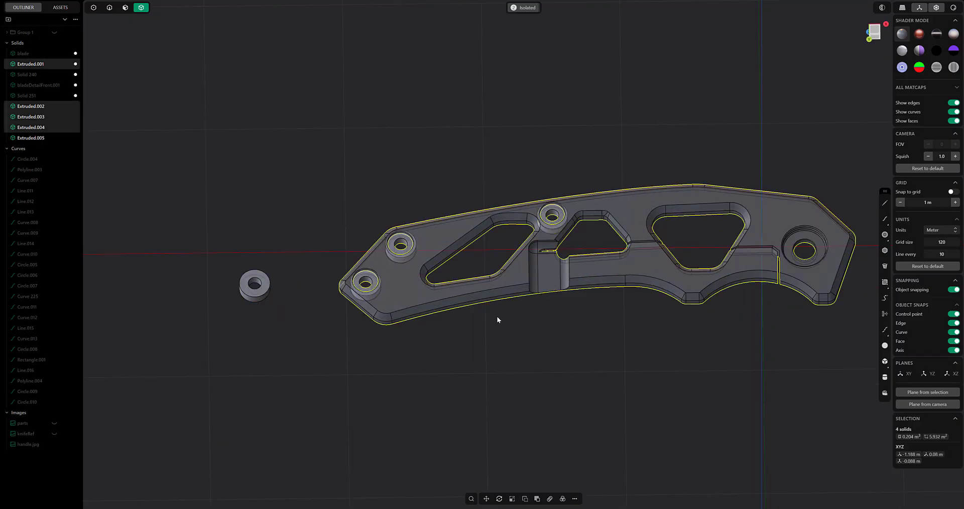
{"action": "key", "text": "q"}
{"action": "left_click", "coordinate": [121, 479]}
{"action": "right_click", "coordinate": [307, 363]}
{"action": "middle_click_drag", "start_coordinate": [321, 370], "coordinate": [345, 387]}
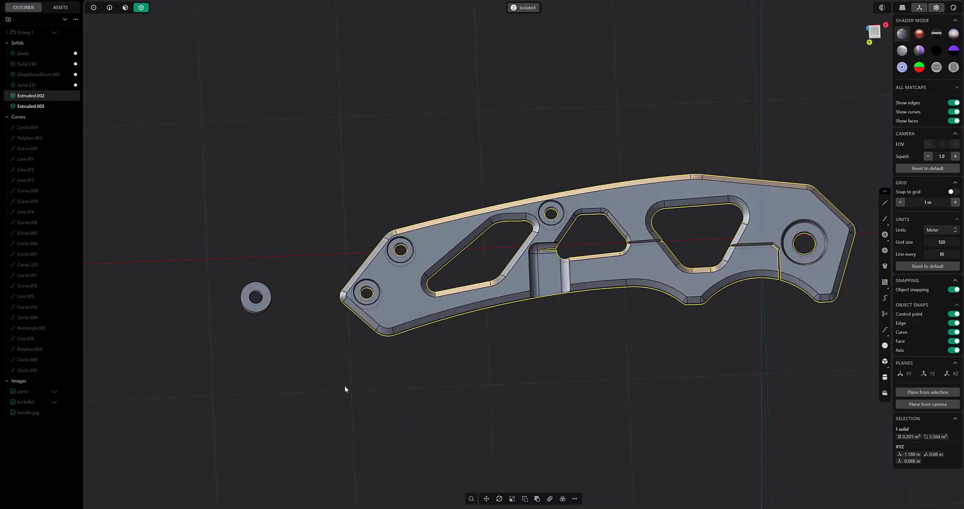
Match the rearmost ring's outer annular face to the flat outer surface of the handle scale
{"action": "left_click", "coordinate": [429, 304]}
{"action": "middle_click_drag", "start_coordinate": [447, 314], "coordinate": [510, 230]}
{"action": "scroll", "coordinate": [438, 289], "scroll_direction": "up", "scroll_amount": 3}
{"action": "scroll", "coordinate": [420, 198], "scroll_direction": "up", "scroll_amount": 6}
{"action": "mouse_move", "coordinate": [384, 229]}
{"action": "middle_mouse_down"}
{"action": "mouse_move", "coordinate": [478, 194]}
{"action": "mouse_move", "coordinate": [370, 167]}
{"action": "mouse_move", "coordinate": [452, 212]}
{"action": "mouse_move", "coordinate": [440, 240]}
{"action": "mouse_move", "coordinate": [392, 218]}
{"action": "middle_mouse_up"}
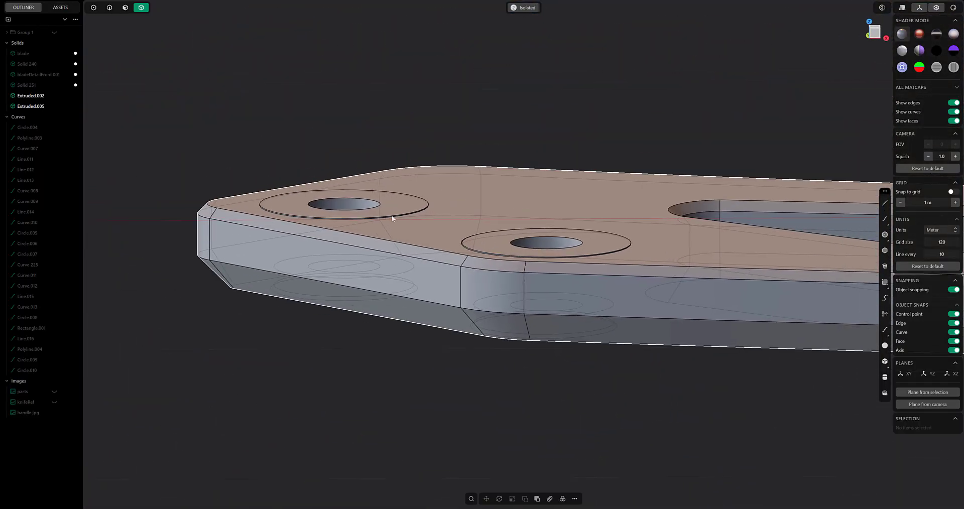
{"action": "middle_click_drag", "start_coordinate": [531, 261], "coordinate": [392, 140]}
{"action": "key", "text": "3"}
{"action": "scroll", "coordinate": [456, 196], "scroll_direction": "up", "scroll_amount": 5}
{"action": "left_click", "coordinate": [456, 200]}
{"action": "key", "text": "Return"}
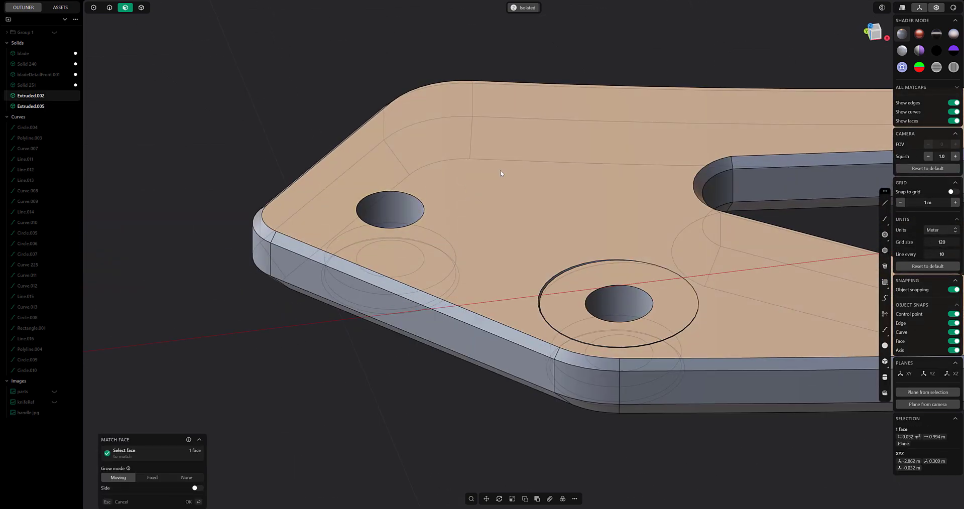
Match the outer faces of the second rear ring and the middle ring to the scale's outer surface
{"action": "left_click", "coordinate": [609, 222]}
{"action": "middle_click_drag", "start_coordinate": [609, 221], "coordinate": [484, 230]}
{"action": "left_click", "coordinate": [459, 199]}
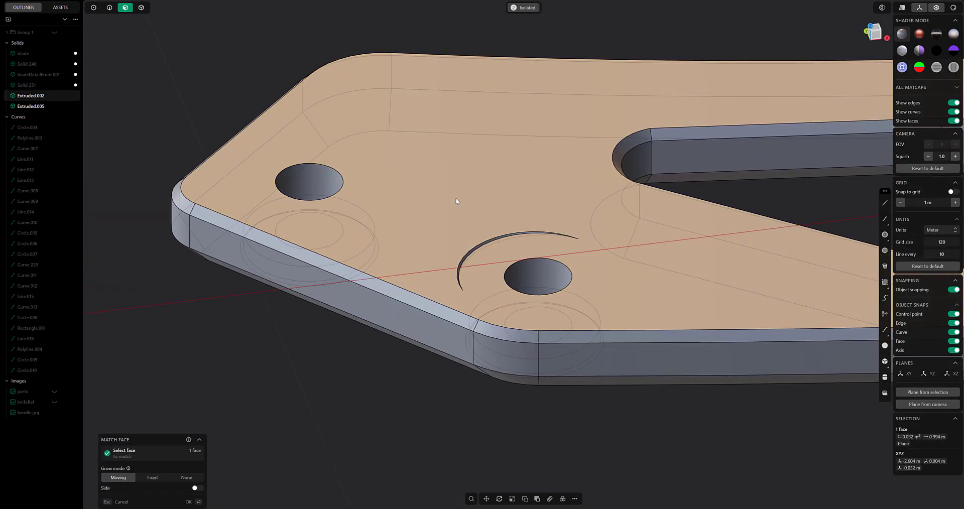
{"action": "key", "text": "KP_1"}
{"action": "middle_click_drag", "start_coordinate": [447, 190], "coordinate": [502, 236]}
{"action": "key", "text": "KP_1"}
{"action": "scroll", "coordinate": [502, 236], "scroll_direction": "up", "scroll_amount": 3}
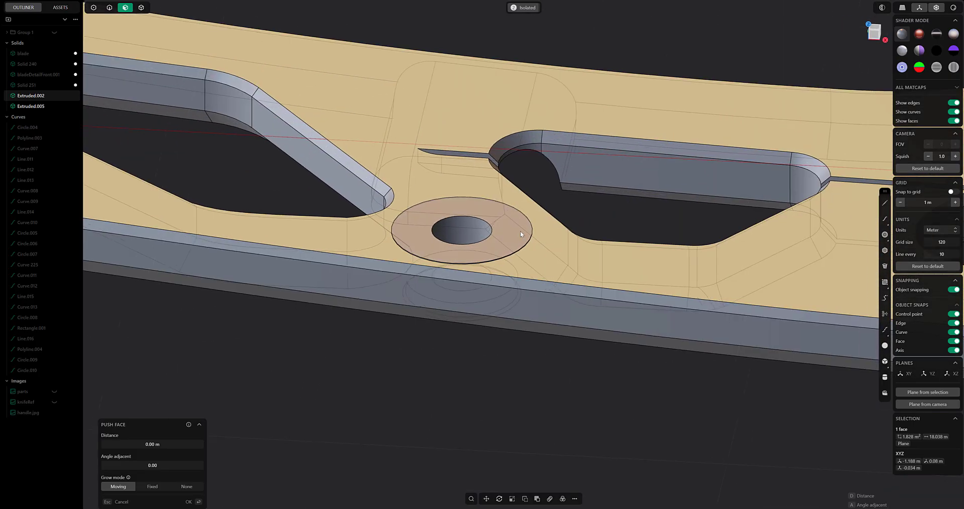
{"action": "left_click", "coordinate": [496, 227]}
{"action": "scroll", "coordinate": [630, 221], "scroll_direction": "down", "scroll_amount": 5}
{"action": "scroll", "coordinate": [482, 226], "scroll_direction": "up", "scroll_amount": 5}
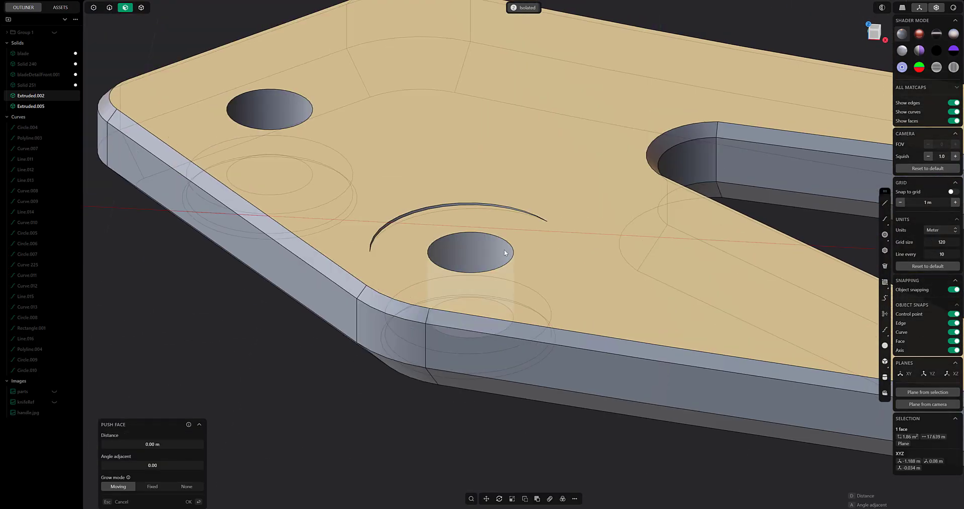
Delete the crescent-shaped sliver face beside the second rear hole and select the remaining curved sliver wall
{"action": "left_click", "coordinate": [484, 203]}
{"action": "middle_click_drag", "start_coordinate": [420, 182], "coordinate": [396, 192]}
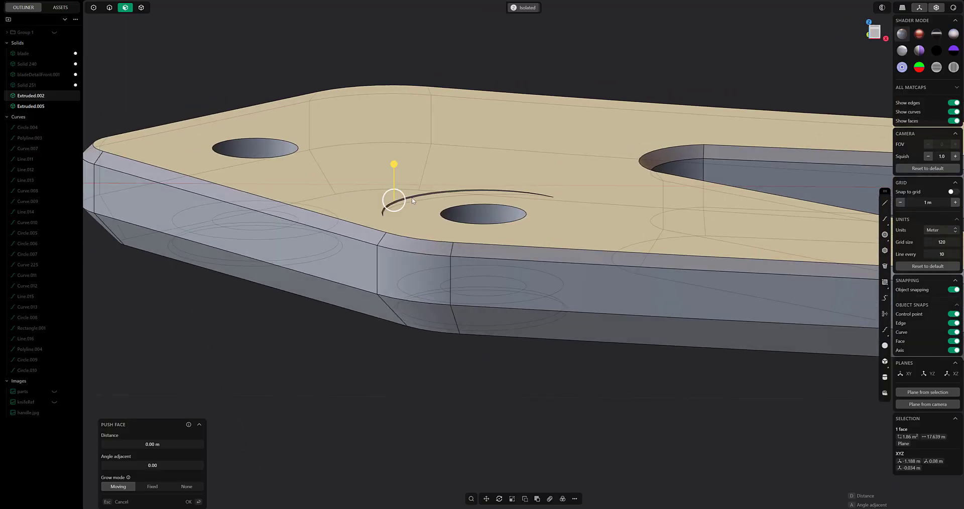
{"action": "key", "text": "Return"}
{"action": "scroll", "coordinate": [452, 184], "scroll_direction": "up", "scroll_amount": 3}
{"action": "middle_click_drag", "start_coordinate": [453, 185], "coordinate": [455, 208]}
{"action": "scroll", "coordinate": [454, 208], "scroll_direction": "down", "scroll_amount": 3}
{"action": "left_click", "coordinate": [512, 233]}
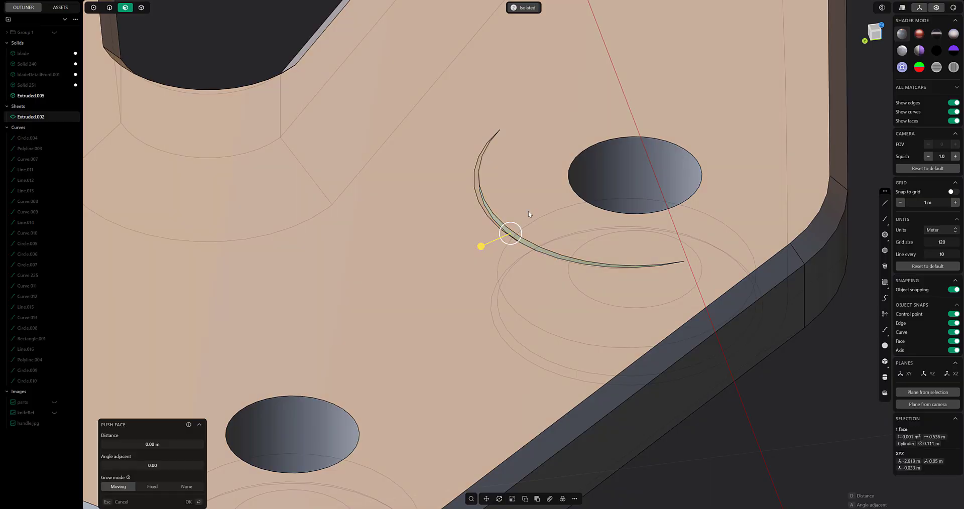
Close the crescent opening from its two arc edges to turn the scale's sheet back into a solid
{"action": "key", "text": "Escape"}
{"action": "scroll", "coordinate": [507, 211], "scroll_direction": "up", "scroll_amount": 3}
{"action": "left_click", "coordinate": [113, 9]}
{"action": "right_click", "coordinate": [426, 172]}
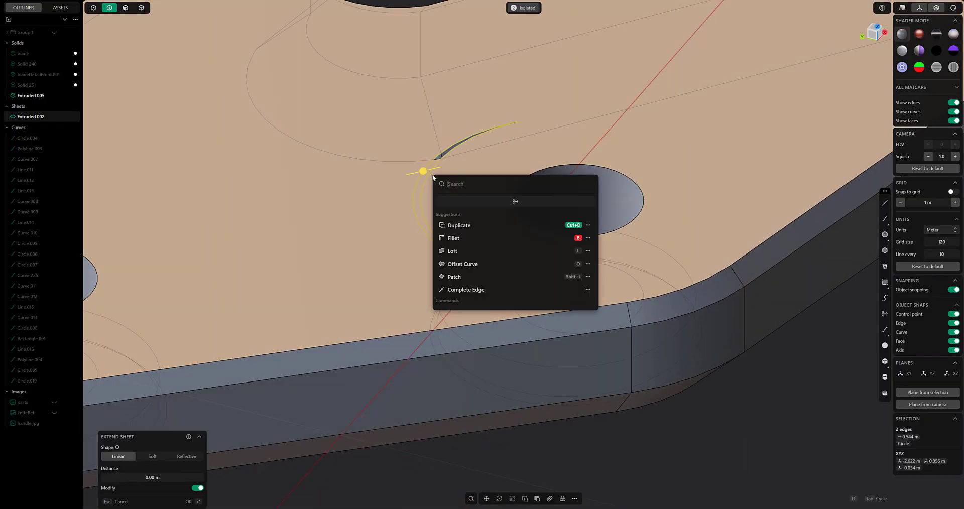
{"action": "left_click", "coordinate": [488, 206]}
{"action": "scroll", "coordinate": [488, 206], "scroll_direction": "down", "scroll_amount": 5}
{"action": "key", "text": "Escape"}
{"action": "middle_click_drag", "start_coordinate": [479, 207], "coordinate": [282, 212]}
{"action": "scroll", "coordinate": [425, 239], "scroll_direction": "up", "scroll_amount": 5}
{"action": "middle_click_drag", "start_coordinate": [426, 243], "coordinate": [578, 253]}
{"action": "key", "text": "ctrl+KP_7"}
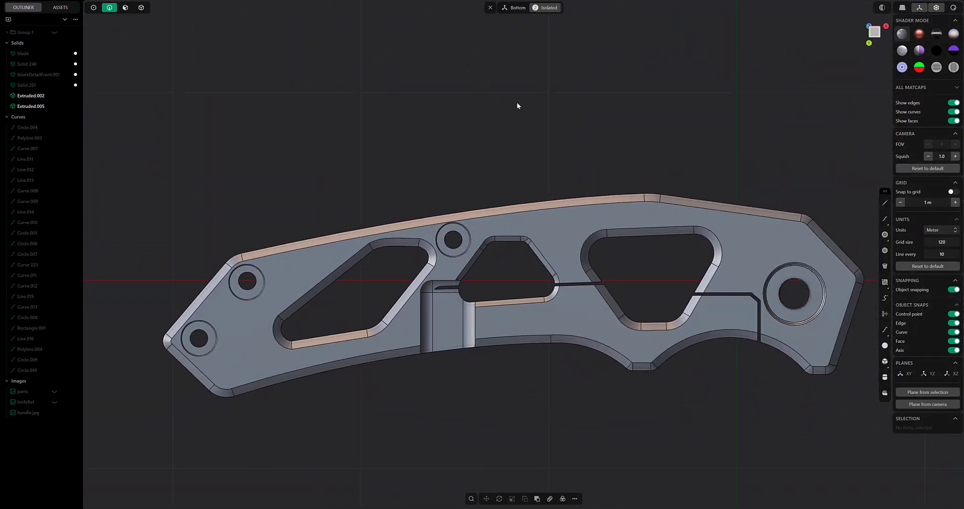
Leave isolation and isolate the opposite handle scale together with the spare ring
{"action": "key", "text": "alt+h"}
{"action": "key", "text": "slash"}
{"action": "scroll", "coordinate": [513, 175], "scroll_direction": "down", "scroll_amount": 3}
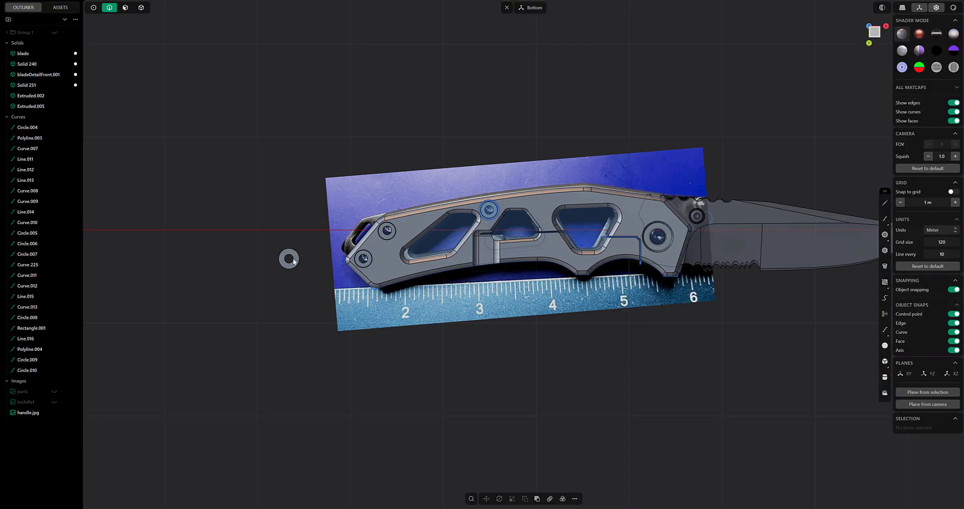
{"action": "middle_click_drag", "start_coordinate": [309, 270], "coordinate": [537, 326]}
{"action": "left_click", "coordinate": [436, 252]}
{"action": "key", "text": "slash"}
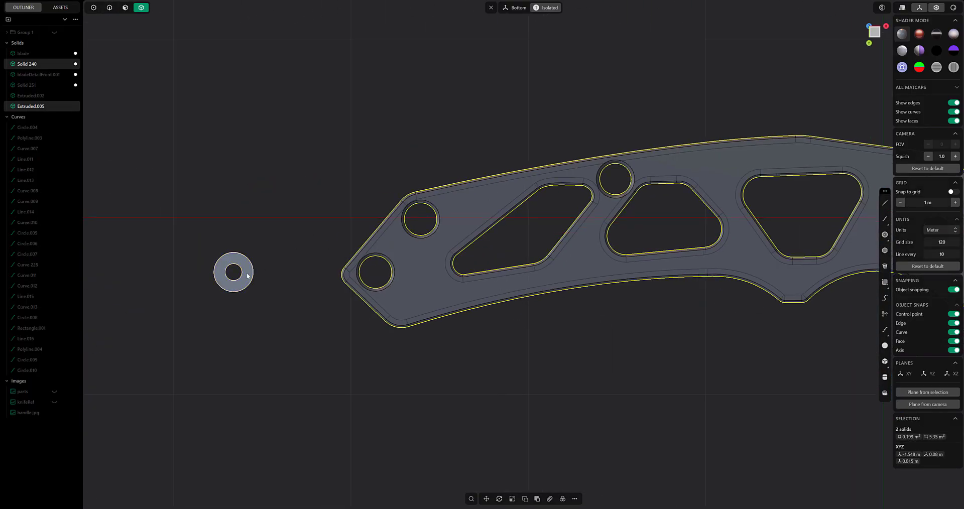
Move the spare ring into the rearmost hole of the isolated handle scale
{"action": "left_click", "coordinate": [233, 273]}
{"action": "key", "text": "g"}
{"action": "middle_click_drag", "start_coordinate": [359, 271], "coordinate": [430, 212]}
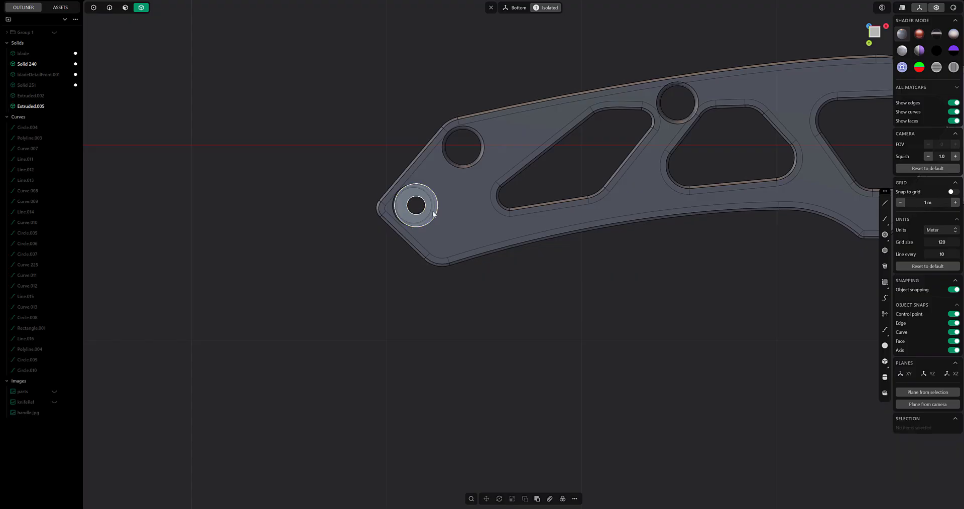
{"action": "key", "text": "3"}
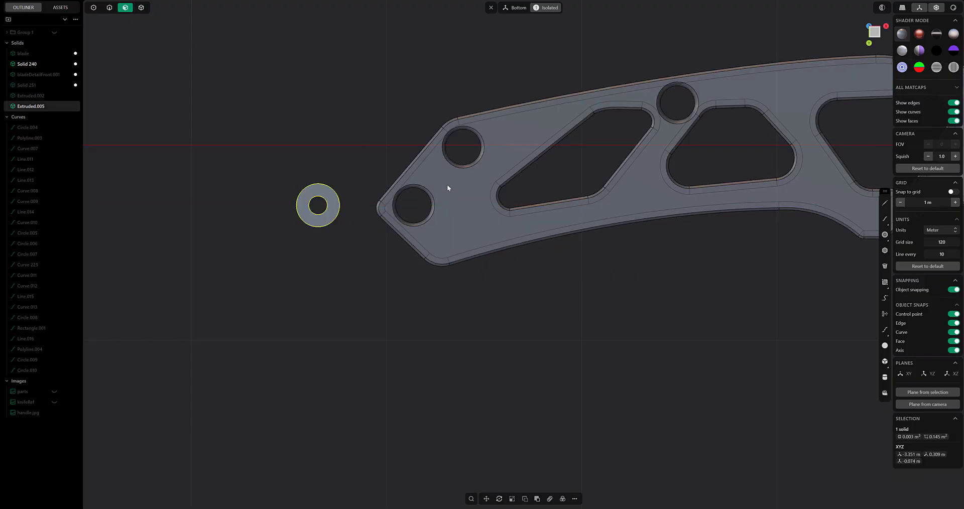
{"action": "middle_click_drag", "start_coordinate": [450, 188], "coordinate": [476, 174]}
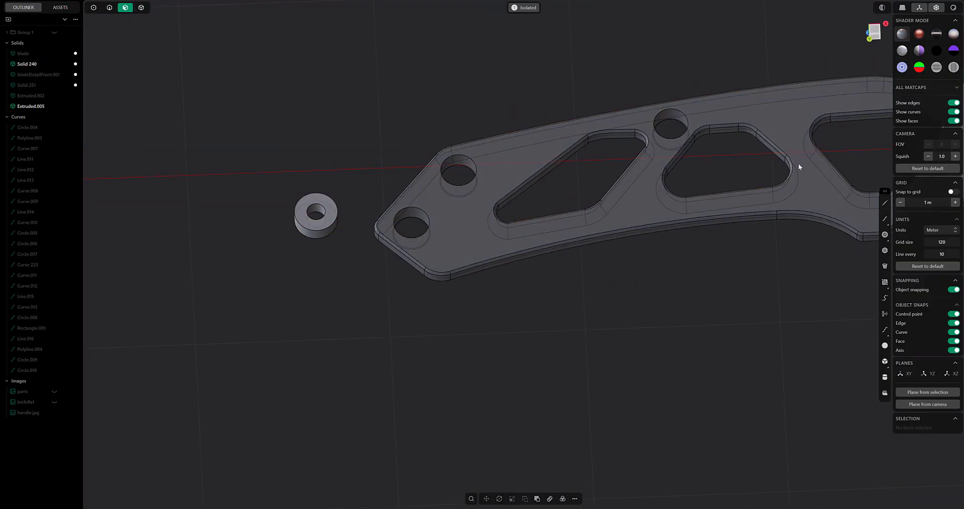
{"action": "middle_click_drag", "start_coordinate": [798, 165], "coordinate": [647, 222]}
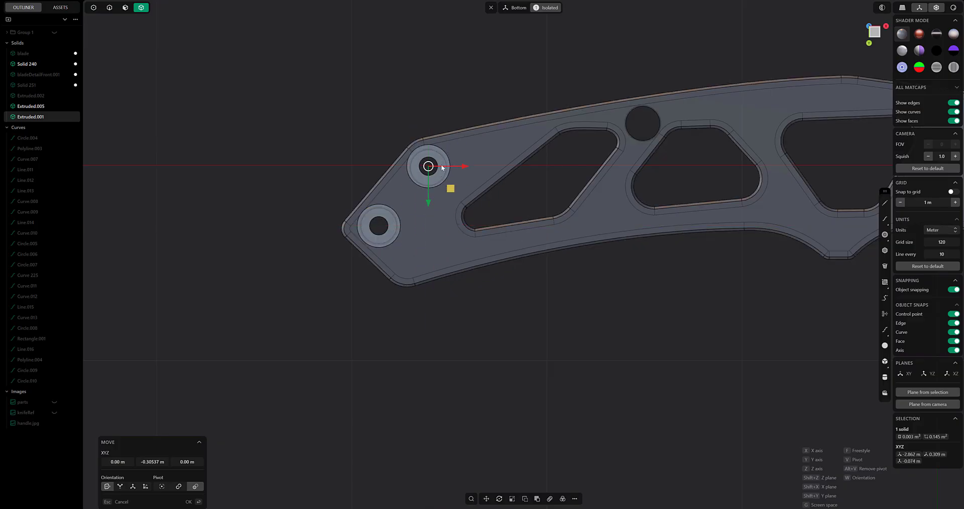
Center a ring copy on the second rear hole and move another copy towards the hole between the slots
{"action": "scroll", "coordinate": [428, 167], "scroll_direction": "up", "scroll_amount": 6}
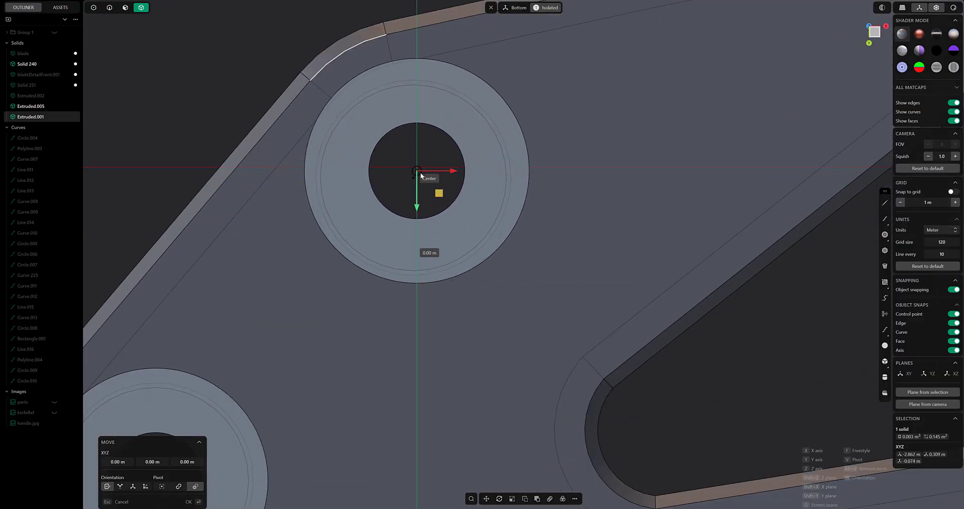
{"action": "scroll", "coordinate": [389, 185], "scroll_direction": "down", "scroll_amount": 5}
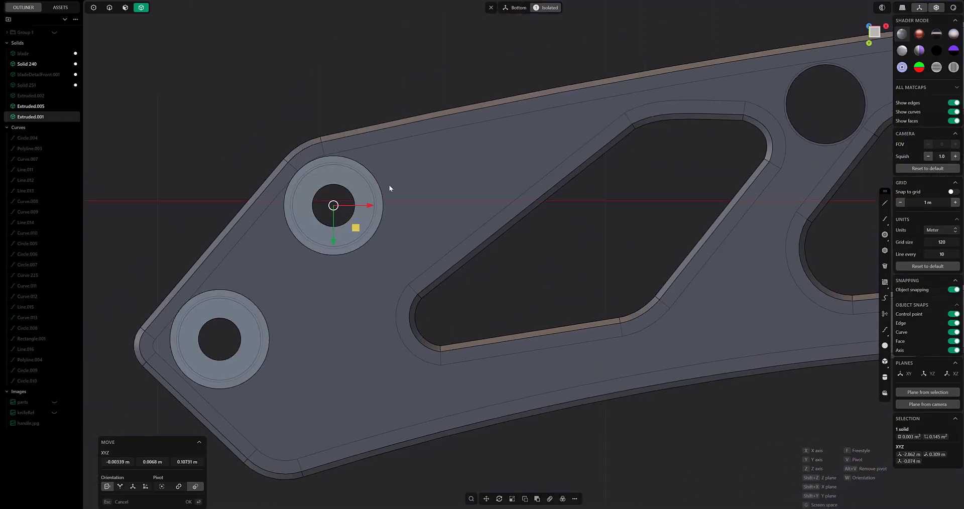
{"action": "scroll", "coordinate": [502, 186], "scroll_direction": "up", "scroll_amount": 2}
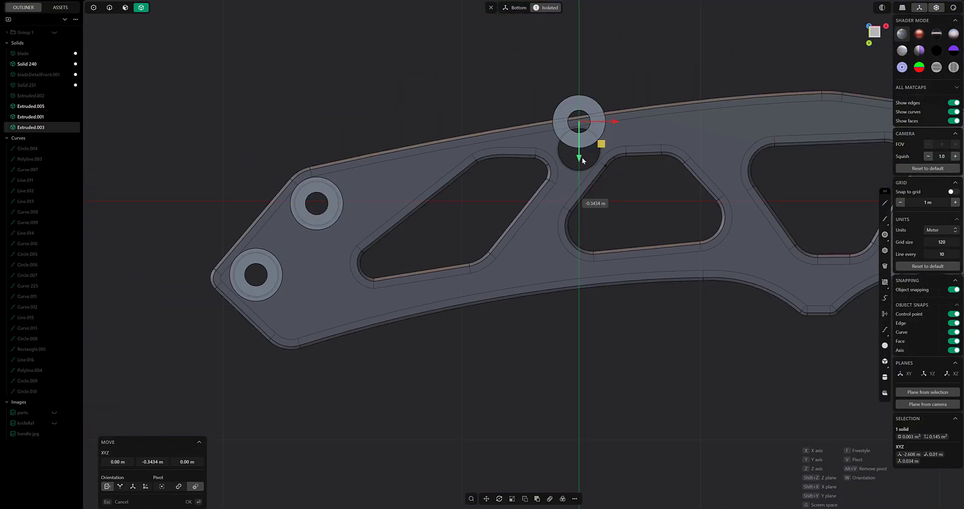
Line up the duplicated ring with the middle screw hole and seat it in the handle plate
{"action": "middle_click_drag", "start_coordinate": [580, 151], "coordinate": [405, 206]}
{"action": "scroll", "coordinate": [336, 209], "scroll_direction": "up", "scroll_amount": 5}
{"action": "left_click", "coordinate": [404, 206]}
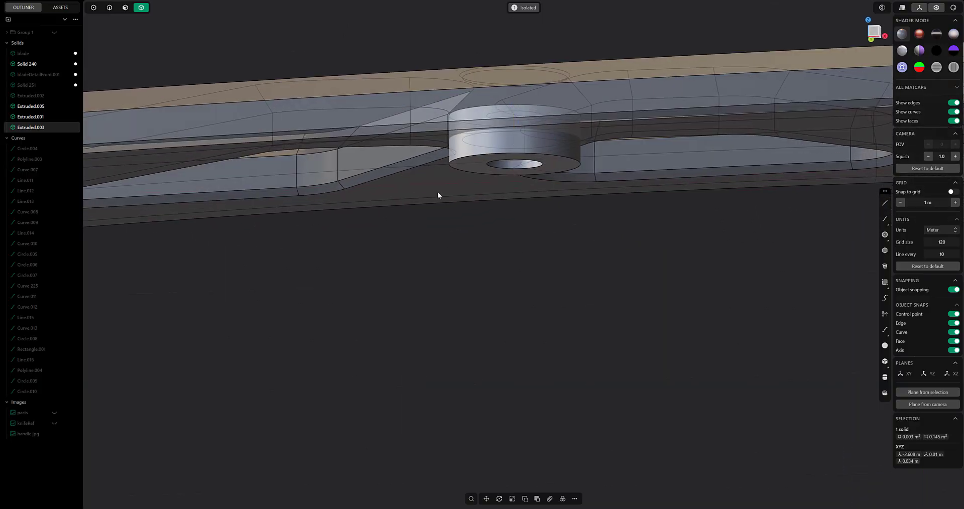
{"action": "key", "text": "g"}
{"action": "key", "text": "y"}
{"action": "left_click", "coordinate": [408, 133]}
Raise the two rings at the handle's pointed end into their screw holes in the plate
{"action": "middle_click_drag", "start_coordinate": [408, 133], "coordinate": [426, 173]}
{"action": "left_click", "coordinate": [426, 173]}
{"action": "key", "text": "g"}
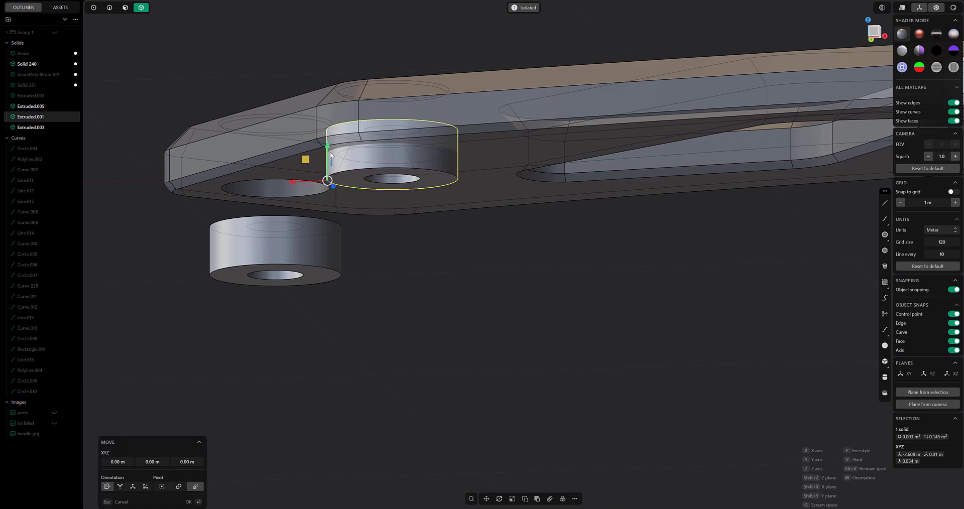
{"action": "left_click", "coordinate": [251, 98]}
{"action": "left_click", "coordinate": [263, 248]}
{"action": "key", "text": "g"}
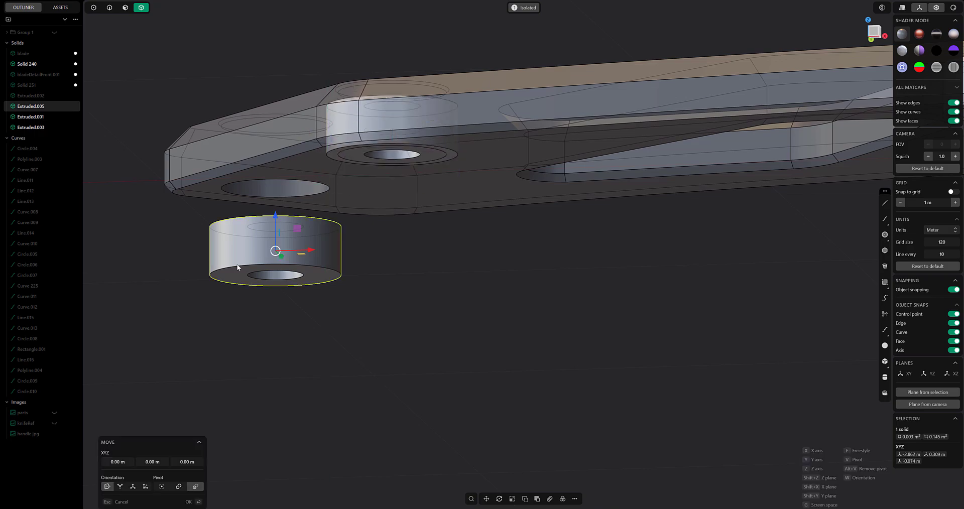
{"action": "left_click", "coordinate": [189, 161]}
Combine the handle plate and its three inserted rings into one solid with a Boolean Union
{"action": "middle_click_drag", "start_coordinate": [189, 162], "coordinate": [473, 179]}
{"action": "key", "text": "ctrl+a"}
{"action": "key", "text": "q"}
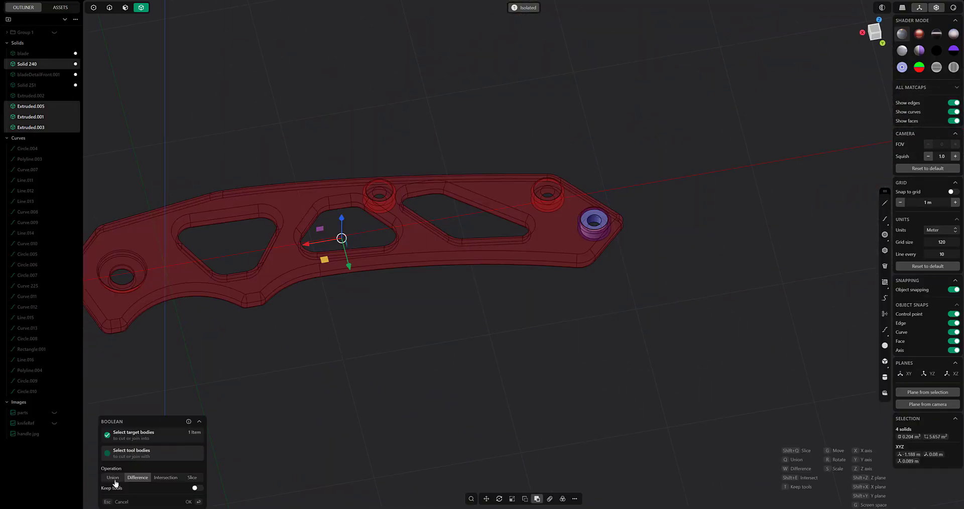
{"action": "left_click", "coordinate": [113, 478]}
{"action": "right_click", "coordinate": [366, 322]}
{"action": "middle_click_drag", "start_coordinate": [365, 321], "coordinate": [417, 271]}
{"action": "key", "text": "Escape"}
Leave isolation and trace the lanyard end piece in the photo with a closed four-sided polyline reaching under the handle
{"action": "middle_click_drag", "start_coordinate": [456, 224], "coordinate": [492, 97]}
{"action": "key", "text": "slash"}
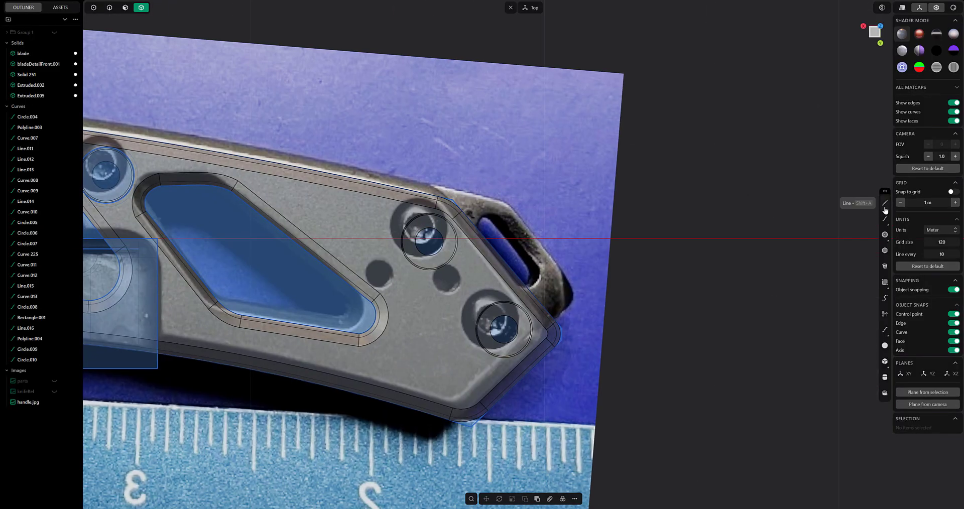
{"action": "left_click", "coordinate": [884, 203]}
{"action": "left_click", "coordinate": [579, 293]}
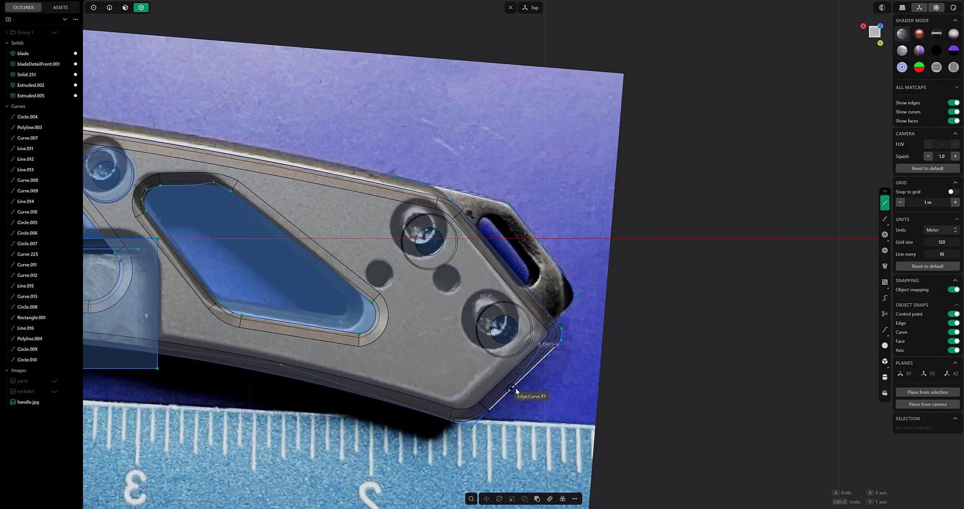
{"action": "left_click", "coordinate": [499, 383]}
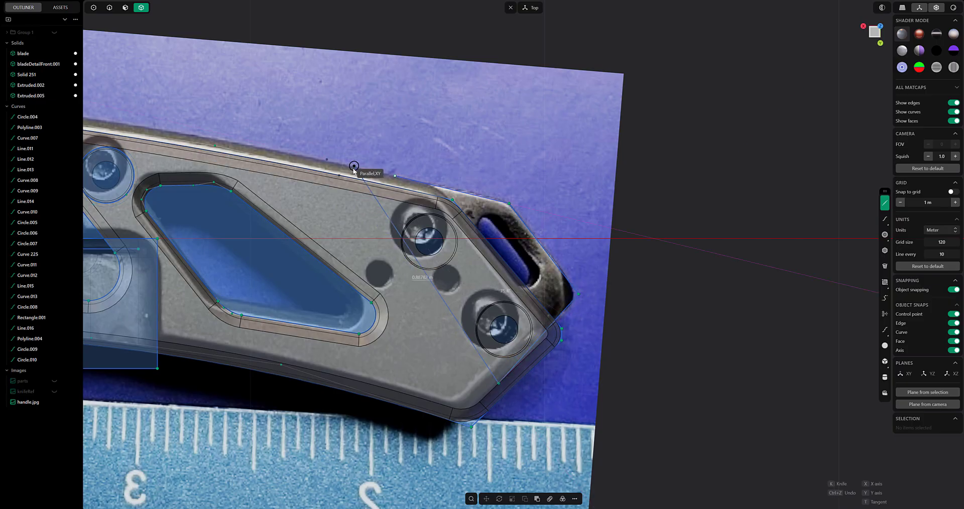
{"action": "left_click", "coordinate": [394, 176]}
Move the polyline's outer tip point and lower corner point outward to enlarge the end-piece outline
{"action": "left_click", "coordinate": [93, 7]}
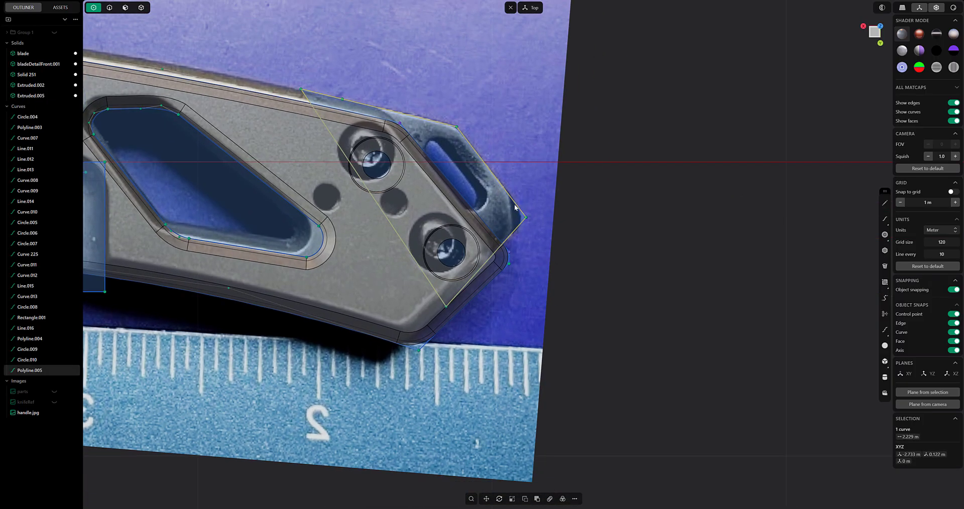
{"action": "left_click", "coordinate": [526, 217]}
{"action": "key", "text": "g"}
{"action": "left_click_drag", "start_coordinate": [538, 236], "coordinate": [538, 237]}
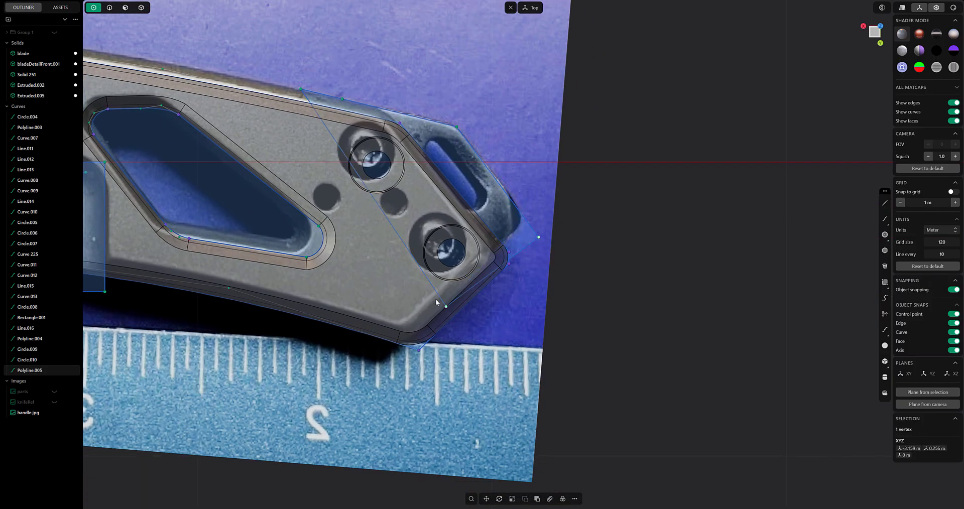
{"action": "left_click_drag", "start_coordinate": [446, 306], "coordinate": [450, 320]}
{"action": "left_click", "coordinate": [539, 237]}
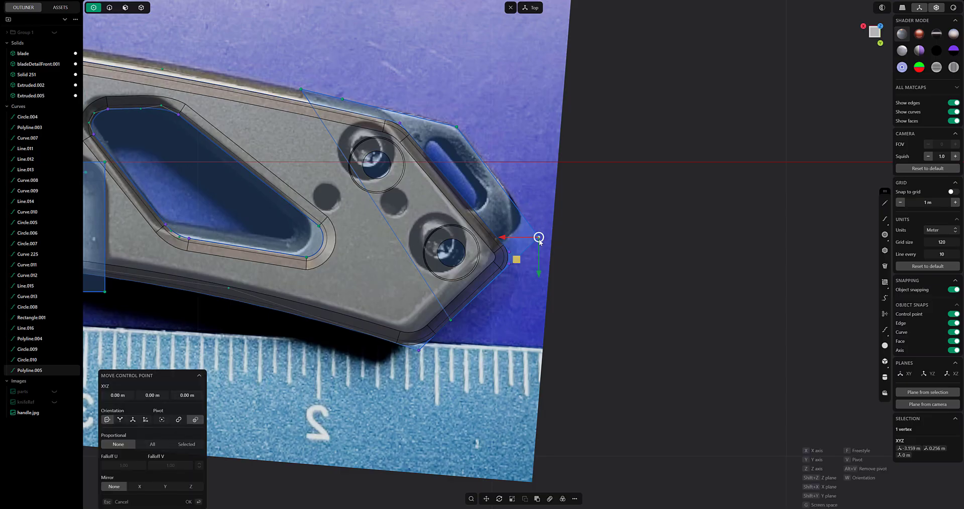
{"action": "middle_click_drag", "start_coordinate": [536, 236], "coordinate": [565, 272]}
Adjust the polyline's two upper corner points to match the end piece's edge in the reference photo
{"action": "left_click", "coordinate": [486, 164]}
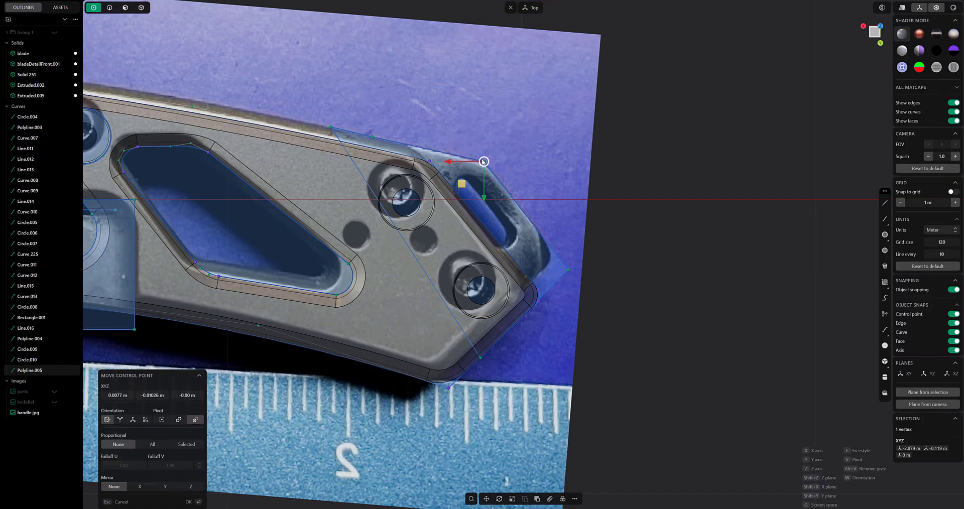
{"action": "left_click_drag", "start_coordinate": [482, 162], "coordinate": [483, 161]}
{"action": "middle_click_drag", "start_coordinate": [518, 318], "coordinate": [510, 275], "text": "shift"}
{"action": "middle_click_drag", "start_coordinate": [314, 68], "coordinate": [350, 112], "text": "shift"}
{"action": "left_click_drag", "start_coordinate": [360, 127], "coordinate": [359, 127]}
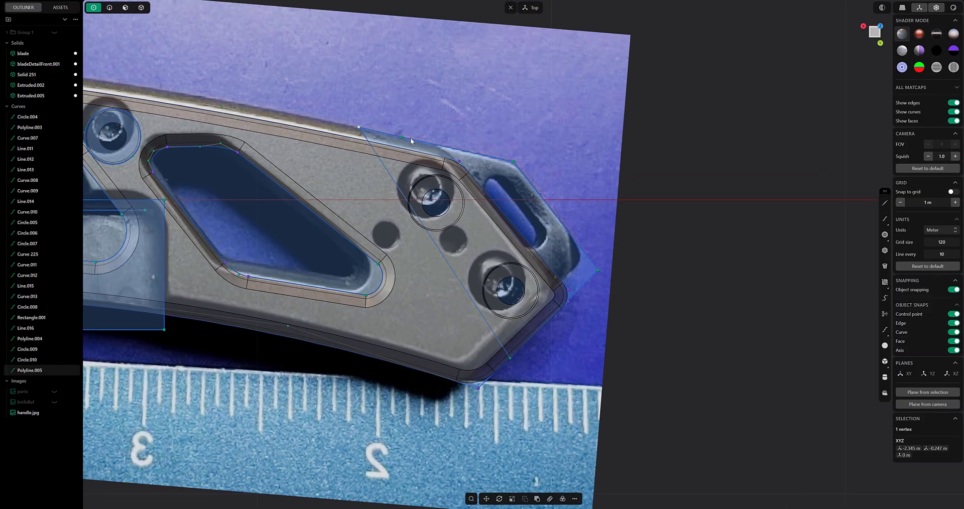
Try to extrude only the part of the end-piece profile outside the handle outline
{"action": "middle_click_drag", "start_coordinate": [317, 102], "coordinate": [653, 60]}
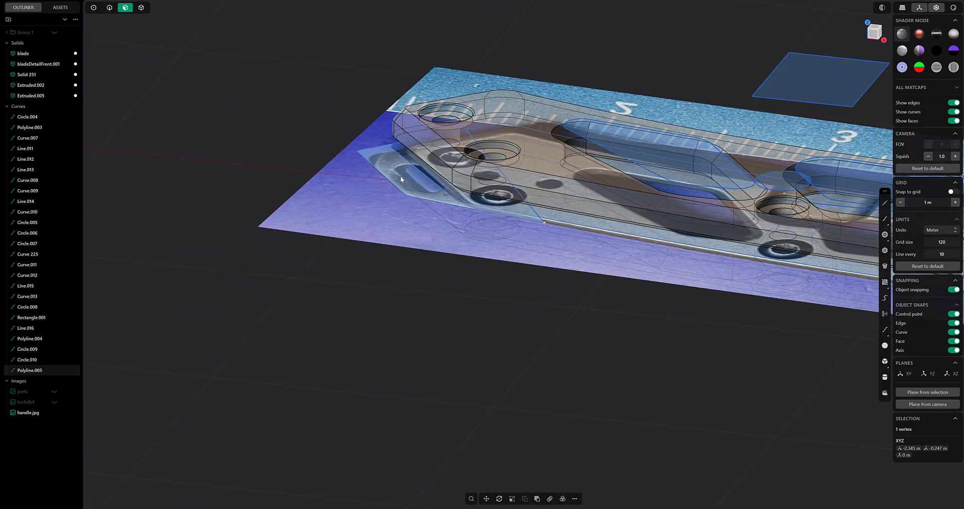
{"action": "left_click", "coordinate": [426, 165]}
{"action": "key", "text": "e"}
{"action": "left_click_drag", "start_coordinate": [409, 141], "coordinate": [408, 118]}
{"action": "right_click", "coordinate": [408, 119]}
Try to centre the partial end-piece extrusion between the handle plates by moving it about -0.0439 m in Z
{"action": "middle_click_drag", "start_coordinate": [337, 130], "coordinate": [316, 112]}
{"action": "scroll", "coordinate": [316, 113], "scroll_direction": "down", "scroll_amount": 5}
{"action": "scroll", "coordinate": [417, 177], "scroll_direction": "up", "scroll_amount": 10}
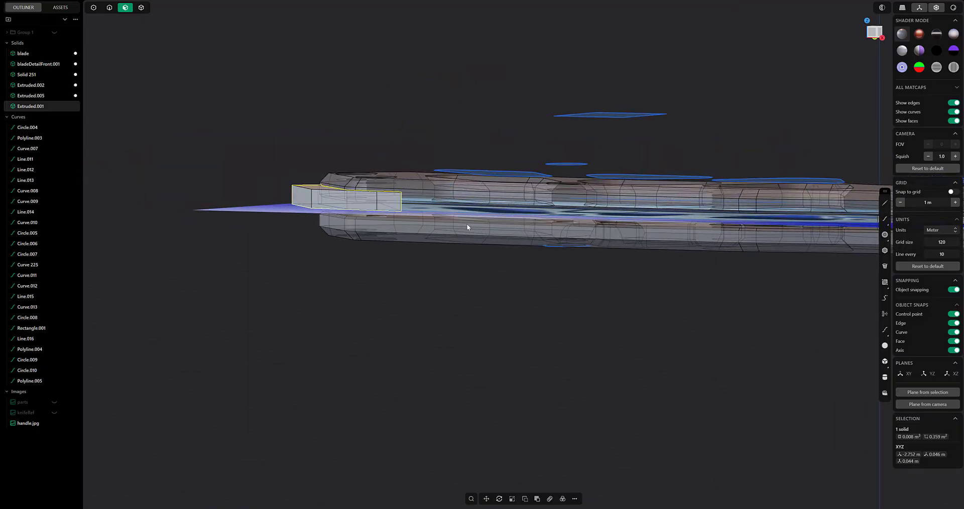
{"action": "middle_click_drag", "start_coordinate": [494, 239], "coordinate": [536, 287]}
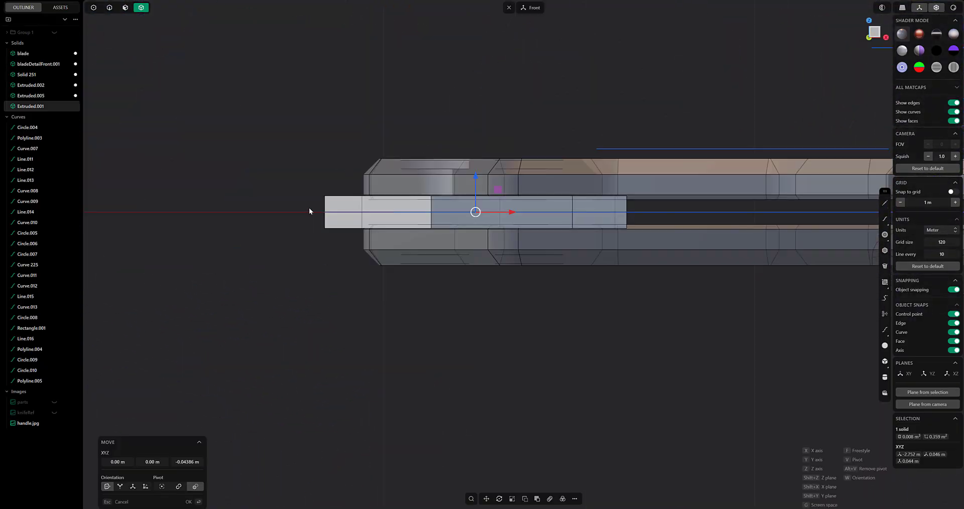
{"action": "right_click", "coordinate": [312, 204]}
{"action": "middle_click_drag", "start_coordinate": [312, 204], "coordinate": [552, 288]}
{"action": "key", "text": "KP_7"}
Extrude the entire end-piece profile about 0.072 m and centre the solid vertically on the ground plane
{"action": "middle_click_drag", "start_coordinate": [518, 225], "coordinate": [528, 287]}
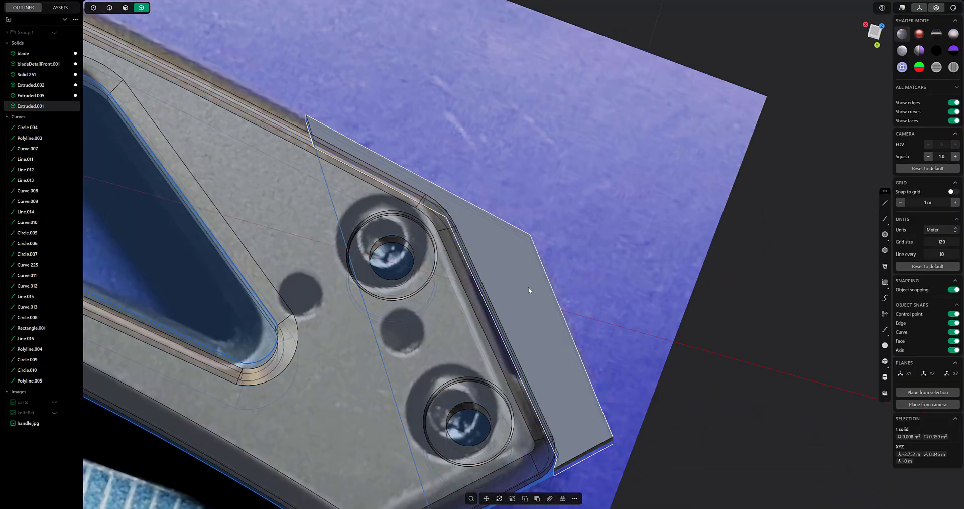
{"action": "key", "text": "e"}
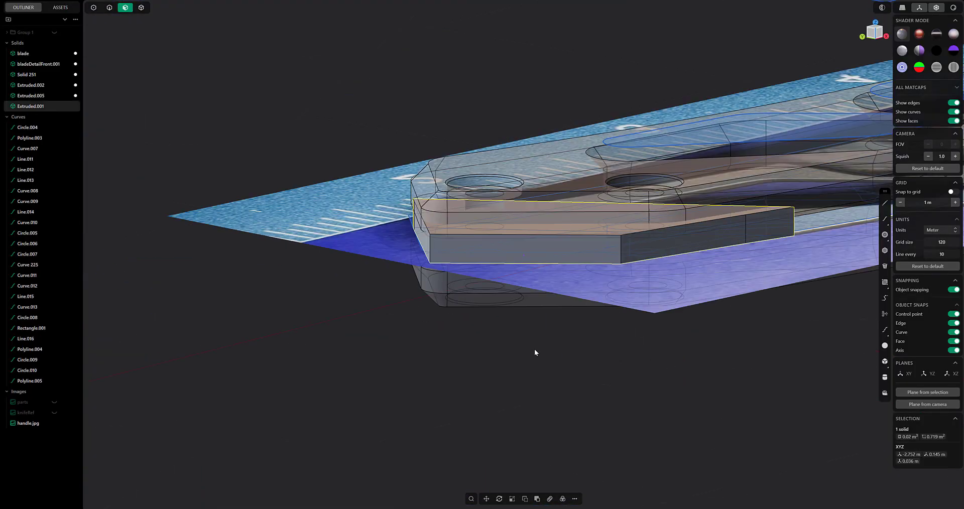
{"action": "middle_click_drag", "start_coordinate": [534, 352], "coordinate": [506, 352]}
{"action": "middle_click_drag", "start_coordinate": [461, 249], "coordinate": [251, 247], "text": "alt"}
{"action": "key", "text": "g"}
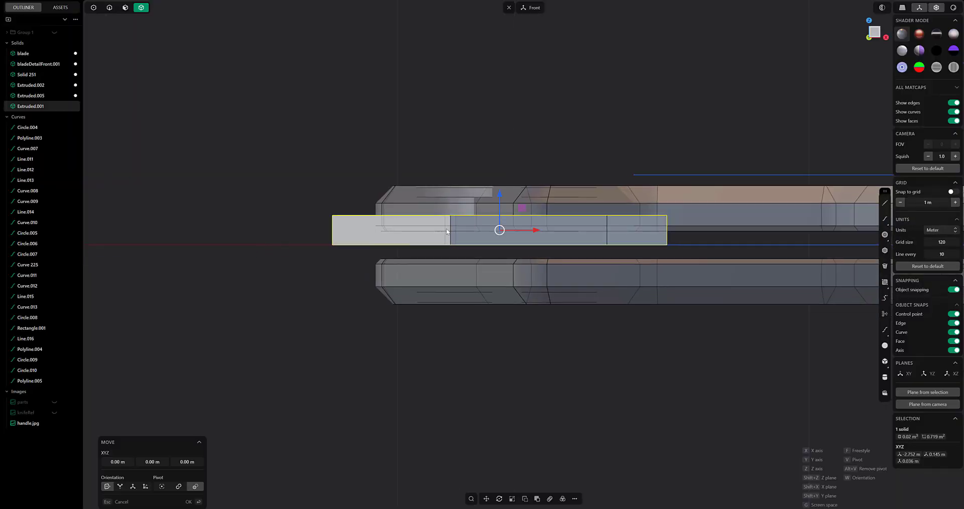
{"action": "left_click_drag", "start_coordinate": [499, 208], "coordinate": [393, 245]}
{"action": "right_click", "coordinate": [393, 245]}
Isolate the end piece and fillet the vertical edge at its outer tip
{"action": "middle_click_drag", "start_coordinate": [393, 245], "coordinate": [663, 311]}
{"action": "key", "text": "/"}
{"action": "left_click", "coordinate": [105, 10]}
{"action": "middle_click_drag", "start_coordinate": [326, 151], "coordinate": [497, 291]}
{"action": "left_click", "coordinate": [536, 275]}
{"action": "key", "text": "f"}
{"action": "mouse_move", "coordinate": [493, 272]}
{"action": "left_mouse_down"}
{"action": "mouse_move", "coordinate": [504, 283]}
{"action": "mouse_move", "coordinate": [497, 276]}
{"action": "left_mouse_up"}
{"action": "middle_click_drag", "start_coordinate": [613, 296], "coordinate": [532, 306]}
{"action": "right_click", "coordinate": [532, 306]}
Fillet the wide upper corner of the end piece about 0.09 m and its long pointed corner about 0.025 m
{"action": "left_click", "coordinate": [648, 266]}
{"action": "key", "text": "b"}
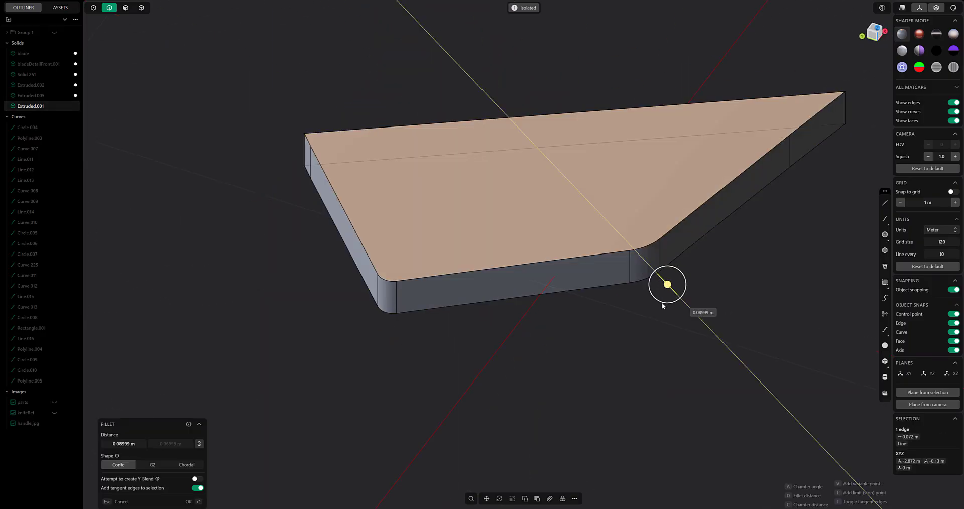
{"action": "middle_click_drag", "start_coordinate": [652, 274], "coordinate": [707, 237]}
{"action": "left_click_drag", "start_coordinate": [707, 240], "coordinate": [715, 261]}
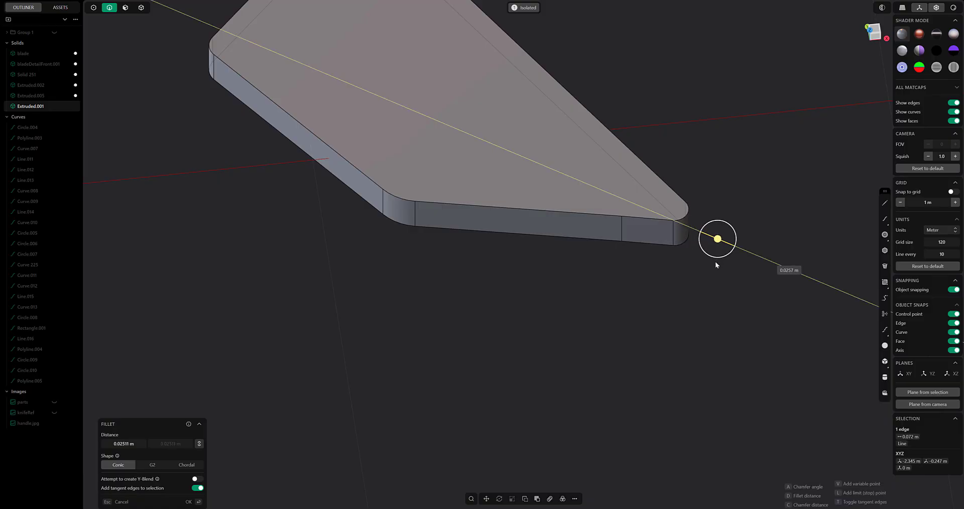
{"action": "right_click", "coordinate": [715, 261]}
{"action": "middle_click_drag", "start_coordinate": [653, 296], "coordinate": [536, 231]}
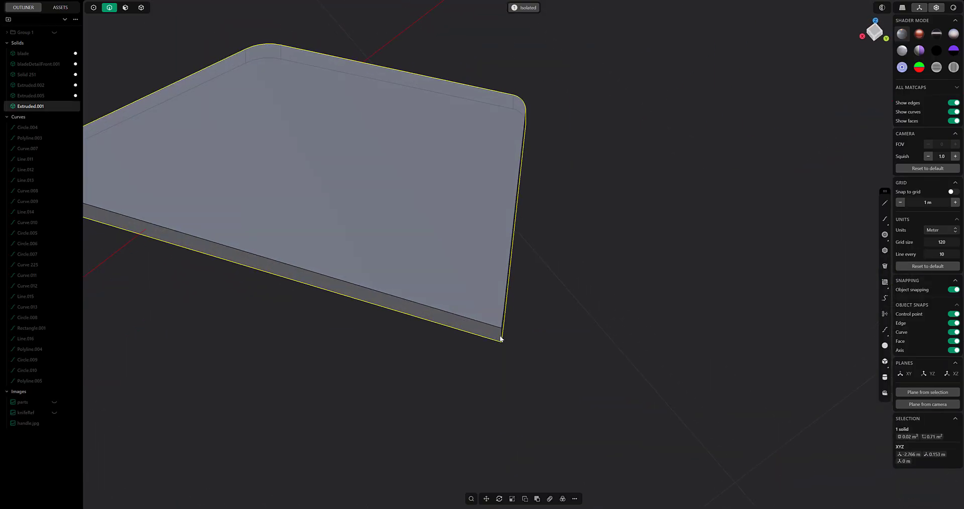
Fillet the end piece's remaining sharp lower corner edge
{"action": "left_click", "coordinate": [503, 333]}
{"action": "key", "text": "b"}
{"action": "left_click_drag", "start_coordinate": [503, 335], "coordinate": [510, 348]}
{"action": "right_click", "coordinate": [509, 349]}
{"action": "middle_click_drag", "start_coordinate": [648, 326], "coordinate": [513, 296]}
{"action": "scroll", "coordinate": [512, 292], "scroll_direction": "down", "scroll_amount": 3}
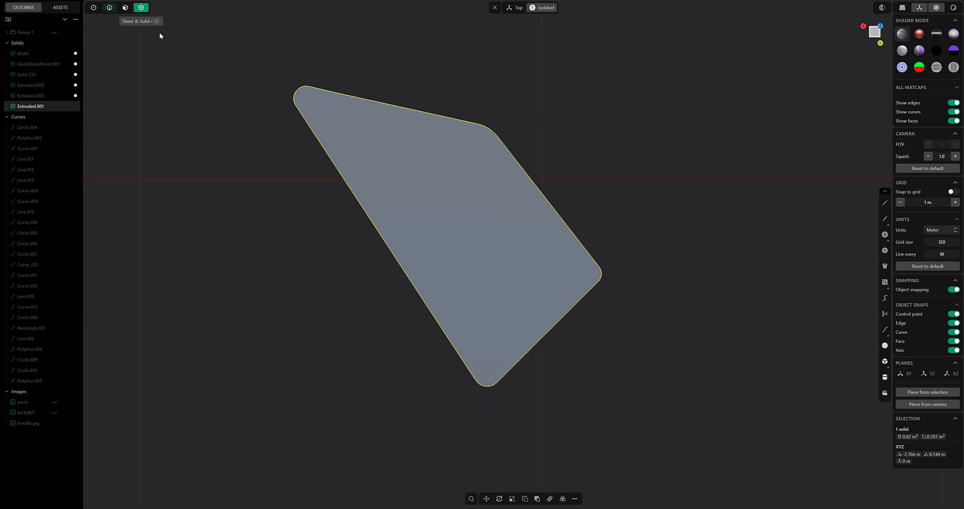
Leave isolation and apply a material to the end piece
{"action": "key", "text": "slash"}
{"action": "key", "text": "m"}
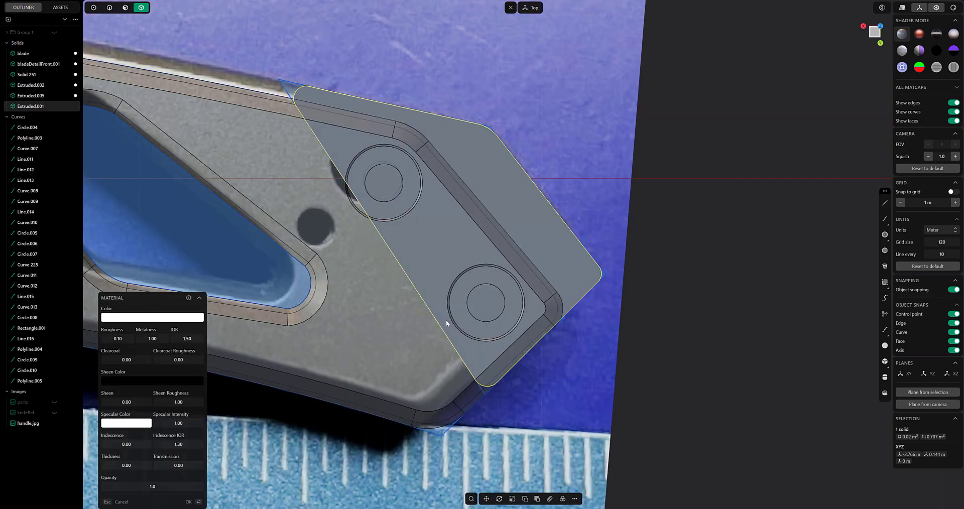
{"action": "key", "text": "Return"}
{"action": "middle_click_drag", "start_coordinate": [620, 346], "coordinate": [600, 351], "text": "shift"}
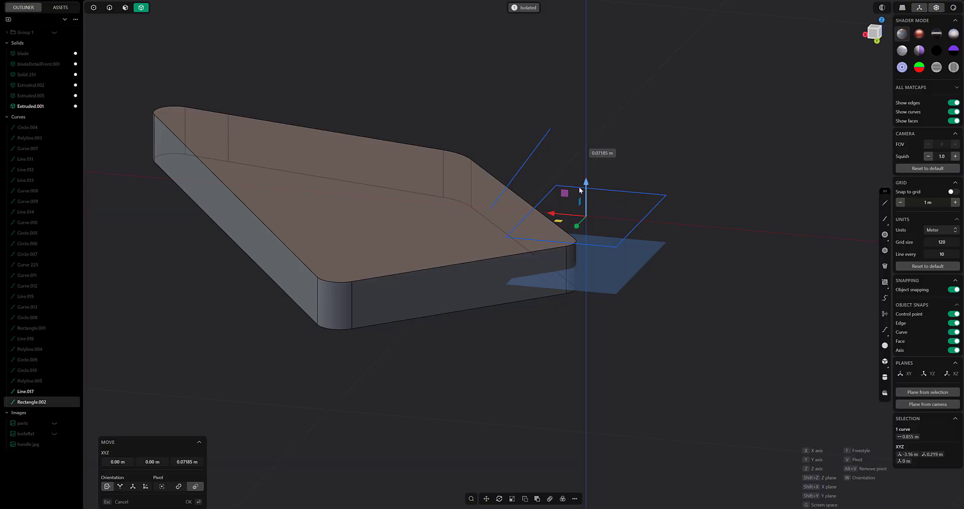
Raise the rectangle at the outer tip about 0.072 m in Z and extrude it upward into a cutting block
{"action": "right_click", "coordinate": [585, 189]}
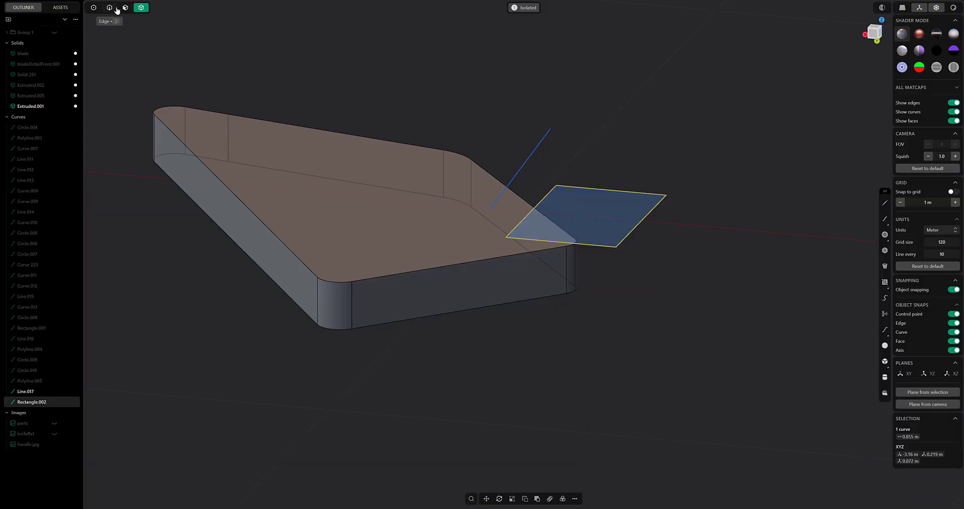
{"action": "left_click", "coordinate": [125, 7]}
{"action": "key", "text": "e"}
{"action": "left_click", "coordinate": [618, 254]}
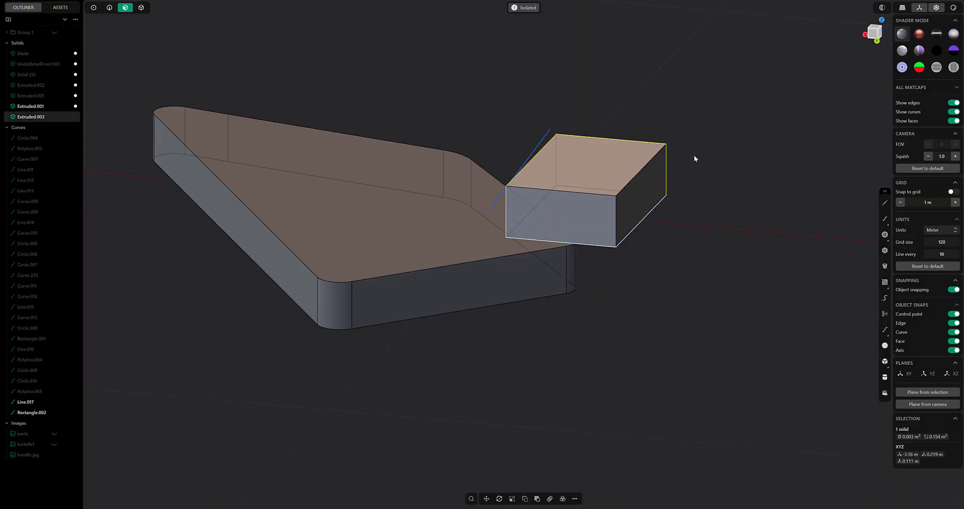
Lower the cutting block in the back view until its corner meets the end piece's top face near the outer tip
{"action": "key", "text": "7"}
{"action": "key", "text": "2"}
{"action": "key", "text": "g"}
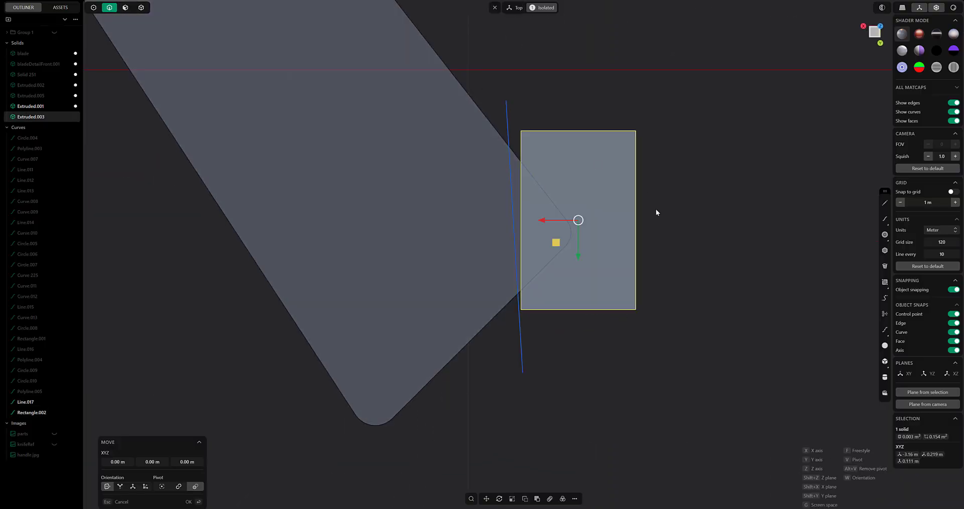
{"action": "key", "text": "ctrl+1"}
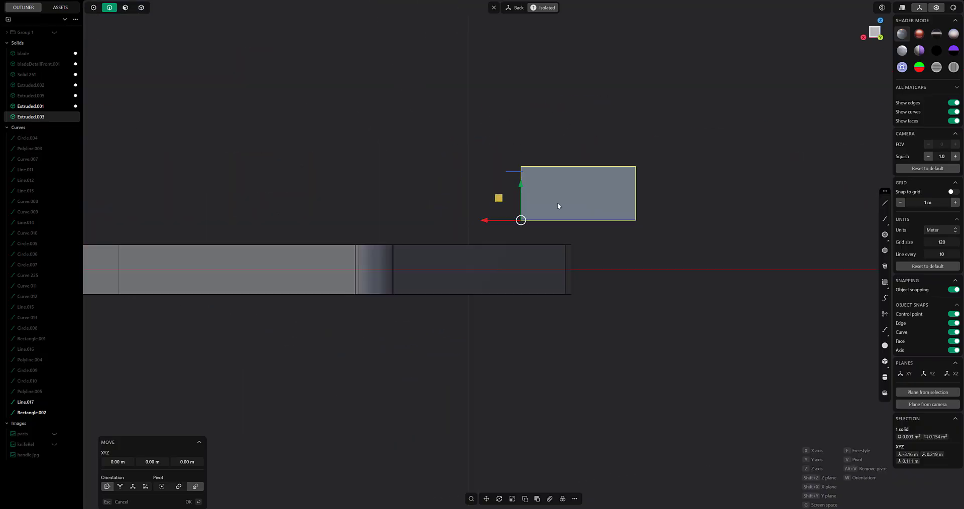
{"action": "left_click_drag", "start_coordinate": [513, 185], "coordinate": [544, 237]}
Rotate the cutting block about its lower inner corner so it slopes down through the outer tip
{"action": "key", "text": "r"}
{"action": "middle_click_drag", "start_coordinate": [634, 186], "coordinate": [614, 191]}
{"action": "key", "text": "r"}
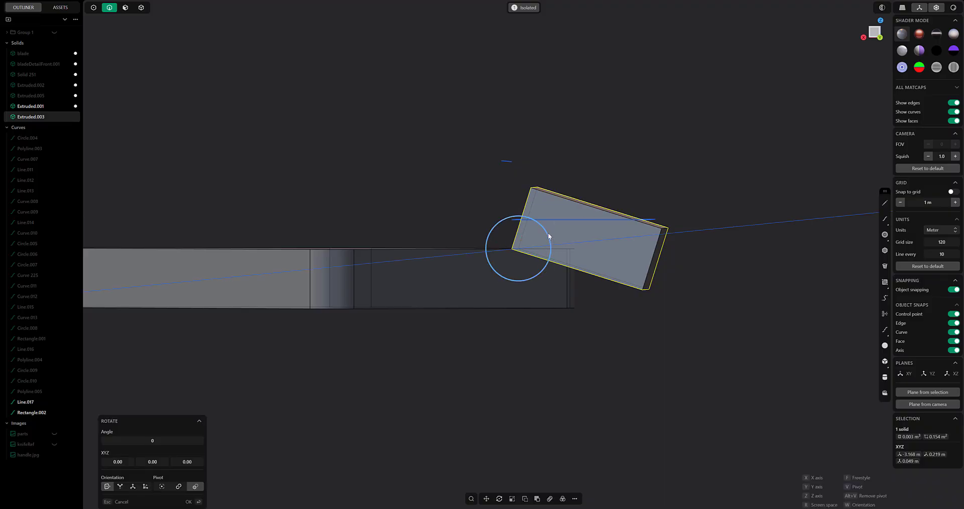
{"action": "left_click", "coordinate": [547, 231]}
Subtract the tilted block from the end piece to cut a sloped facet on its outer tip
{"action": "middle_click_drag", "start_coordinate": [547, 231], "coordinate": [290, 50]}
{"action": "key", "text": "4"}
{"action": "left_click", "coordinate": [237, 162]}
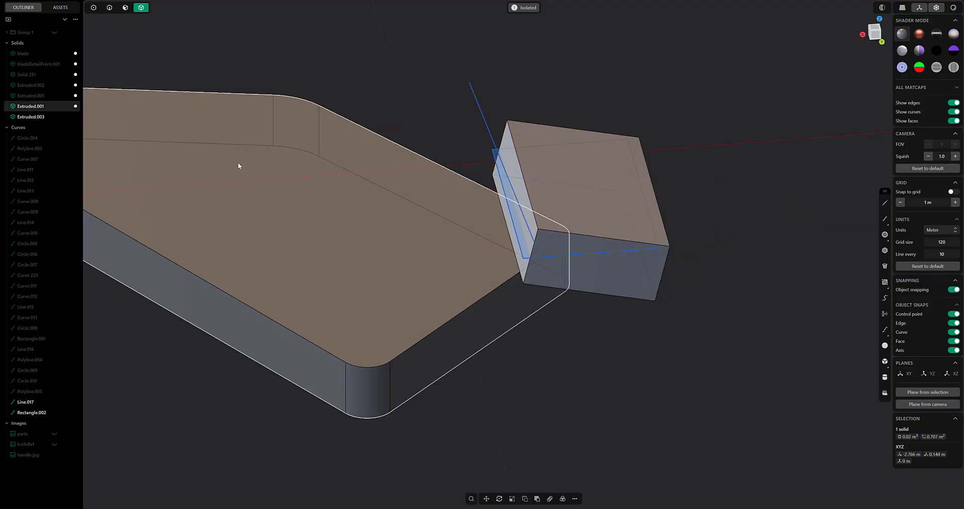
{"action": "left_click", "coordinate": [581, 191], "text": "shift"}
{"action": "key", "text": "shift+minus"}
{"action": "middle_click_drag", "start_coordinate": [705, 206], "coordinate": [557, 265]}
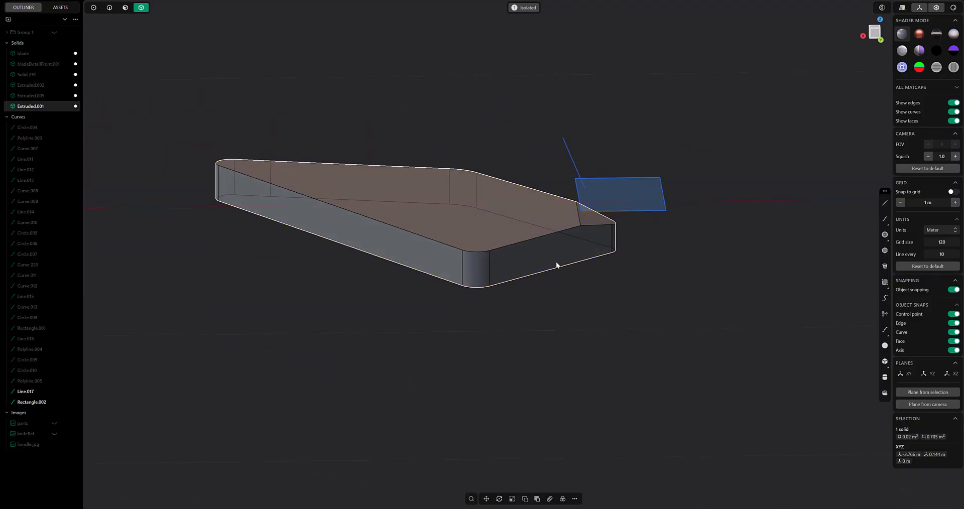
Mirror the end piece vertically across the ground plane with Cut down mirror plane and Union halves enabled
{"action": "key", "text": "ctrl+KP_1"}
{"action": "right_click", "coordinate": [604, 276]}
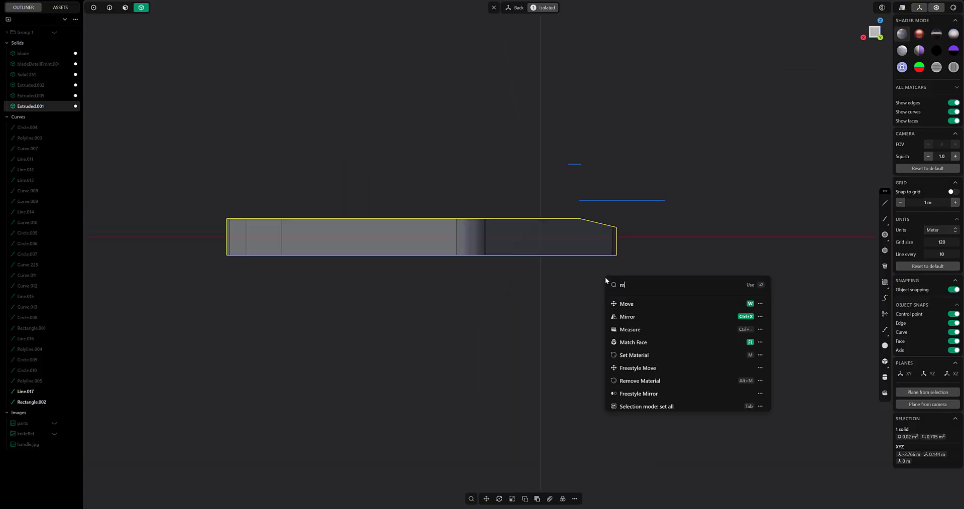
{"action": "left_click", "coordinate": [627, 303]}
{"action": "scroll", "coordinate": [522, 307], "scroll_direction": "down", "scroll_amount": 8}
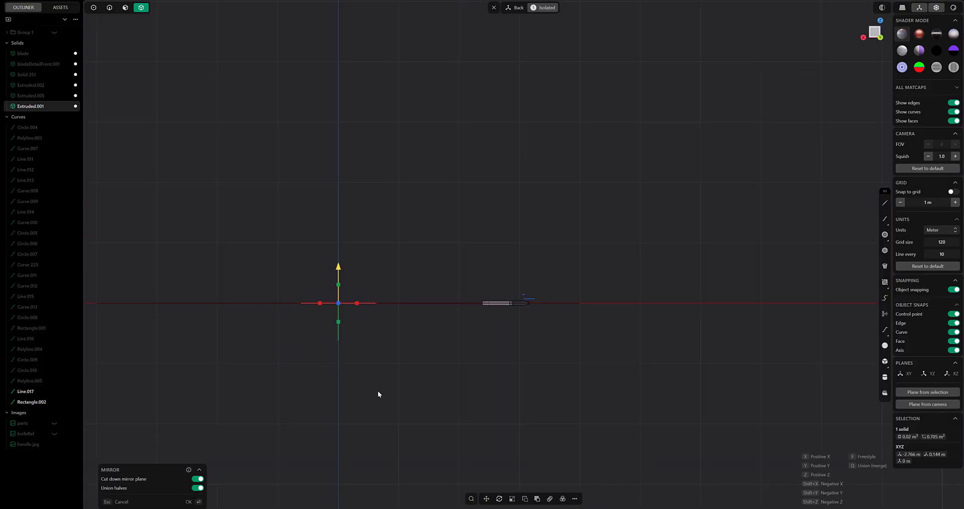
{"action": "middle_click_drag", "start_coordinate": [378, 394], "coordinate": [609, 336]}
{"action": "key", "text": "Return"}
{"action": "middle_click_drag", "start_coordinate": [588, 270], "coordinate": [607, 240]}
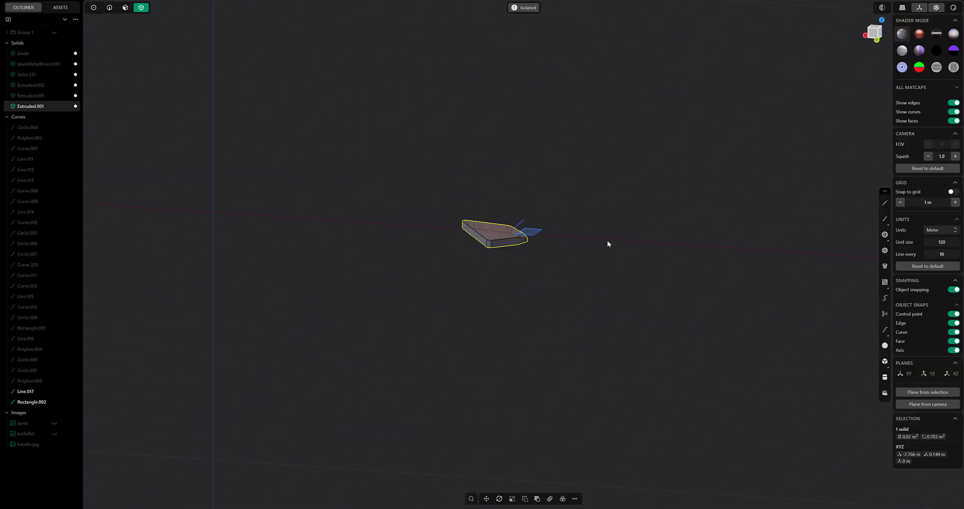
{"action": "scroll", "coordinate": [606, 240], "scroll_direction": "up", "scroll_amount": 3}
{"action": "scroll", "coordinate": [511, 287], "scroll_direction": "up", "scroll_amount": 3}
{"action": "key", "text": "f"}
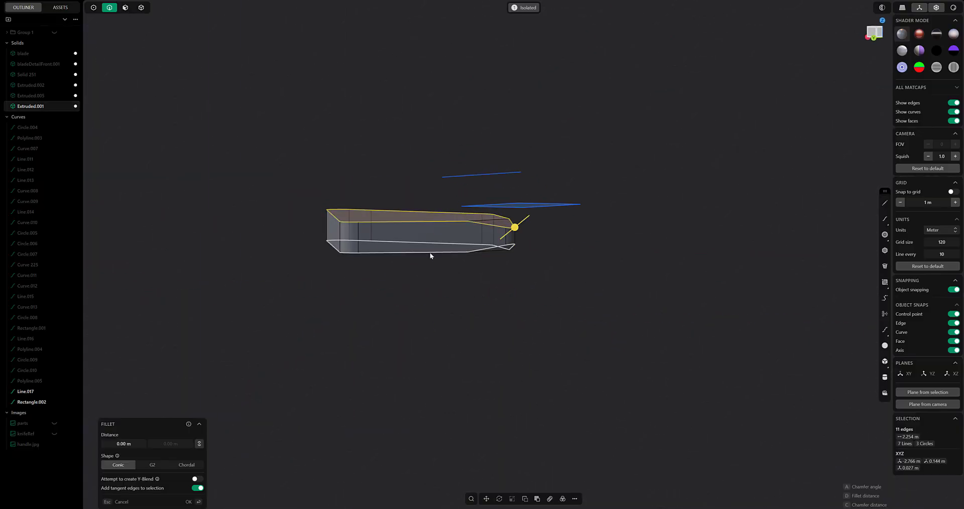
{"action": "middle_click_drag", "start_coordinate": [476, 302], "coordinate": [532, 315]}
{"action": "scroll", "coordinate": [497, 271], "scroll_direction": "up", "scroll_amount": 6}
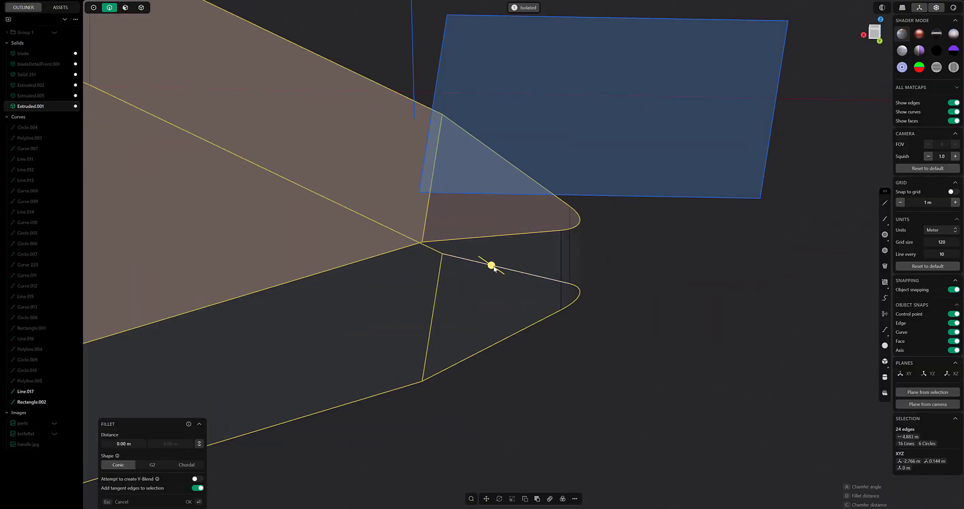
{"action": "left_click_drag", "start_coordinate": [499, 272], "coordinate": [481, 258]}
{"action": "key", "text": "Escape"}
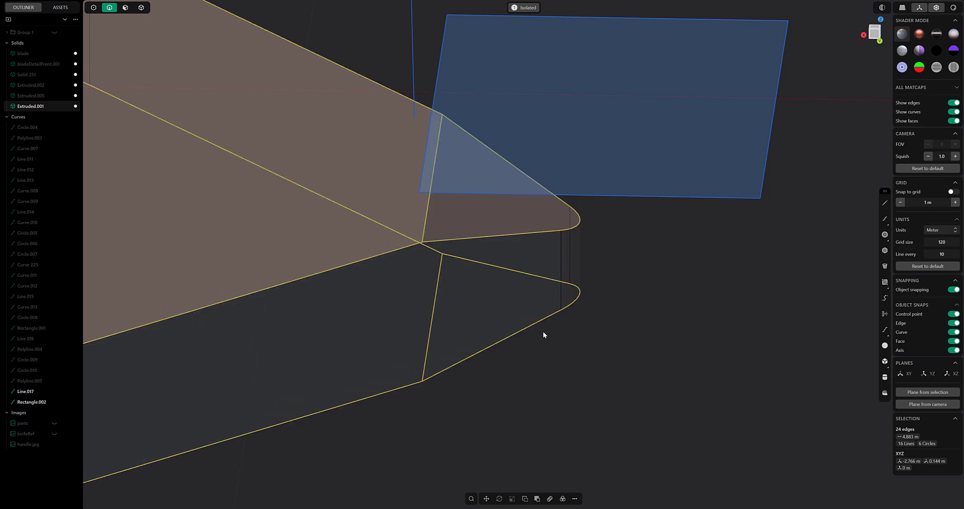
{"action": "key", "text": "f"}
{"action": "left_click", "coordinate": [675, 285]}
Chamfer the top and bottom outer rim edges of the end piece by about 0.0055 m
{"action": "left_click", "coordinate": [499, 237]}
{"action": "key", "text": "f"}
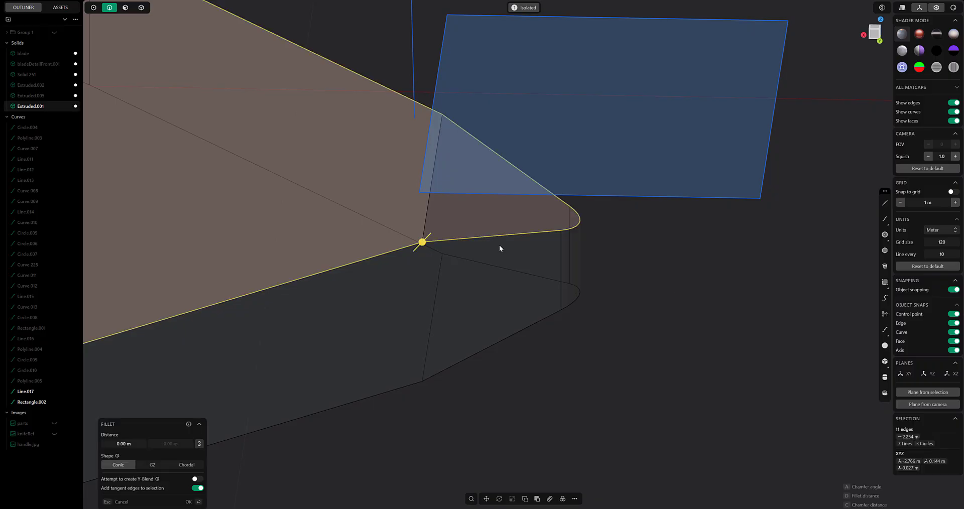
{"action": "left_click", "coordinate": [506, 341], "text": "shift"}
{"action": "key", "text": "c"}
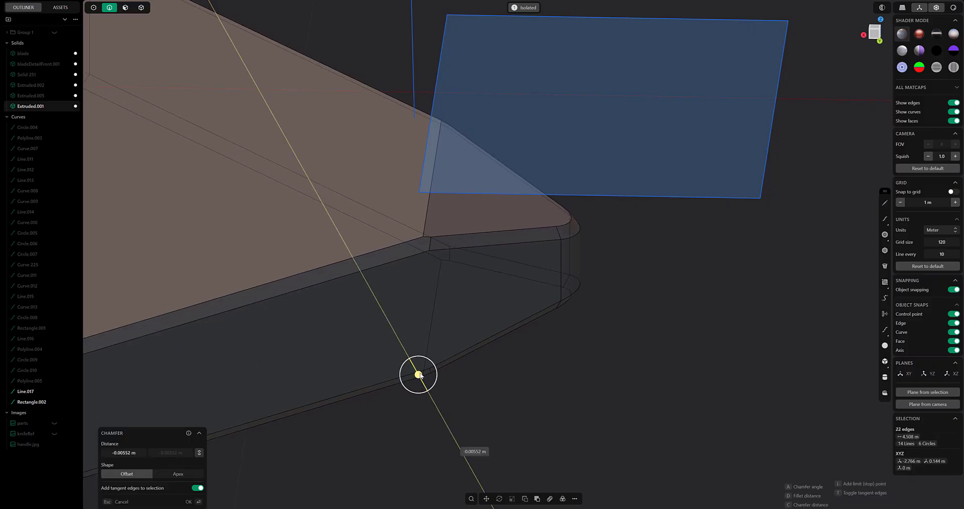
{"action": "middle_click_drag", "start_coordinate": [577, 326], "coordinate": [616, 353]}
{"action": "key", "text": "Escape"}
Try to bevel the two inner crease edges where the sloped facets meet the end piece's flat faces
{"action": "left_click", "coordinate": [510, 289]}
{"action": "key", "text": "f"}
{"action": "left_click_drag", "start_coordinate": [512, 345], "coordinate": [507, 339]}
{"action": "key", "text": "c"}
{"action": "key", "text": "Escape"}
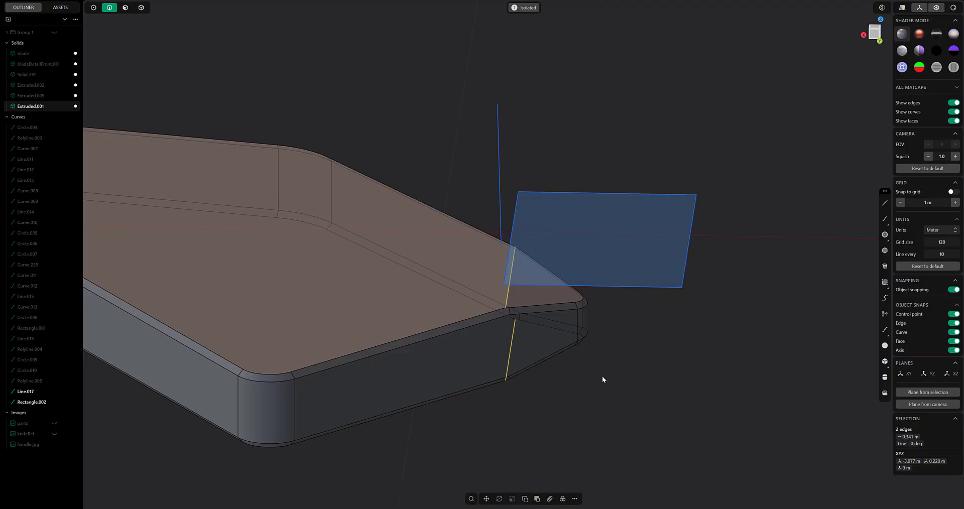
{"action": "key", "text": "KP_7"}
{"action": "key", "text": "f"}
{"action": "scroll", "coordinate": [438, 284], "scroll_direction": "down", "scroll_amount": 3}
{"action": "key", "text": "Escape"}
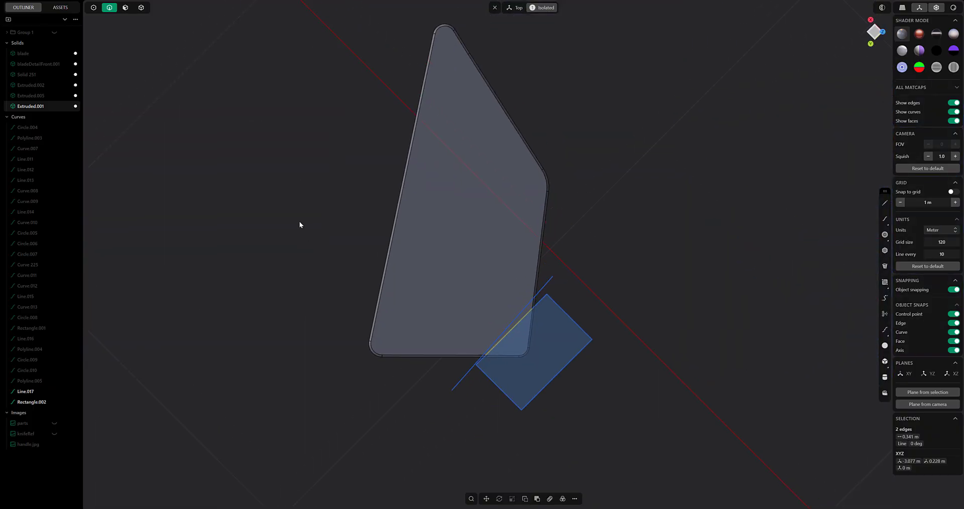
Show all objects again and draw a circle of about 0.047 m radius over the upper end of the photo's lanyard slot
{"action": "key", "text": "4"}
{"action": "key", "text": "Escape"}
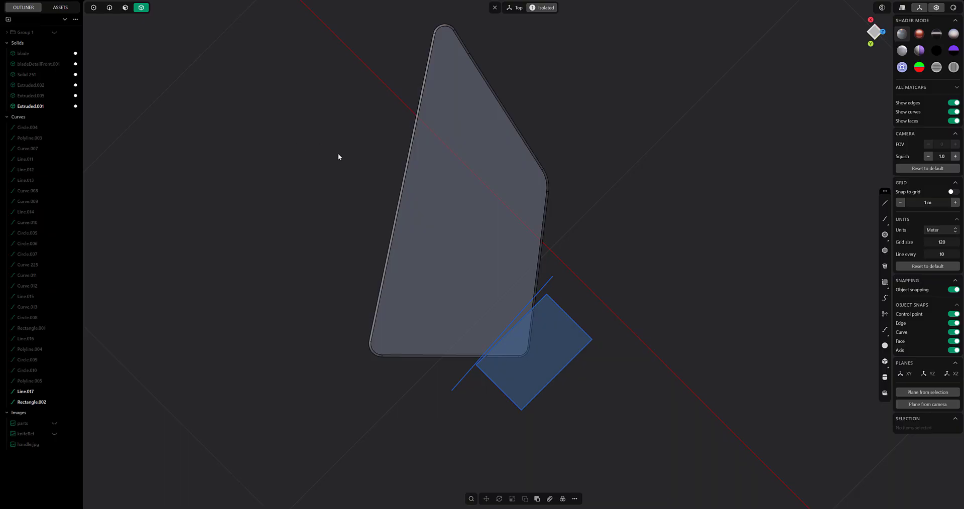
{"action": "key", "text": "slash"}
{"action": "middle_click_drag", "start_coordinate": [514, 303], "coordinate": [498, 284], "text": "shift"}
{"action": "left_click", "coordinate": [497, 284]}
{"action": "middle_click_drag", "start_coordinate": [589, 336], "coordinate": [598, 354], "text": "shift"}
{"action": "left_click", "coordinate": [677, 351]}
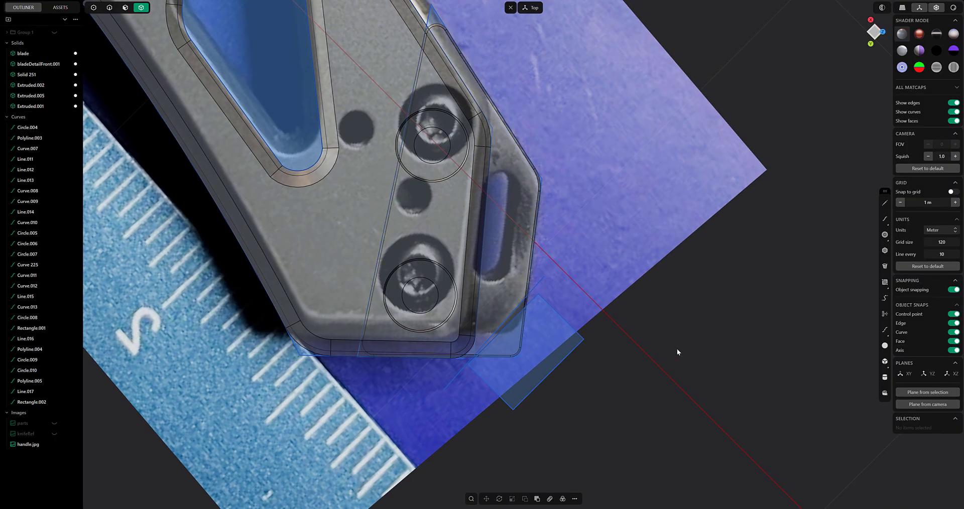
{"action": "left_click", "coordinate": [504, 209]}
{"action": "key", "text": "g"}
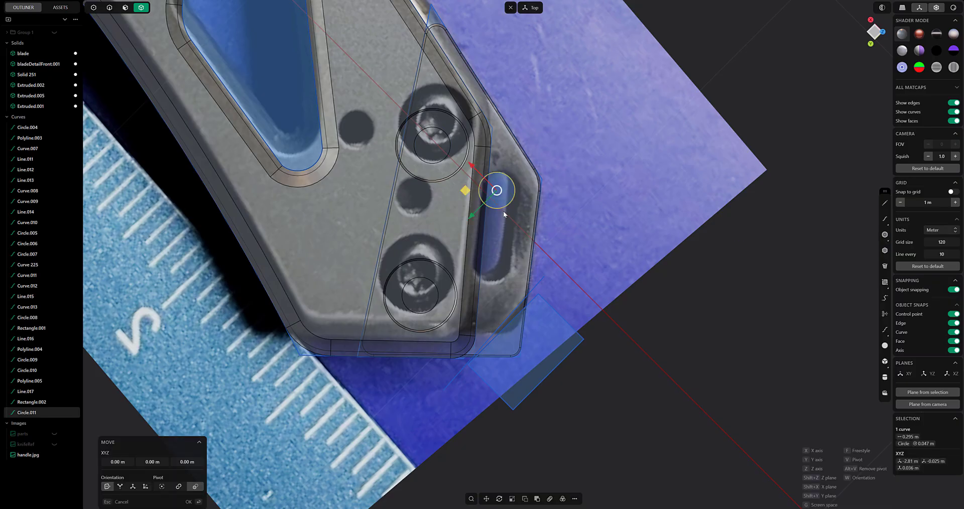
{"action": "left_click_drag", "start_coordinate": [474, 166], "coordinate": [523, 216]}
{"action": "key", "text": "KP_7"}
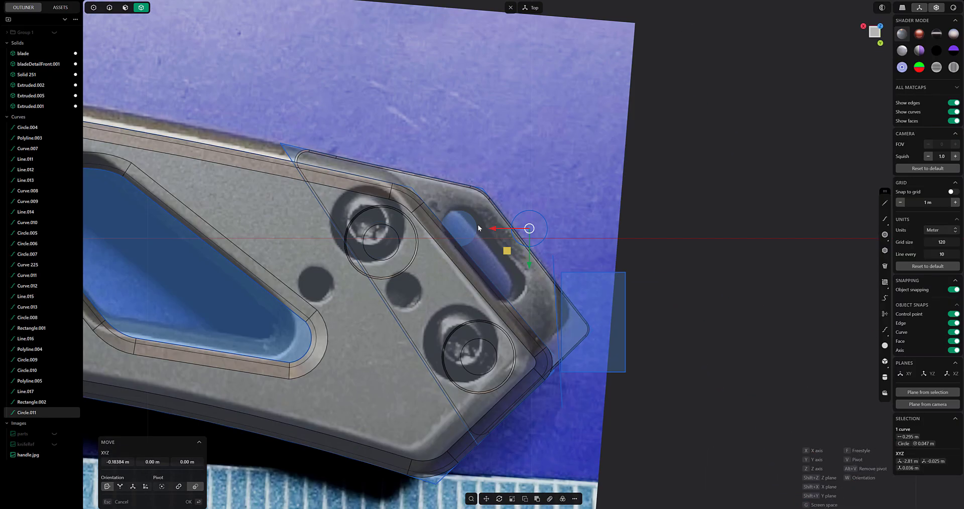
{"action": "scroll", "coordinate": [477, 224], "scroll_direction": "up", "scroll_amount": 1}
{"action": "key", "text": "Return"}
Duplicate the slot circle and move the copy about -0.198 m along X
{"action": "left_click", "coordinate": [504, 246]}
{"action": "key", "text": "g"}
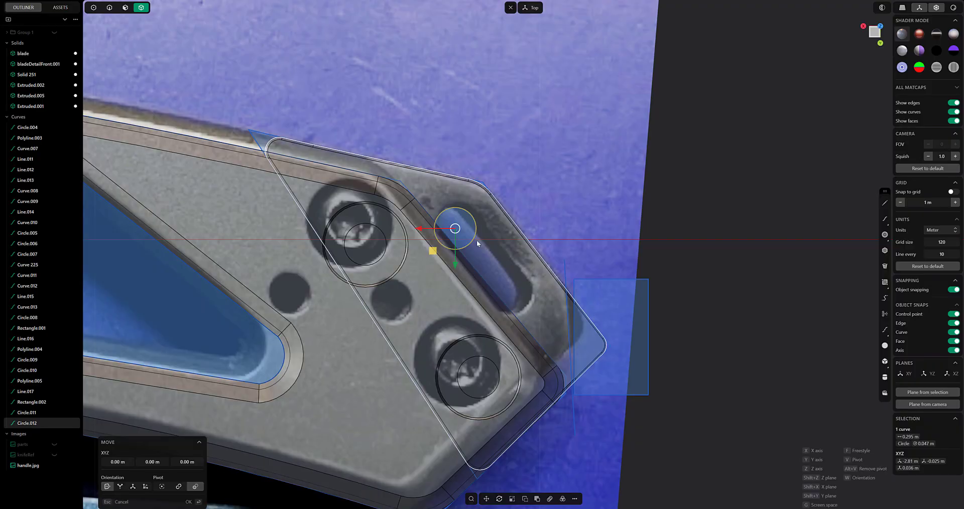
{"action": "middle_click_drag", "start_coordinate": [510, 239], "coordinate": [488, 268]}
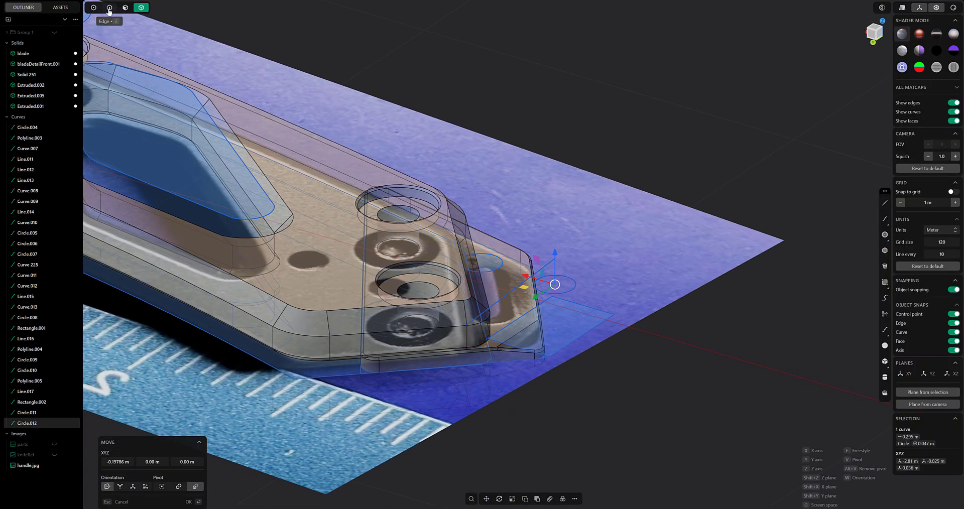
{"action": "key", "text": "Return"}
{"action": "key", "text": "g"}
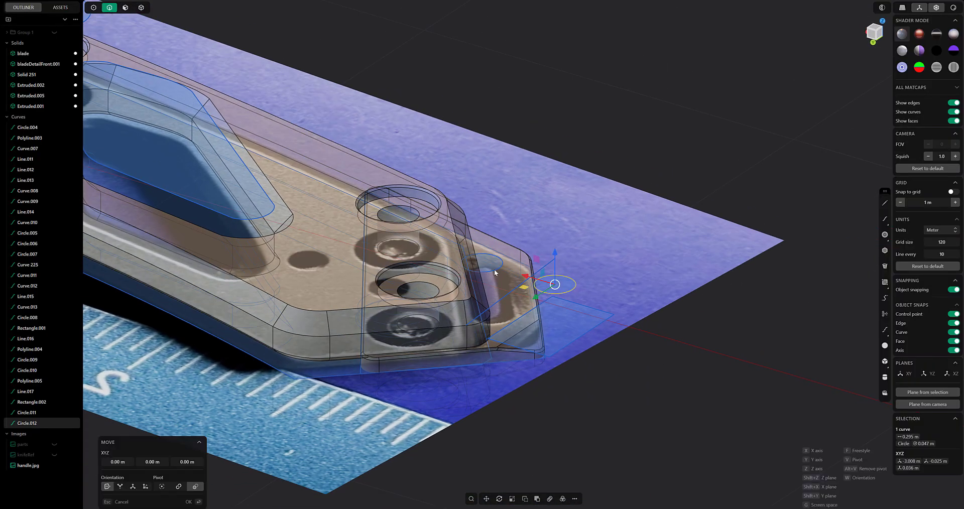
Select both slot circles and isolate them in the top view
{"action": "middle_click_drag", "start_coordinate": [494, 269], "coordinate": [510, 283]}
{"action": "left_click", "coordinate": [59, 412], "text": "shift"}
{"action": "left_click", "coordinate": [48, 412]}
{"action": "left_click", "coordinate": [55, 423], "text": "shift"}
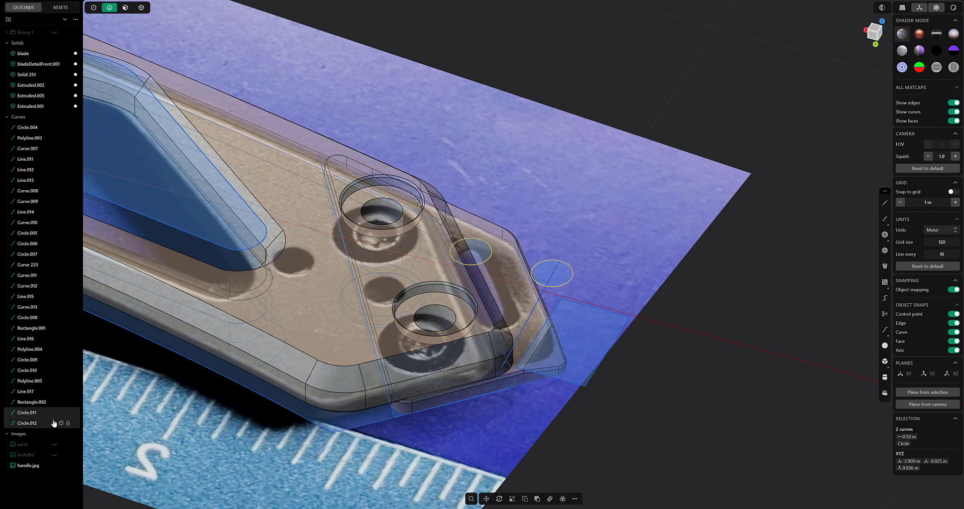
{"action": "key", "text": "KP_7"}
{"action": "key", "text": "slash"}
{"action": "scroll", "coordinate": [538, 279], "scroll_direction": "up", "scroll_amount": 3}
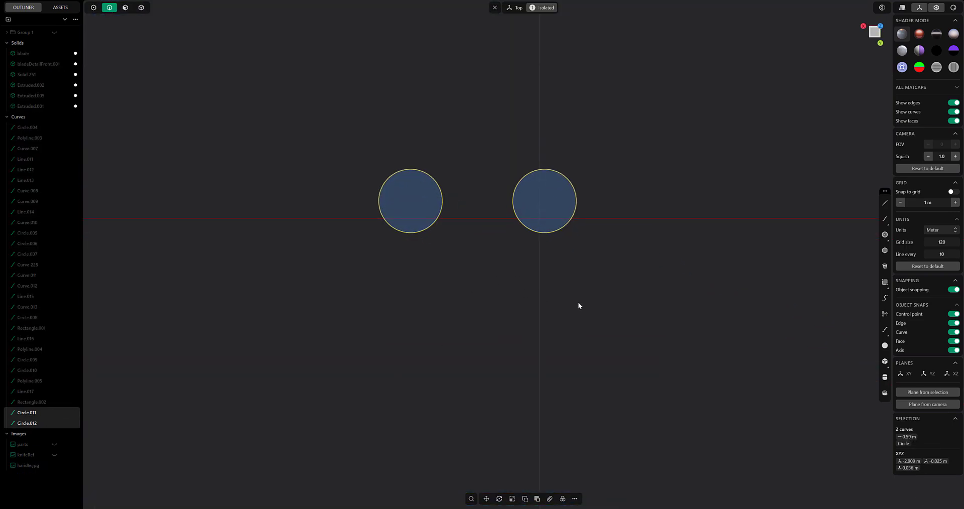
Draw two parallel lines joining the upper and lower tangent points of the two circles to outline a slot
{"action": "left_click", "coordinate": [577, 303]}
{"action": "left_click", "coordinate": [411, 169]}
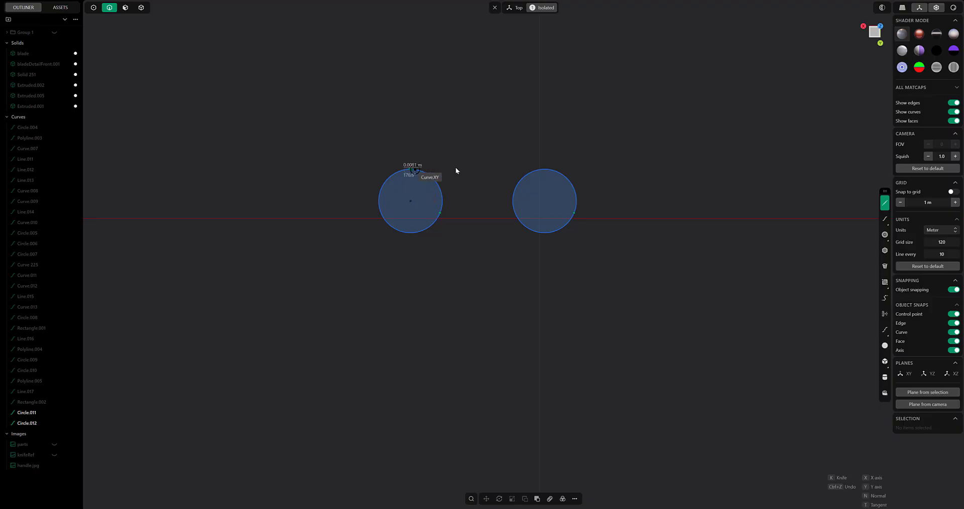
{"action": "left_click", "coordinate": [545, 169]}
{"action": "scroll", "coordinate": [544, 169], "scroll_direction": "up", "scroll_amount": 1}
{"action": "scroll", "coordinate": [577, 237], "scroll_direction": "down", "scroll_amount": 1}
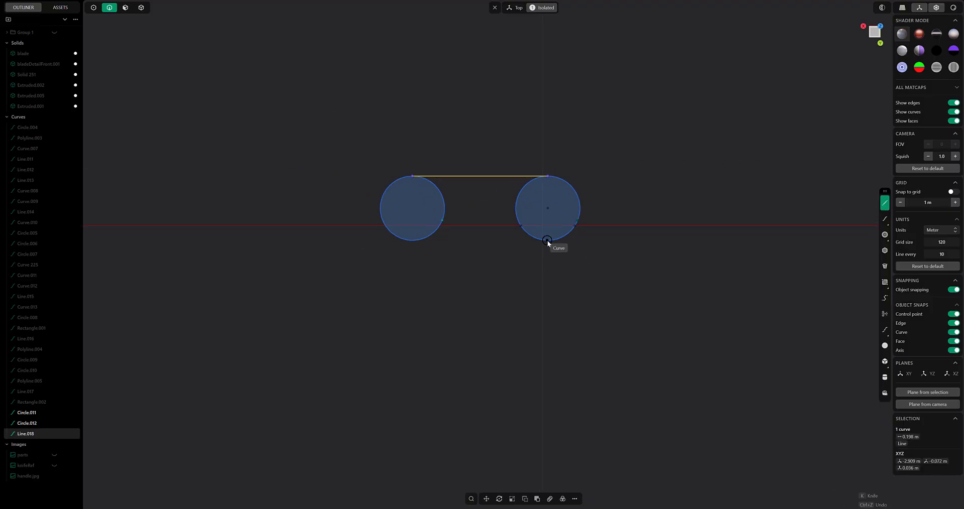
{"action": "left_click", "coordinate": [547, 239]}
{"action": "left_click", "coordinate": [410, 240]}
{"action": "scroll", "coordinate": [482, 251], "scroll_direction": "up", "scroll_amount": 2}
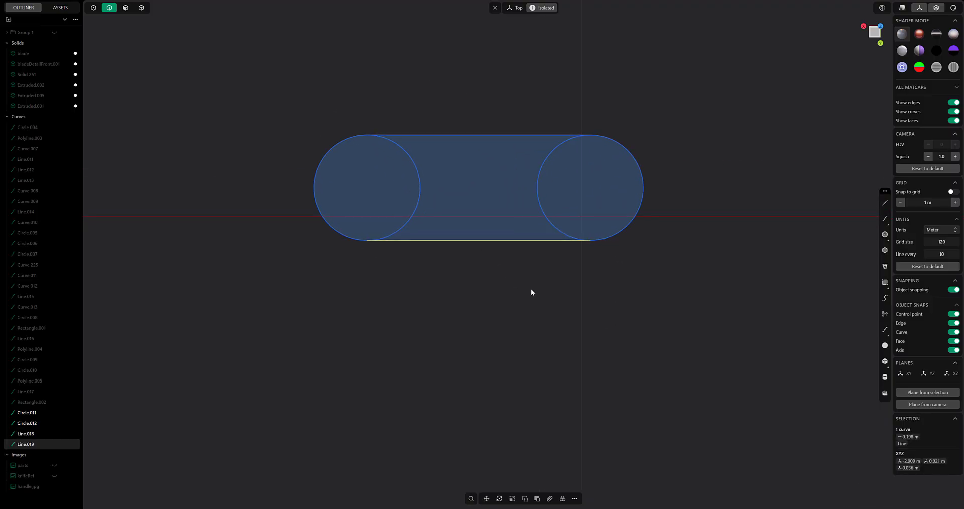
Trim away the inner arcs of both circles to leave a single rounded slot outline
{"action": "left_click", "coordinate": [884, 314]}
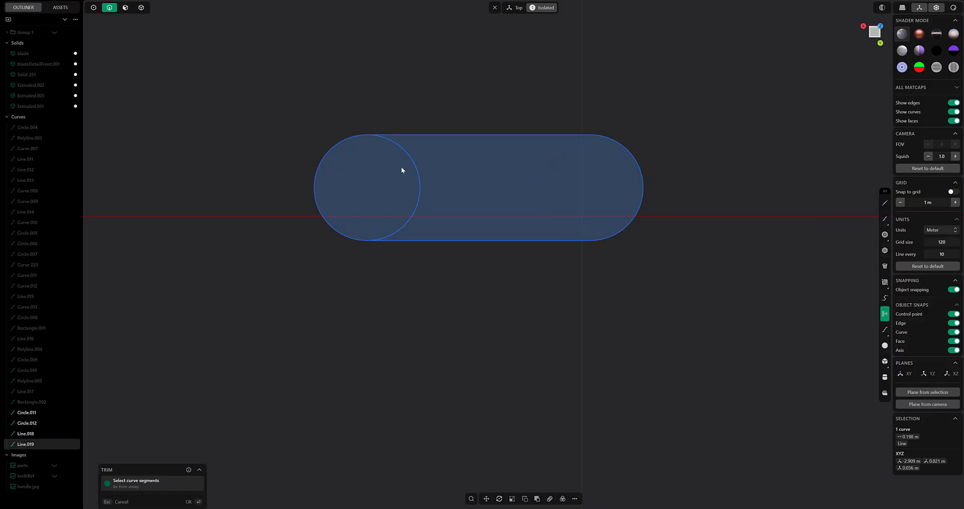
{"action": "scroll", "coordinate": [495, 257], "scroll_direction": "down", "scroll_amount": 3}
{"action": "left_click", "coordinate": [125, 7]}
{"action": "key", "text": "Escape"}
Extrude the slot region upward into a solid cutter
{"action": "middle_click_drag", "start_coordinate": [416, 286], "coordinate": [391, 159]}
{"action": "left_click", "coordinate": [471, 211]}
{"action": "key", "text": "e"}
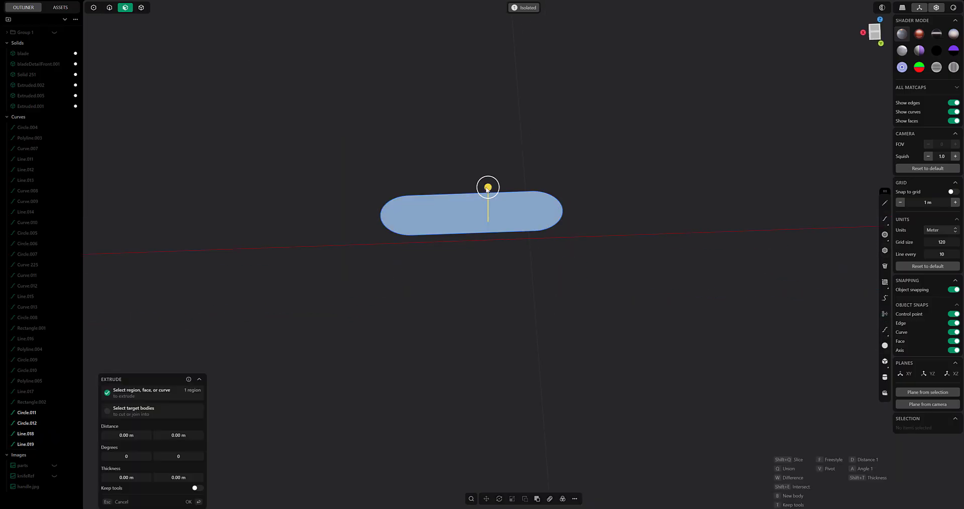
{"action": "left_click_drag", "start_coordinate": [488, 188], "coordinate": [488, 147]}
{"action": "key", "text": "Return"}
{"action": "left_click", "coordinate": [141, 7]}
{"action": "mouse_move", "coordinate": [394, 114]}
{"action": "middle_mouse_down"}
{"action": "mouse_move", "coordinate": [389, 137]}
{"action": "mouse_move", "coordinate": [381, 103]}
{"action": "middle_mouse_up"}
{"action": "left_click", "coordinate": [495, 172]}
{"action": "key", "text": "g"}
{"action": "key", "text": "Escape"}
{"action": "left_click", "coordinate": [602, 161]}
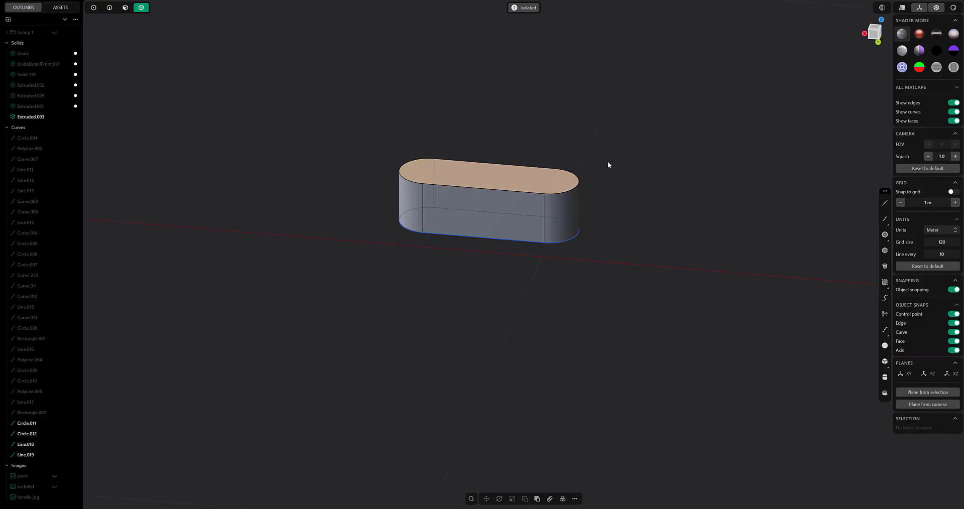
Rotate and move the slot cutter in the top view until it matches the lanyard slot in the reference photo
{"action": "key", "text": "slash"}
{"action": "key", "text": "KP_7"}
{"action": "left_click", "coordinate": [567, 248]}
{"action": "key", "text": "r"}
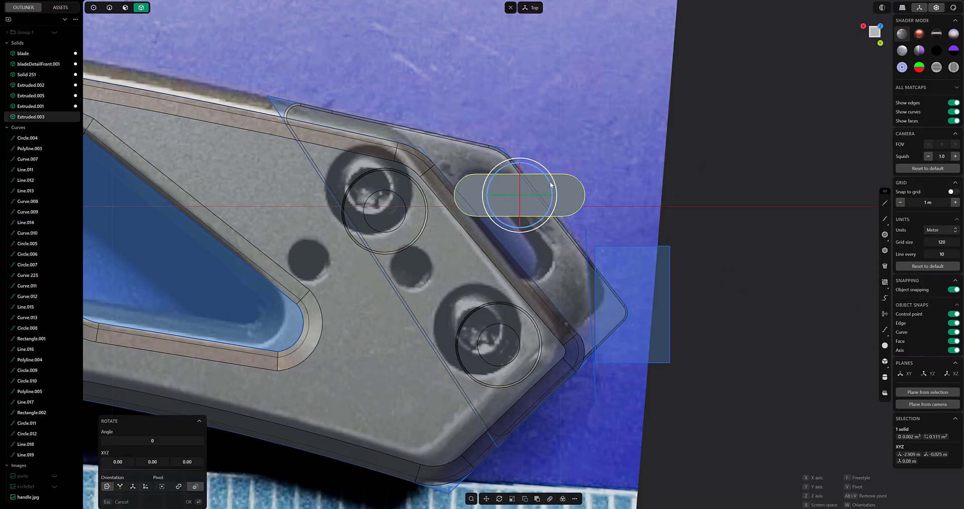
{"action": "left_click", "coordinate": [551, 199]}
{"action": "key", "text": "r"}
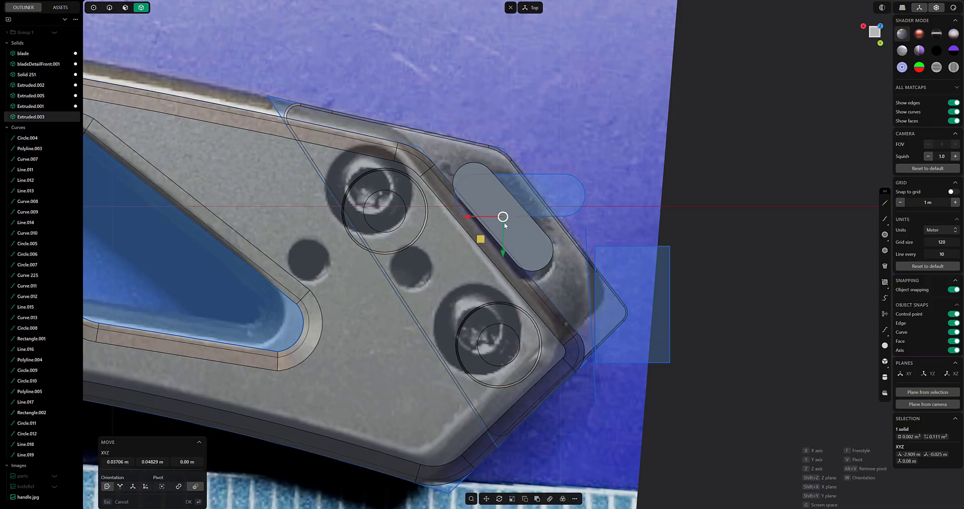
{"action": "left_click", "coordinate": [536, 213]}
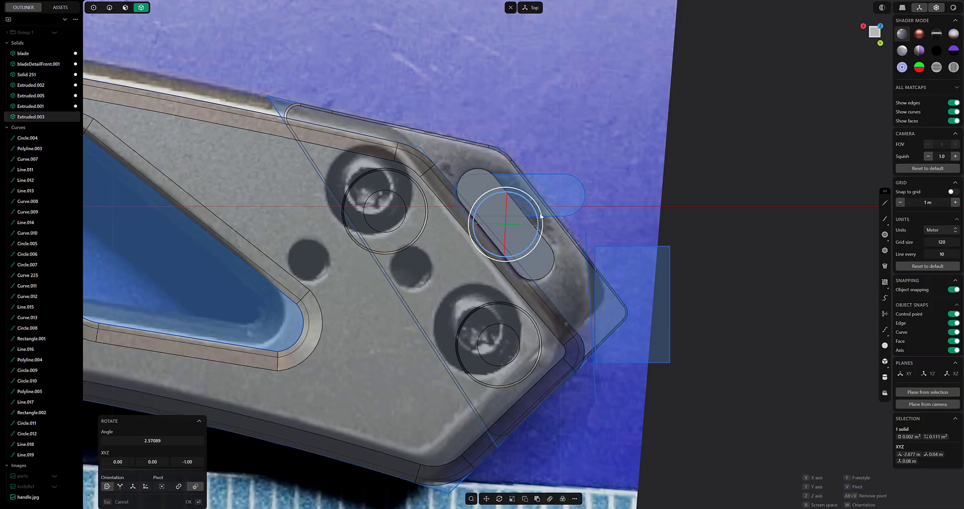
{"action": "key", "text": "g"}
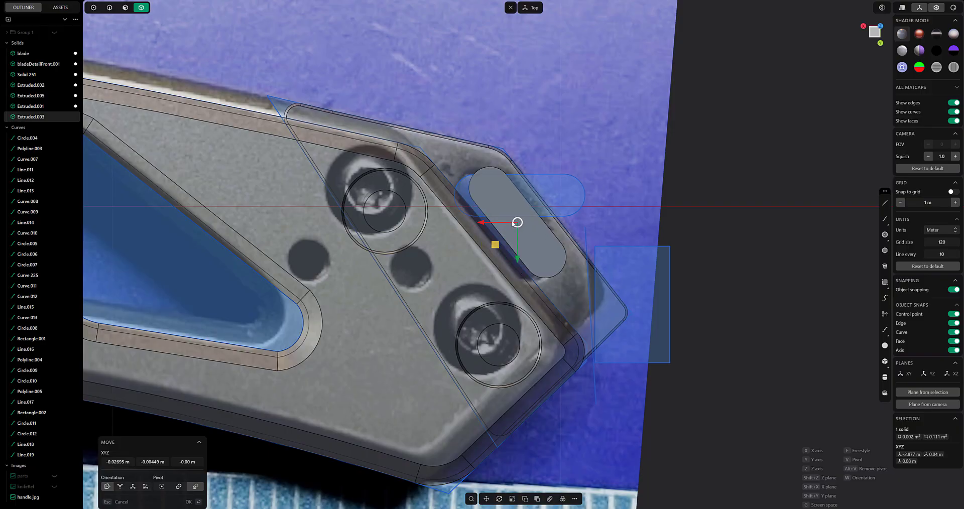
{"action": "left_click", "coordinate": [626, 208]}
Extend the slot cutter down through the end piece and subtract it to cut the lanyard slot
{"action": "key", "text": "KP_1"}
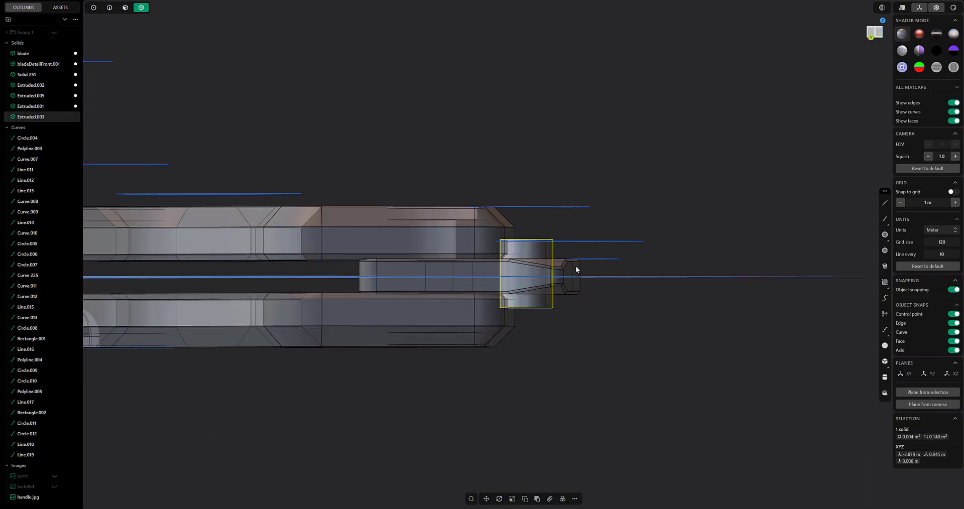
{"action": "key", "text": "shift+u"}
{"action": "left_click", "coordinate": [531, 258]}
{"action": "middle_click_drag", "start_coordinate": [658, 224], "coordinate": [577, 225]}
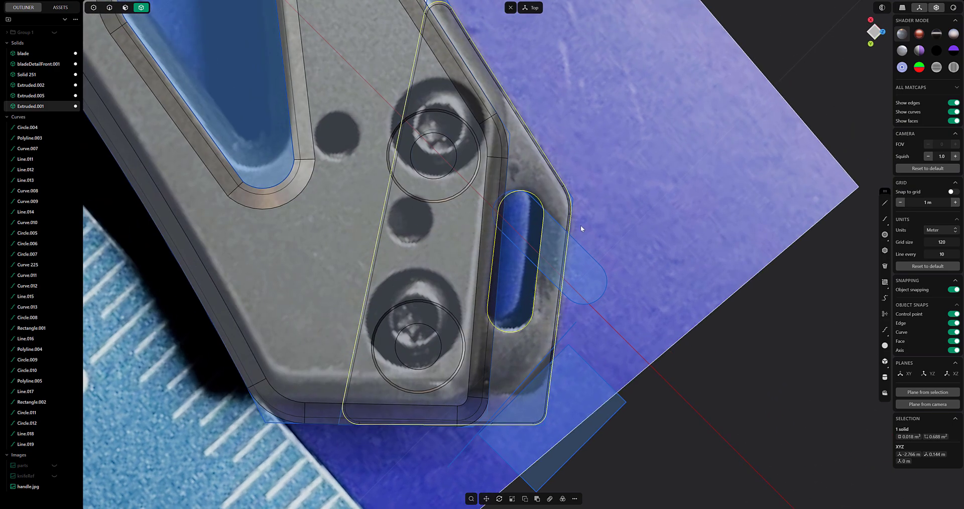
Isolate the end piece and chamfer the lanyard slot's top and bottom rims by about 0.013 m
{"action": "key", "text": "slash"}
{"action": "left_click", "coordinate": [512, 210]}
{"action": "key", "text": "f"}
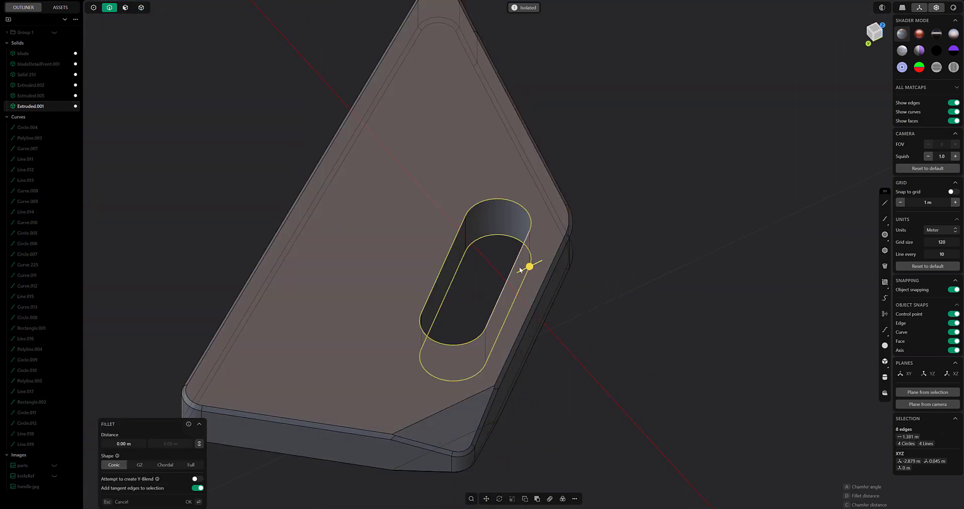
{"action": "left_click_drag", "start_coordinate": [528, 267], "coordinate": [532, 288]}
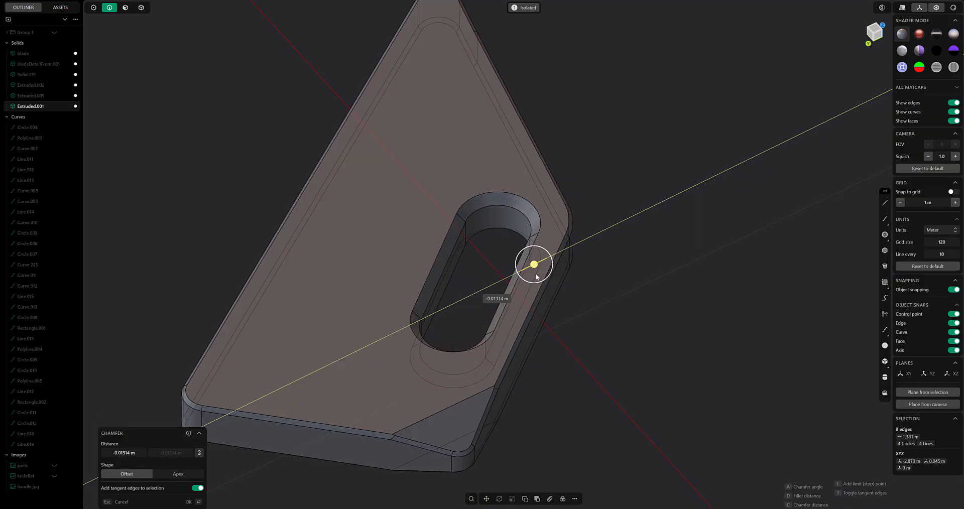
{"action": "key", "text": "Return"}
{"action": "middle_click_drag", "start_coordinate": [532, 289], "coordinate": [484, 260]}
{"action": "key", "text": "Escape"}
Leave the end piece's isolation and isolate the upper handle plate with the screw holes instead
{"action": "key", "text": "slash"}
{"action": "key", "text": "KP_7"}
{"action": "key", "text": "KP_7"}
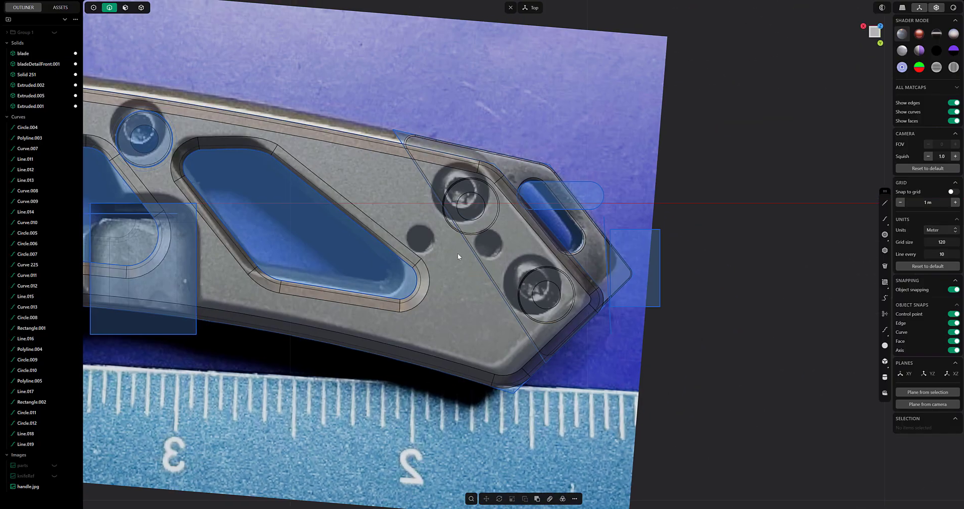
{"action": "scroll", "coordinate": [498, 252], "scroll_direction": "up", "scroll_amount": 3}
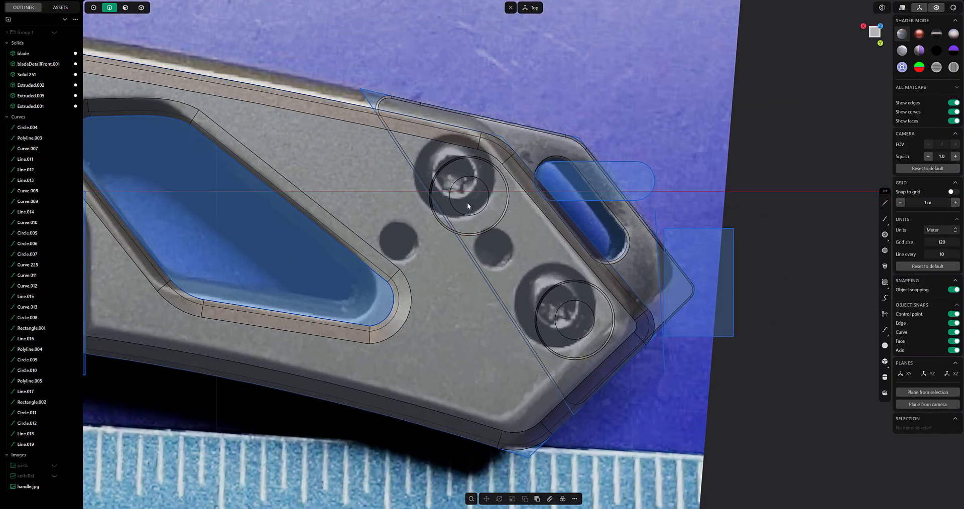
{"action": "left_click", "coordinate": [139, 11]}
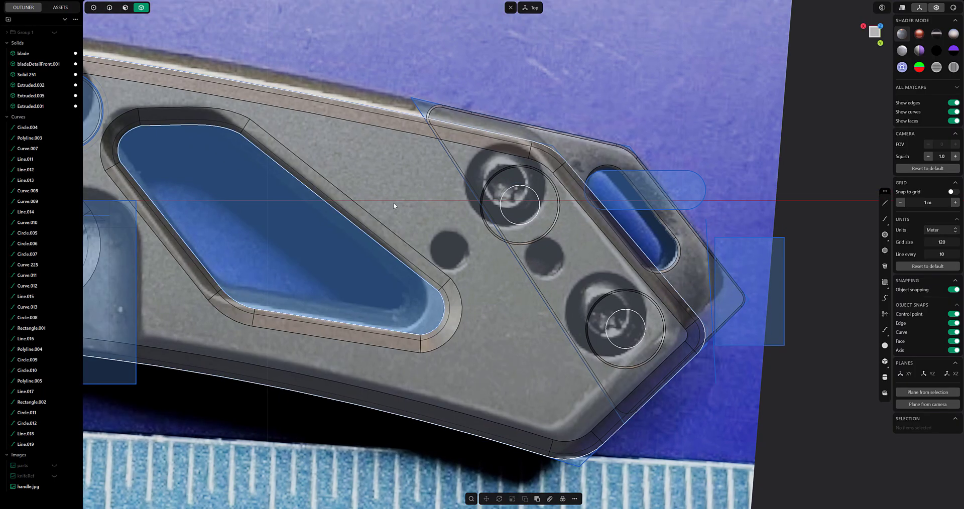
{"action": "left_click", "coordinate": [393, 203]}
{"action": "key", "text": "slash"}
{"action": "middle_click_drag", "start_coordinate": [390, 182], "coordinate": [491, 219]}
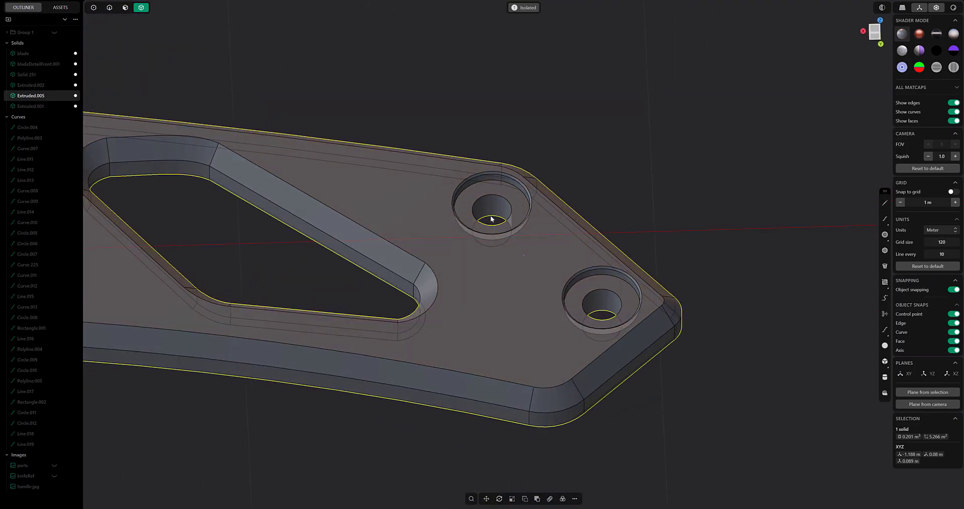
Duplicate the through-hole wall face of the inner end screw hole and raise the copy about 0.39 m above the plate
{"action": "left_click", "coordinate": [125, 8]}
{"action": "middle_click_drag", "start_coordinate": [352, 166], "coordinate": [480, 175]}
{"action": "left_click", "coordinate": [486, 236]}
{"action": "key", "text": "ctrl+d"}
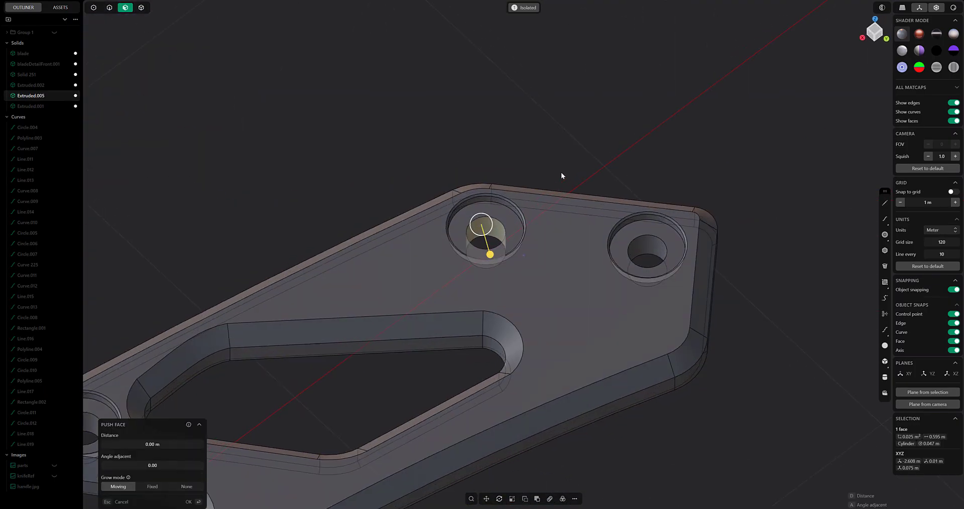
{"action": "key", "text": "z"}
{"action": "left_click", "coordinate": [552, 136]}
{"action": "middle_click_drag", "start_coordinate": [552, 136], "coordinate": [532, 104]}
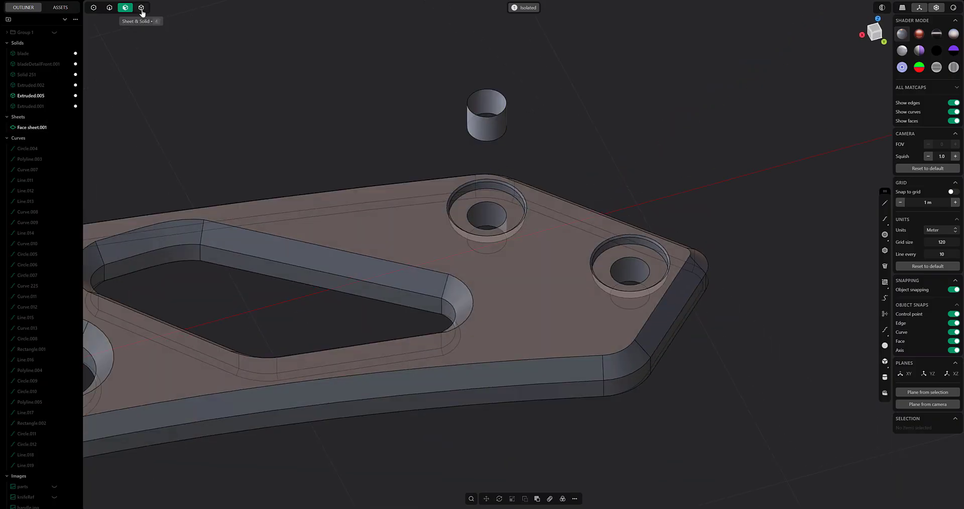
Patch the copied cylindrical sheet into a solid and stretch it along Z
{"action": "key", "text": "4"}
{"action": "right_click", "coordinate": [489, 132]}
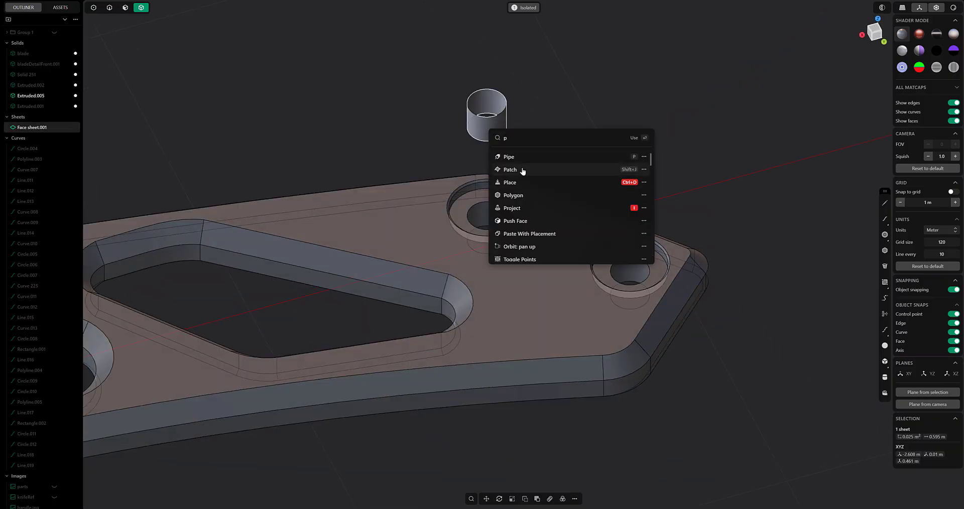
{"action": "left_click", "coordinate": [522, 169]}
{"action": "middle_click_drag", "start_coordinate": [523, 170], "coordinate": [535, 94]}
{"action": "key", "text": "s"}
{"action": "key", "text": "z"}
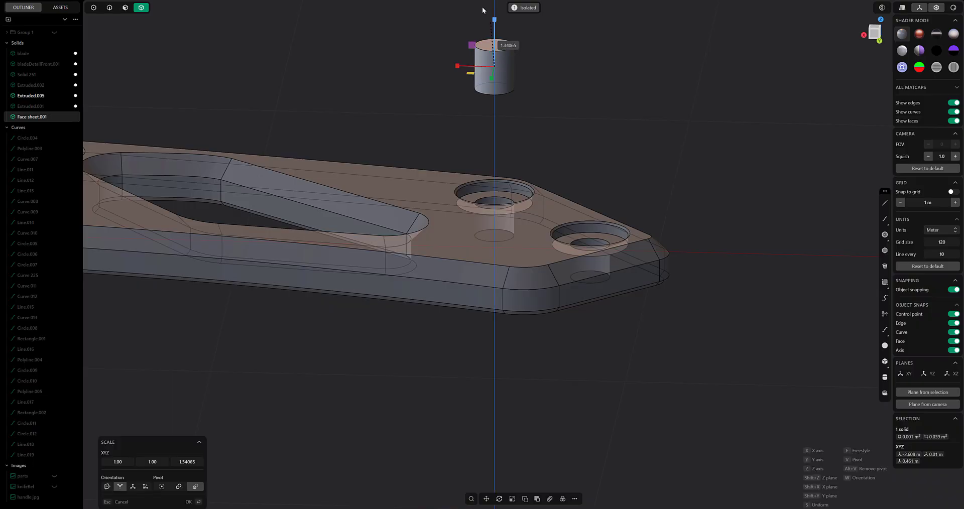
{"action": "key", "text": "Return"}
Lower the cylinder into its screw hole and place a duplicate centred in the second end screw hole
{"action": "key", "text": "g"}
{"action": "key", "text": "z"}
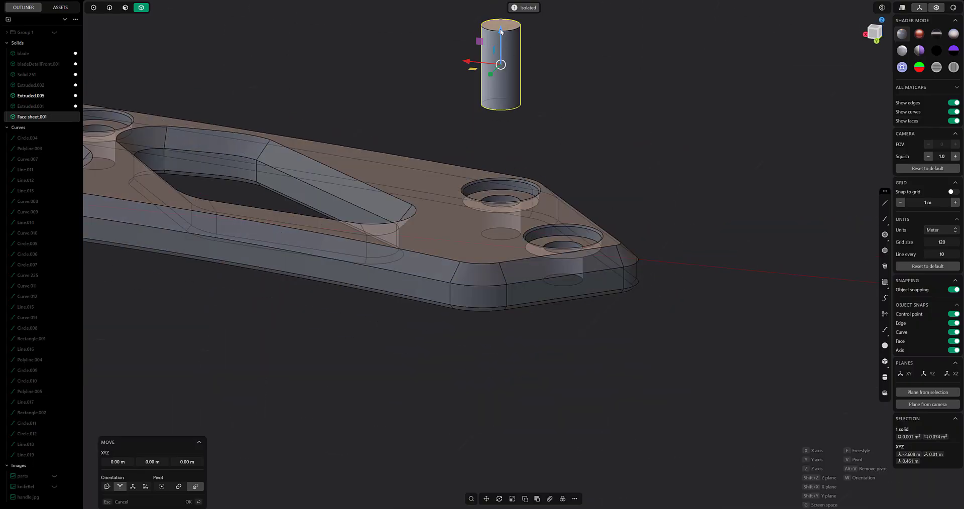
{"action": "key", "text": "KP_7"}
{"action": "key", "text": "Return"}
{"action": "key", "text": "shift+d"}
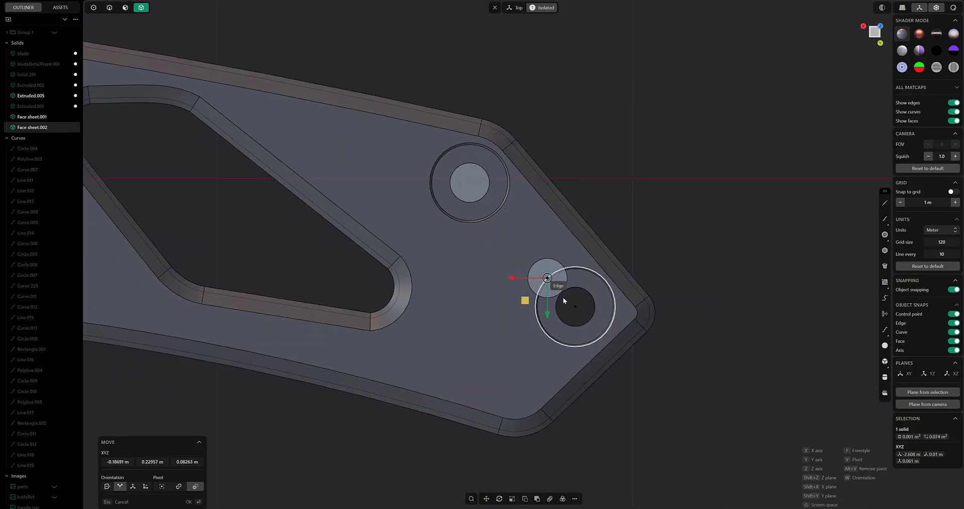
{"action": "middle_click_drag", "start_coordinate": [562, 297], "coordinate": [642, 130]}
{"action": "key", "text": "Return"}
In the side view, lower both cylinders along Z until they start inside the upper plate and extend well below it
{"action": "key", "text": "KP_1"}
{"action": "key", "text": "g"}
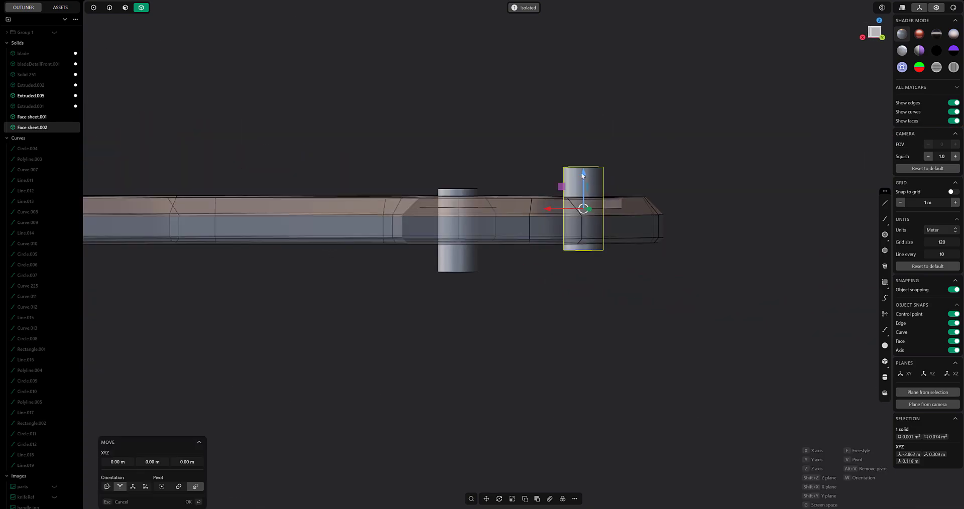
{"action": "key", "text": "Return"}
{"action": "key", "text": "Escape"}
{"action": "left_click", "coordinate": [456, 194]}
{"action": "key", "text": "g"}
{"action": "key", "text": "Return"}
{"action": "left_click", "coordinate": [583, 241]}
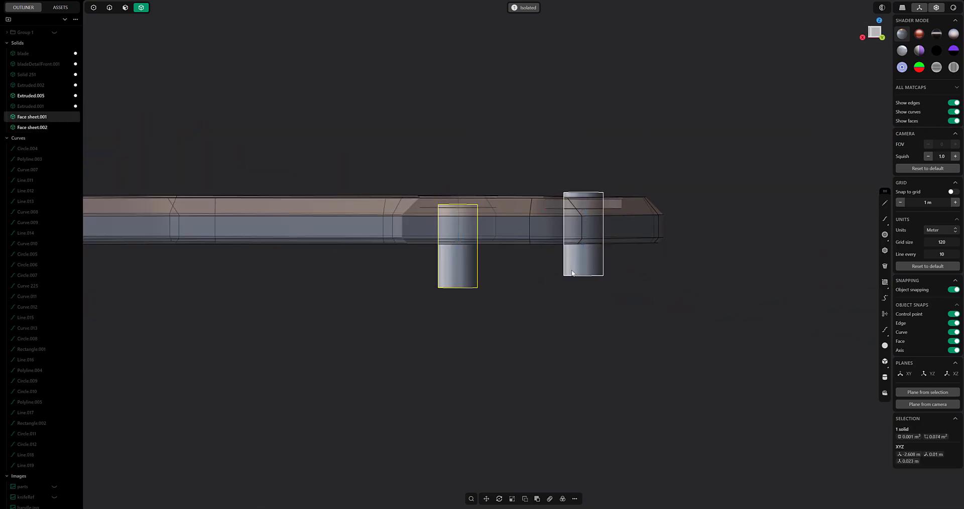
{"action": "key", "text": "g"}
{"action": "key", "text": "Return"}
{"action": "key", "text": "Escape"}
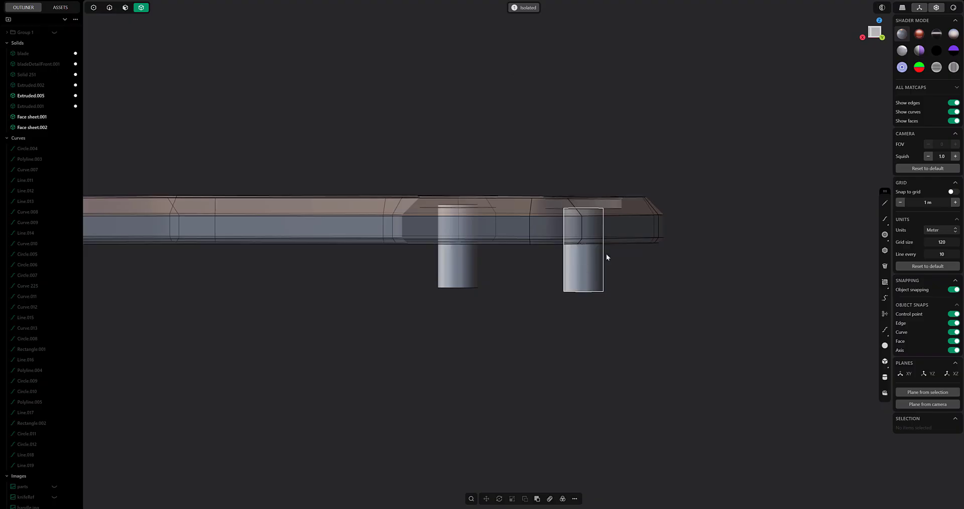
Show all parts again and subtract both cylinders from the lanyard end piece
{"action": "scroll", "coordinate": [293, 312], "scroll_direction": "down", "scroll_amount": 1}
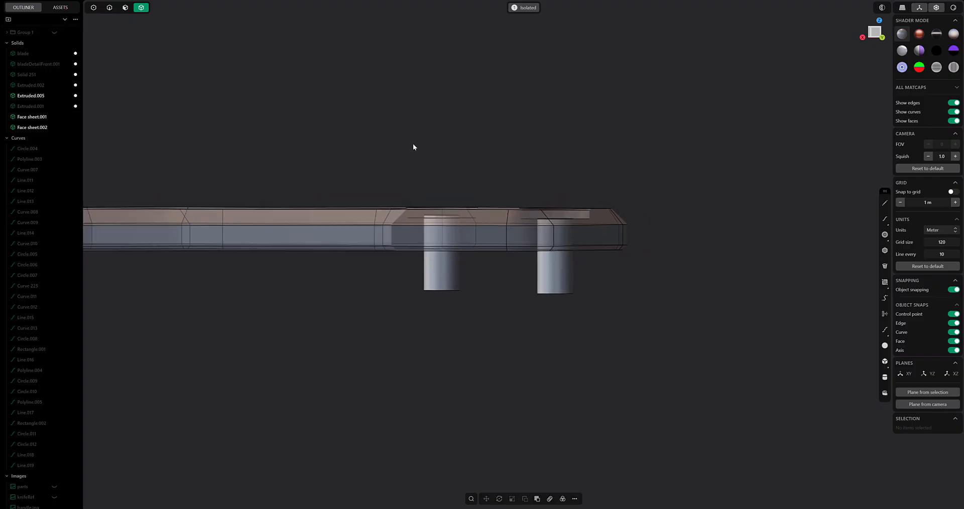
{"action": "key", "text": "slash"}
{"action": "left_click", "coordinate": [641, 263]}
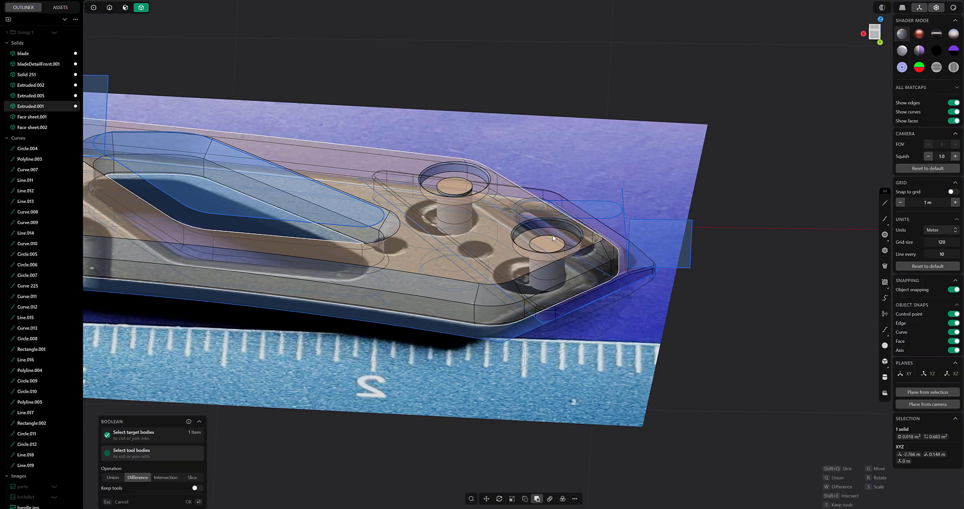
{"action": "key", "text": "slash"}
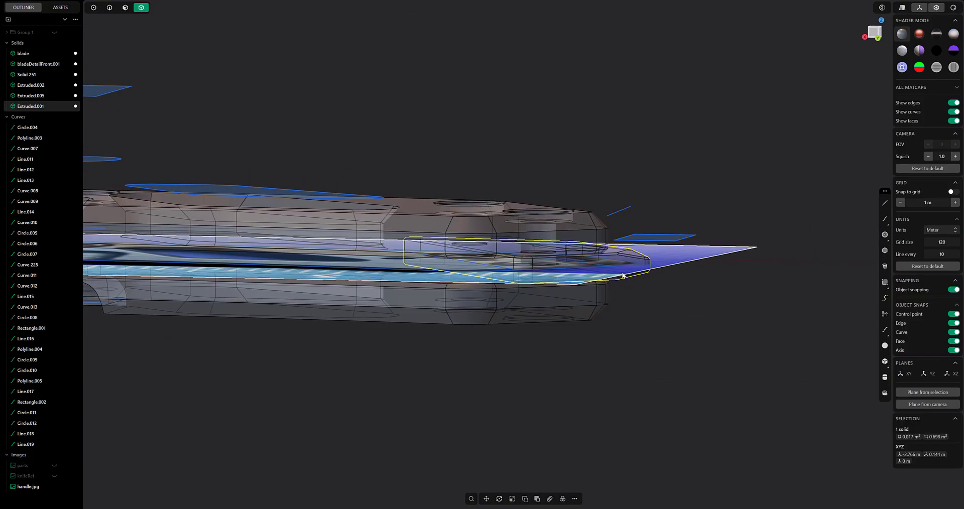
Isolate the end piece and chamfer the top and bottom rims of its two round holes by about 0.007 m
{"action": "key", "text": "slash"}
{"action": "key", "text": "2"}
{"action": "left_click", "coordinate": [427, 191]}
{"action": "key", "text": "f"}
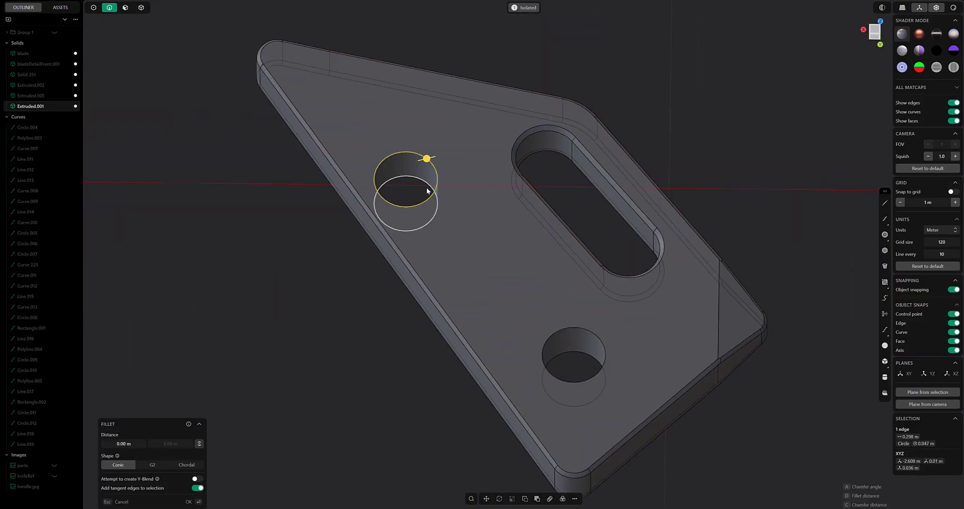
{"action": "left_click", "coordinate": [570, 353]}
{"action": "key", "text": "c"}
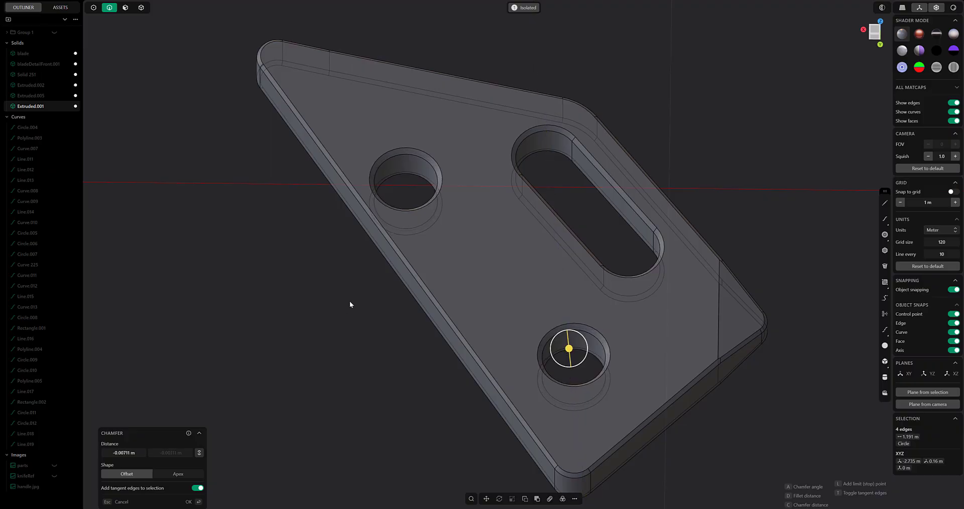
{"action": "key", "text": "KP_7"}
{"action": "key", "text": "Escape"}
Leave isolation and, in the bottom view, draw a circle about 0.064 m in diameter over the small hole between the end screws
{"action": "scroll", "coordinate": [340, 290], "scroll_direction": "down", "scroll_amount": 3}
{"action": "key", "text": "slash"}
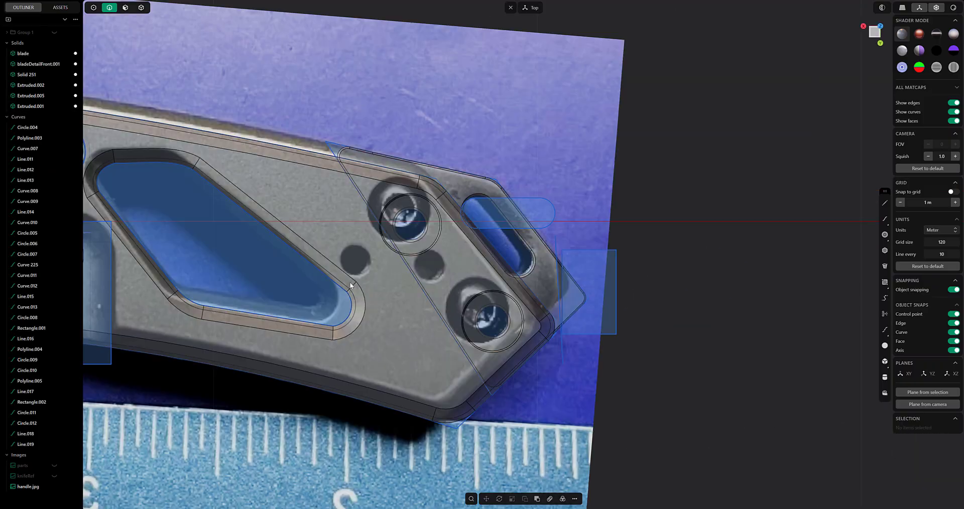
{"action": "scroll", "coordinate": [519, 300], "scroll_direction": "down", "scroll_amount": 5}
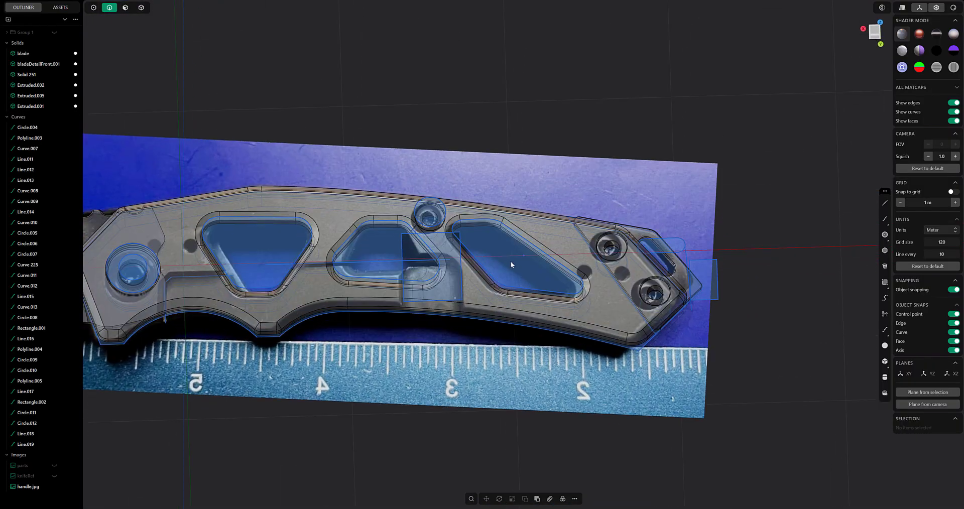
{"action": "middle_click_drag", "start_coordinate": [508, 264], "coordinate": [601, 216]}
{"action": "key", "text": "ctrl+KP_7"}
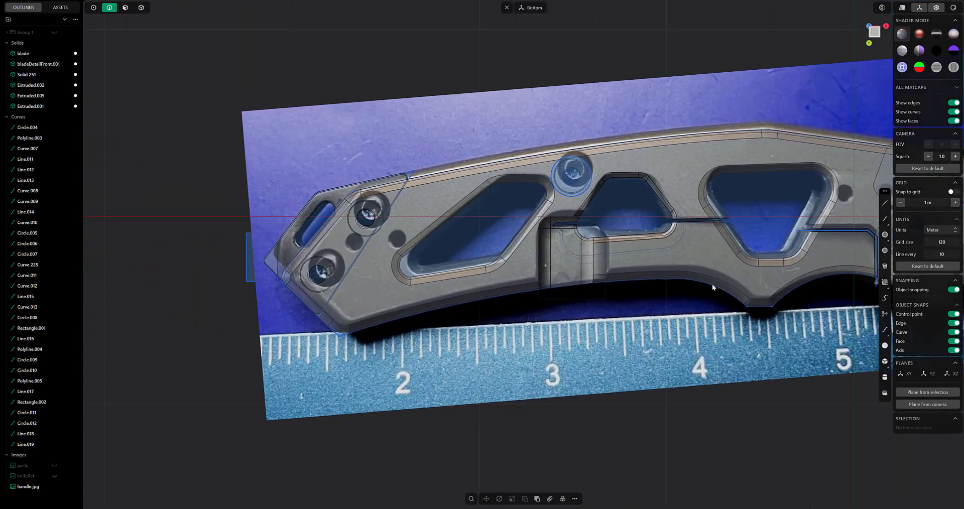
{"action": "left_click", "coordinate": [884, 235]}
{"action": "scroll", "coordinate": [471, 226], "scroll_direction": "up", "scroll_amount": 3}
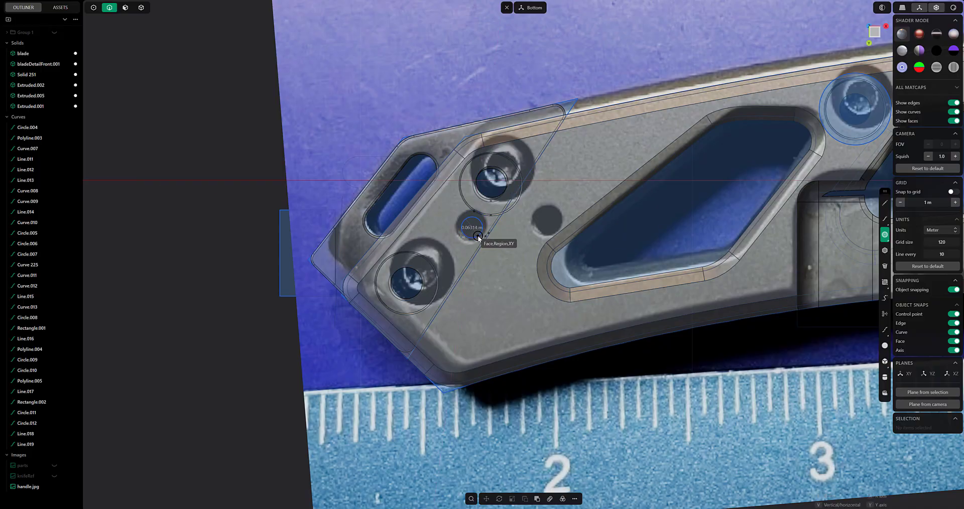
{"action": "left_click", "coordinate": [477, 236]}
{"action": "key", "text": "g"}
{"action": "middle_click_drag", "start_coordinate": [478, 236], "coordinate": [203, 55]}
{"action": "key", "text": "Escape"}
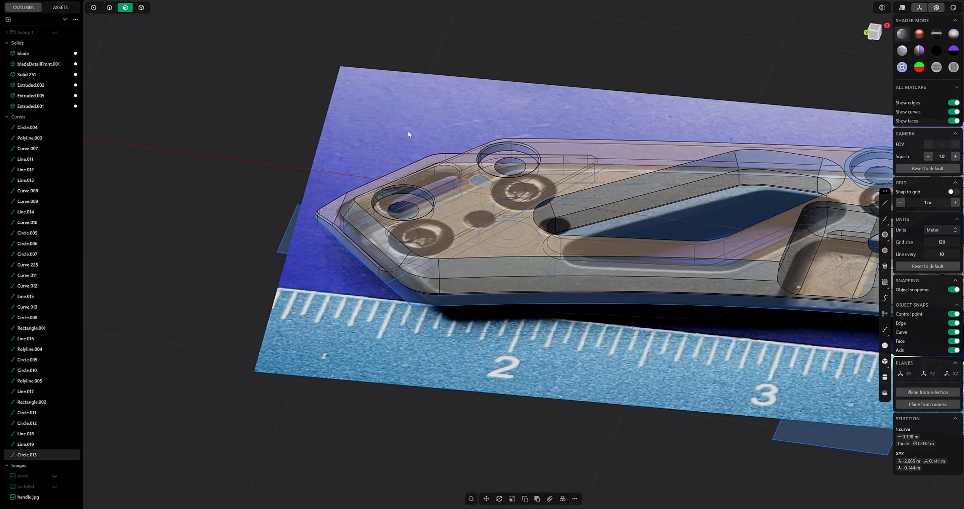
Extrude the circle into a cylinder through the lower handle plate and enlarge it slightly to fit the hole in the photo
{"action": "key", "text": "e"}
{"action": "left_click_drag", "start_coordinate": [478, 143], "coordinate": [482, 196]}
{"action": "key", "text": "Return"}
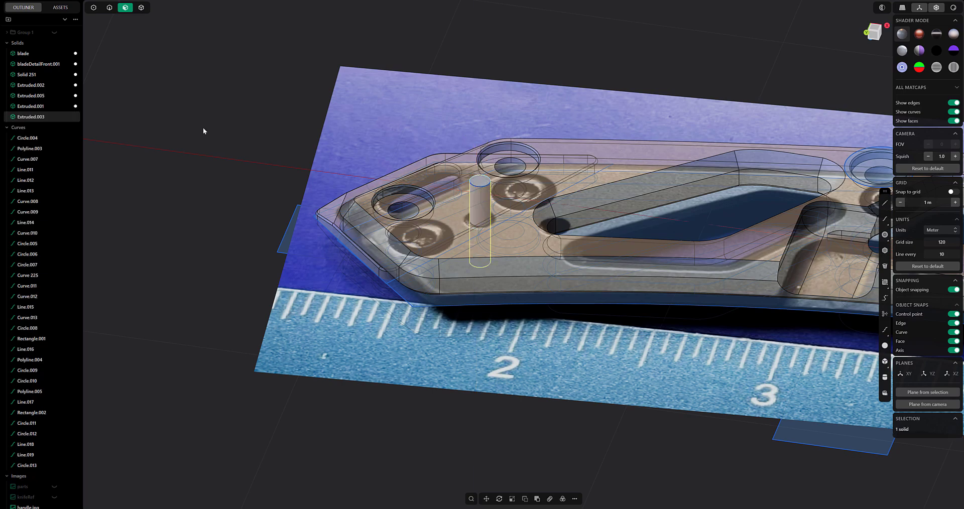
{"action": "middle_click_drag", "start_coordinate": [203, 127], "coordinate": [255, 119]}
{"action": "key", "text": "g"}
{"action": "key", "text": "ctrl+KP_7"}
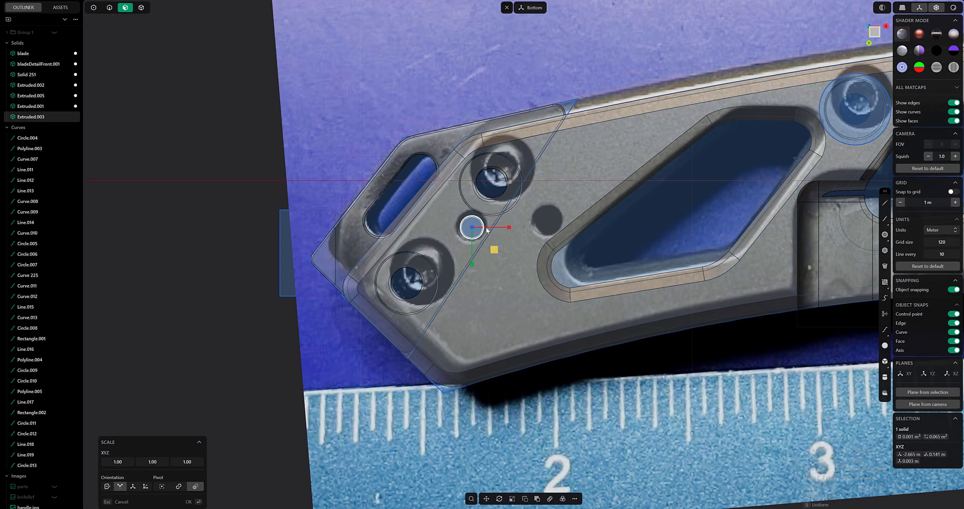
Duplicate the cylinder and position the copy over the neighbouring small hole beside the diagonal window
{"action": "key", "text": "ctrl+d"}
{"action": "left_click_drag", "start_coordinate": [509, 227], "coordinate": [577, 225]}
{"action": "left_click_drag", "start_coordinate": [543, 255], "coordinate": [544, 250]}
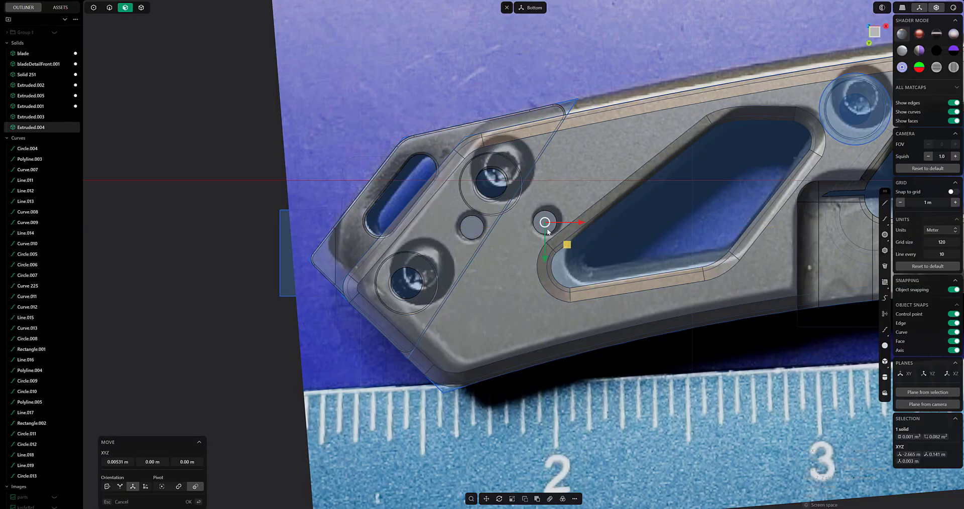
Place two more copies of the cylinder over the small holes between the triangular window and the blade pivot
{"action": "key", "text": "shift+d"}
{"action": "scroll", "coordinate": [631, 267], "scroll_direction": "down", "scroll_amount": 3}
{"action": "middle_click_drag", "start_coordinate": [630, 267], "coordinate": [413, 258], "text": "shift"}
{"action": "left_click_drag", "start_coordinate": [411, 237], "coordinate": [796, 236]}
{"action": "middle_click_drag", "start_coordinate": [796, 237], "coordinate": [535, 243], "text": "shift"}
{"action": "scroll", "coordinate": [536, 242], "scroll_direction": "up", "scroll_amount": 3}
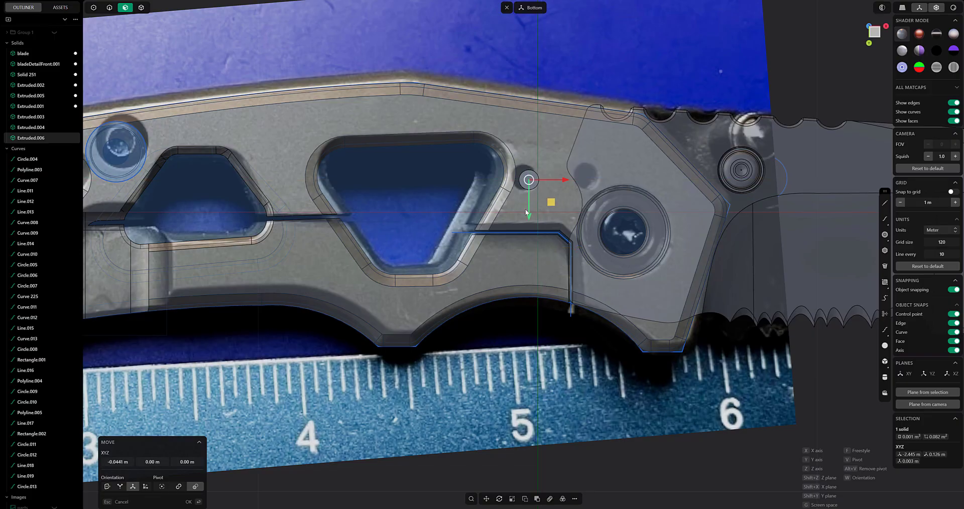
{"action": "key", "text": "shift+d"}
{"action": "left_click_drag", "start_coordinate": [619, 184], "coordinate": [620, 183]}
{"action": "scroll", "coordinate": [579, 231], "scroll_direction": "down", "scroll_amount": 3}
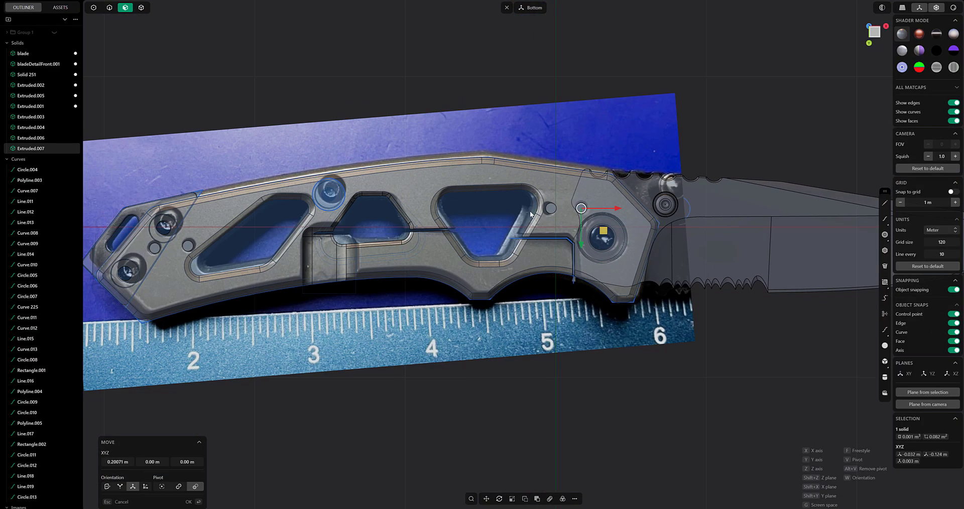
{"action": "right_click", "coordinate": [503, 185]}
Subtract the four small cylinders from the lower handle plate
{"action": "middle_click_drag", "start_coordinate": [527, 220], "coordinate": [526, 167]}
{"action": "left_click", "coordinate": [141, 8]}
{"action": "middle_click_drag", "start_coordinate": [283, 179], "coordinate": [392, 168], "text": "shift"}
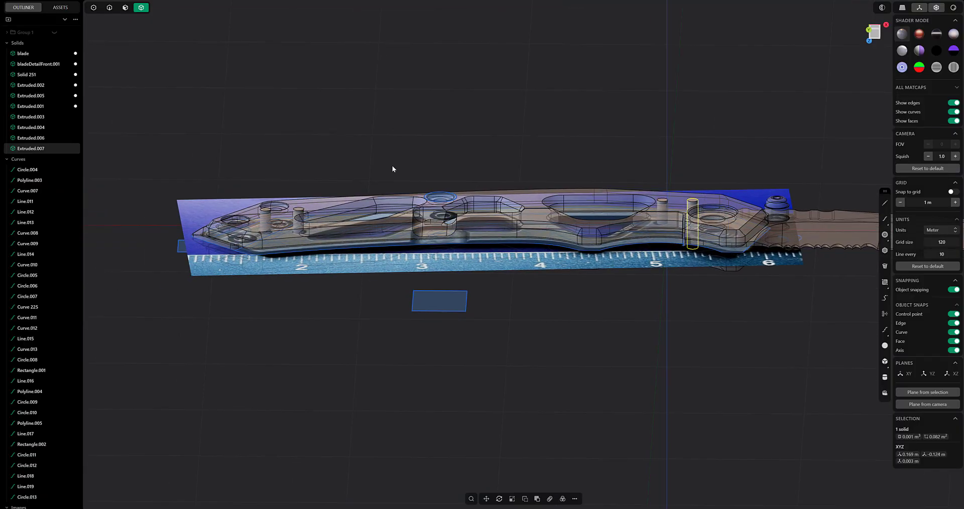
{"action": "left_click", "coordinate": [365, 198]}
{"action": "key", "text": "q"}
{"action": "left_click", "coordinate": [692, 213]}
{"action": "left_click", "coordinate": [662, 207]}
{"action": "middle_click_drag", "start_coordinate": [555, 196], "coordinate": [539, 138]}
{"action": "middle_click_drag", "start_coordinate": [322, 210], "coordinate": [490, 155], "text": "shift"}
{"action": "scroll", "coordinate": [513, 202], "scroll_direction": "up", "scroll_amount": 3}
{"action": "left_click", "coordinate": [513, 207]}
{"action": "left_click", "coordinate": [447, 207]}
{"action": "scroll", "coordinate": [565, 240], "scroll_direction": "down", "scroll_amount": 5}
{"action": "right_click", "coordinate": [491, 152]}
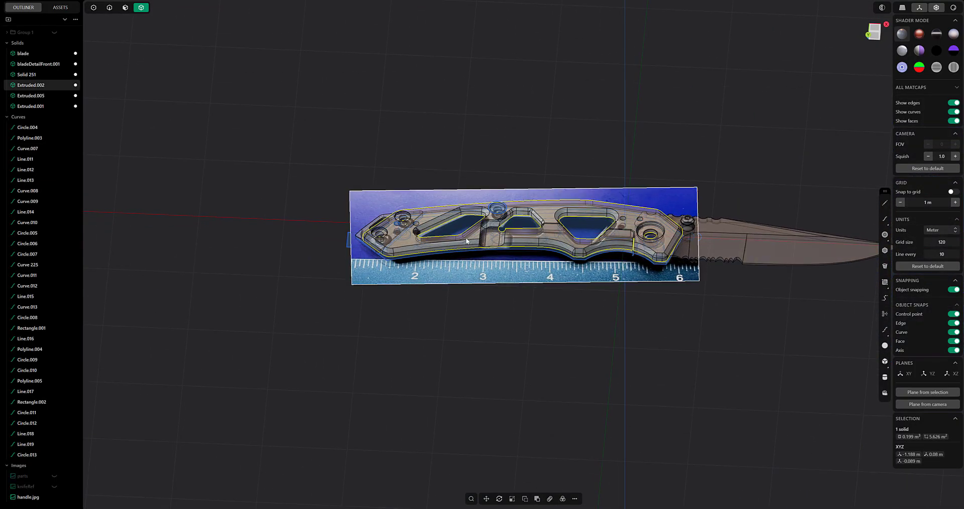
Isolate the lower handle plate
{"action": "key", "text": "/"}
{"action": "middle_click_drag", "start_coordinate": [544, 173], "coordinate": [530, 176], "text": "alt"}
{"action": "scroll", "coordinate": [488, 171], "scroll_direction": "up", "scroll_amount": 5}
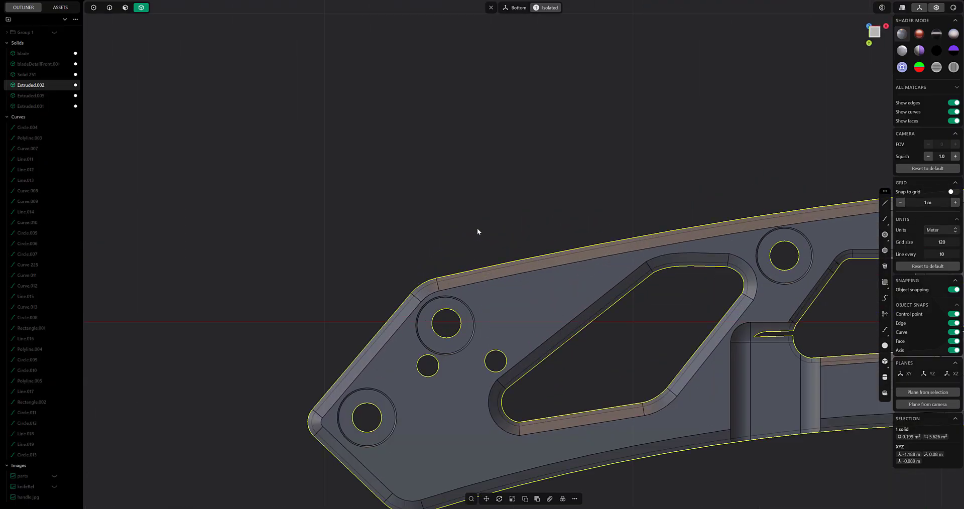
{"action": "middle_click_drag", "start_coordinate": [477, 229], "coordinate": [476, 166]}
{"action": "scroll", "coordinate": [472, 166], "scroll_direction": "up", "scroll_amount": 2}
Apply a small bevel to both rims of the four small holes and the inner-side rims of the screw holes
{"action": "left_click", "coordinate": [110, 8]}
{"action": "scroll", "coordinate": [391, 236], "scroll_direction": "up", "scroll_amount": 2}
{"action": "middle_click_drag", "start_coordinate": [384, 228], "coordinate": [404, 267]}
{"action": "left_click", "coordinate": [432, 270]}
{"action": "key", "text": "b"}
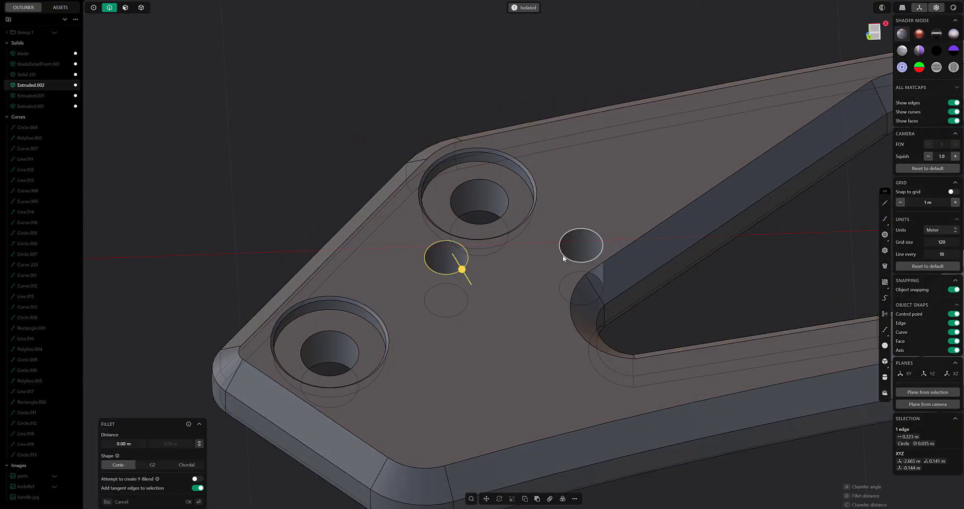
{"action": "left_click", "coordinate": [562, 255]}
{"action": "middle_click_drag", "start_coordinate": [565, 294], "coordinate": [534, 155]}
{"action": "left_click", "coordinate": [473, 208]}
{"action": "scroll", "coordinate": [628, 238], "scroll_direction": "down", "scroll_amount": 5}
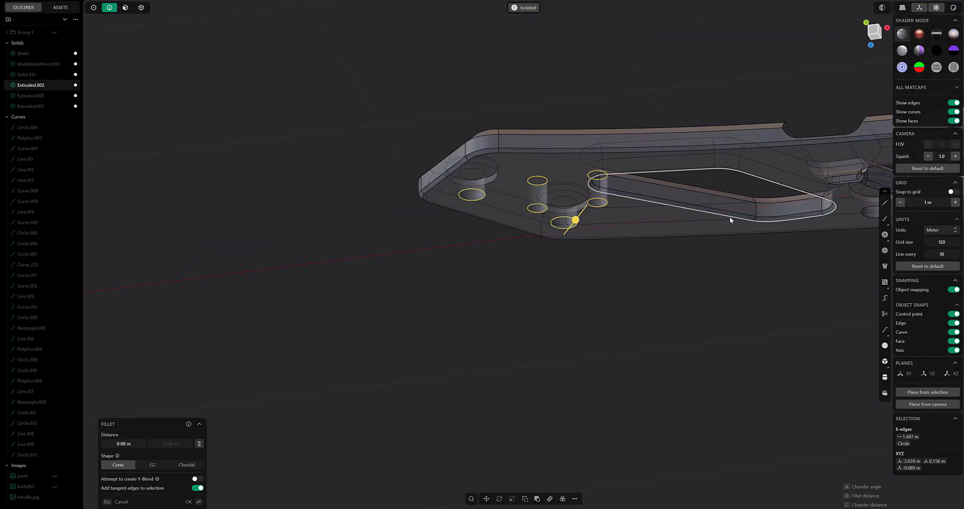
{"action": "scroll", "coordinate": [447, 223], "scroll_direction": "up", "scroll_amount": 4}
{"action": "middle_click_drag", "start_coordinate": [732, 220], "coordinate": [166, 281], "text": "shift"}
{"action": "left_click", "coordinate": [445, 220]}
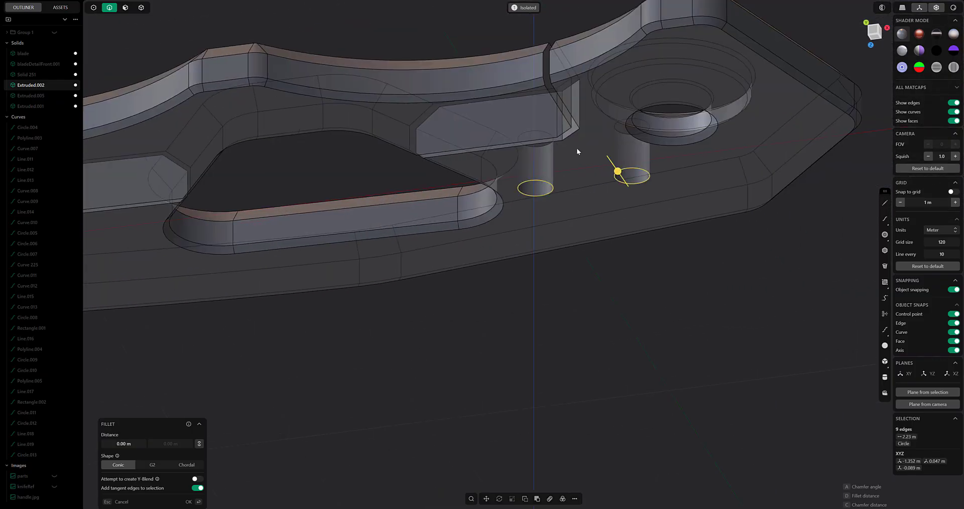
{"action": "middle_click_drag", "start_coordinate": [576, 149], "coordinate": [546, 201]}
{"action": "left_click", "coordinate": [543, 276]}
{"action": "left_click", "coordinate": [625, 266]}
{"action": "scroll", "coordinate": [625, 266], "scroll_direction": "up", "scroll_amount": 3}
{"action": "middle_click_drag", "start_coordinate": [625, 266], "coordinate": [531, 196], "text": "shift"}
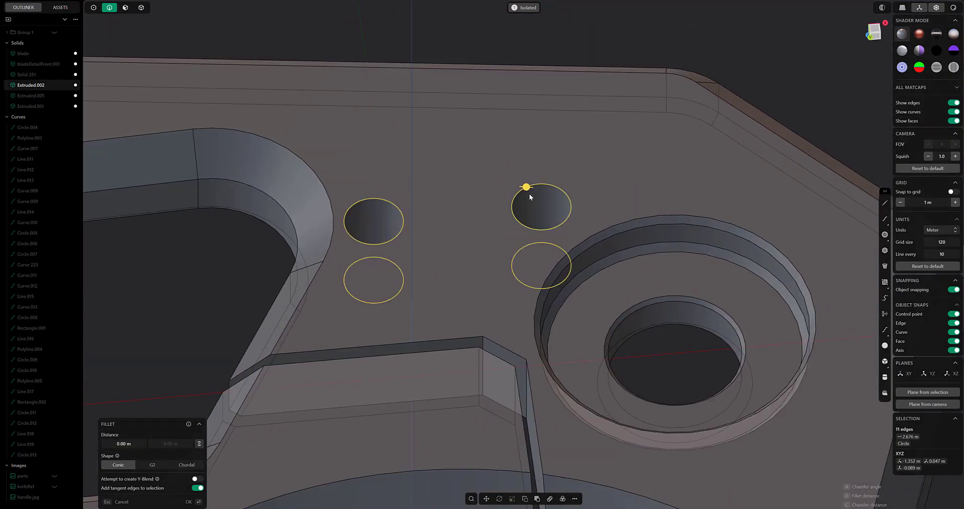
{"action": "left_click_drag", "start_coordinate": [526, 188], "coordinate": [525, 188]}
{"action": "right_click", "coordinate": [252, 261]}
Examine the bevelled hole rims along the isolated lower handle plate
{"action": "scroll", "coordinate": [232, 316], "scroll_direction": "down", "scroll_amount": 3}
{"action": "middle_click_drag", "start_coordinate": [251, 260], "coordinate": [686, 195], "text": "alt"}
{"action": "scroll", "coordinate": [232, 315], "scroll_direction": "down", "scroll_amount": 2}
{"action": "scroll", "coordinate": [126, 316], "scroll_direction": "up", "scroll_amount": 3}
{"action": "middle_click_drag", "start_coordinate": [126, 317], "coordinate": [600, 262], "text": "shift"}
{"action": "scroll", "coordinate": [668, 301], "scroll_direction": "down", "scroll_amount": 6}
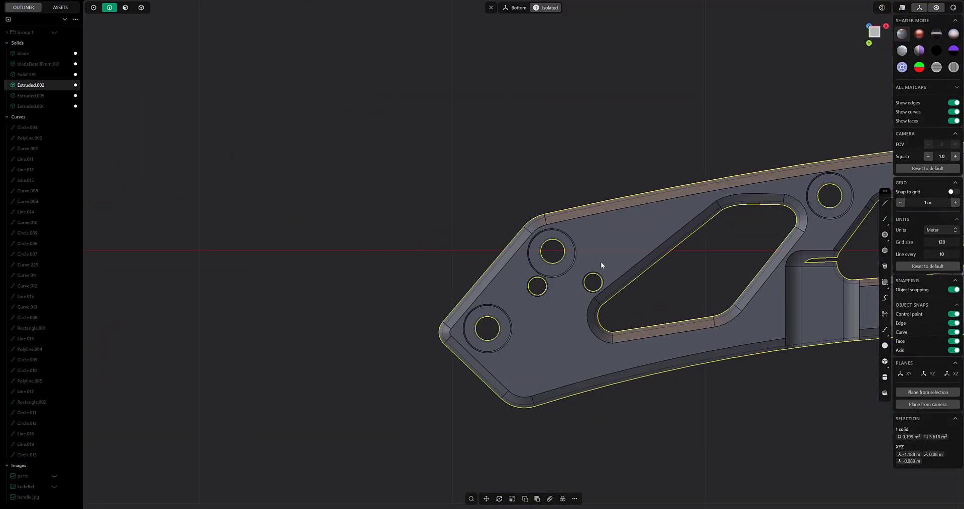
{"action": "middle_click_drag", "start_coordinate": [670, 253], "coordinate": [499, 246], "text": "shift"}
{"action": "middle_click_drag", "start_coordinate": [505, 243], "coordinate": [519, 92]}
{"action": "left_click", "coordinate": [518, 67]}
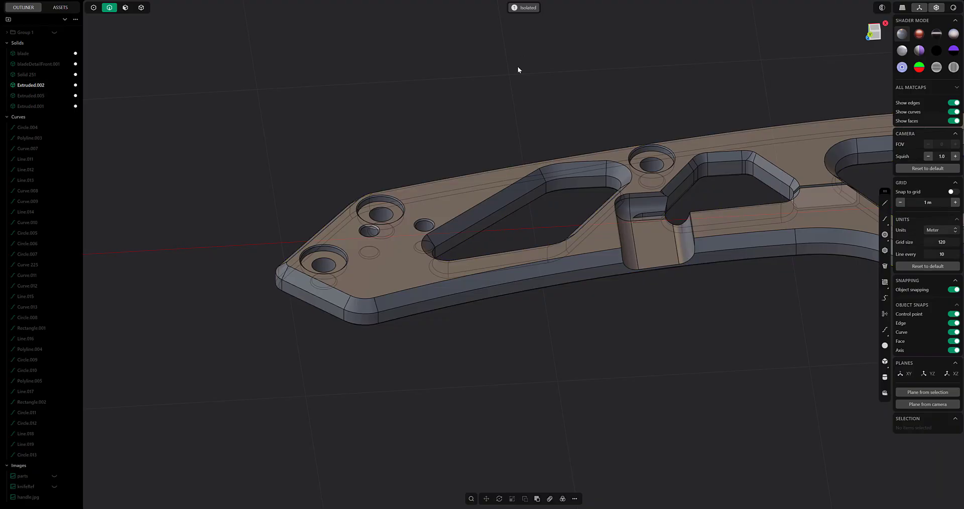
Leave the lower plate's isolation and hide the handle.jpg reference image
{"action": "key", "text": "/"}
{"action": "middle_click_drag", "start_coordinate": [542, 170], "coordinate": [387, 345], "text": "alt"}
{"action": "scroll", "coordinate": [522, 273], "scroll_direction": "down", "scroll_amount": 5}
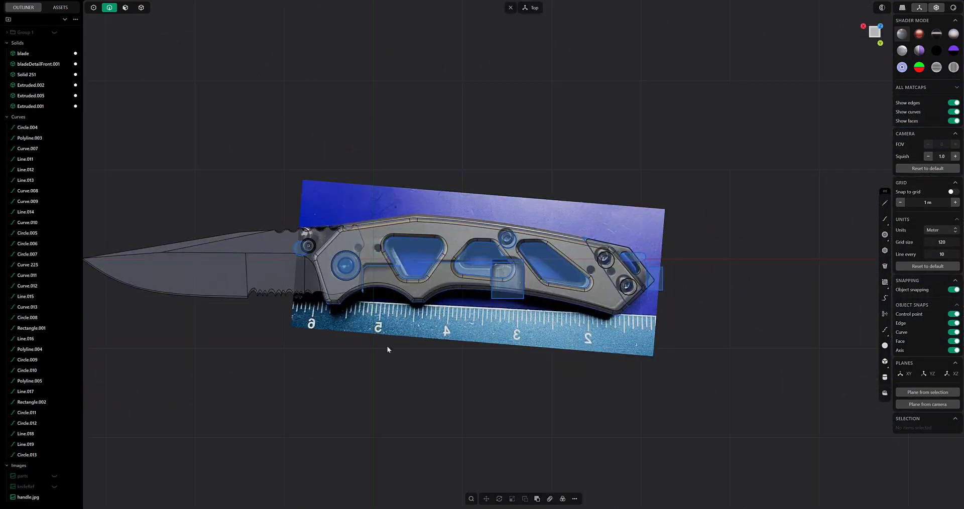
{"action": "scroll", "coordinate": [387, 345], "scroll_direction": "up", "scroll_amount": 5}
{"action": "left_click", "coordinate": [54, 497]}
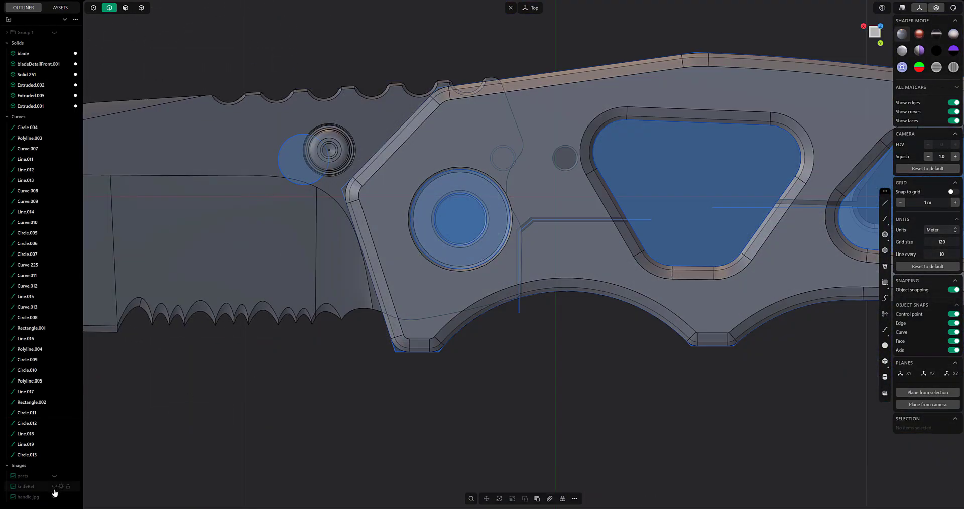
Show the knifeRef reference image and extrude the large screw circle on the handle into a thin disc
{"action": "left_click", "coordinate": [55, 487]}
{"action": "middle_click_drag", "start_coordinate": [468, 383], "coordinate": [373, 144], "text": "shift"}
{"action": "key", "text": "e"}
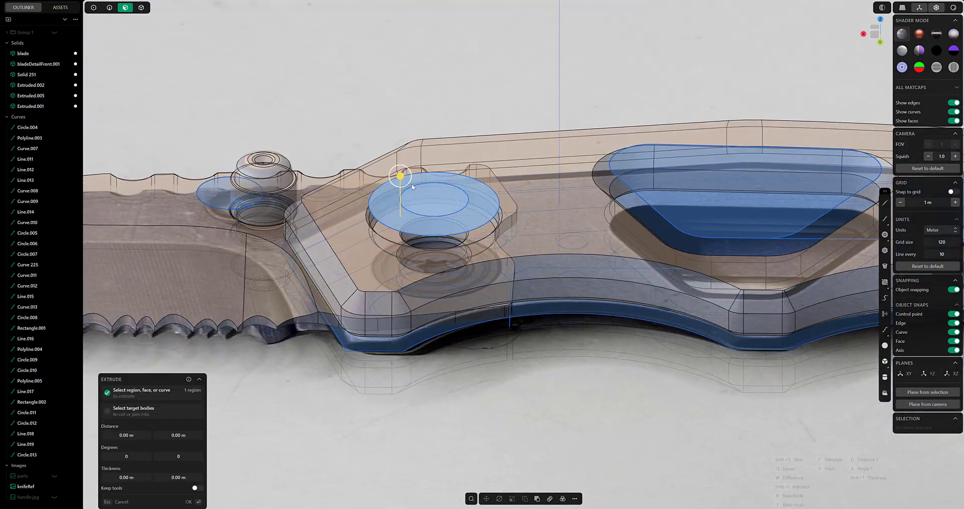
{"action": "key", "text": "Return"}
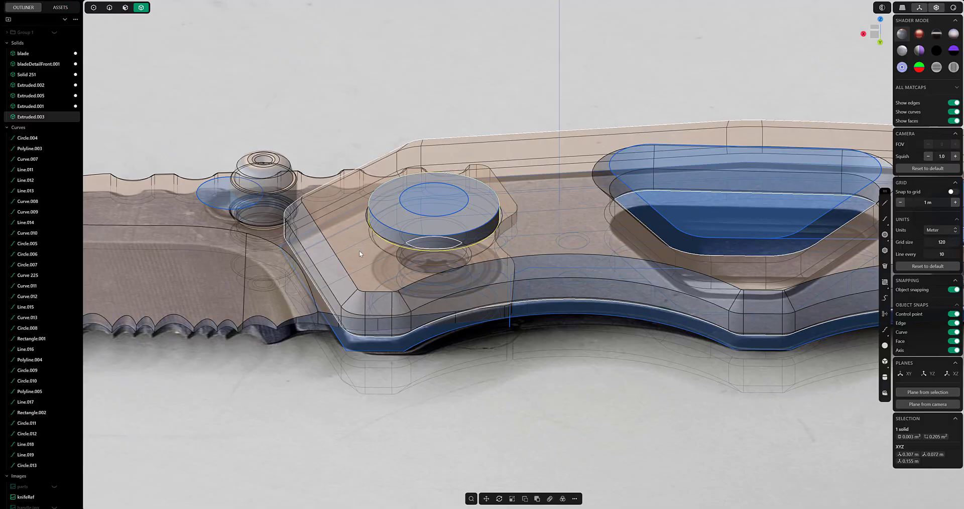
Isolate the new disc with the handle plate and lower the disc about 0.03 m into the screw recess
{"action": "key", "text": "/"}
{"action": "middle_click_drag", "start_coordinate": [395, 237], "coordinate": [415, 203]}
{"action": "key", "text": "g"}
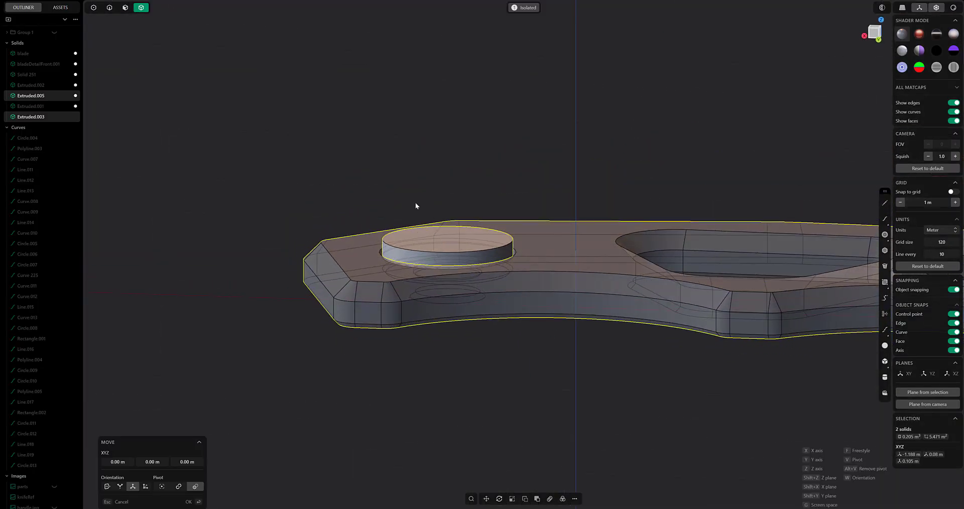
{"action": "key", "text": "Escape"}
{"action": "left_click", "coordinate": [443, 236]}
{"action": "key", "text": "g"}
{"action": "left_click_drag", "start_coordinate": [446, 222], "coordinate": [444, 226]}
{"action": "key", "text": "Return"}
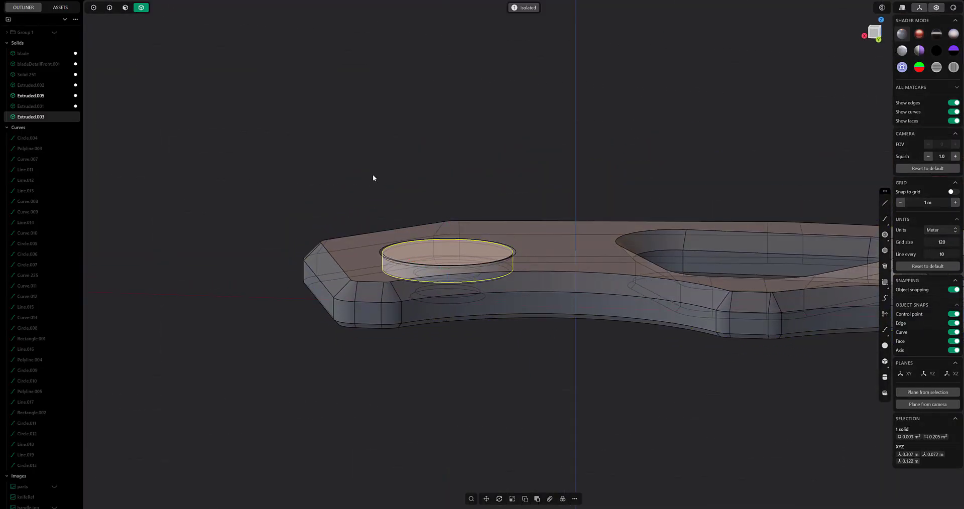
Set the disc's material opacity to 0.1 and leave the isolation
{"action": "middle_click_drag", "start_coordinate": [372, 173], "coordinate": [353, 273], "text": "alt"}
{"action": "key", "text": "m"}
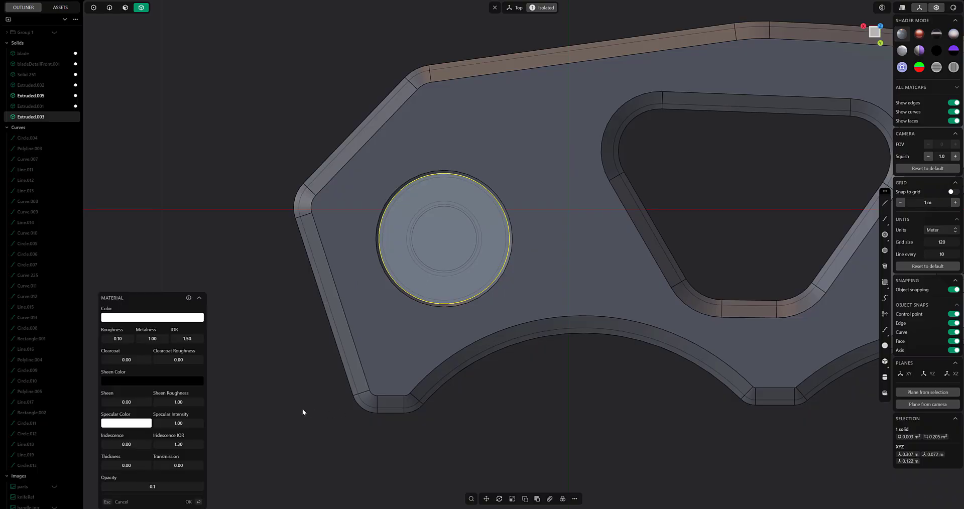
{"action": "key", "text": "Return"}
{"action": "middle_click_drag", "start_coordinate": [309, 390], "coordinate": [281, 342], "text": "shift"}
{"action": "key", "text": "/"}
{"action": "key", "text": "Escape"}
{"action": "key", "text": "/"}
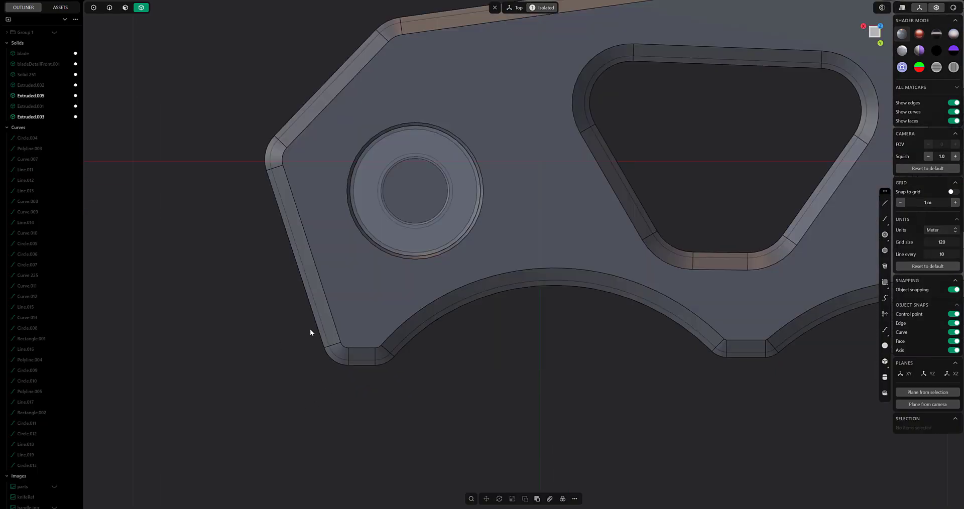
{"action": "key", "text": "/"}
{"action": "middle_click_drag", "start_coordinate": [425, 280], "coordinate": [425, 210], "text": "shift"}
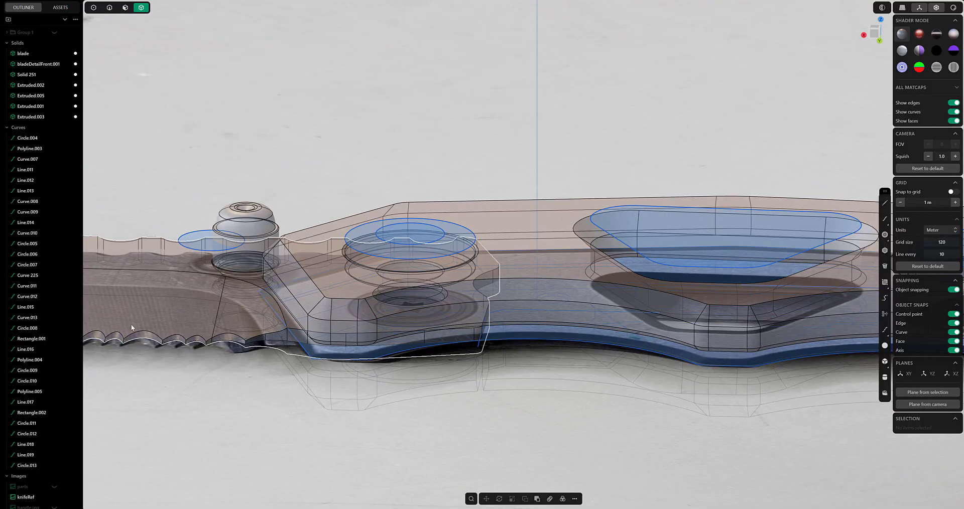
Hide all curves and offset the disc's top face inward twice, the second time by about 0.037 m, matching the reference rings
{"action": "left_click", "coordinate": [61, 128]}
{"action": "key", "text": "KP_7"}
{"action": "middle_click_drag", "start_coordinate": [430, 303], "coordinate": [427, 334], "text": "shift"}
{"action": "scroll", "coordinate": [431, 326], "scroll_direction": "up", "scroll_amount": 2}
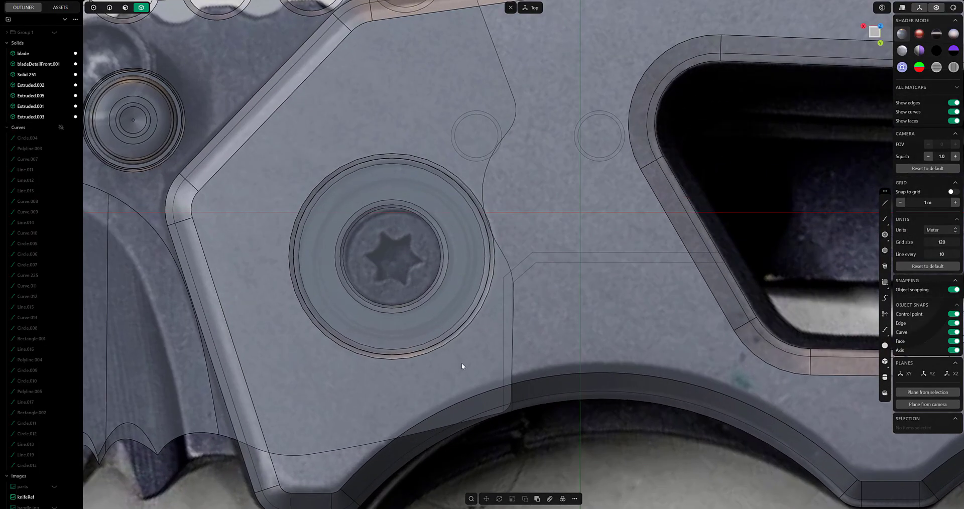
{"action": "left_click", "coordinate": [126, 9]}
{"action": "middle_click_drag", "start_coordinate": [539, 271], "coordinate": [574, 257]}
{"action": "left_click", "coordinate": [527, 270]}
{"action": "key", "text": "p"}
{"action": "key", "text": "KP_7"}
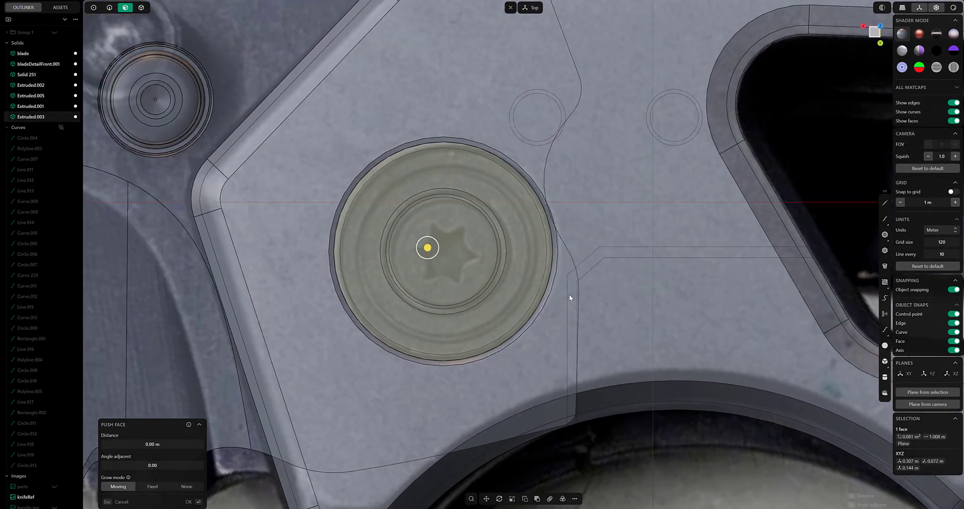
{"action": "key", "text": "o"}
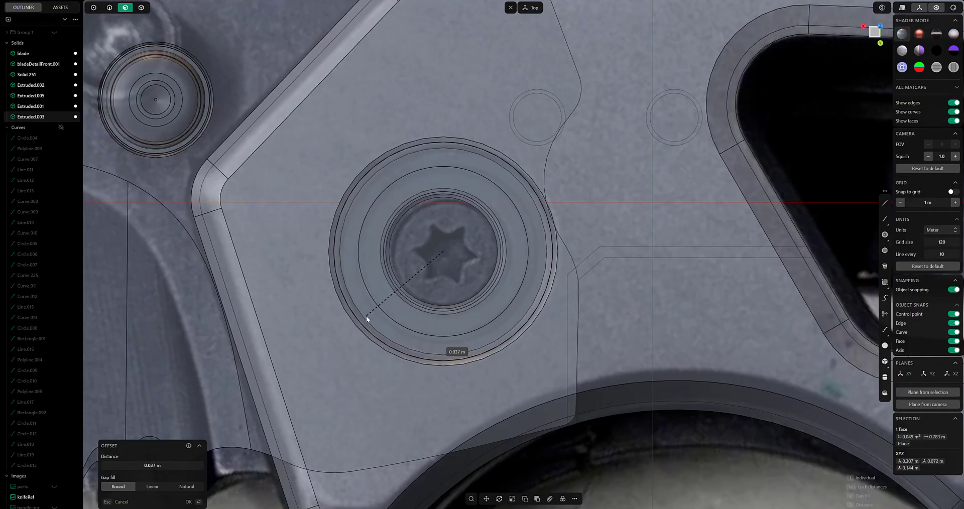
{"action": "left_click", "coordinate": [366, 315]}
Offset the innermost circular face of the disc inward once more, just around the reference star recess
{"action": "key", "text": "p"}
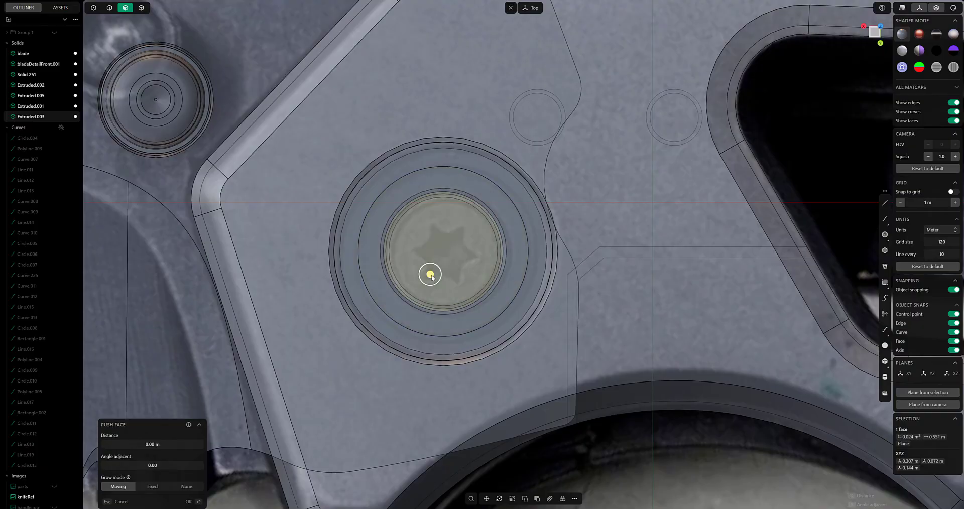
{"action": "key", "text": "o"}
{"action": "left_click", "coordinate": [417, 284]}
{"action": "key", "text": "p"}
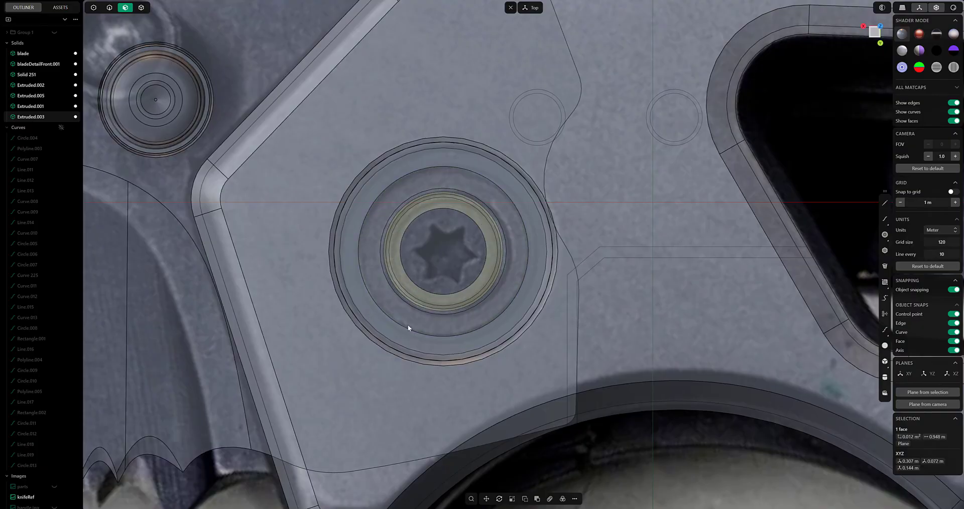
Run a Pipe along the disc's two outer offset circles with a vertex count of 3 and an angle of 45
{"action": "middle_click_drag", "start_coordinate": [408, 324], "coordinate": [390, 262]}
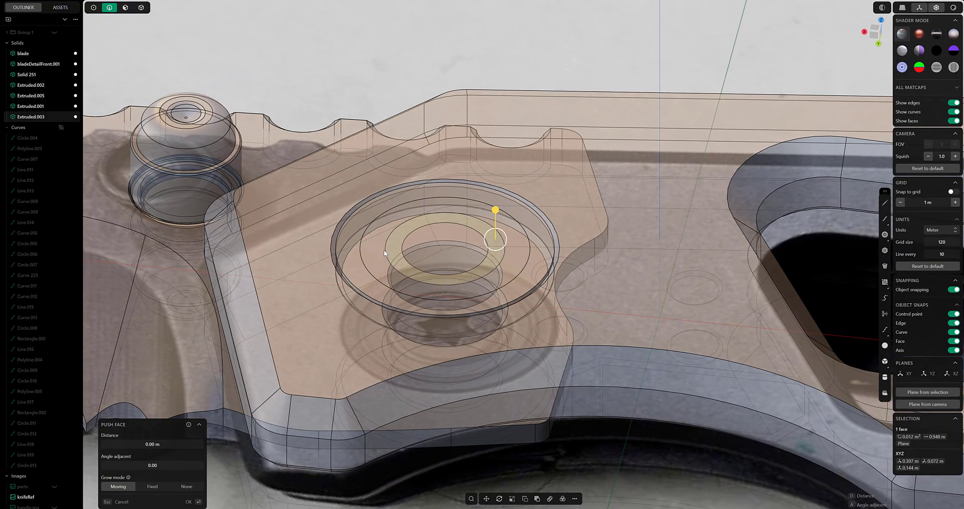
{"action": "left_click", "coordinate": [385, 253]}
{"action": "left_click", "coordinate": [363, 264], "text": "shift"}
{"action": "key", "text": "p"}
{"action": "scroll", "coordinate": [374, 261], "scroll_direction": "up", "scroll_amount": 3}
{"action": "middle_click_drag", "start_coordinate": [366, 341], "coordinate": [360, 320]}
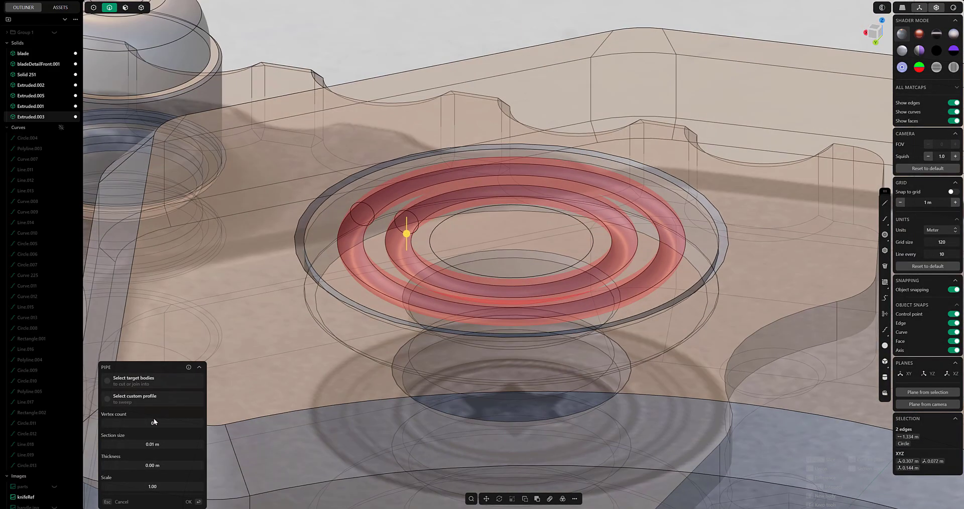
{"action": "type", "text": "3"}
{"action": "left_click", "coordinate": [158, 464]}
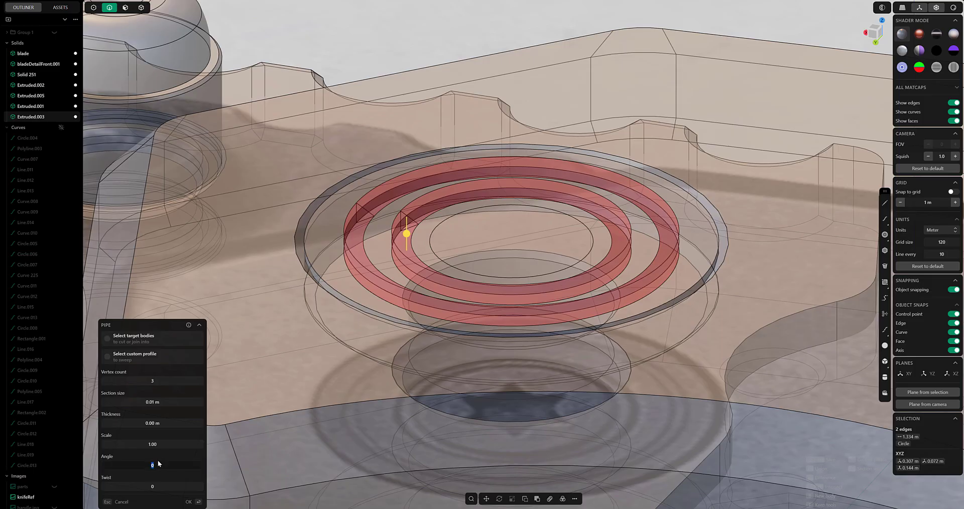
{"action": "middle_click_drag", "start_coordinate": [215, 442], "coordinate": [221, 411]}
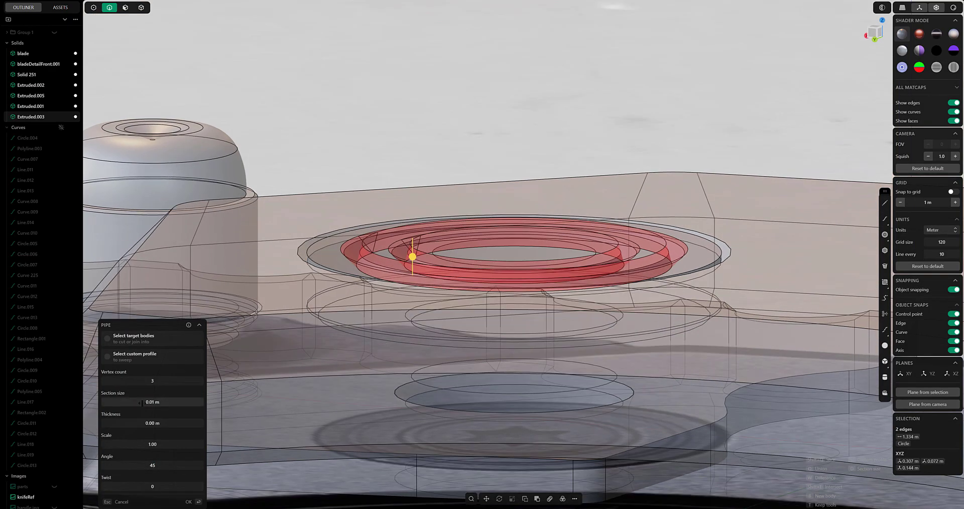
Try a section size of 0.0001 m for the pipe
{"action": "left_click", "coordinate": [152, 402]}
{"action": "type", "text": "0.0001"}
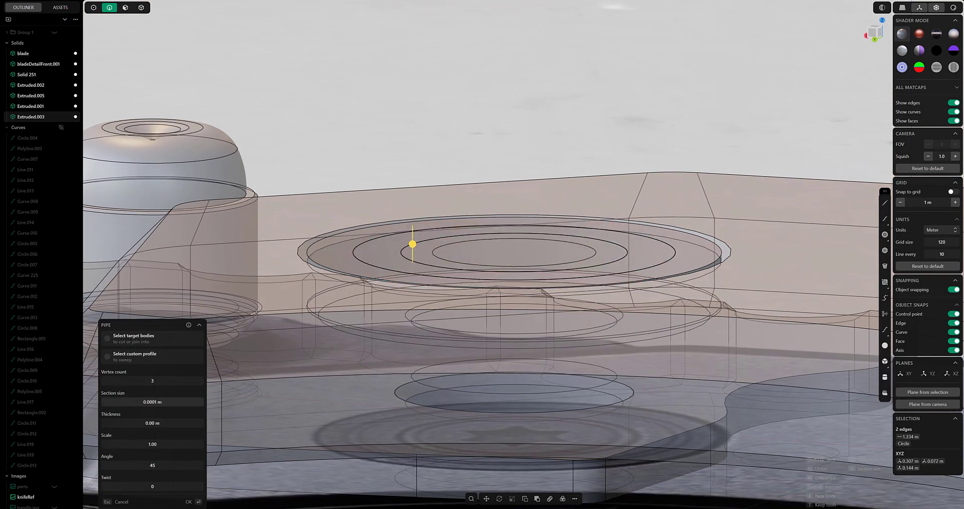
{"action": "key", "text": "ctrl+z"}
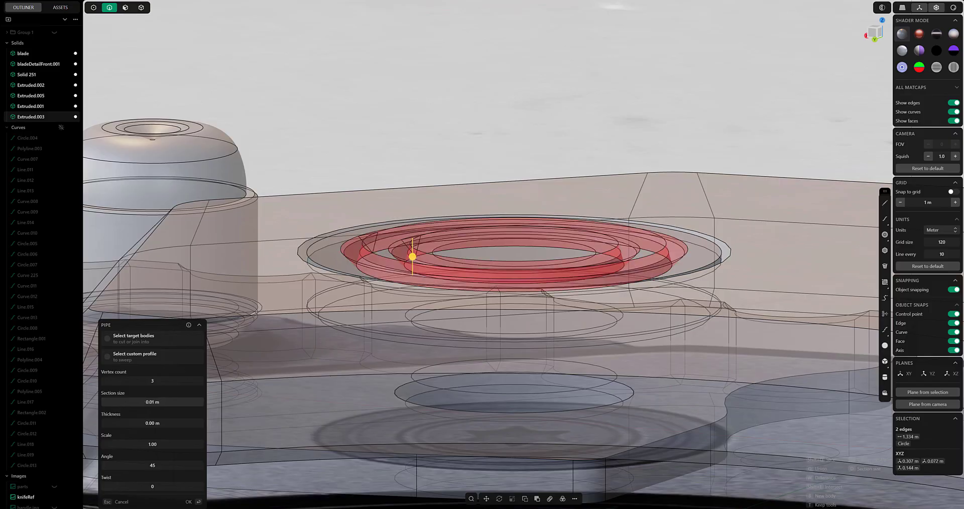
Apply the pipe to the disc to cut two concentric grooves into its top face
{"action": "scroll", "coordinate": [856, 29], "scroll_direction": "down", "scroll_amount": 3}
{"action": "middle_click_drag", "start_coordinate": [856, 29], "coordinate": [279, 99]}
{"action": "key", "text": "Return"}
{"action": "key", "text": "7"}
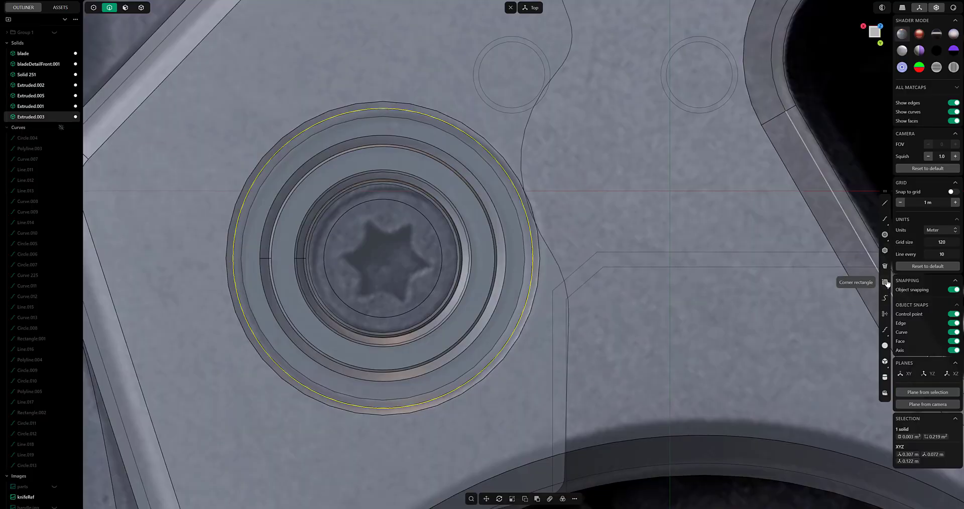
{"action": "left_click", "coordinate": [884, 250]}
{"action": "left_click", "coordinate": [383, 257]}
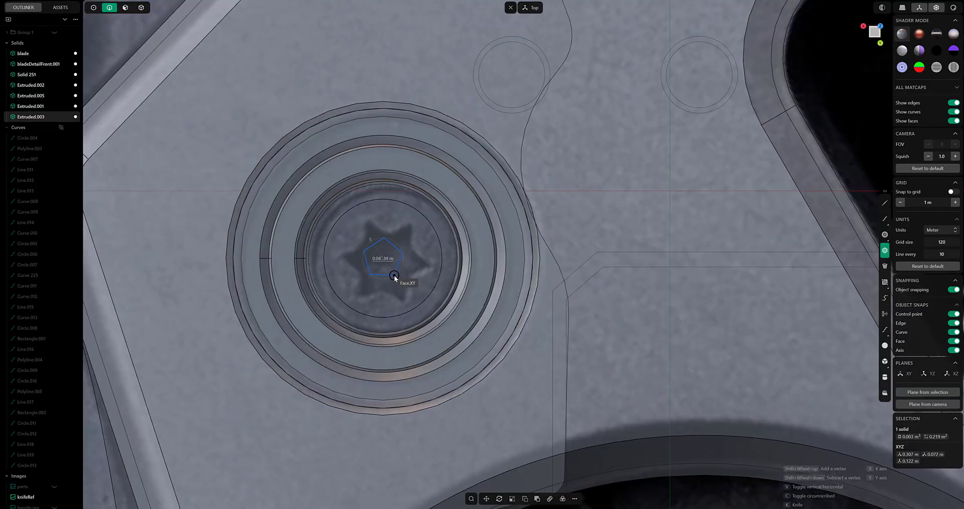
{"action": "left_click", "coordinate": [400, 302]}
{"action": "key", "text": "ctrl+z"}
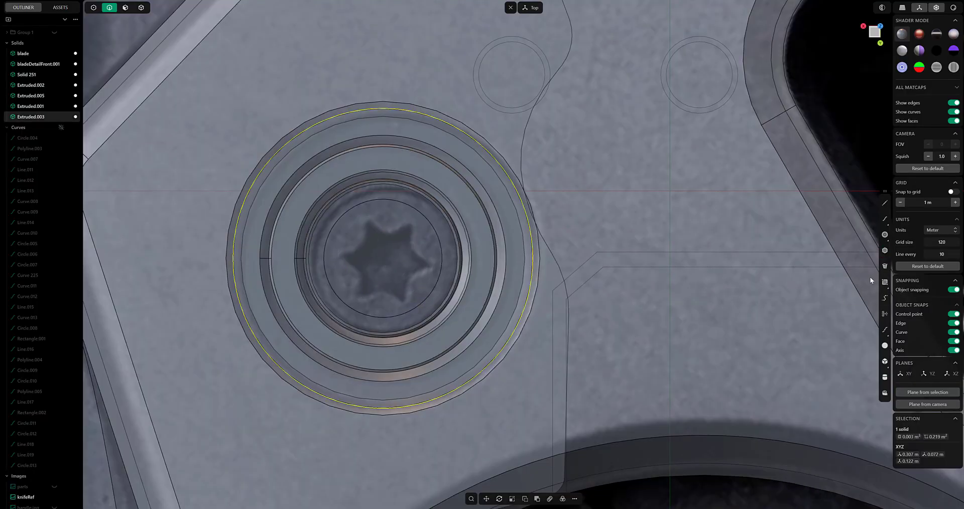
Draw a three-sided polygon over the reference star recess at the screw's centre, matching three of its points
{"action": "left_click", "coordinate": [344, 254]}
{"action": "left_click", "coordinate": [400, 304]}
{"action": "middle_click_drag", "start_coordinate": [345, 257], "coordinate": [413, 241]}
{"action": "key", "text": "g"}
{"action": "key", "text": "r"}
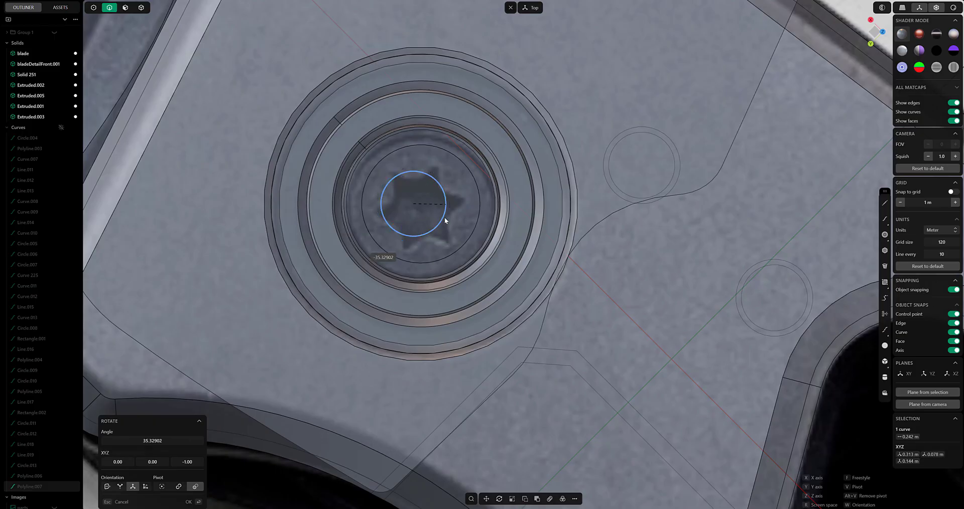
{"action": "left_click", "coordinate": [61, 128]}
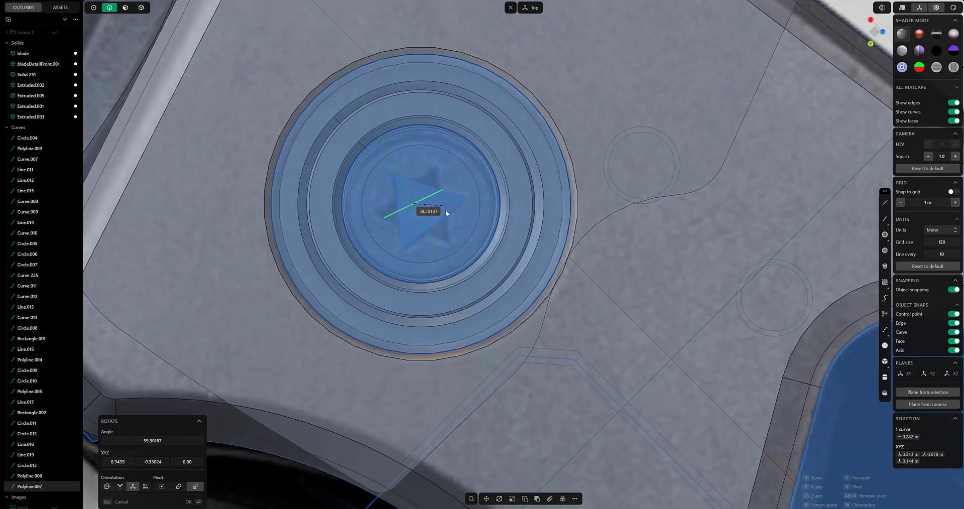
{"action": "left_click", "coordinate": [446, 212]}
{"action": "key", "text": "r"}
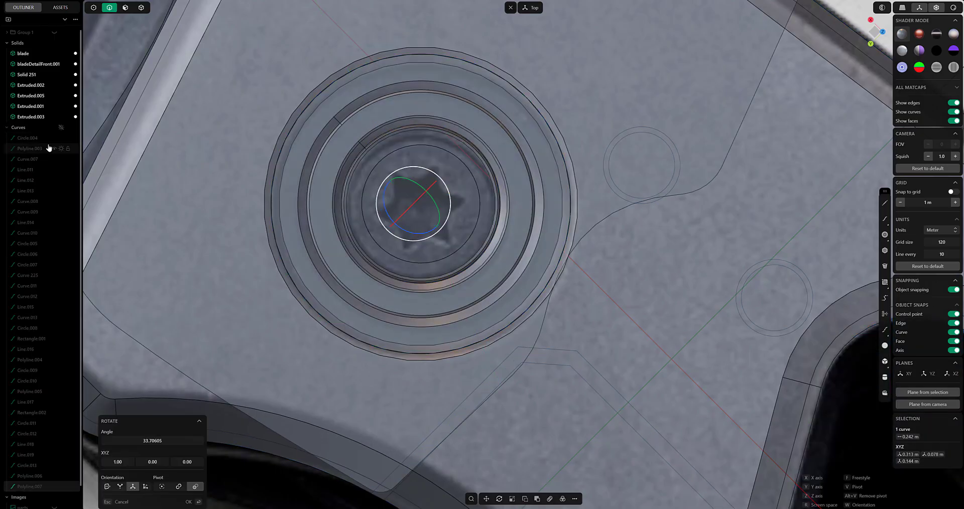
{"action": "left_click", "coordinate": [61, 128]}
{"action": "scroll", "coordinate": [428, 178], "scroll_direction": "up", "scroll_amount": 3}
{"action": "key", "text": "Escape"}
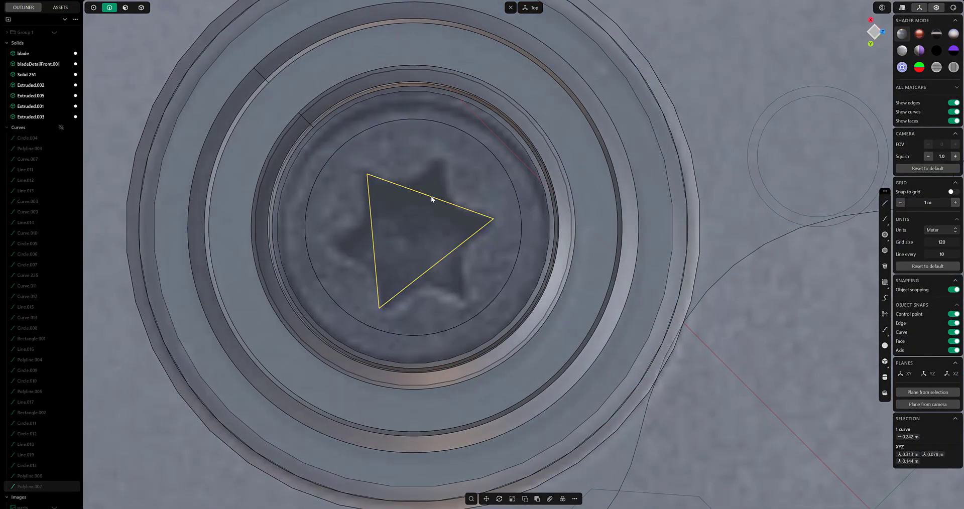
{"action": "key", "text": "ctrl+z"}
Show the curves, duplicate the triangle and rotate the copy about 63° in the top plane to form a six-pointed star
{"action": "left_click", "coordinate": [62, 129]}
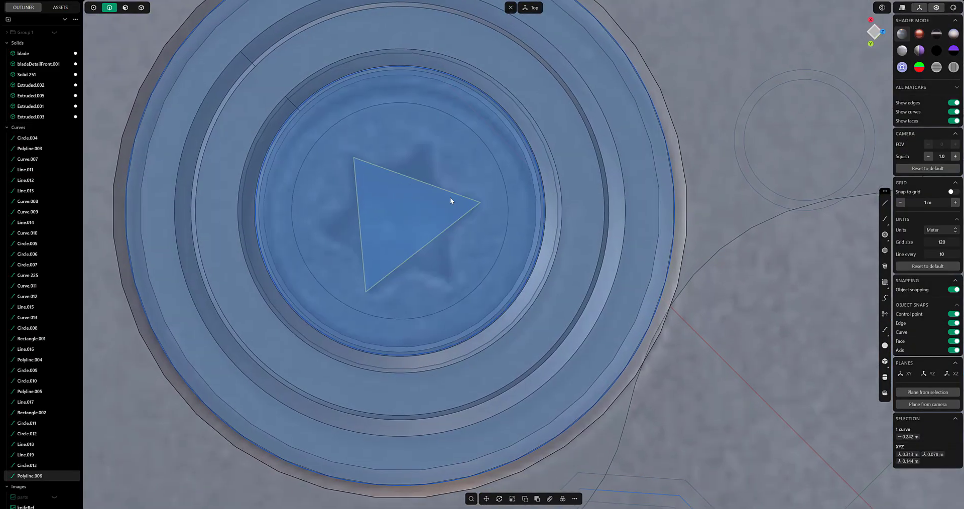
{"action": "key", "text": "r"}
{"action": "middle_click_drag", "start_coordinate": [439, 210], "coordinate": [448, 289]}
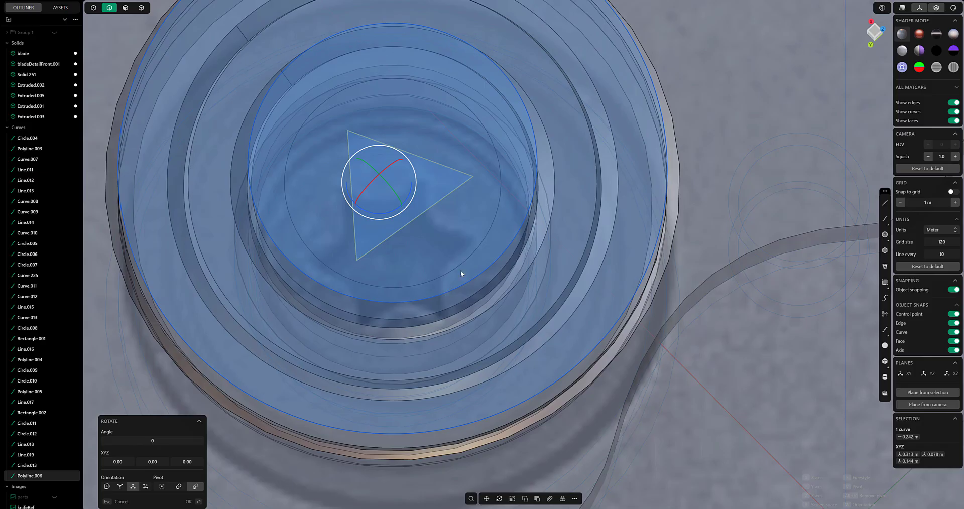
{"action": "key", "text": "KP_7"}
{"action": "left_click_drag", "start_coordinate": [411, 205], "coordinate": [404, 236]}
{"action": "right_click", "coordinate": [414, 230]}
{"action": "key", "text": "ctrl+z"}
{"action": "key", "text": "shift+d"}
{"action": "key", "text": "r"}
{"action": "left_click_drag", "start_coordinate": [410, 205], "coordinate": [410, 209]}
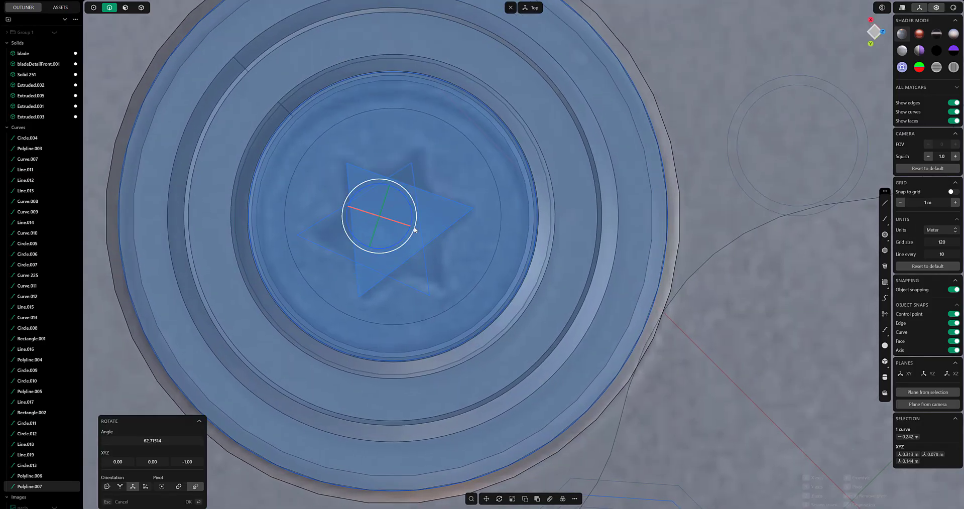
{"action": "left_click", "coordinate": [413, 227]}
Move the rotated triangle slightly so both triangles line up as an even star over the screw recess
{"action": "key", "text": "g"}
{"action": "right_click", "coordinate": [402, 228]}
{"action": "key", "text": "g"}
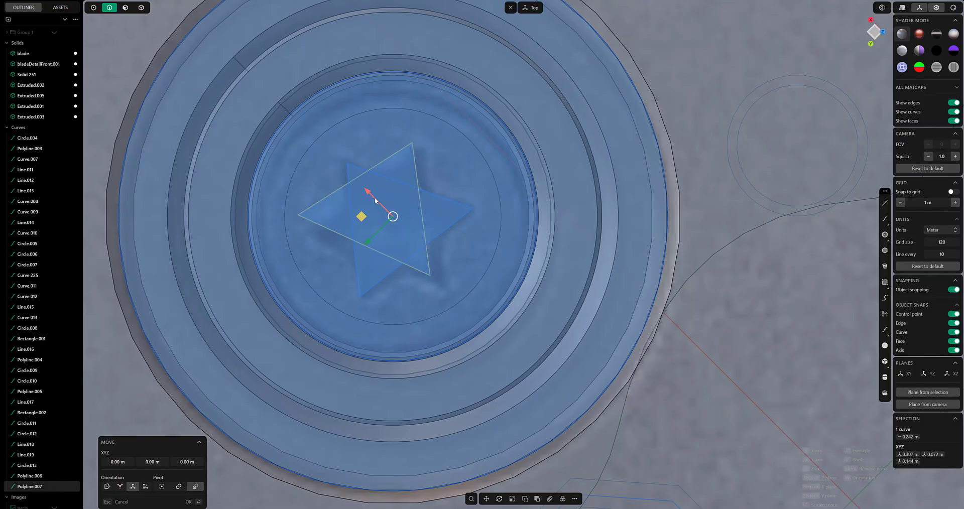
{"action": "left_click_drag", "start_coordinate": [368, 194], "coordinate": [378, 204]}
{"action": "right_click", "coordinate": [381, 207]}
Select both triangles and raise them about 0.11 m vertically above the disc
{"action": "middle_click_drag", "start_coordinate": [452, 236], "coordinate": [413, 254]}
{"action": "left_click", "coordinate": [428, 255], "text": "shift"}
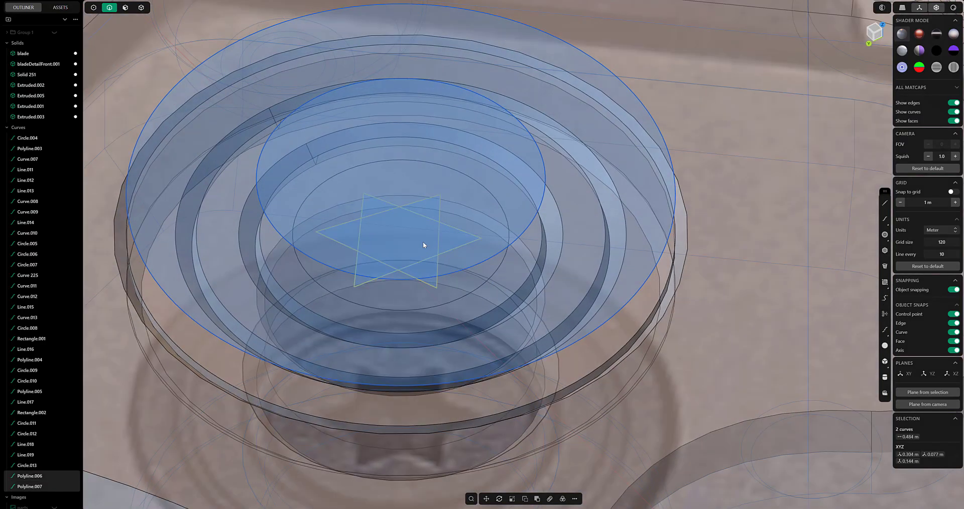
{"action": "key", "text": "g"}
{"action": "left_click_drag", "start_coordinate": [373, 198], "coordinate": [377, 63]}
{"action": "right_click", "coordinate": [452, 81]}
Extrude all six regions of the star downward about 0.03 m into a solid
{"action": "middle_click_drag", "start_coordinate": [472, 228], "coordinate": [466, 185]}
{"action": "left_click", "coordinate": [125, 7]}
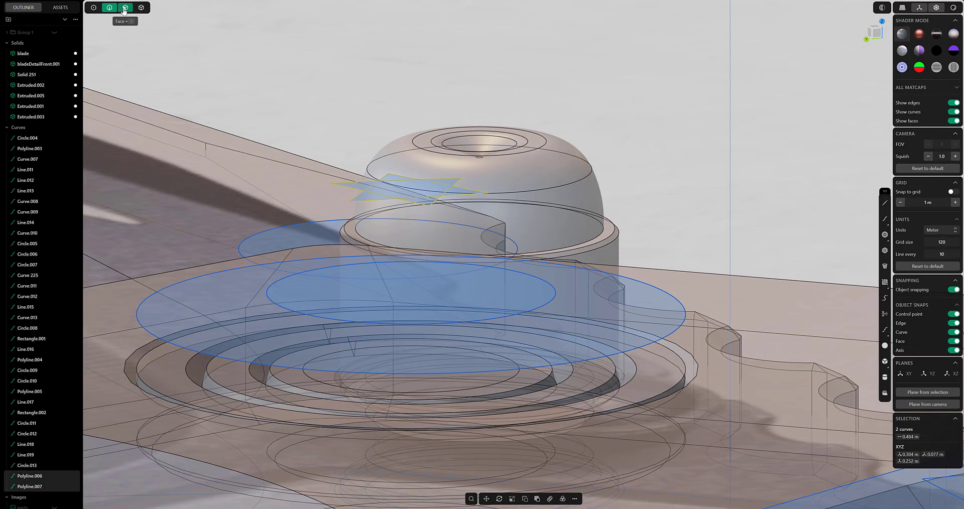
{"action": "left_click", "coordinate": [408, 190]}
{"action": "key", "text": "e"}
{"action": "middle_click_drag", "start_coordinate": [408, 189], "coordinate": [385, 206]}
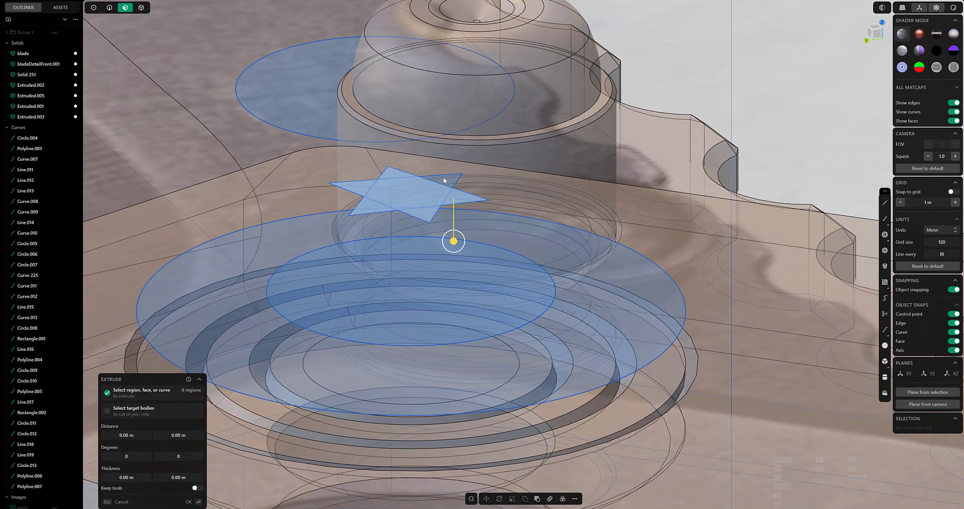
{"action": "middle_click_drag", "start_coordinate": [443, 177], "coordinate": [452, 164]}
{"action": "left_click_drag", "start_coordinate": [444, 223], "coordinate": [448, 273]}
{"action": "right_click", "coordinate": [447, 273]}
Isolate the star solid and taper its side walls inward toward the bottom face
{"action": "key", "text": "4"}
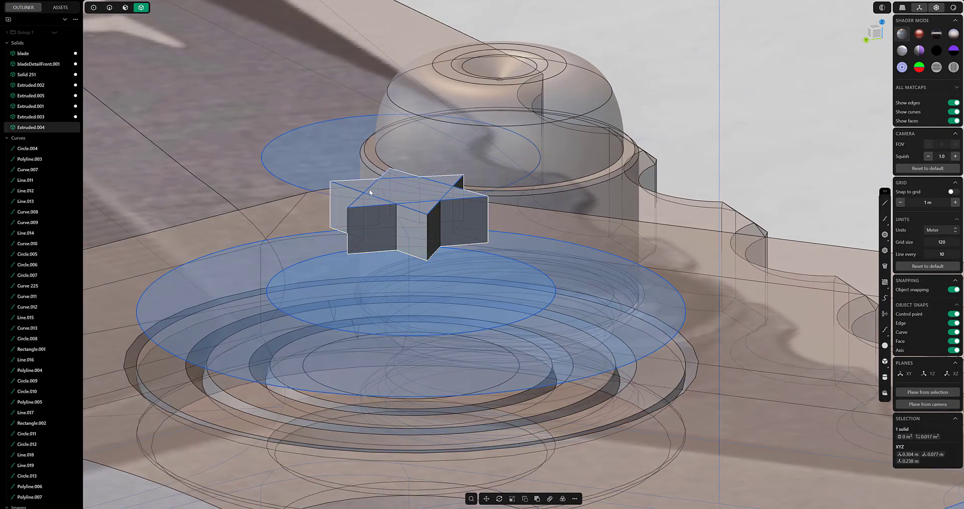
{"action": "key", "text": "slash"}
{"action": "middle_click_drag", "start_coordinate": [409, 241], "coordinate": [406, 274]}
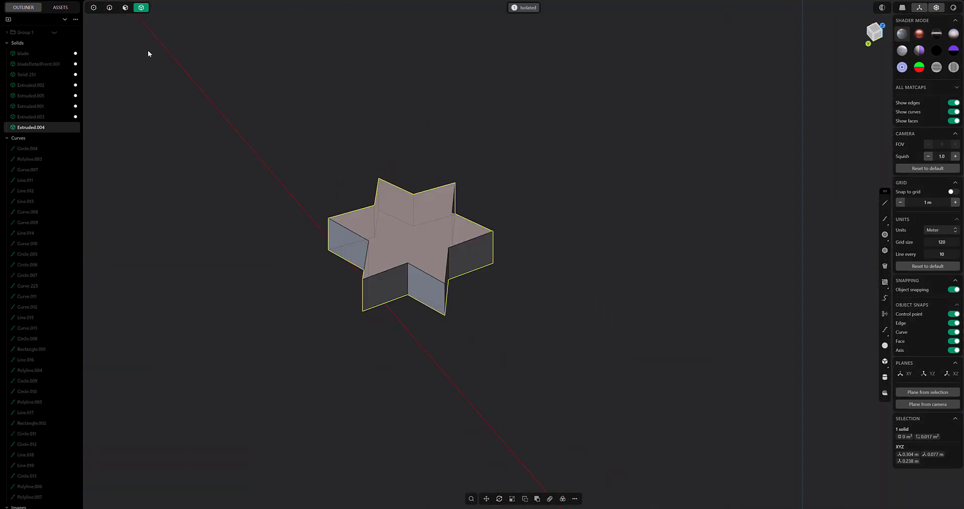
{"action": "left_click", "coordinate": [109, 8]}
{"action": "middle_click_drag", "start_coordinate": [324, 225], "coordinate": [316, 176], "text": "shift"}
{"action": "key", "text": "3"}
{"action": "left_click", "coordinate": [392, 294]}
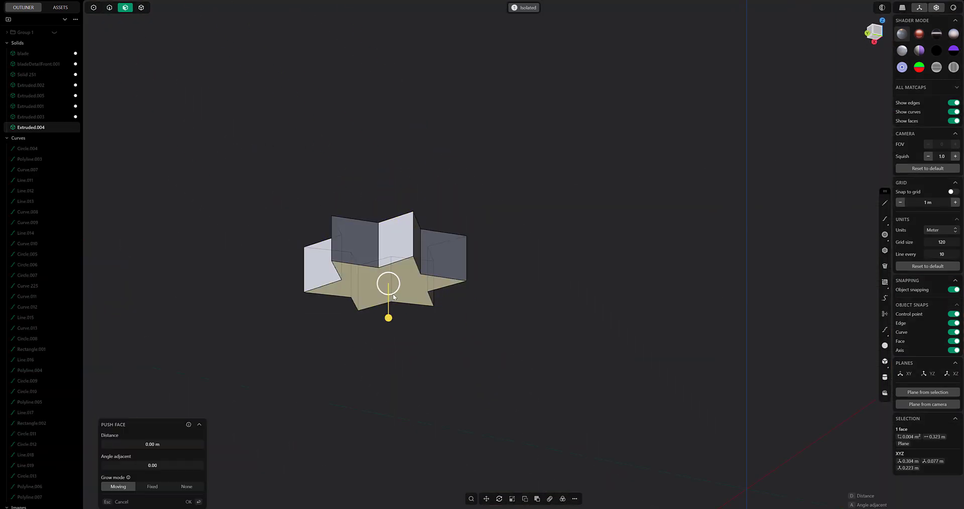
{"action": "left_click_drag", "start_coordinate": [391, 294], "coordinate": [392, 288]}
{"action": "right_click", "coordinate": [392, 289]}
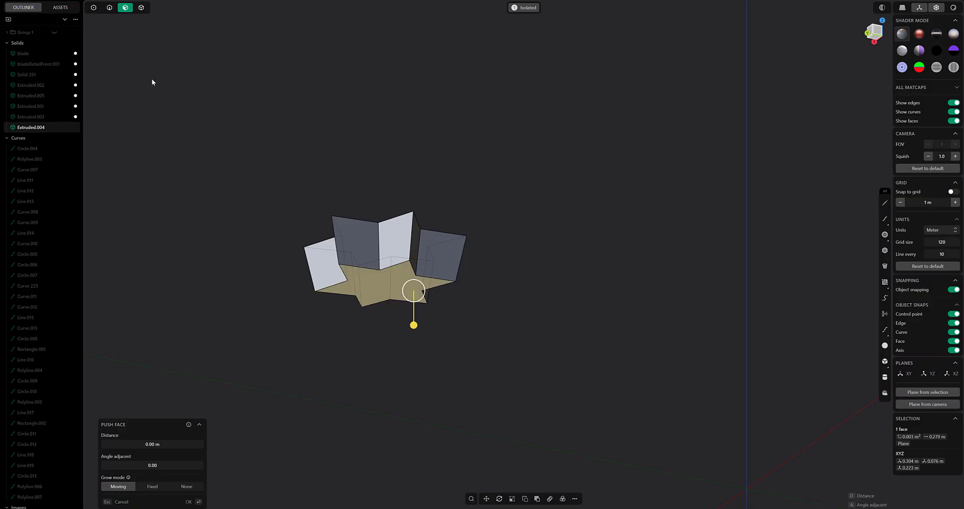
{"action": "key", "text": "Escape"}
Select all edges of the star solid and round them with a fillet
{"action": "middle_click_drag", "start_coordinate": [241, 221], "coordinate": [272, 288]}
{"action": "left_click_drag", "start_coordinate": [272, 287], "coordinate": [529, 397]}
{"action": "middle_click_drag", "start_coordinate": [231, 261], "coordinate": [445, 378]}
{"action": "left_click_drag", "start_coordinate": [439, 266], "coordinate": [443, 267]}
{"action": "right_click", "coordinate": [469, 280]}
Scale the star solid along the vertical axis to make it taller
{"action": "middle_click_drag", "start_coordinate": [469, 280], "coordinate": [450, 238]}
{"action": "key", "text": "g"}
{"action": "key", "text": "s"}
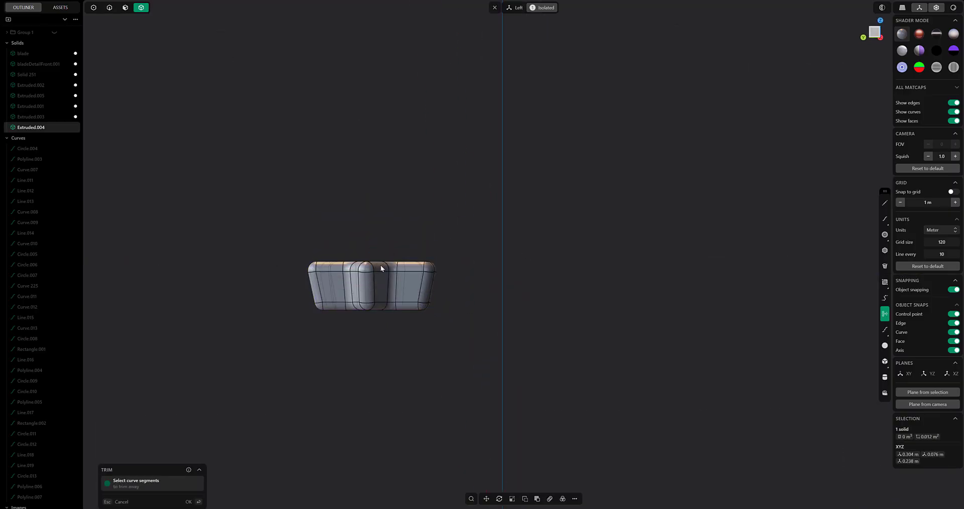
{"action": "key", "text": "z"}
{"action": "left_click", "coordinate": [371, 243]}
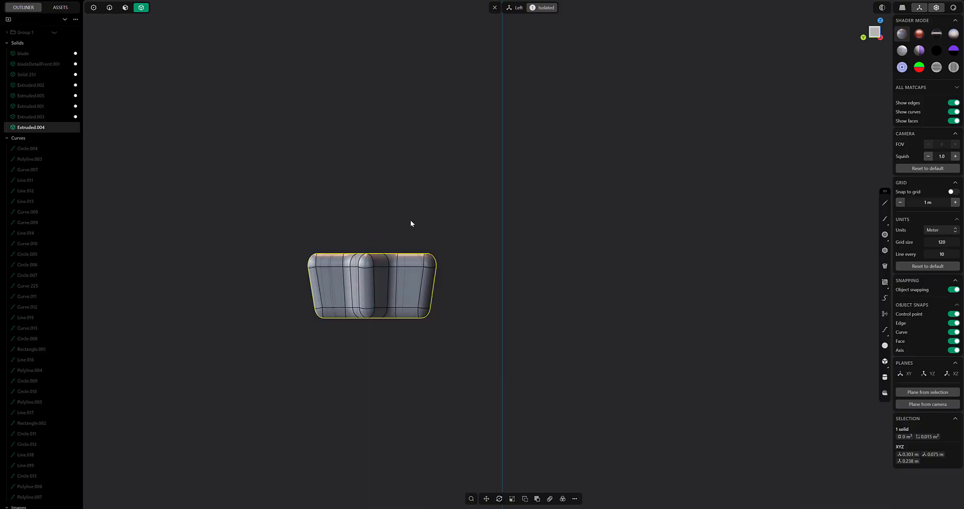
Isolate the star together with the grooved disc and lower the star about 0.1 m into the disc's center
{"action": "key", "text": "slash"}
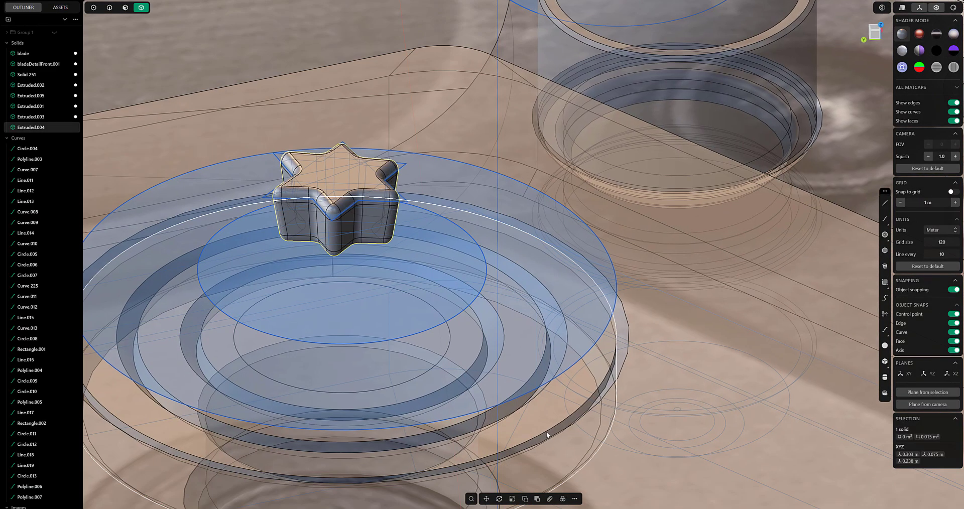
{"action": "key", "text": "slash"}
{"action": "left_click", "coordinate": [437, 344], "text": "ctrl"}
{"action": "middle_click_drag", "start_coordinate": [437, 344], "coordinate": [359, 344]}
{"action": "key", "text": "g"}
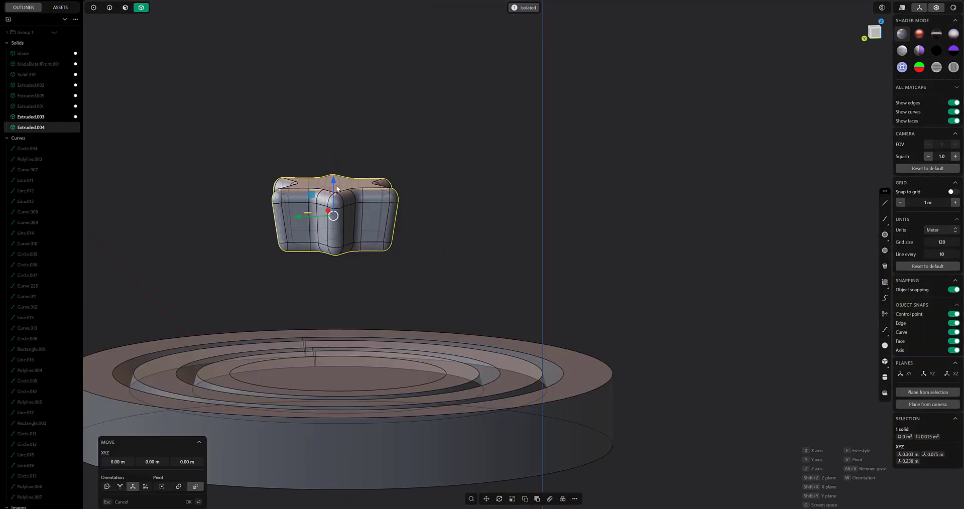
{"action": "key", "text": "z"}
{"action": "left_click", "coordinate": [359, 342]}
{"action": "key", "text": "KP_7"}
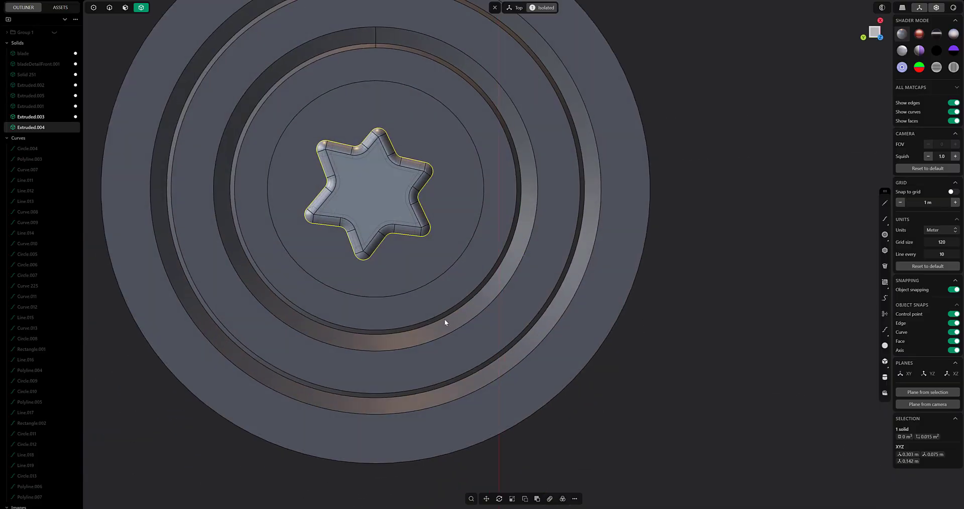
Subtract the star from the grooved disc to cut the star-shaped recess
{"action": "middle_click_drag", "start_coordinate": [369, 195], "coordinate": [461, 280]}
{"action": "left_click", "coordinate": [461, 280]}
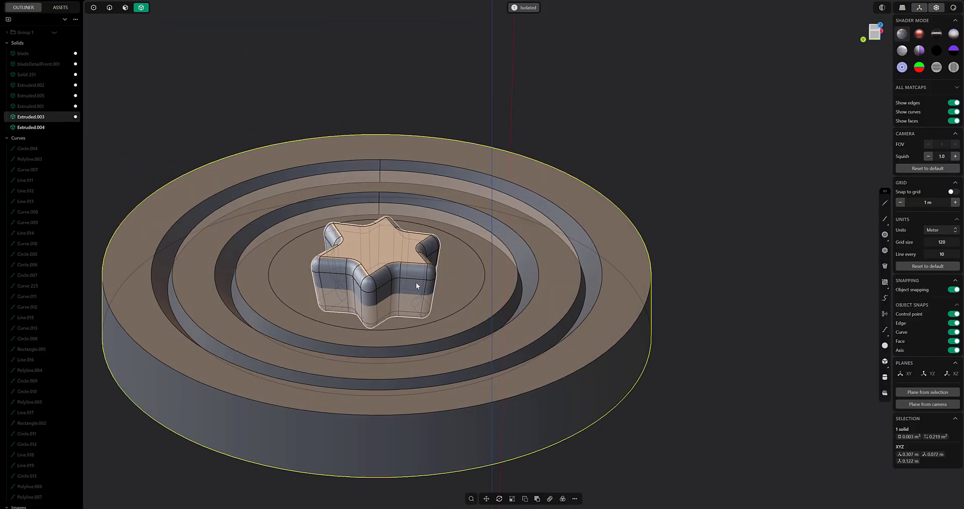
{"action": "key", "text": "shift+minus"}
{"action": "key", "text": "Return"}
{"action": "key", "text": "KP_7"}
{"action": "scroll", "coordinate": [552, 206], "scroll_direction": "up", "scroll_amount": 3}
{"action": "middle_click_drag", "start_coordinate": [449, 234], "coordinate": [404, 157]}
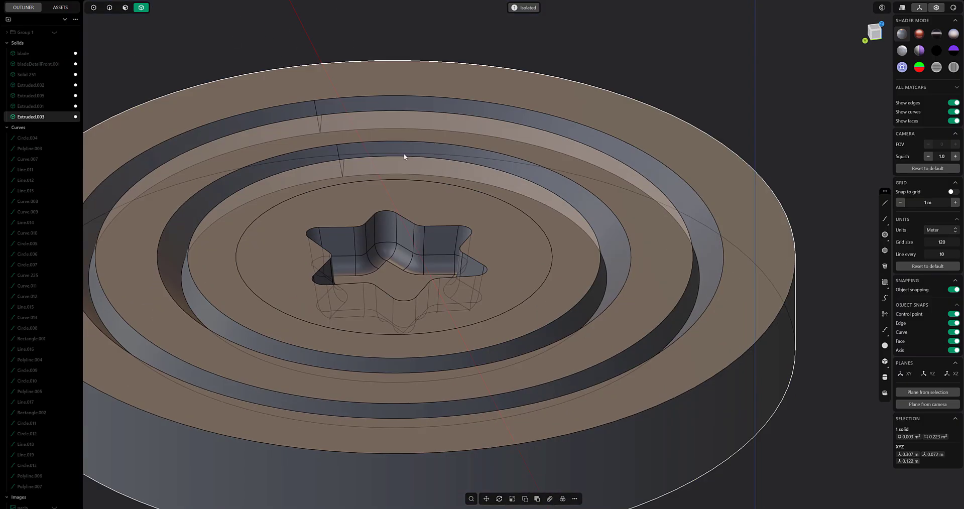
Fillet the rim edges of the star recess by about 0.003 m
{"action": "left_click", "coordinate": [110, 7]}
{"action": "left_click", "coordinate": [319, 226]}
{"action": "key", "text": "f"}
{"action": "left_click_drag", "start_coordinate": [318, 224], "coordinate": [326, 226]}
{"action": "key", "text": "KP_7"}
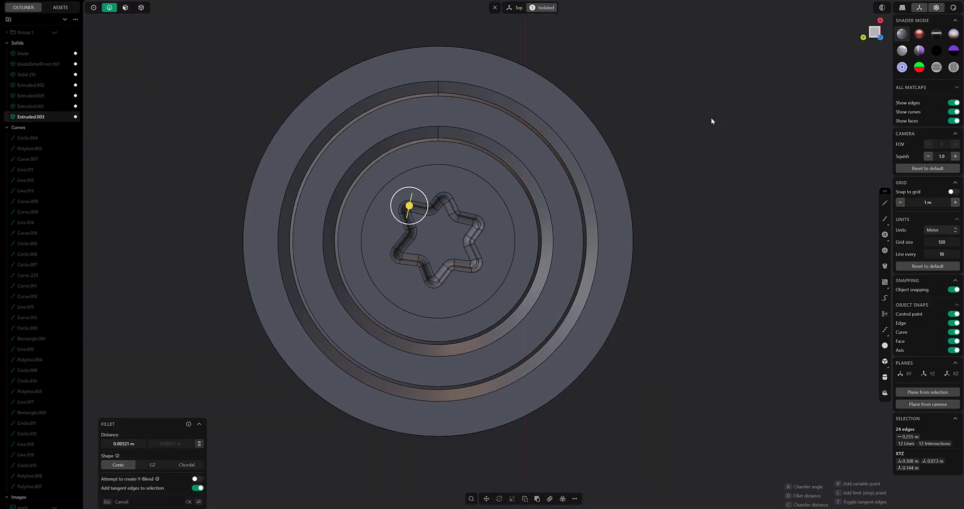
{"action": "key", "text": "Return"}
{"action": "middle_click_drag", "start_coordinate": [271, 30], "coordinate": [235, 84]}
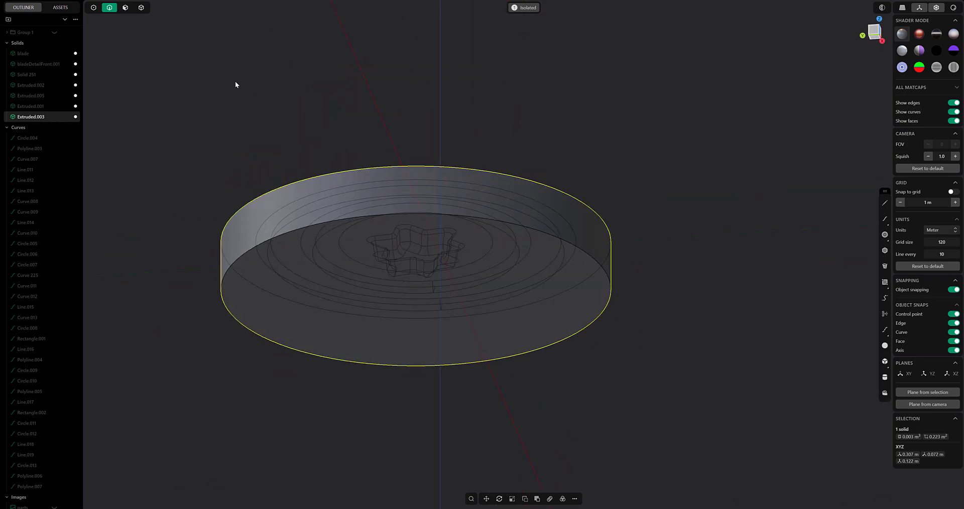
Draw a circle with a radius of about 0.044 m at the center of the disc's underside
{"action": "key", "text": "4"}
{"action": "key", "text": "KP_7"}
{"action": "key", "text": "Escape"}
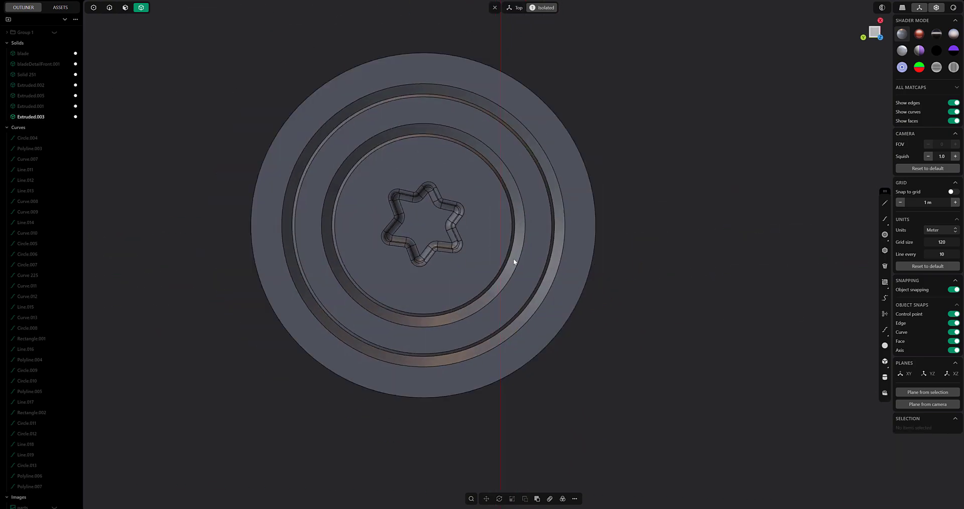
{"action": "key", "text": "ctrl+KP_7"}
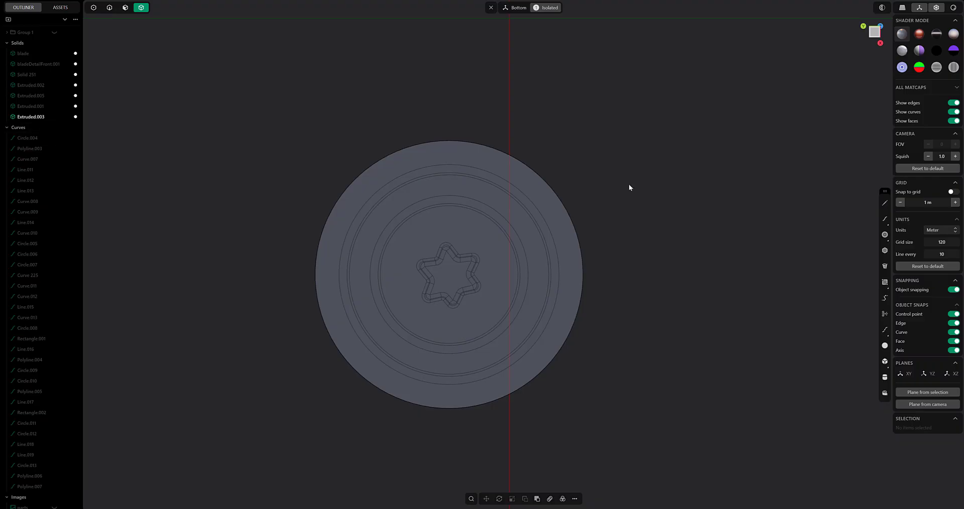
{"action": "left_click", "coordinate": [467, 308]}
{"action": "key", "text": "KP_1"}
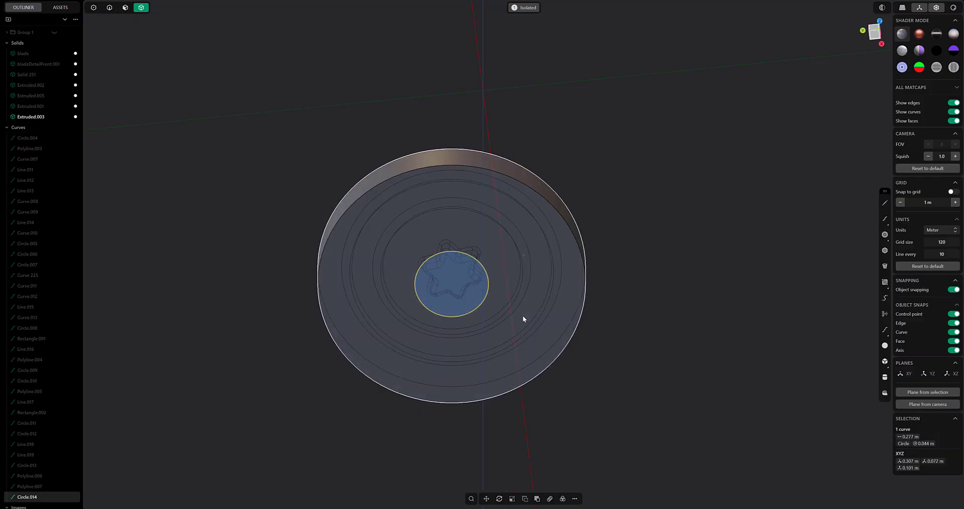
Extrude the underside circle about 0.08 m downward into a cylindrical screw shaft
{"action": "left_click", "coordinate": [109, 8]}
{"action": "key", "text": "e"}
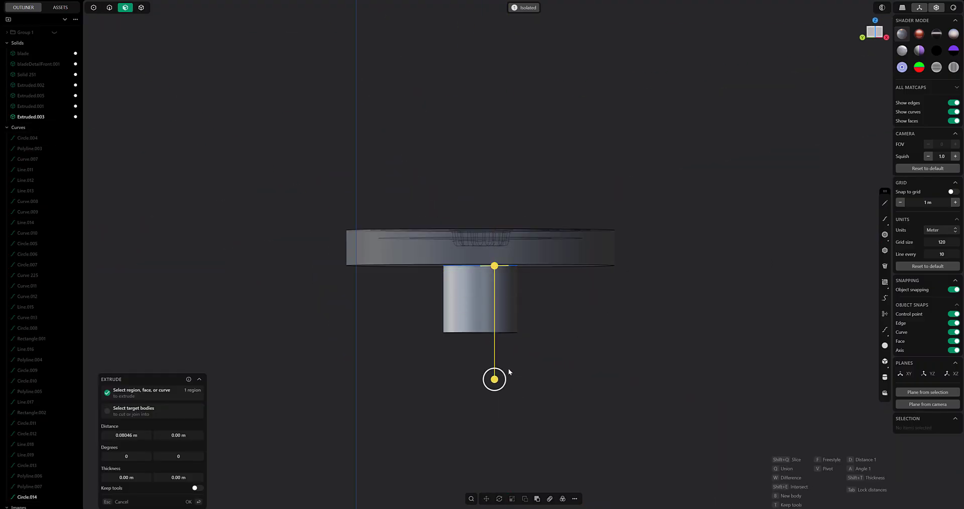
{"action": "left_click", "coordinate": [506, 372]}
{"action": "middle_click_drag", "start_coordinate": [506, 372], "coordinate": [582, 313]}
{"action": "key", "text": "KP_1"}
{"action": "key", "text": "KP_1"}
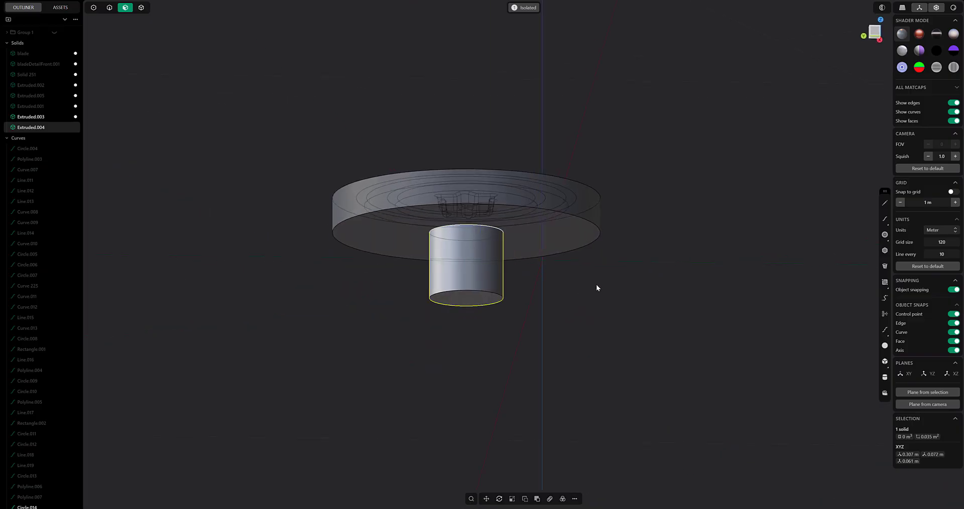
Extrude the shaft's bottom face about 0.03 m downward as a separate body
{"action": "left_click", "coordinate": [471, 299]}
{"action": "key", "text": "e"}
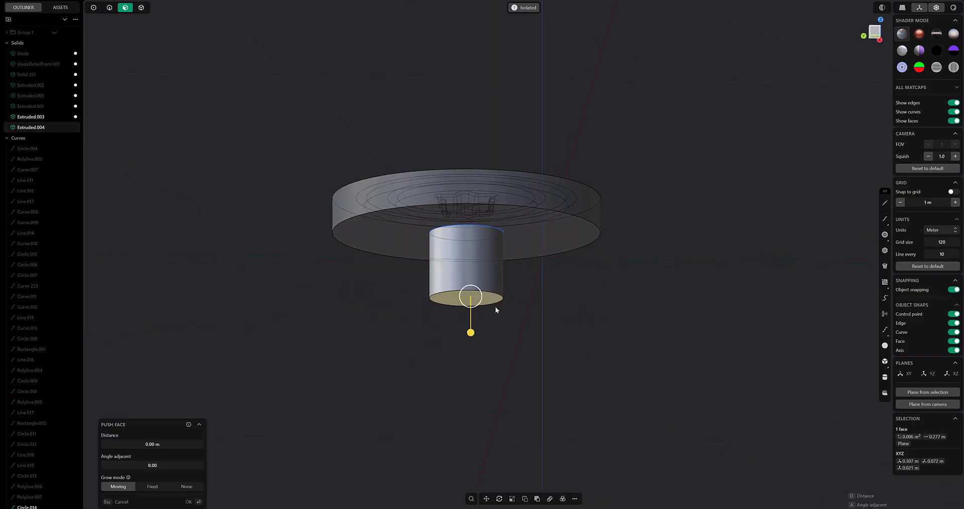
{"action": "right_click", "coordinate": [498, 325]}
{"action": "type", "text": "ex"}
{"action": "key", "text": "Return"}
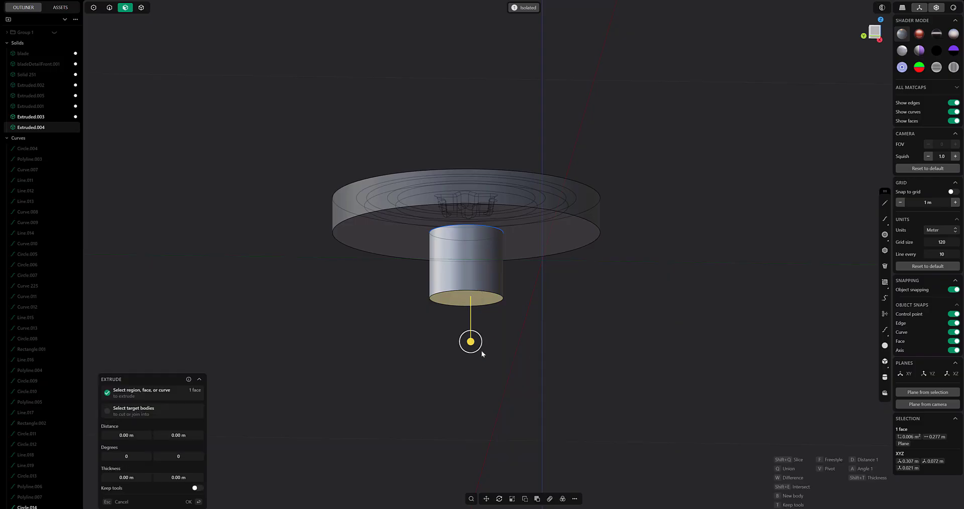
{"action": "left_click", "coordinate": [477, 361]}
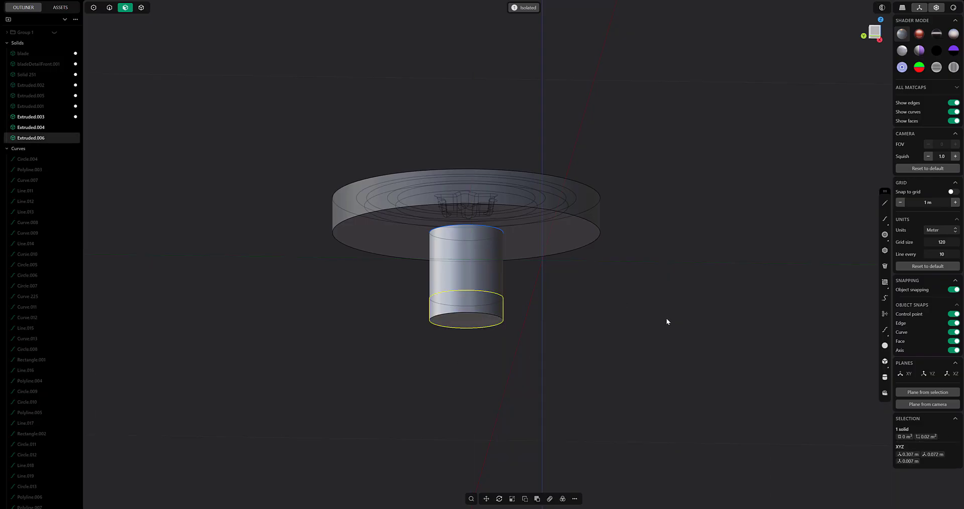
Isolate the upper shaft cylinder and create a spiral curve around it along its vertical axis
{"action": "left_click", "coordinate": [457, 275]}
{"action": "key", "text": "e"}
{"action": "left_click", "coordinate": [141, 7]}
{"action": "key", "text": "slash"}
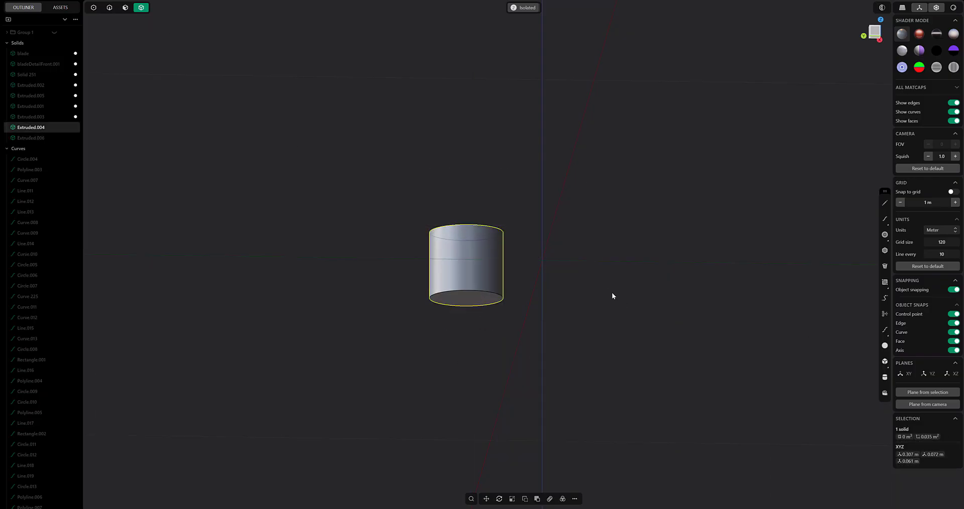
{"action": "middle_click_drag", "start_coordinate": [554, 297], "coordinate": [472, 215]}
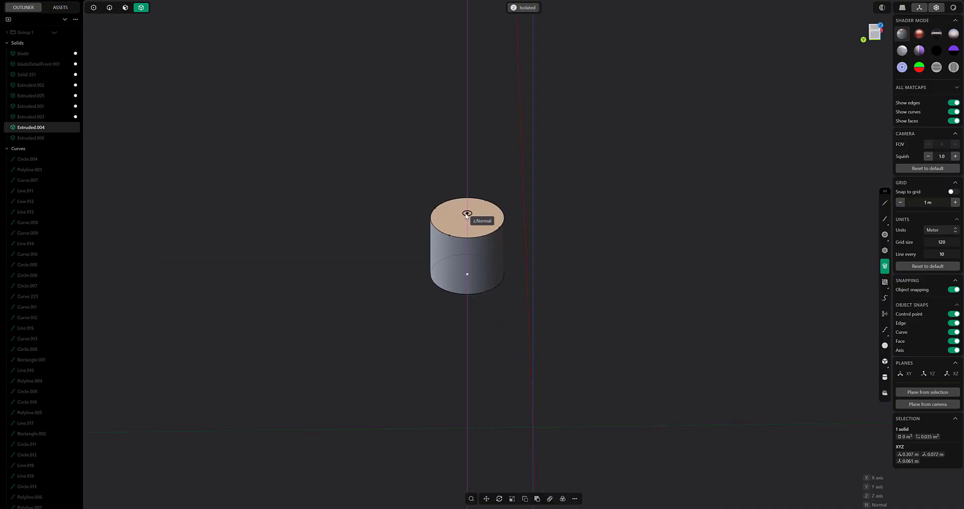
{"action": "left_click", "coordinate": [486, 242]}
Pipe the spiral with 3 vertices and a 0.01 m section, subtracting it from the cylinder to cut the thread
{"action": "key", "text": "shift+p"}
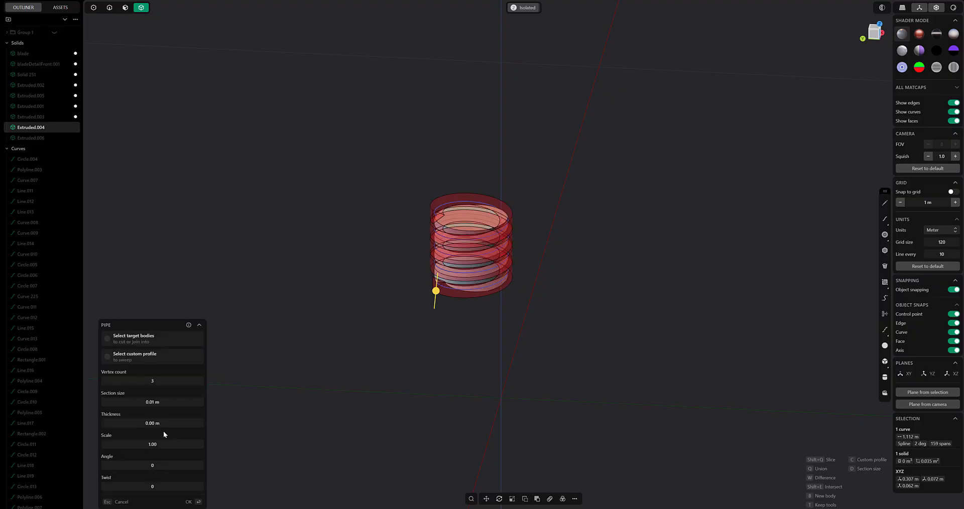
{"action": "left_click", "coordinate": [163, 462]}
{"action": "middle_click_drag", "start_coordinate": [140, 450], "coordinate": [463, 121]}
{"action": "key", "text": "Return"}
Bring back the disc and end piece, and join the end piece with the threaded shaft into one solid
{"action": "key", "text": "alt+h"}
{"action": "left_click", "coordinate": [454, 323]}
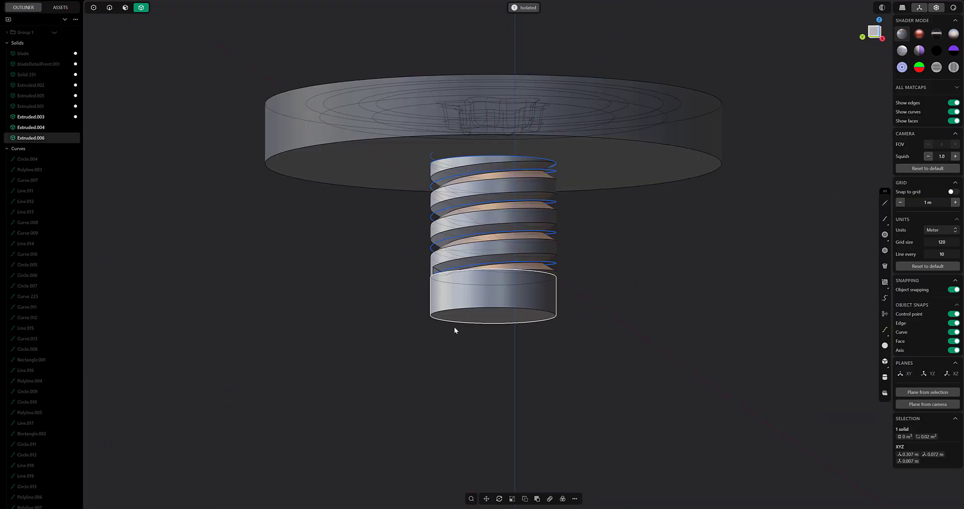
{"action": "left_click", "coordinate": [465, 251], "text": "shift"}
{"action": "key", "text": "shift+d"}
{"action": "key", "text": "Return"}
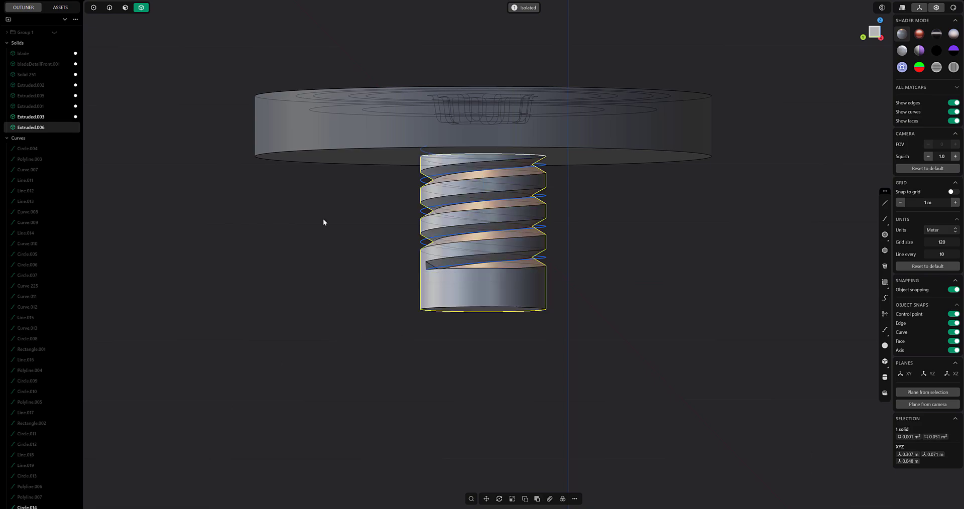
Try to round the threaded shaft's bottom edge and the rim of its end face with fillets
{"action": "left_click", "coordinate": [109, 8]}
{"action": "left_click", "coordinate": [460, 306]}
{"action": "key", "text": "f"}
{"action": "left_click_drag", "start_coordinate": [456, 317], "coordinate": [469, 286]}
{"action": "key", "text": "Return"}
{"action": "middle_click_drag", "start_coordinate": [469, 286], "coordinate": [461, 320]}
{"action": "left_click", "coordinate": [463, 318]}
{"action": "key", "text": "f"}
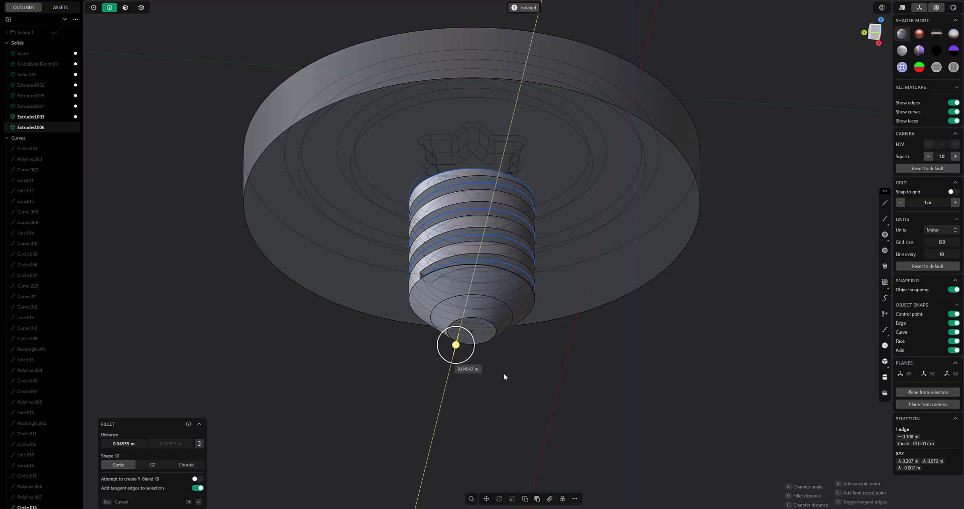
{"action": "key", "text": "Escape"}
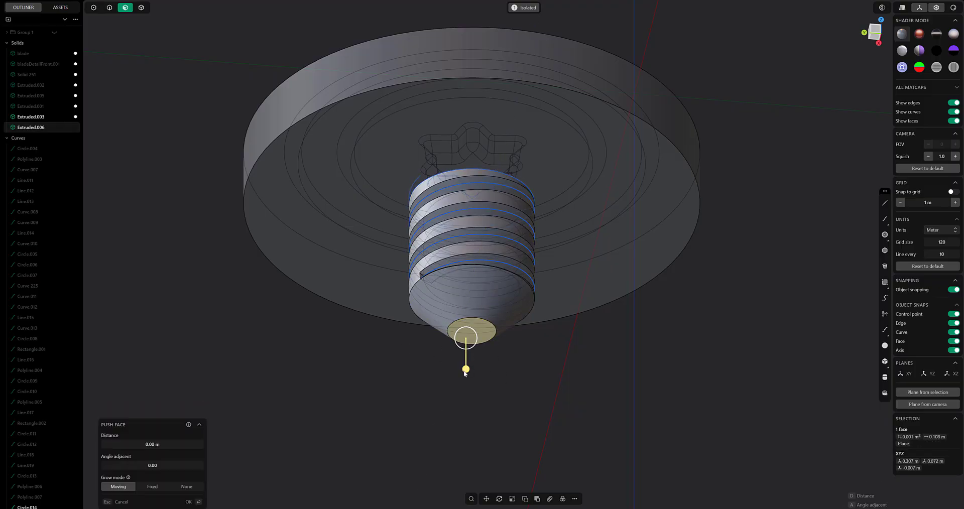
{"action": "key", "text": "ctrl+z"}
Fillet the bottom edge of the threaded shaft into a rounded tip
{"action": "key", "text": "f"}
{"action": "left_click", "coordinate": [445, 296]}
{"action": "key", "text": "f"}
{"action": "left_click_drag", "start_coordinate": [445, 296], "coordinate": [474, 355]}
{"action": "key", "text": "Return"}
{"action": "middle_click_drag", "start_coordinate": [474, 352], "coordinate": [487, 379]}
Adjust the thread groove's end face near the shaft tip so the groove runs out through the shaft's surface
{"action": "left_click", "coordinate": [126, 10]}
{"action": "middle_click_drag", "start_coordinate": [193, 228], "coordinate": [206, 265]}
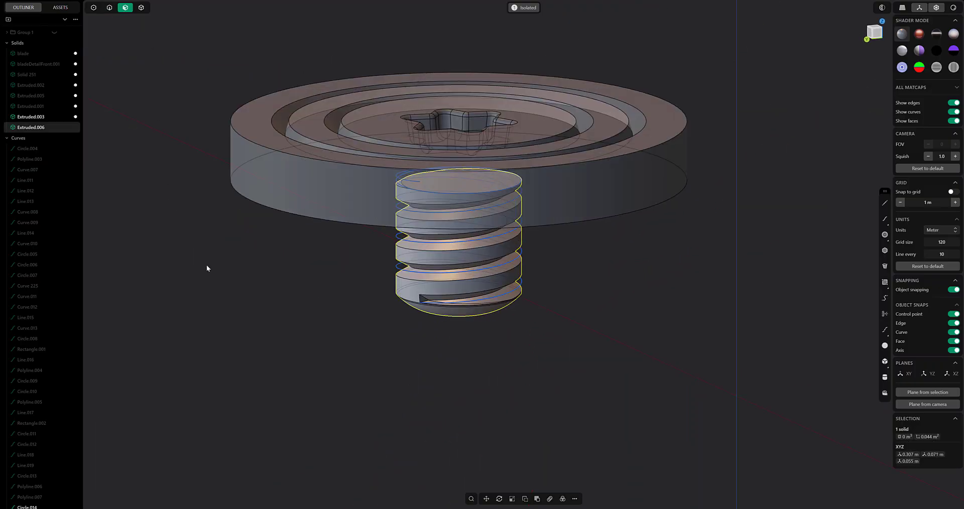
{"action": "left_click", "coordinate": [421, 298]}
{"action": "key", "text": "f"}
{"action": "left_click_drag", "start_coordinate": [449, 302], "coordinate": [399, 301]}
{"action": "left_click", "coordinate": [371, 324]}
{"action": "middle_click_drag", "start_coordinate": [372, 323], "coordinate": [585, 319]}
Join the threaded shaft and the grooved disc into a single screw solid
{"action": "left_click", "coordinate": [141, 7]}
{"action": "left_click", "coordinate": [417, 256]}
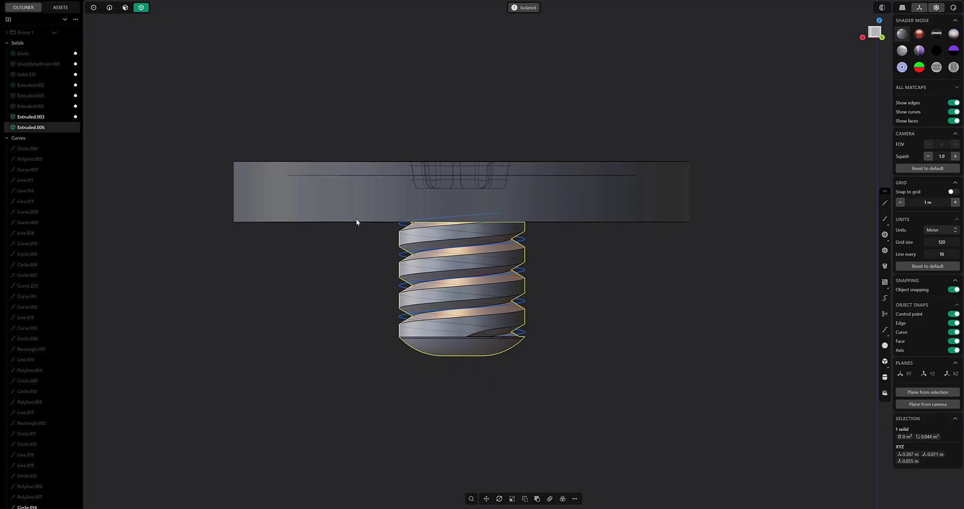
{"action": "left_click", "coordinate": [351, 215], "text": "shift"}
{"action": "middle_click_drag", "start_coordinate": [337, 219], "coordinate": [312, 236]}
{"action": "key", "text": "q"}
{"action": "key", "text": "q"}
{"action": "key", "text": "Return"}
Push the underside face of the screw head slightly inward to thin the disc
{"action": "middle_click_drag", "start_coordinate": [175, 452], "coordinate": [273, 307]}
{"action": "left_click", "coordinate": [126, 7]}
{"action": "left_click", "coordinate": [315, 209]}
{"action": "left_click_drag", "start_coordinate": [315, 247], "coordinate": [316, 241]}
{"action": "middle_click_drag", "start_coordinate": [255, 241], "coordinate": [239, 285]}
Apply a small fillet to the upper outer edge of the screw head
{"action": "left_click", "coordinate": [109, 8]}
{"action": "left_click", "coordinate": [217, 171]}
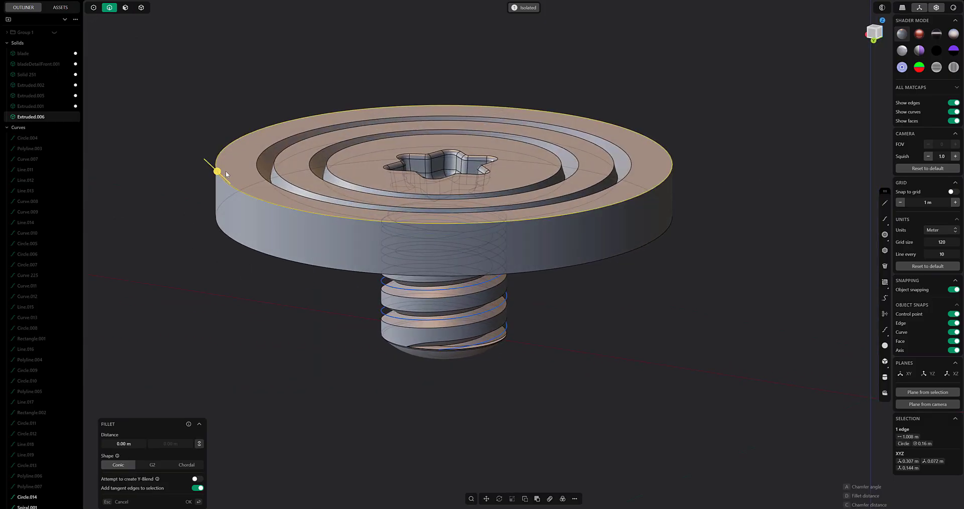
{"action": "left_click_drag", "start_coordinate": [217, 170], "coordinate": [223, 175]}
{"action": "key", "text": "Return"}
{"action": "middle_click_drag", "start_coordinate": [225, 131], "coordinate": [226, 168]}
{"action": "left_click", "coordinate": [141, 8]}
Leave isolation and extrude the circle above the pivot screw about 0.2 m downward through the handle into a cylinder
{"action": "scroll", "coordinate": [182, 188], "scroll_direction": "down", "scroll_amount": 3}
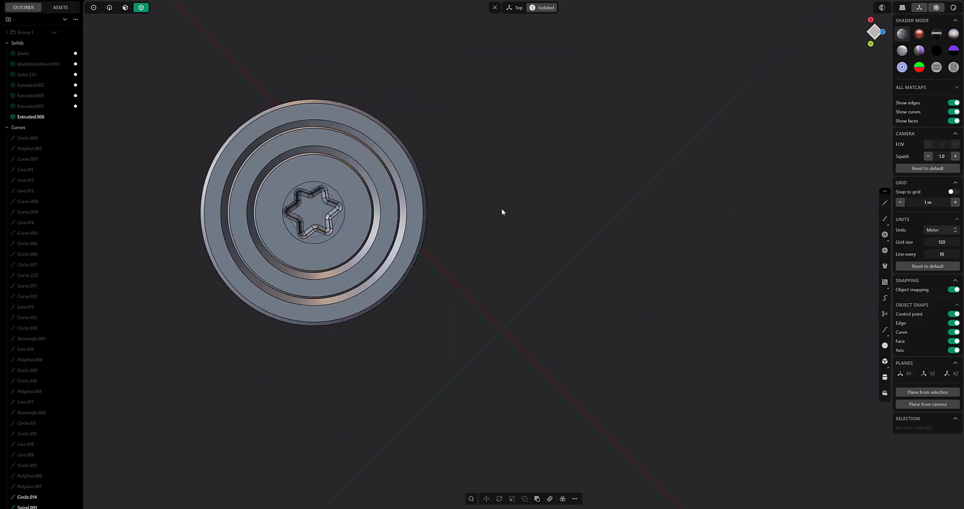
{"action": "key", "text": "slash"}
{"action": "scroll", "coordinate": [470, 298], "scroll_direction": "down", "scroll_amount": 2}
{"action": "middle_click_drag", "start_coordinate": [409, 296], "coordinate": [452, 200]}
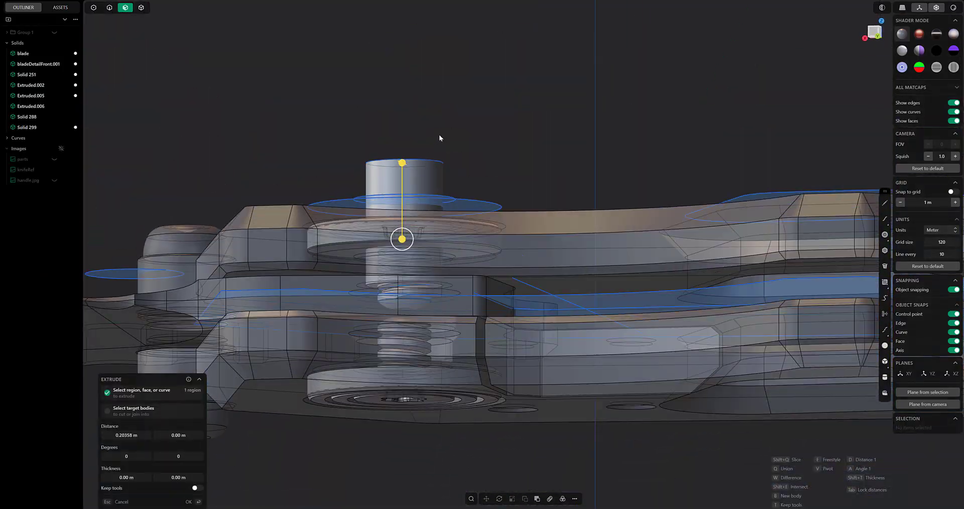
{"action": "key", "text": "Return"}
Isolate the new pivot cylinder together with both handle scales
{"action": "left_click", "coordinate": [141, 7]}
{"action": "middle_click_drag", "start_coordinate": [414, 173], "coordinate": [417, 183]}
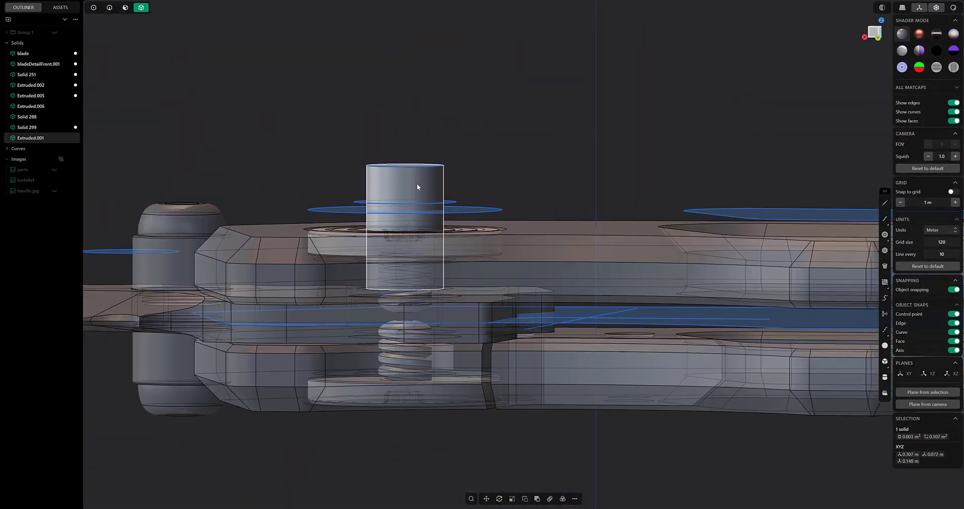
{"action": "left_click", "coordinate": [550, 252], "text": "shift"}
{"action": "middle_click_drag", "start_coordinate": [552, 241], "coordinate": [496, 203], "text": "shift"}
{"action": "left_click", "coordinate": [486, 300], "text": "shift"}
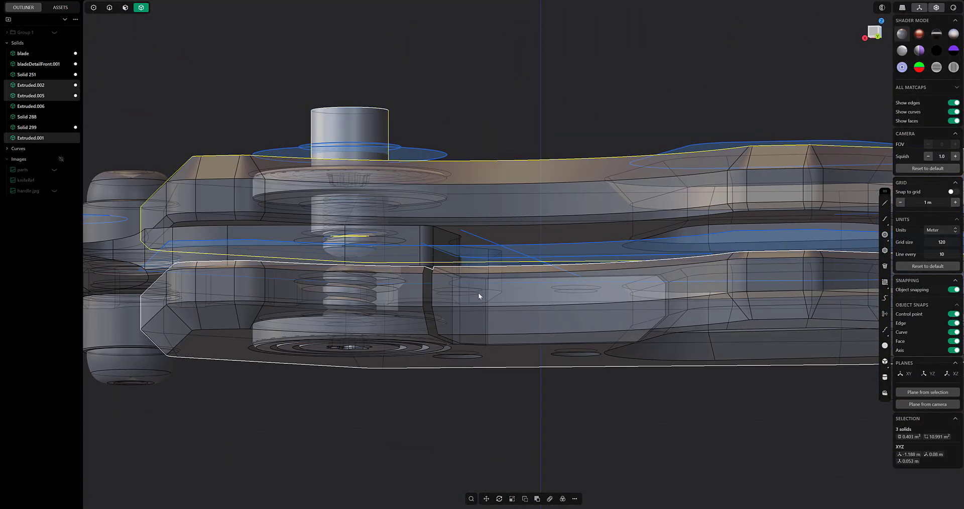
{"action": "key", "text": "slash"}
Scale the pivot cylinder uniformly by about 1.49 so it is wider than the pivot hole
{"action": "middle_click_drag", "start_coordinate": [465, 266], "coordinate": [462, 393], "text": "alt"}
{"action": "middle_click_drag", "start_coordinate": [358, 292], "coordinate": [374, 248], "text": "shift"}
{"action": "left_click", "coordinate": [375, 250]}
{"action": "scroll", "coordinate": [407, 278], "scroll_direction": "up", "scroll_amount": 2}
{"action": "middle_click_drag", "start_coordinate": [401, 304], "coordinate": [366, 254], "text": "shift"}
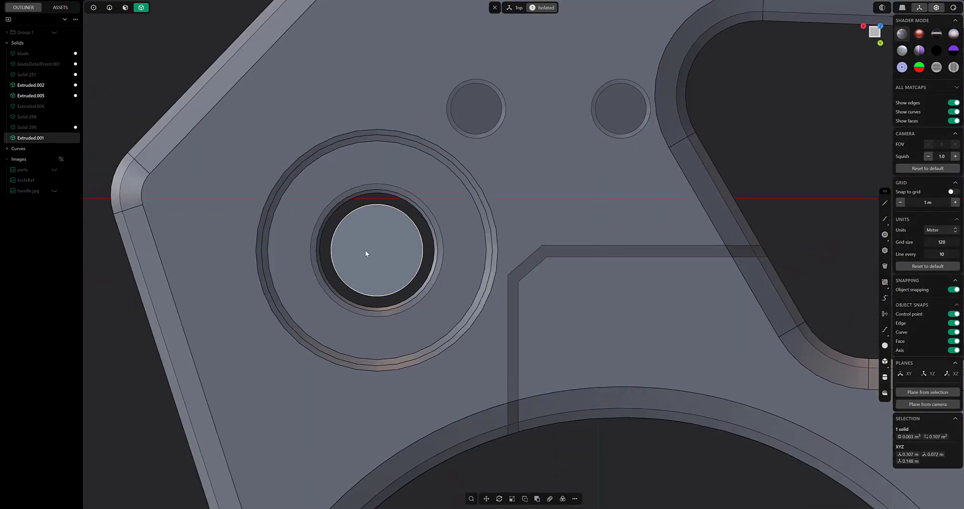
{"action": "key", "text": "s"}
{"action": "key", "text": "Escape"}
{"action": "left_click_drag", "start_coordinate": [337, 250], "coordinate": [387, 262]}
{"action": "key", "text": "s"}
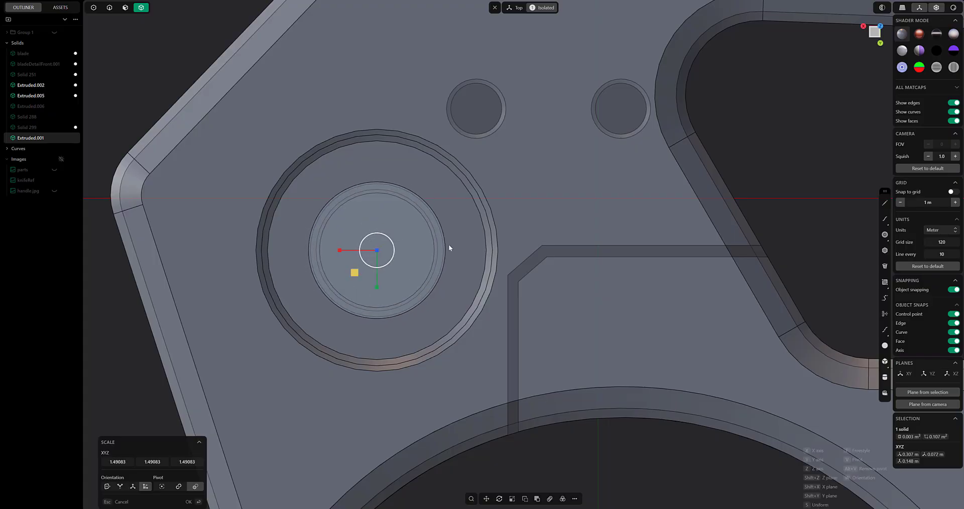
{"action": "middle_click_drag", "start_coordinate": [447, 244], "coordinate": [422, 108]}
{"action": "key", "text": "Return"}
{"action": "middle_click_drag", "start_coordinate": [471, 170], "coordinate": [470, 128]}
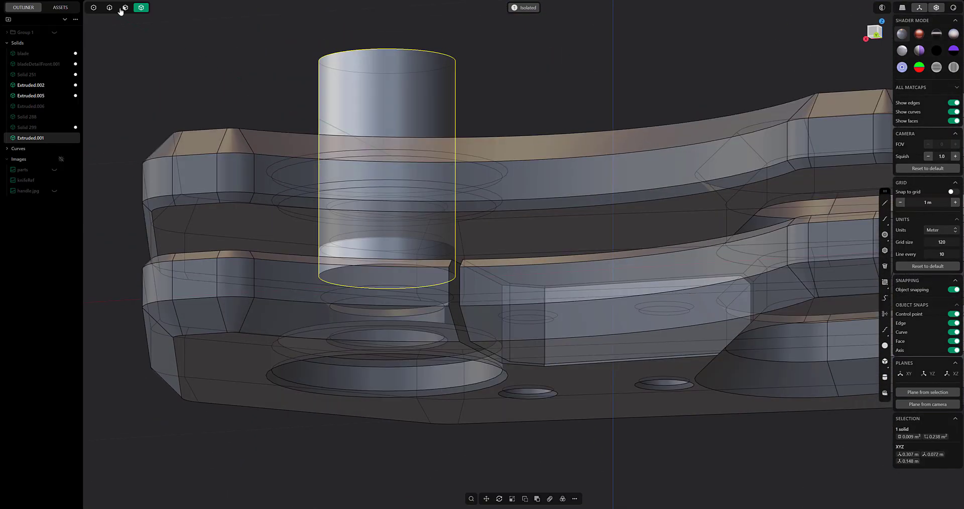
{"action": "left_click", "coordinate": [125, 8]}
{"action": "left_click", "coordinate": [388, 271]}
{"action": "middle_click_drag", "start_coordinate": [391, 223], "coordinate": [397, 289]}
{"action": "left_click", "coordinate": [401, 42]}
{"action": "middle_click_drag", "start_coordinate": [402, 43], "coordinate": [401, 167], "text": "shift"}
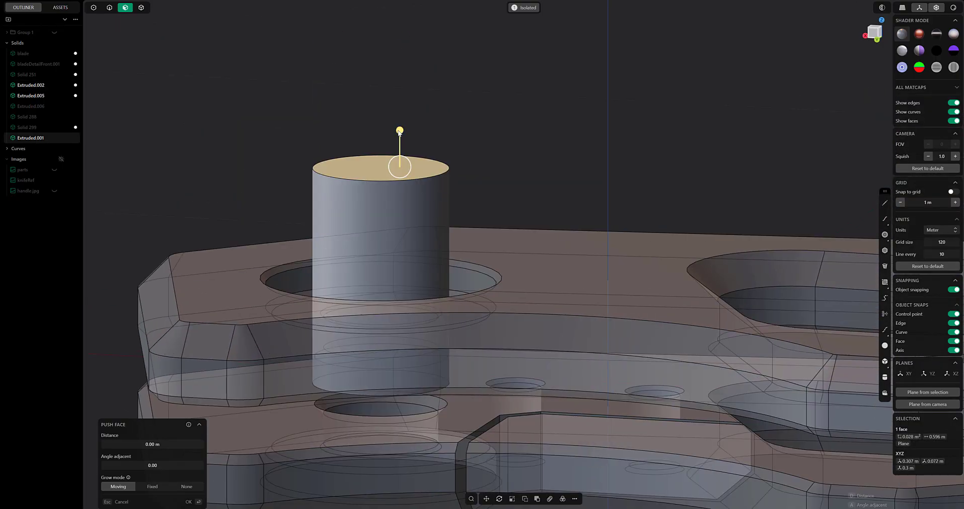
{"action": "left_click_drag", "start_coordinate": [399, 131], "coordinate": [394, 272]}
{"action": "middle_click_drag", "start_coordinate": [378, 196], "coordinate": [382, 163]}
{"action": "middle_click_drag", "start_coordinate": [404, 212], "coordinate": [410, 165], "text": "shift"}
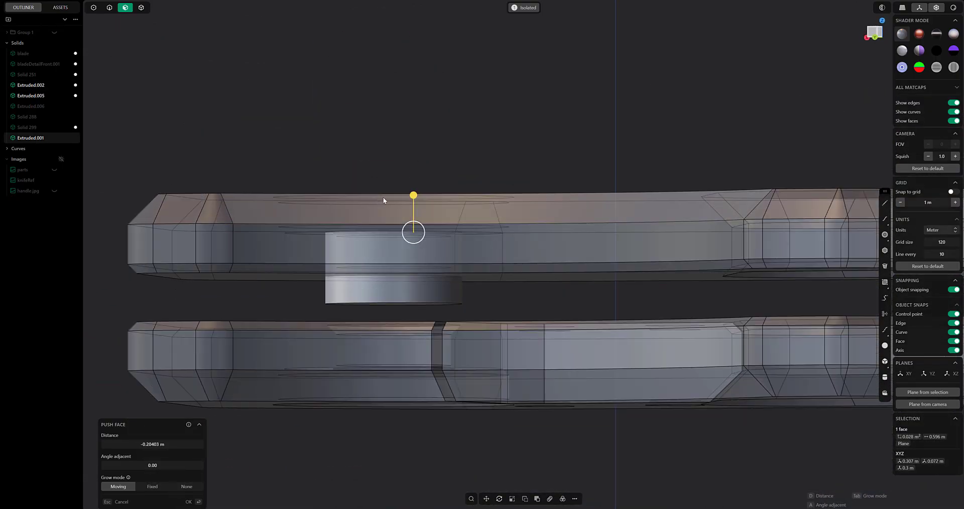
{"action": "left_click_drag", "start_coordinate": [413, 193], "coordinate": [261, 262]}
{"action": "middle_click_drag", "start_coordinate": [464, 81], "coordinate": [465, 95]}
Move the cylinder's top face down to the underside of the upper handle scale
{"action": "key", "text": "ctrl+KP_1"}
{"action": "key", "text": "g"}
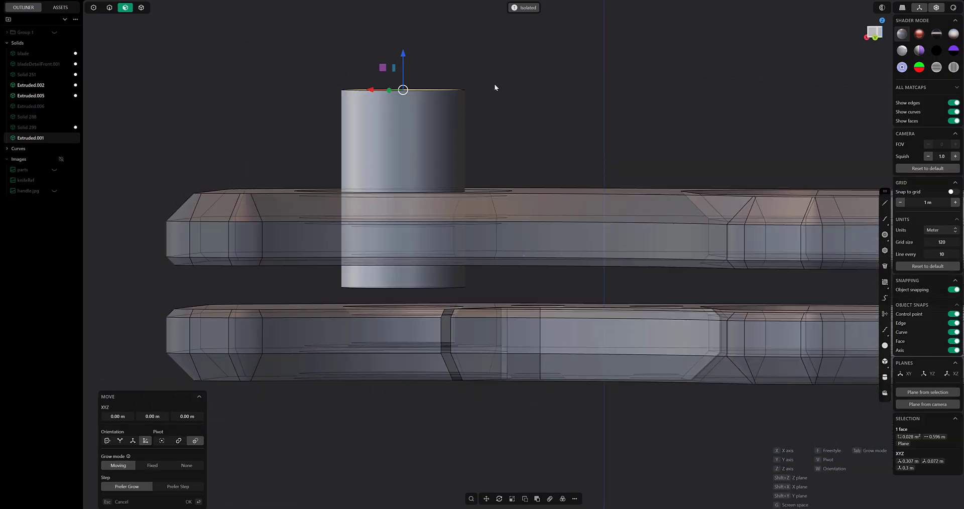
{"action": "left_click_drag", "start_coordinate": [399, 59], "coordinate": [290, 264]}
{"action": "right_click", "coordinate": [370, 146]}
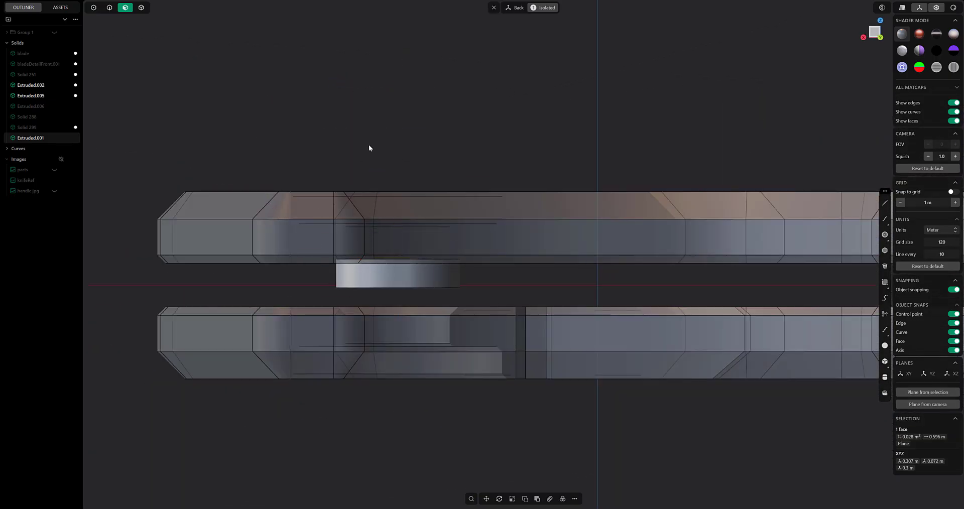
Move the cylinder's bottom face down to the inner face of the lower handle scale
{"action": "middle_click_drag", "start_coordinate": [391, 289], "coordinate": [399, 215], "text": "shift"}
{"action": "mouse_move", "coordinate": [400, 226]}
{"action": "middle_mouse_down"}
{"action": "mouse_move", "coordinate": [401, 212]}
{"action": "mouse_move", "coordinate": [450, 207]}
{"action": "mouse_move", "coordinate": [413, 215]}
{"action": "middle_mouse_up"}
{"action": "left_click", "coordinate": [402, 214]}
{"action": "key", "text": "ctrl+KP_1"}
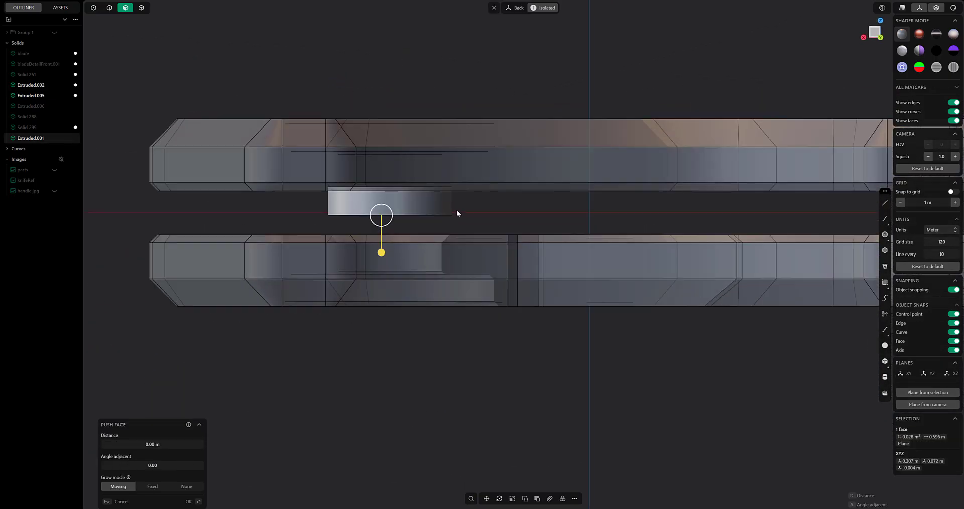
{"action": "key", "text": "g"}
{"action": "left_click", "coordinate": [283, 234]}
{"action": "right_click", "coordinate": [370, 156]}
{"action": "key", "text": "Escape"}
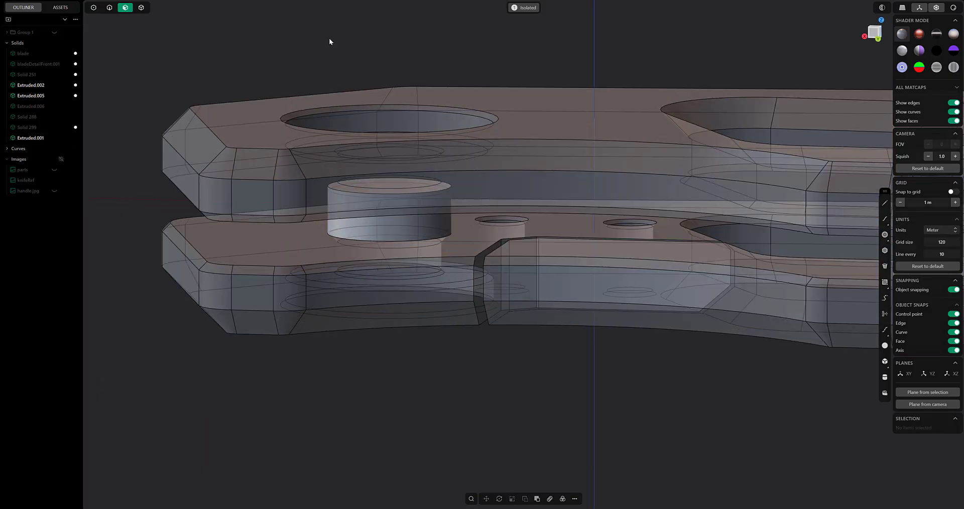
Isolate the short cylinder and offset its top face outline inward by about 0.04 m
{"action": "left_click", "coordinate": [142, 8]}
{"action": "left_click", "coordinate": [404, 235]}
{"action": "key", "text": "slash"}
{"action": "key", "text": "KP_7"}
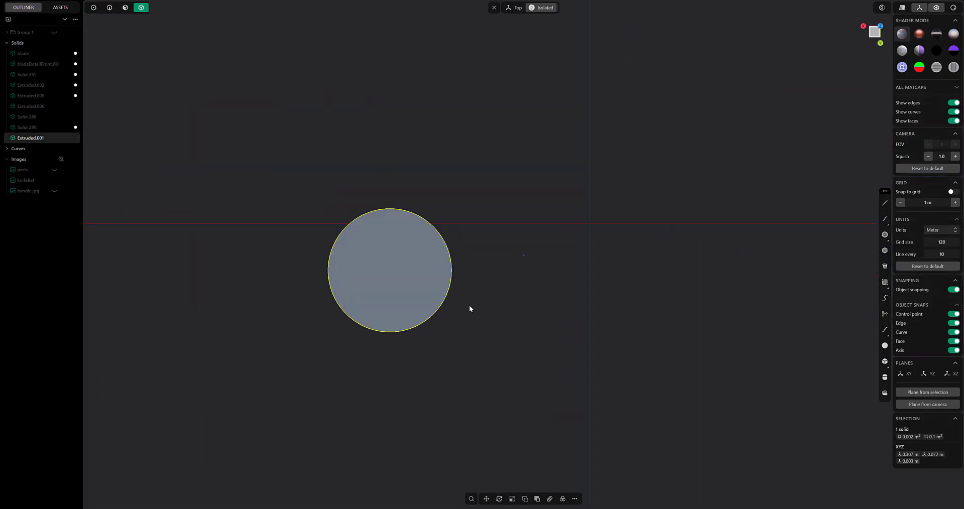
{"action": "left_click", "coordinate": [125, 8]}
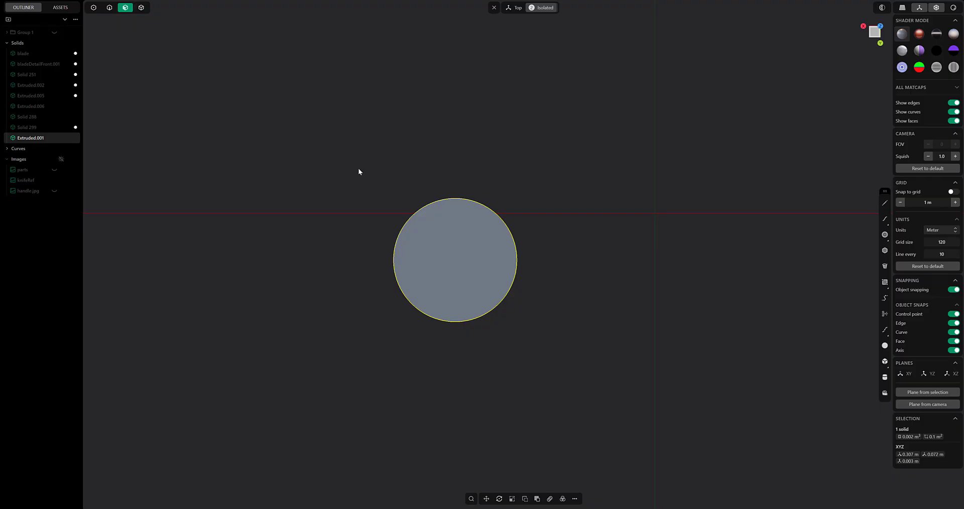
{"action": "scroll", "coordinate": [384, 211], "scroll_direction": "up", "scroll_amount": 2}
{"action": "left_click", "coordinate": [442, 269]}
{"action": "middle_click_drag", "start_coordinate": [446, 271], "coordinate": [464, 239]}
{"action": "key", "text": "o"}
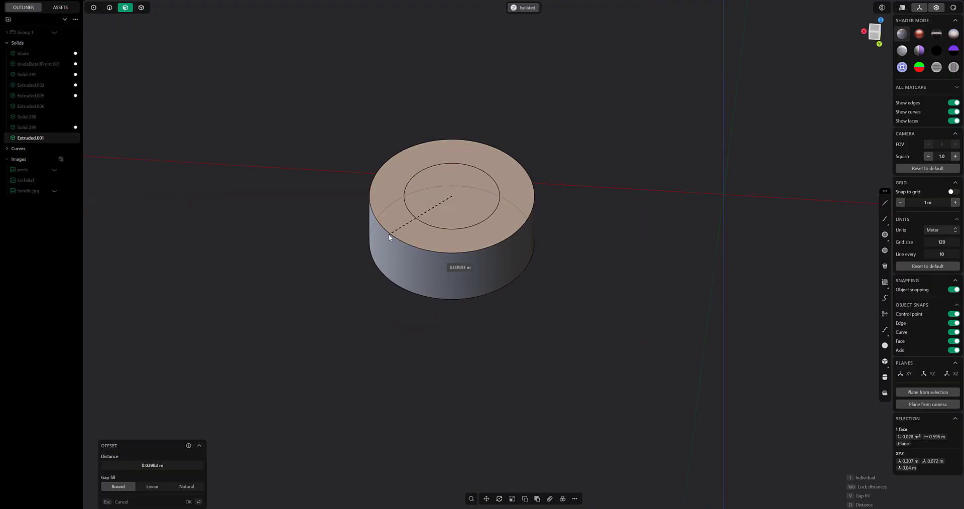
{"action": "left_click", "coordinate": [390, 236]}
Push the inner circle down through the cylinder to cut a central hole
{"action": "middle_click_drag", "start_coordinate": [424, 204], "coordinate": [441, 196]}
{"action": "left_click", "coordinate": [441, 196]}
{"action": "left_click_drag", "start_coordinate": [441, 171], "coordinate": [452, 306]}
{"action": "right_click", "coordinate": [560, 273]}
{"action": "key", "text": "KP_7"}
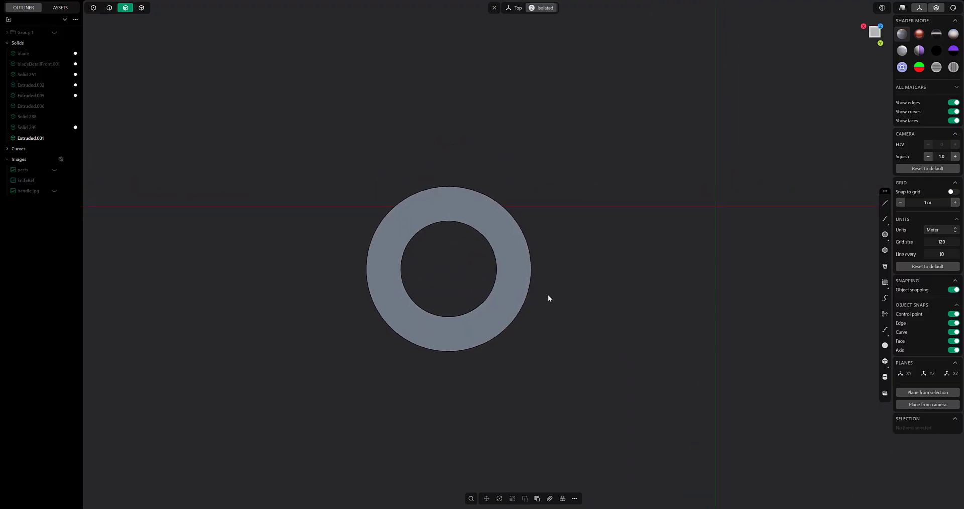
Offset the ring's top face to separate a narrow band around the hole
{"action": "middle_click_drag", "start_coordinate": [548, 294], "coordinate": [542, 180]}
{"action": "middle_click_drag", "start_coordinate": [523, 233], "coordinate": [492, 225]}
{"action": "left_click", "coordinate": [492, 225]}
{"action": "key", "text": "o"}
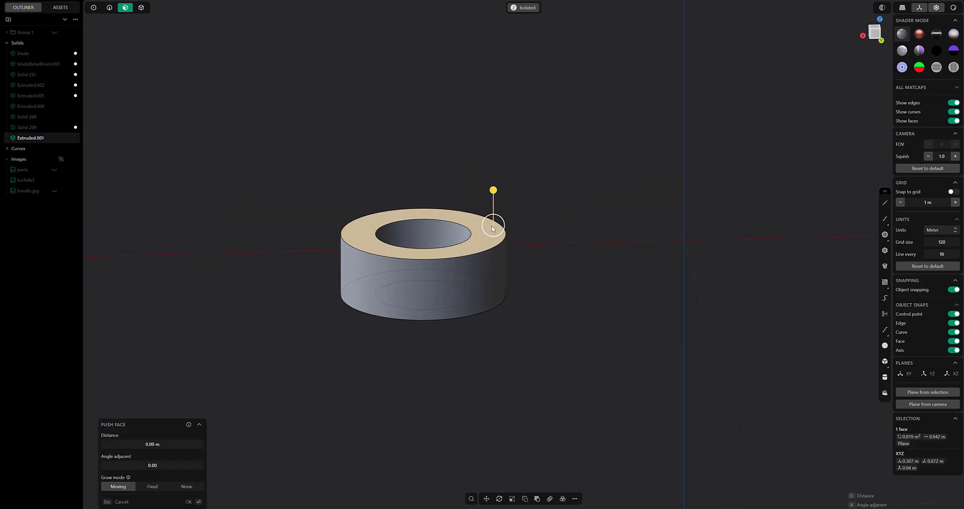
{"action": "left_click", "coordinate": [511, 263]}
{"action": "left_click", "coordinate": [493, 242]}
Scale the inner band outward to widen it and push it up slightly as a raised lip
{"action": "left_click", "coordinate": [475, 236]}
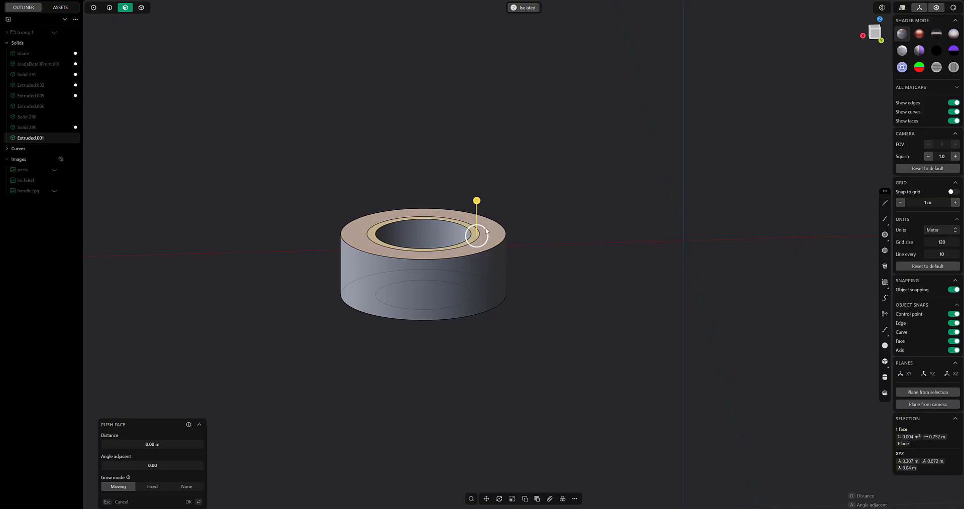
{"action": "key", "text": "s"}
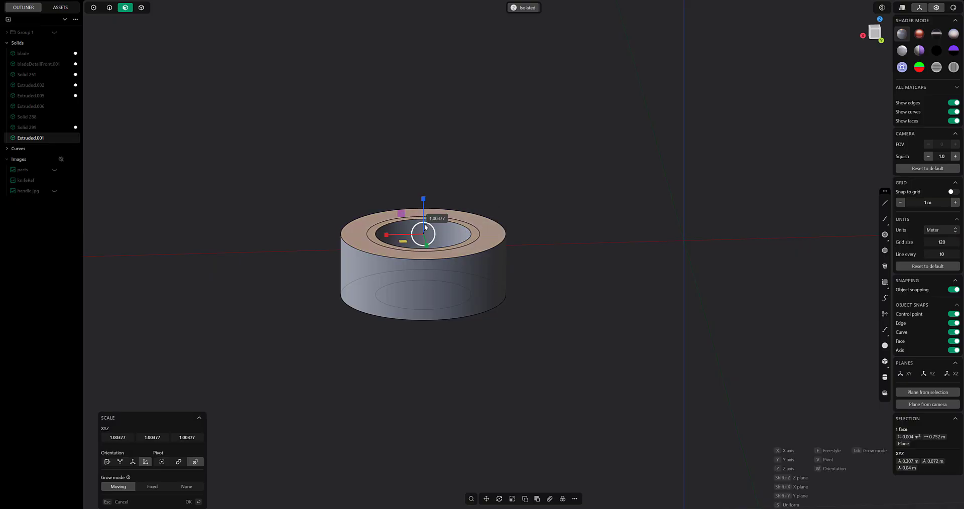
{"action": "left_click", "coordinate": [414, 226]}
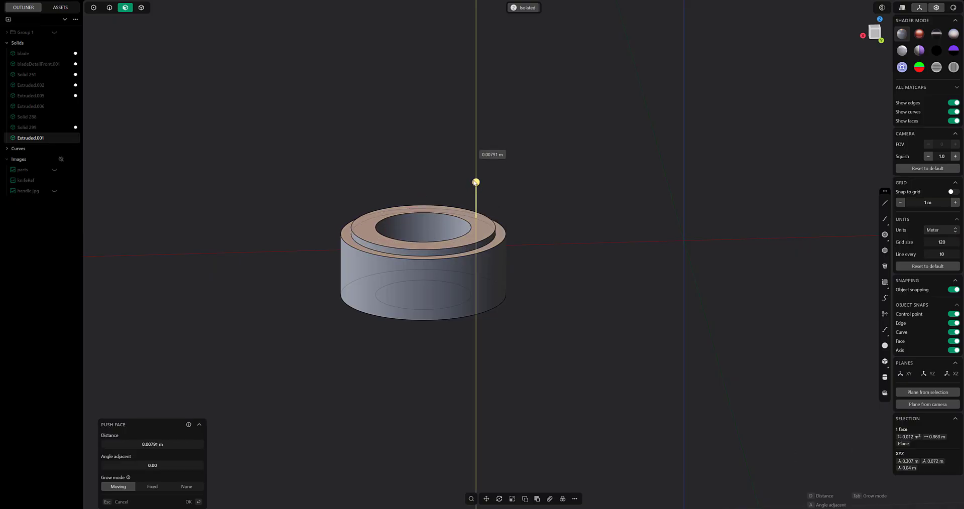
{"action": "middle_click_drag", "start_coordinate": [531, 190], "coordinate": [552, 184]}
{"action": "key", "text": "Escape"}
{"action": "key", "text": "4"}
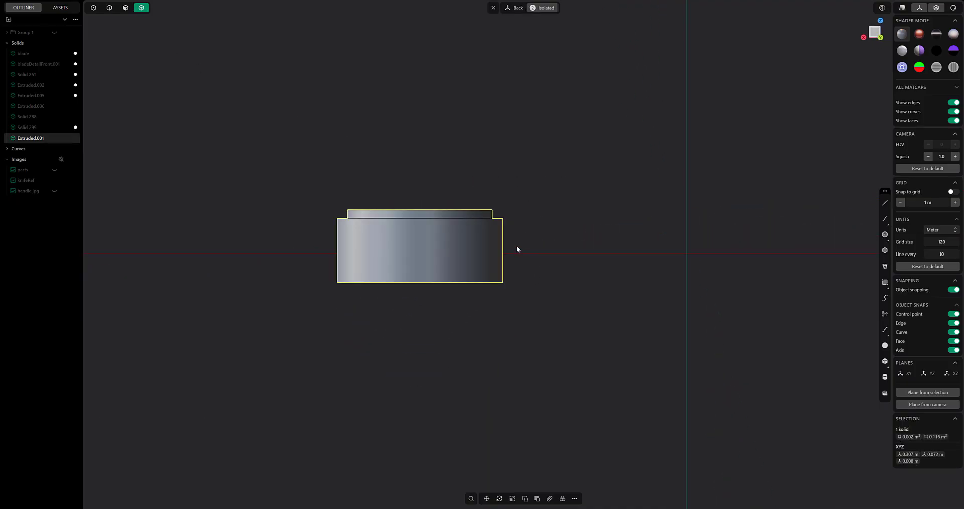
{"action": "right_click", "coordinate": [516, 245]}
{"action": "left_click", "coordinate": [542, 275]}
{"action": "left_click", "coordinate": [197, 488]}
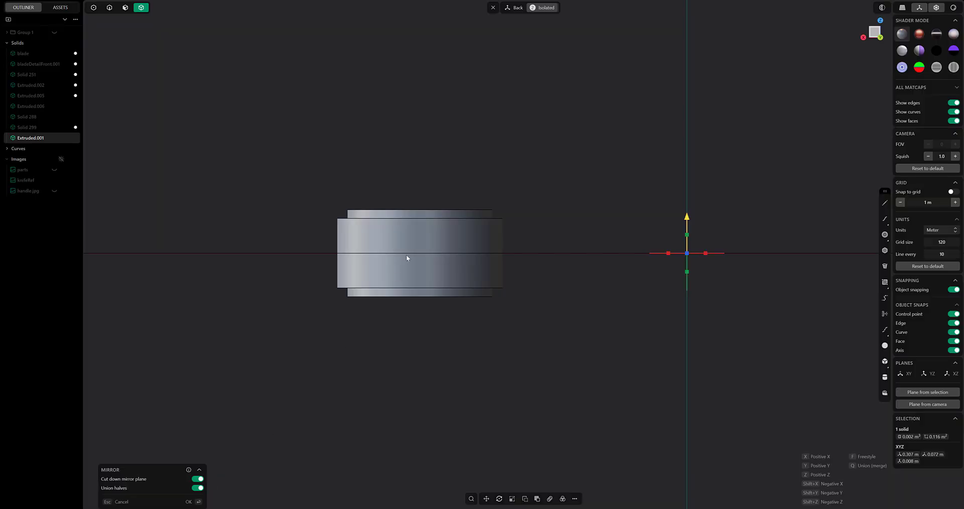
{"action": "left_click", "coordinate": [457, 248]}
{"action": "key", "text": "Return"}
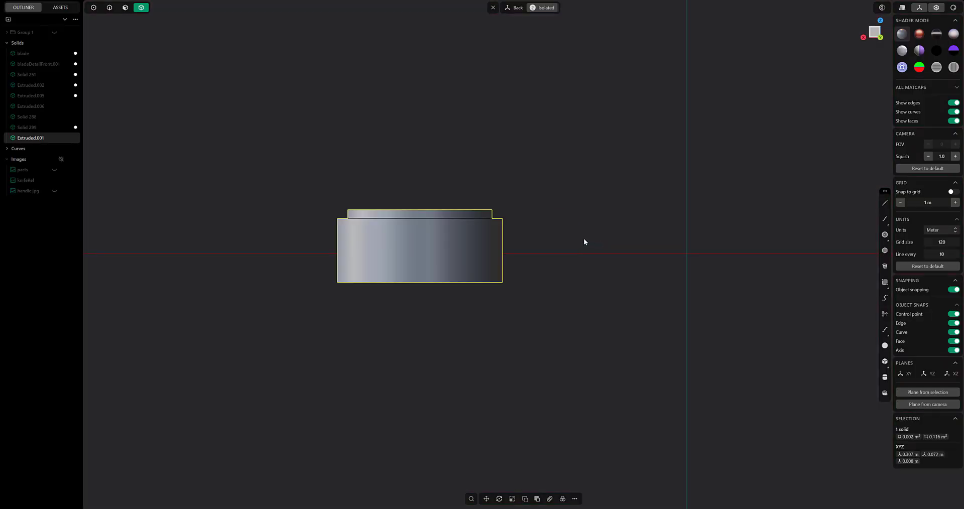
Mirror the stepped ring downward across the horizontal plane, cutting at the mirror plane and uniting the halves
{"action": "right_click", "coordinate": [583, 238]}
{"action": "type", "text": "m"}
{"action": "left_click", "coordinate": [617, 280]}
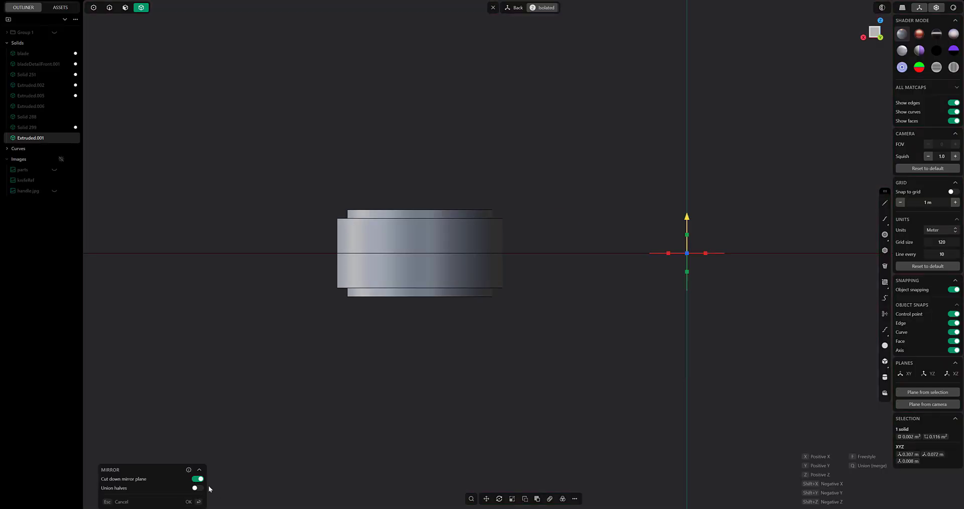
{"action": "key", "text": "Return"}
{"action": "middle_click_drag", "start_coordinate": [306, 414], "coordinate": [498, 404]}
{"action": "scroll", "coordinate": [499, 404], "scroll_direction": "down", "scroll_amount": 1}
{"action": "left_click", "coordinate": [552, 223]}
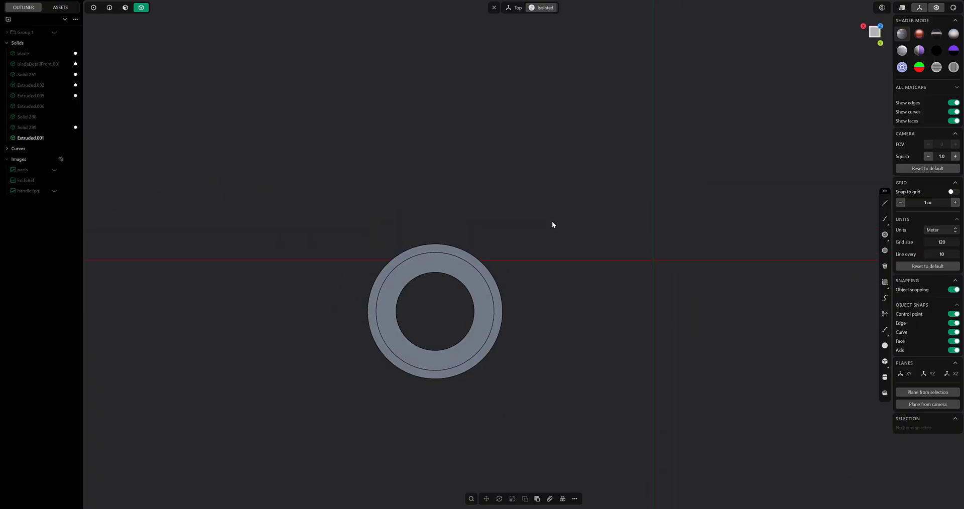
Return to the handle scales, duplicate the spacer ring and place the copy on the screw hole beside the middle cutout
{"action": "key", "text": "/"}
{"action": "scroll", "coordinate": [435, 271], "scroll_direction": "down", "scroll_amount": 3}
{"action": "scroll", "coordinate": [470, 277], "scroll_direction": "down", "scroll_amount": 3}
{"action": "middle_click_drag", "start_coordinate": [525, 272], "coordinate": [442, 190]}
{"action": "left_click", "coordinate": [363, 257]}
{"action": "middle_click_drag", "start_coordinate": [382, 281], "coordinate": [445, 413]}
{"action": "key", "text": "shift+d"}
{"action": "key", "text": "7"}
{"action": "scroll", "coordinate": [437, 386], "scroll_direction": "down", "scroll_amount": 2}
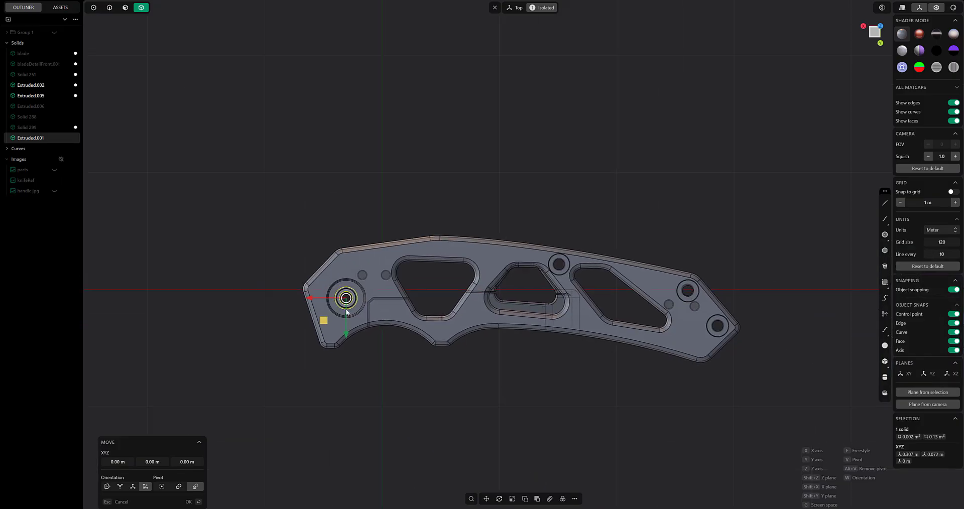
{"action": "scroll", "coordinate": [538, 312], "scroll_direction": "up", "scroll_amount": 3}
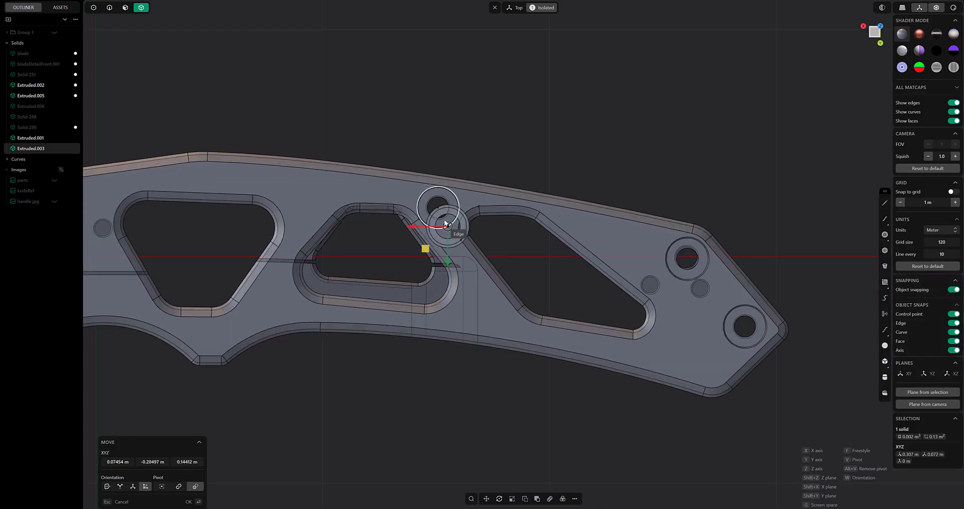
{"action": "middle_click_drag", "start_coordinate": [442, 220], "coordinate": [483, 233]}
Lower the copied spacer ring vertically by about 0.116 m so it sits between the scales
{"action": "key", "text": "ctrl+3"}
{"action": "key", "text": "1"}
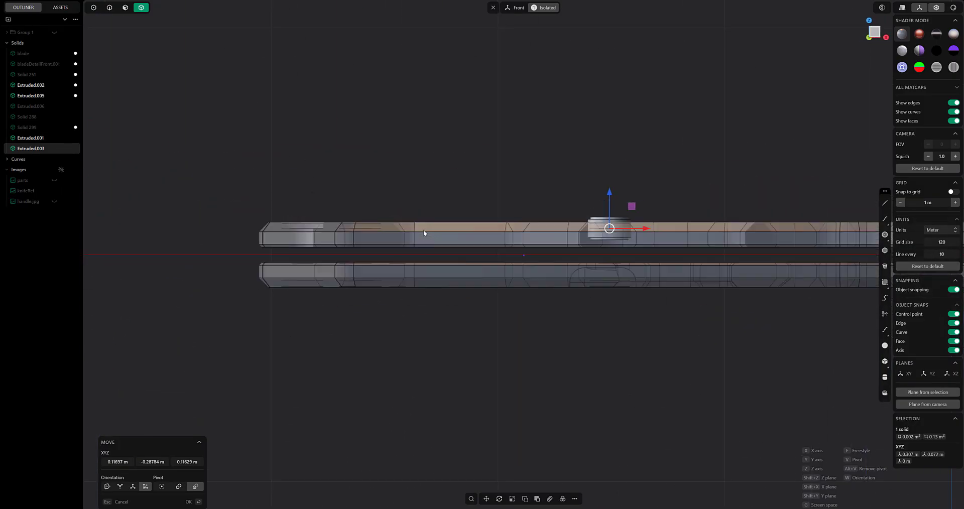
{"action": "scroll", "coordinate": [401, 246], "scroll_direction": "up", "scroll_amount": 5}
{"action": "key", "text": "z"}
{"action": "middle_click_drag", "start_coordinate": [498, 265], "coordinate": [462, 322]}
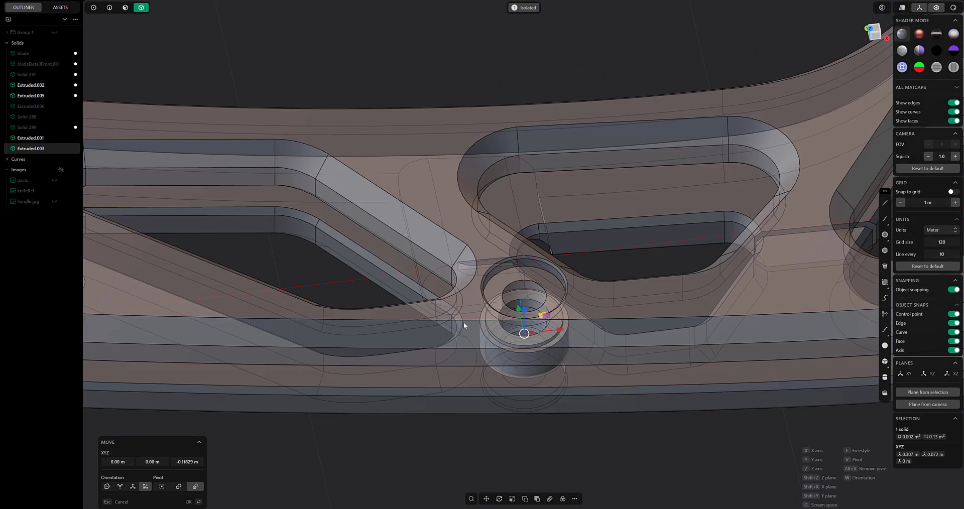
Duplicate the spacer ring again and place the copy on the upper screw hole at the handle's tail end
{"action": "key", "text": "1"}
{"action": "scroll", "coordinate": [468, 261], "scroll_direction": "down", "scroll_amount": 3}
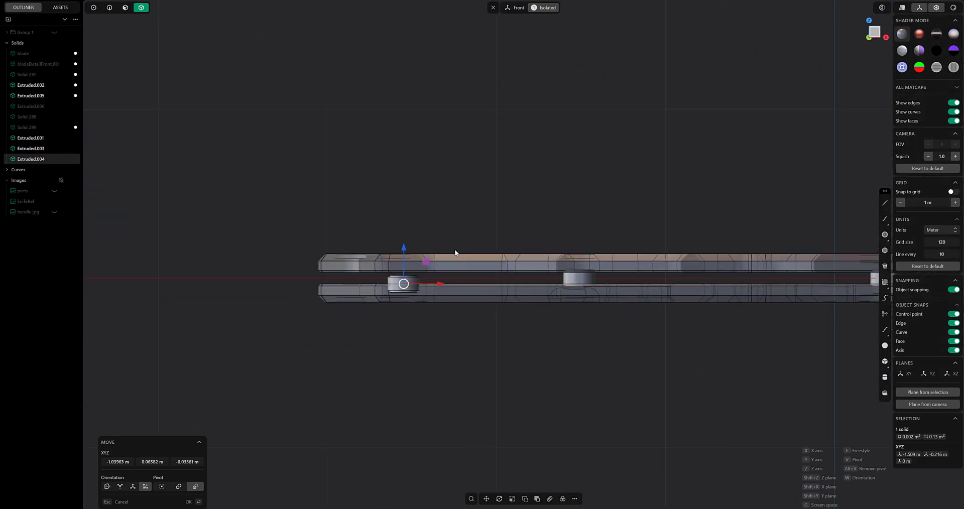
{"action": "middle_click_drag", "start_coordinate": [401, 278], "coordinate": [579, 375]}
{"action": "key", "text": "Return"}
{"action": "key", "text": "7"}
{"action": "key", "text": "ctrl+d"}
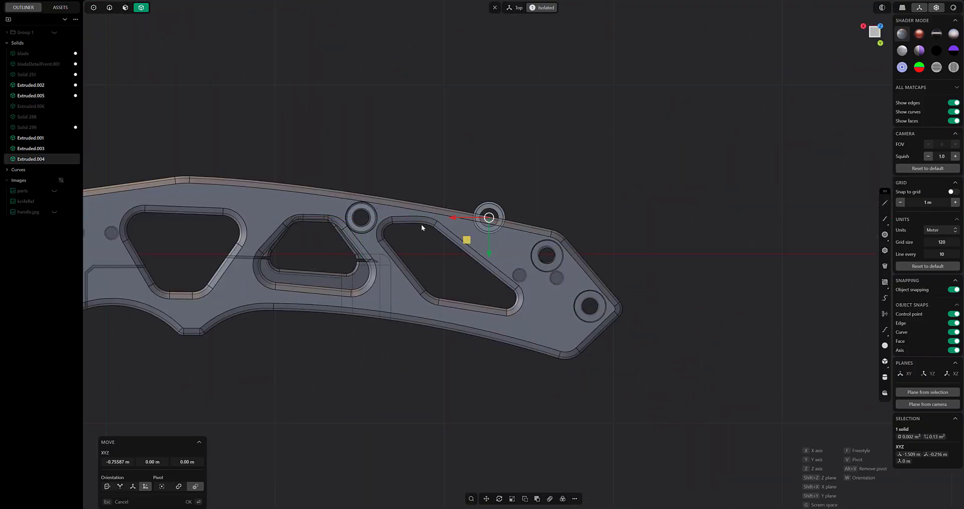
{"action": "middle_click_drag", "start_coordinate": [420, 224], "coordinate": [405, 173]}
{"action": "key", "text": "7"}
{"action": "middle_click_drag", "start_coordinate": [543, 253], "coordinate": [257, 183]}
Lower the tail-end spacer copy vertically into the gap between the two scales
{"action": "key", "text": "1"}
{"action": "scroll", "coordinate": [327, 206], "scroll_direction": "up", "scroll_amount": 3}
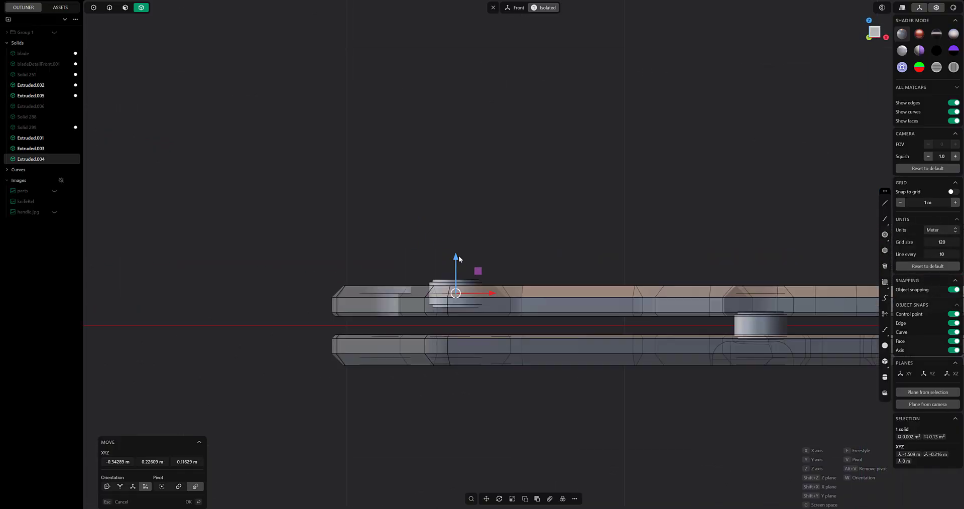
{"action": "left_click", "coordinate": [479, 321]}
Duplicate the tail-end spacer and place the copy on the last screw hole near the handle's tip
{"action": "key", "text": "ctrl+d"}
{"action": "key", "text": "7"}
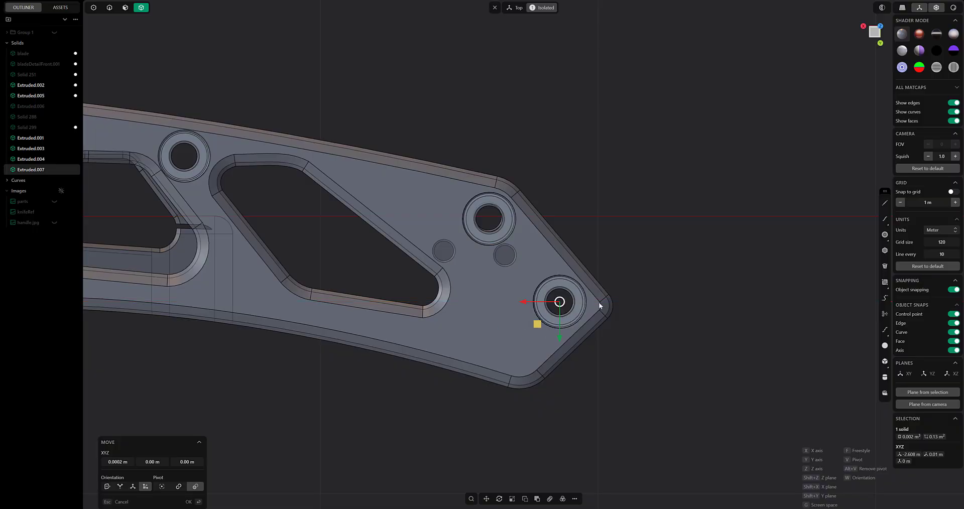
{"action": "middle_click_drag", "start_coordinate": [599, 303], "coordinate": [617, 265]}
{"action": "key", "text": "7"}
{"action": "left_click", "coordinate": [516, 374]}
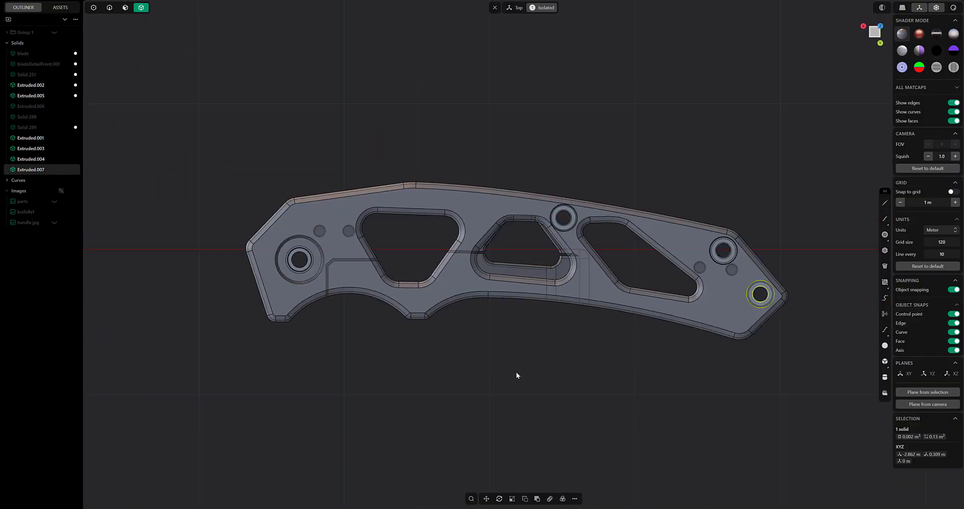
{"action": "left_click", "coordinate": [763, 232]}
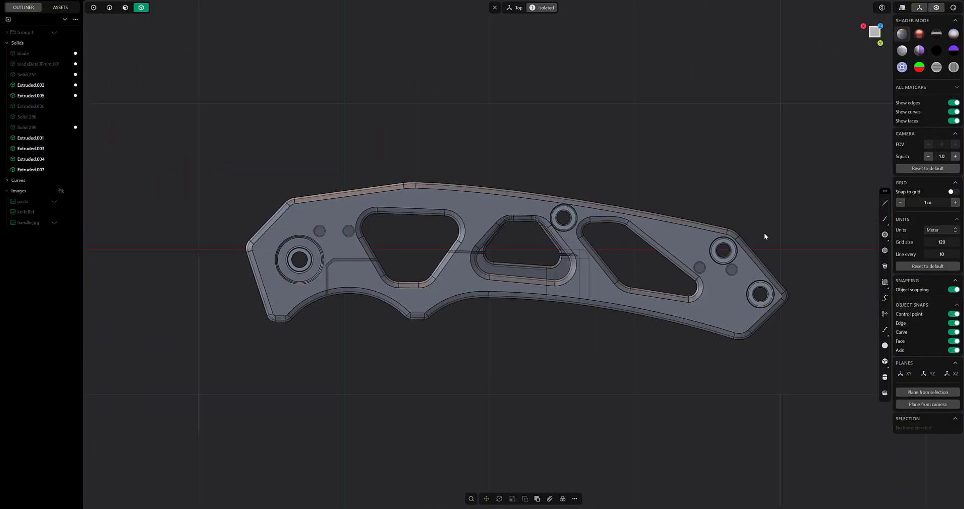
Draw a circle of about 0.088 m radius centred on the screw hole at the handle's upper edge
{"action": "middle_click_drag", "start_coordinate": [764, 232], "coordinate": [708, 194], "text": "shift"}
{"action": "left_click", "coordinate": [884, 234]}
{"action": "scroll", "coordinate": [532, 226], "scroll_direction": "up", "scroll_amount": 5}
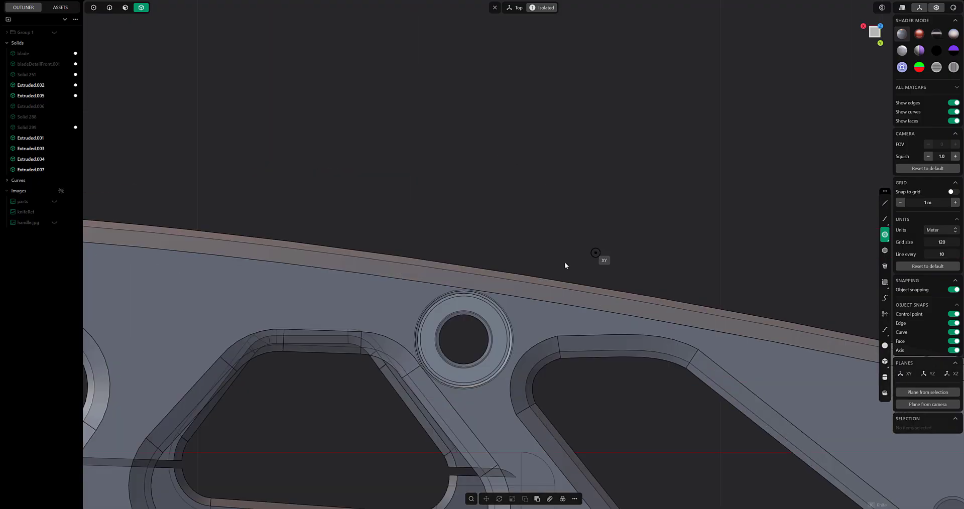
{"action": "left_click", "coordinate": [503, 224]}
{"action": "left_click", "coordinate": [537, 258]}
{"action": "middle_click_drag", "start_coordinate": [537, 258], "coordinate": [463, 145]}
{"action": "left_click", "coordinate": [125, 8]}
{"action": "middle_click_drag", "start_coordinate": [537, 193], "coordinate": [535, 225]}
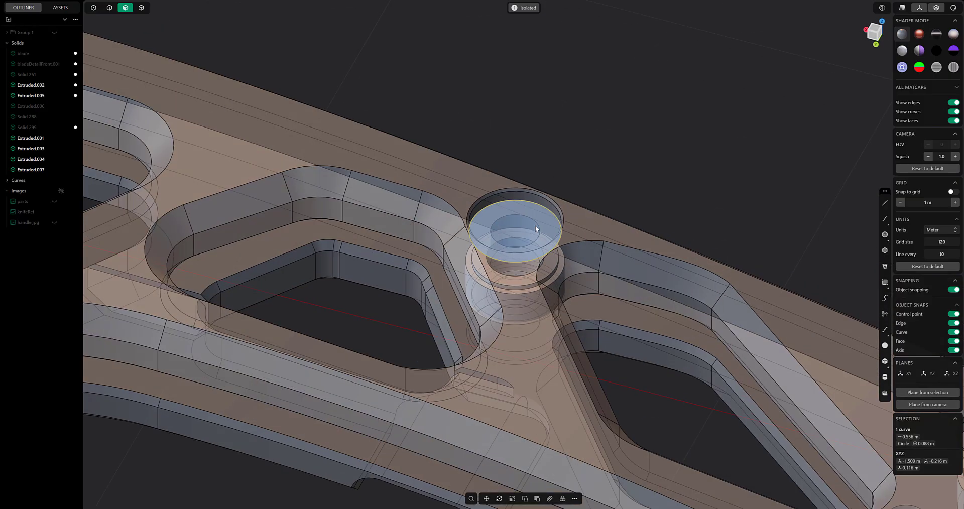
Extrude the circle's region upward into a short disc for the screw head
{"action": "left_click", "coordinate": [497, 221]}
{"action": "key", "text": "e"}
{"action": "left_click_drag", "start_coordinate": [498, 185], "coordinate": [507, 169]}
{"action": "key", "text": "Return"}
Fillet the disc's top edge by about 0.054 m to form a domed screw head
{"action": "middle_click_drag", "start_coordinate": [507, 168], "coordinate": [333, 92]}
{"action": "key", "text": "2"}
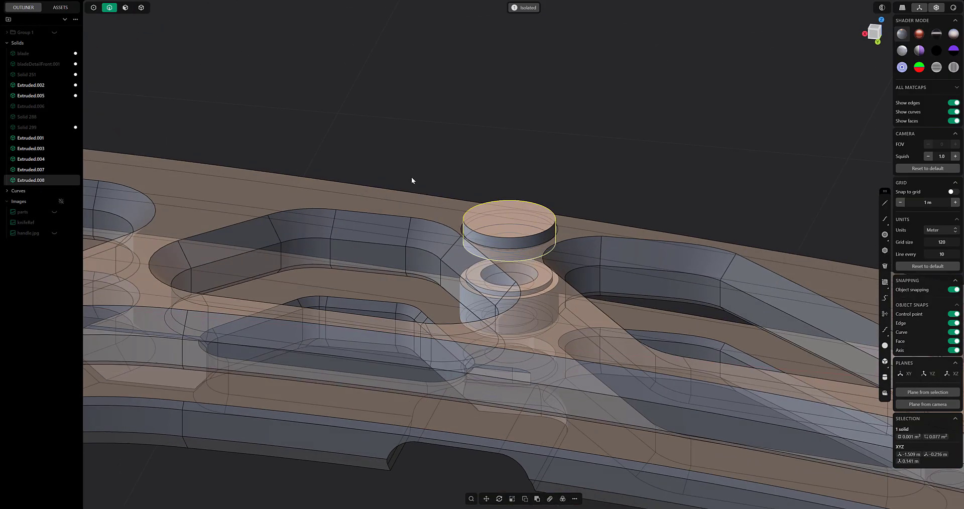
{"action": "left_click", "coordinate": [467, 224]}
{"action": "left_click", "coordinate": [467, 222]}
{"action": "key", "text": "f"}
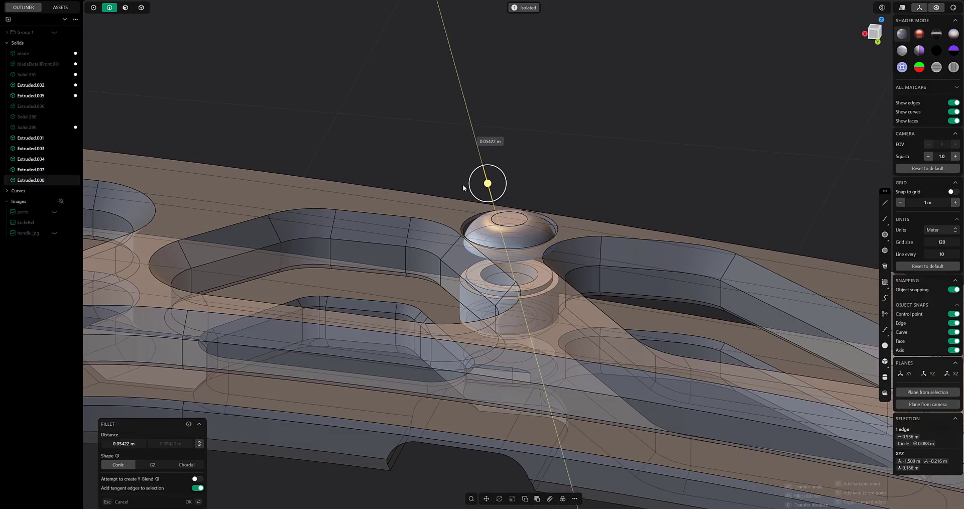
{"action": "key", "text": "Return"}
Draw a small pentagon centred on the flat top of the screw head
{"action": "key", "text": "KP_7"}
{"action": "left_click", "coordinate": [141, 7]}
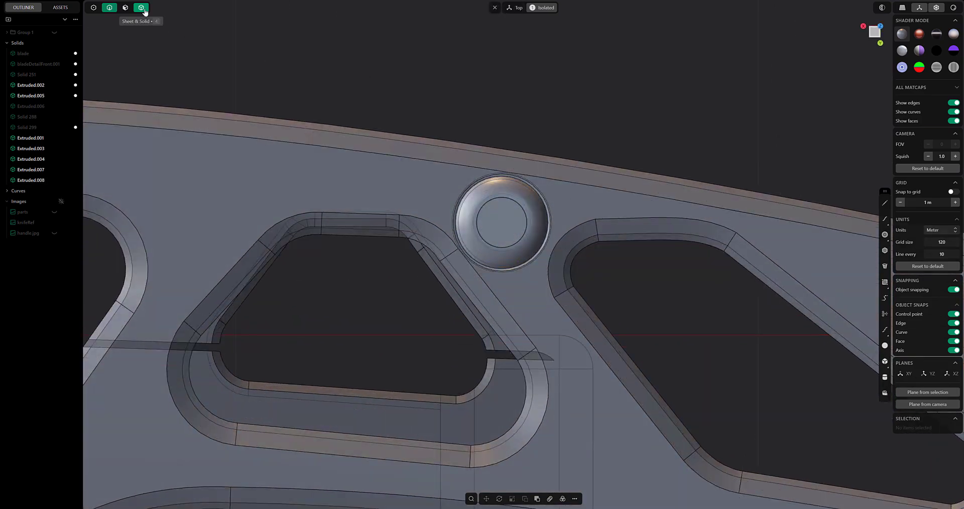
{"action": "left_click", "coordinate": [882, 253]}
{"action": "left_click", "coordinate": [501, 222]}
{"action": "left_click", "coordinate": [508, 238]}
Extrude the pentagon upward into a separate prism above the screw head
{"action": "middle_click_drag", "start_coordinate": [555, 143], "coordinate": [612, 75]}
{"action": "key", "text": "g"}
{"action": "key", "text": "Escape"}
{"action": "key", "text": "e"}
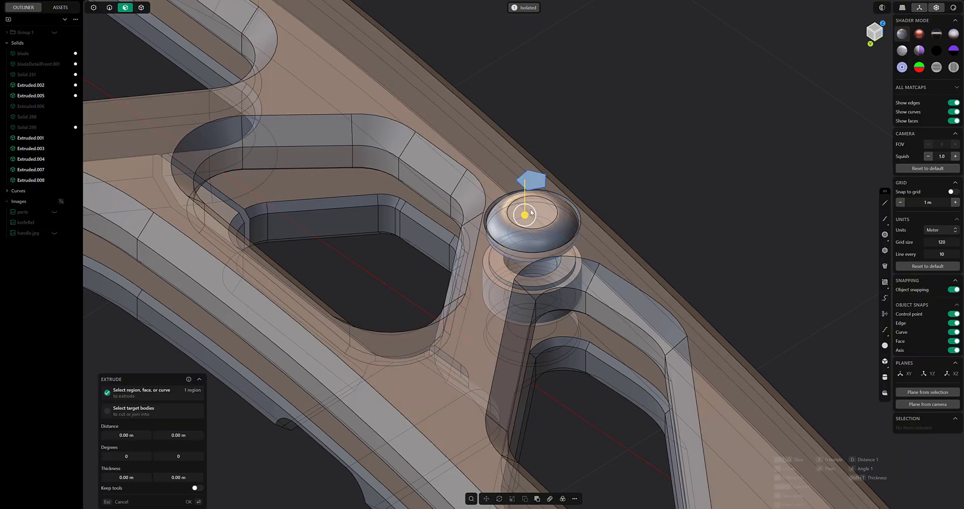
{"action": "key", "text": "Return"}
{"action": "left_click", "coordinate": [141, 8]}
Scale the pentagonal prism uniformly by about 1.27
{"action": "middle_click_drag", "start_coordinate": [472, 205], "coordinate": [588, 137]}
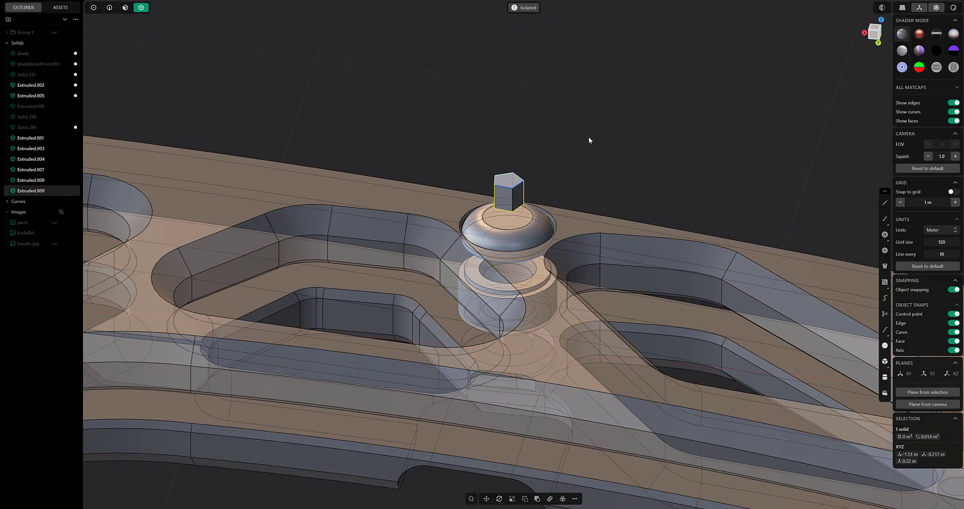
{"action": "key", "text": "s"}
{"action": "left_click_drag", "start_coordinate": [522, 190], "coordinate": [527, 186]}
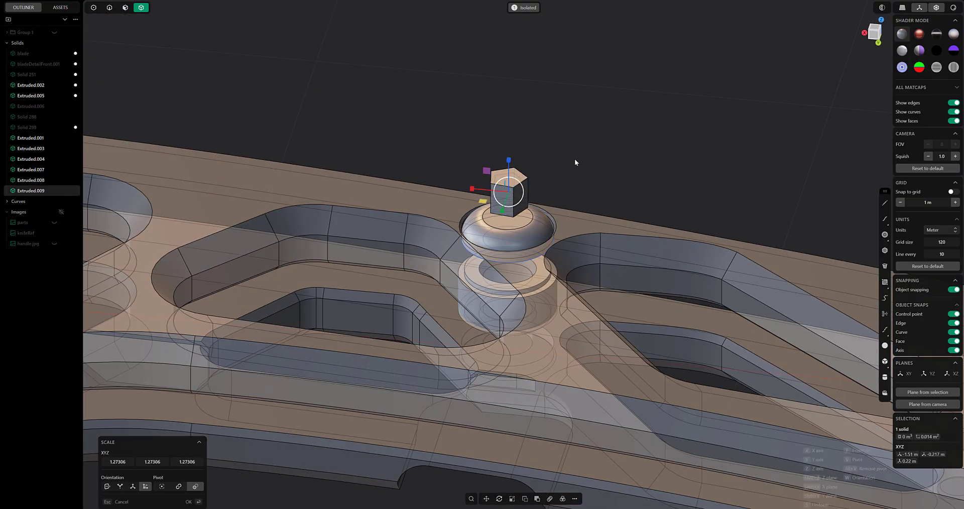
{"action": "middle_click_drag", "start_coordinate": [574, 161], "coordinate": [532, 168]}
{"action": "key", "text": "Return"}
{"action": "left_click", "coordinate": [531, 168]}
Taper the prism by pushing its top face with an adjacent angle of about -9.5 degrees
{"action": "left_click", "coordinate": [125, 7]}
{"action": "middle_click_drag", "start_coordinate": [381, 121], "coordinate": [401, 171]}
{"action": "left_click", "coordinate": [516, 181]}
{"action": "left_click_drag", "start_coordinate": [525, 181], "coordinate": [528, 170]}
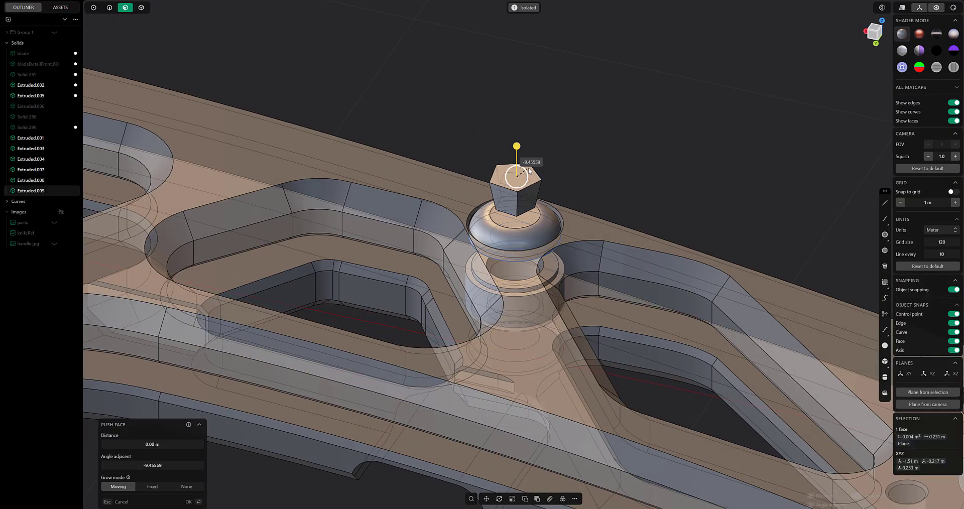
{"action": "key", "text": "Return"}
Lower the tapered prism vertically into the screw head and scale it uniformly to about 0.86
{"action": "middle_click_drag", "start_coordinate": [311, 75], "coordinate": [289, 65]}
{"action": "left_click", "coordinate": [141, 7]}
{"action": "left_click", "coordinate": [527, 187]}
{"action": "key", "text": "g"}
{"action": "left_click_drag", "start_coordinate": [519, 155], "coordinate": [521, 177]}
{"action": "middle_click_drag", "start_coordinate": [592, 162], "coordinate": [588, 200]}
{"action": "key", "text": "Return"}
{"action": "key", "text": "s"}
{"action": "left_click_drag", "start_coordinate": [523, 197], "coordinate": [518, 200]}
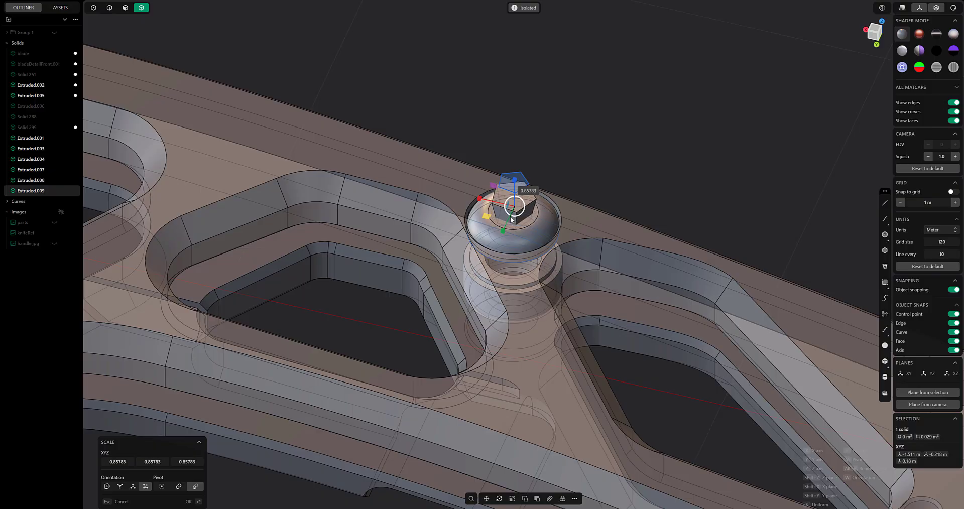
{"action": "key", "text": "Return"}
Subtract the tapered prism from the screw head to cut a pentagonal socket
{"action": "middle_click_drag", "start_coordinate": [577, 161], "coordinate": [618, 222]}
{"action": "left_click", "coordinate": [557, 232]}
{"action": "key", "text": "q"}
{"action": "left_click", "coordinate": [554, 205]}
{"action": "key", "text": "Return"}
Push the floor face of the pentagonal socket slightly down into the head
{"action": "key", "text": "3"}
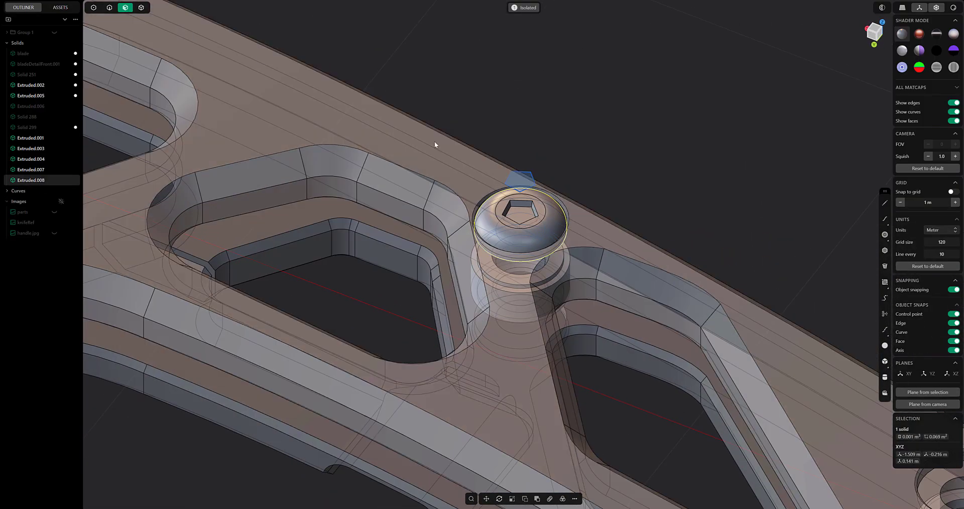
{"action": "left_click", "coordinate": [520, 214]}
{"action": "left_click_drag", "start_coordinate": [525, 187], "coordinate": [525, 194]}
{"action": "key", "text": "Return"}
Isolate the screw head so that all the other knife parts are hidden
{"action": "middle_click_drag", "start_coordinate": [589, 171], "coordinate": [364, 137]}
{"action": "key", "text": "4"}
{"action": "left_click", "coordinate": [505, 221]}
{"action": "key", "text": "slash"}
Duplicate the head's underside face below the head and extrude the copy downward into a cylinder
{"action": "left_click", "coordinate": [125, 8]}
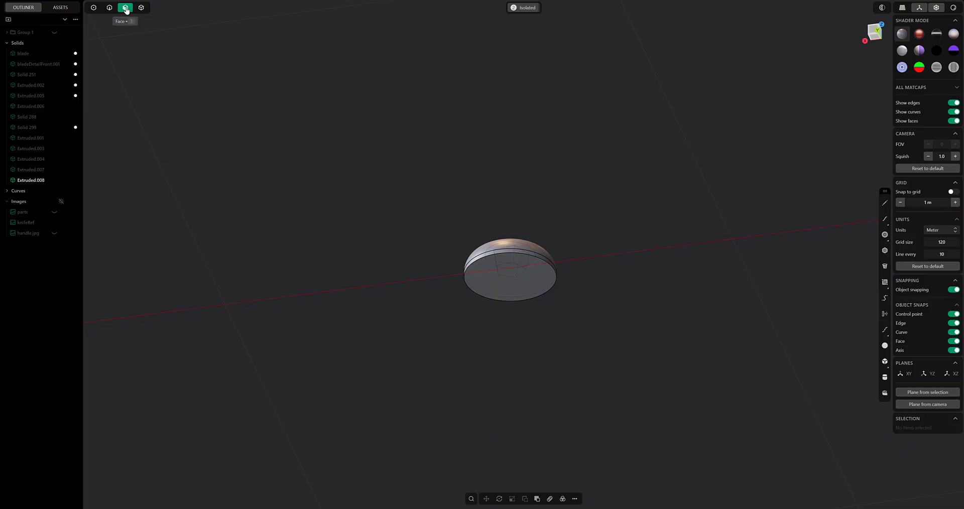
{"action": "left_click", "coordinate": [486, 269]}
{"action": "key", "text": "shift+d"}
{"action": "middle_click_drag", "start_coordinate": [596, 262], "coordinate": [585, 321]}
{"action": "left_click", "coordinate": [581, 283]}
{"action": "right_click", "coordinate": [584, 318]}
{"action": "left_click", "coordinate": [623, 354]}
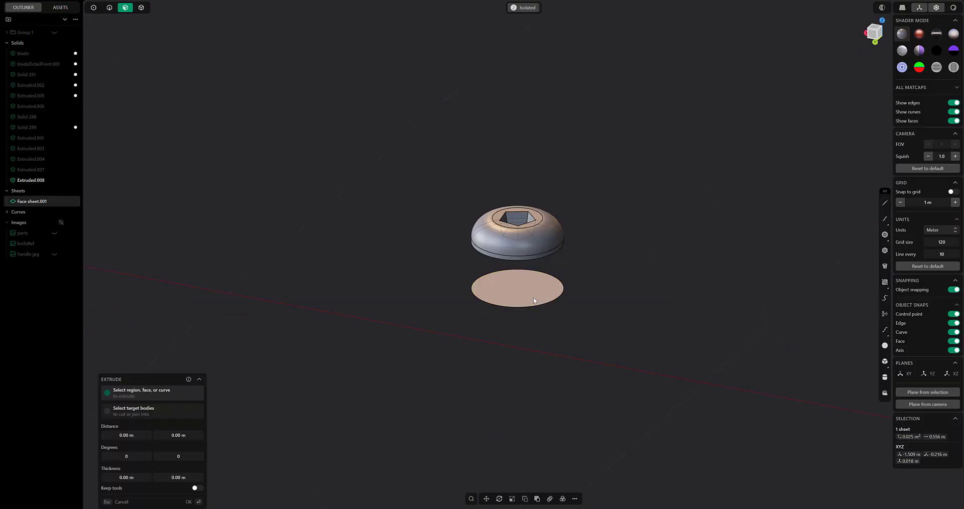
{"action": "left_click", "coordinate": [604, 345]}
Push the cylinder's side face inward by about 0.034 m and remove the leftover face sheet
{"action": "left_click", "coordinate": [542, 299]}
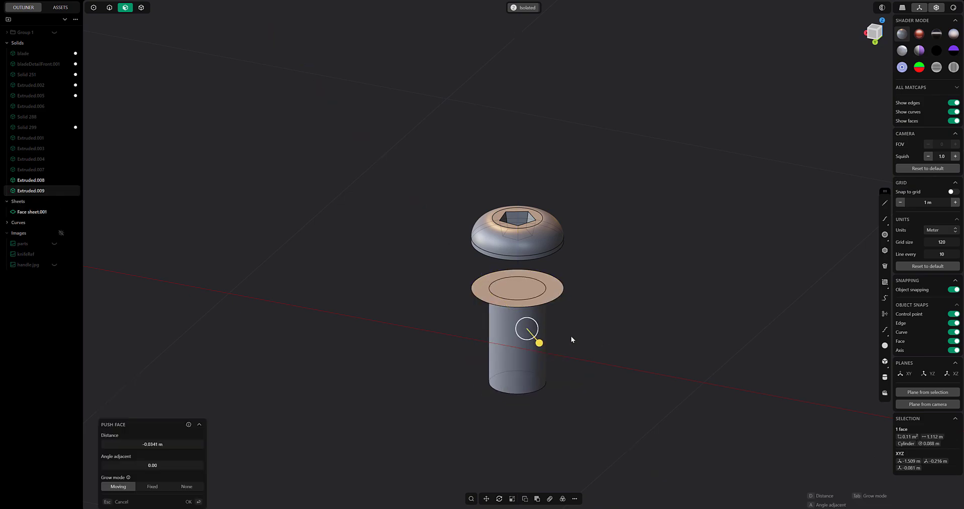
{"action": "key", "text": "Escape"}
{"action": "middle_click_drag", "start_coordinate": [575, 307], "coordinate": [501, 364]}
{"action": "left_click", "coordinate": [885, 266]}
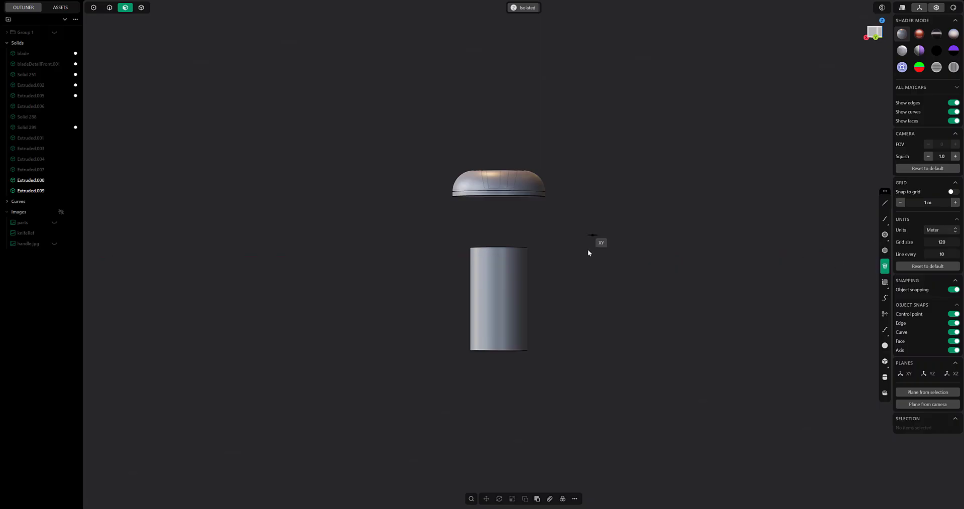
{"action": "middle_click_drag", "start_coordinate": [574, 265], "coordinate": [514, 351]}
{"action": "left_click", "coordinate": [513, 351]}
{"action": "key", "text": "Escape"}
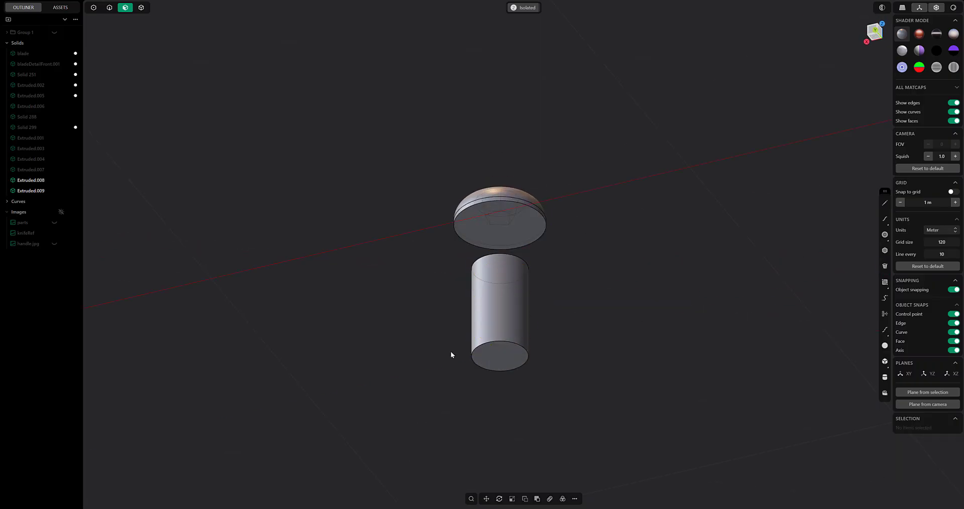
Wrap a 12-turn spiral around the shank, about 0.197 m long with a radius of about 0.054 m
{"action": "left_click", "coordinate": [884, 266]}
{"action": "middle_click_drag", "start_coordinate": [552, 311], "coordinate": [514, 374]}
{"action": "left_click", "coordinate": [514, 375]}
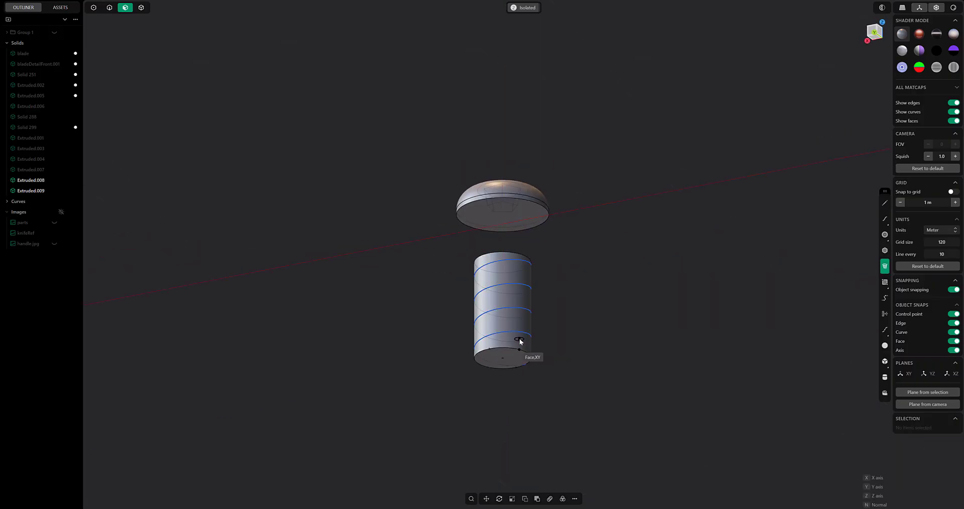
{"action": "left_click", "coordinate": [519, 339]}
{"action": "left_click", "coordinate": [172, 431]}
{"action": "type", "text": "12"}
{"action": "key", "text": "Return"}
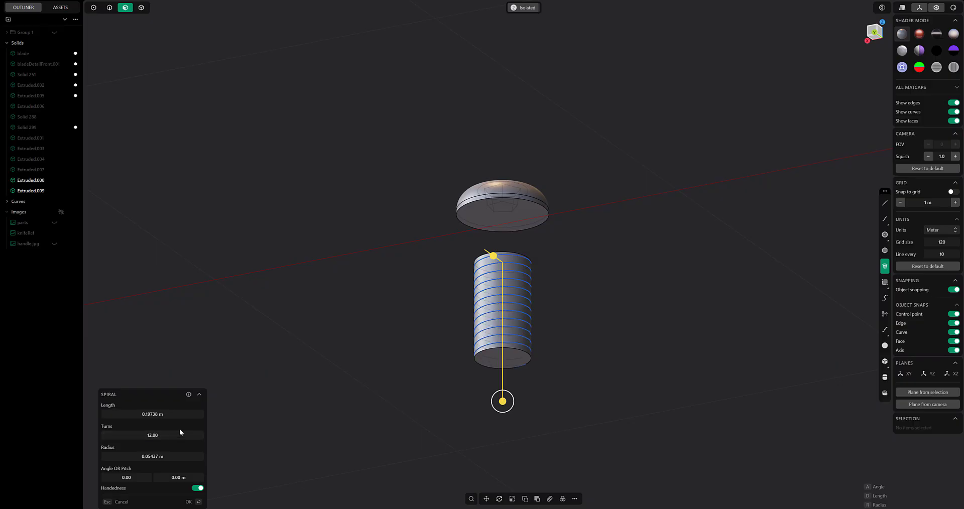
{"action": "key", "text": "Return"}
Turn the spiral into a triangular pipe with a vertex count of 3 and a section size of about 0.02 m
{"action": "key", "text": "p"}
{"action": "left_click", "coordinate": [161, 422]}
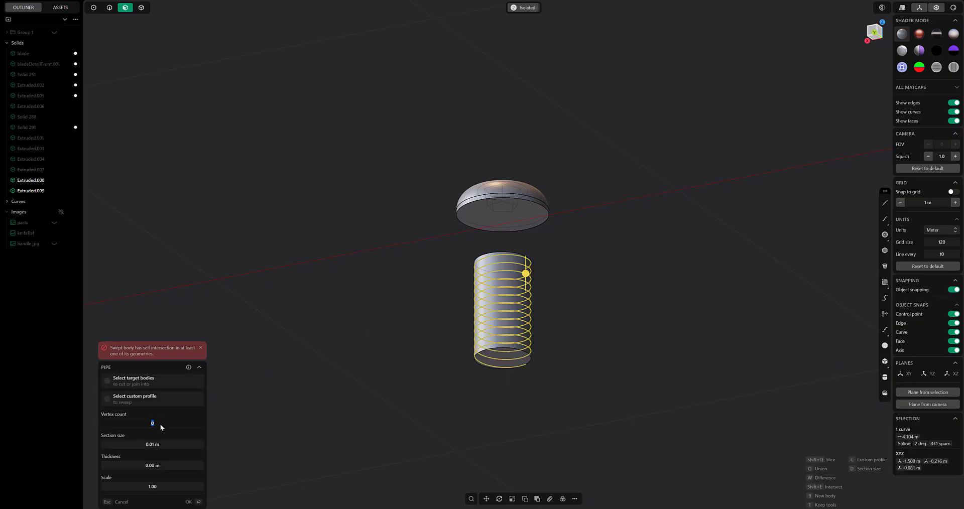
{"action": "middle_click_drag", "start_coordinate": [304, 369], "coordinate": [206, 426]}
{"action": "type", "text": "3"}
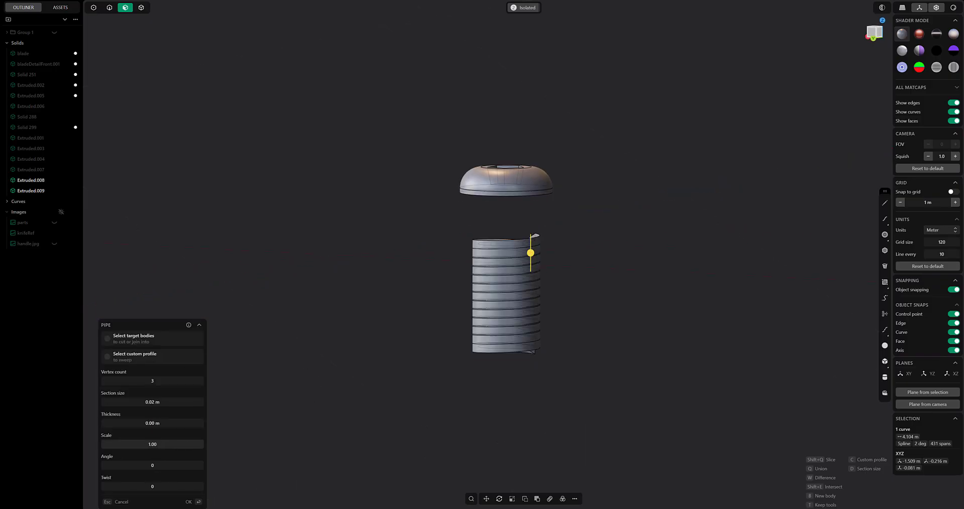
{"action": "key", "text": "Return"}
Subtract the spiral pipe from the shank to cut the screw thread
{"action": "middle_click_drag", "start_coordinate": [409, 318], "coordinate": [490, 257]}
{"action": "left_click", "coordinate": [490, 257]}
{"action": "left_click", "coordinate": [146, 9]}
{"action": "left_click", "coordinate": [472, 285]}
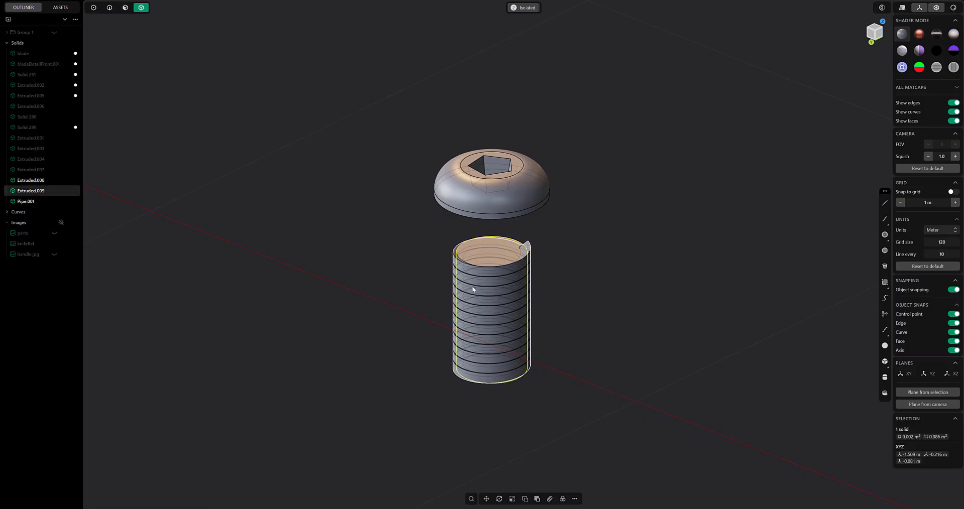
{"action": "middle_click_drag", "start_coordinate": [342, 281], "coordinate": [322, 211]}
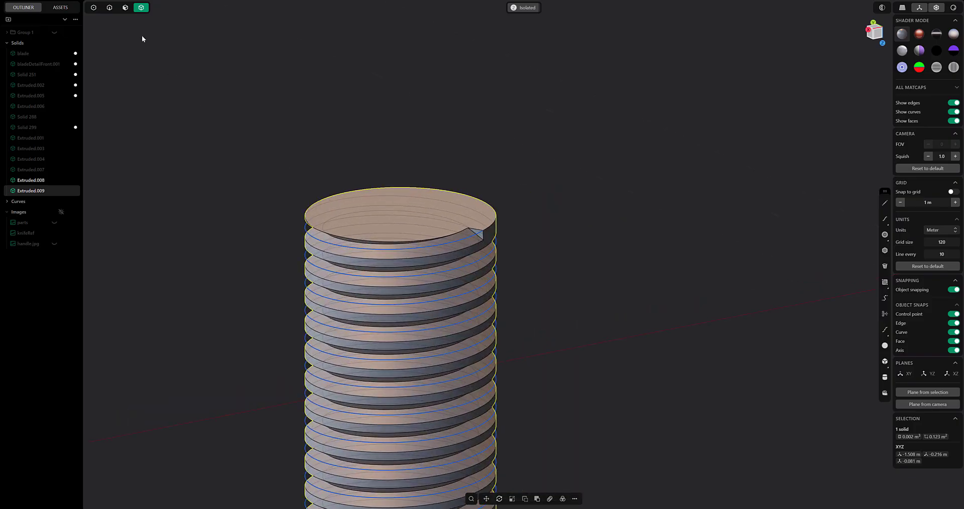
Try to chamfer the edges around the shank's lower end face
{"action": "left_click", "coordinate": [125, 8]}
{"action": "left_click", "coordinate": [478, 239]}
{"action": "key", "text": "Escape"}
{"action": "middle_click_drag", "start_coordinate": [461, 245], "coordinate": [479, 302]}
{"action": "left_click", "coordinate": [429, 255]}
{"action": "left_click", "coordinate": [109, 8]}
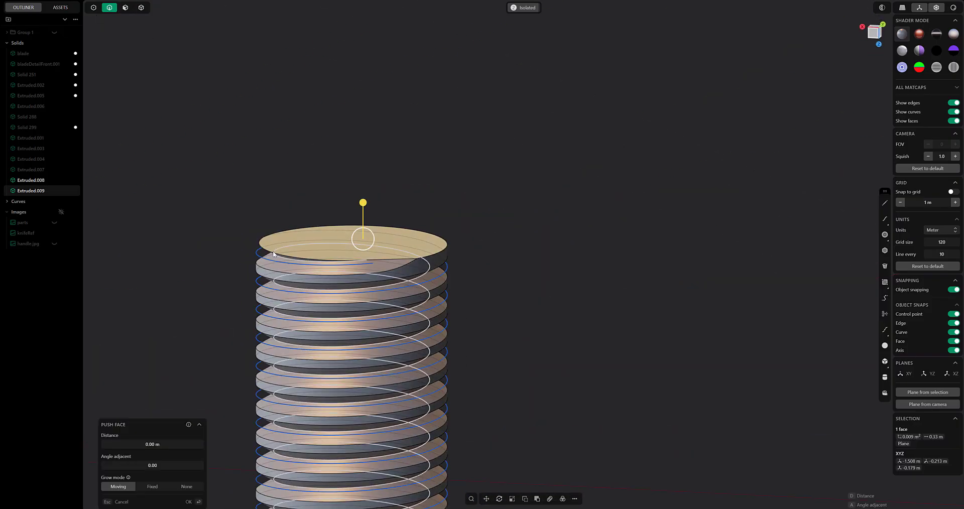
{"action": "left_click", "coordinate": [424, 256]}
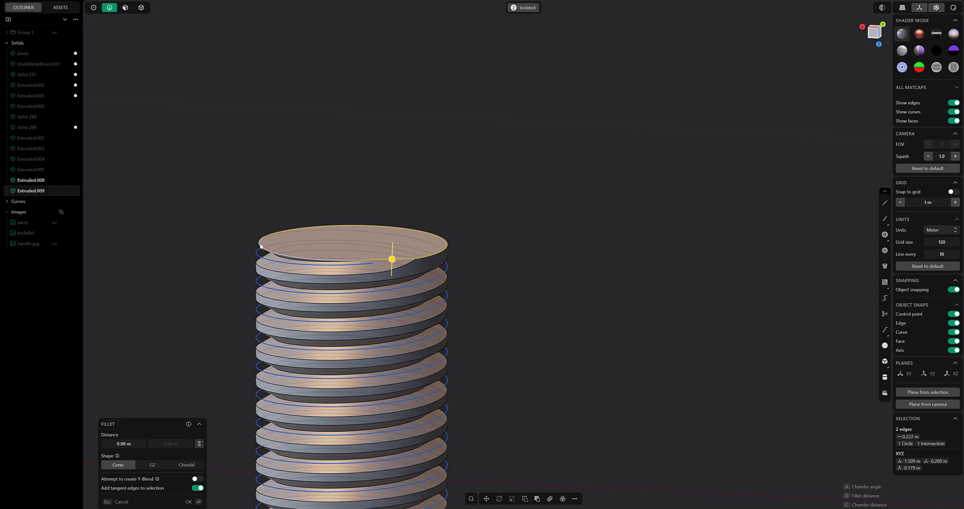
{"action": "middle_click_drag", "start_coordinate": [264, 248], "coordinate": [262, 266]}
{"action": "key", "text": "c"}
{"action": "left_click_drag", "start_coordinate": [244, 219], "coordinate": [250, 232]}
{"action": "key", "text": "Escape"}
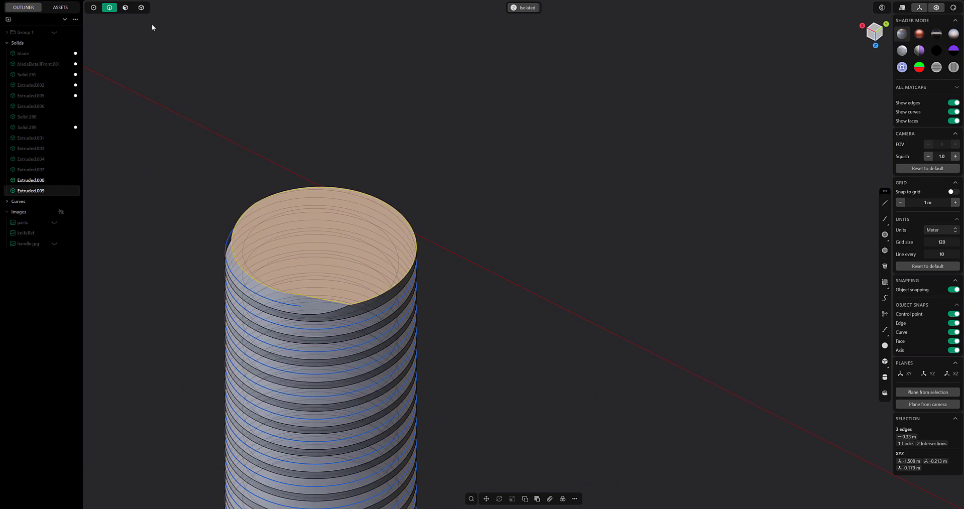
Try to push the shank's lower end face outward by about 0.017 m
{"action": "left_click", "coordinate": [125, 8]}
{"action": "left_click", "coordinate": [320, 231]}
{"action": "left_click_drag", "start_coordinate": [321, 205], "coordinate": [323, 150]}
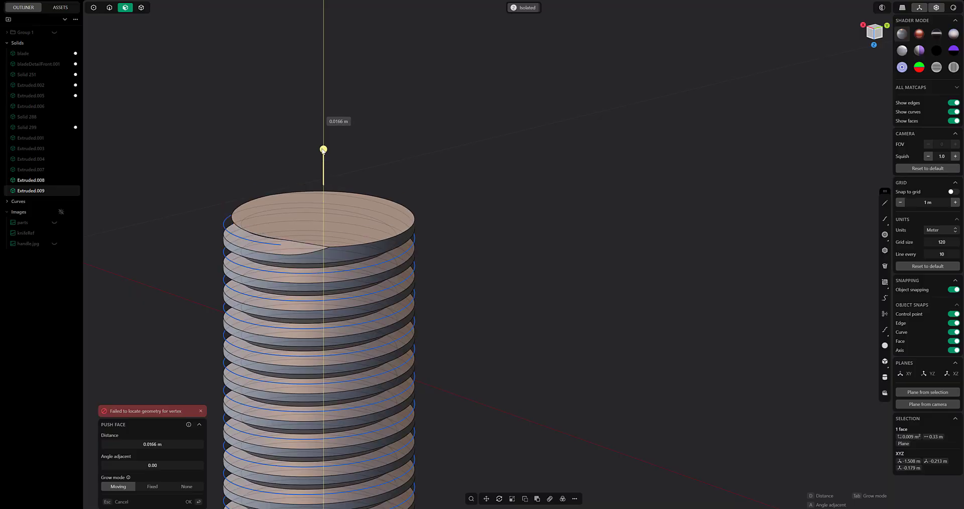
Extrude the shank's lower end face outward a short distance as a separate end cap
{"action": "type", "text": "f"}
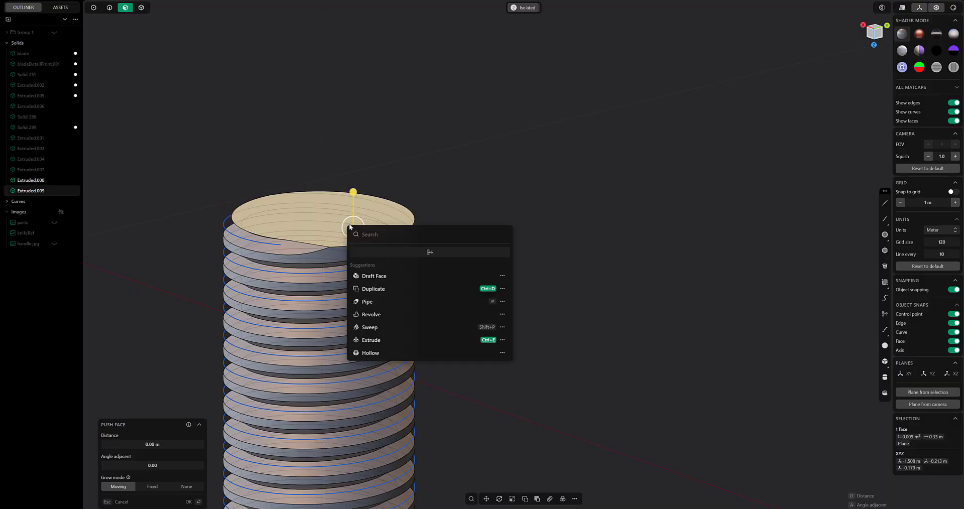
{"action": "type", "text": "ex"}
{"action": "left_click", "coordinate": [383, 262]}
{"action": "left_click_drag", "start_coordinate": [353, 190], "coordinate": [354, 167]}
{"action": "key", "text": "Return"}
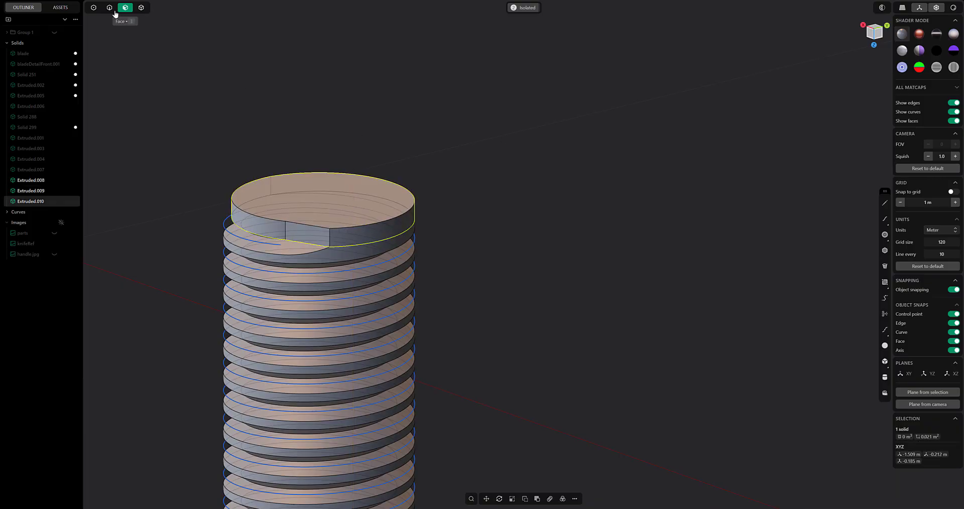
Chamfer the end cap's outer rim and fillet the remaining rim edges by about 0.032 m
{"action": "key", "text": "c"}
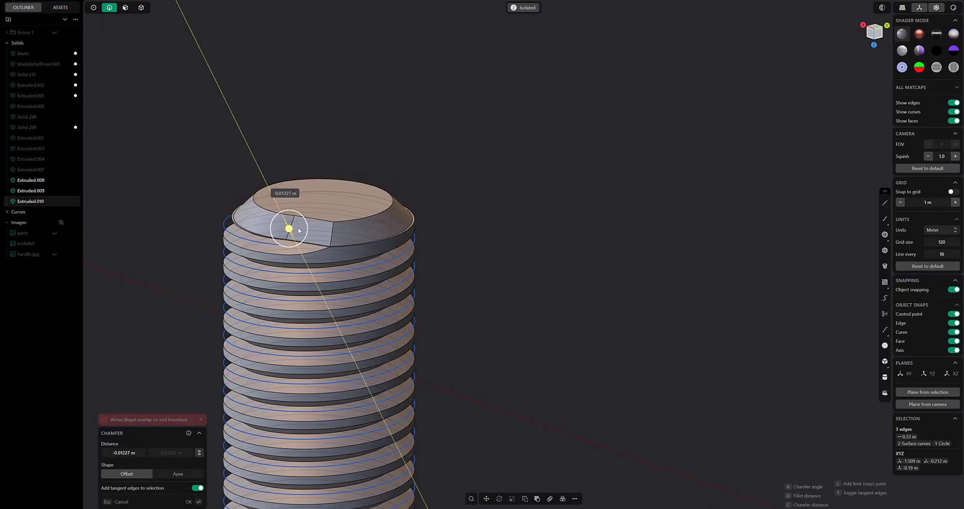
{"action": "key", "text": "Return"}
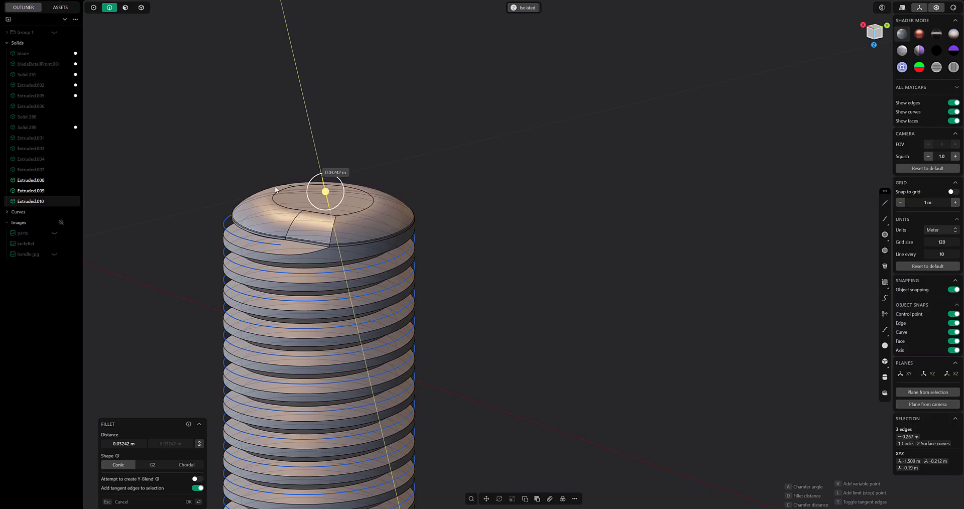
{"action": "left_click", "coordinate": [141, 8]}
{"action": "key", "text": "Return"}
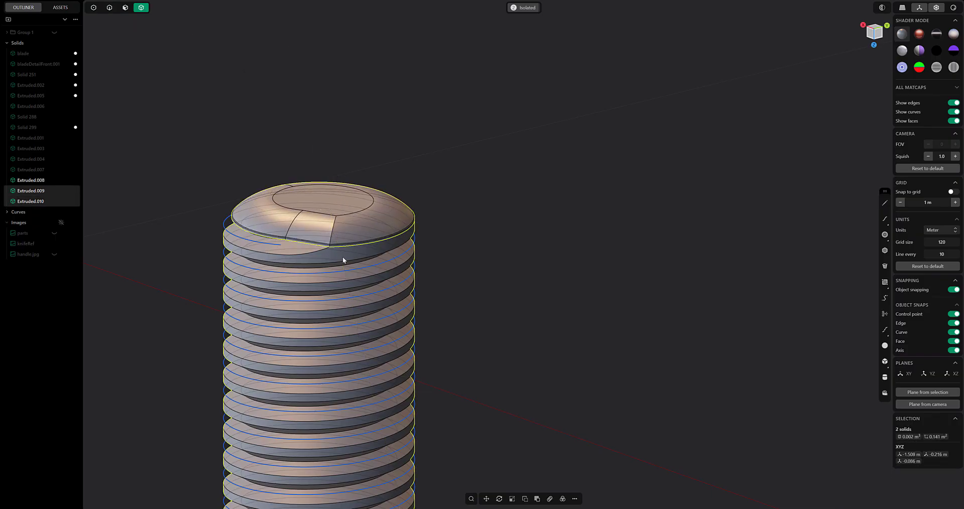
Unite the rounded end cap with the threaded shank
{"action": "key", "text": "q"}
{"action": "key", "text": "Return"}
{"action": "middle_click_drag", "start_coordinate": [142, 331], "coordinate": [498, 320]}
Move the threaded shank vertically up by about 0.107 m so its upper end meets the screw head
{"action": "key", "text": "3"}
{"action": "key", "text": "4"}
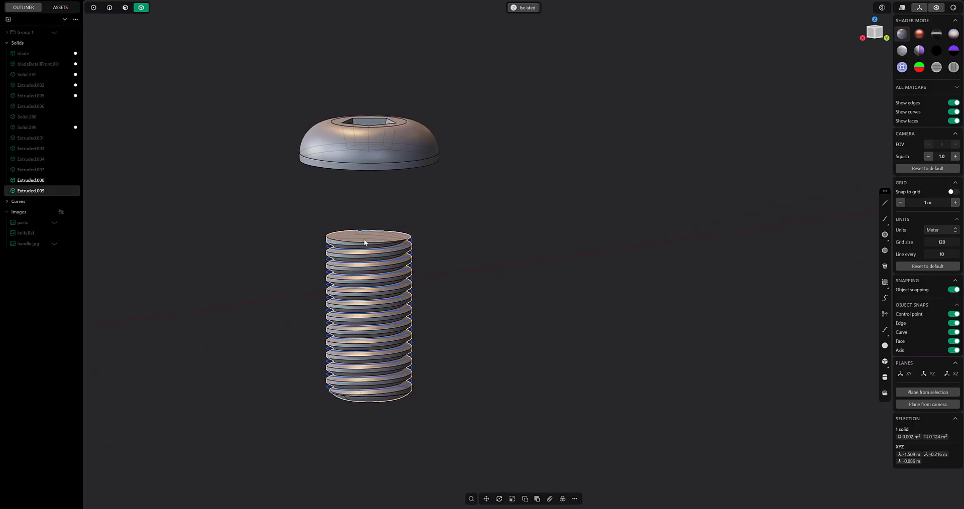
{"action": "key", "text": "g"}
{"action": "left_click_drag", "start_coordinate": [370, 273], "coordinate": [471, 221]}
{"action": "middle_click_drag", "start_coordinate": [471, 221], "coordinate": [440, 218]}
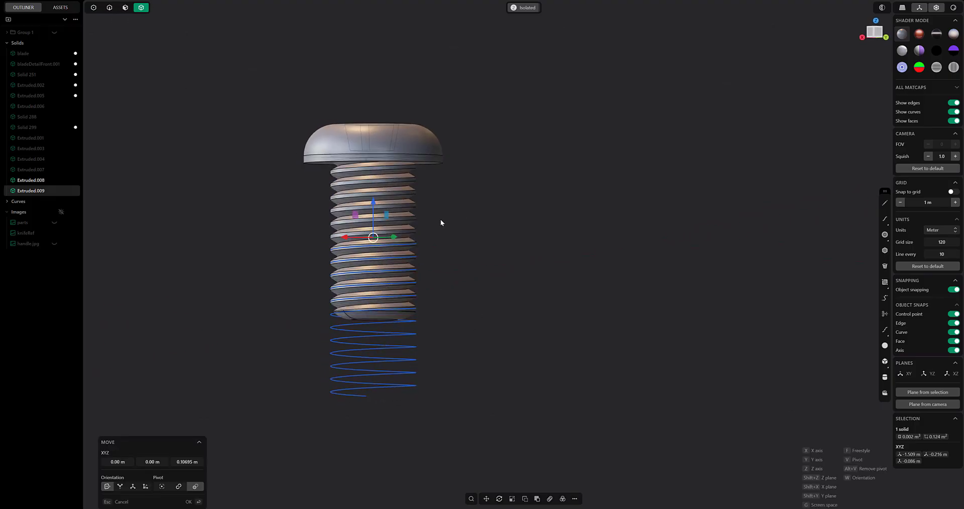
Shorten the threaded shank along its length and raise it about 0.026 m further into the head
{"action": "key", "text": "w"}
{"action": "left_click_drag", "start_coordinate": [372, 197], "coordinate": [372, 179]}
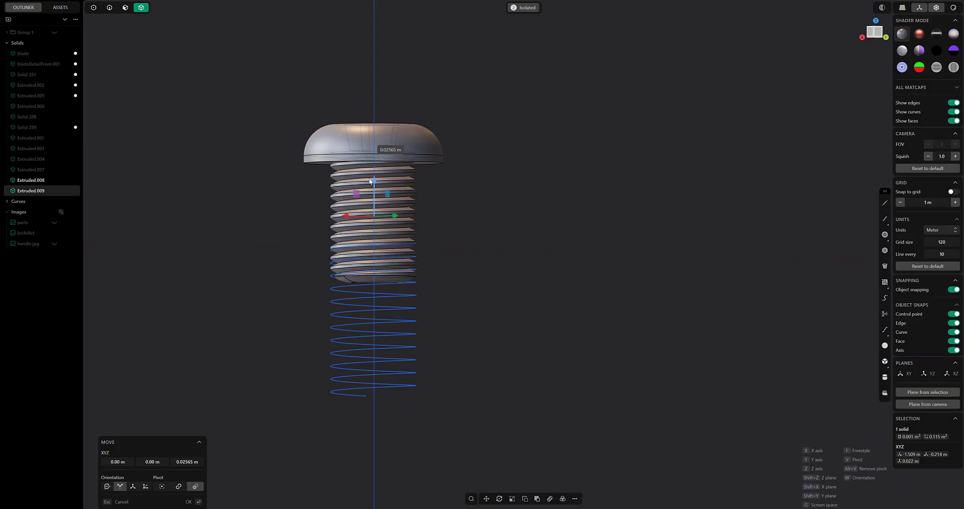
{"action": "key", "text": "Return"}
Unite the rounded screw head with the threaded shank and hide the curves
{"action": "left_click", "coordinate": [441, 162], "text": "shift"}
{"action": "key", "text": "shift+d"}
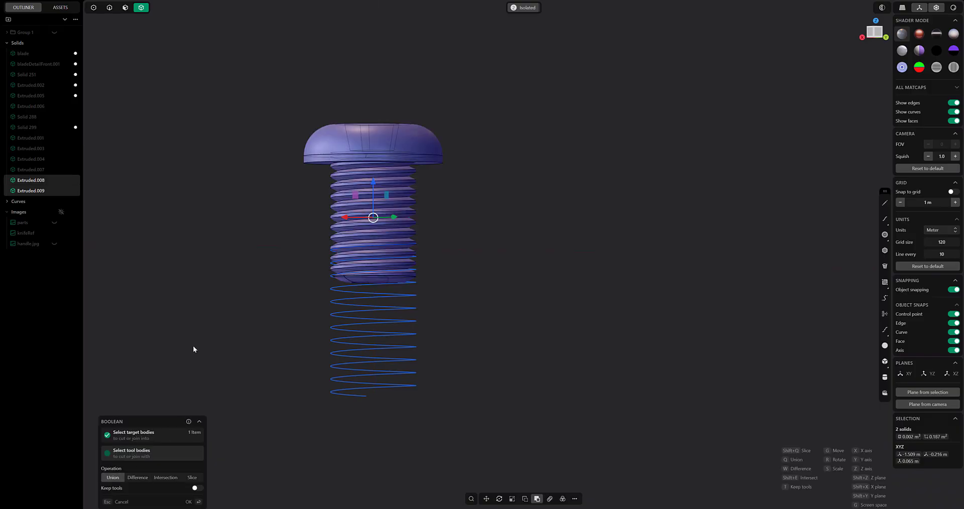
{"action": "key", "text": "Return"}
{"action": "left_click", "coordinate": [61, 191]}
Bring back the handle parts and place a copy of the finished screw at the centre of the upper rear hole
{"action": "key", "text": "7"}
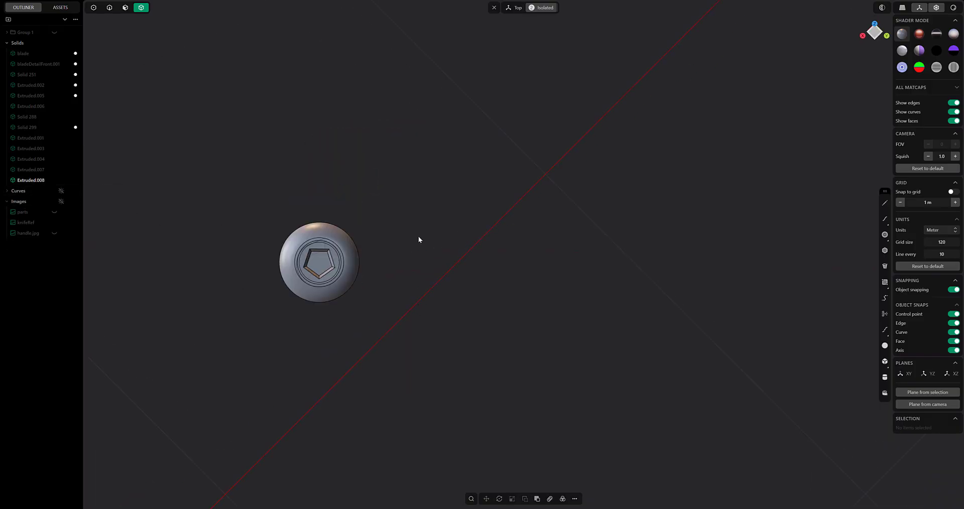
{"action": "key", "text": "slash"}
{"action": "key", "text": "g"}
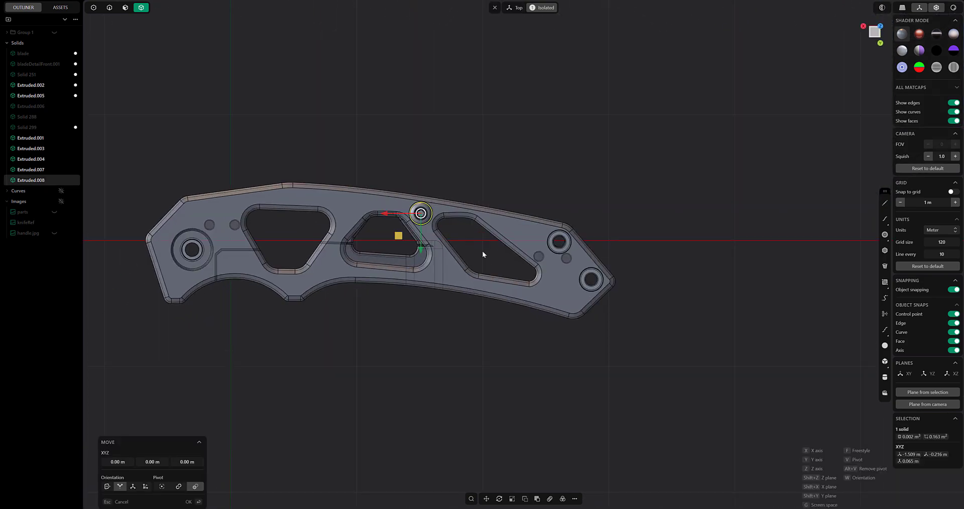
{"action": "middle_click_drag", "start_coordinate": [482, 255], "coordinate": [422, 228], "text": "shift"}
{"action": "scroll", "coordinate": [422, 224], "scroll_direction": "up", "scroll_amount": 2}
{"action": "key", "text": "shift+d"}
{"action": "left_click_drag", "start_coordinate": [316, 178], "coordinate": [520, 215]}
{"action": "scroll", "coordinate": [530, 218], "scroll_direction": "up", "scroll_amount": 6}
{"action": "left_click_drag", "start_coordinate": [447, 195], "coordinate": [465, 192]}
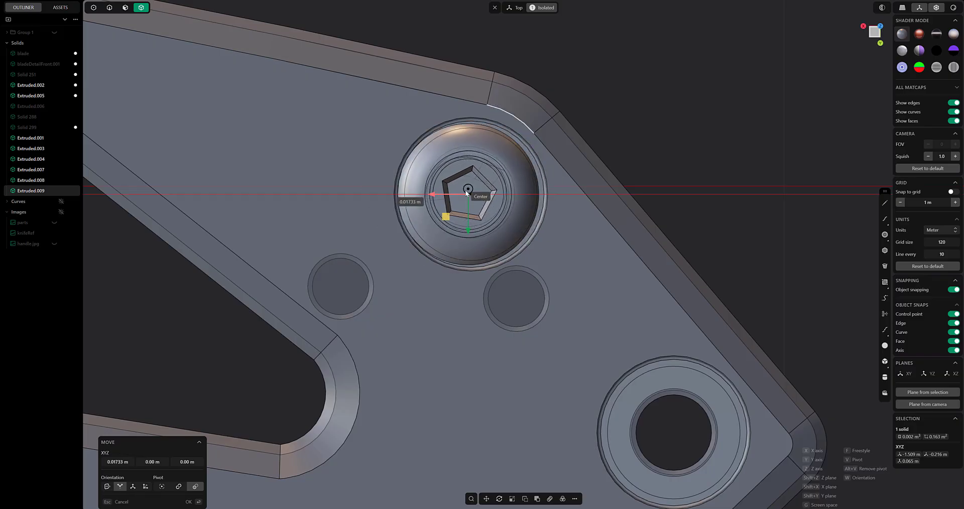
{"action": "scroll", "coordinate": [508, 236], "scroll_direction": "down", "scroll_amount": 6}
{"action": "key", "text": "Return"}
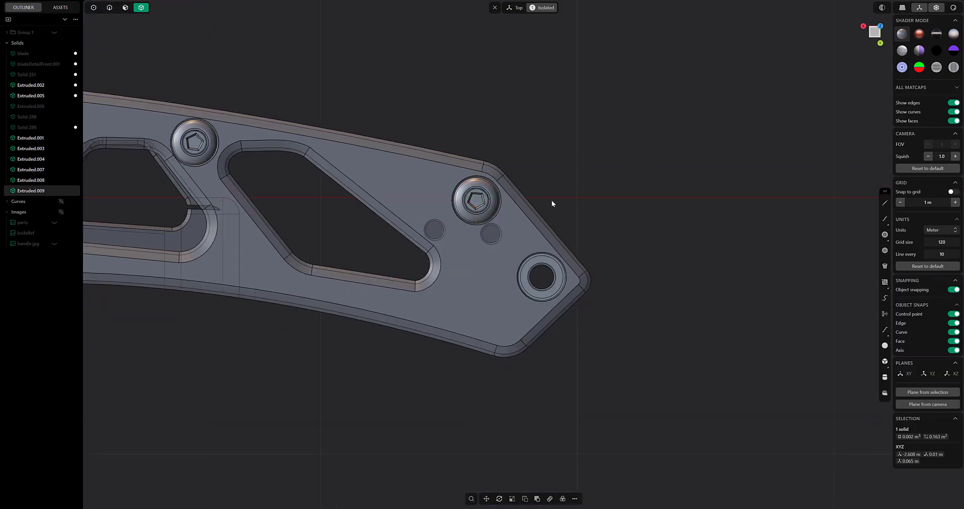
Duplicate the rear screw and place the copy in the empty hole nearest the handle's pointed end
{"action": "key", "text": "shift+d"}
{"action": "left_click_drag", "start_coordinate": [447, 216], "coordinate": [528, 277]}
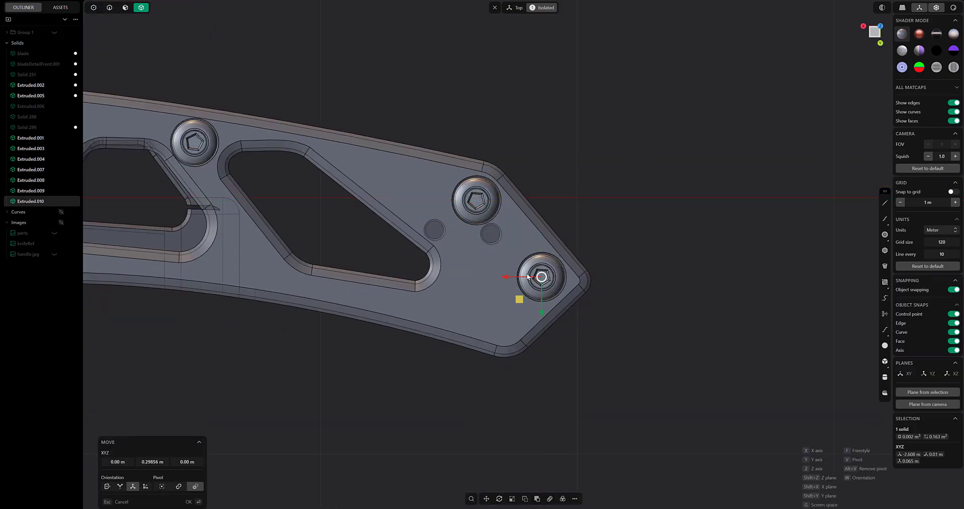
{"action": "mouse_move", "coordinate": [528, 276]}
{"action": "middle_mouse_down"}
{"action": "mouse_move", "coordinate": [557, 191]}
{"action": "mouse_move", "coordinate": [516, 275]}
{"action": "middle_mouse_up"}
{"action": "key", "text": "KP_7"}
{"action": "key", "text": "r"}
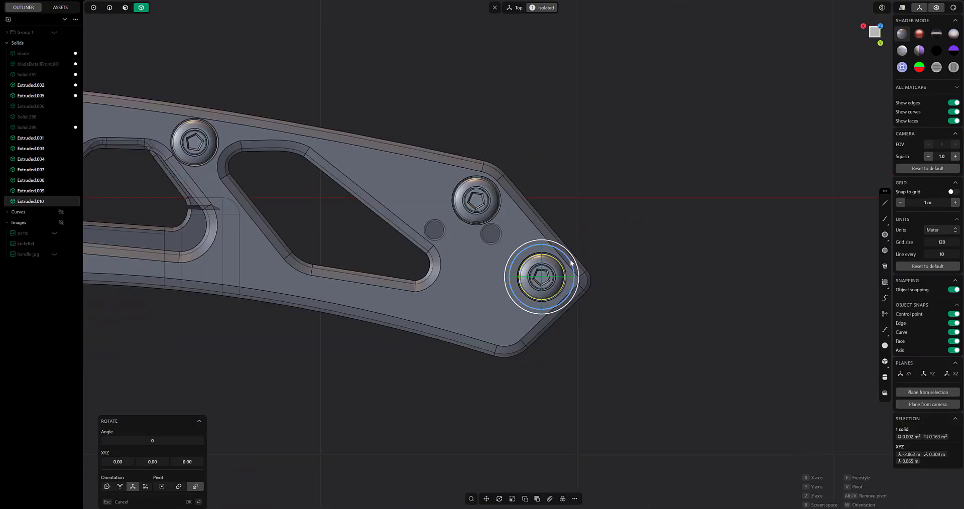
{"action": "key", "text": "Escape"}
Select the three handle screws together and scale them down along their vertical axis
{"action": "middle_click_drag", "start_coordinate": [606, 266], "coordinate": [522, 183]}
{"action": "left_click", "coordinate": [467, 203], "text": "shift"}
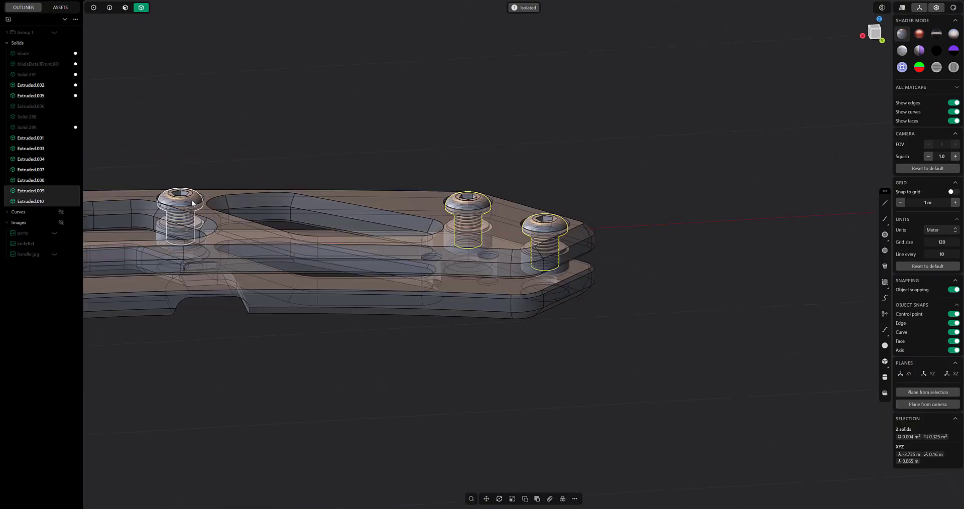
{"action": "left_click", "coordinate": [192, 203], "text": "shift"}
{"action": "mouse_move", "coordinate": [454, 205]}
{"action": "middle_mouse_down"}
{"action": "mouse_move", "coordinate": [456, 186]}
{"action": "mouse_move", "coordinate": [442, 195]}
{"action": "middle_mouse_up"}
{"action": "scroll", "coordinate": [441, 206], "scroll_direction": "up", "scroll_amount": 2}
{"action": "key", "text": "s"}
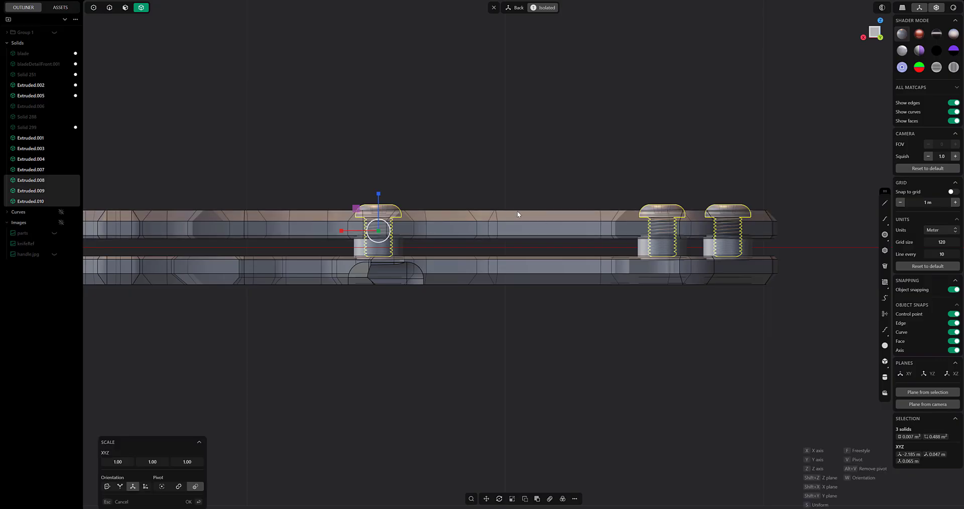
{"action": "left_click_drag", "start_coordinate": [378, 194], "coordinate": [383, 192]}
Raise the three shortened screws by about 0.007 m so their heads sit in the upper scale's recesses
{"action": "key", "text": "g"}
{"action": "key", "text": "s"}
{"action": "key", "text": "g"}
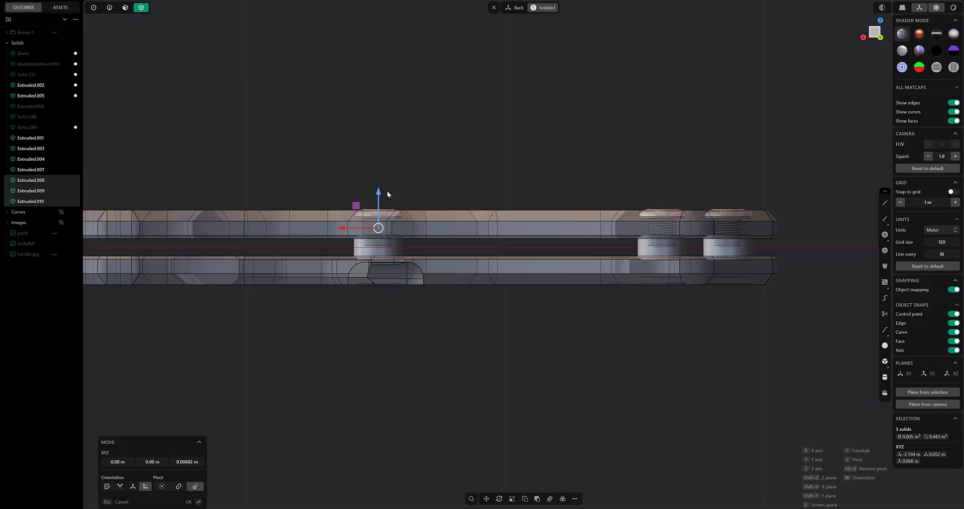
{"action": "middle_click_drag", "start_coordinate": [387, 194], "coordinate": [469, 162]}
{"action": "scroll", "coordinate": [494, 188], "scroll_direction": "down", "scroll_amount": 3}
{"action": "right_click", "coordinate": [483, 170]}
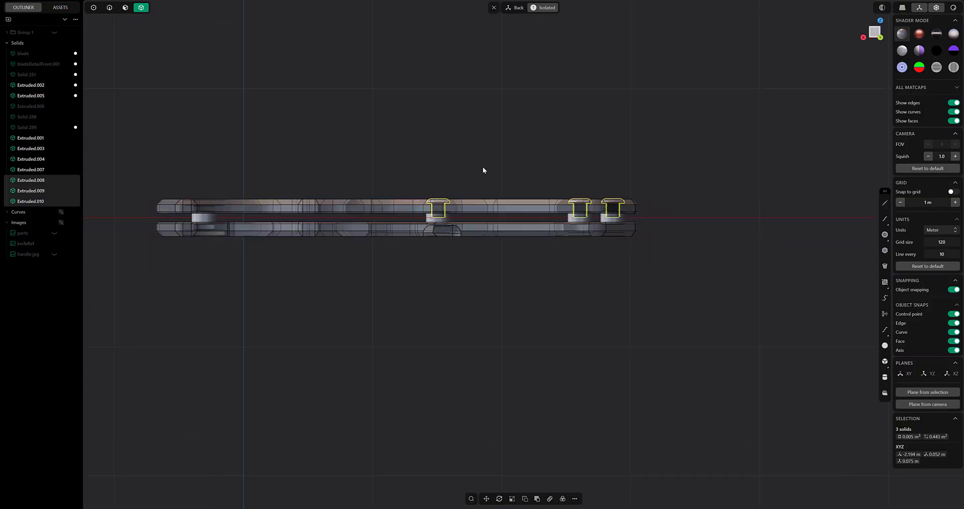
Mirror the three screws vertically across the handle's mid-plane onto the opposite scale
{"action": "type", "text": "fm"}
{"action": "left_click", "coordinate": [511, 207]}
{"action": "left_click", "coordinate": [243, 199]}
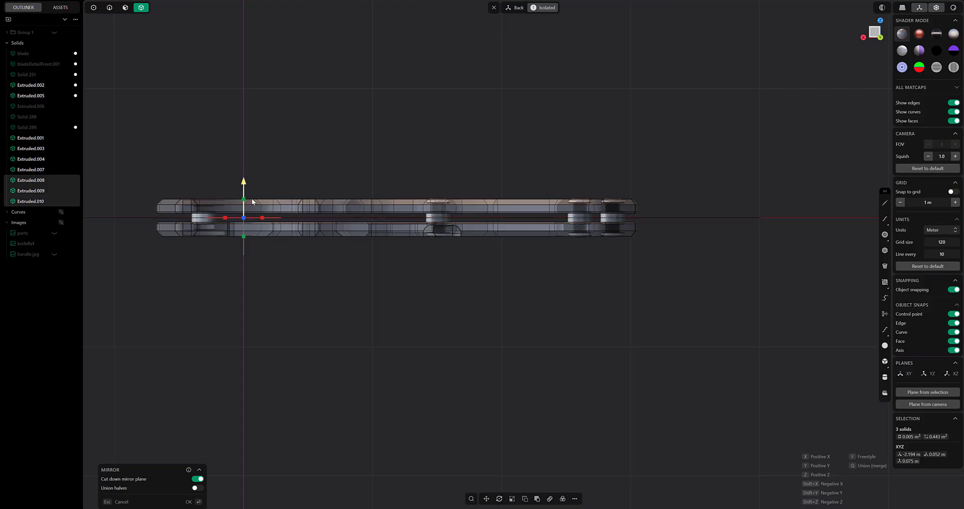
{"action": "key", "text": "Return"}
{"action": "middle_click_drag", "start_coordinate": [337, 184], "coordinate": [428, 188]}
{"action": "left_click", "coordinate": [436, 238]}
{"action": "key", "text": "g"}
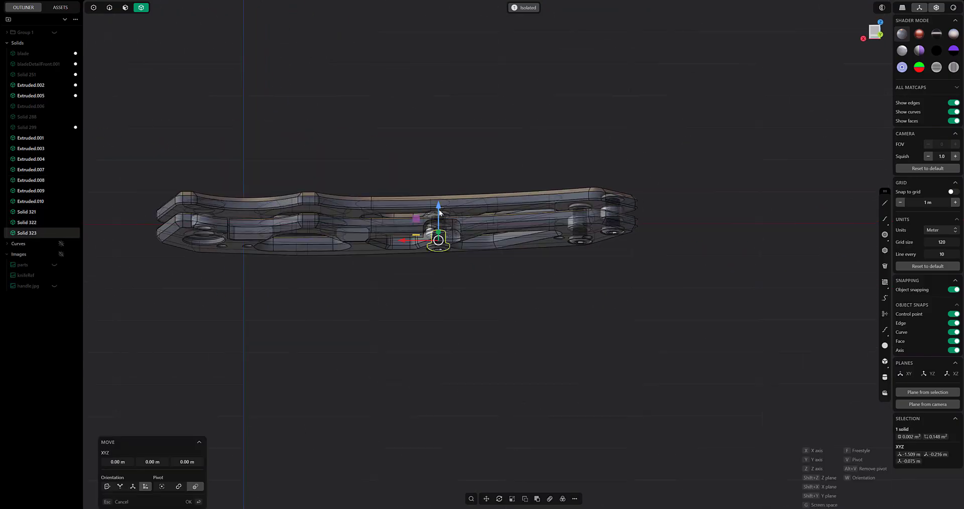
{"action": "left_click_drag", "start_coordinate": [438, 215], "coordinate": [438, 284]}
{"action": "middle_click_drag", "start_coordinate": [441, 296], "coordinate": [511, 418]}
{"action": "key", "text": "Escape"}
Leave isolation so the complete knife, including the blade, is shown
{"action": "key", "text": "KP_7"}
{"action": "key", "text": "Escape"}
{"action": "key", "text": "slash"}
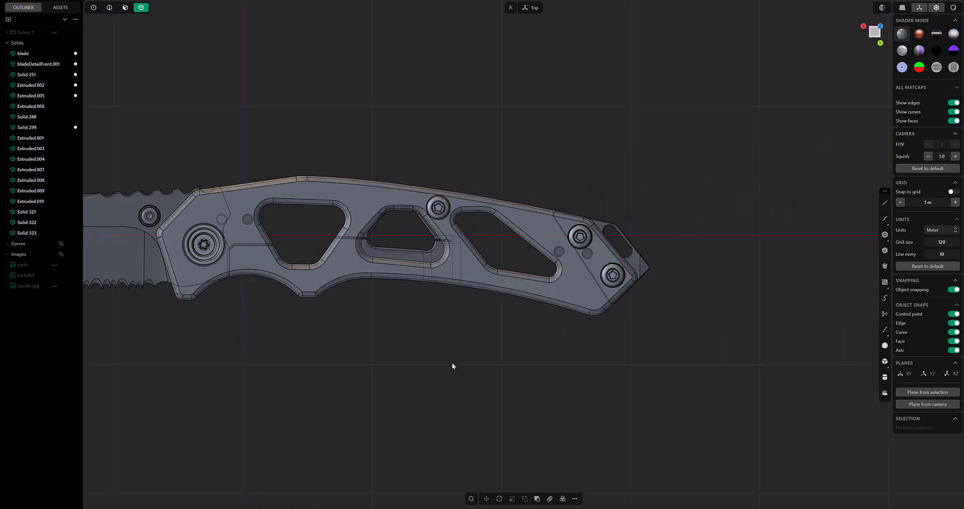
{"action": "scroll", "coordinate": [452, 363], "scroll_direction": "down", "scroll_amount": 3}
{"action": "middle_click_drag", "start_coordinate": [394, 340], "coordinate": [462, 299], "text": "shift"}
{"action": "key", "text": "KP_7"}
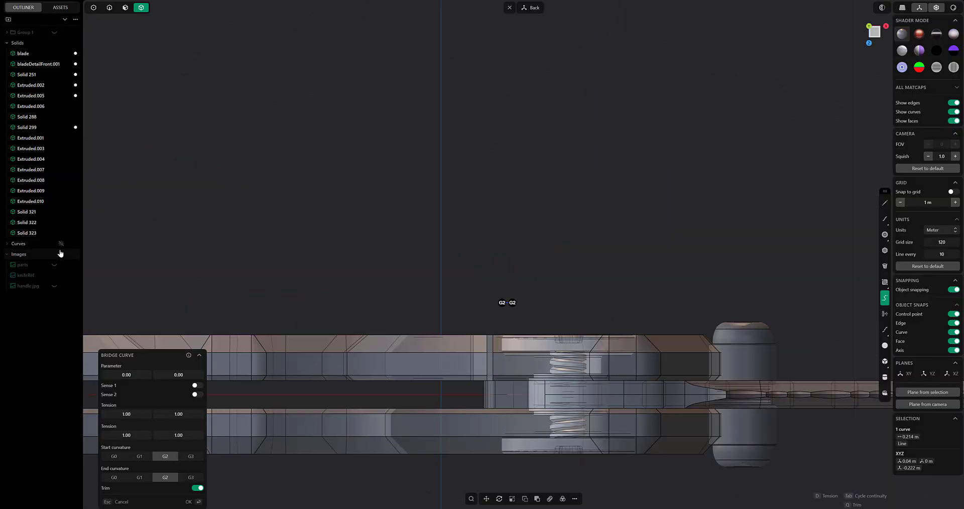
Show the curves and draw an upward-bending spline about 0.11 m long from the end of the short horizontal line
{"action": "key", "text": "Return"}
{"action": "left_click", "coordinate": [884, 218]}
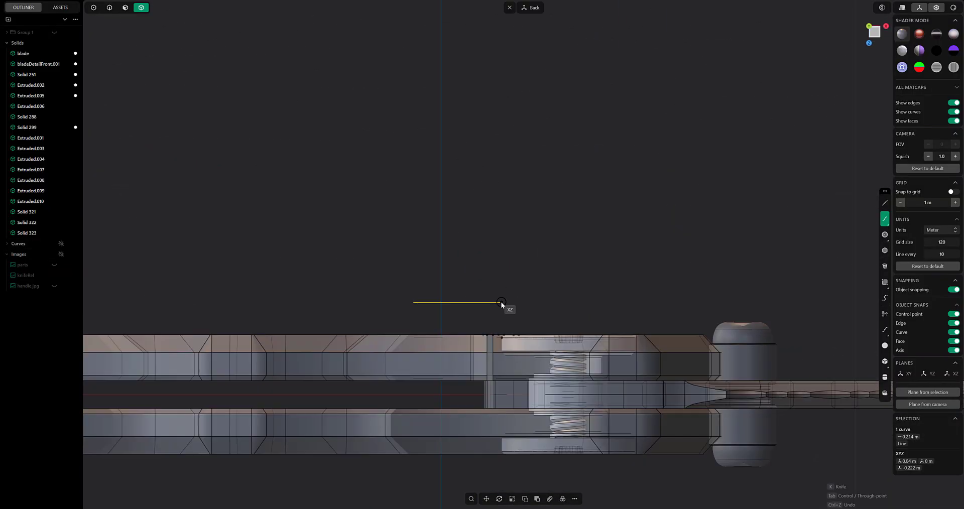
{"action": "left_click", "coordinate": [502, 303]}
{"action": "left_click", "coordinate": [522, 283]}
{"action": "left_click", "coordinate": [61, 243]}
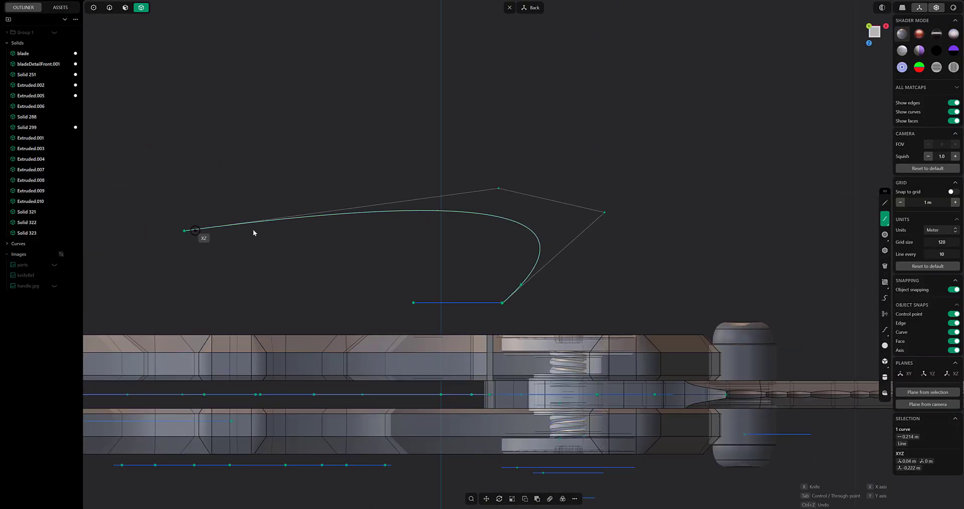
{"action": "left_click", "coordinate": [521, 267]}
{"action": "right_click", "coordinate": [521, 267]}
Reposition the spline's two inner control points to shape it into a rounded corner
{"action": "left_click", "coordinate": [94, 7]}
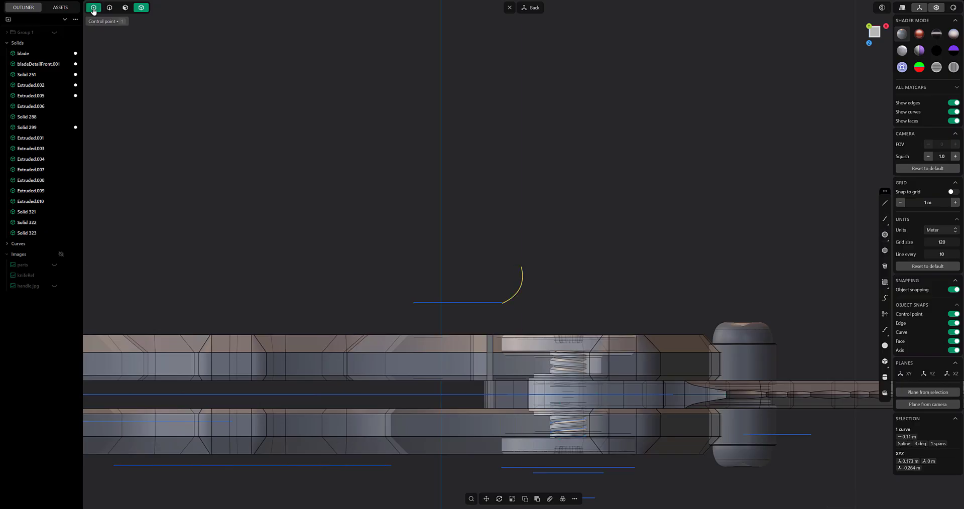
{"action": "scroll", "coordinate": [533, 323], "scroll_direction": "up", "scroll_amount": 3}
{"action": "left_click_drag", "start_coordinate": [496, 247], "coordinate": [533, 283]}
{"action": "mouse_move", "coordinate": [520, 251]}
{"action": "left_mouse_down"}
{"action": "mouse_move", "coordinate": [520, 281]}
{"action": "mouse_move", "coordinate": [516, 263]}
{"action": "left_mouse_up"}
{"action": "right_click", "coordinate": [525, 296]}
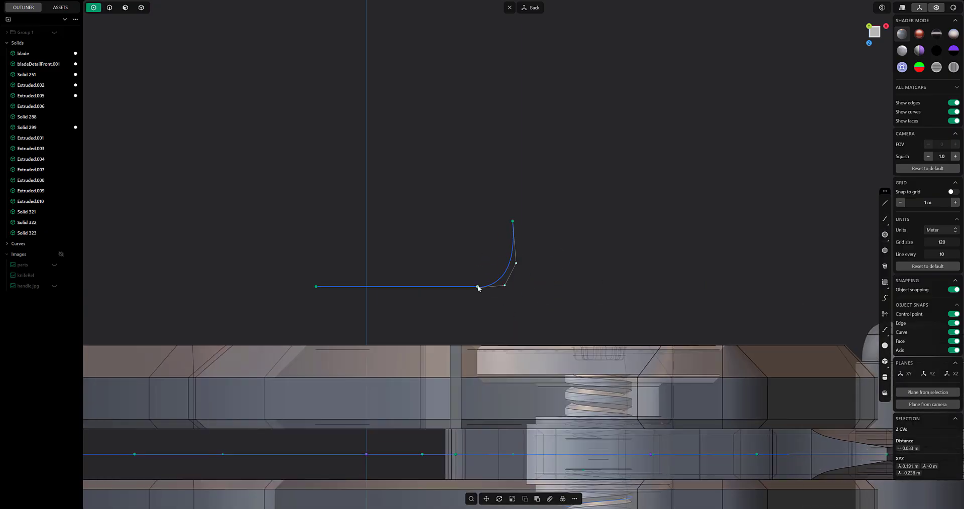
Snap the spline's lower end point onto the end of the horizontal line
{"action": "left_click", "coordinate": [478, 287]}
{"action": "right_click", "coordinate": [482, 296]}
{"action": "key", "text": "q"}
{"action": "scroll", "coordinate": [482, 290], "scroll_direction": "up", "scroll_amount": 3}
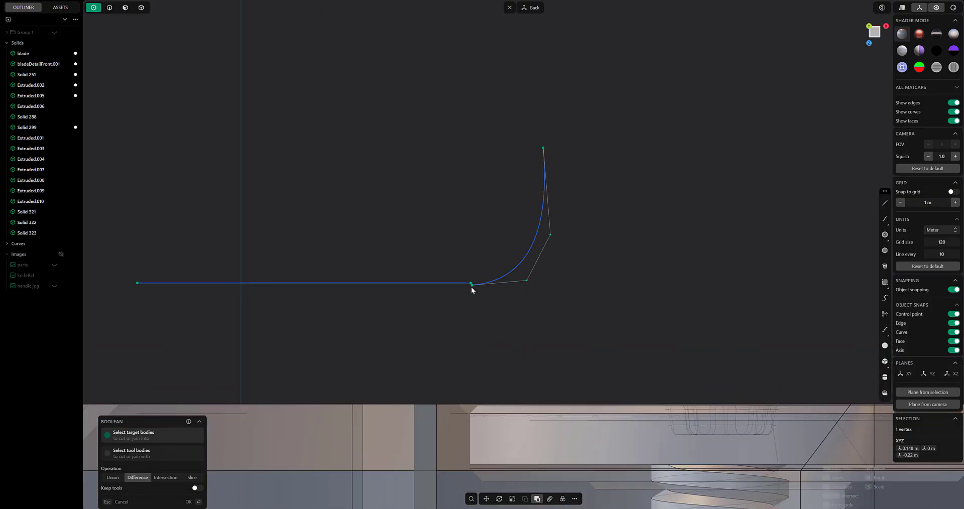
{"action": "key", "text": "Escape"}
{"action": "left_click", "coordinate": [471, 283]}
{"action": "scroll", "coordinate": [526, 209], "scroll_direction": "down", "scroll_amount": 2}
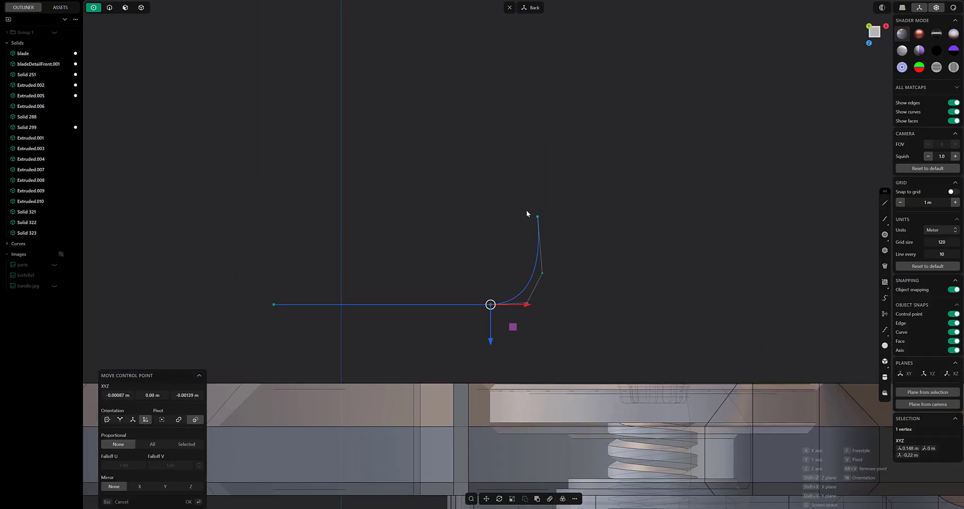
{"action": "right_click", "coordinate": [554, 233]}
Lower the spline's upper end point by about 0.037 m and shift it slightly outward along X
{"action": "left_click", "coordinate": [539, 219]}
{"action": "key", "text": "g"}
{"action": "left_click_drag", "start_coordinate": [538, 256], "coordinate": [538, 294]}
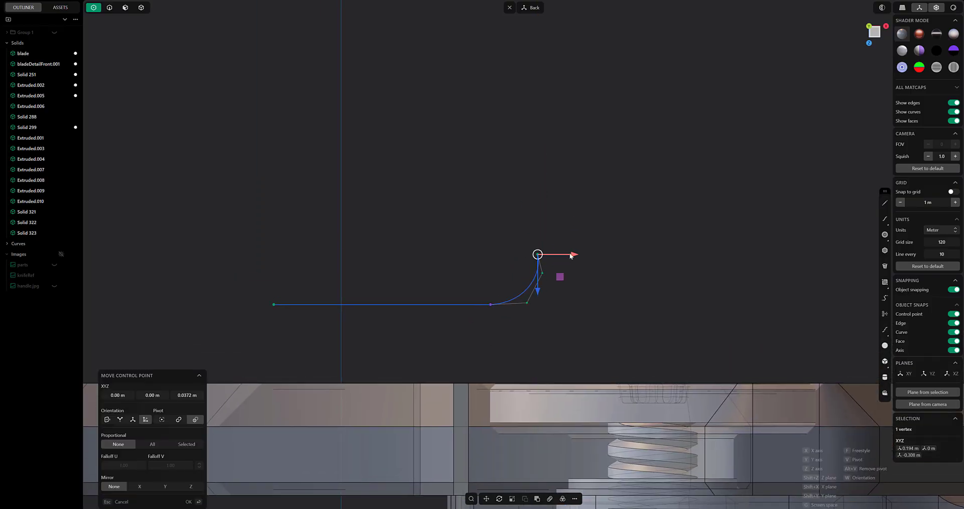
{"action": "left_click_drag", "start_coordinate": [569, 256], "coordinate": [572, 256]}
{"action": "right_click", "coordinate": [572, 257]}
Draw a straight vertical segment upward from the upper end of the corner spline
{"action": "left_click", "coordinate": [884, 221]}
{"action": "left_click", "coordinate": [541, 254]}
{"action": "left_click", "coordinate": [542, 108]}
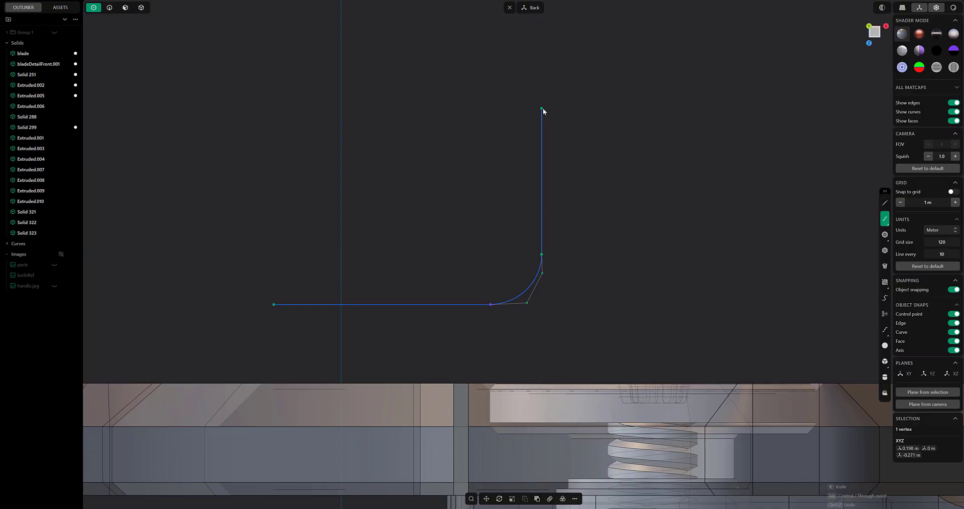
{"action": "right_click", "coordinate": [543, 107]}
Draw a spline about 0.059 m long that bends inward from the top of the vertical segment
{"action": "middle_click_drag", "start_coordinate": [637, 198], "coordinate": [672, 259], "text": "shift"}
{"action": "left_click", "coordinate": [884, 219]}
{"action": "left_click", "coordinate": [575, 170]}
{"action": "left_click", "coordinate": [556, 140]}
{"action": "left_click", "coordinate": [534, 138]}
{"action": "right_click", "coordinate": [534, 138]}
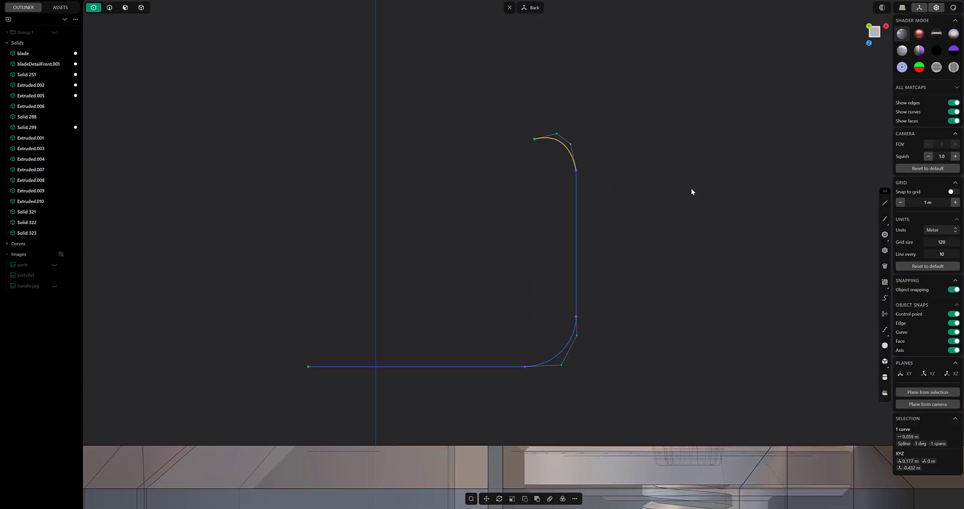
Raise the upper spline's free end about 0.006 m, level with its neighbouring control point
{"action": "left_click", "coordinate": [534, 139]}
{"action": "key", "text": "g"}
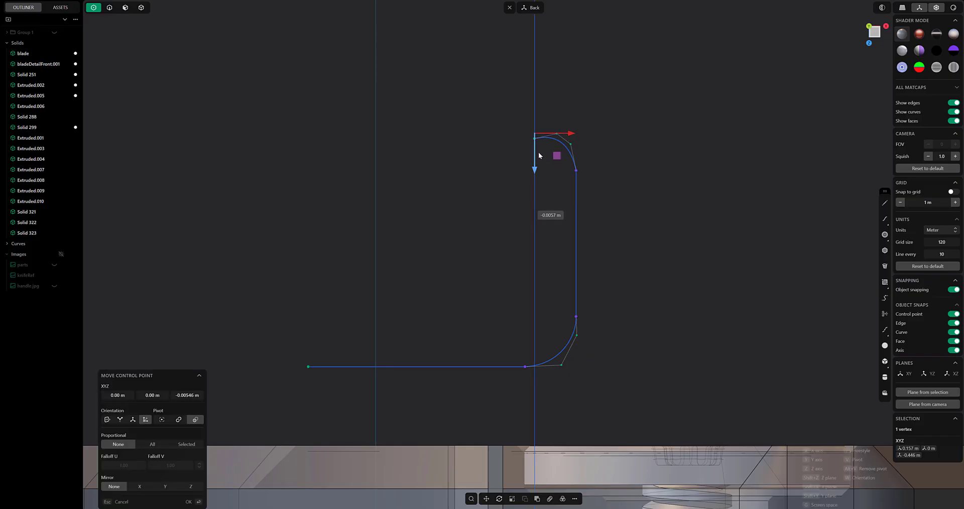
{"action": "left_click", "coordinate": [558, 133]}
Draw a polyline about 1.98 m long from the upper spline: horizontal first, sloping down toward the handle, then up over a peak
{"action": "scroll", "coordinate": [641, 187], "scroll_direction": "down", "scroll_amount": 3}
{"action": "left_click", "coordinate": [885, 203]}
{"action": "left_click", "coordinate": [593, 168]}
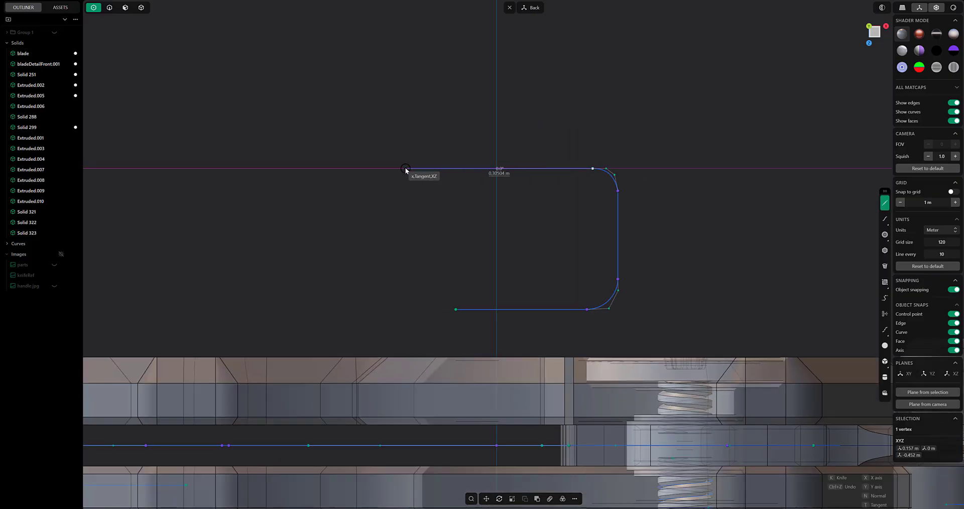
{"action": "left_click", "coordinate": [391, 168]}
{"action": "middle_click_drag", "start_coordinate": [360, 195], "coordinate": [630, 188], "text": "shift"}
{"action": "left_click", "coordinate": [205, 316]}
{"action": "scroll", "coordinate": [197, 309], "scroll_direction": "down", "scroll_amount": 3}
{"action": "middle_click_drag", "start_coordinate": [197, 309], "coordinate": [563, 312], "text": "shift"}
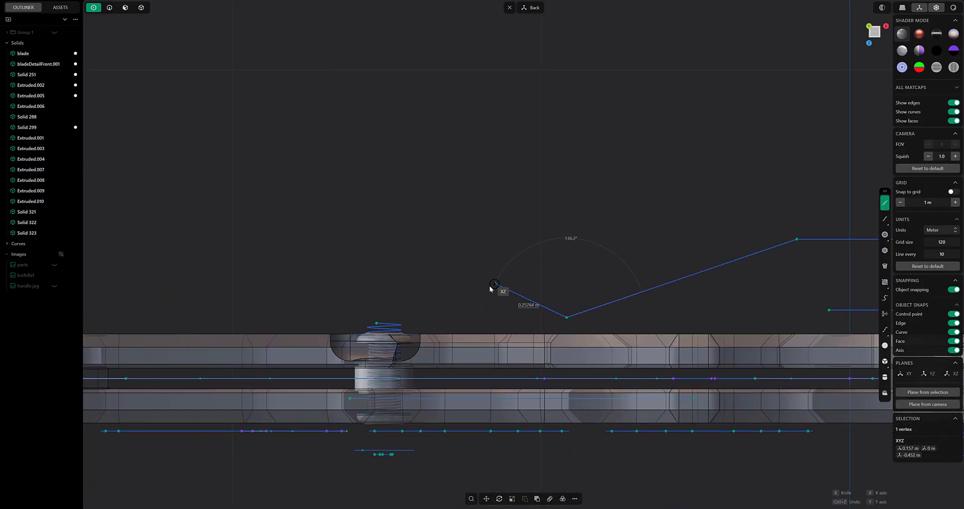
{"action": "left_click", "coordinate": [434, 287]}
{"action": "left_click", "coordinate": [394, 268]}
{"action": "left_click", "coordinate": [317, 311]}
{"action": "right_click", "coordinate": [316, 311]}
Delete the extra polyline vertex between the valley and the peak
{"action": "middle_click_drag", "start_coordinate": [494, 263], "coordinate": [508, 296]}
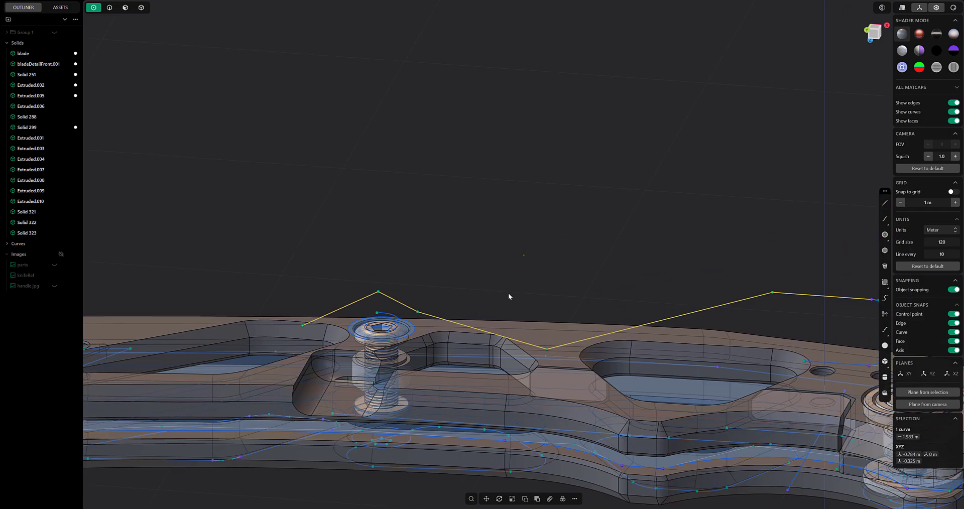
{"action": "key", "text": "ctrl+KP_1"}
{"action": "left_click_drag", "start_coordinate": [431, 263], "coordinate": [458, 299]}
{"action": "key", "text": "x"}
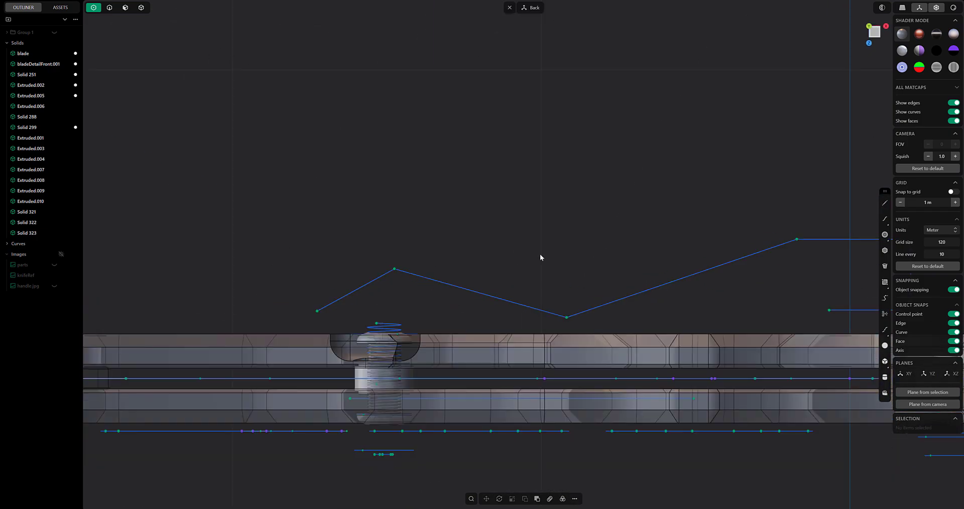
Move the polyline's valley vertex along the X axis closer to the peak vertex above the middle screw
{"action": "scroll", "coordinate": [540, 254], "scroll_direction": "down", "scroll_amount": 4}
{"action": "middle_click_drag", "start_coordinate": [540, 254], "coordinate": [493, 276]}
{"action": "key", "text": "ctrl+KP_1"}
{"action": "scroll", "coordinate": [573, 251], "scroll_direction": "up", "scroll_amount": 5}
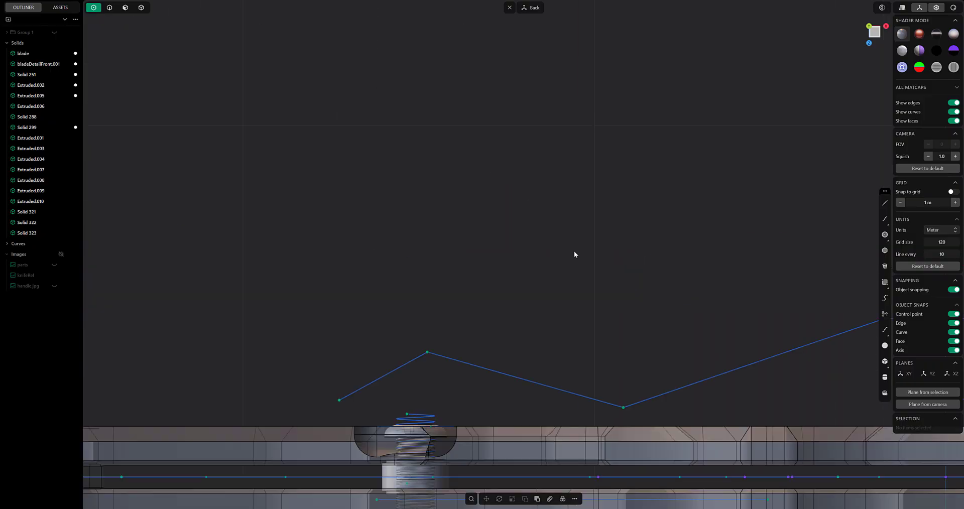
{"action": "middle_click_drag", "start_coordinate": [651, 416], "coordinate": [571, 266], "text": "shift"}
{"action": "left_click", "coordinate": [543, 255]}
{"action": "key", "text": "g"}
{"action": "key", "text": "x"}
{"action": "left_click", "coordinate": [415, 262]}
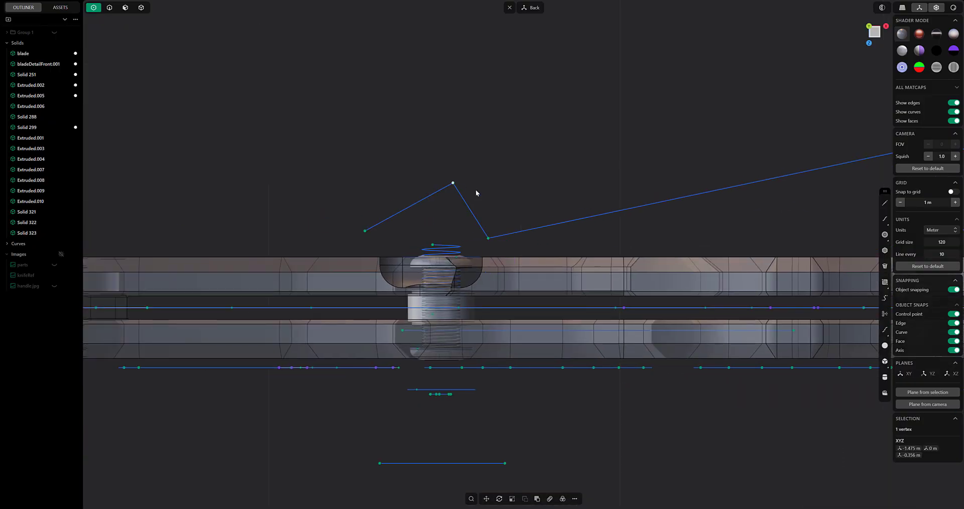
Shift the peak vertex toward the handle's rear and extend the end vertex rearward, offsetting it about -0.047 m in Z
{"action": "left_click_drag", "start_coordinate": [475, 189], "coordinate": [430, 189]}
{"action": "left_click", "coordinate": [364, 230]}
{"action": "left_click_drag", "start_coordinate": [386, 231], "coordinate": [323, 240]}
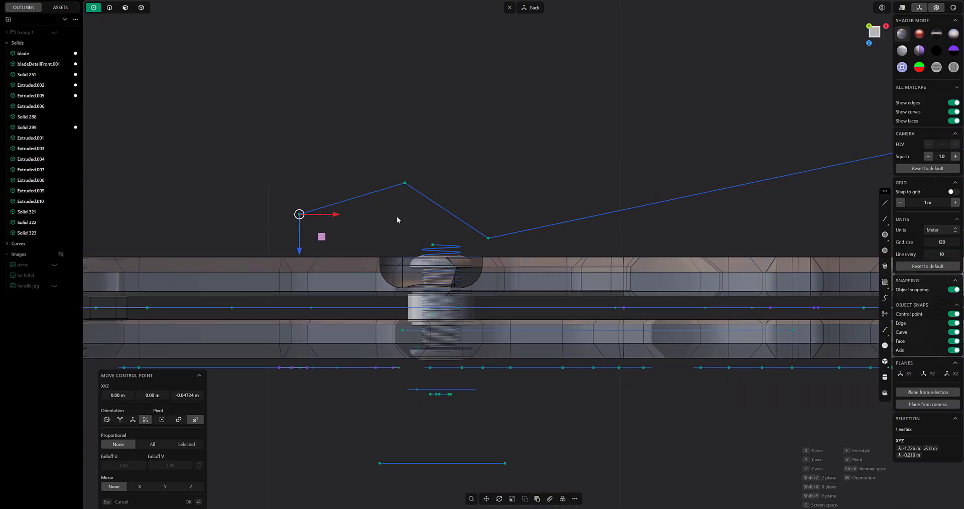
Shift the end, peak and valley vertices together along X toward the pivot by about 0.39 m, plus another 0.05 m
{"action": "scroll", "coordinate": [522, 164], "scroll_direction": "down", "scroll_amount": 4}
{"action": "middle_click_drag", "start_coordinate": [522, 163], "coordinate": [535, 209]}
{"action": "key", "text": "ctrl+KP_1"}
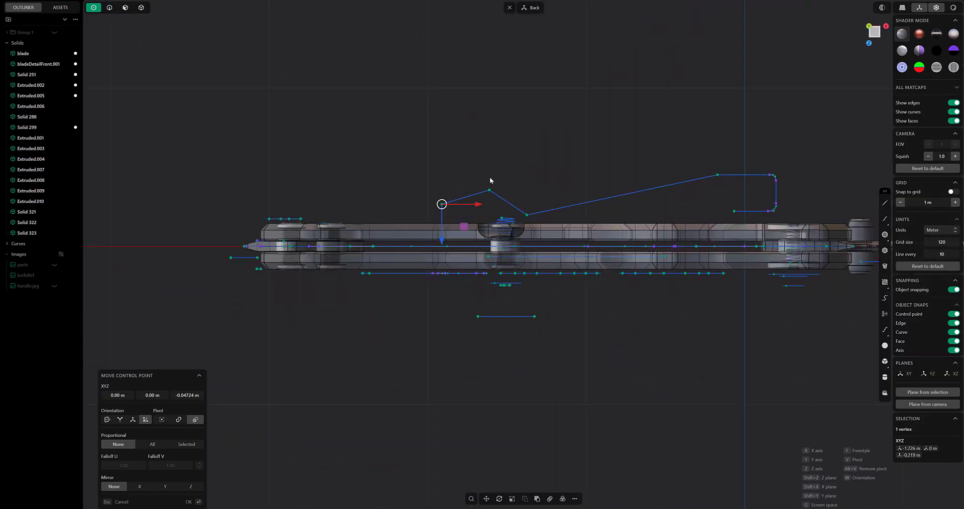
{"action": "left_click_drag", "start_coordinate": [403, 171], "coordinate": [539, 213]}
{"action": "left_click_drag", "start_coordinate": [459, 204], "coordinate": [535, 204]}
{"action": "key", "text": "ctrl+KP_7"}
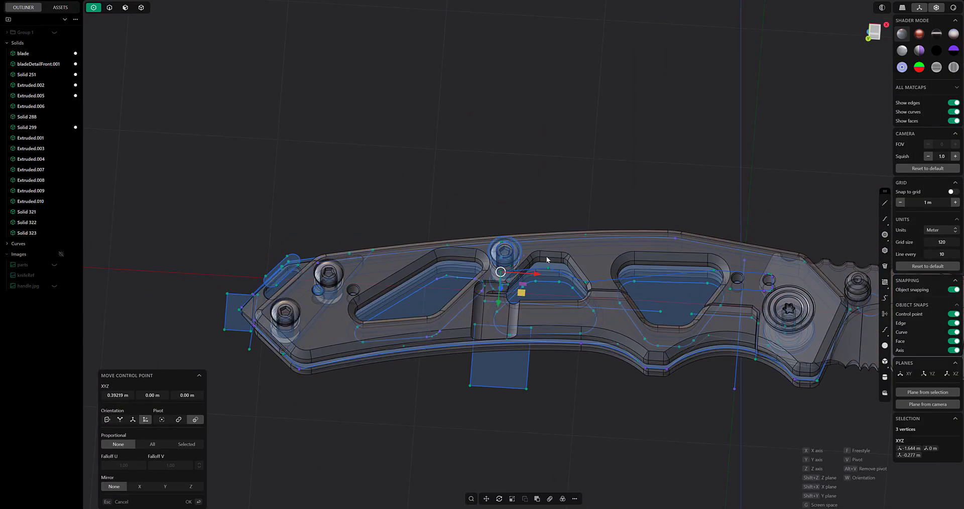
{"action": "key", "text": "ctrl+KP_1"}
{"action": "middle_click_drag", "start_coordinate": [613, 170], "coordinate": [507, 144], "text": "shift"}
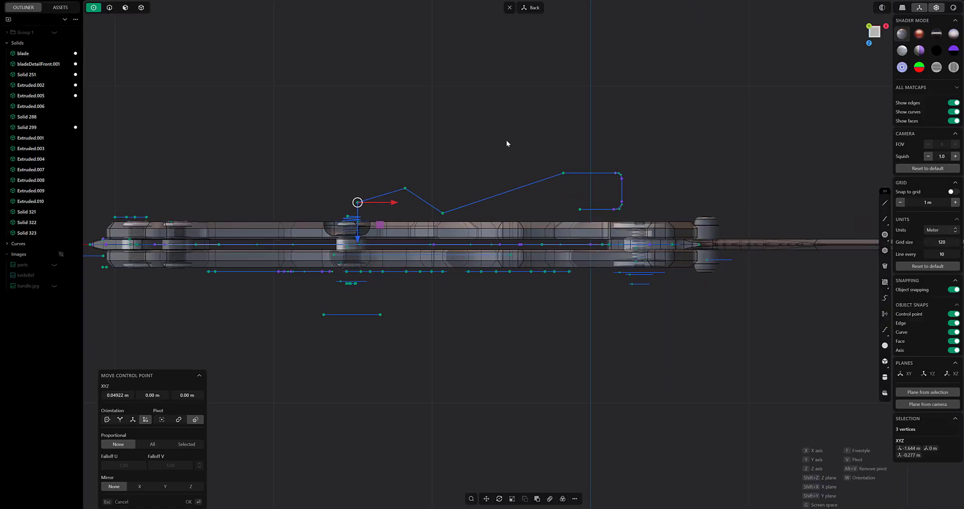
Scale the whole clip profile curve along Z to a little over half its height and move it about 0.03 m toward the handle
{"action": "left_click", "coordinate": [362, 156]}
{"action": "key", "text": "2"}
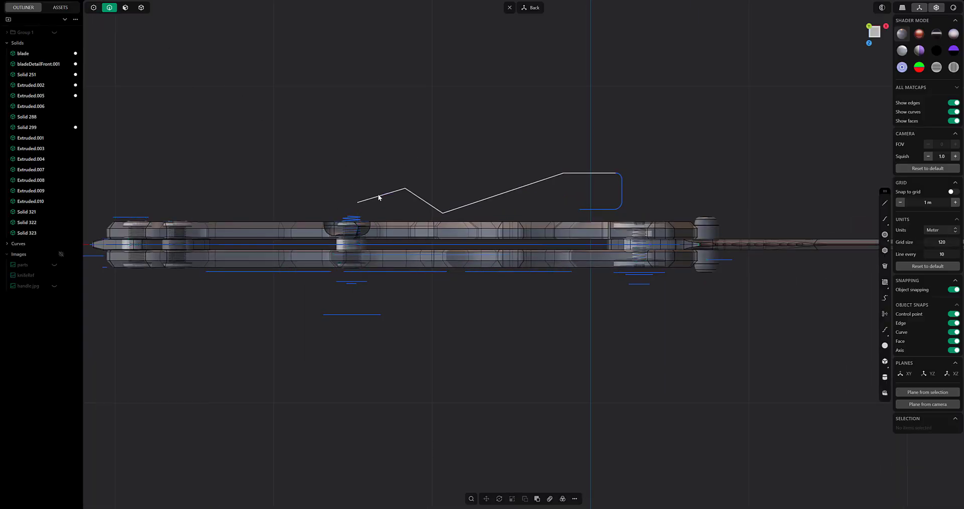
{"action": "left_click", "coordinate": [377, 195]}
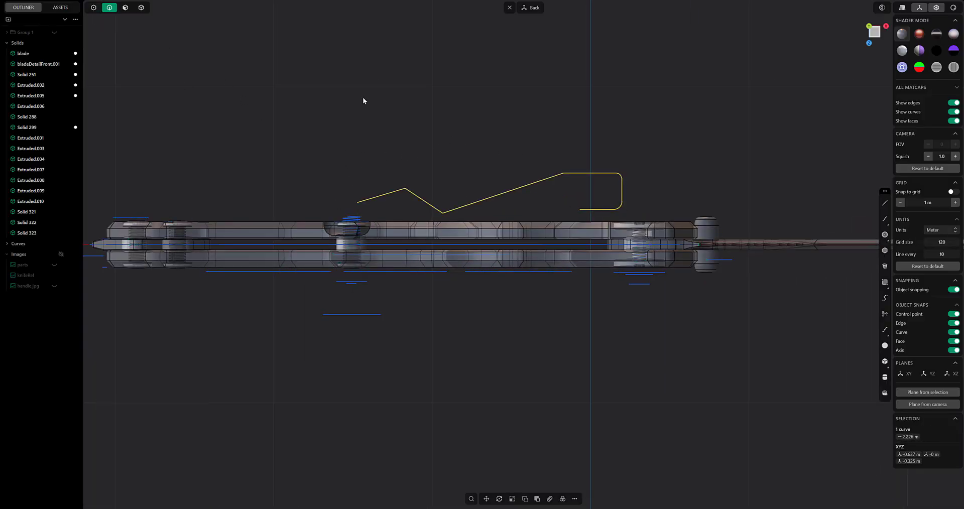
{"action": "key", "text": "3"}
{"action": "key", "text": "s"}
{"action": "left_click", "coordinate": [487, 223]}
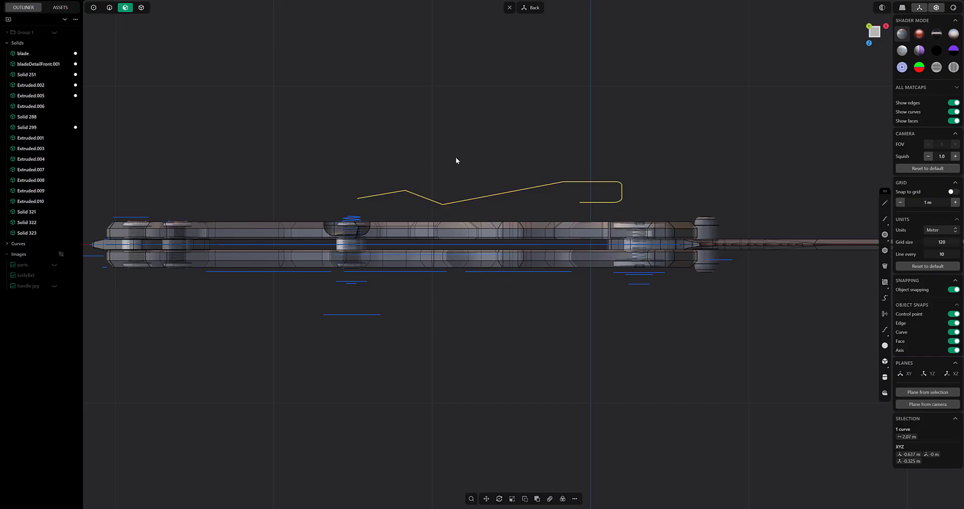
{"action": "key", "text": "g"}
{"action": "left_click", "coordinate": [488, 229]}
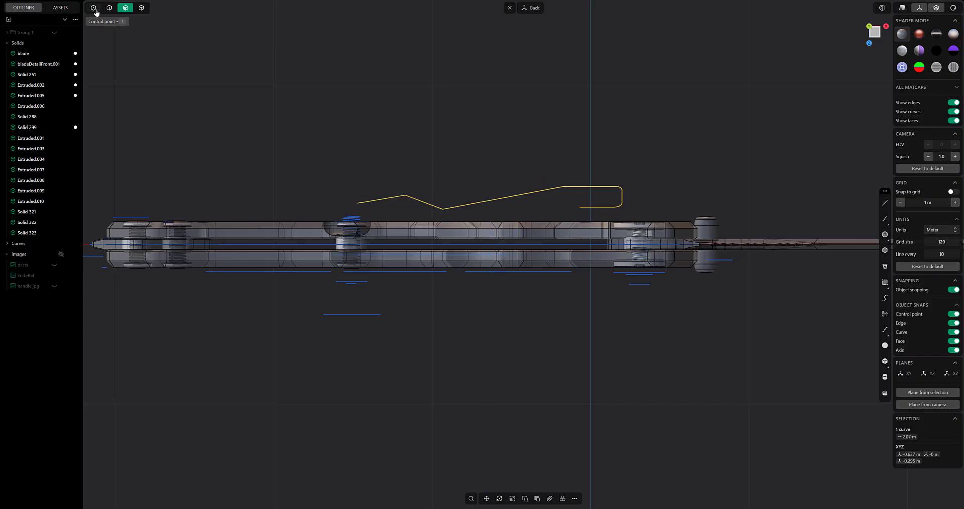
Move the profile's end, peak and valley vertices together away from the handle along Z, centring them at about -0.297 m
{"action": "key", "text": "1"}
{"action": "left_click_drag", "start_coordinate": [322, 176], "coordinate": [431, 219]}
{"action": "key", "text": "g"}
{"action": "key", "text": "Escape"}
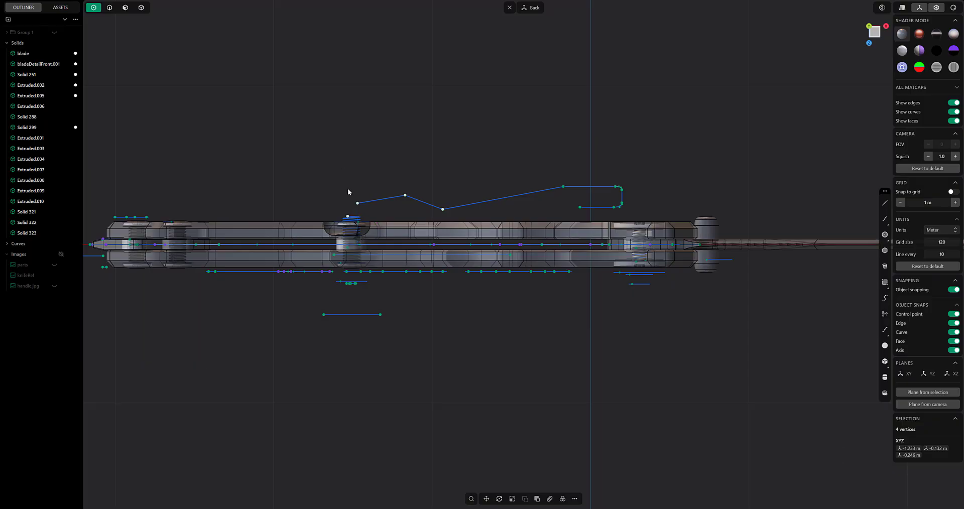
{"action": "left_click_drag", "start_coordinate": [347, 188], "coordinate": [446, 212]}
{"action": "key", "text": "g"}
{"action": "left_click", "coordinate": [355, 234]}
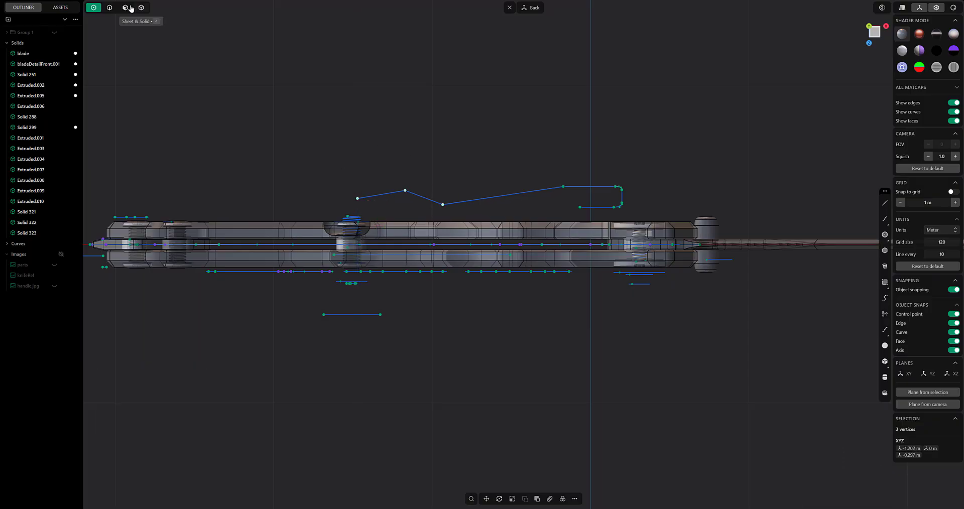
{"action": "left_click", "coordinate": [110, 8]}
{"action": "left_click", "coordinate": [546, 188]}
{"action": "key", "text": "g"}
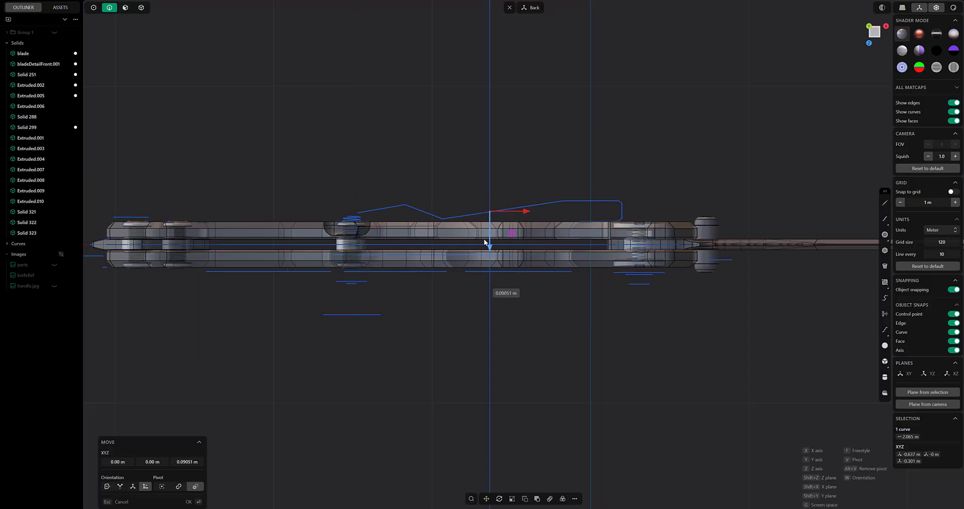
{"action": "left_click", "coordinate": [483, 239]}
Fillet the peak and valley vertices of the clip profile into smooth bends
{"action": "key", "text": "f"}
{"action": "key", "text": "1"}
{"action": "left_click", "coordinate": [334, 180]}
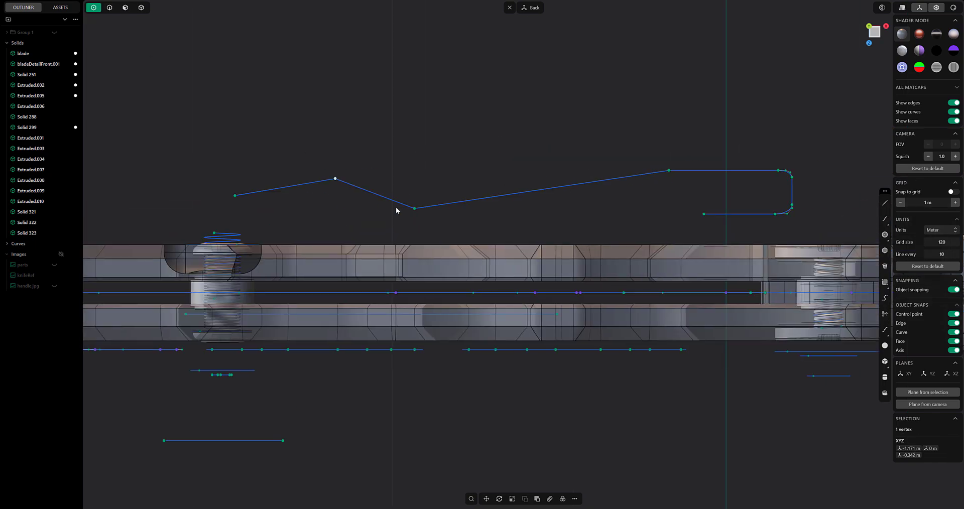
{"action": "left_click", "coordinate": [415, 208], "text": "shift"}
{"action": "right_click", "coordinate": [437, 221]}
{"action": "left_click", "coordinate": [467, 248]}
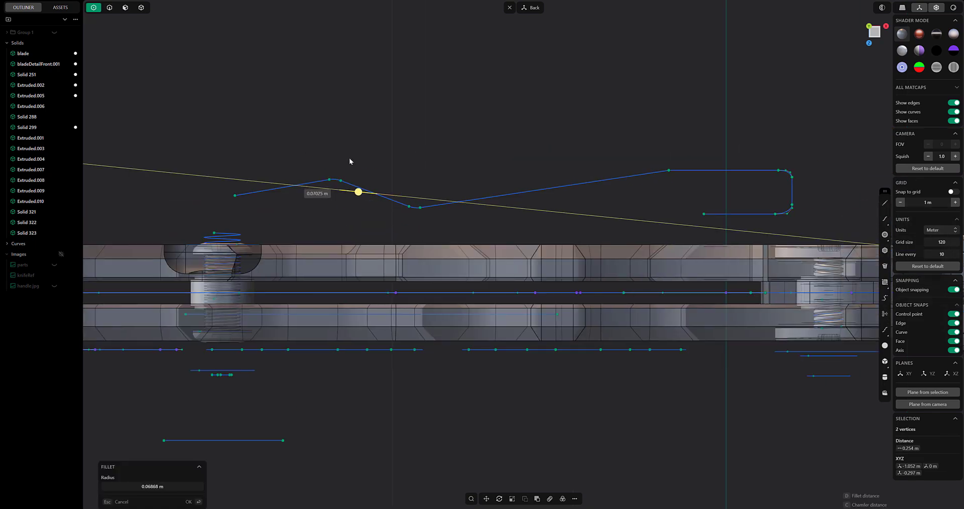
{"action": "scroll", "coordinate": [583, 174], "scroll_direction": "down", "scroll_amount": 4}
{"action": "middle_click_drag", "start_coordinate": [463, 158], "coordinate": [505, 192]}
Move the profile curve about -0.051 m in Y and about 0.025 m in X over the handle scale
{"action": "key", "text": "2"}
{"action": "right_click", "coordinate": [393, 168]}
{"action": "middle_click_drag", "start_coordinate": [527, 246], "coordinate": [533, 267], "text": "alt"}
{"action": "key", "text": "g"}
{"action": "left_click_drag", "start_coordinate": [515, 354], "coordinate": [515, 355]}
{"action": "key", "text": "x"}
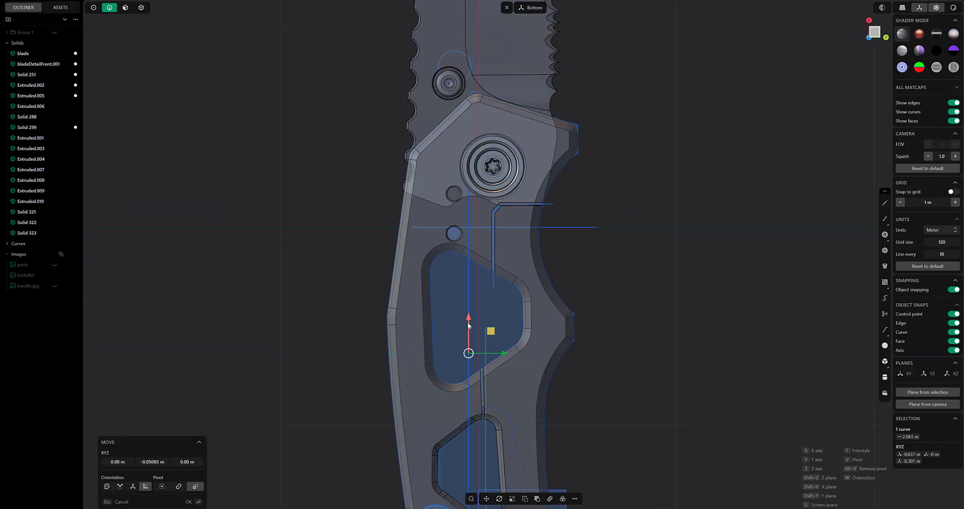
{"action": "middle_click_drag", "start_coordinate": [568, 266], "coordinate": [450, 160]}
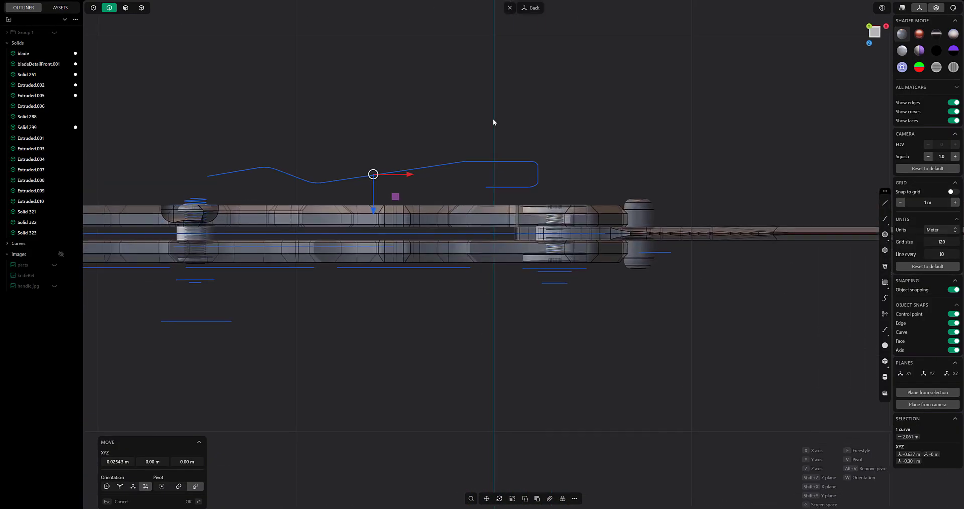
Lengthen the profile's folded-back lower leg by moving its end vertex about -0.061 m along X
{"action": "scroll", "coordinate": [493, 121], "scroll_direction": "up", "scroll_amount": 3}
{"action": "key", "text": "1"}
{"action": "left_click", "coordinate": [481, 225]}
{"action": "key", "text": "g"}
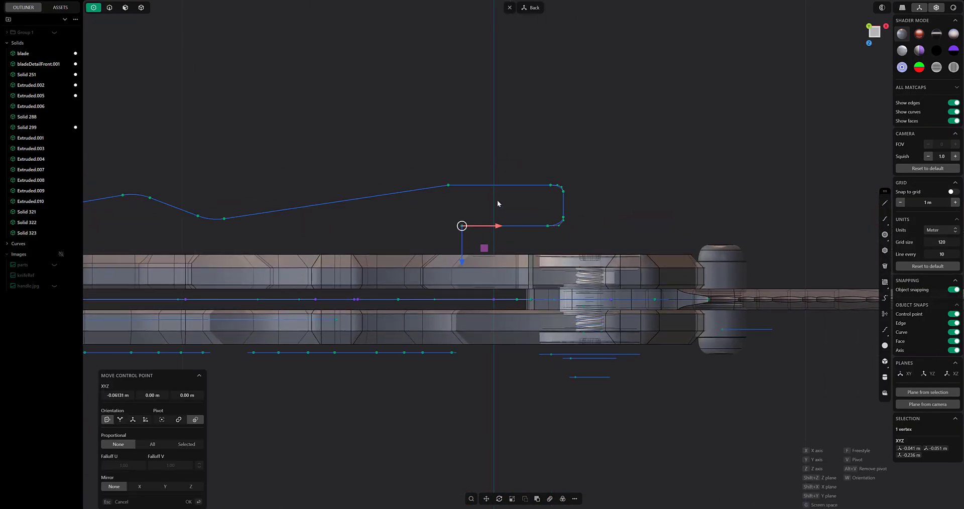
{"action": "left_click", "coordinate": [453, 146]}
Duplicate the profile curve and offset the copy about -0.159 m in Y to set the clip's width
{"action": "key", "text": "2"}
{"action": "scroll", "coordinate": [419, 159], "scroll_direction": "down", "scroll_amount": 4}
{"action": "left_click", "coordinate": [380, 181]}
{"action": "key", "text": "ctrl+KP_7"}
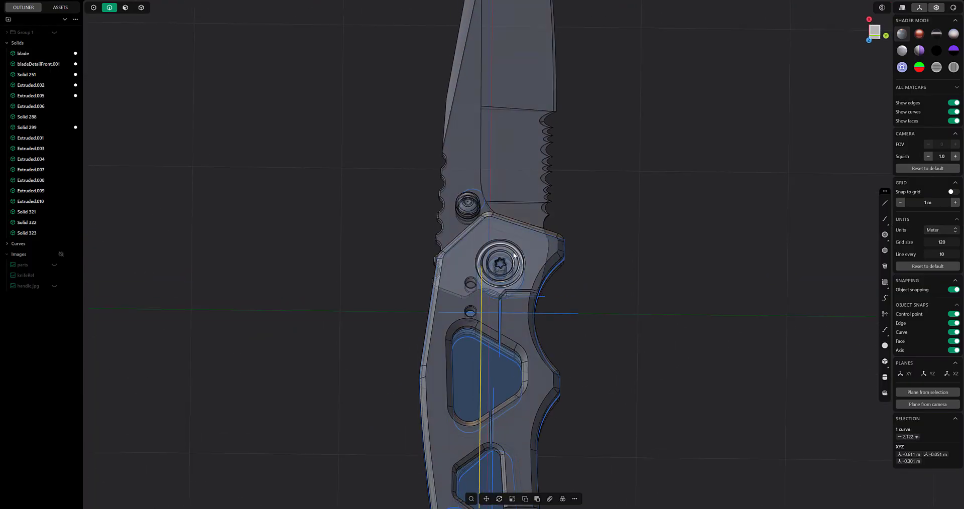
{"action": "scroll", "coordinate": [501, 164], "scroll_direction": "up", "scroll_amount": 3}
{"action": "key", "text": "g"}
{"action": "key", "text": "y"}
{"action": "left_click", "coordinate": [544, 267]}
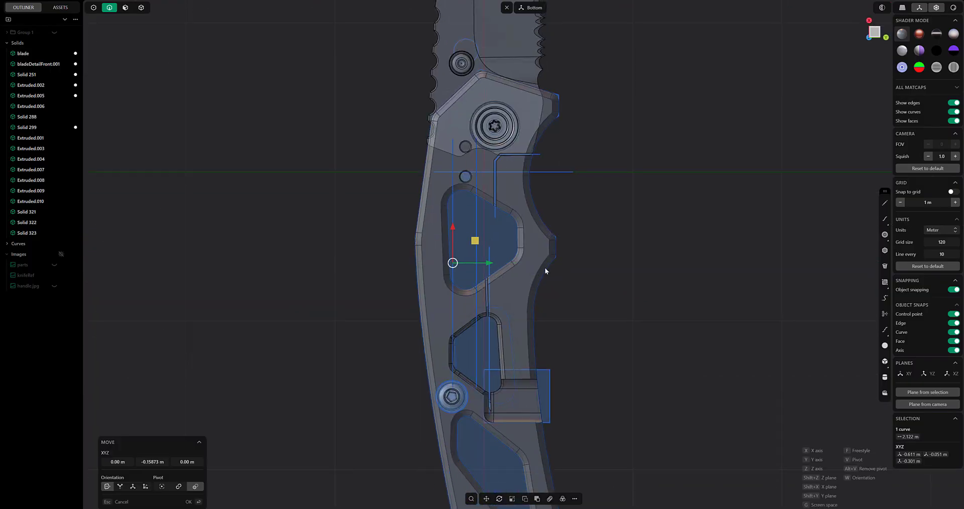
Loft the two profile curves into a clip sheet and isolate it
{"action": "middle_click_drag", "start_coordinate": [544, 267], "coordinate": [522, 173]}
{"action": "key", "text": "l"}
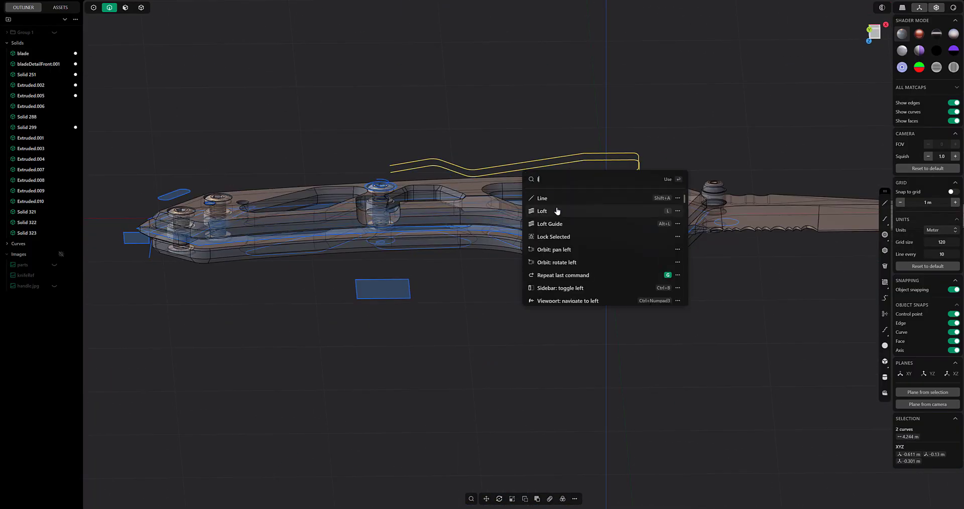
{"action": "key", "text": "Return"}
{"action": "key", "text": "slash"}
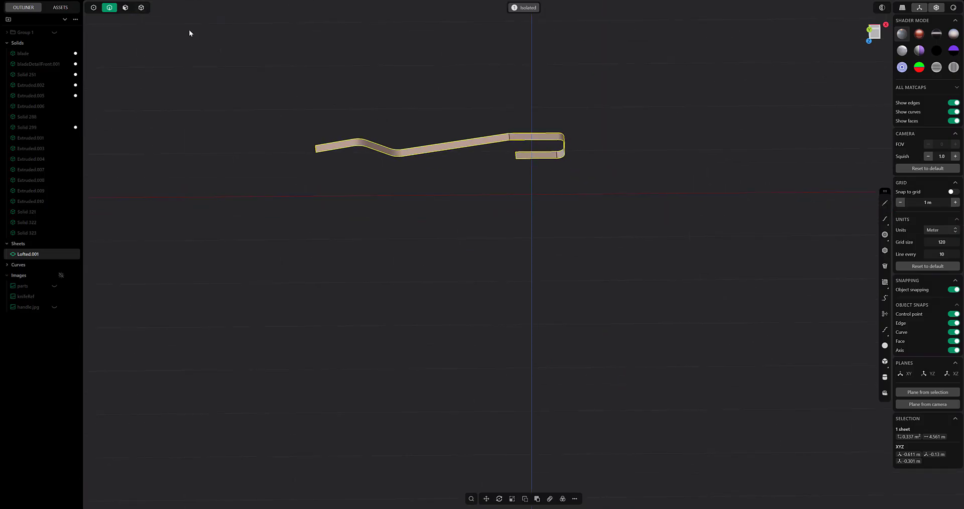
Thicken the lofted clip sheet into a thin solid strip
{"action": "key", "text": "4"}
{"action": "left_click", "coordinate": [372, 150]}
{"action": "right_click", "coordinate": [421, 162]}
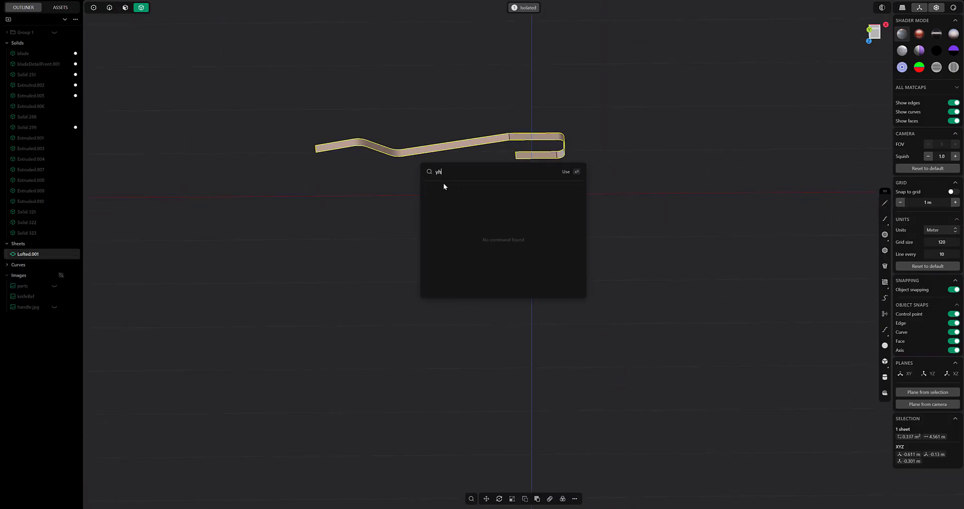
{"action": "type", "text": "t"}
{"action": "left_click", "coordinate": [444, 216]}
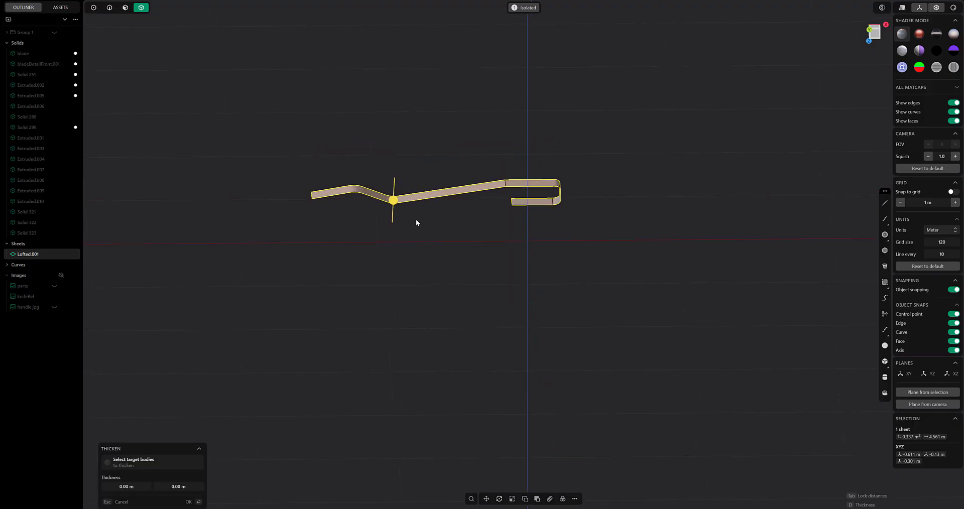
{"action": "scroll", "coordinate": [416, 219], "scroll_direction": "up", "scroll_amount": 3}
{"action": "left_click_drag", "start_coordinate": [395, 256], "coordinate": [396, 254]}
{"action": "right_click", "coordinate": [417, 187]}
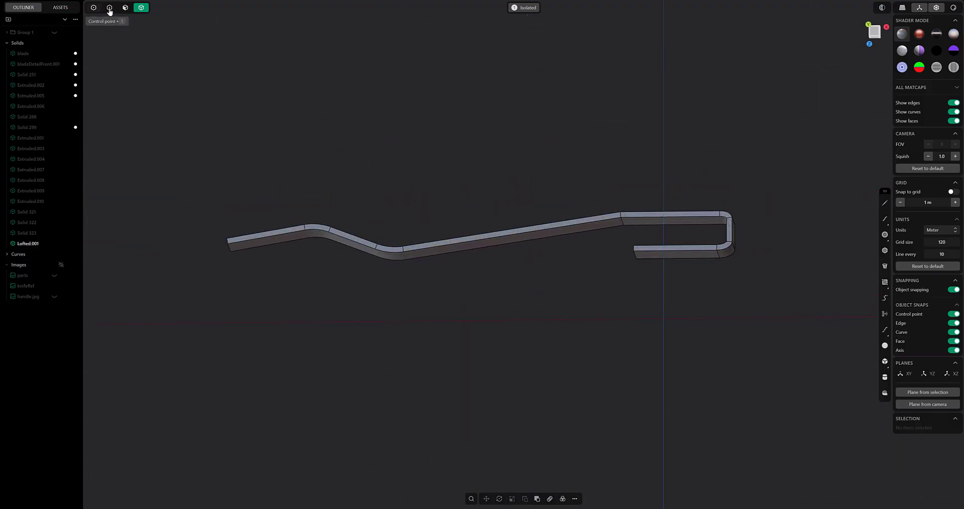
Fillet the two corner edges at the clip's free end with a radius of about 0.035 m
{"action": "left_click", "coordinate": [109, 7]}
{"action": "middle_click_drag", "start_coordinate": [201, 166], "coordinate": [271, 201]}
{"action": "middle_click_drag", "start_coordinate": [397, 261], "coordinate": [346, 231]}
{"action": "scroll", "coordinate": [339, 225], "scroll_direction": "up", "scroll_amount": 2}
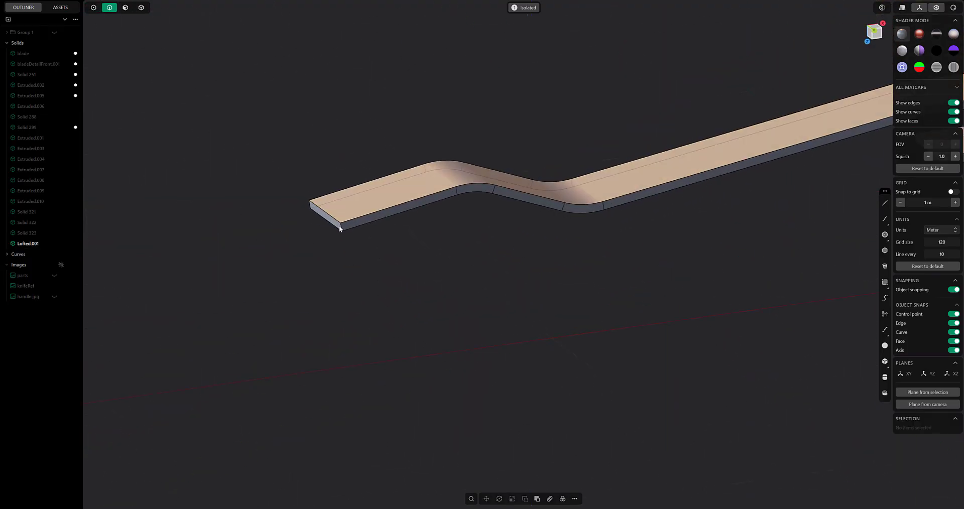
{"action": "left_click", "coordinate": [339, 225]}
{"action": "left_click", "coordinate": [315, 206], "text": "shift"}
{"action": "key", "text": "b"}
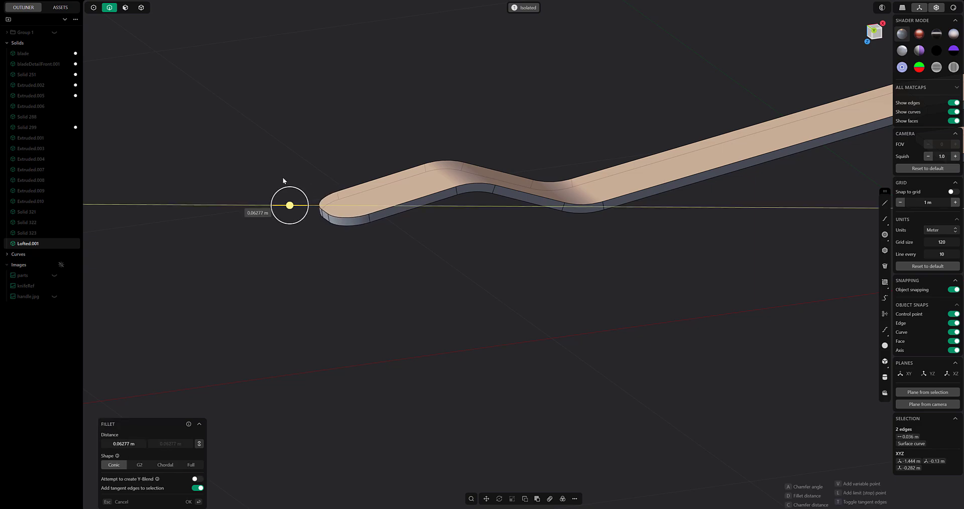
{"action": "left_click", "coordinate": [296, 204]}
{"action": "middle_click_drag", "start_coordinate": [406, 241], "coordinate": [383, 209]}
{"action": "key", "text": "Return"}
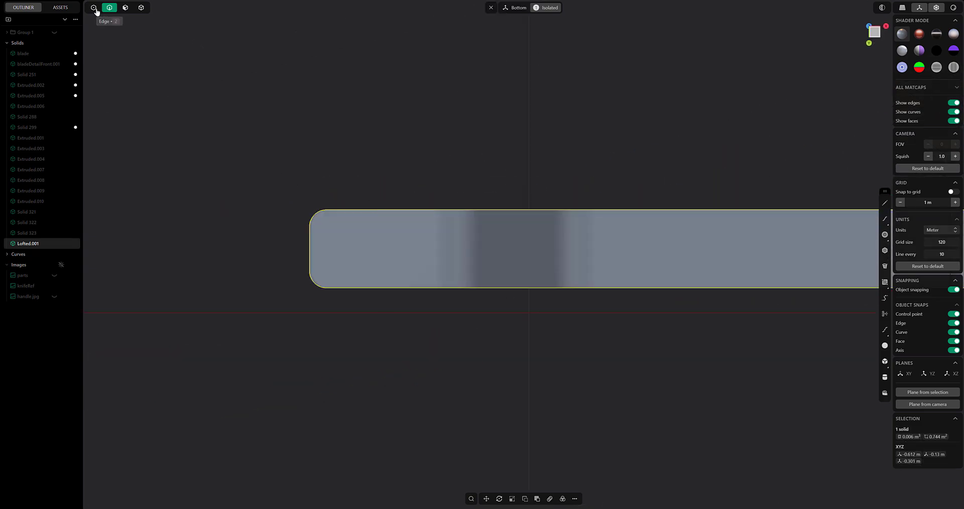
{"action": "left_click", "coordinate": [125, 8]}
{"action": "middle_click_drag", "start_coordinate": [207, 141], "coordinate": [378, 87]}
{"action": "scroll", "coordinate": [392, 218], "scroll_direction": "up", "scroll_amount": 2}
{"action": "left_click", "coordinate": [430, 221]}
{"action": "middle_click_drag", "start_coordinate": [453, 247], "coordinate": [345, 260]}
{"action": "key", "text": "g"}
{"action": "left_click", "coordinate": [133, 440]}
{"action": "left_click_drag", "start_coordinate": [325, 230], "coordinate": [360, 231]}
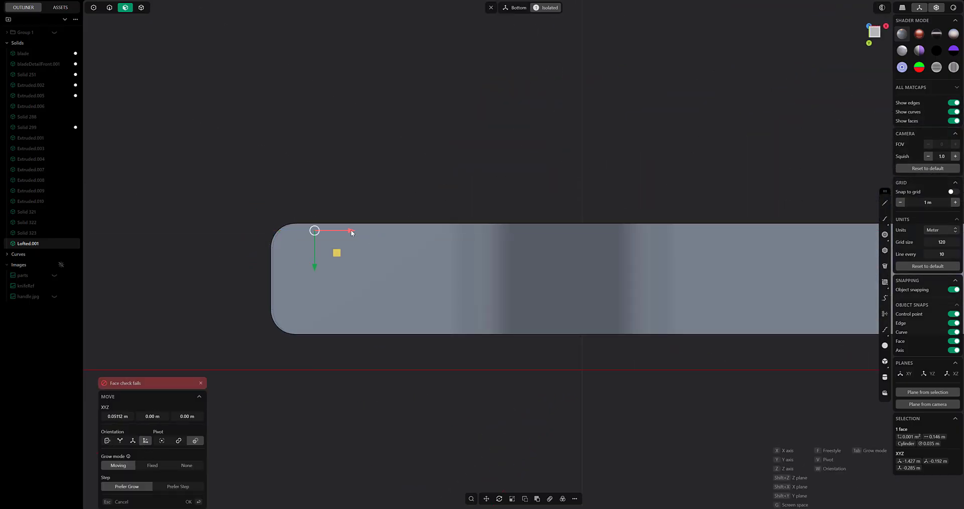
{"action": "key", "text": "Escape"}
Draw a diagonal line about 0.32 m long across one rounded corner of the clip's free end
{"action": "scroll", "coordinate": [352, 193], "scroll_direction": "down", "scroll_amount": 2}
{"action": "left_click", "coordinate": [885, 203]}
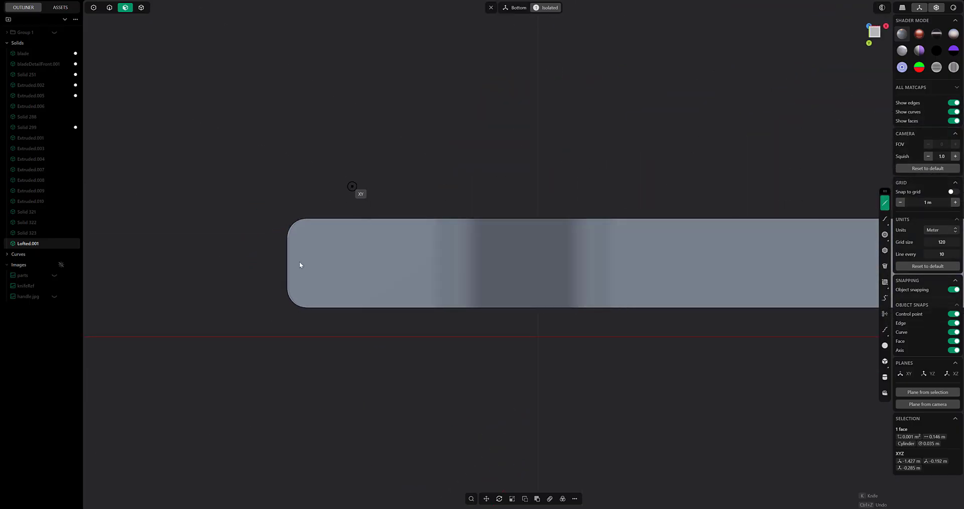
{"action": "left_click", "coordinate": [352, 186]}
{"action": "left_click", "coordinate": [252, 336]}
{"action": "right_click", "coordinate": [253, 301]}
Move the diagonal line about -0.406 m in Z and cut the corner of the clip's free end with it
{"action": "mouse_move", "coordinate": [311, 206]}
{"action": "middle_mouse_down"}
{"action": "mouse_move", "coordinate": [300, 256]}
{"action": "mouse_move", "coordinate": [296, 216]}
{"action": "middle_mouse_up"}
{"action": "key", "text": "g"}
{"action": "key", "text": "z"}
{"action": "left_click", "coordinate": [290, 148]}
{"action": "middle_click_drag", "start_coordinate": [352, 264], "coordinate": [365, 219]}
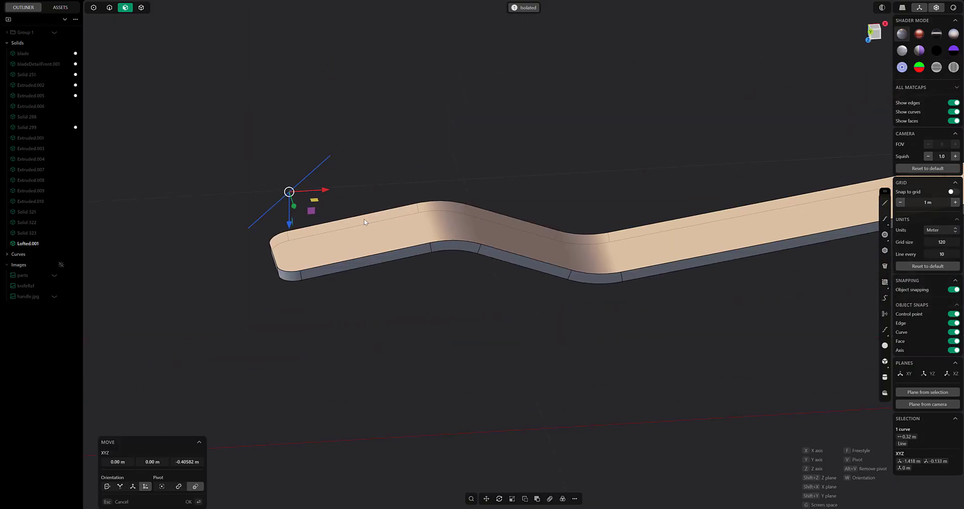
{"action": "type", "text": "fc"}
{"action": "left_click", "coordinate": [396, 249]}
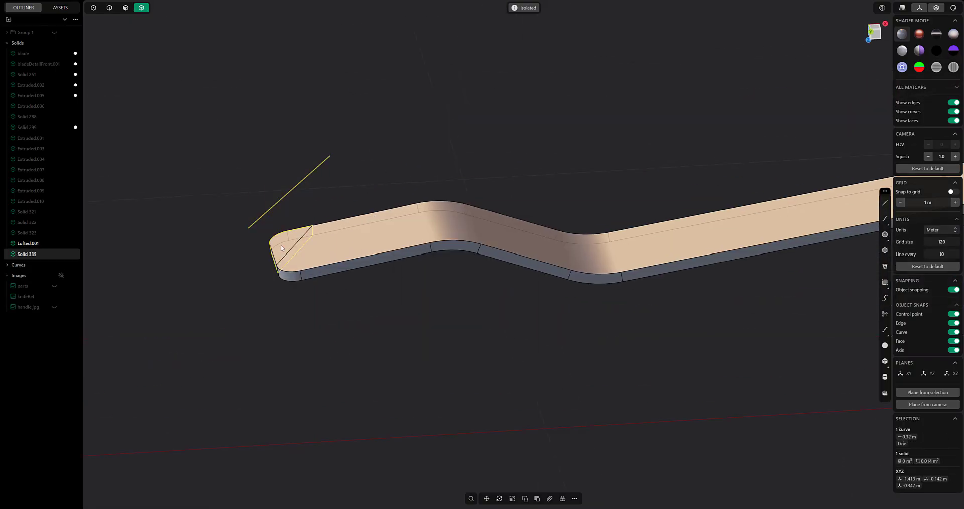
Fillet the corner edges left by the diagonal cut at the clip's free end
{"action": "left_click", "coordinate": [109, 8]}
{"action": "middle_click_drag", "start_coordinate": [321, 186], "coordinate": [570, 223]}
{"action": "left_click", "coordinate": [441, 247]}
{"action": "key", "text": "b"}
{"action": "key", "text": "q"}
{"action": "left_click", "coordinate": [570, 223]}
{"action": "key", "text": "Escape"}
{"action": "left_click", "coordinate": [568, 221]}
{"action": "left_click_drag", "start_coordinate": [568, 222], "coordinate": [549, 234]}
{"action": "middle_click_drag", "start_coordinate": [604, 240], "coordinate": [467, 227], "text": "shift"}
{"action": "left_click", "coordinate": [513, 220]}
{"action": "left_click_drag", "start_coordinate": [515, 223], "coordinate": [572, 235]}
{"action": "key", "text": "Return"}
Fillet the clip's outline edges, including those of the folded leg's end face, by about 0.004 m
{"action": "middle_click_drag", "start_coordinate": [571, 234], "coordinate": [495, 215]}
{"action": "scroll", "coordinate": [439, 286], "scroll_direction": "down", "scroll_amount": 5}
{"action": "key", "text": "f"}
{"action": "scroll", "coordinate": [434, 249], "scroll_direction": "up", "scroll_amount": 3}
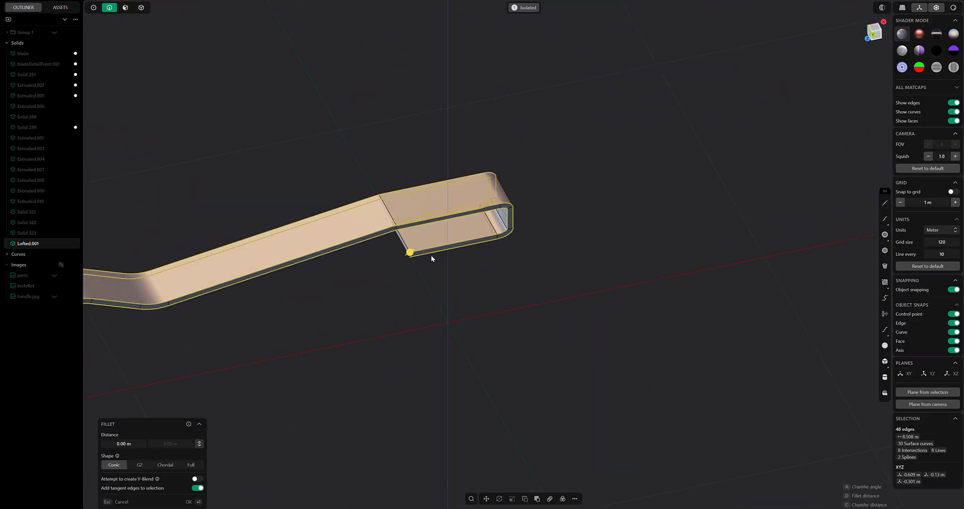
{"action": "middle_click_drag", "start_coordinate": [432, 256], "coordinate": [406, 232]}
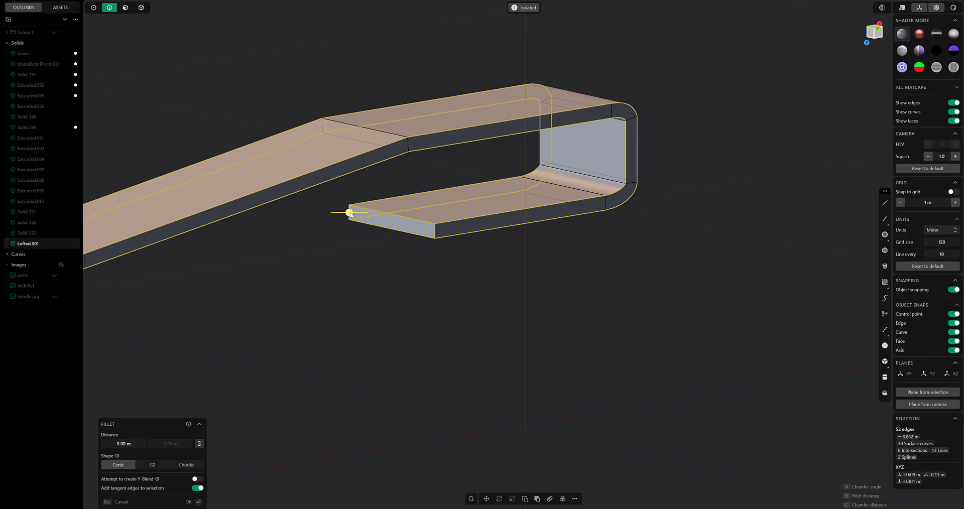
{"action": "key", "text": "c"}
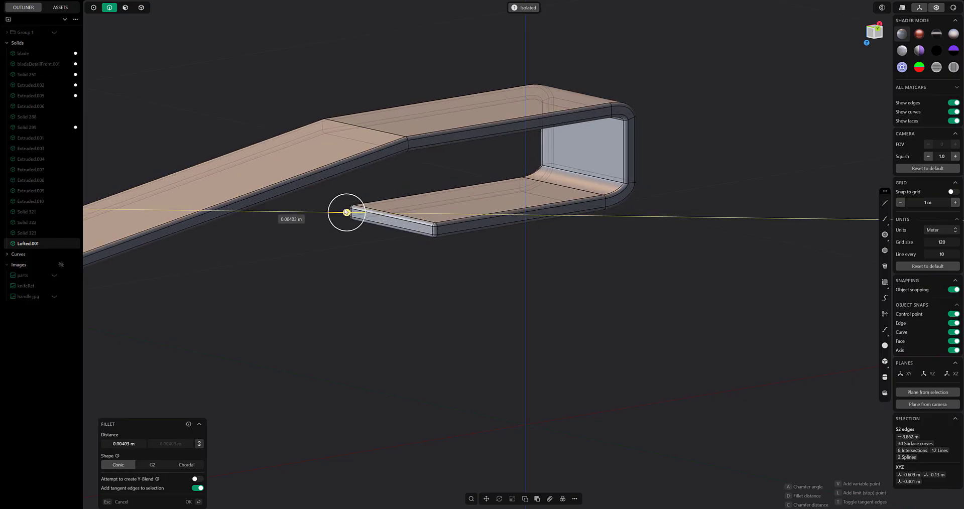
{"action": "key", "text": "Escape"}
{"action": "middle_click_drag", "start_coordinate": [344, 272], "coordinate": [390, 189]}
{"action": "left_click", "coordinate": [340, 195]}
{"action": "key", "text": "f"}
{"action": "left_click_drag", "start_coordinate": [305, 125], "coordinate": [308, 155]}
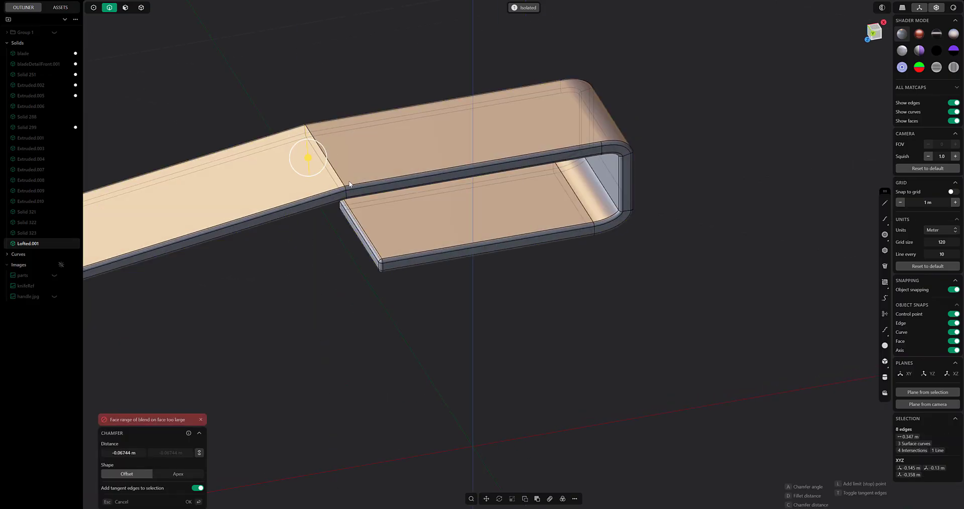
{"action": "key", "text": "Escape"}
{"action": "left_click", "coordinate": [333, 169]}
{"action": "key", "text": "c"}
{"action": "middle_click_drag", "start_coordinate": [396, 279], "coordinate": [456, 185]}
{"action": "key", "text": "f"}
Bring back the full knife and isolate the handle scale beneath the clip
{"action": "key", "text": "4"}
{"action": "key", "text": "Escape"}
{"action": "key", "text": "/"}
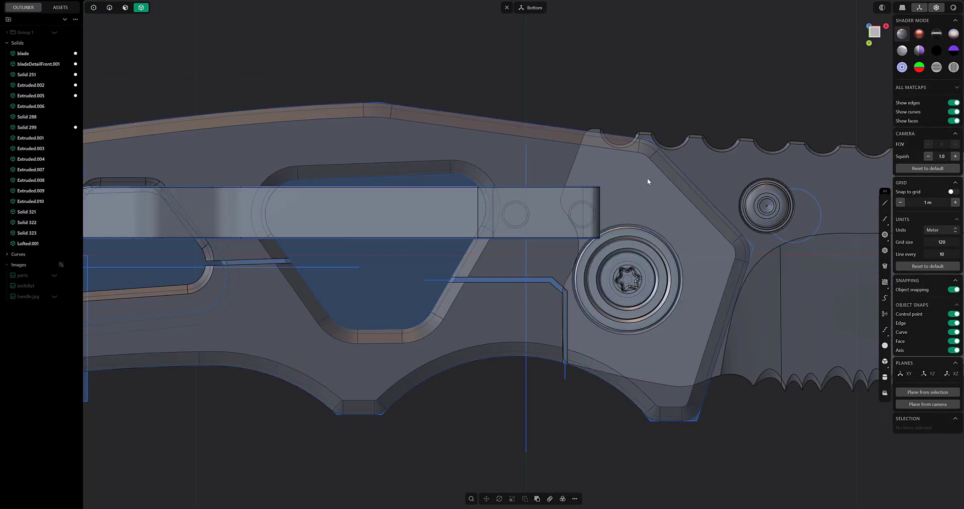
{"action": "left_click", "coordinate": [559, 232]}
{"action": "middle_click_drag", "start_coordinate": [559, 232], "coordinate": [543, 272]}
{"action": "key", "text": "/"}
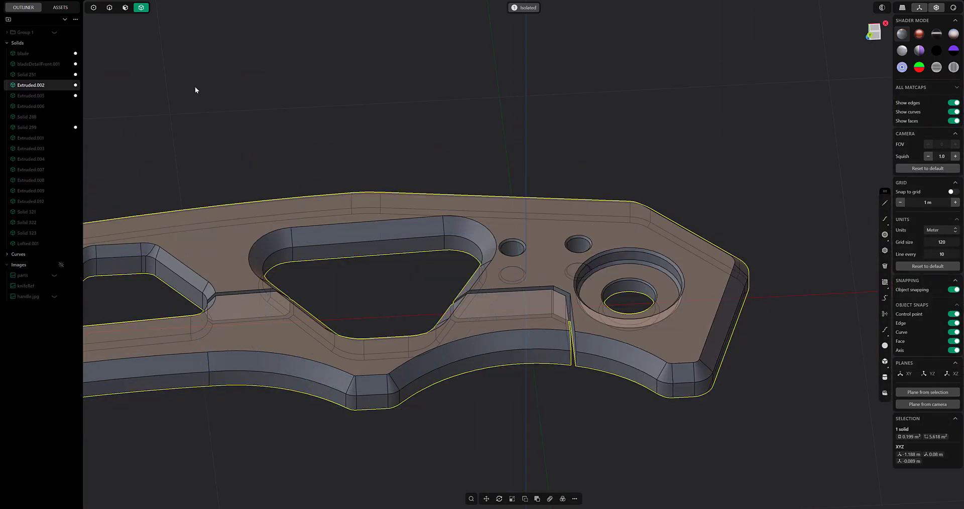
Duplicate the walls of the scale's two small round holes and move the copies along Z to about -0.353 m, clear of the scale
{"action": "key", "text": "3"}
{"action": "left_click", "coordinate": [578, 244]}
{"action": "left_click", "coordinate": [512, 248], "text": "shift"}
{"action": "key", "text": "ctrl+d"}
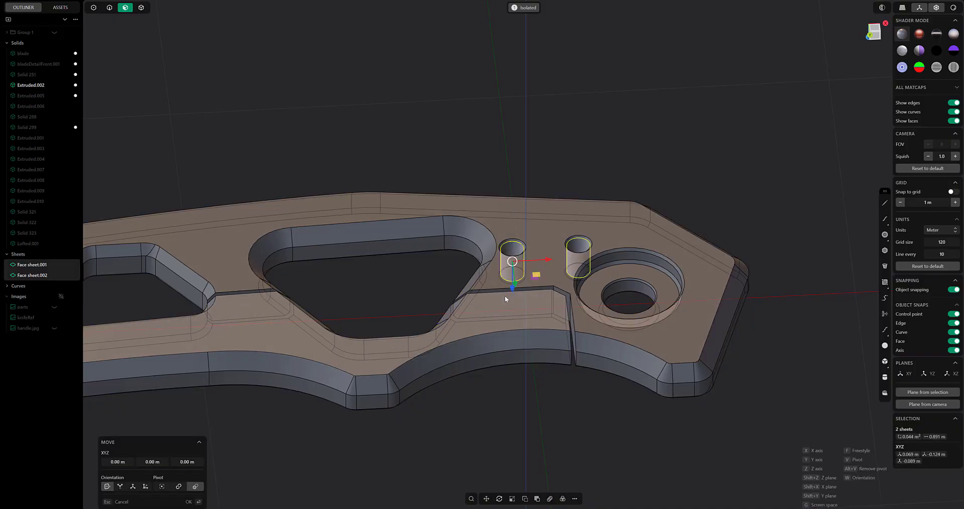
{"action": "middle_click_drag", "start_coordinate": [504, 298], "coordinate": [580, 159]}
{"action": "left_click", "coordinate": [580, 159]}
Cap the open ends of the two duplicated hole walls to make solid cylinders
{"action": "right_click", "coordinate": [571, 173]}
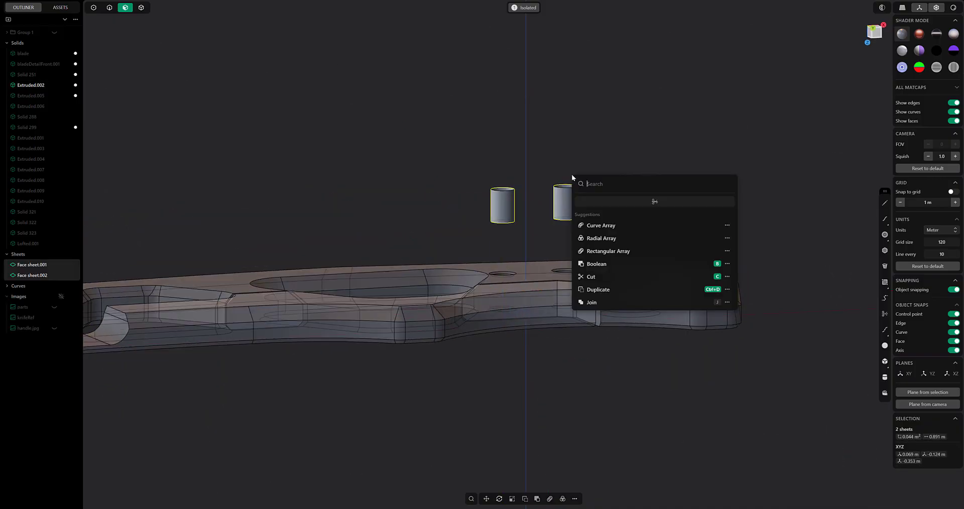
{"action": "left_click", "coordinate": [601, 218]}
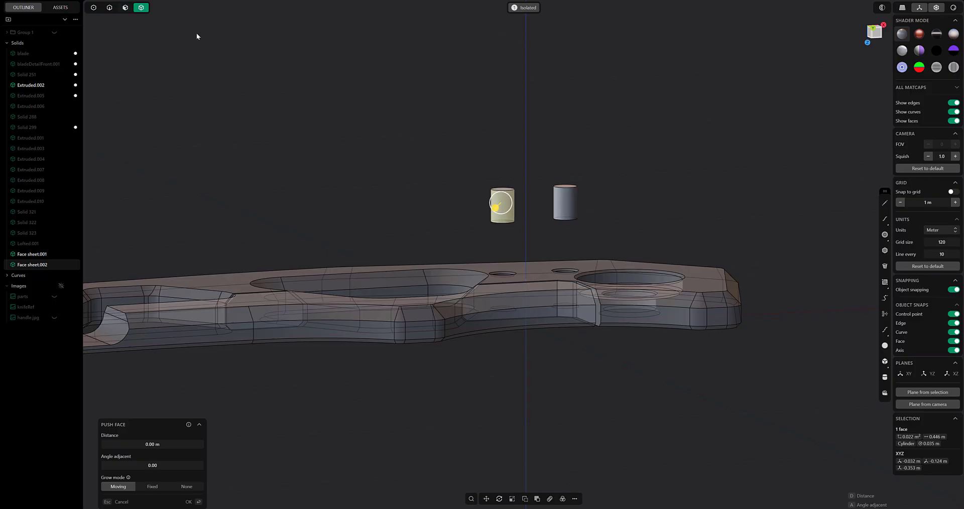
Lengthen both cylinders so they reach from the scale's surface to well above the clip, and bring back the full knife
{"action": "left_click", "coordinate": [509, 208]}
{"action": "key", "text": "e"}
{"action": "left_click", "coordinate": [332, 118]}
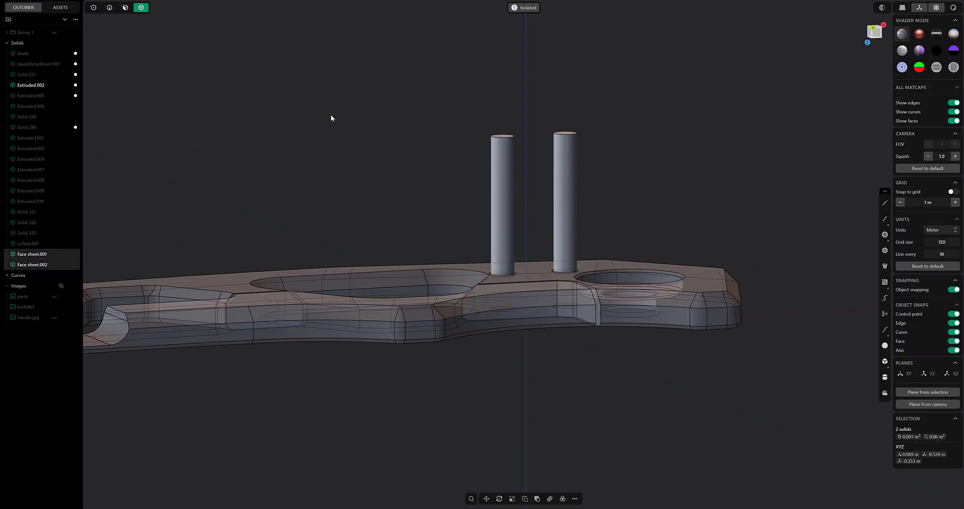
{"action": "left_click", "coordinate": [446, 89]}
{"action": "key", "text": "slash"}
Try to cut both cylinders out of the pocket clip with a Boolean difference
{"action": "left_click", "coordinate": [455, 207]}
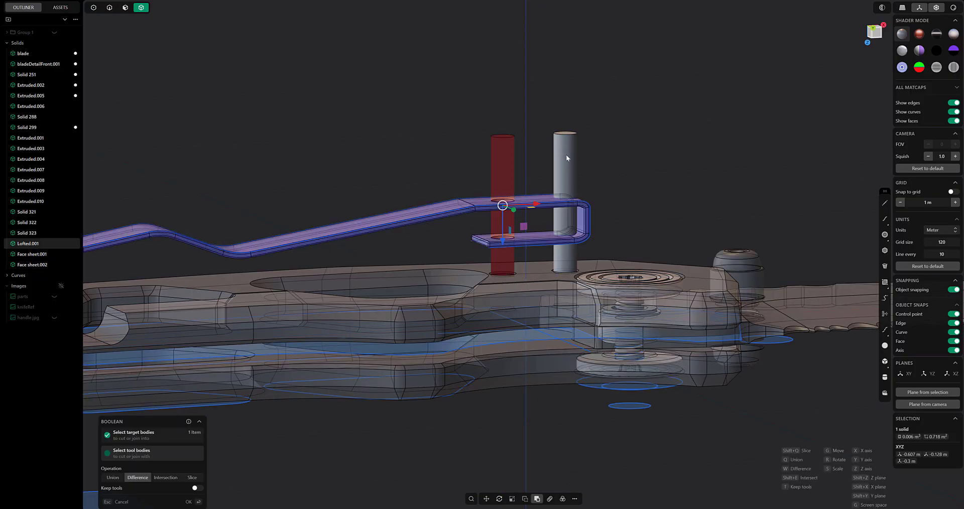
{"action": "key", "text": "ctrl+KP_7"}
{"action": "middle_click_drag", "start_coordinate": [590, 243], "coordinate": [459, 116]}
{"action": "key", "text": "KP_7"}
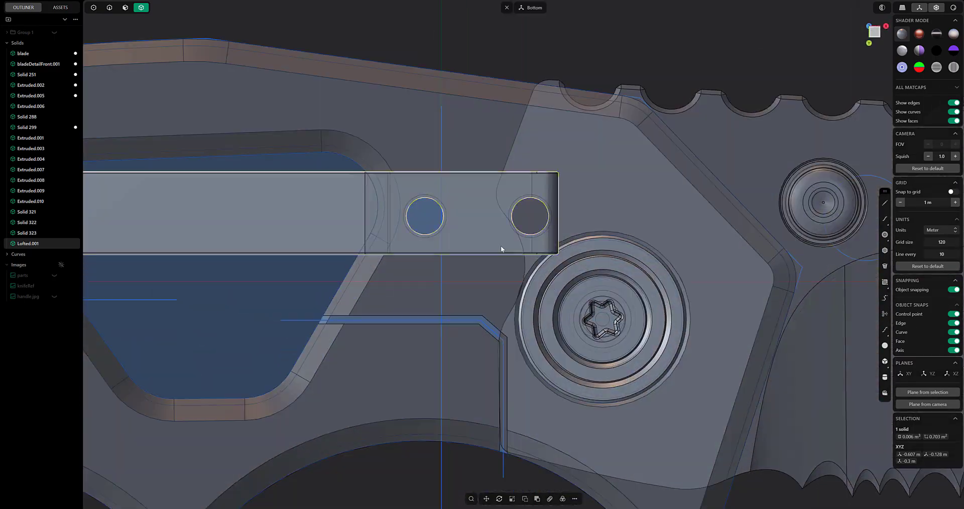
{"action": "middle_click_drag", "start_coordinate": [486, 206], "coordinate": [473, 140]}
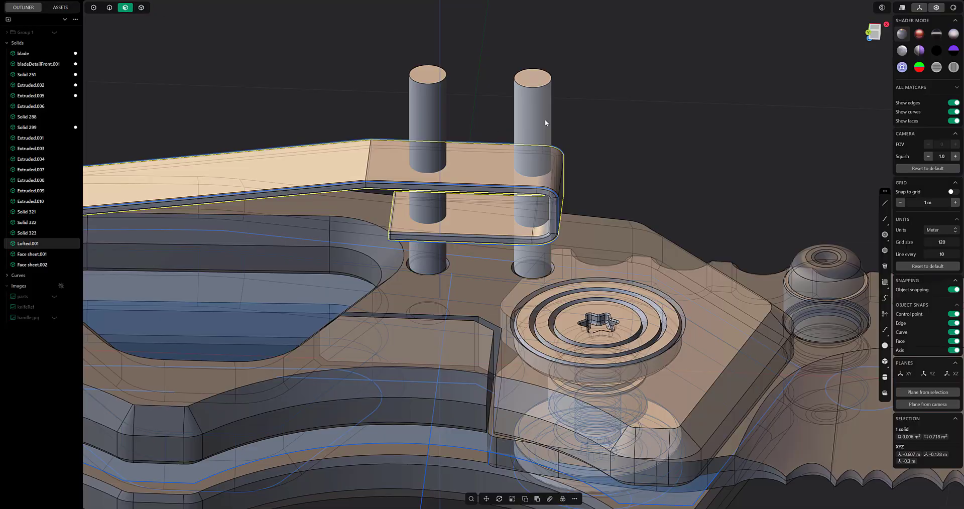
Move the cylinder nearest the clip's bend about -0.035 m along X, away from the bend
{"action": "key", "text": "KP_1"}
{"action": "left_click", "coordinate": [537, 130]}
{"action": "middle_click_drag", "start_coordinate": [607, 143], "coordinate": [593, 171]}
{"action": "key", "text": "g"}
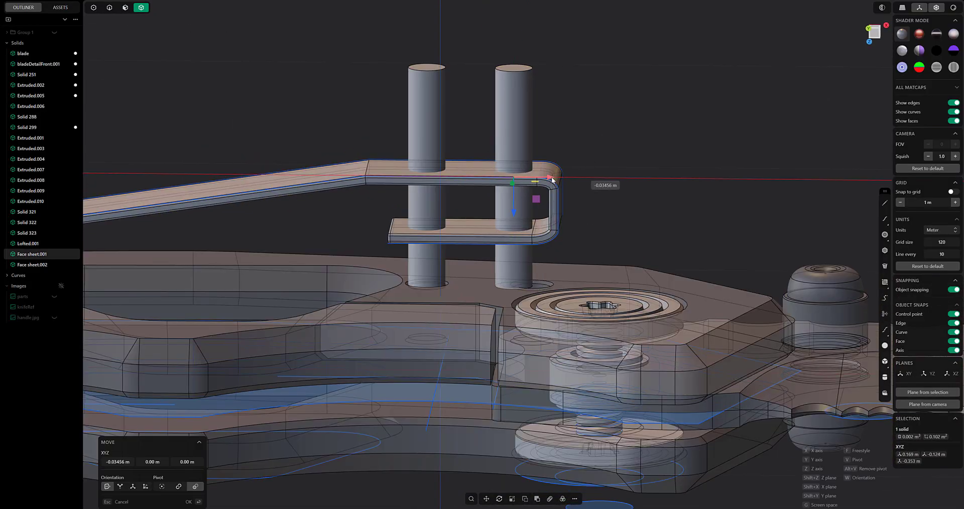
{"action": "left_click", "coordinate": [577, 129]}
Subtract both cylinders from the pocket clip with a Boolean difference to cut holes through its two legs
{"action": "left_click", "coordinate": [361, 166]}
{"action": "key", "text": "ctrl+minus"}
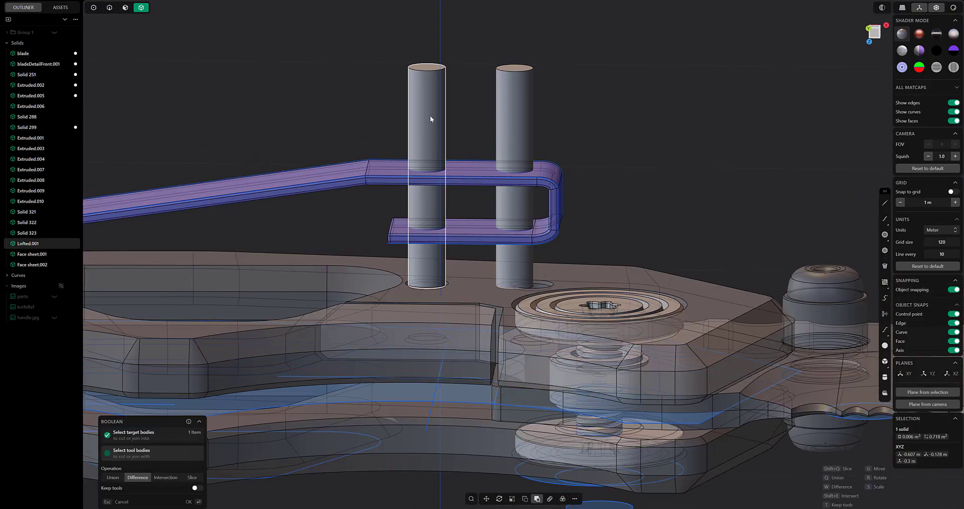
{"action": "left_click", "coordinate": [429, 116]}
{"action": "left_click", "coordinate": [516, 116]}
{"action": "key", "text": "Return"}
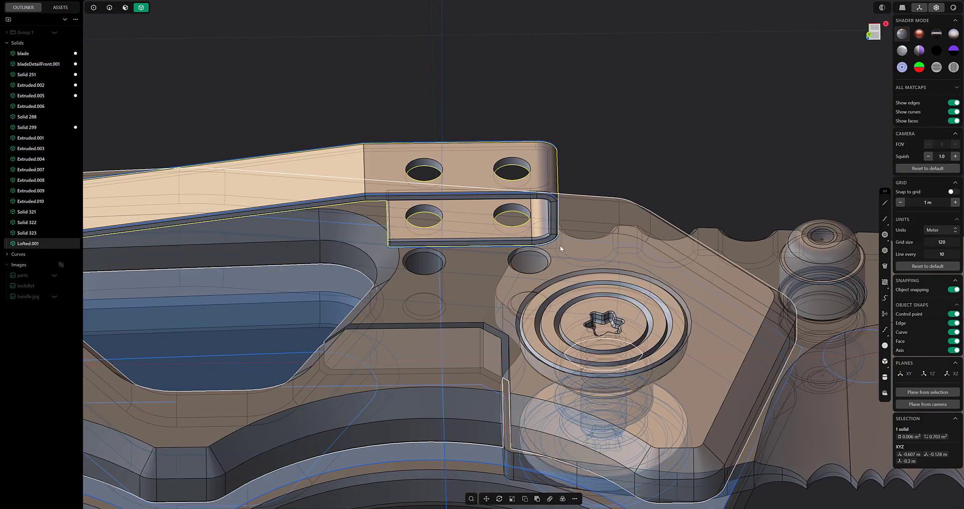
Isolate the clip and handle scale, and shift the scale's small hole nearest the pivot about -0.033 m along X, including its chamfers
{"action": "left_click", "coordinate": [560, 245], "text": "shift"}
{"action": "key", "text": "slash"}
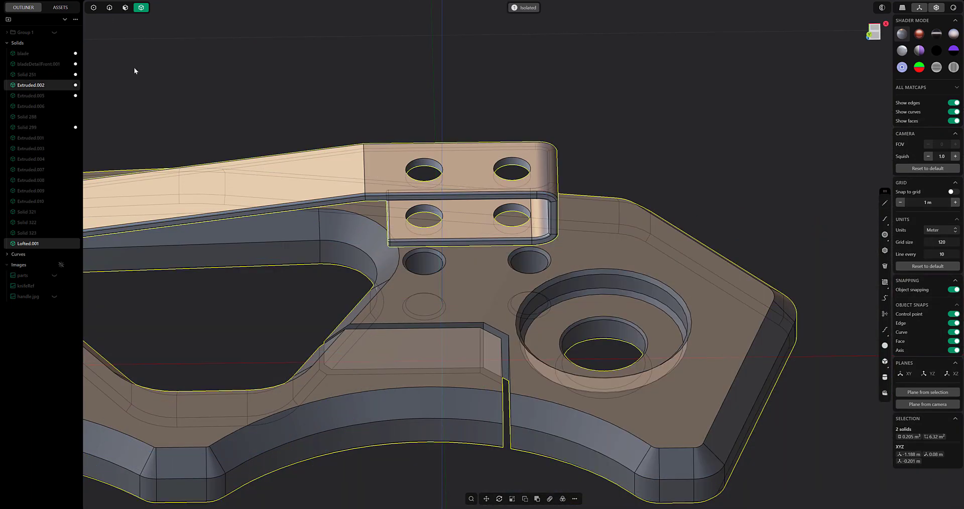
{"action": "key", "text": "3"}
{"action": "scroll", "coordinate": [427, 181], "scroll_direction": "up", "scroll_amount": 5}
{"action": "left_click", "coordinate": [427, 180]}
{"action": "key", "text": "o"}
{"action": "left_click", "coordinate": [396, 383], "text": "shift"}
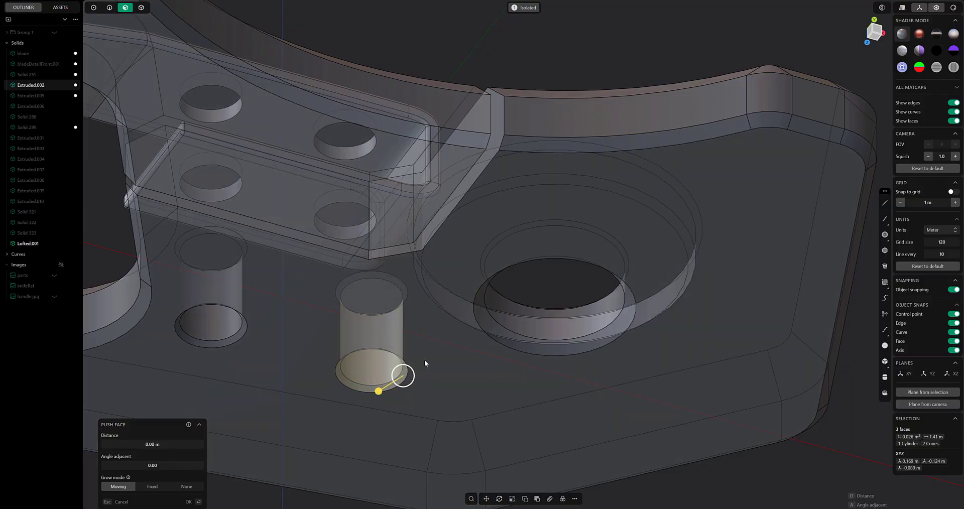
{"action": "middle_click_drag", "start_coordinate": [423, 359], "coordinate": [440, 471], "text": "alt"}
{"action": "key", "text": "g"}
{"action": "scroll", "coordinate": [443, 179], "scroll_direction": "up", "scroll_amount": 2}
{"action": "middle_click_drag", "start_coordinate": [443, 180], "coordinate": [552, 262], "text": "shift"}
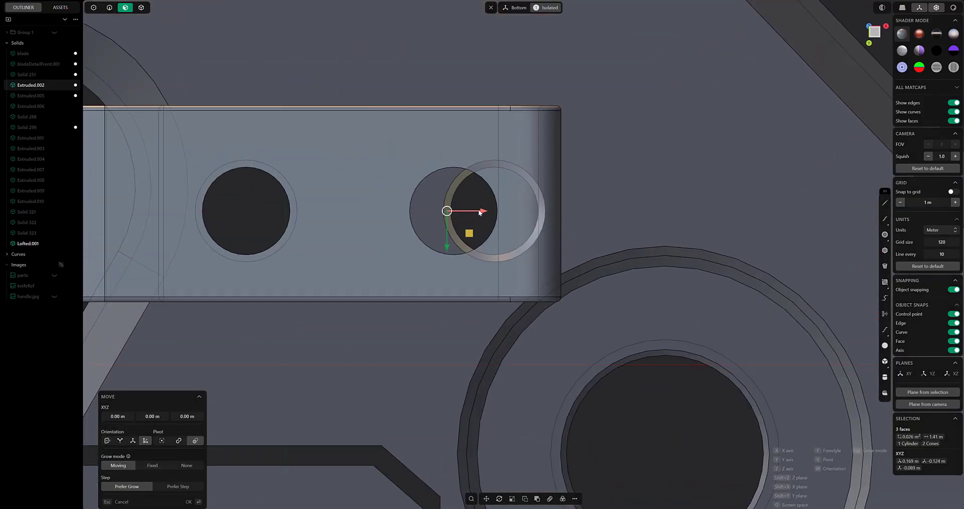
{"action": "left_click_drag", "start_coordinate": [479, 213], "coordinate": [440, 211]}
{"action": "middle_click_drag", "start_coordinate": [533, 235], "coordinate": [564, 121], "text": "alt"}
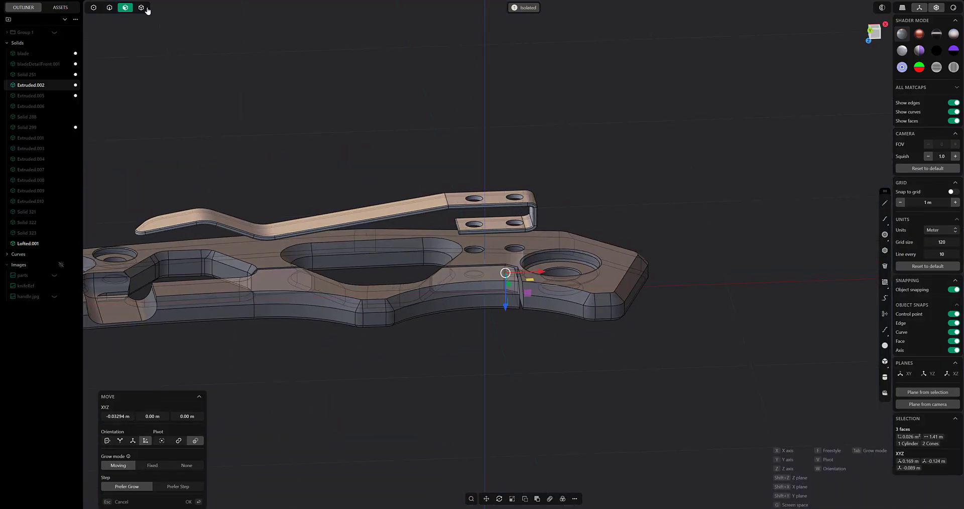
Move the clip about 0.094 m along Z to seat its folded leg on the scale, and bring back the full knife
{"action": "left_click", "coordinate": [405, 220]}
{"action": "key", "text": "ctrl+KP_1"}
{"action": "key", "text": "g"}
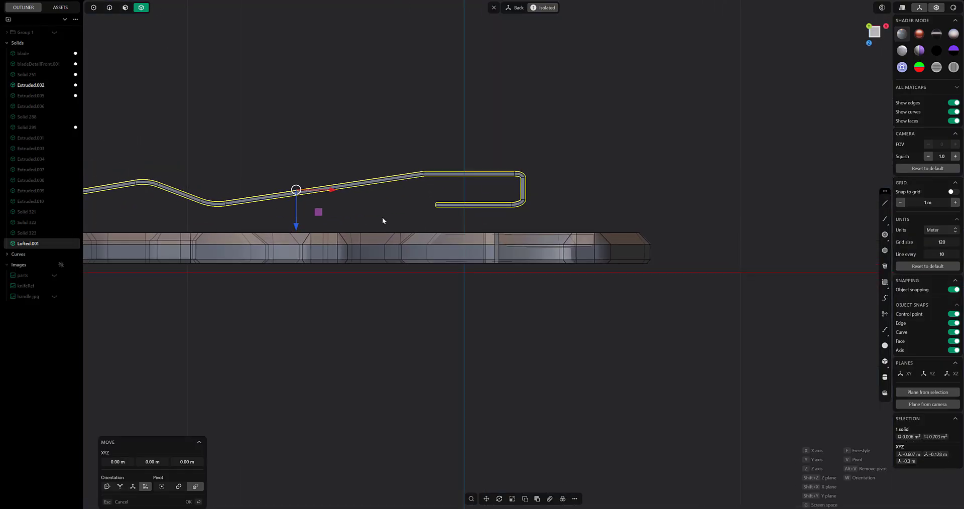
{"action": "left_click", "coordinate": [142, 487]}
{"action": "scroll", "coordinate": [472, 271], "scroll_direction": "up", "scroll_amount": 2}
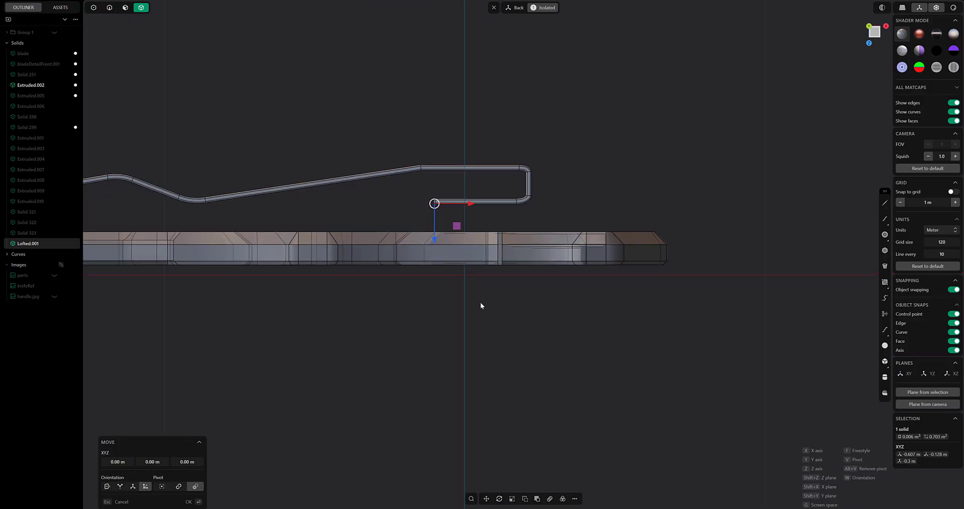
{"action": "left_click_drag", "start_coordinate": [427, 221], "coordinate": [425, 232]}
{"action": "scroll", "coordinate": [346, 235], "scroll_direction": "down", "scroll_amount": 4}
{"action": "middle_click_drag", "start_coordinate": [321, 216], "coordinate": [294, 349]}
{"action": "scroll", "coordinate": [389, 177], "scroll_direction": "down", "scroll_amount": 4}
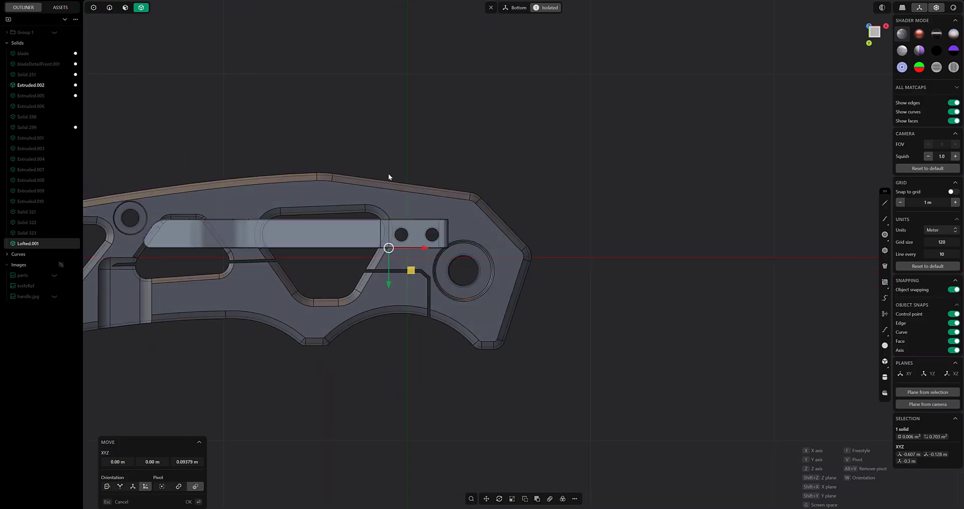
{"action": "key", "text": "Return"}
{"action": "left_click", "coordinate": [500, 168]}
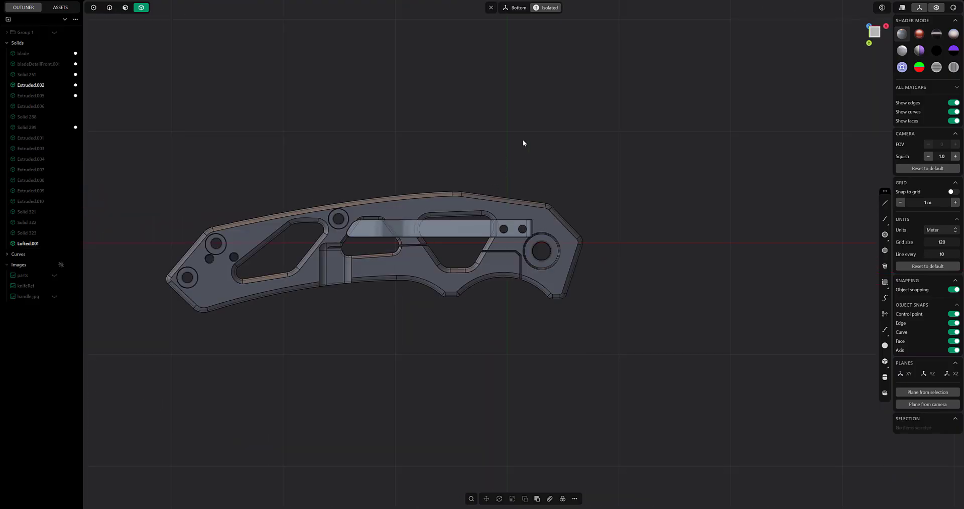
{"action": "key", "text": "/"}
Hide all the construction curves
{"action": "scroll", "coordinate": [337, 172], "scroll_direction": "up", "scroll_amount": 3}
{"action": "left_click", "coordinate": [337, 172]}
{"action": "middle_click_drag", "start_coordinate": [338, 172], "coordinate": [92, 178]}
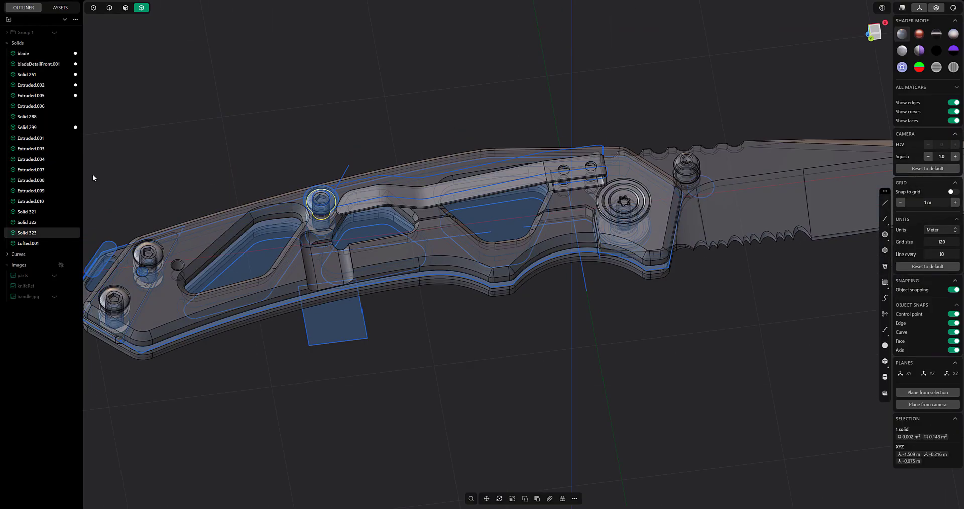
{"action": "left_click", "coordinate": [58, 44]}
{"action": "key", "text": "ctrl+KP_7"}
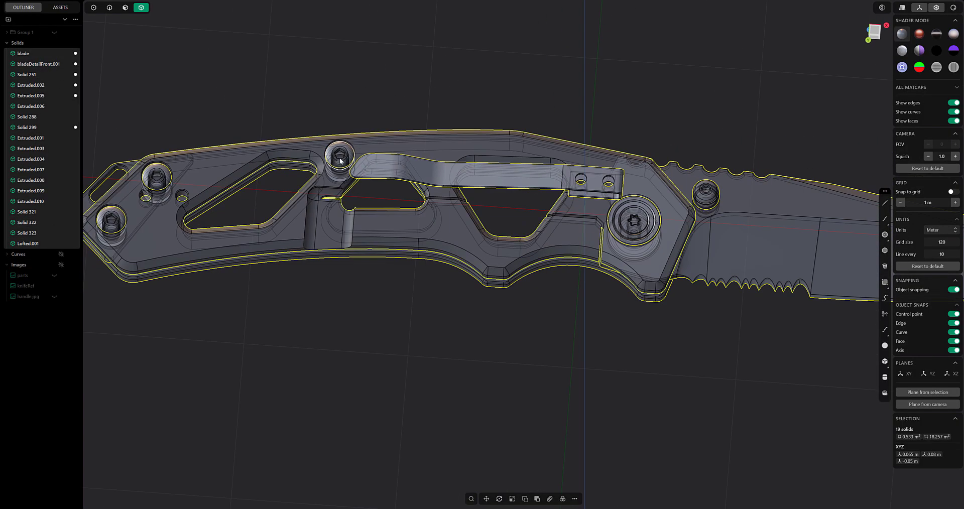
{"action": "key", "text": "g"}
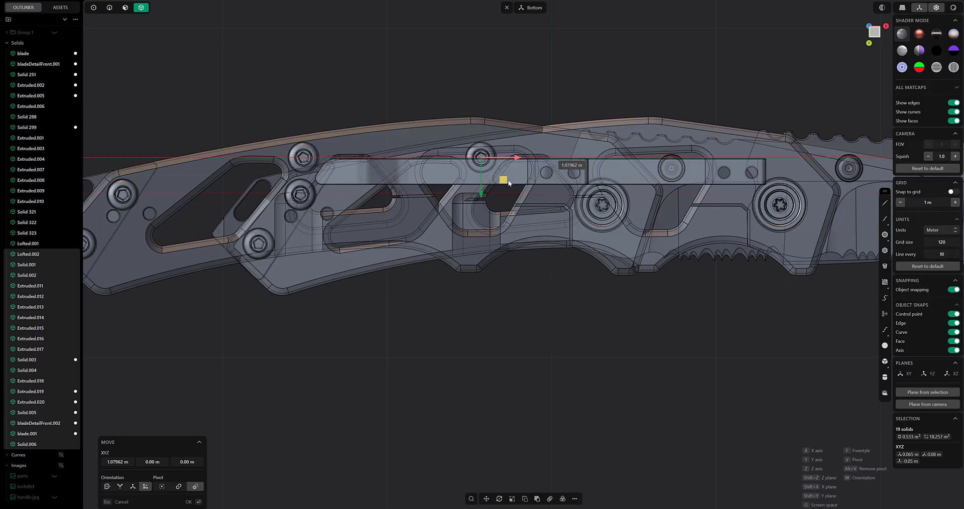
{"action": "key", "text": "Escape"}
{"action": "left_click", "coordinate": [210, 107]}
Duplicate the handle screw beside the clip's tip and move the copy over the clip's first hole, about -0.061 m along Z
{"action": "middle_click_drag", "start_coordinate": [210, 108], "coordinate": [347, 173]}
{"action": "left_click", "coordinate": [346, 174]}
{"action": "key", "text": "g"}
{"action": "key", "text": "ctrl+KP_7"}
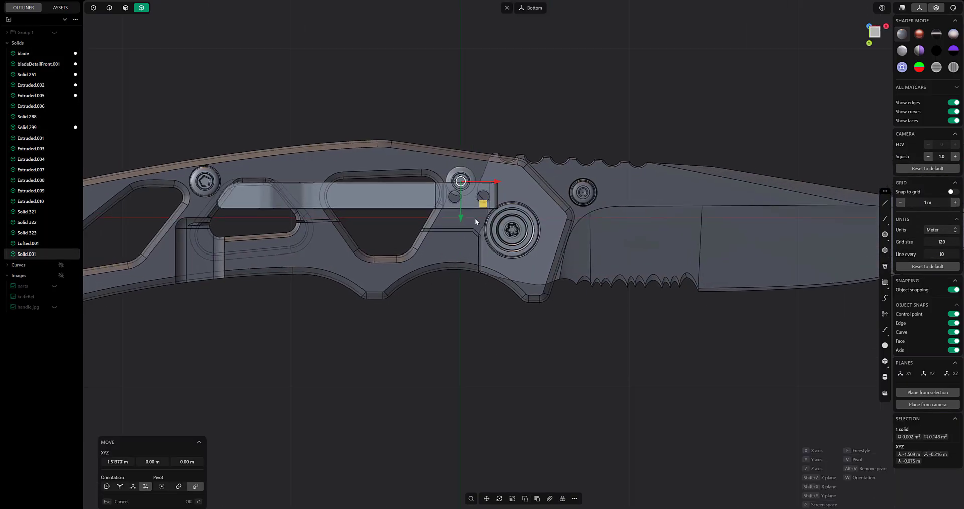
{"action": "scroll", "coordinate": [485, 231], "scroll_direction": "up", "scroll_amount": 5}
{"action": "key", "text": "y"}
{"action": "key", "text": "ctrl+KP_1"}
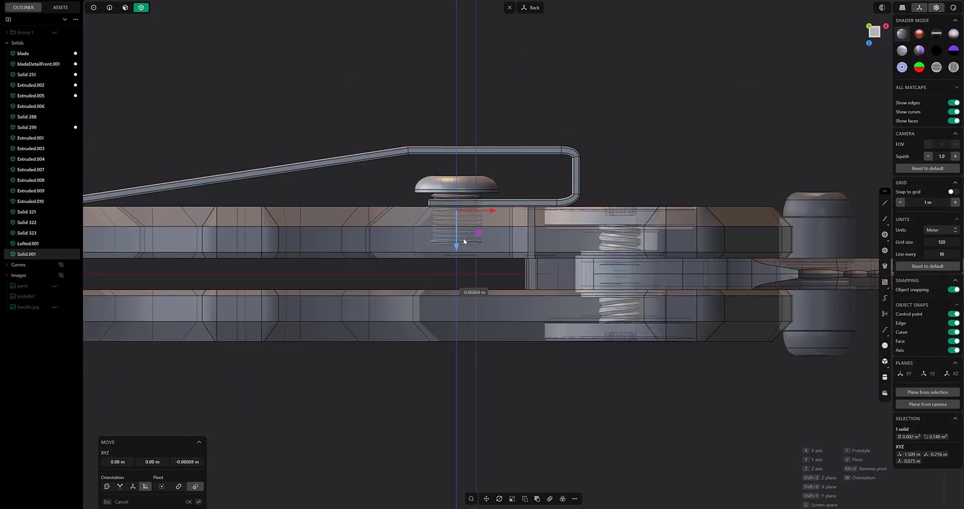
Scale the copied screw uniformly to about 0.577 and shift it about 0.01 m along X to centre it in the clip's hole
{"action": "middle_click_drag", "start_coordinate": [463, 242], "coordinate": [481, 223]}
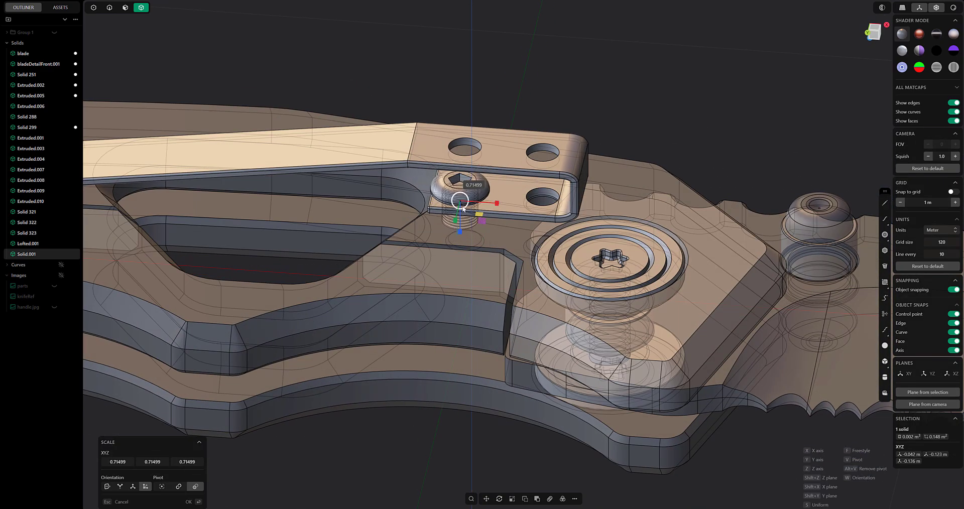
{"action": "key", "text": "ctrl+KP_1"}
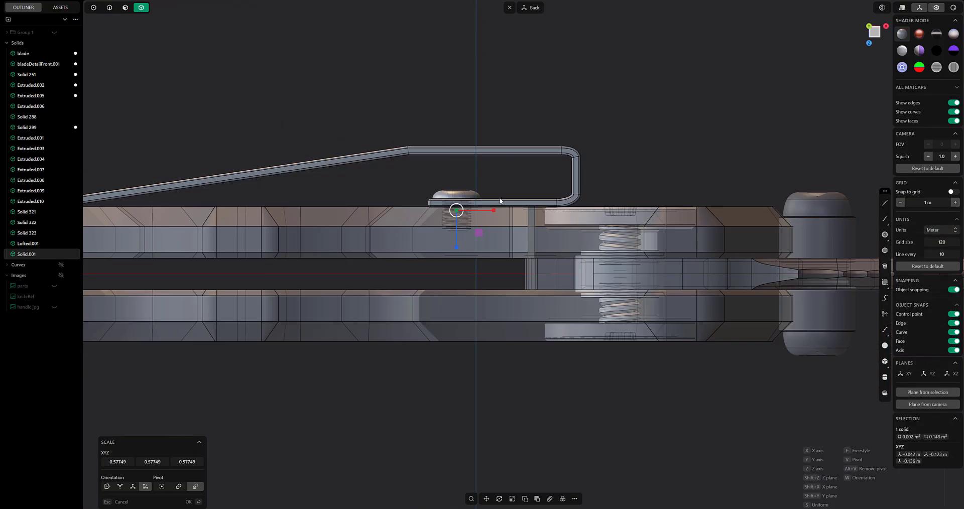
{"action": "key", "text": "g"}
{"action": "key", "text": "ctrl+KP_7"}
{"action": "scroll", "coordinate": [474, 227], "scroll_direction": "up", "scroll_amount": 4}
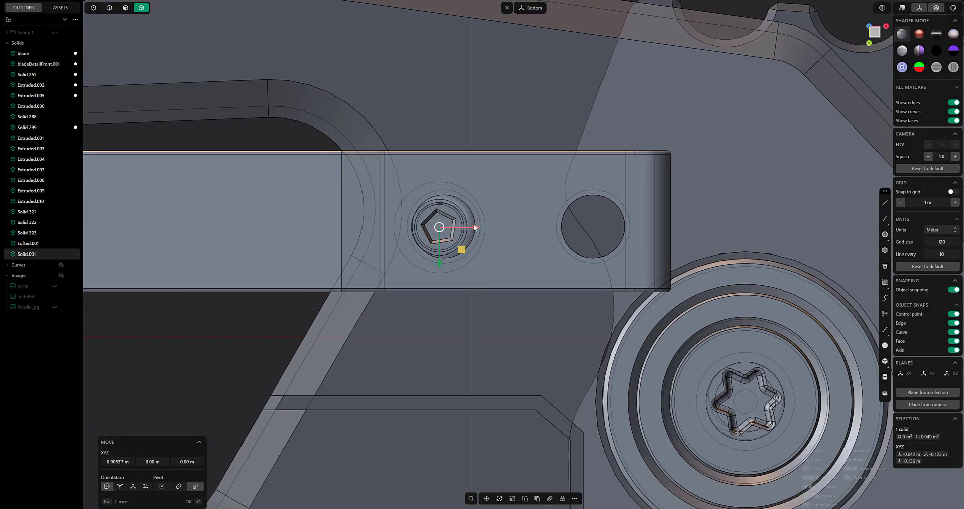
Duplicate the small clip screw and snap the copy to the centre of the clip's second hole
{"action": "key", "text": "ctrl+d"}
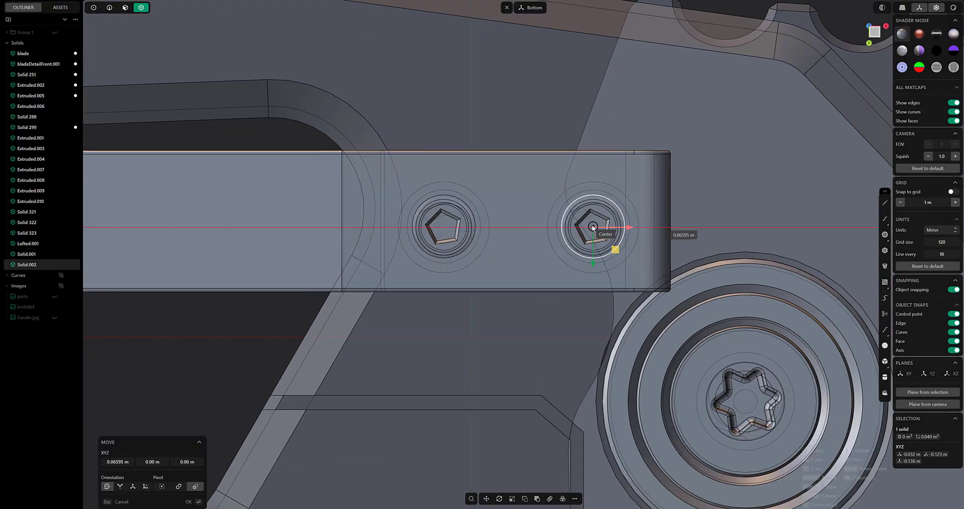
{"action": "left_click", "coordinate": [525, 195]}
{"action": "middle_click_drag", "start_coordinate": [444, 227], "coordinate": [367, 147]}
{"action": "scroll", "coordinate": [367, 146], "scroll_direction": "down", "scroll_amount": 5}
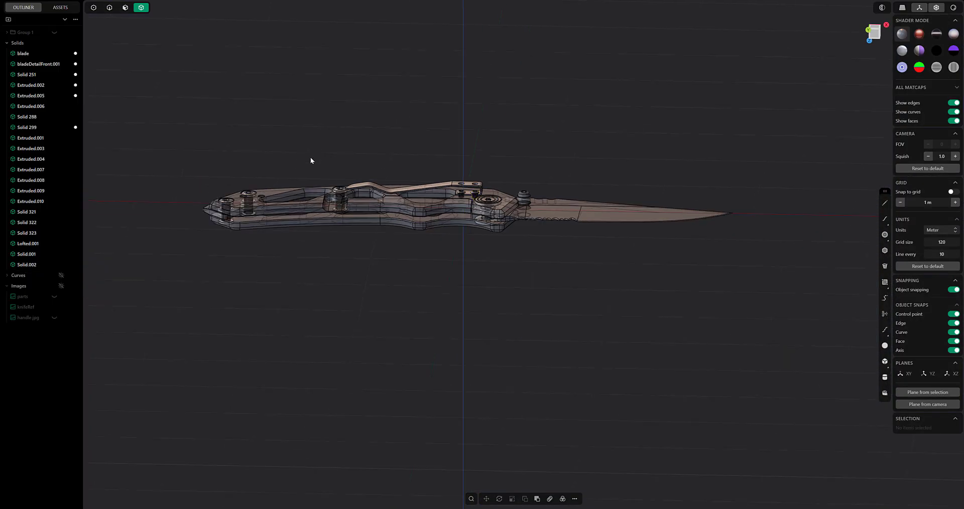
Assign a white material with roughness 0.10, metalness 1.00 and IOR 1.50 to all the knife's solids
{"action": "middle_click_drag", "start_coordinate": [311, 160], "coordinate": [244, 143]}
{"action": "left_click_drag", "start_coordinate": [244, 143], "coordinate": [781, 331]}
{"action": "key", "text": "m"}
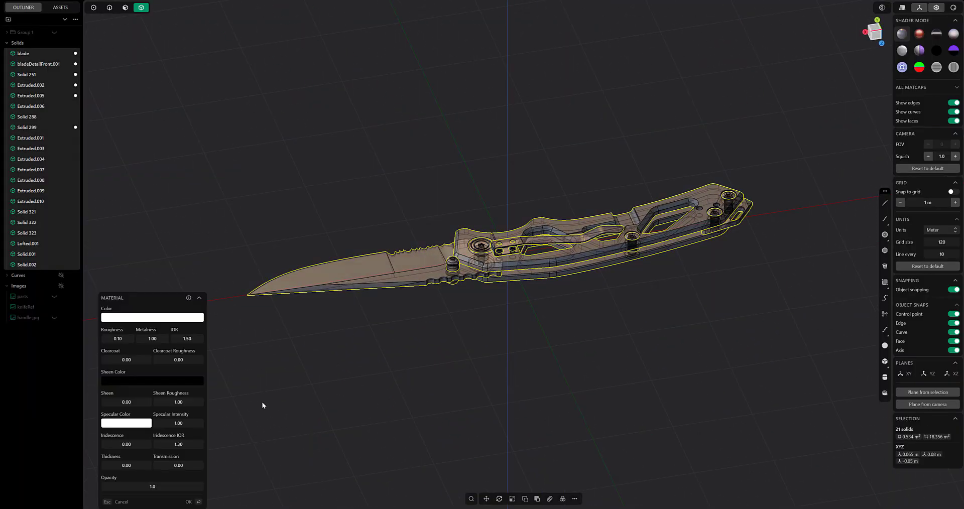
{"action": "key", "text": "Escape"}
Duplicate the whole knife and move the copy about 2.08 m along Y, beside the original
{"action": "middle_click_drag", "start_coordinate": [262, 405], "coordinate": [462, 323]}
{"action": "key", "text": "ctrl+d"}
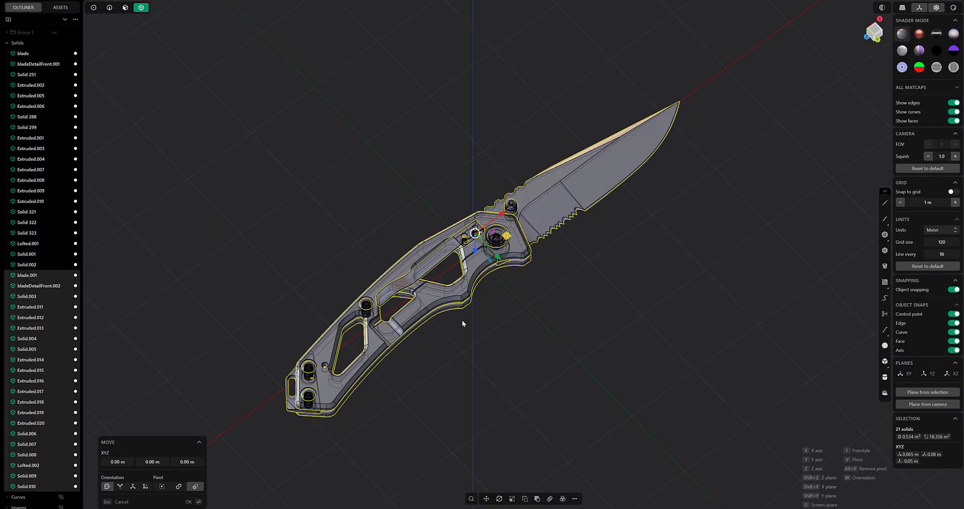
{"action": "left_click", "coordinate": [653, 318]}
{"action": "middle_click_drag", "start_coordinate": [654, 318], "coordinate": [542, 241]}
Rotate the knife copy 180 degrees about the X axis to show its other side
{"action": "key", "text": "r"}
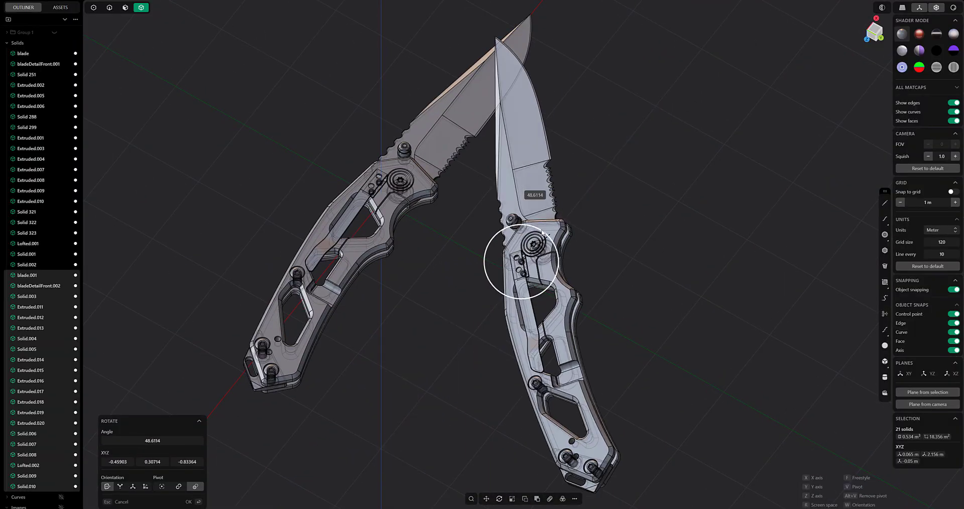
{"action": "key", "text": "x"}
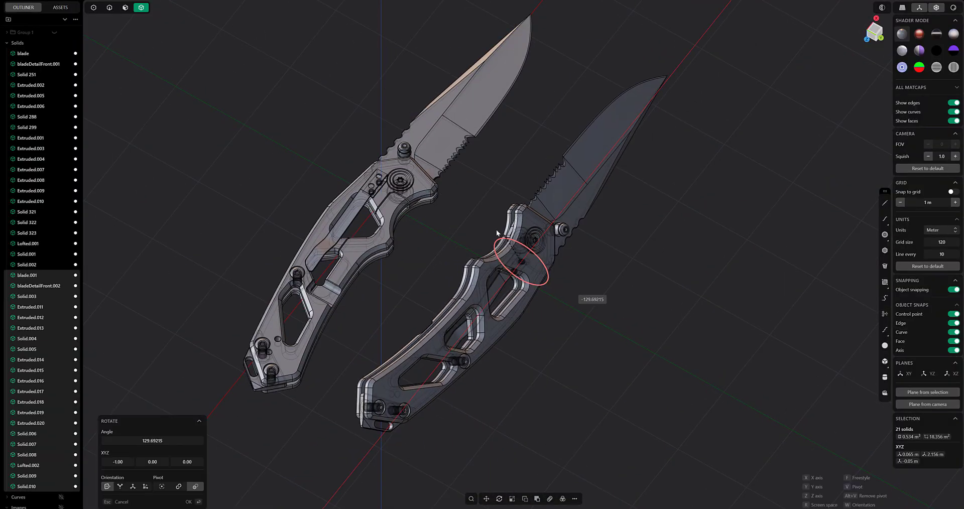
{"action": "left_click", "coordinate": [172, 440]}
{"action": "type", "text": "180"}
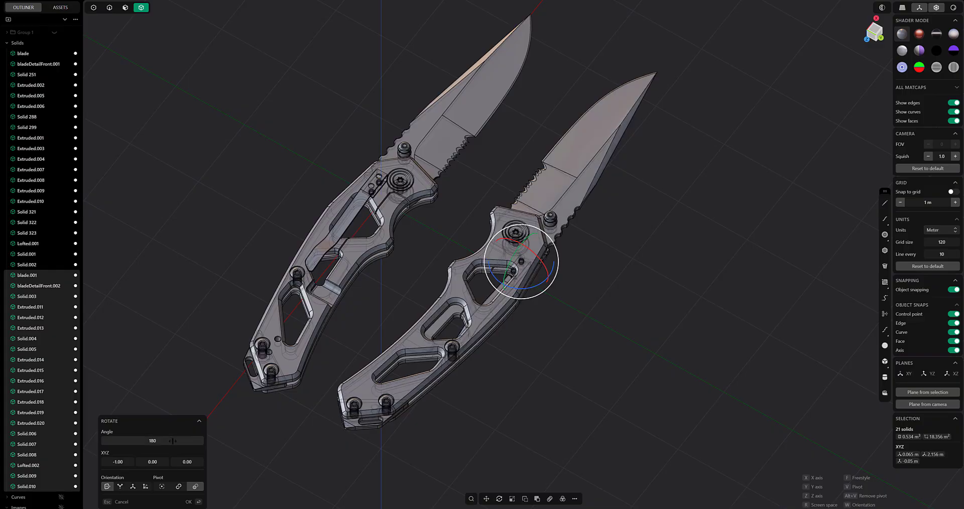
{"action": "middle_click_drag", "start_coordinate": [190, 266], "coordinate": [391, 243]}
{"action": "key", "text": "Return"}
Hide the grid and axis overlays and clear the selection of the knife copy
{"action": "scroll", "coordinate": [390, 243], "scroll_direction": "up", "scroll_amount": 3}
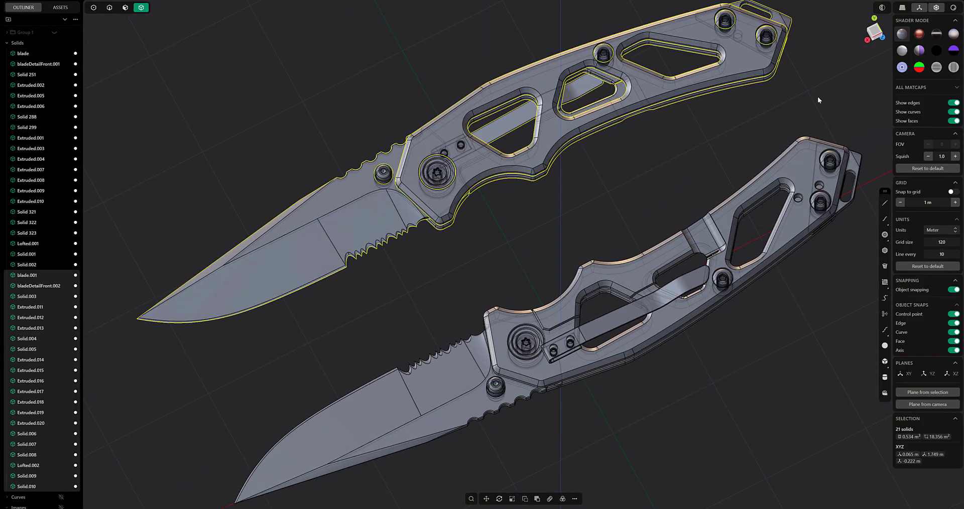
{"action": "key", "text": "alt+z"}
{"action": "left_click", "coordinate": [666, 208]}
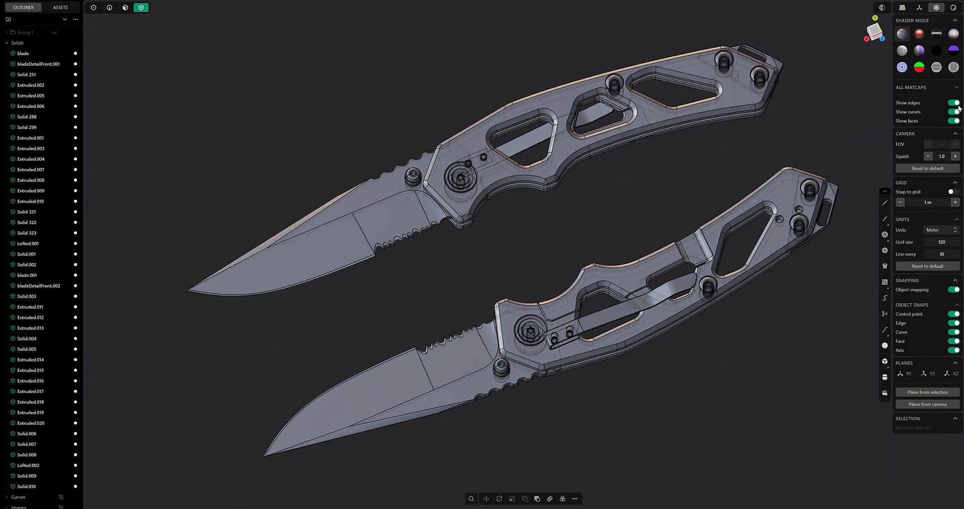